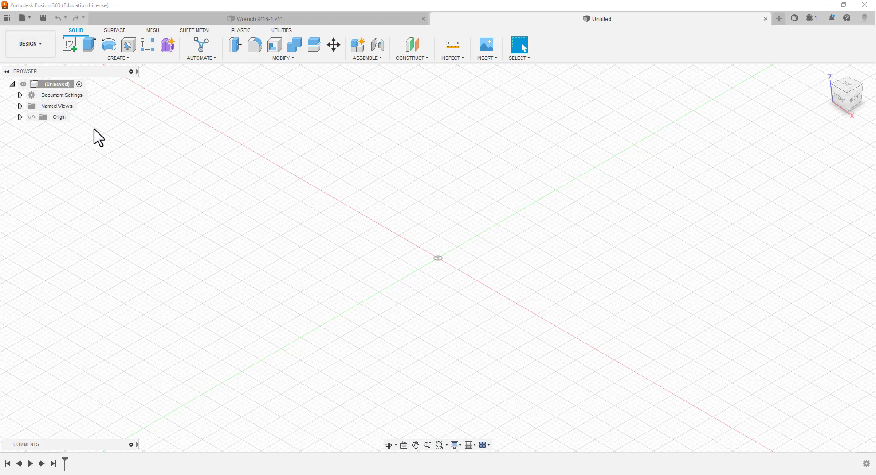
# Save the new design as Wrech916 in the OER location and check the units in its document settings
pyautogui.click(30, 16)
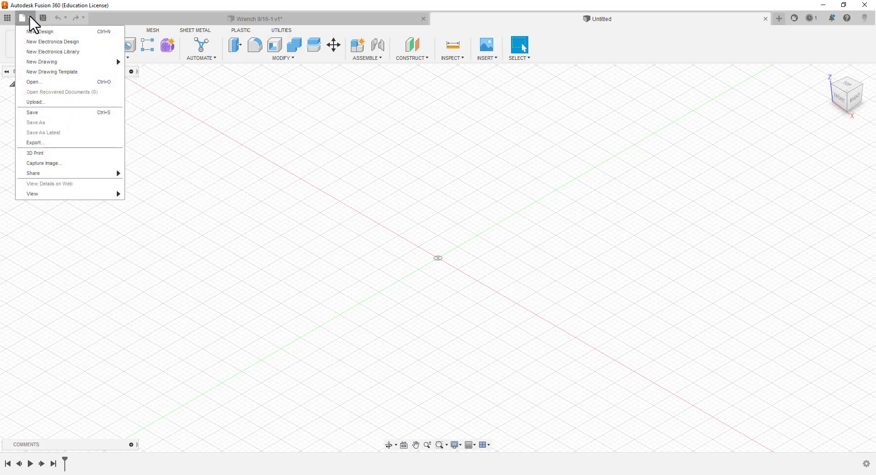
pyautogui.click(57, 114)
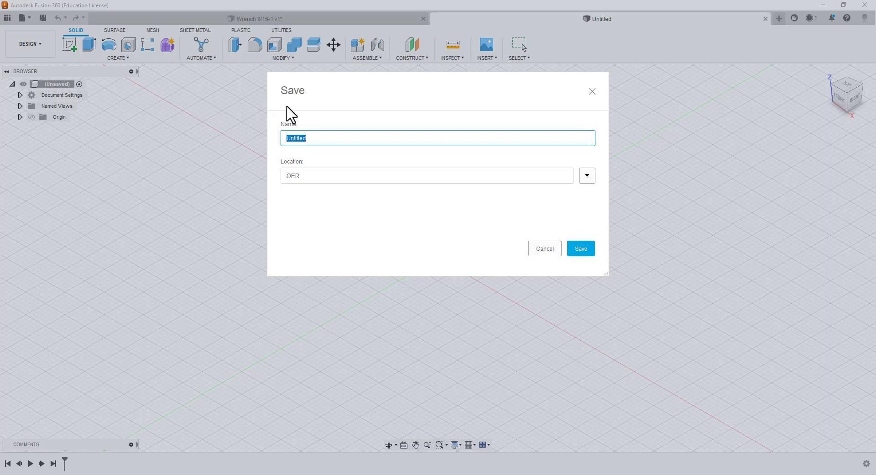
pyautogui.press('BackSpace')
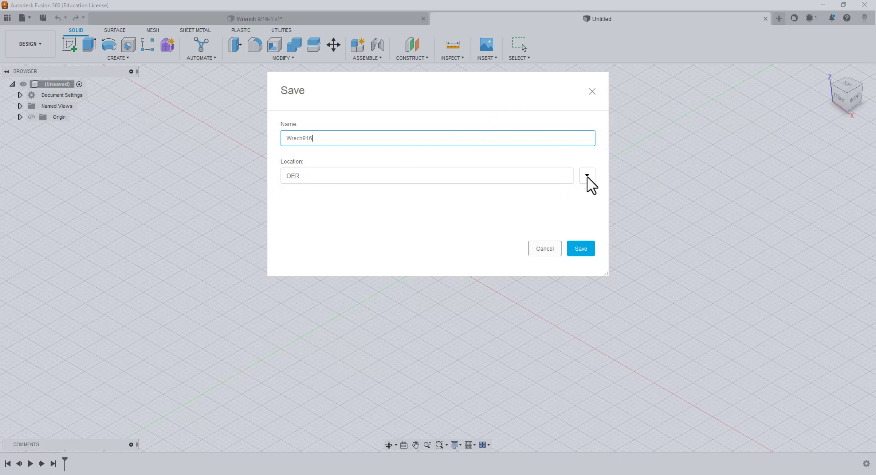
pyautogui.click(580, 248)
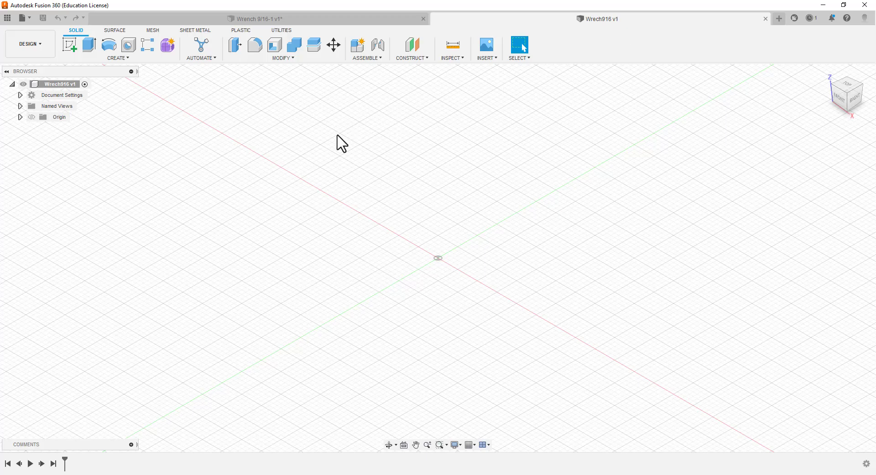
pyautogui.click(20, 95)
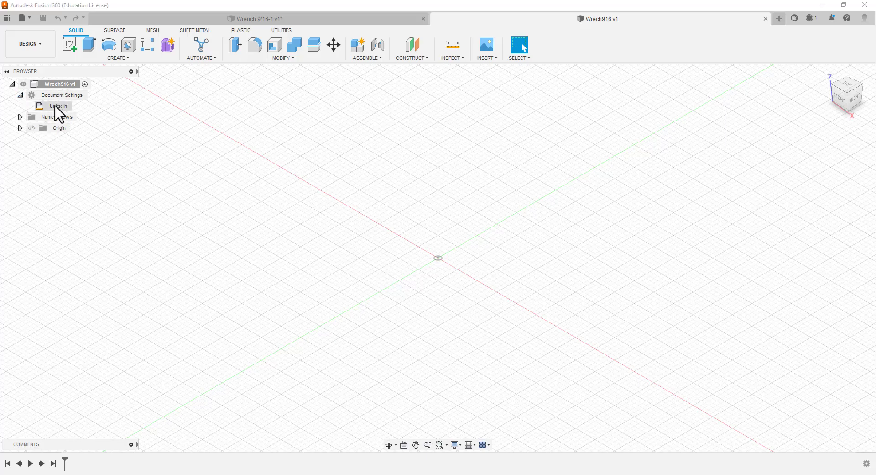
pyautogui.click(21, 95)
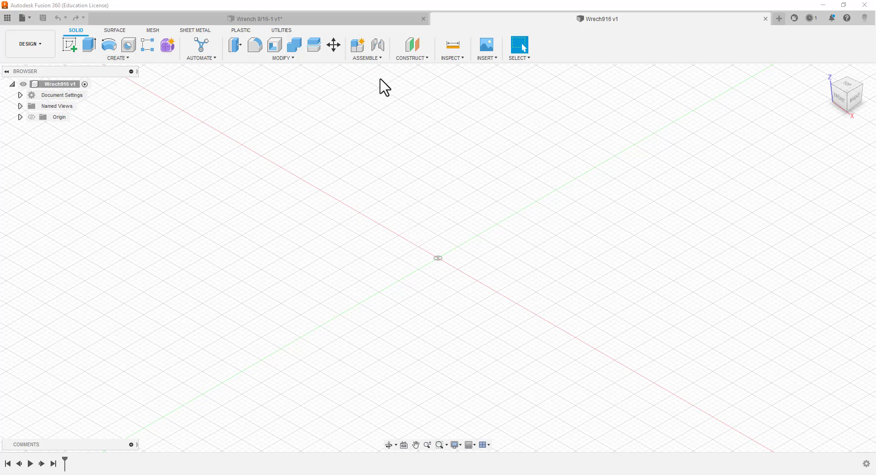
# Create a standard internal component named body916 without activating it
pyautogui.click(360, 48)
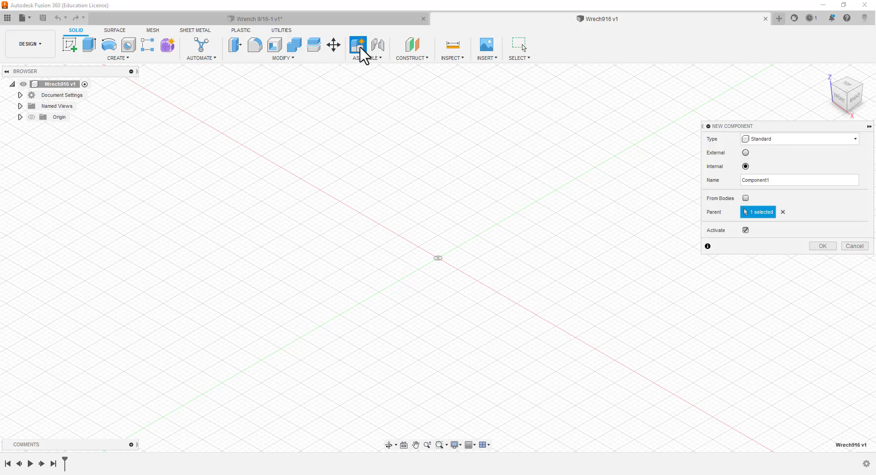
pyautogui.click(780, 183)
pyautogui.press('BackSpace')
pyautogui.press('BackSpace')
pyautogui.press('BackSpace')
pyautogui.press('BackSpace')
pyautogui.press('BackSpace')
pyautogui.press('BackSpace')
pyautogui.press('BackSpace')
pyautogui.press('BackSpace')
pyautogui.press('BackSpace')
pyautogui.click(745, 229)
pyautogui.click(819, 248)
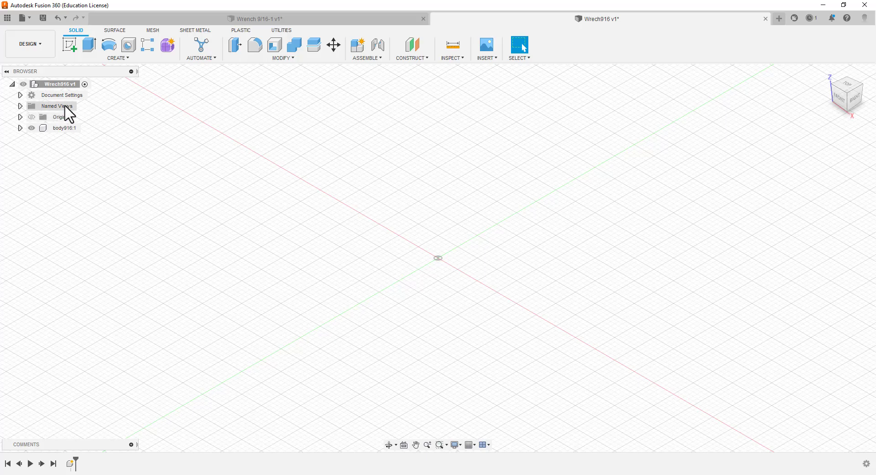
# Create a second standard internal component named Socket, left inactive
pyautogui.click(354, 47)
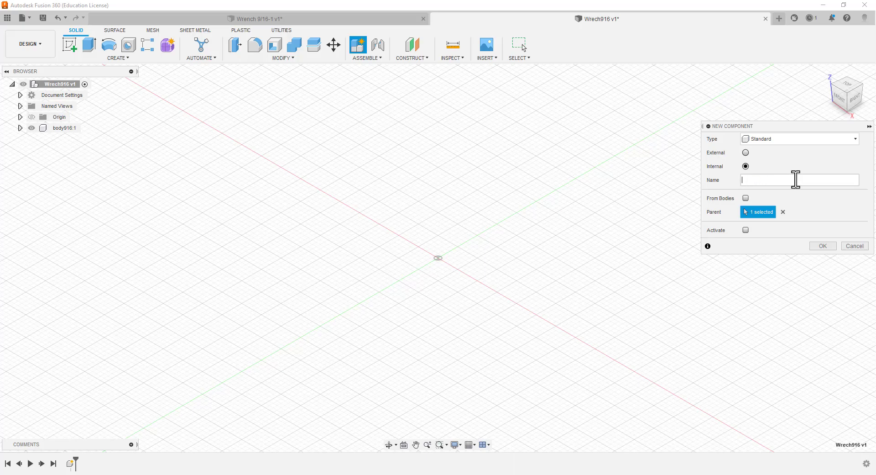
pyautogui.write('Sc')
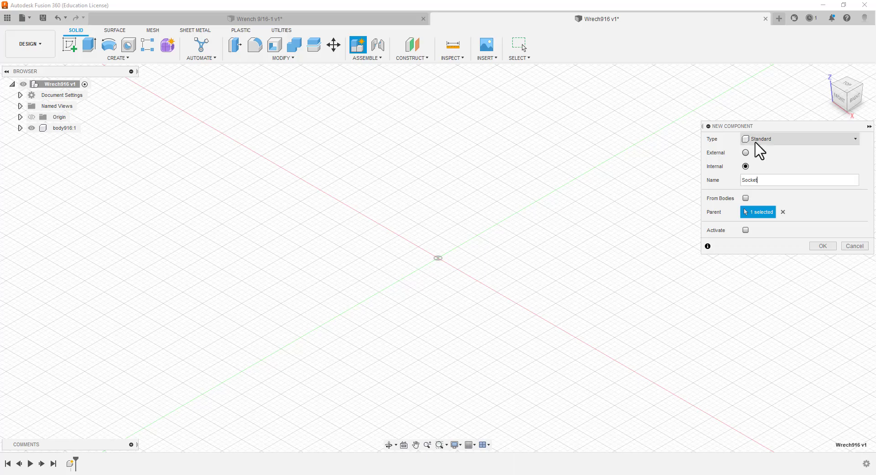
pyautogui.click(820, 249)
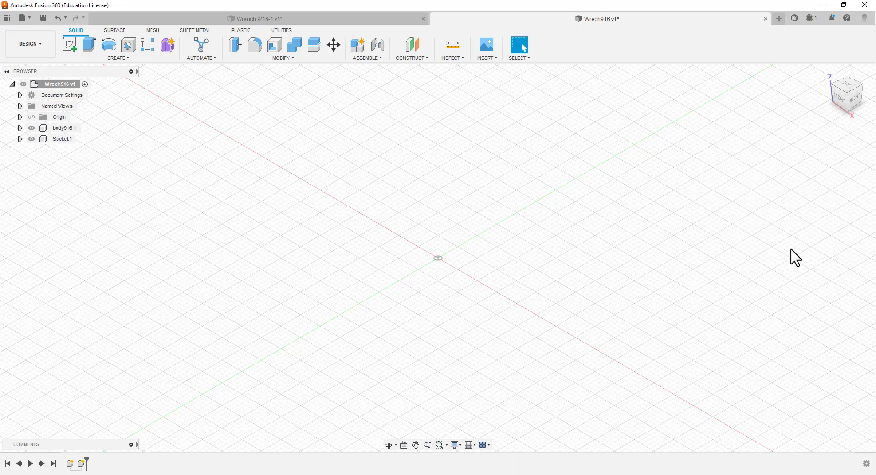
# Create a third standard internal component named head, left inactive
pyautogui.click(356, 45)
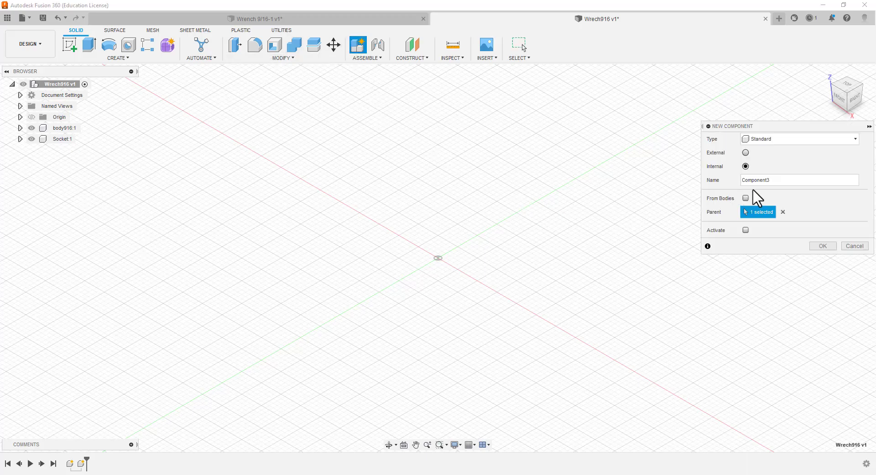
pyautogui.click(774, 181)
pyautogui.press('BackSpace')
pyautogui.press('BackSpace')
pyautogui.press('BackSpace')
pyautogui.press('BackSpace')
pyautogui.press('BackSpace')
pyautogui.press('BackSpace')
pyautogui.press('BackSpace')
pyautogui.press('BackSpace')
pyautogui.press('BackSpace')
pyautogui.click(822, 246)
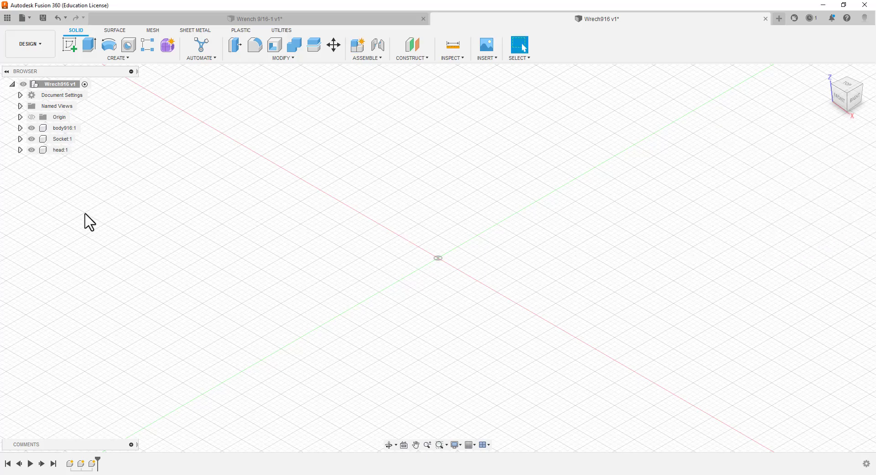
# Activate the body916 component and start a sketch in it on the horizontal XY plane
pyautogui.click(21, 128)
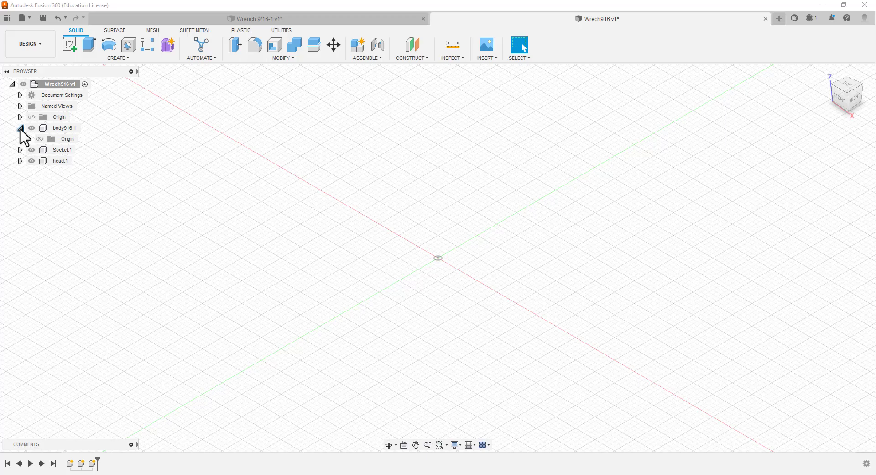
pyautogui.click(87, 128)
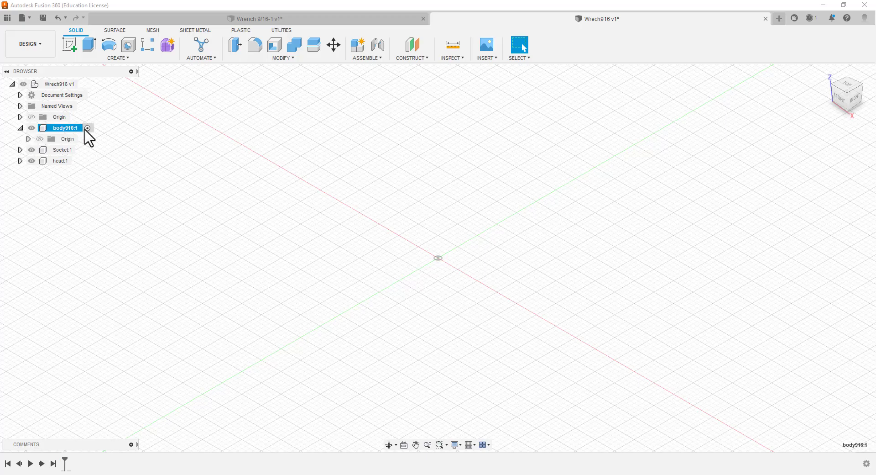
pyautogui.click(70, 46)
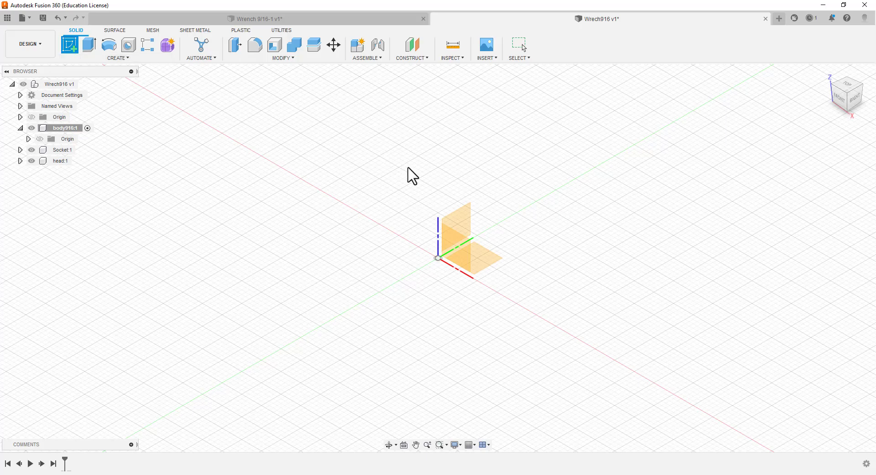
pyautogui.click(486, 269)
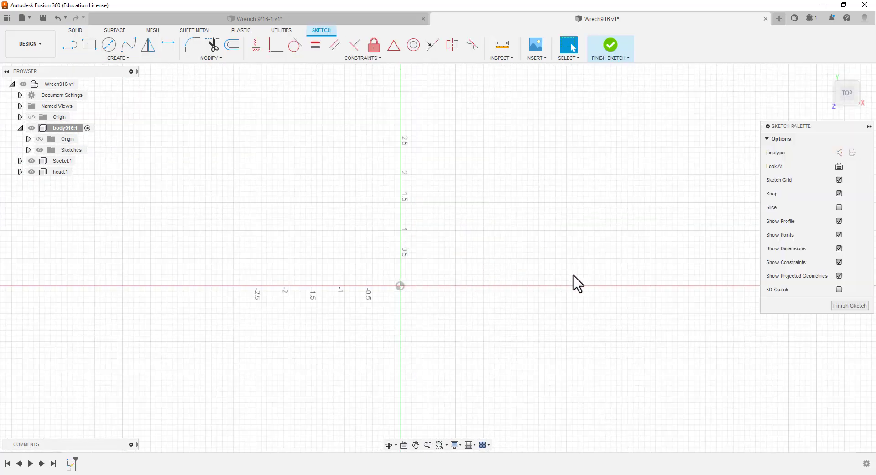
# Rename the new sketch in the body916 component as Body916
pyautogui.click(28, 149)
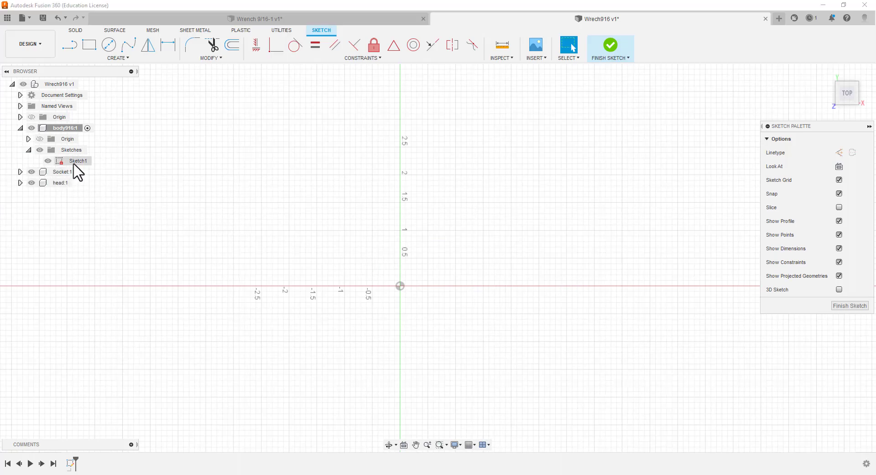
pyautogui.click(74, 164)
pyautogui.click(73, 163)
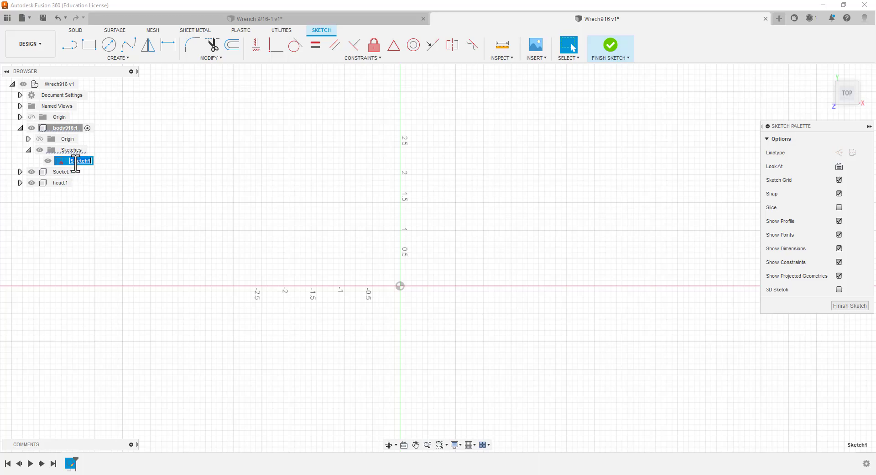
pyautogui.press('Delete')
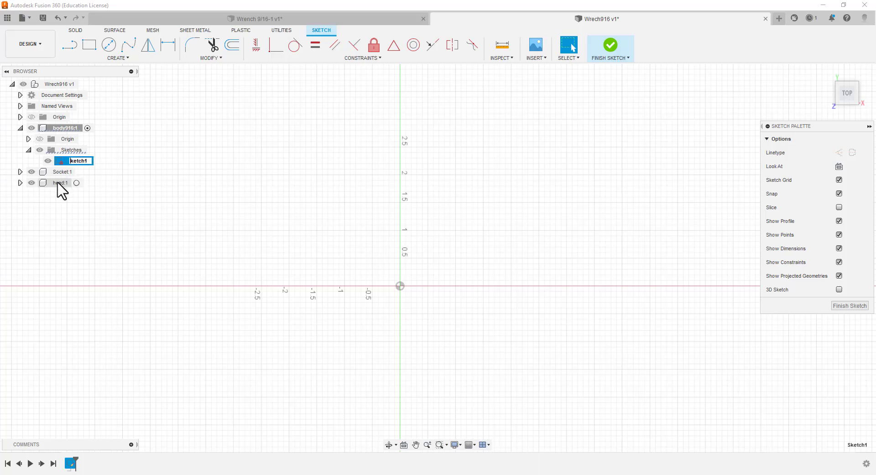
pyautogui.write('Body916')
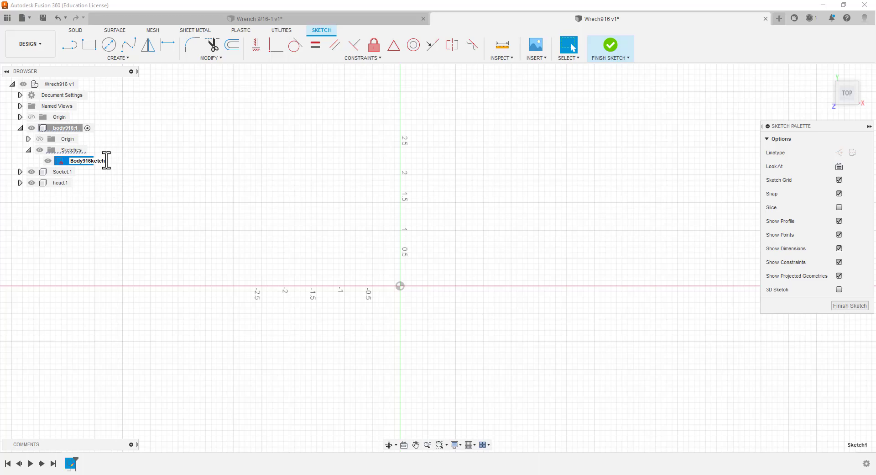
pyautogui.press('Left')
pyautogui.press('BackSpace')
pyautogui.press('BackSpace')
pyautogui.press('BackSpace')
pyautogui.press('BackSpace')
pyautogui.press('BackSpace')
pyautogui.press('Right')
pyautogui.press('BackSpace')
pyautogui.press('Return')
# Activate the Socket component and start a sketch in it on the horizontal XY plane
pyautogui.click(20, 128)
pyautogui.click(20, 140)
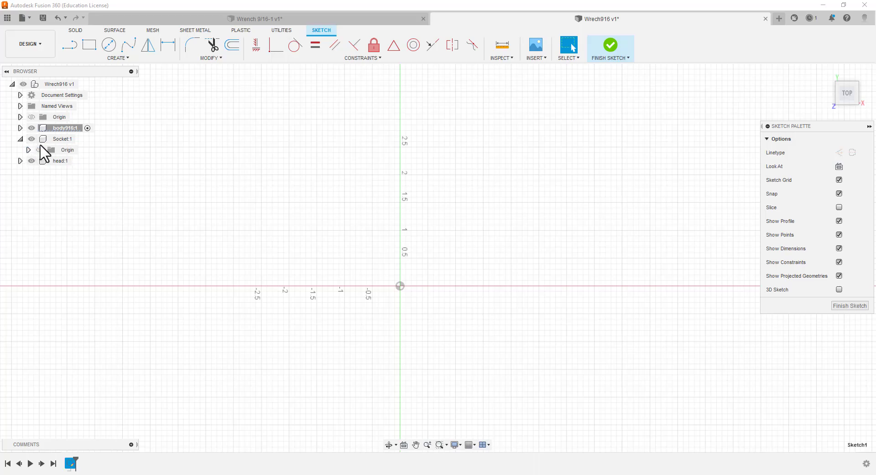
pyautogui.click(74, 139)
pyautogui.click(81, 139)
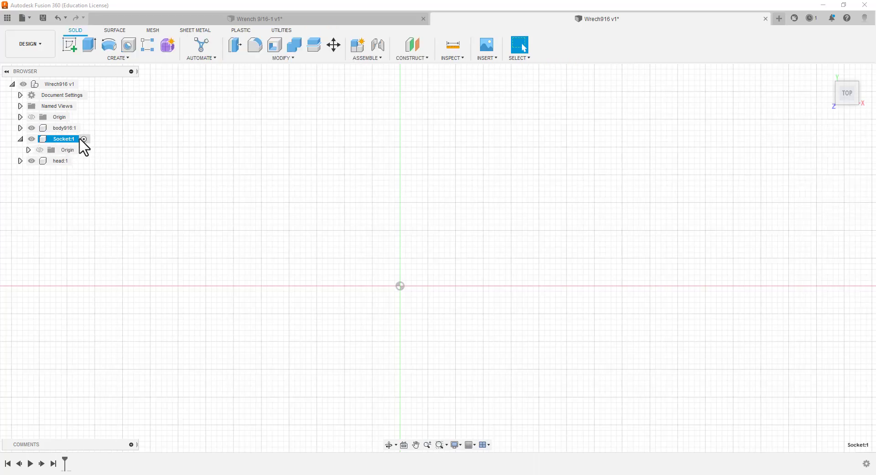
pyautogui.click(71, 49)
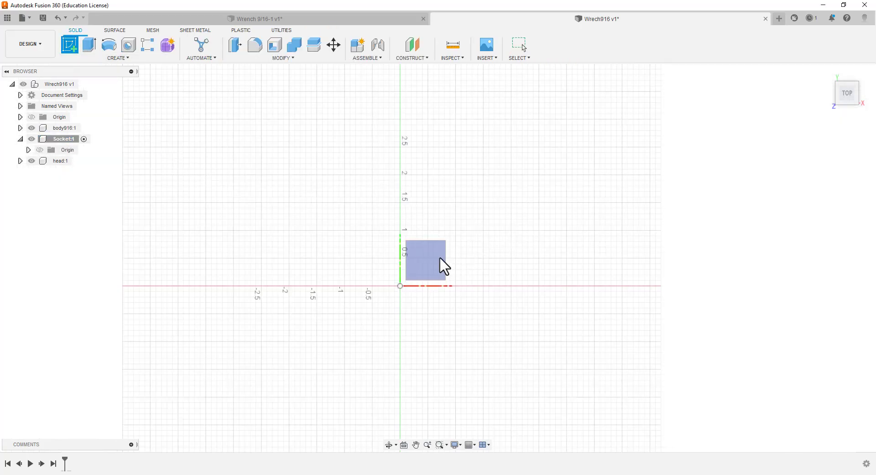
pyautogui.click(430, 266)
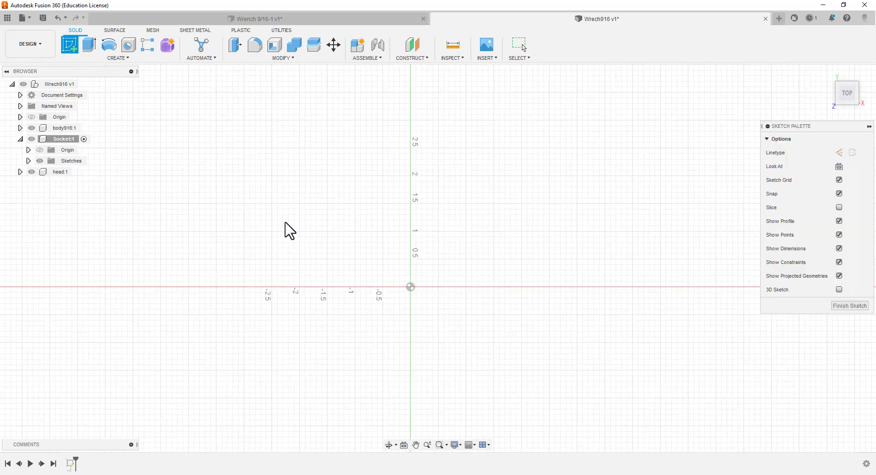
# Rename the new sketch in the Socket component as Socket and collapse that component's tree
pyautogui.click(29, 160)
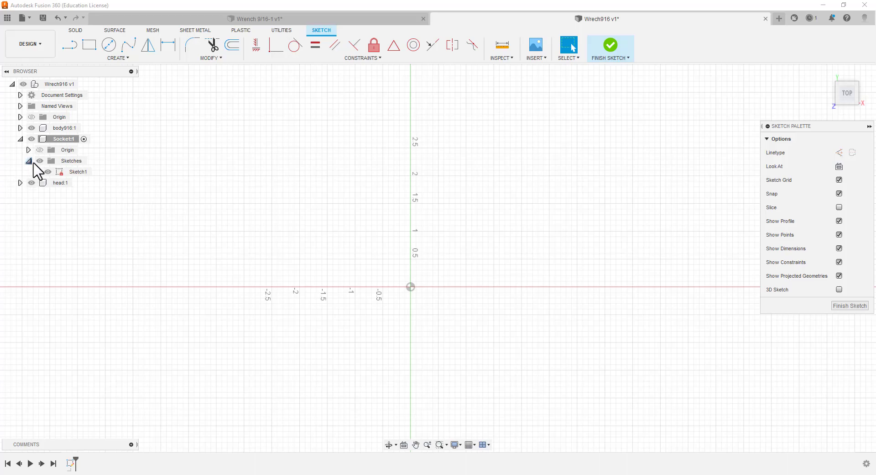
pyautogui.click(78, 172)
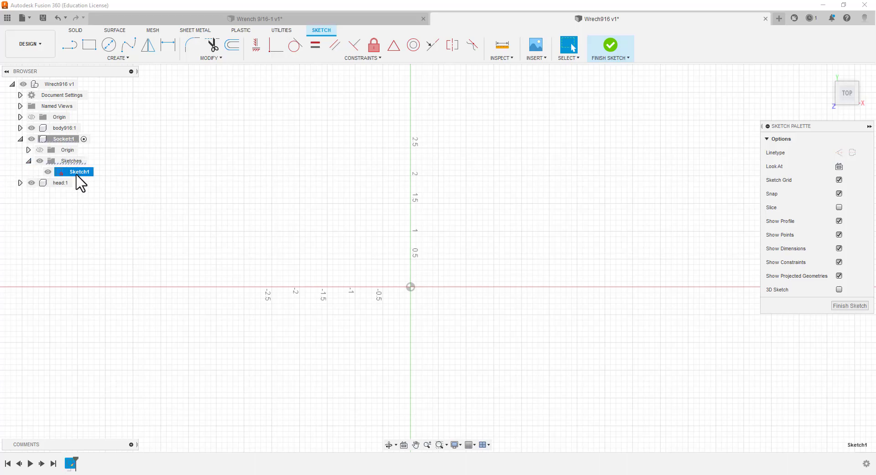
pyautogui.click(88, 173)
pyautogui.press('Return')
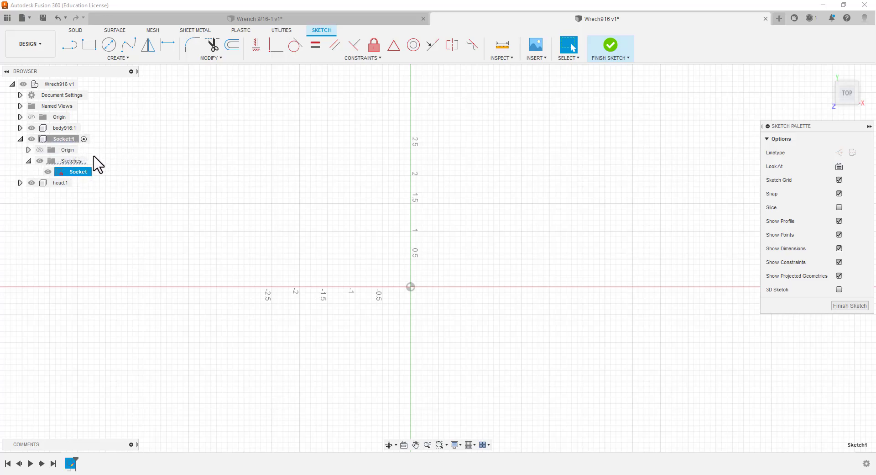
pyautogui.click(20, 139)
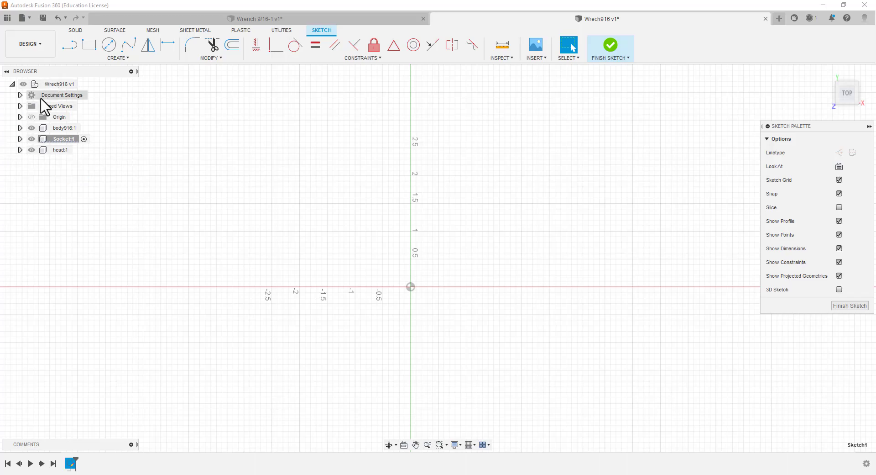
# Activate the head component and create a sketch named head in it on the horizontal XY plane
pyautogui.click(20, 150)
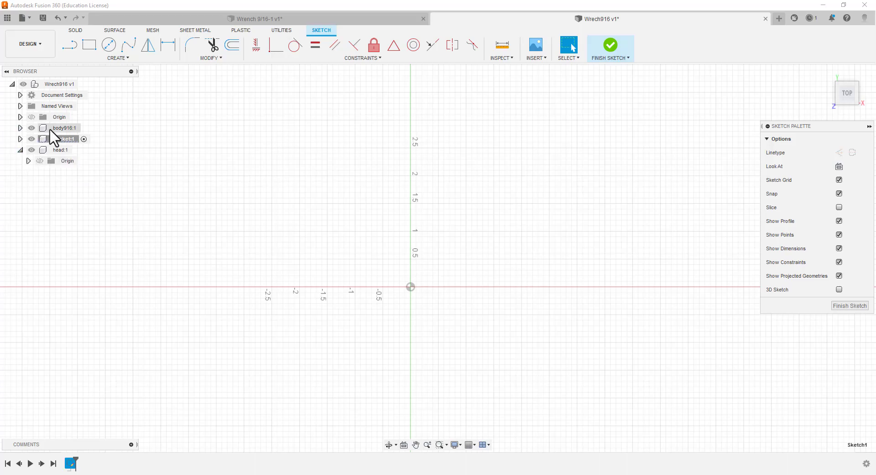
pyautogui.click(77, 149)
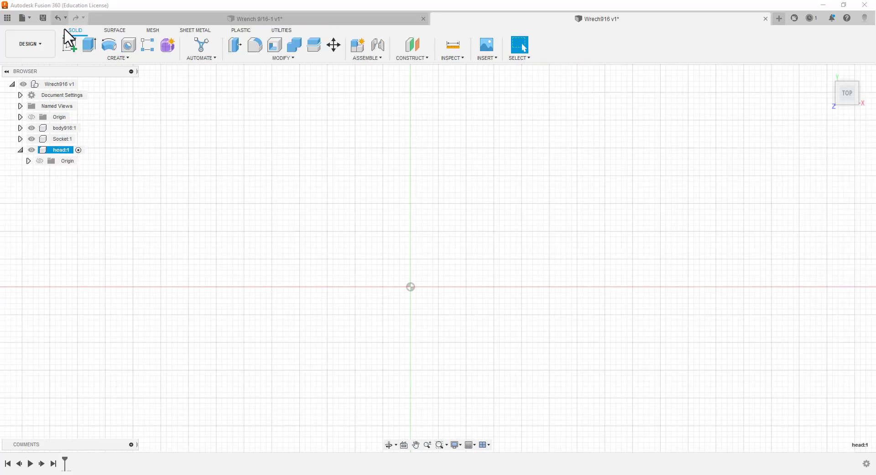
pyautogui.click(70, 44)
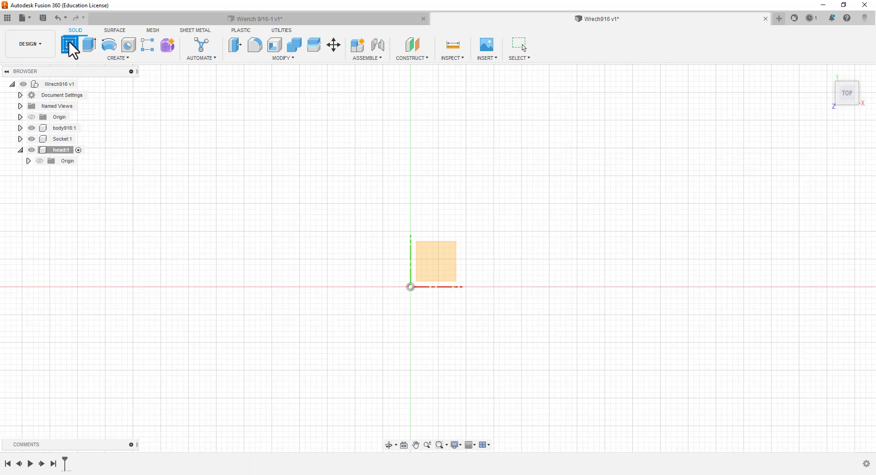
pyautogui.click(443, 262)
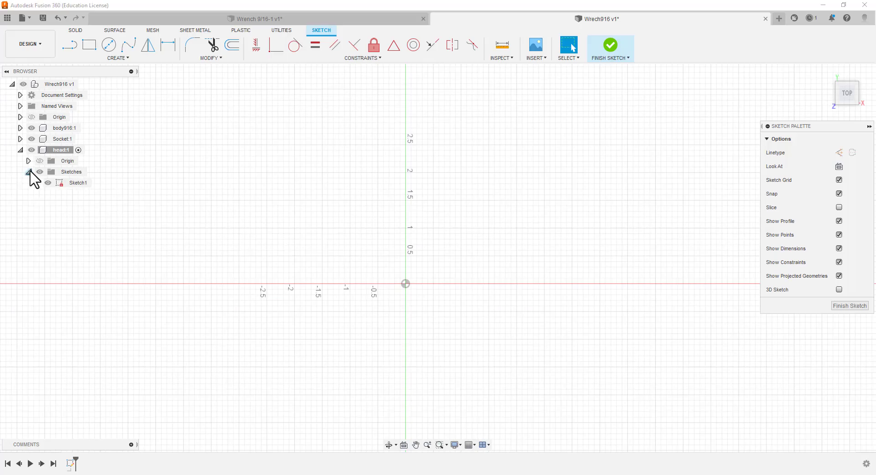
pyautogui.click(68, 184)
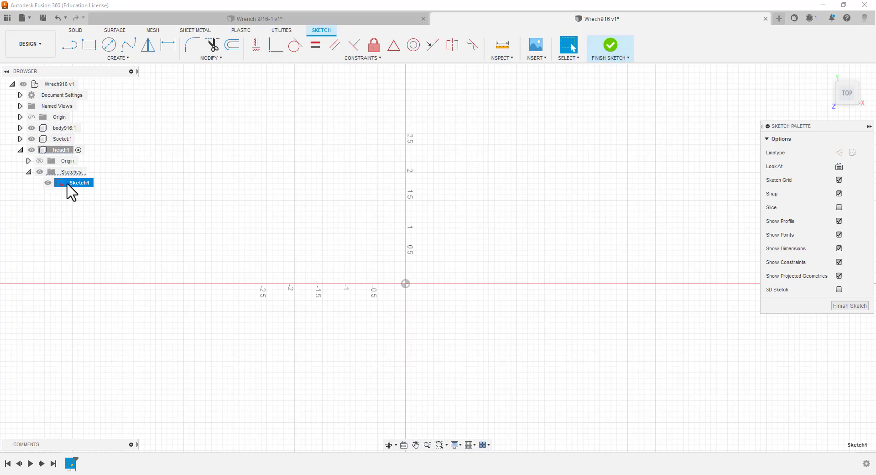
pyautogui.click(69, 184)
# Add a user parameter in inches with the expression 9/16, copying its name Bodyw916 from the parameter list in Word
pyautogui.click(217, 59)
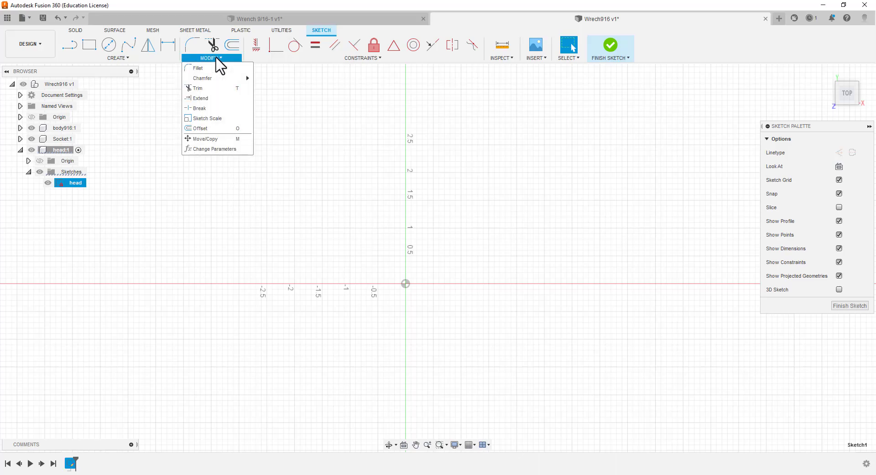
pyautogui.click(199, 150)
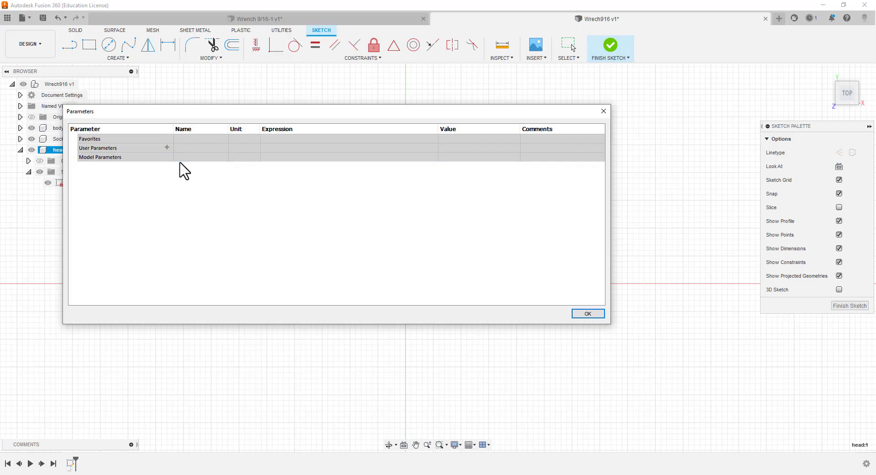
pyautogui.click(167, 146)
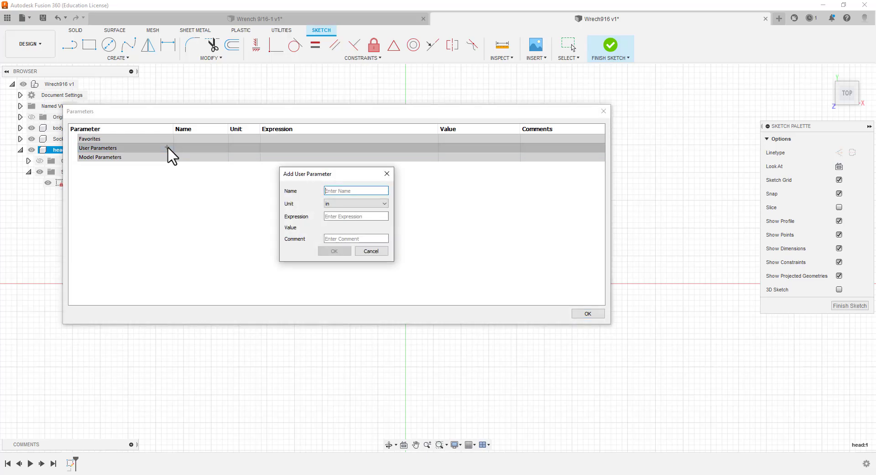
pyautogui.click(437, 474)
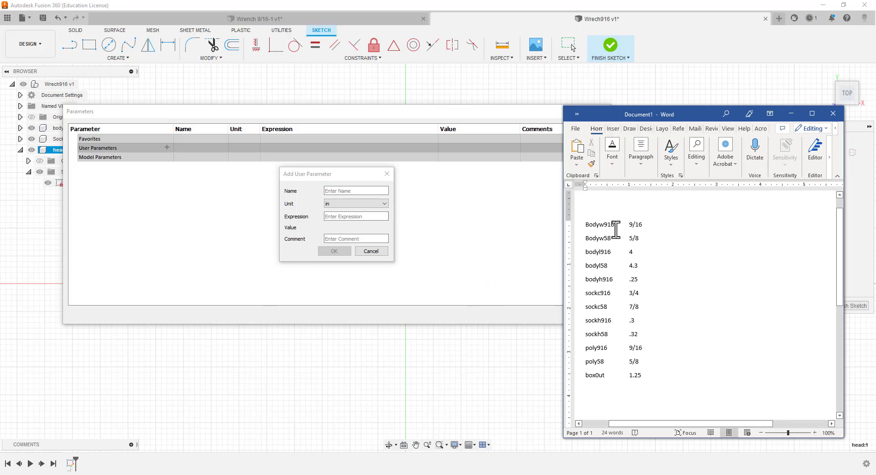
pyautogui.moveTo(616, 224); pyautogui.dragTo(586, 225)
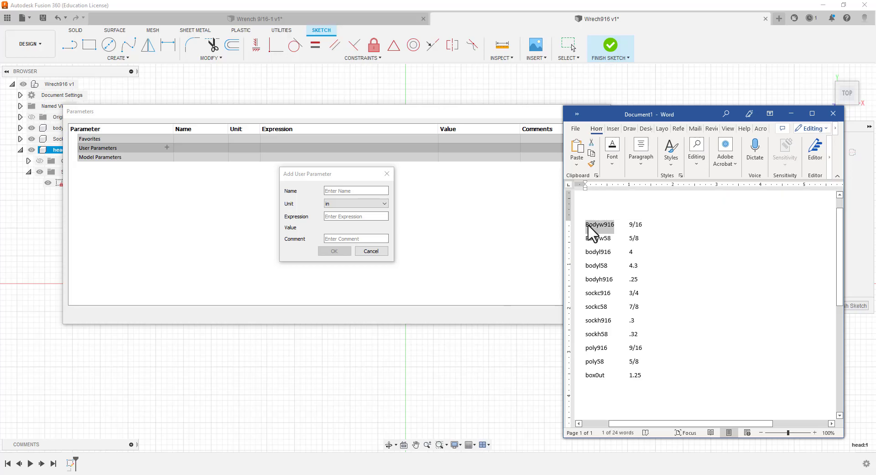
pyautogui.click(343, 190)
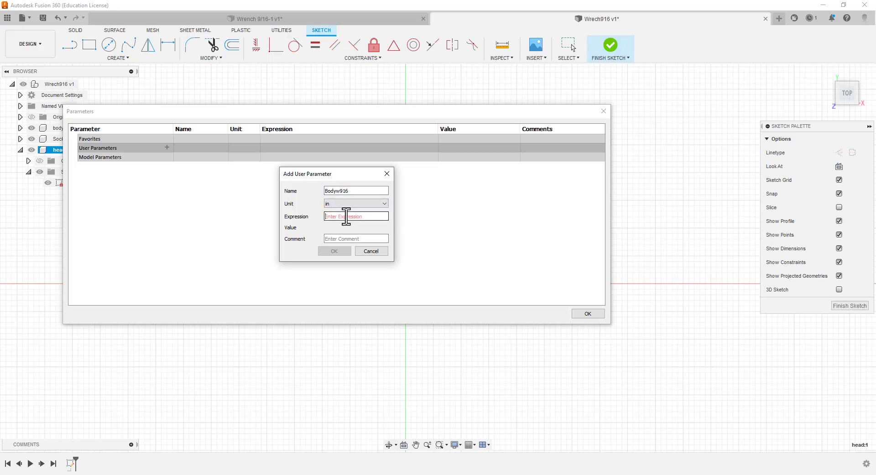
pyautogui.write('9/')
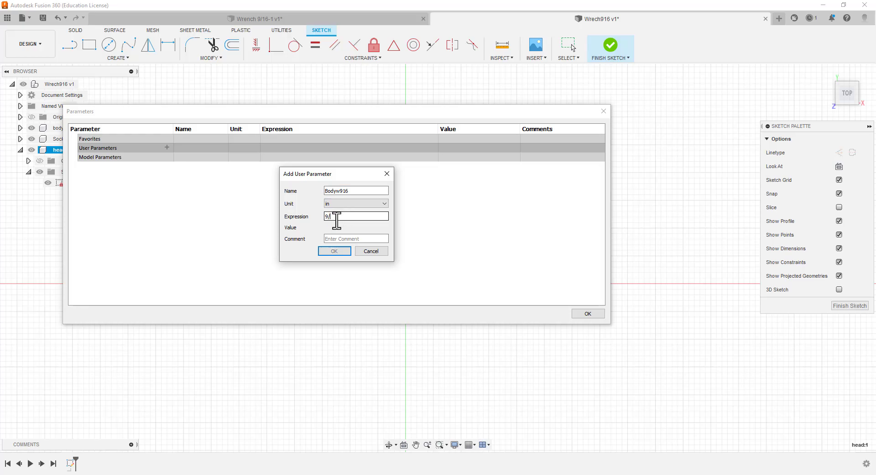
pyautogui.write('66')
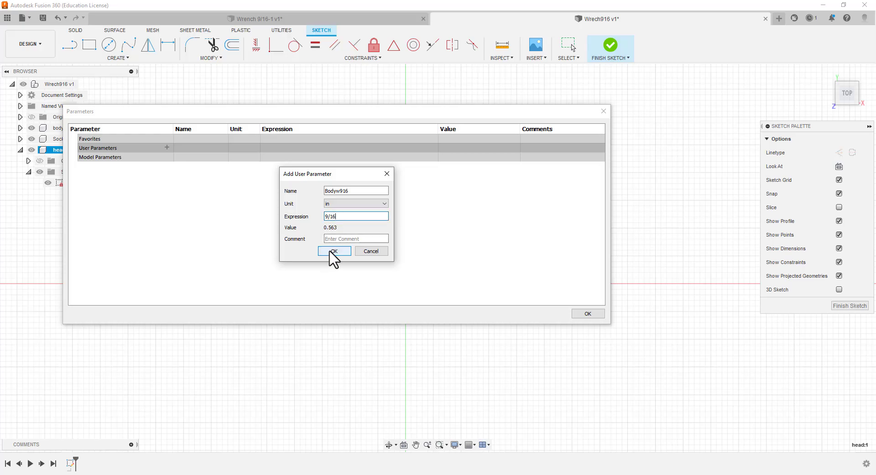
pyautogui.click(333, 251)
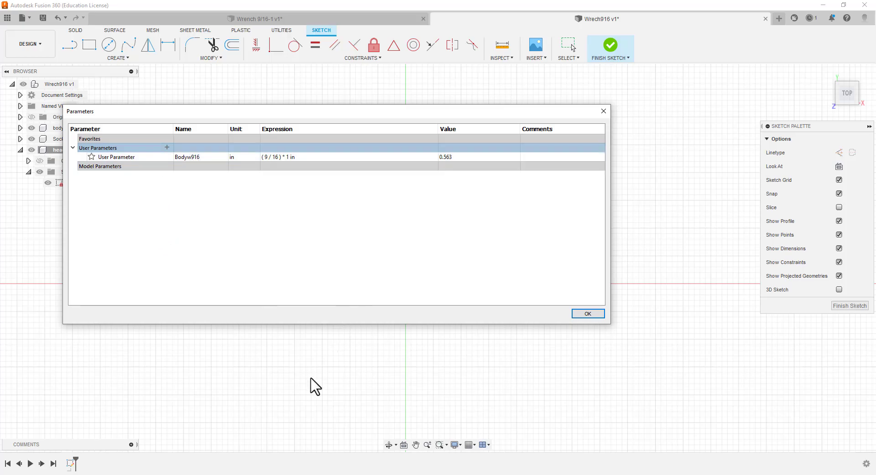
# Add a user parameter of 4 in, taking its name bodyl916 from the parameter list in Word
pyautogui.hotkey('alt', 'Tab')
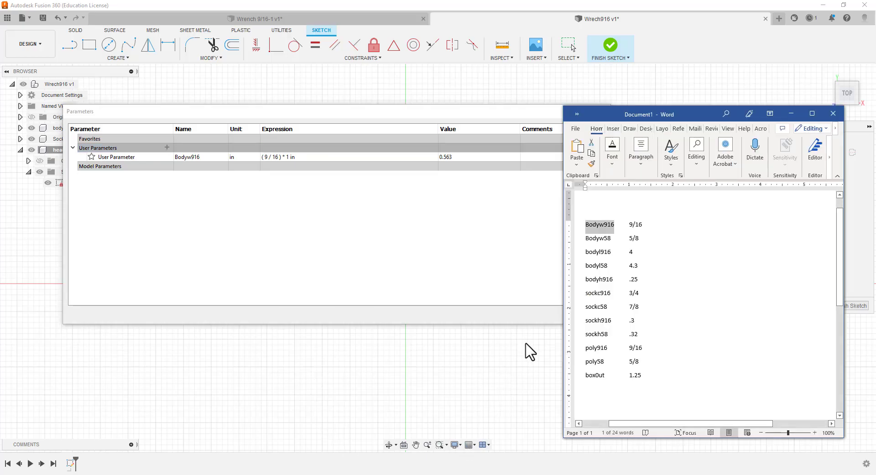
pyautogui.doubleClick(598, 252)
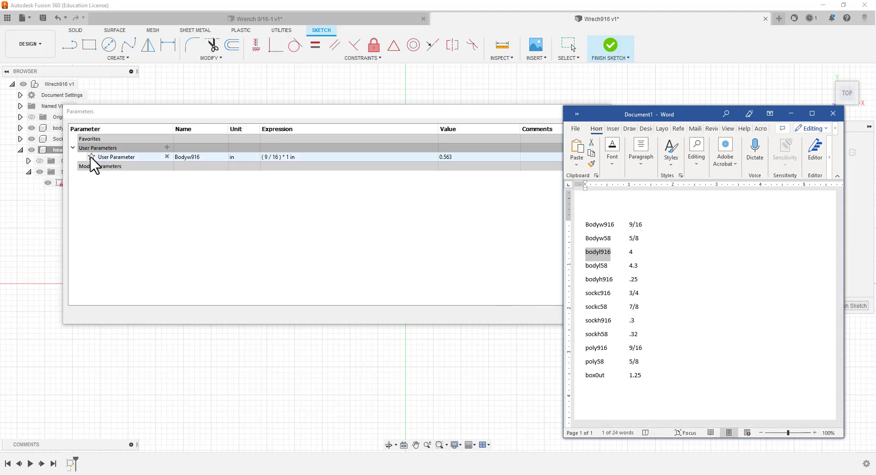
pyautogui.click(166, 147)
pyautogui.click(166, 146)
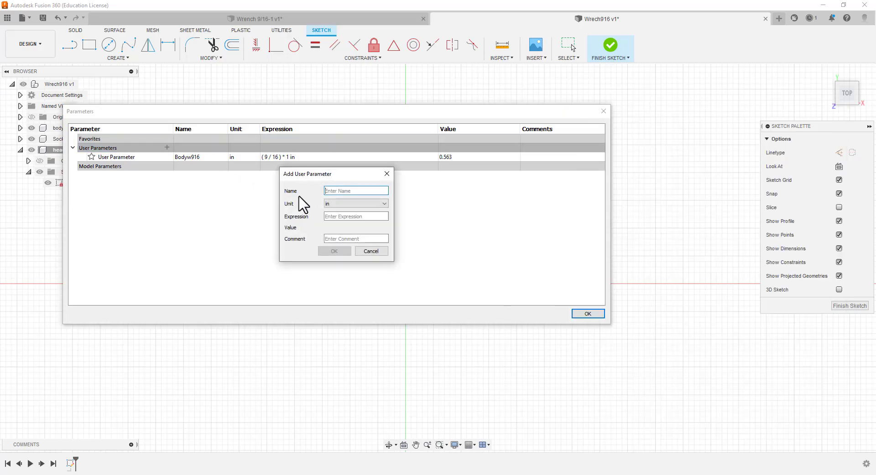
pyautogui.write('bodyl916')
pyautogui.click(364, 216)
pyautogui.hotkey('alt', 'Tab')
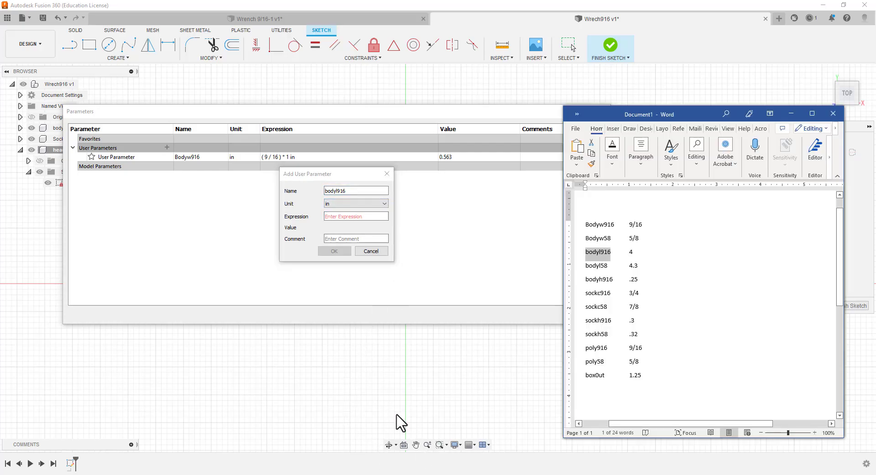
pyautogui.click(348, 217)
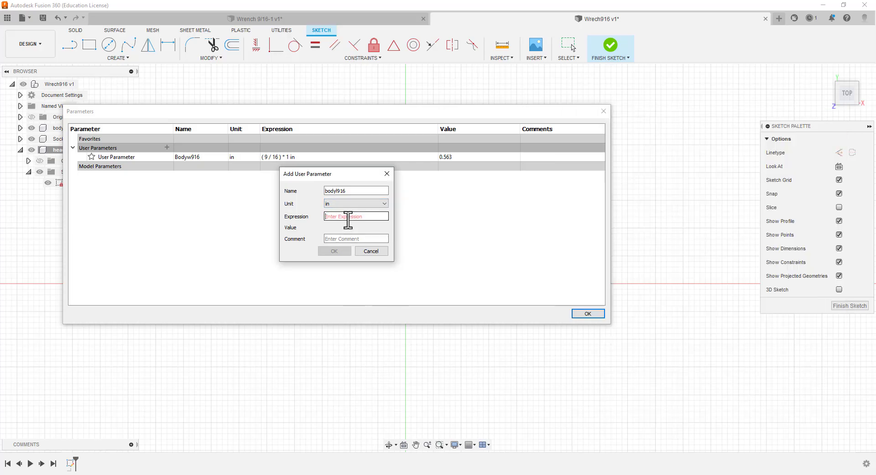
pyautogui.write('4')
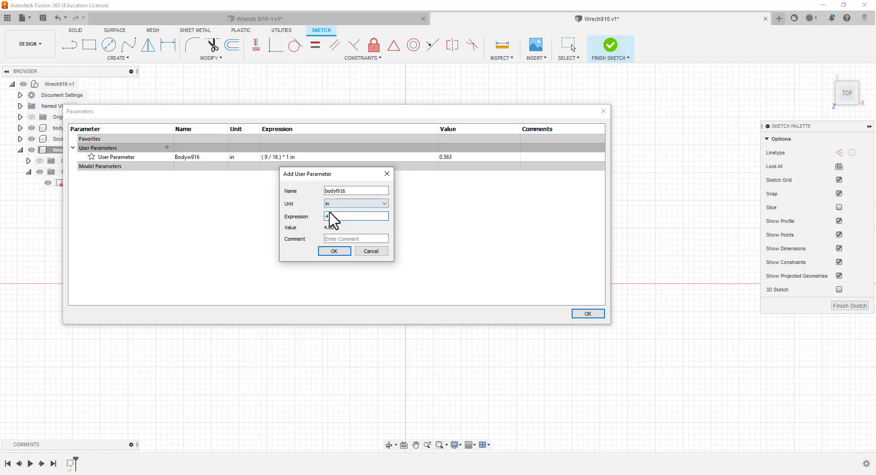
pyautogui.click(338, 252)
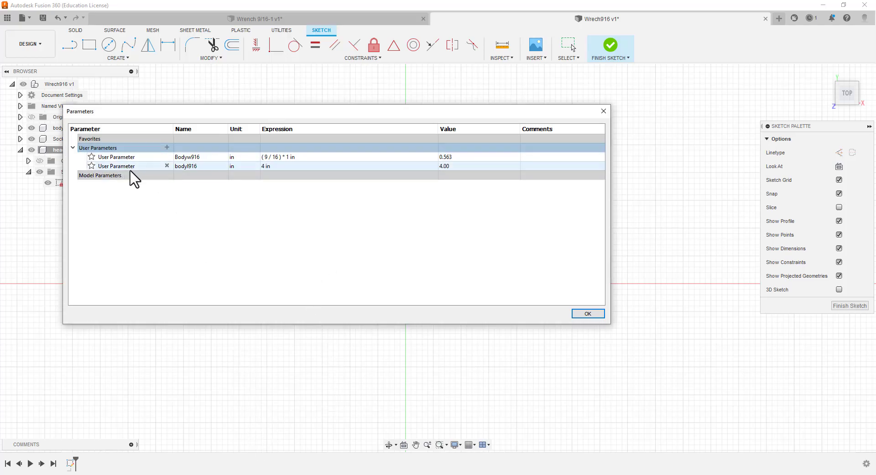
# Add a user parameter of .25 in with the name bodyh916 copied from the Word list
pyautogui.click(167, 148)
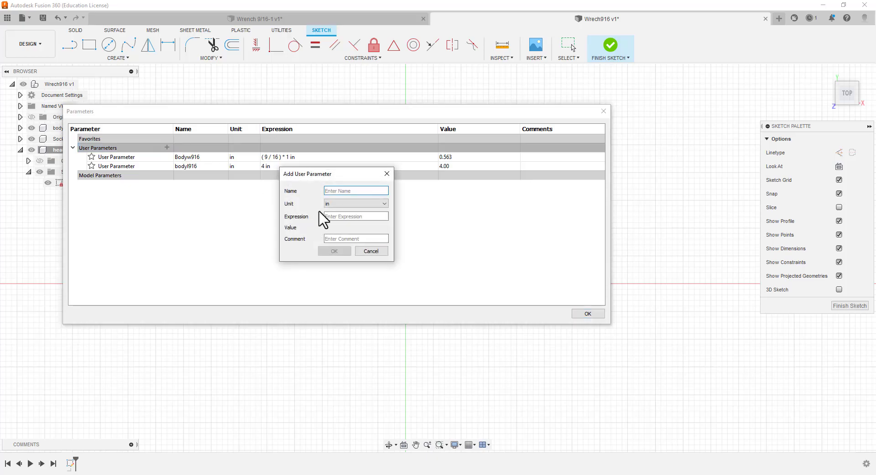
pyautogui.click(465, 474)
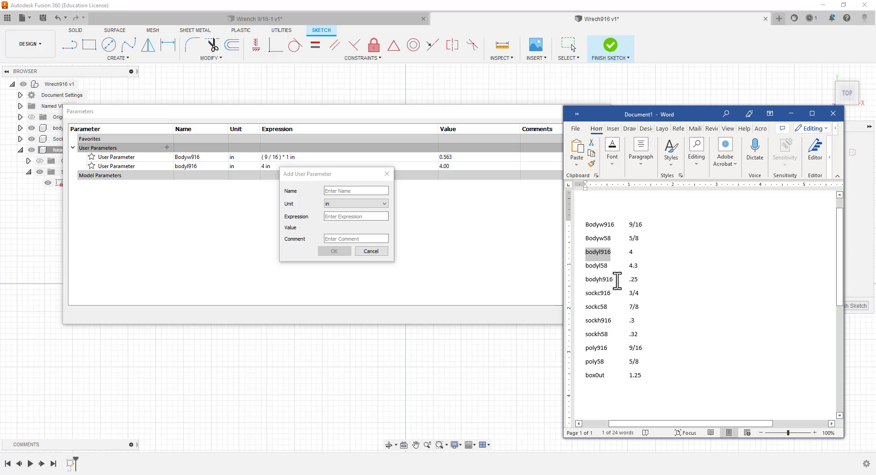
pyautogui.moveTo(615, 280); pyautogui.dragTo(583, 288)
pyautogui.hotkey('ctrl', 'c')
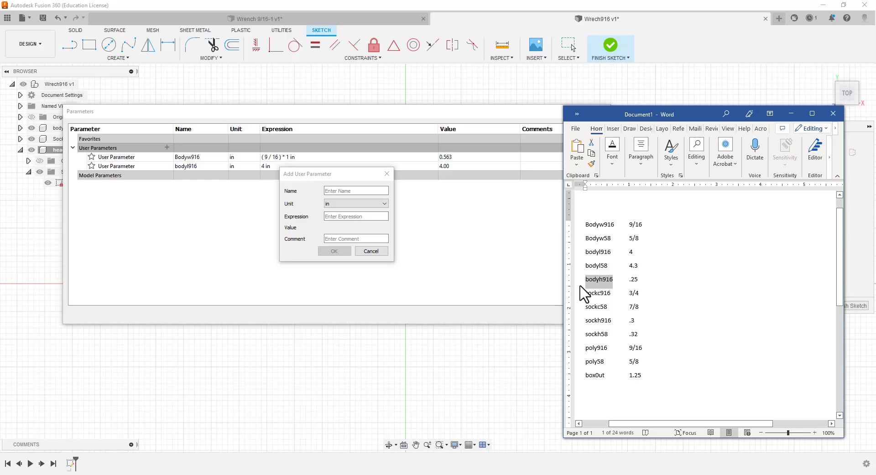
pyautogui.click(343, 191)
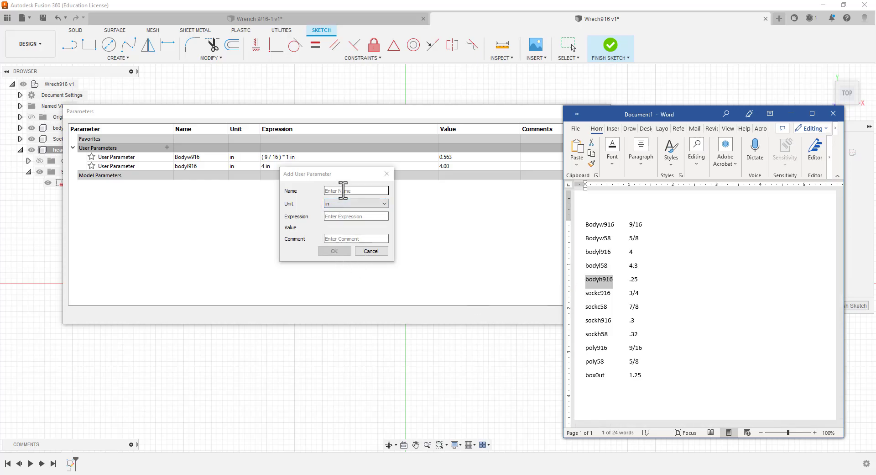
pyautogui.click(343, 191)
pyautogui.hotkey('ctrl', 'v')
pyautogui.click(346, 216)
pyautogui.write('.2')
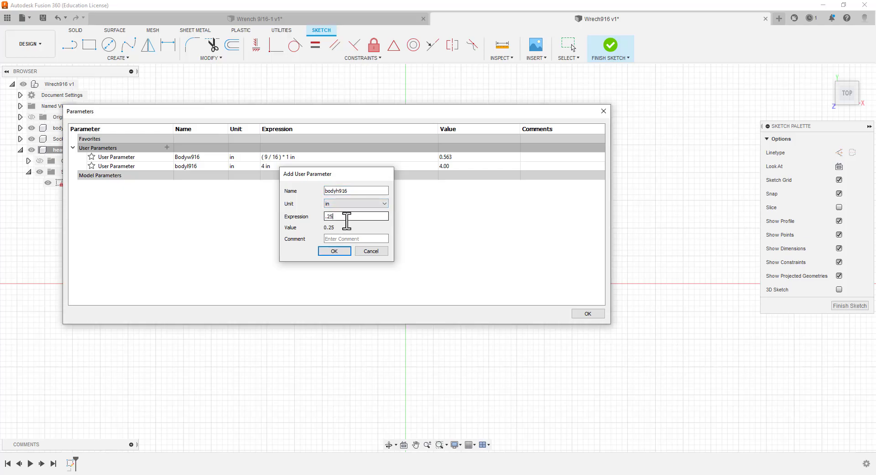
pyautogui.press('Return')
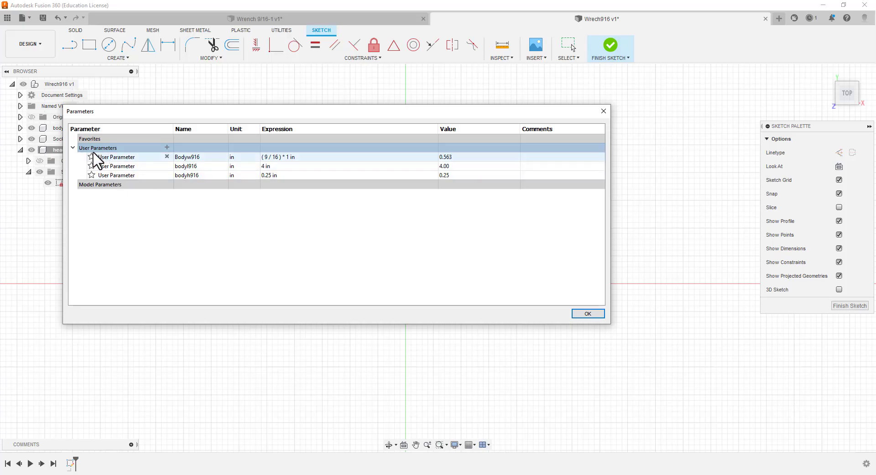
# Add a user parameter in inches with the expression 3/4, copying its name sockc916 from the Word list
pyautogui.click(166, 147)
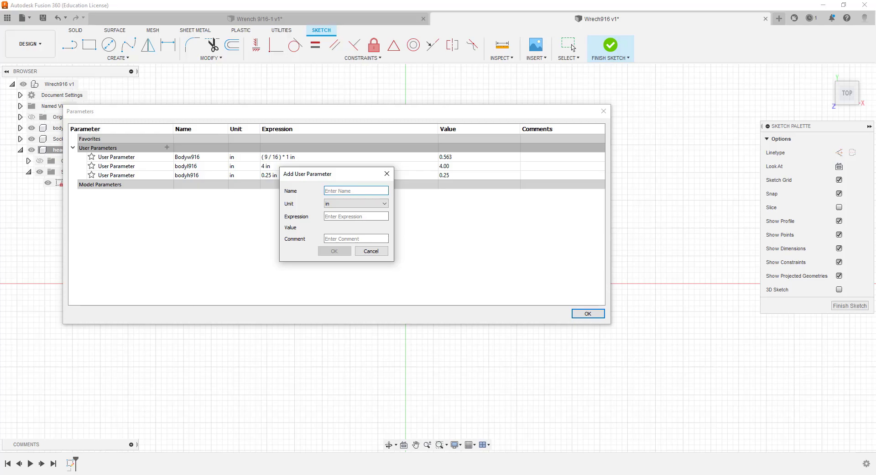
pyautogui.hotkey('alt', 'Tab')
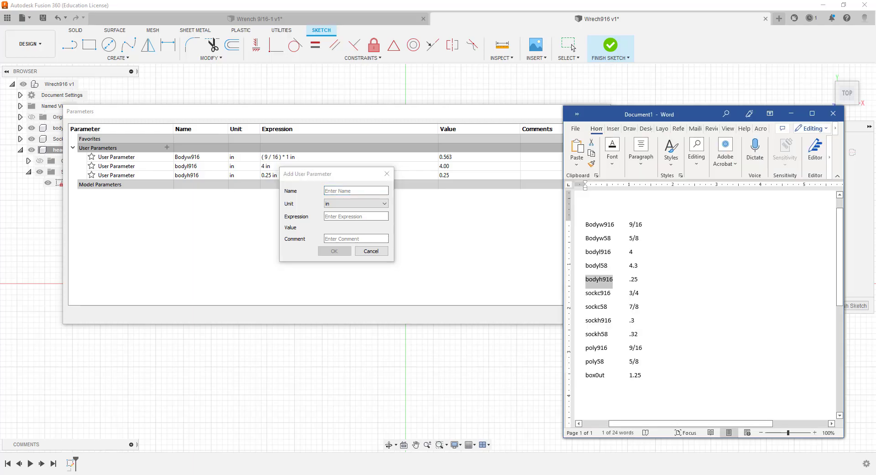
pyautogui.doubleClick(604, 294)
pyautogui.hotkey('ctrl', 'c')
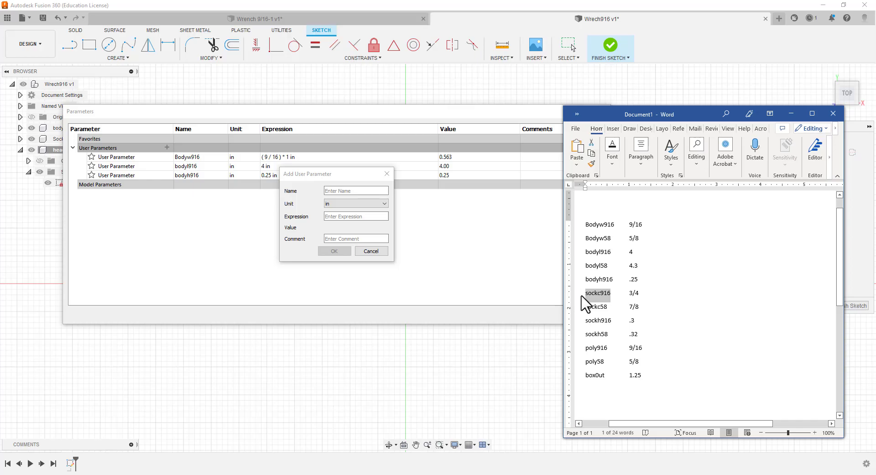
pyautogui.click(337, 191)
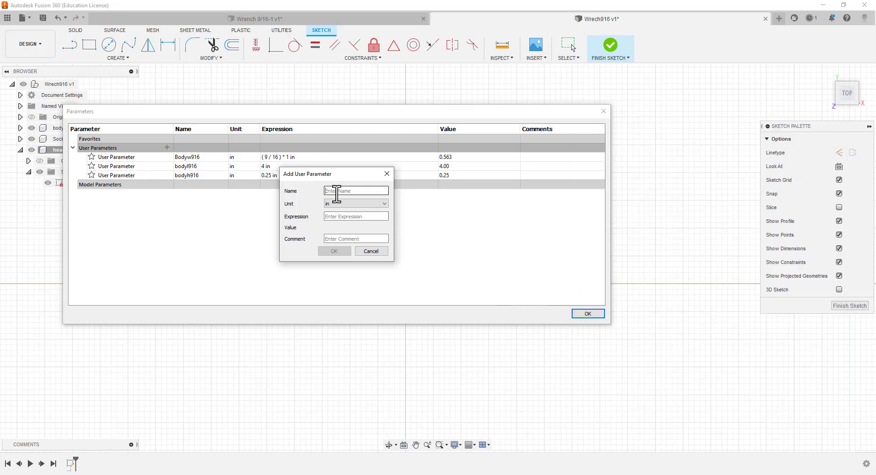
pyautogui.hotkey('ctrl', 'v')
pyautogui.click(359, 216)
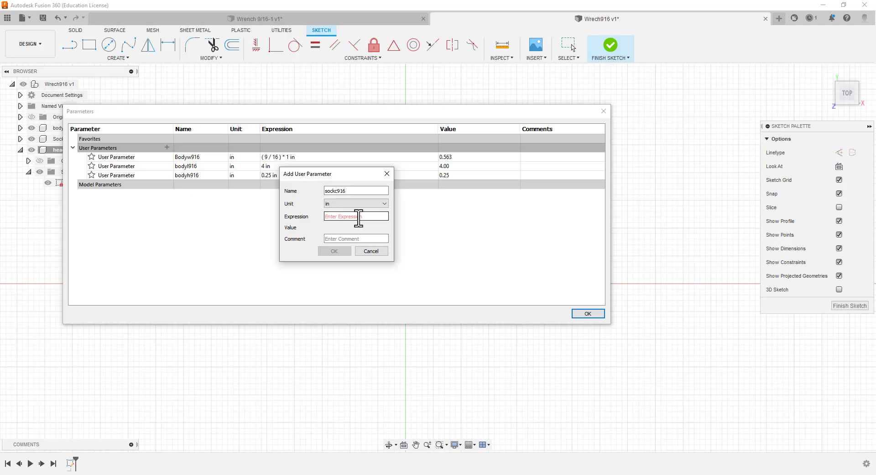
pyautogui.write('2/4')
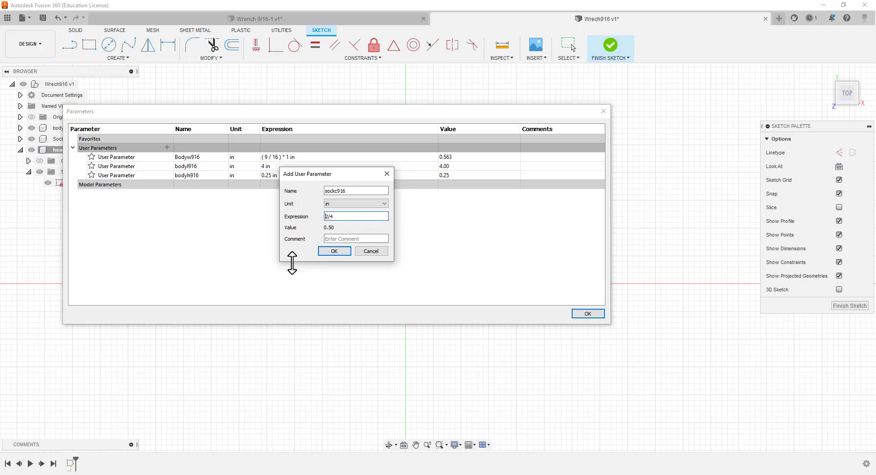
pyautogui.press('BackSpace')
pyautogui.write('3')
pyautogui.hotkey('alt', 'Tab')
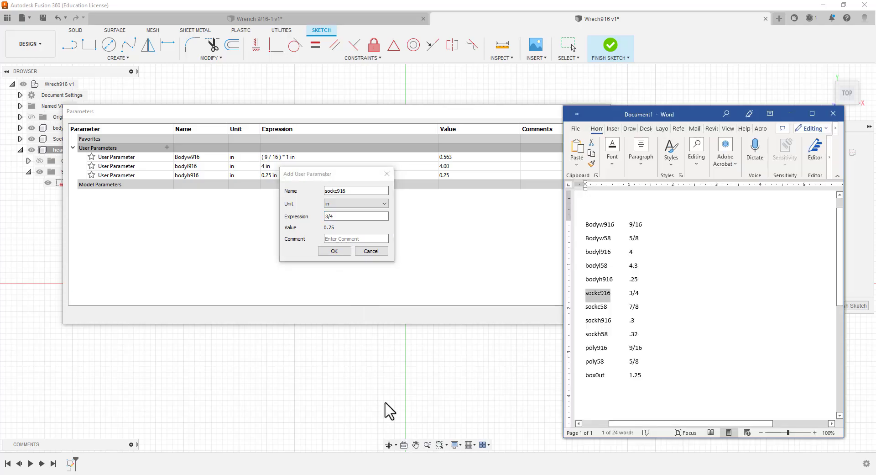
pyautogui.click(334, 252)
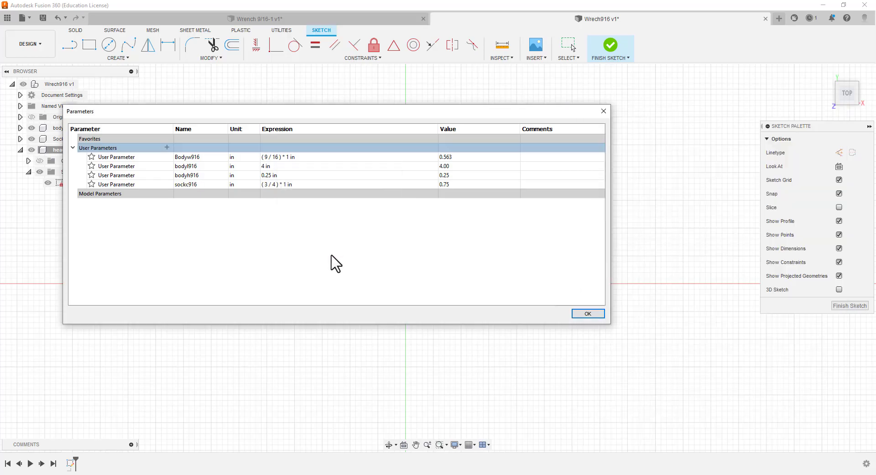
# Add a user parameter named sockh916 with a value of .3 in
pyautogui.click(167, 147)
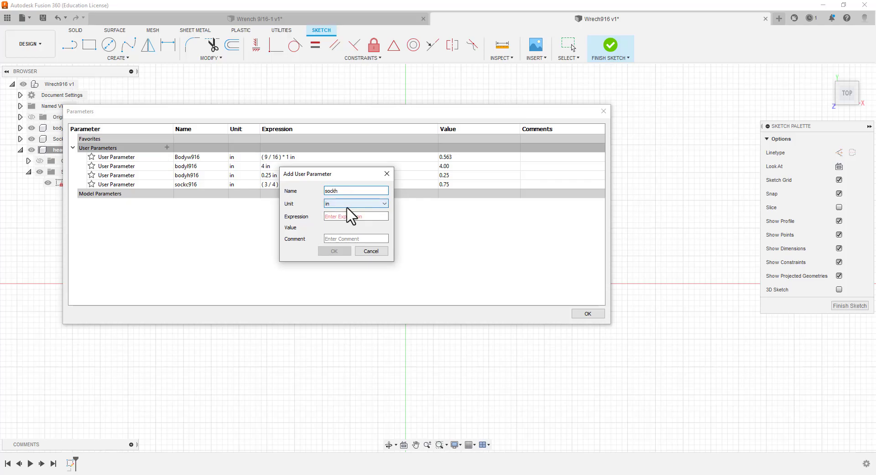
pyautogui.click(349, 216)
pyautogui.write('.')
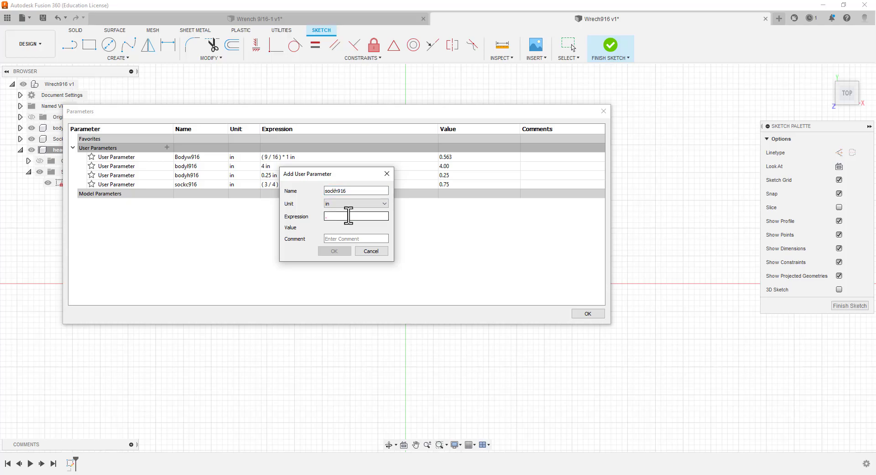
pyautogui.write('3')
pyautogui.click(334, 251)
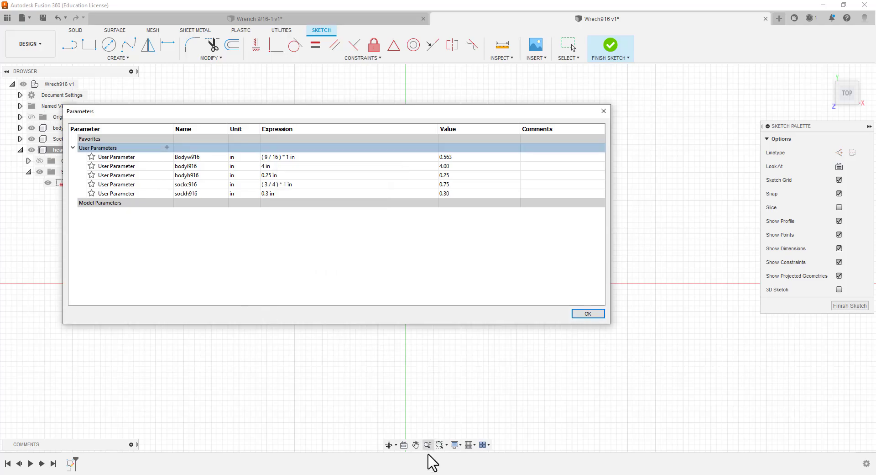
# Add a user parameter in inches with the expression 9/16, copying its name poly916 from the Word list
pyautogui.hotkey('alt', 'Tab')
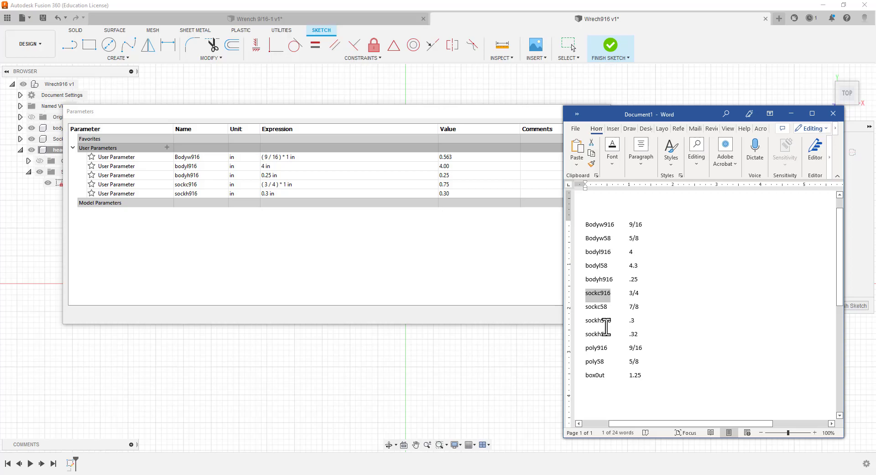
pyautogui.doubleClick(597, 348)
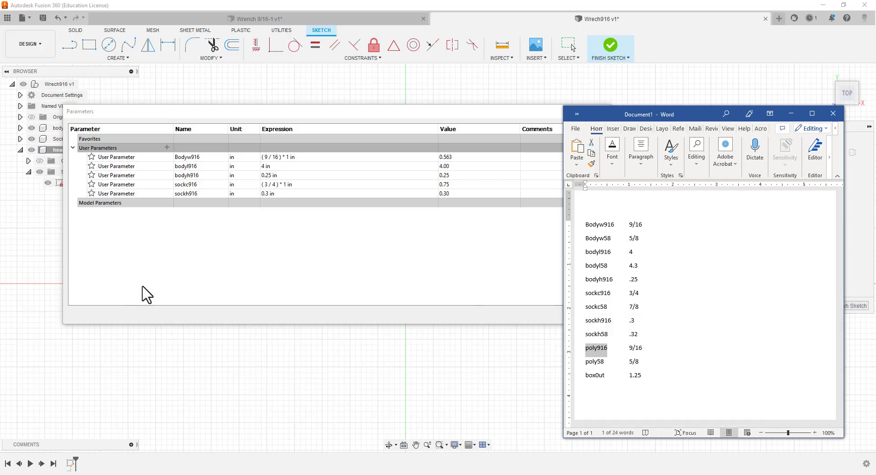
pyautogui.click(167, 147)
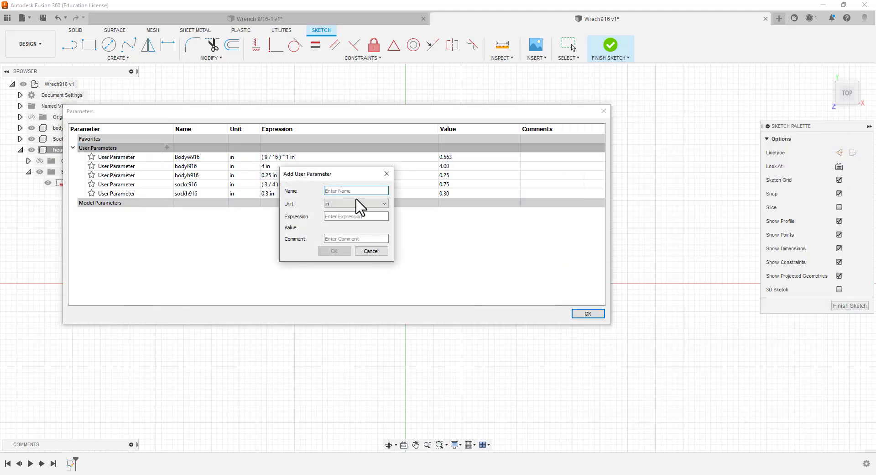
pyautogui.write('poly916')
pyautogui.click(339, 217)
pyautogui.write('9/16')
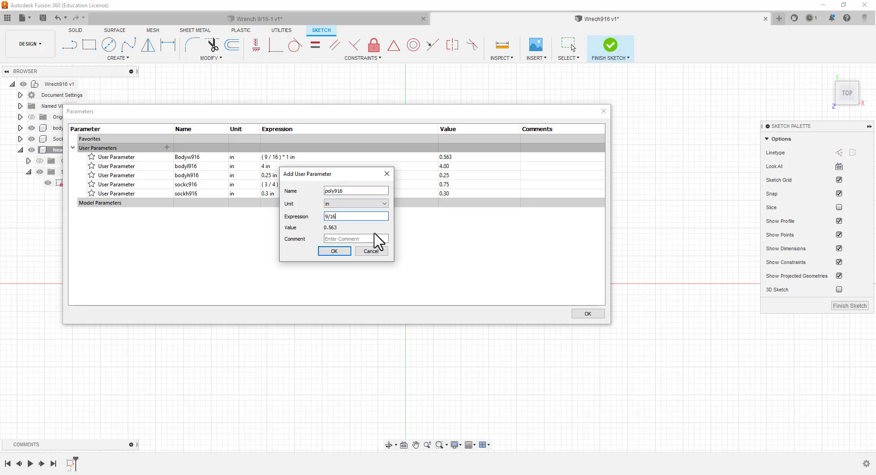
pyautogui.click(344, 253)
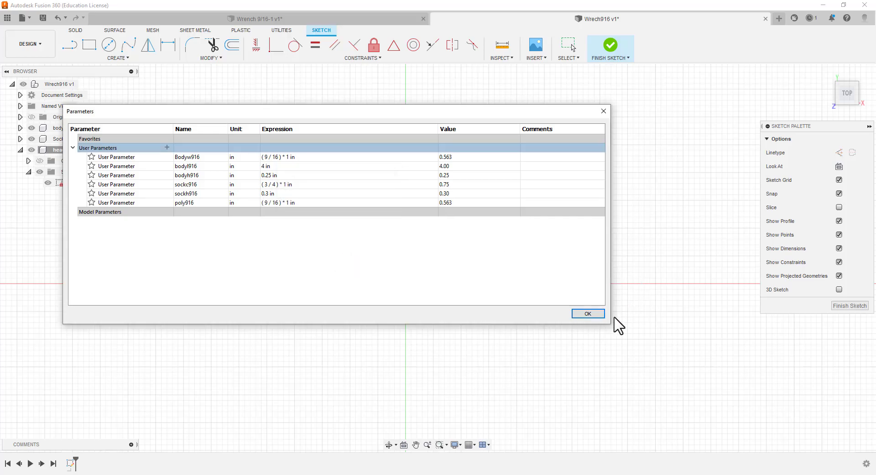
# Add a user parameter of 1.25 in with the name box0ut copied from the Word list
pyautogui.hotkey('alt', 'Tab')
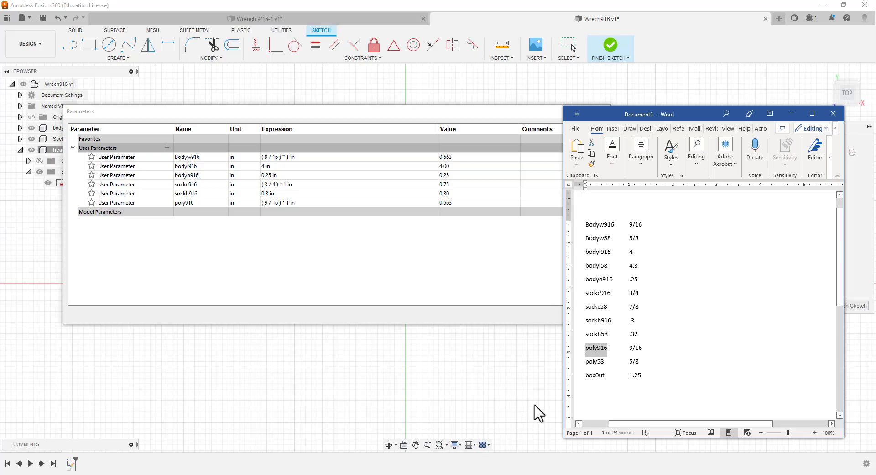
pyautogui.moveTo(606, 375); pyautogui.dragTo(587, 377)
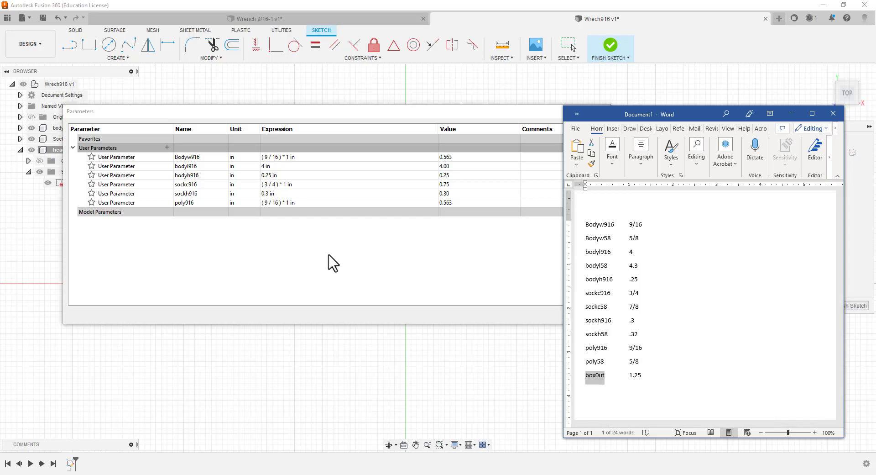
pyautogui.click(166, 150)
pyautogui.click(167, 147)
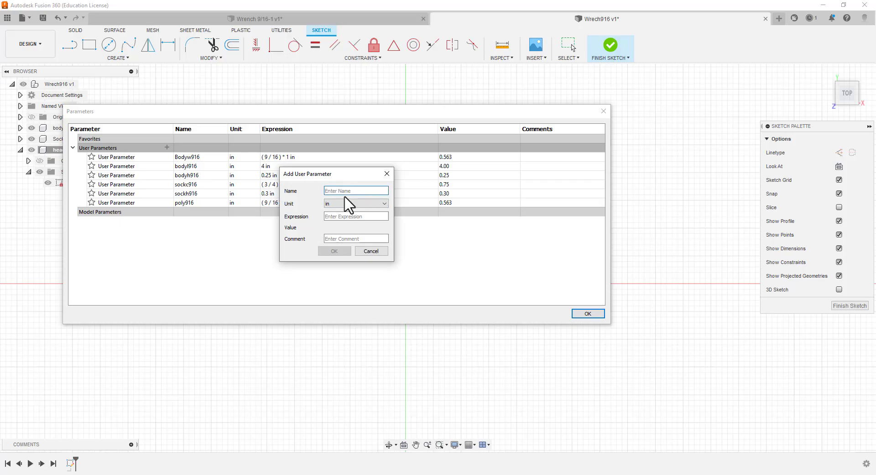
pyautogui.write('boxOut')
pyautogui.click(337, 216)
pyautogui.write('1.')
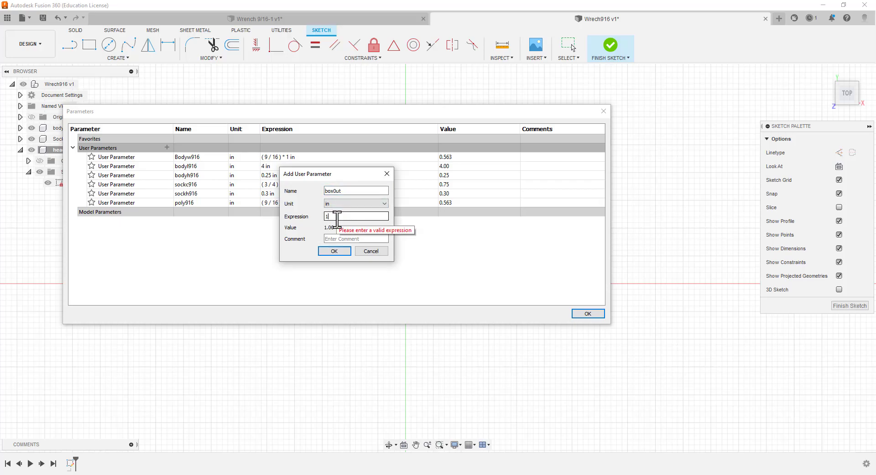
pyautogui.write('25')
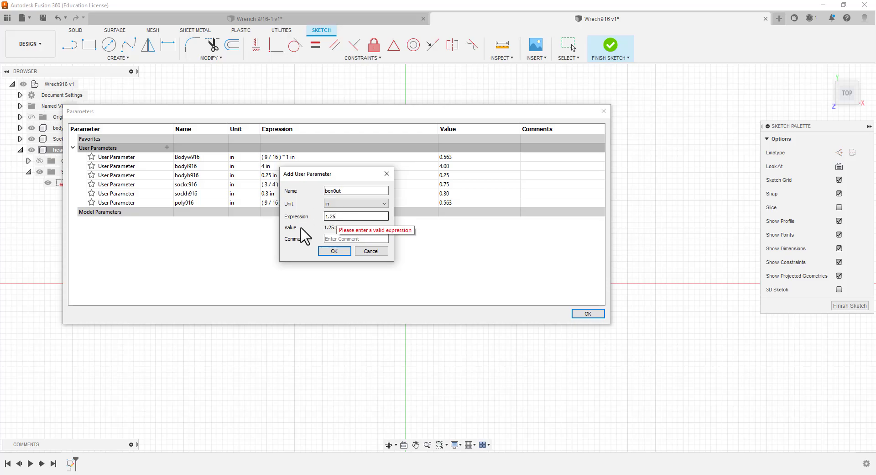
pyautogui.click(333, 251)
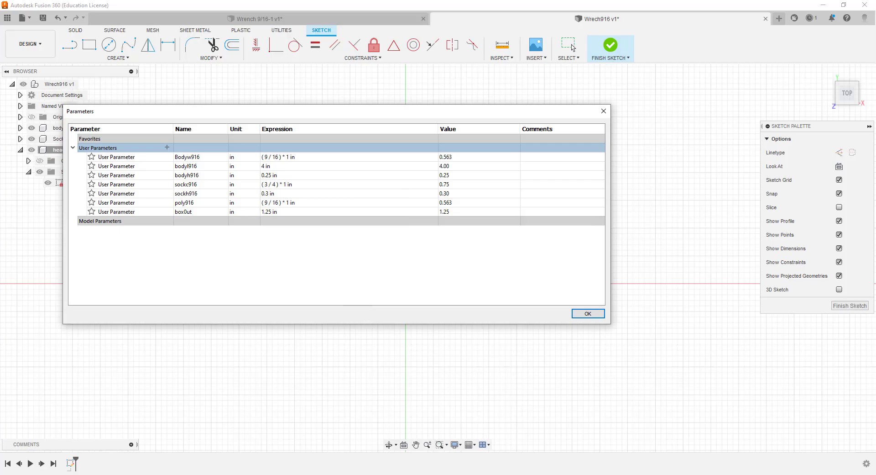
# Minimize the Word list and accept the finished set of user parameters
pyautogui.hotkey('alt', 'Tab')
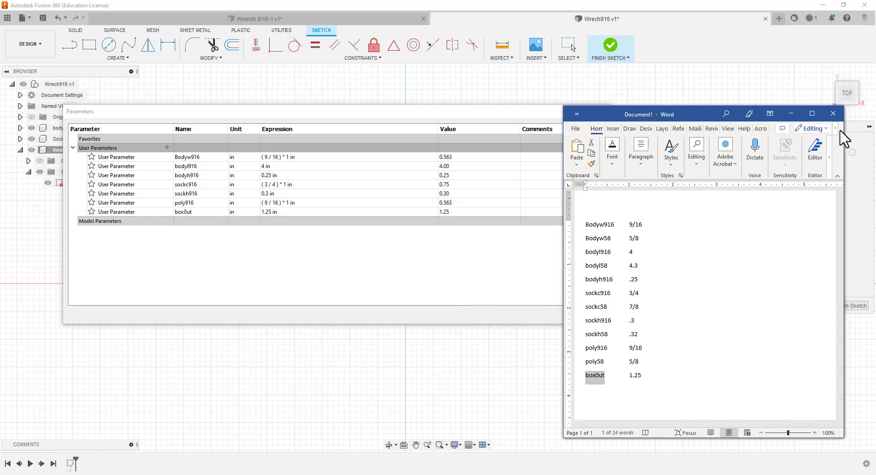
pyautogui.click(791, 114)
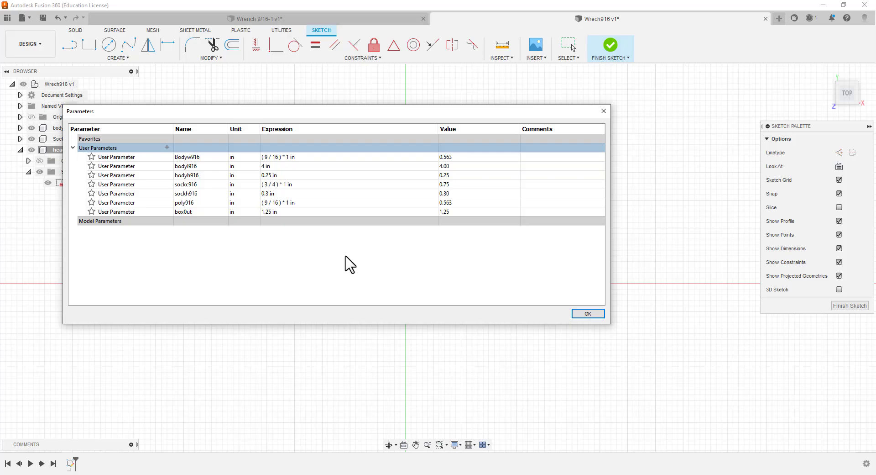
pyautogui.click(578, 315)
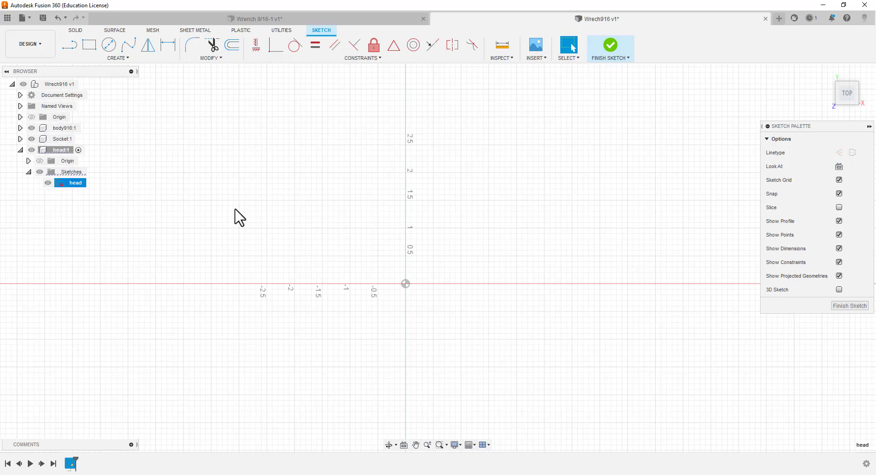
# Draw a two-point rectangle from the origin in the head sketch, with width and height both set to the box0ut parameter
pyautogui.click(94, 50)
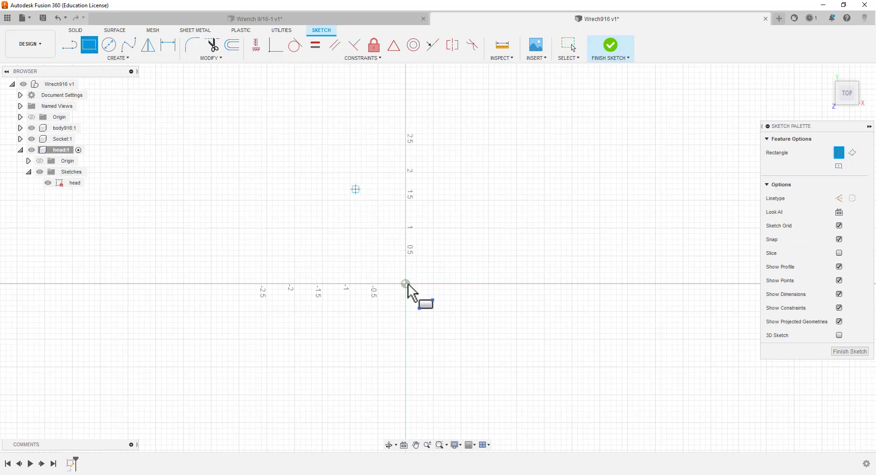
pyautogui.click(411, 282)
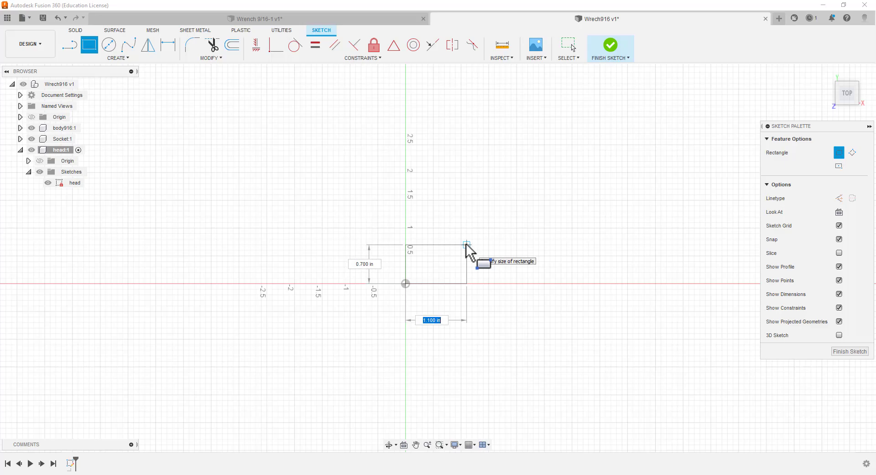
pyautogui.write('o')
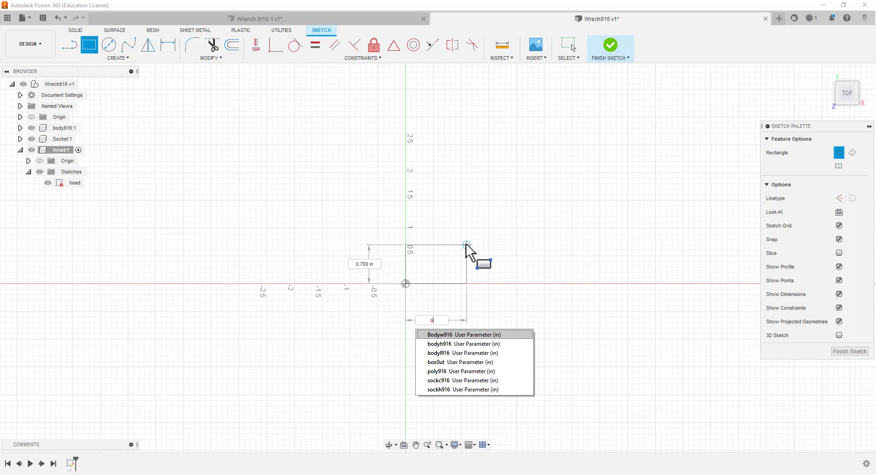
pyautogui.write('u')
pyautogui.press('BackSpace')
pyautogui.press('BackSpace')
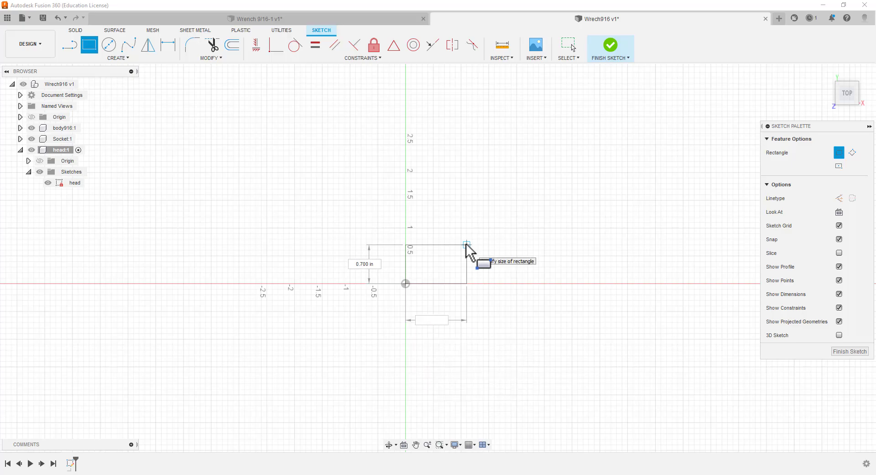
pyautogui.write('b')
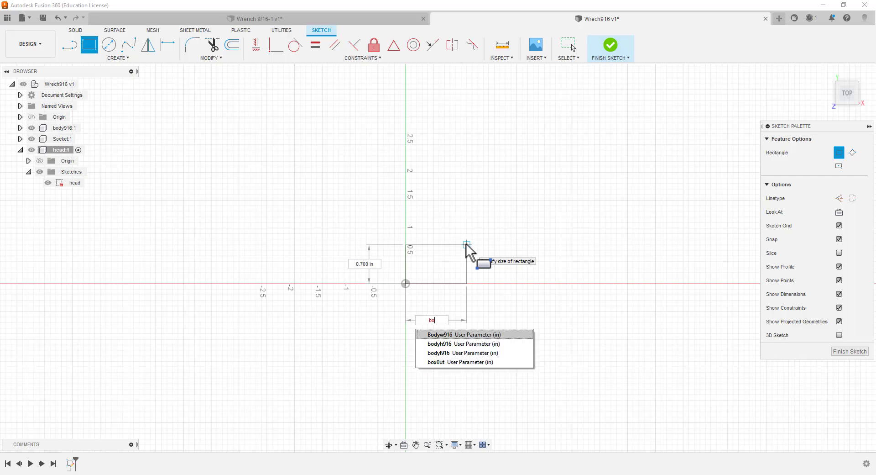
pyautogui.write('o')
pyautogui.click(455, 362)
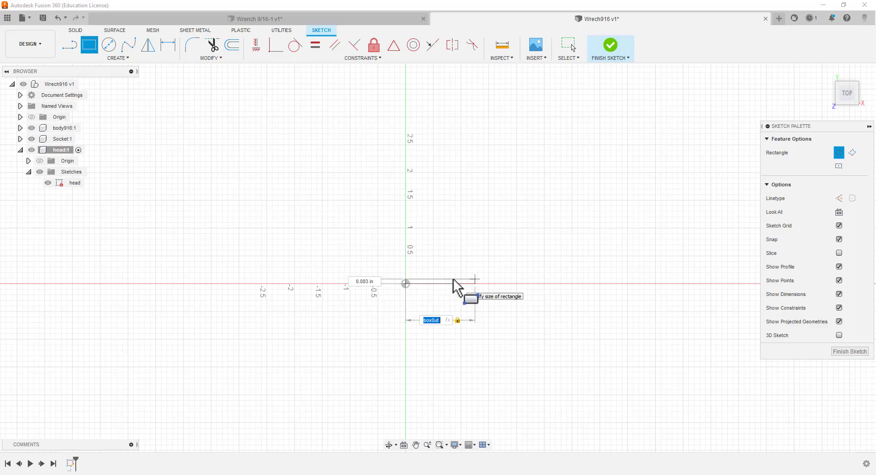
pyautogui.press('Tab')
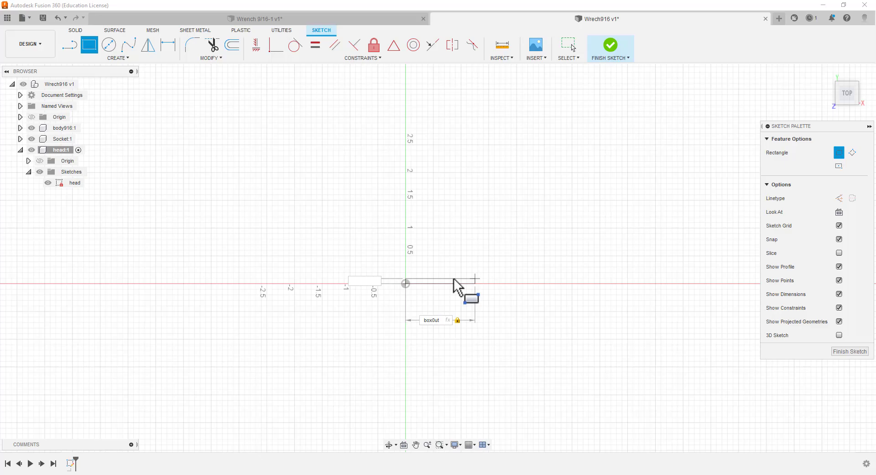
pyautogui.write('b')
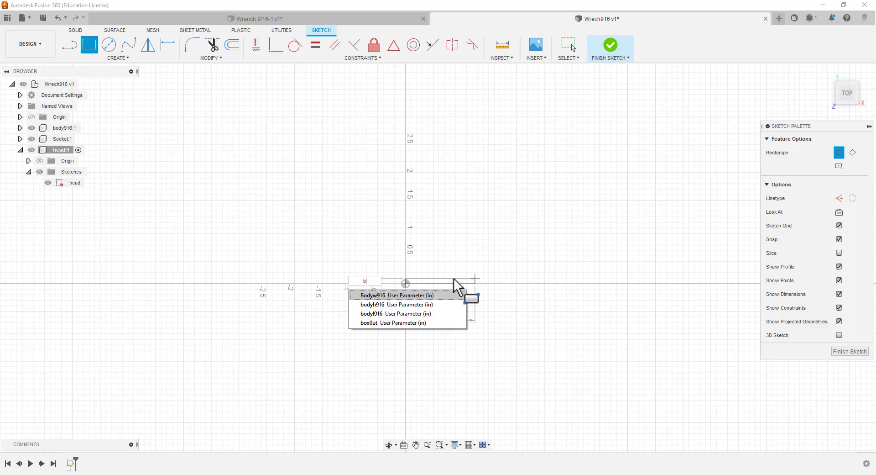
pyautogui.click(426, 323)
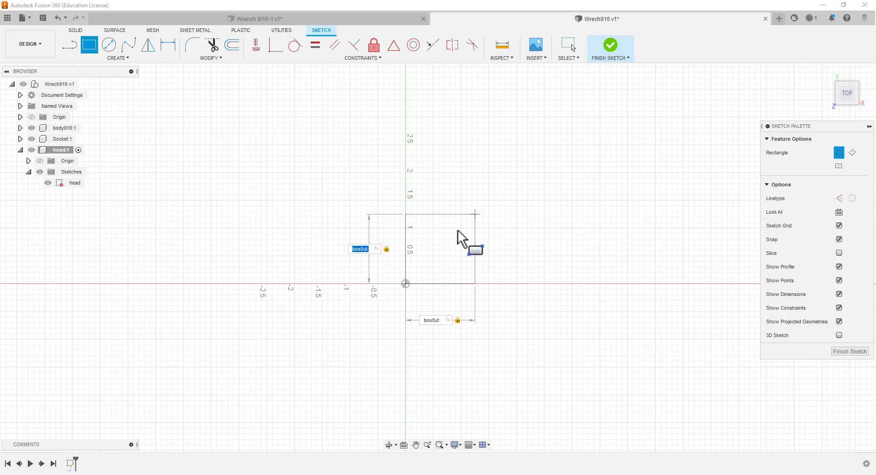
pyautogui.press('Return')
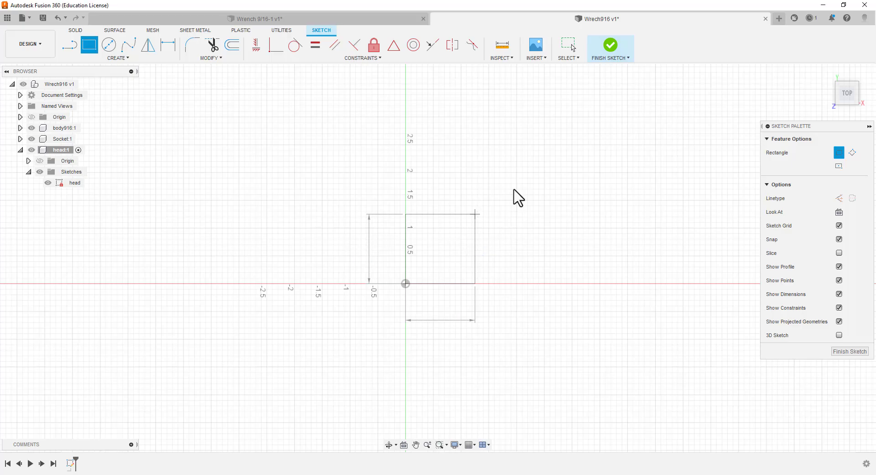
pyautogui.press('Escape')
pyautogui.scroll(1, 463, 229)
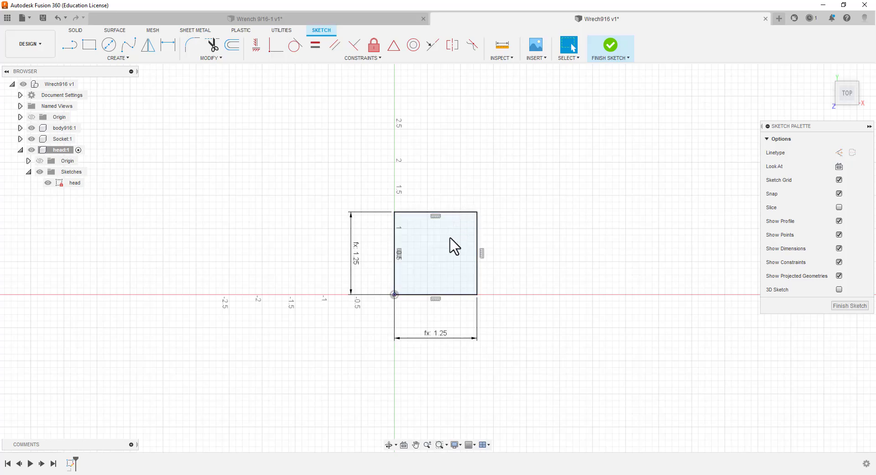
pyautogui.click(420, 215)
pyautogui.click(337, 171)
pyautogui.click(90, 46)
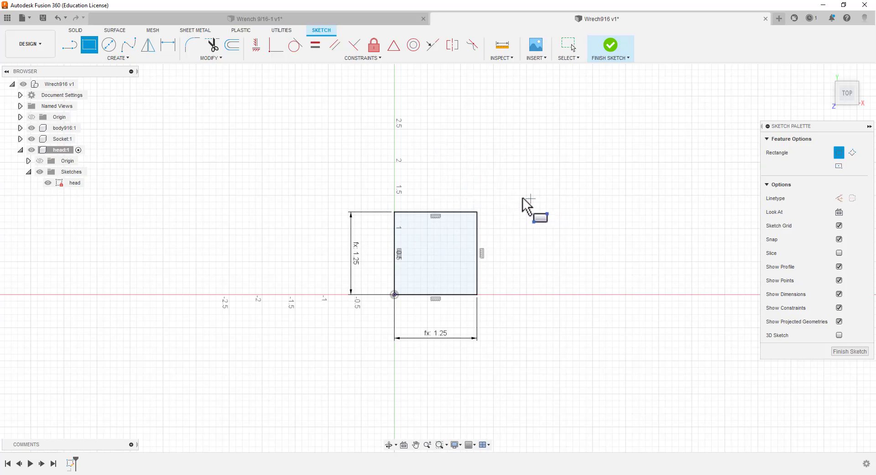
pyautogui.click(513, 189)
pyautogui.press('Escape')
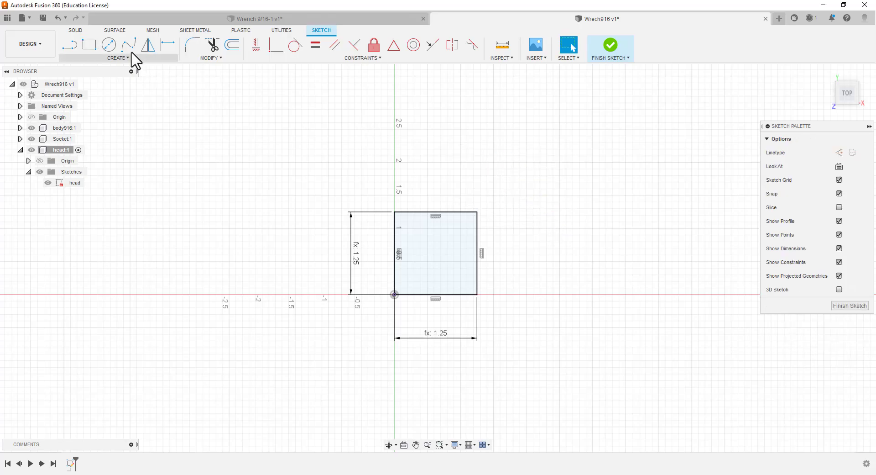
# Draw a second rectangle of 9/16 by 9/16 in inside the box0ut square
pyautogui.click(89, 44)
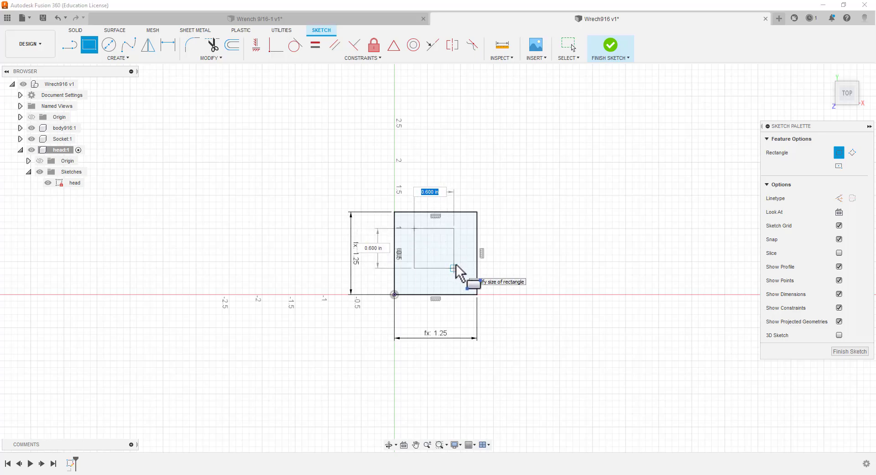
pyautogui.write('9/16')
pyautogui.press('Tab')
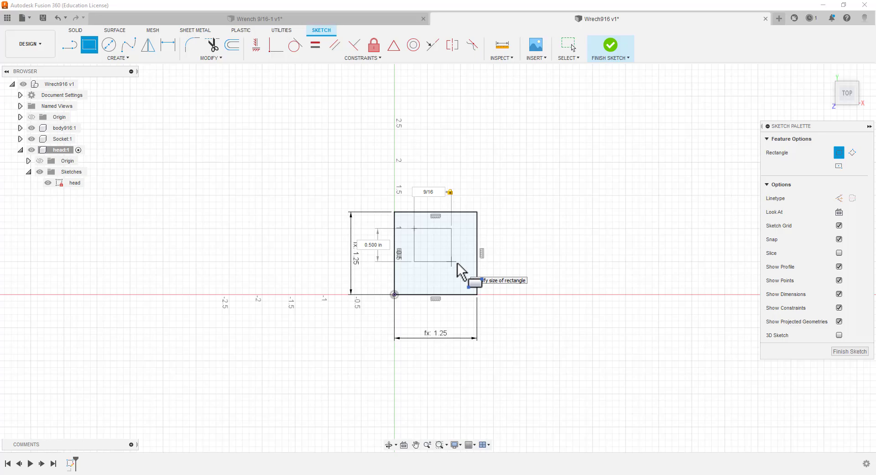
pyautogui.press('Tab')
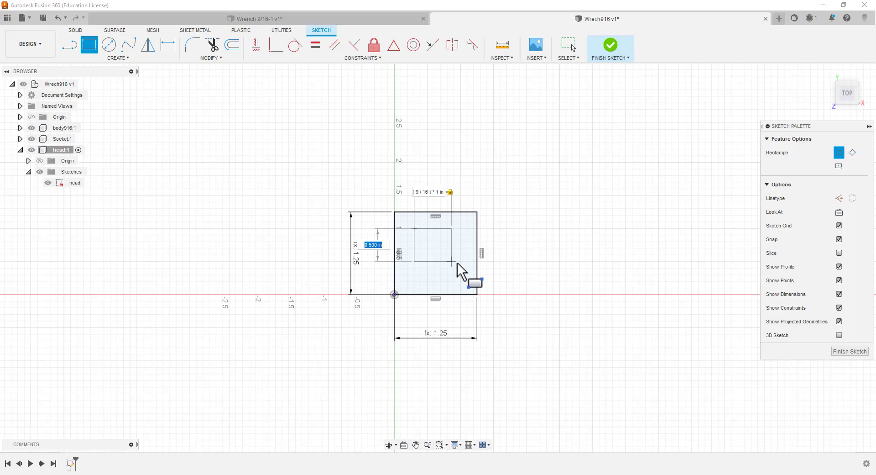
pyautogui.write('9/16')
pyautogui.press('Tab')
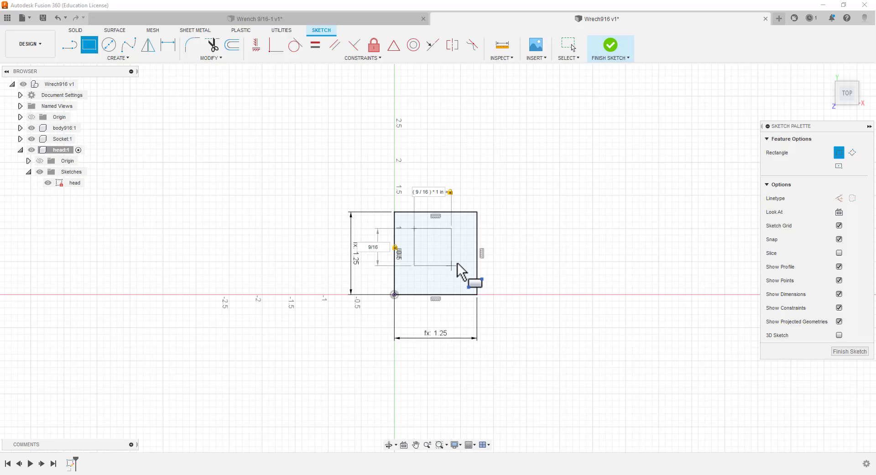
pyautogui.press('Return')
pyautogui.press('Return')
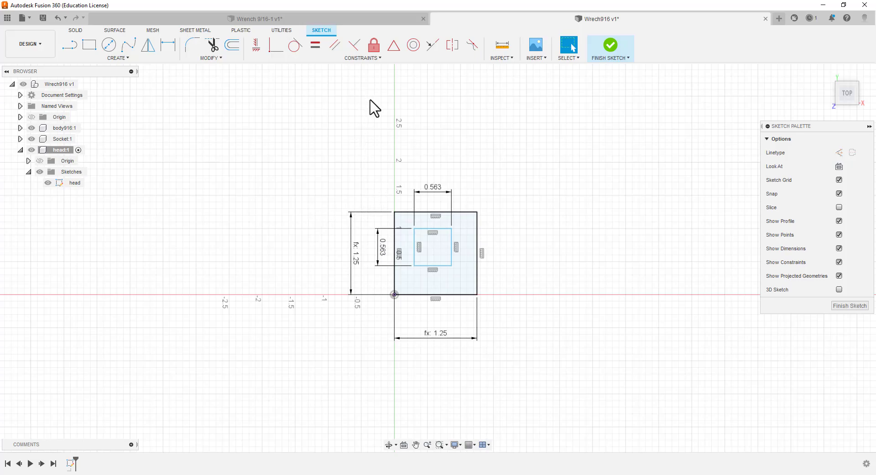
pyautogui.click(434, 227)
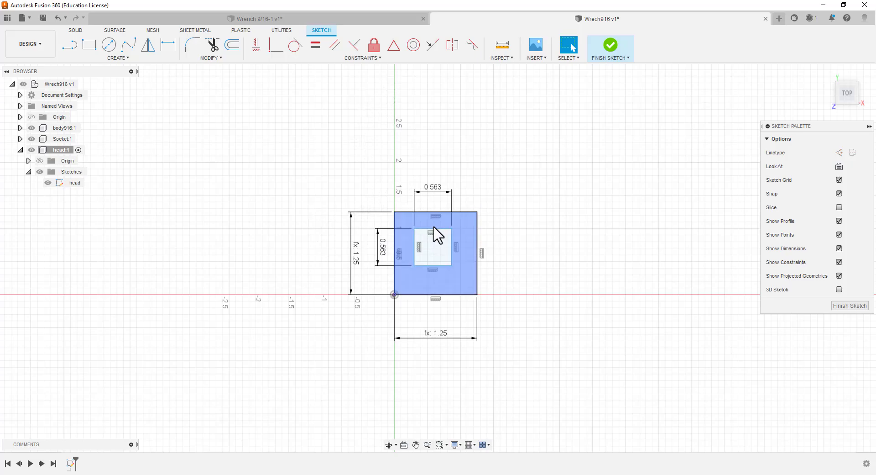
pyautogui.click(393, 46)
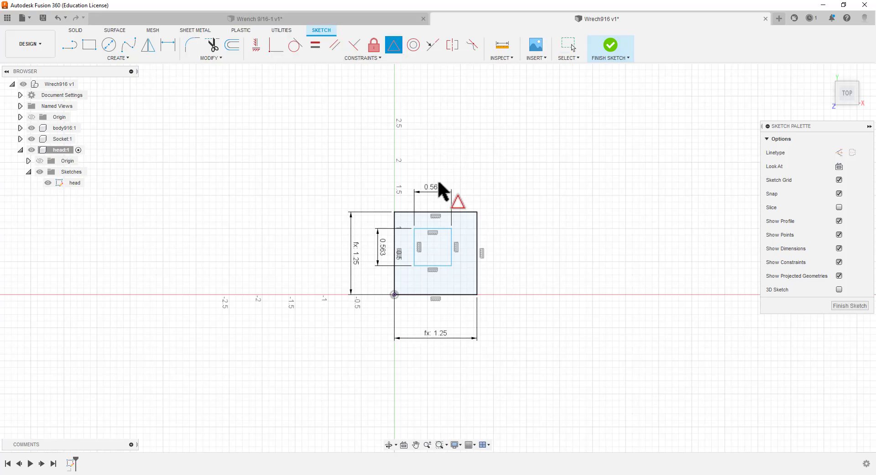
pyautogui.click(436, 211)
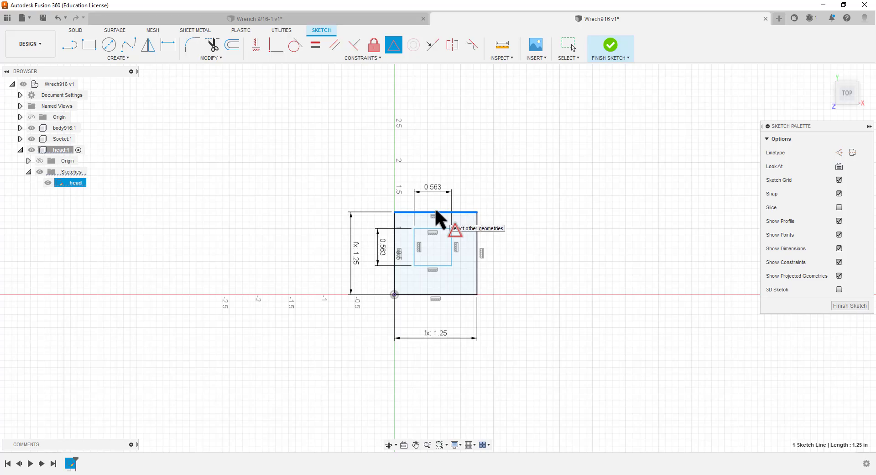
pyautogui.click(436, 211)
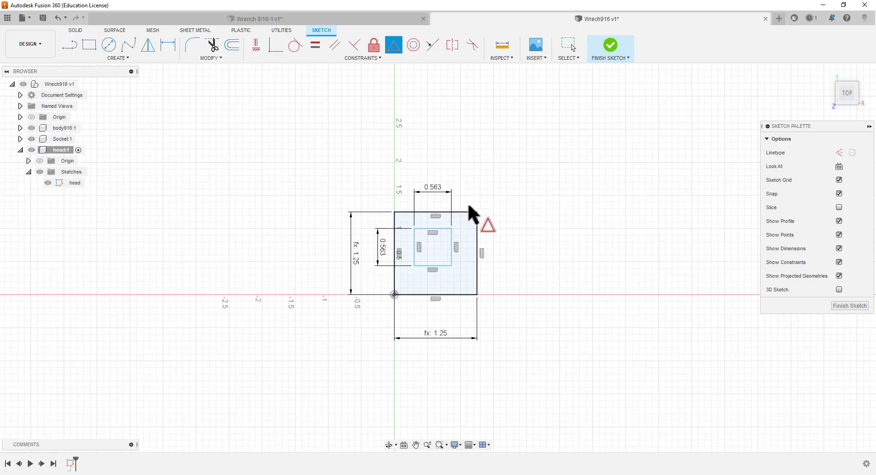
pyautogui.press('Escape')
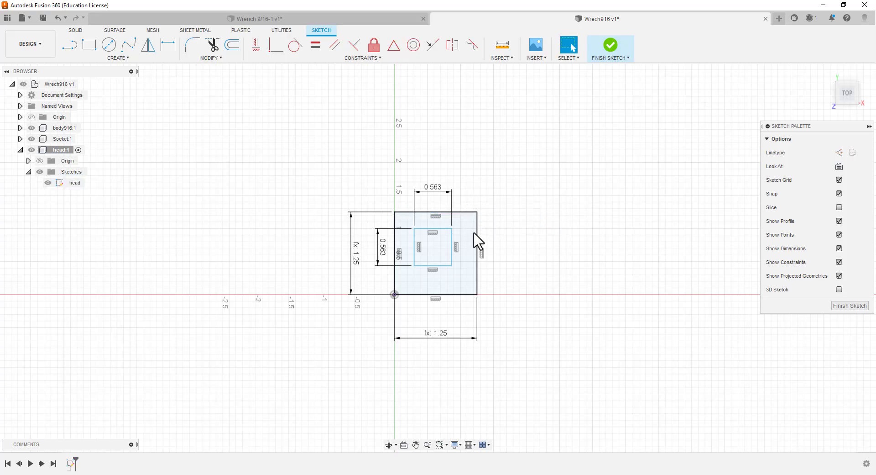
# Delete the horizontal constraints on the top edges of the inner and outer squares, keeping both edges in the sketch
pyautogui.click(434, 233)
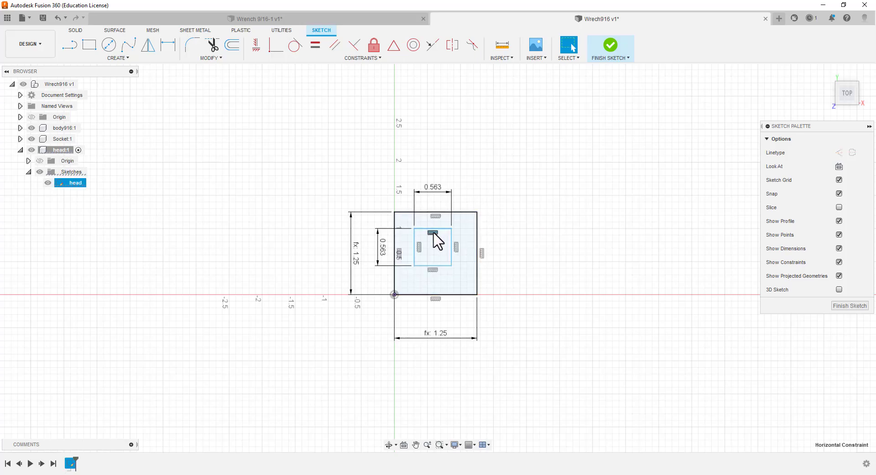
pyautogui.click(437, 212)
pyautogui.press('Delete')
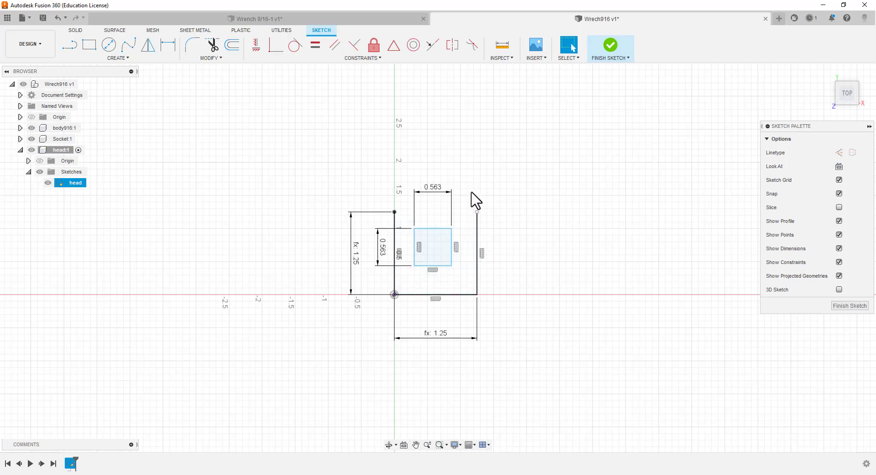
pyautogui.hotkey('ctrl', 'z')
pyautogui.click(436, 215)
pyautogui.press('Delete')
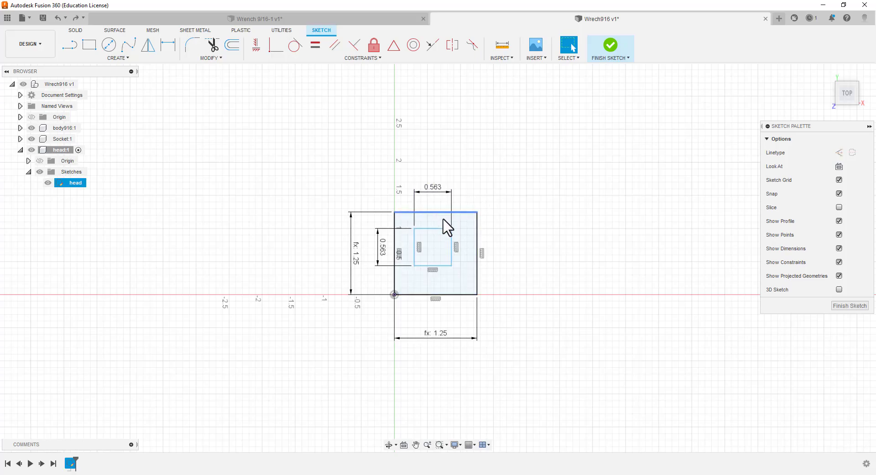
# Apply a midpoint constraint between the top edges of the outer and inner squares
pyautogui.click(394, 48)
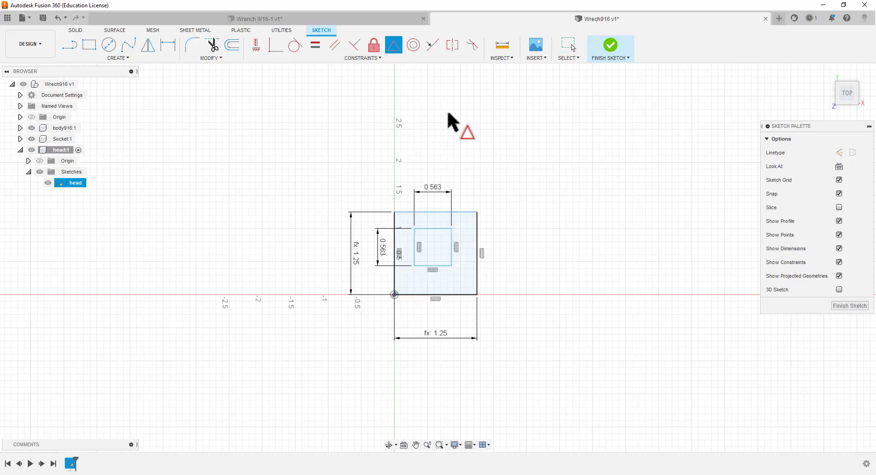
pyautogui.click(434, 212)
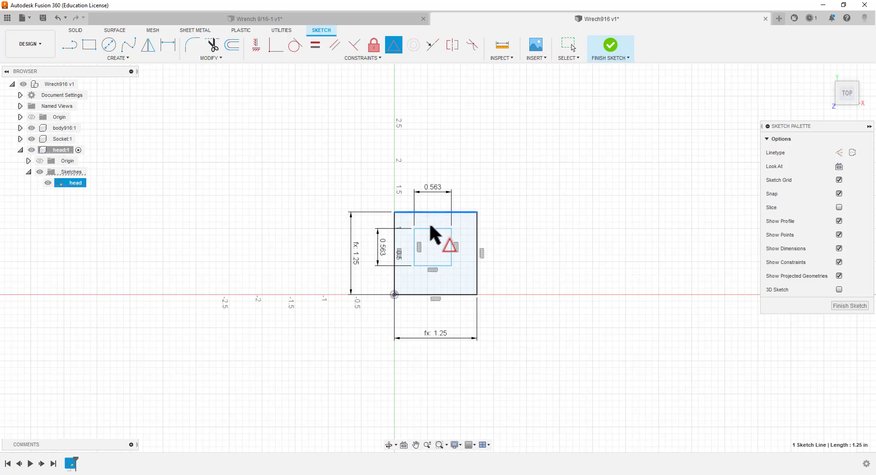
pyautogui.click(431, 228)
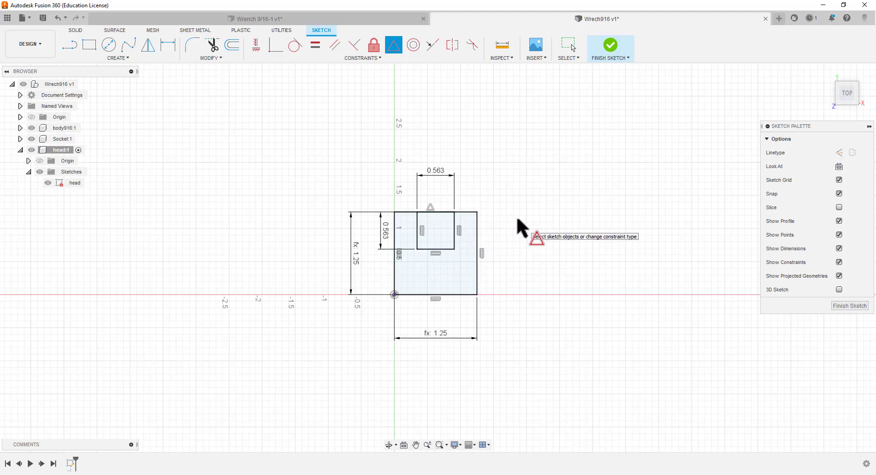
pyautogui.press('Escape')
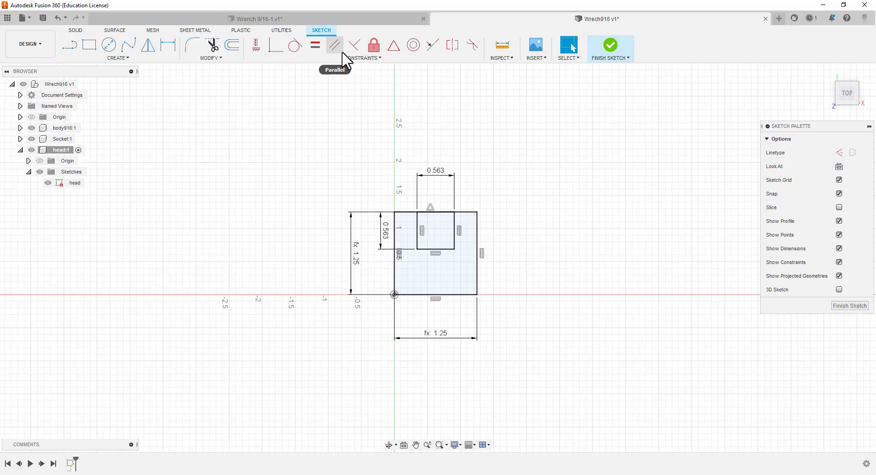
# Trim the inner square's bottom edge and the overlapping top edge segments between its two vertical sides
pyautogui.click(212, 45)
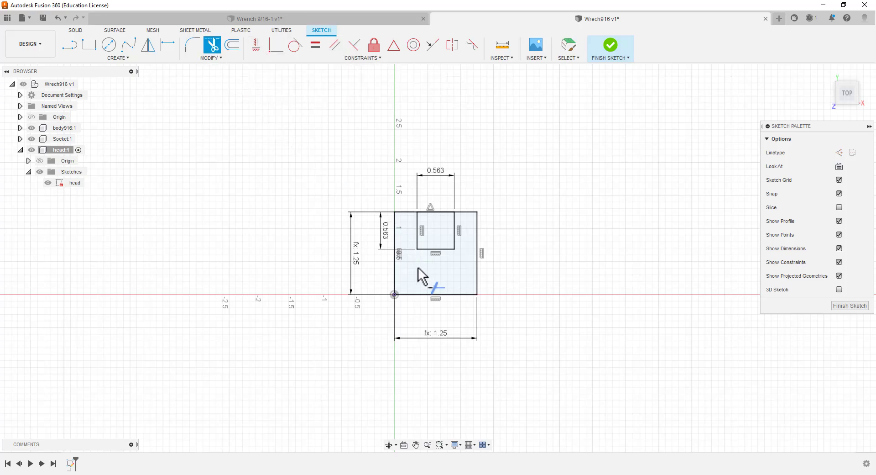
pyautogui.click(444, 248)
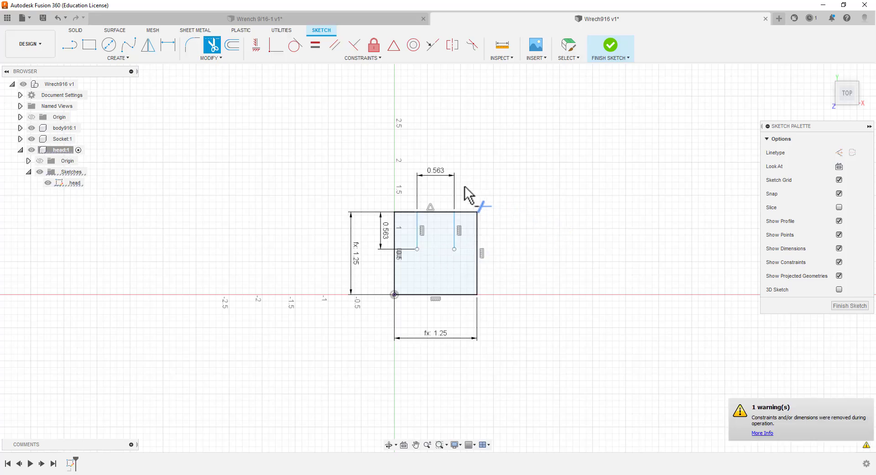
pyautogui.click(443, 212)
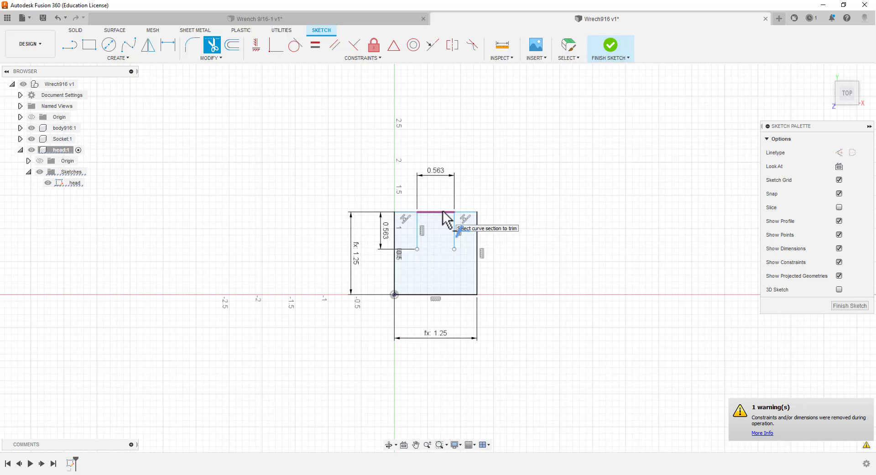
pyautogui.click(442, 212)
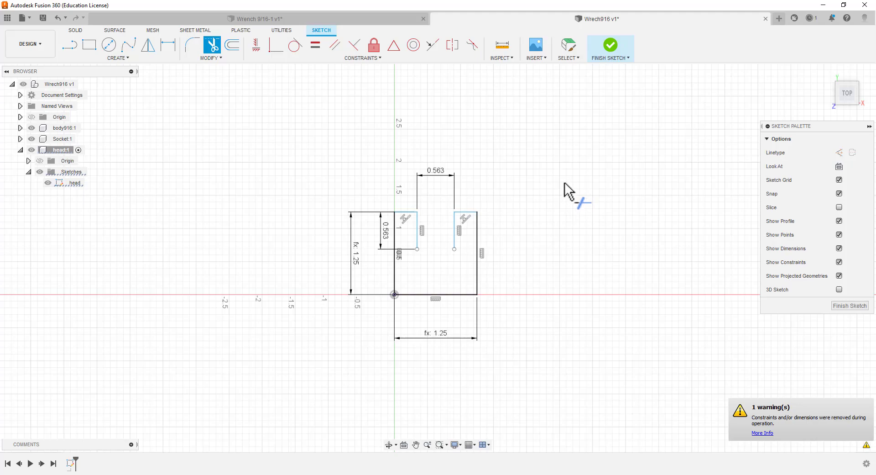
pyautogui.press('Escape')
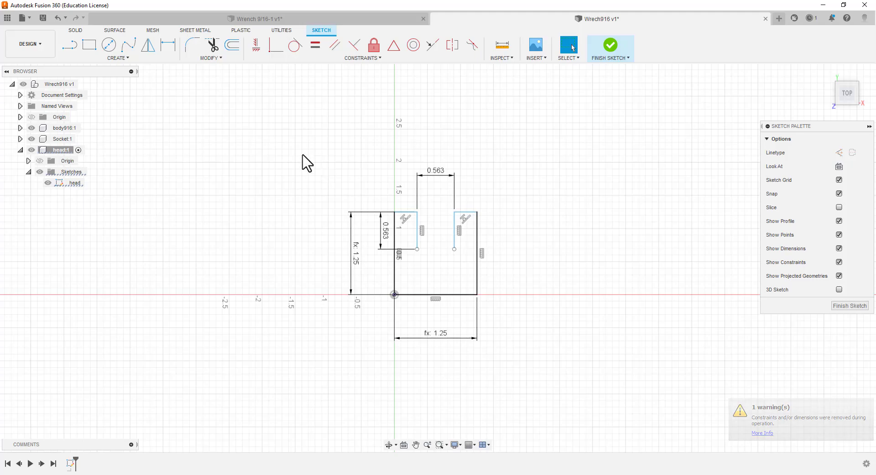
pyautogui.click(70, 46)
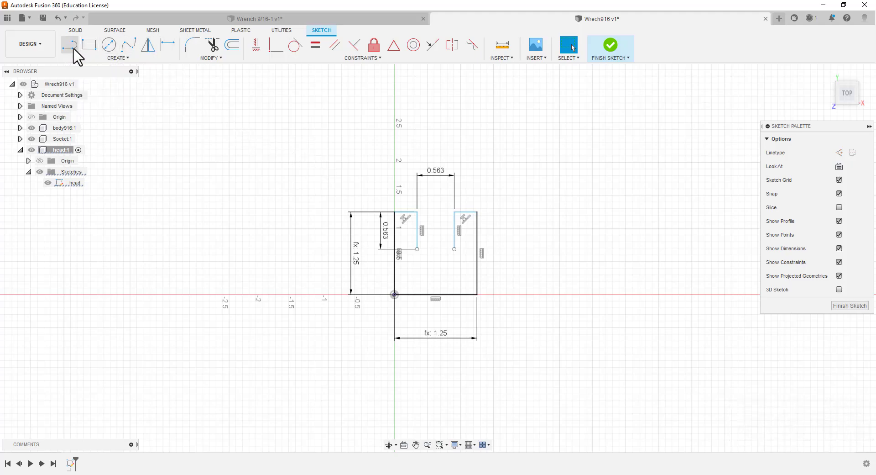
pyautogui.click(418, 248)
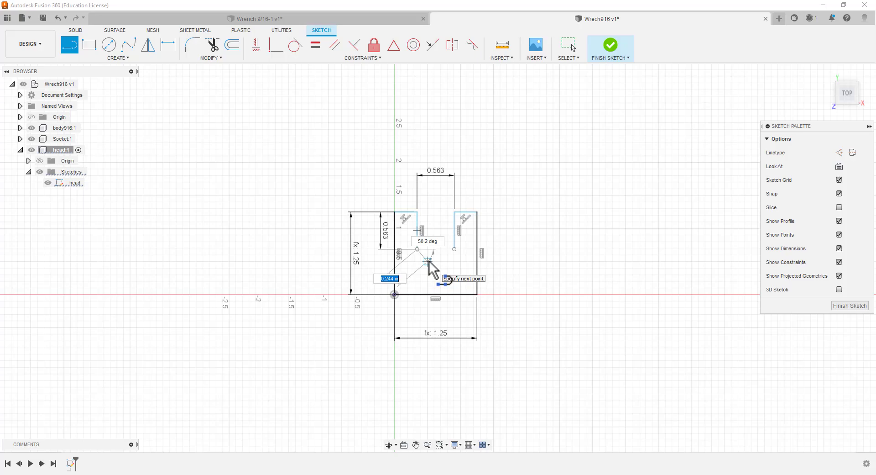
pyautogui.write('.56')
pyautogui.press('Tab')
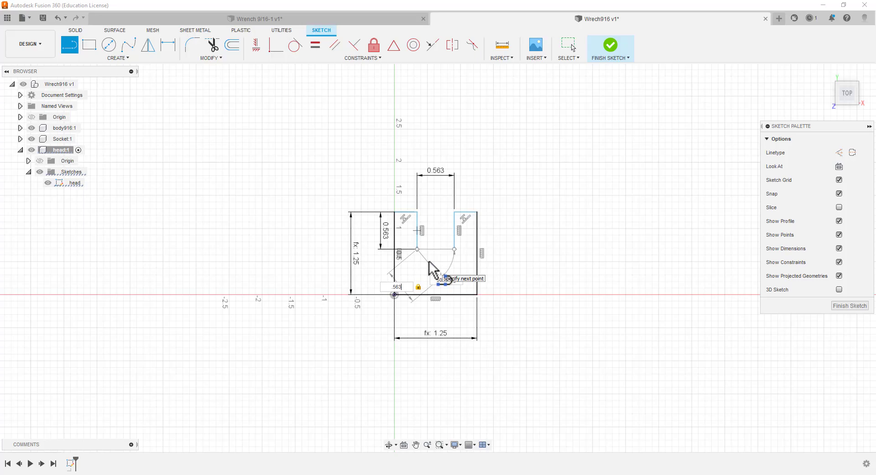
pyautogui.press('BackSpace')
pyautogui.press('BackSpace')
pyautogui.press('BackSpace')
pyautogui.press('BackSpace')
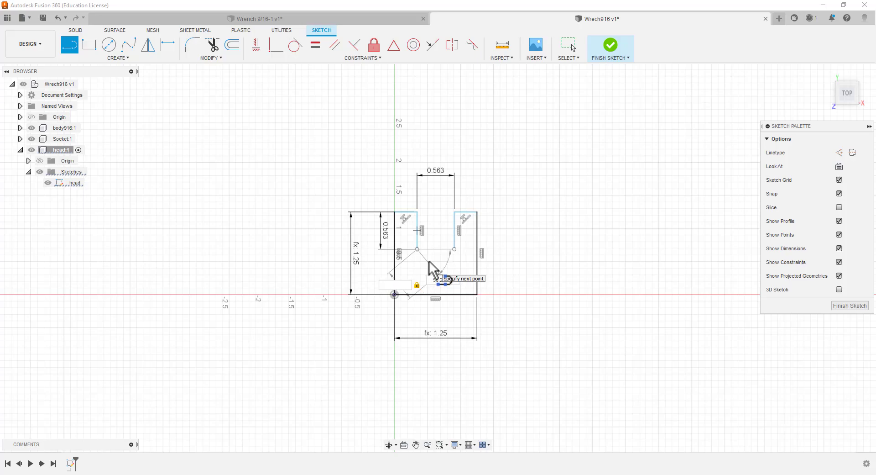
pyautogui.write('5/8/2')
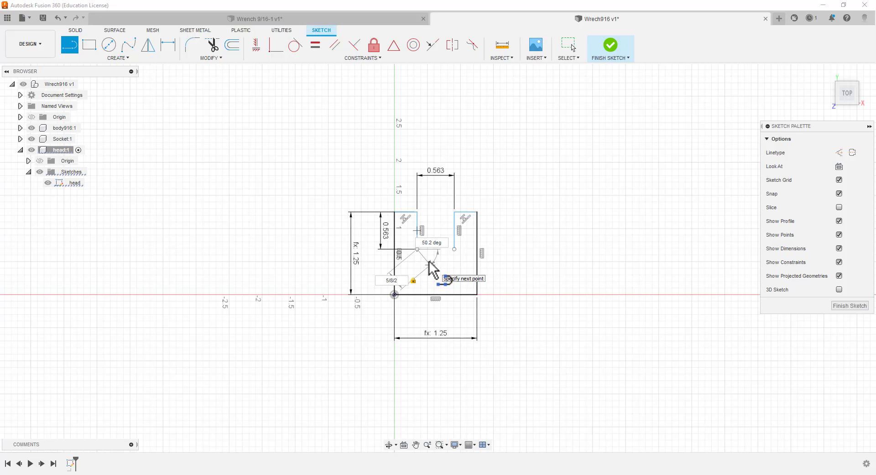
pyautogui.press('BackSpace')
pyautogui.press('BackSpace')
pyautogui.press('BackSpace')
pyautogui.press('BackSpace')
pyautogui.press('BackSpace')
pyautogui.write('h')
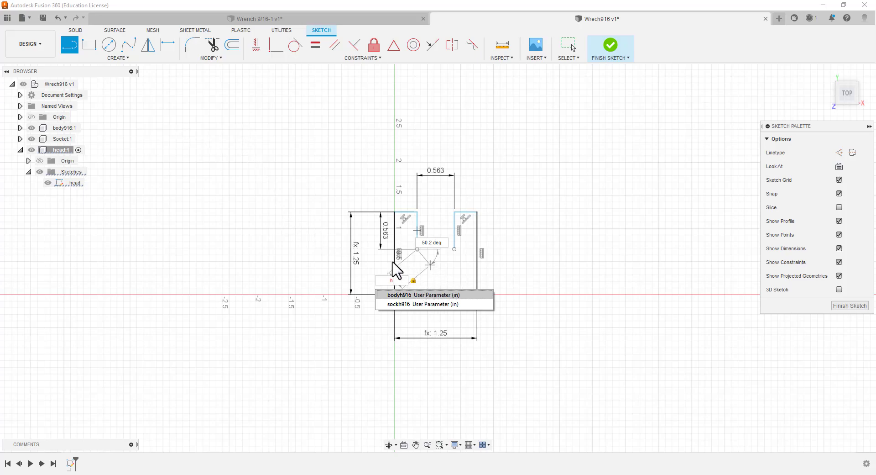
pyautogui.press('BackSpace')
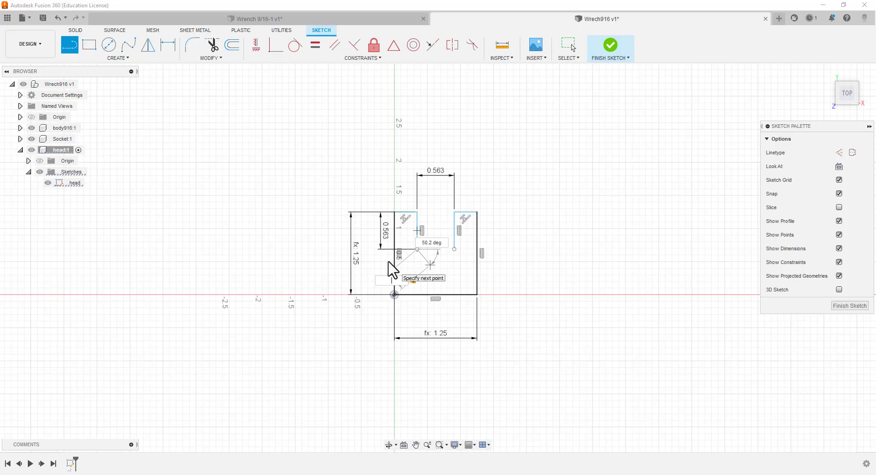
pyautogui.write('h')
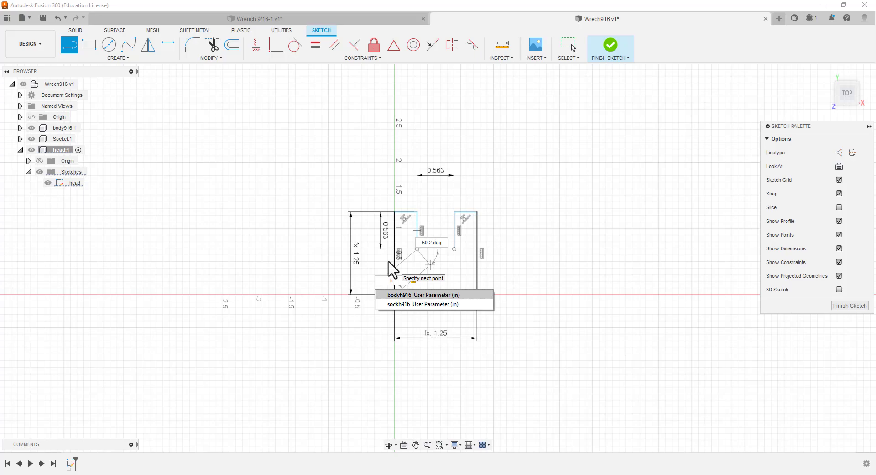
pyautogui.press('BackSpace')
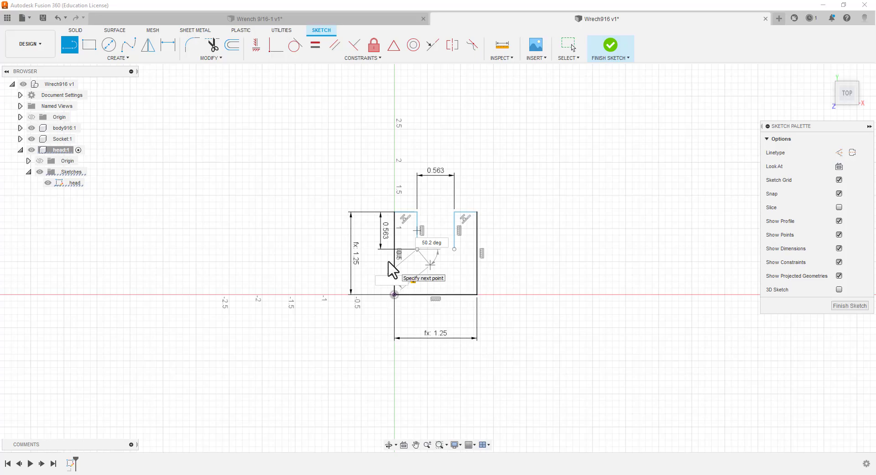
pyautogui.write('b')
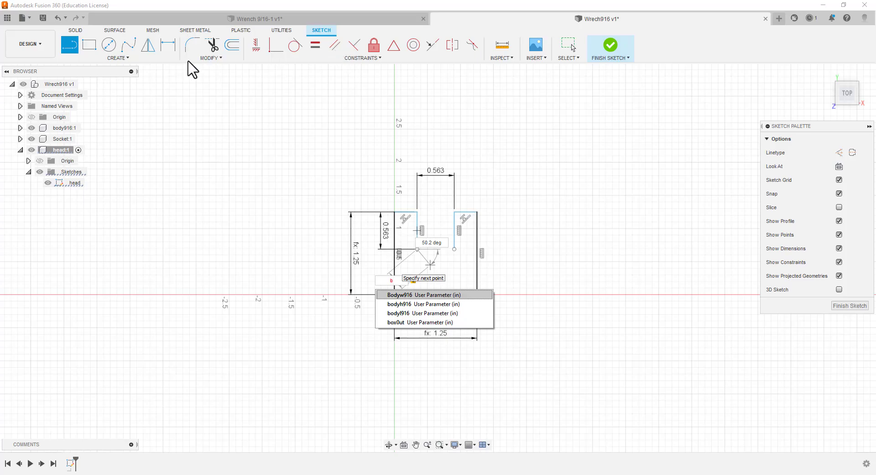
# Examine the list of user parameters with their names and expressions, and close it
pyautogui.click(211, 59)
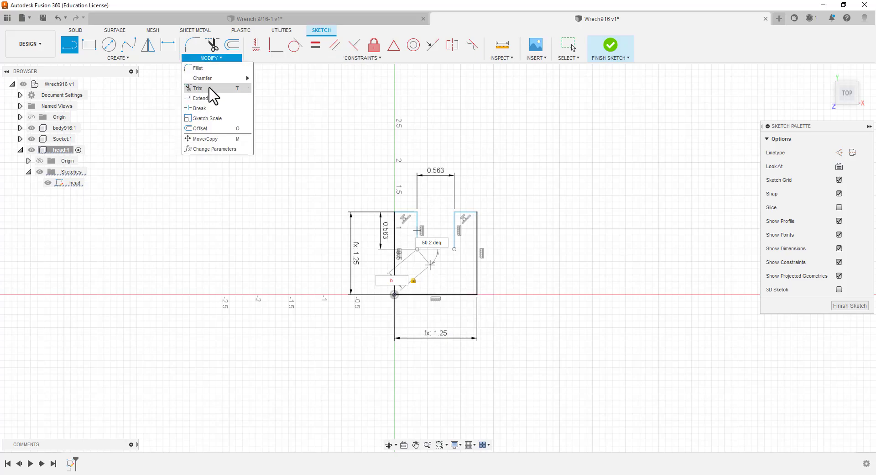
pyautogui.click(208, 149)
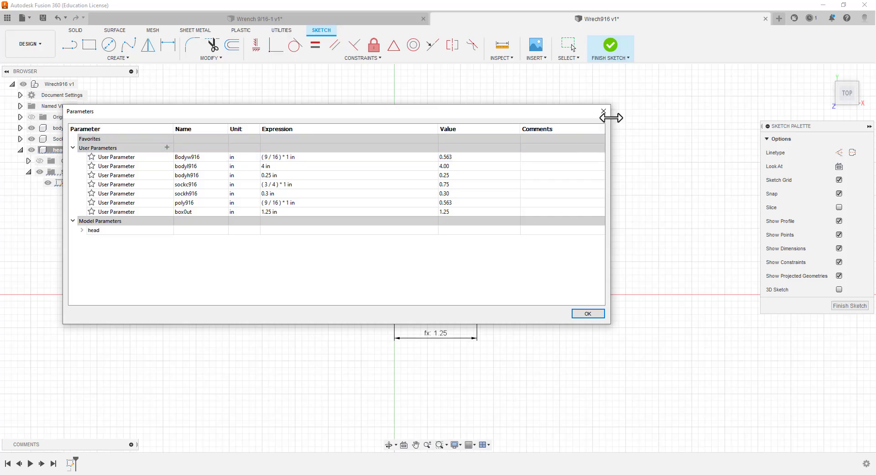
pyautogui.click(604, 111)
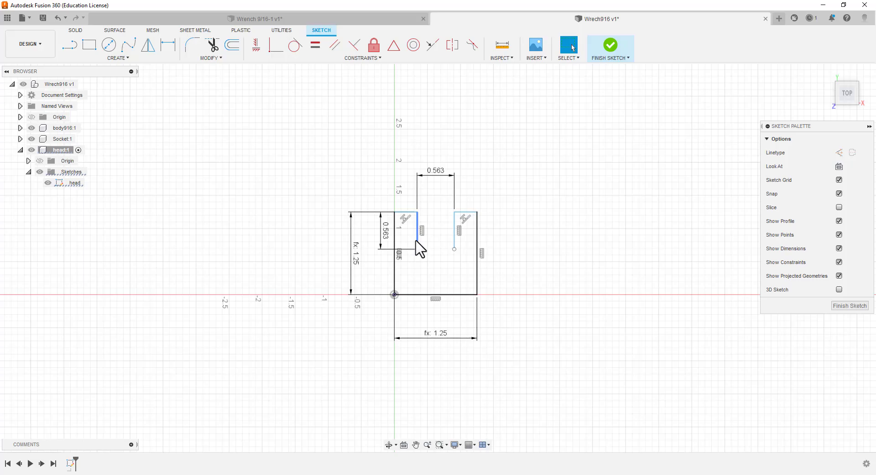
# Undo the trims of the inner square and the midpoint constraint between the two top edges
pyautogui.hotkey('ctrl', 'z')
pyautogui.hotkey('ctrl', 'z')
pyautogui.hotkey('ctrl', 'z')
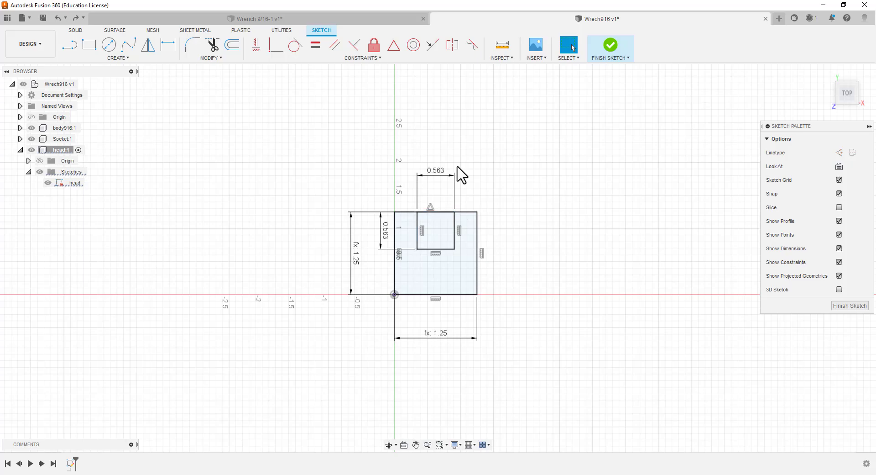
pyautogui.hotkey('ctrl', 'z')
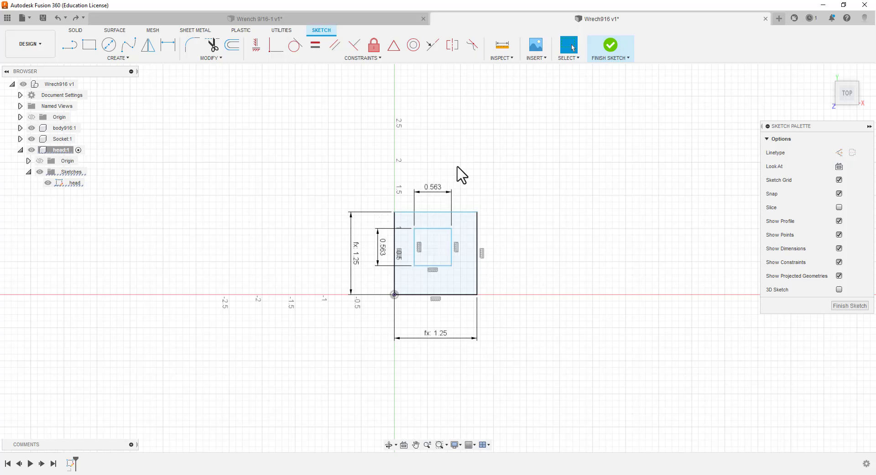
# Check the expression of the inner square's width dimension and redo the midpoint constraint between the top edges
pyautogui.click(441, 193)
pyautogui.click(440, 193)
pyautogui.doubleClick(440, 193)
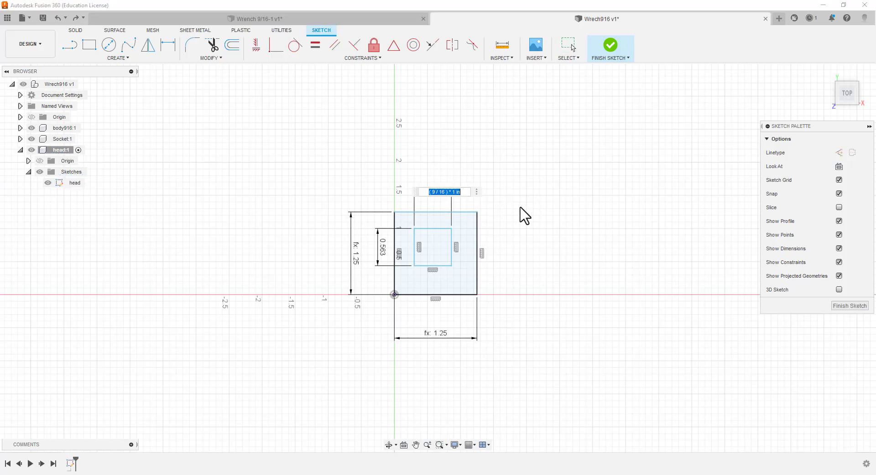
pyautogui.press('Return')
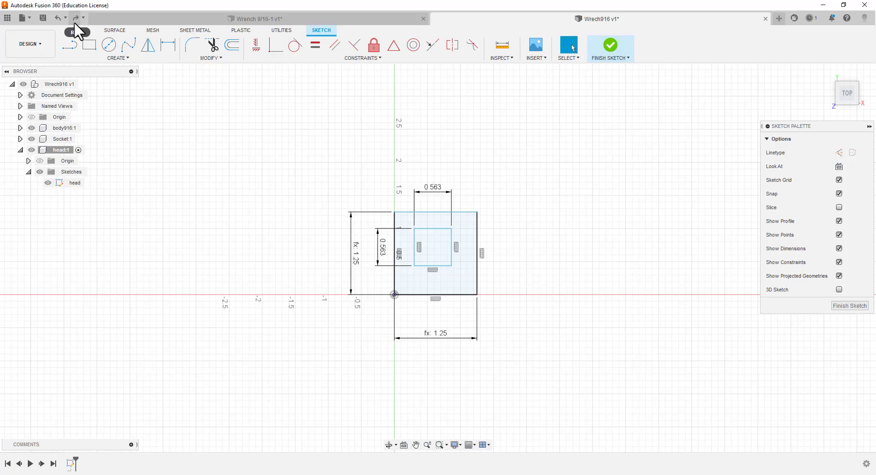
pyautogui.click(76, 19)
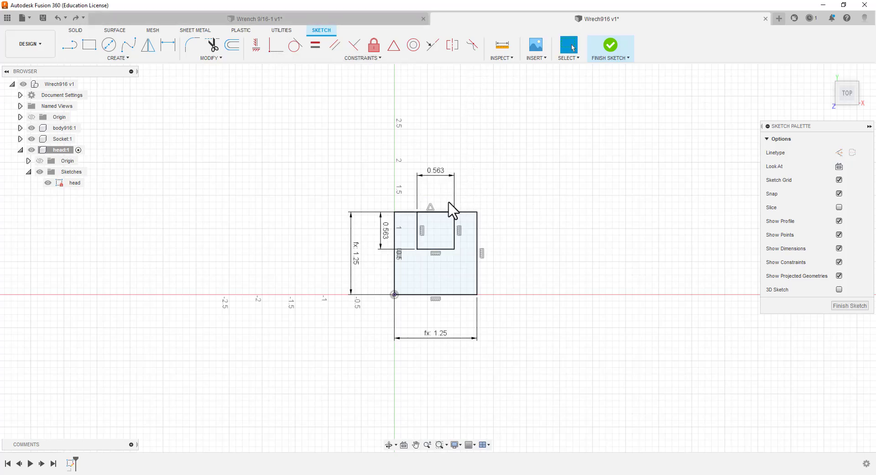
# Redo the trims of the inner square's bottom edge and the overlapping top edge segments
pyautogui.click(77, 18)
pyautogui.click(78, 18)
pyautogui.click(78, 17)
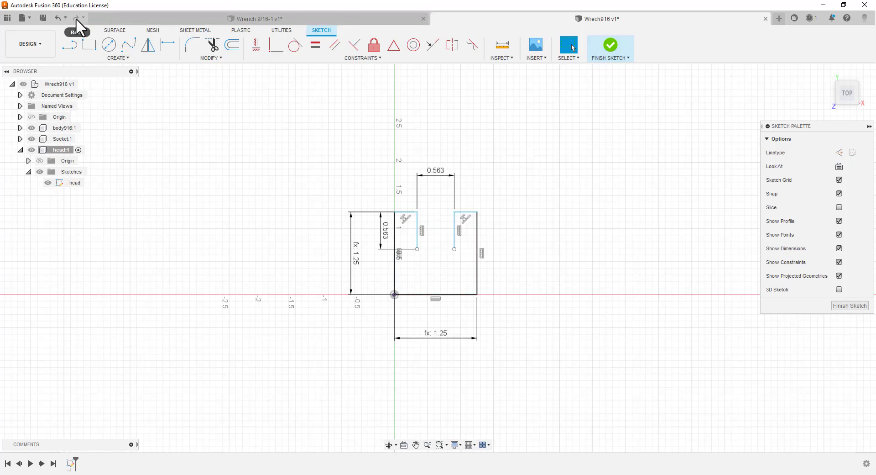
# Try to draw a line from the lower end of the opening's left side with a user parameter as its length
pyautogui.click(70, 48)
pyautogui.click(417, 249)
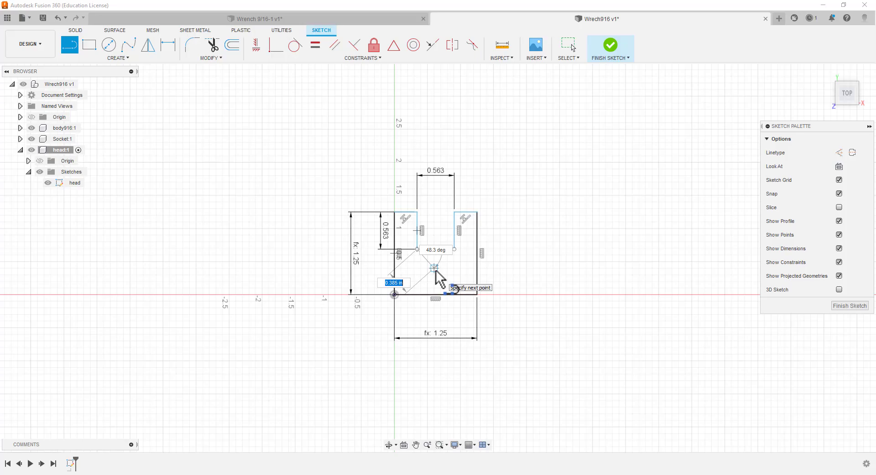
pyautogui.write('b')
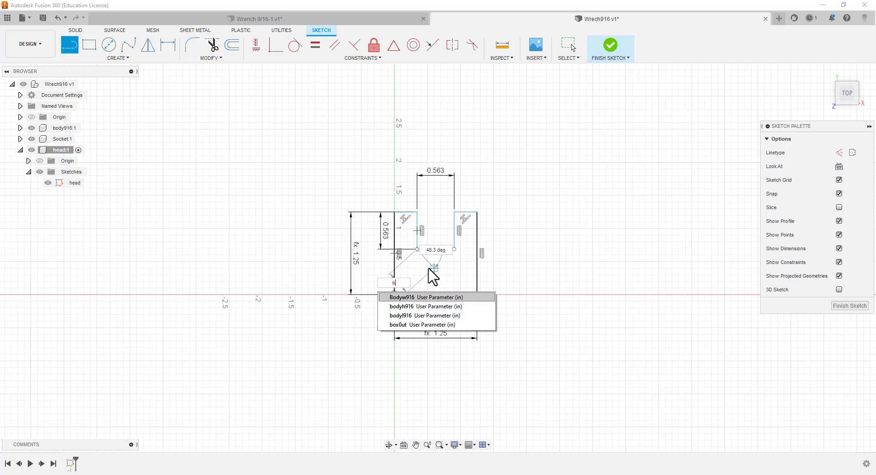
pyautogui.press('BackSpace')
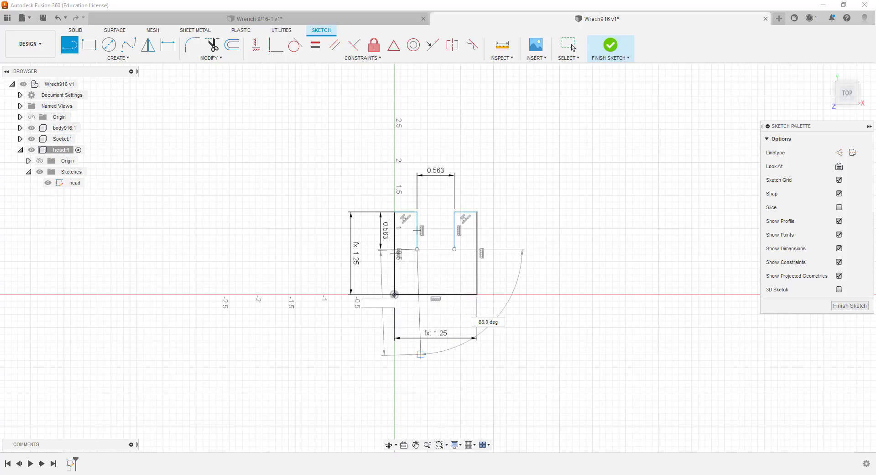
# Switch to the Word document and replace the parameter name box0ut with bodyout in the list
pyautogui.hotkey('alt', 'Tab')
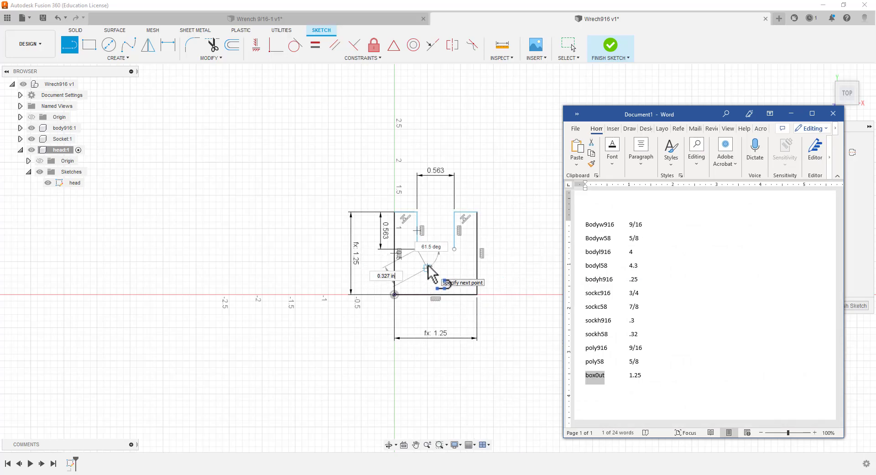
pyautogui.write('b')
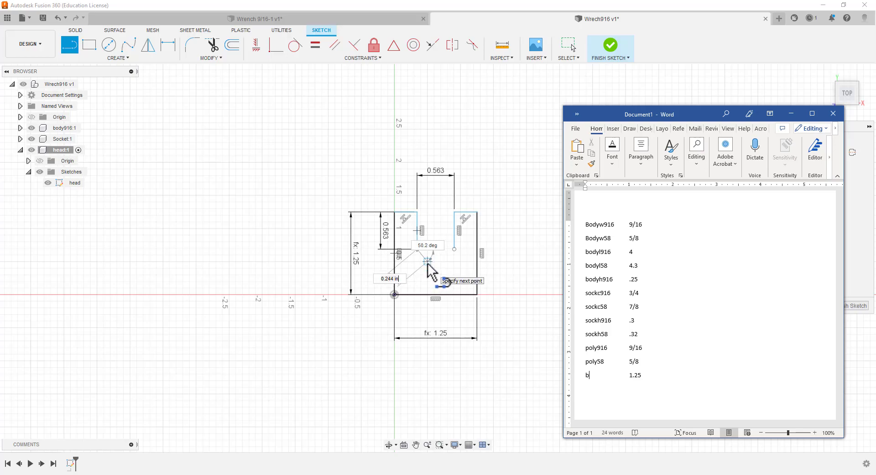
pyautogui.write('bod')
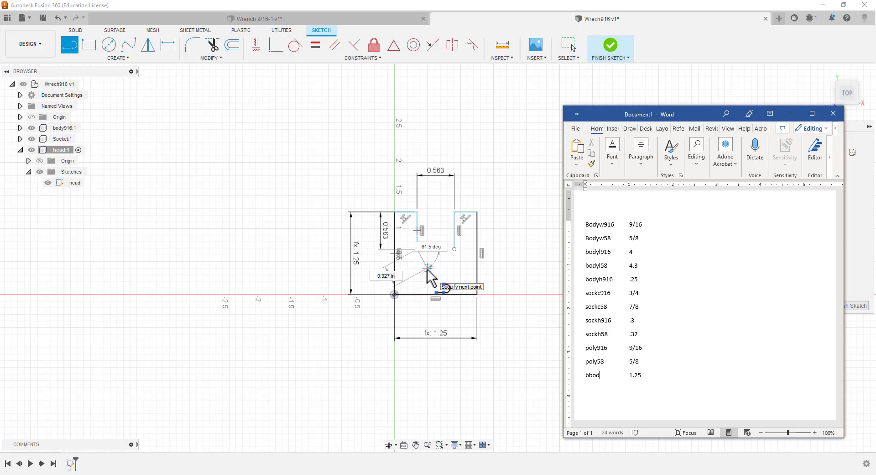
pyautogui.press('BackSpace')
pyautogui.press('BackSpace')
pyautogui.write('odyout')
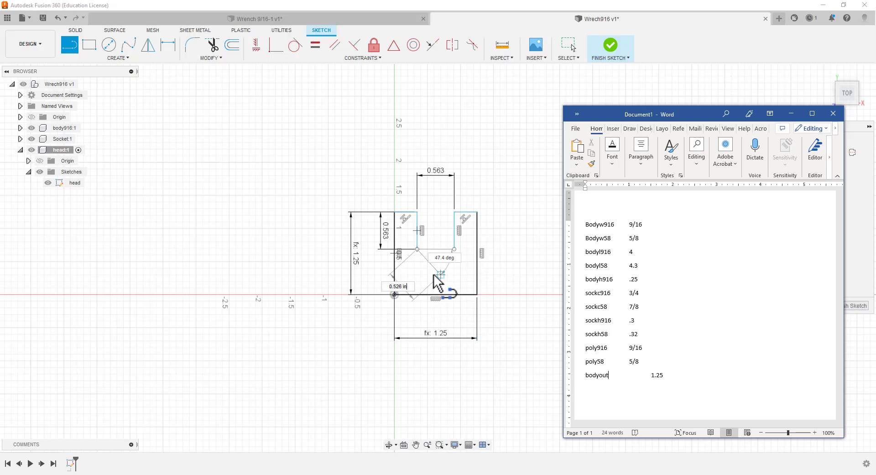
# Back in Fusion 360, place the pending diagonal line freehand below the opening's left side and undo it
pyautogui.click(429, 269)
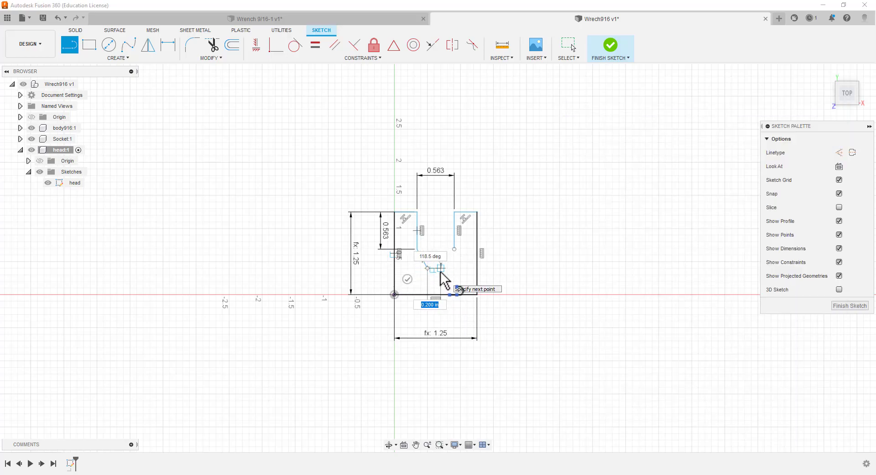
pyautogui.press('Escape')
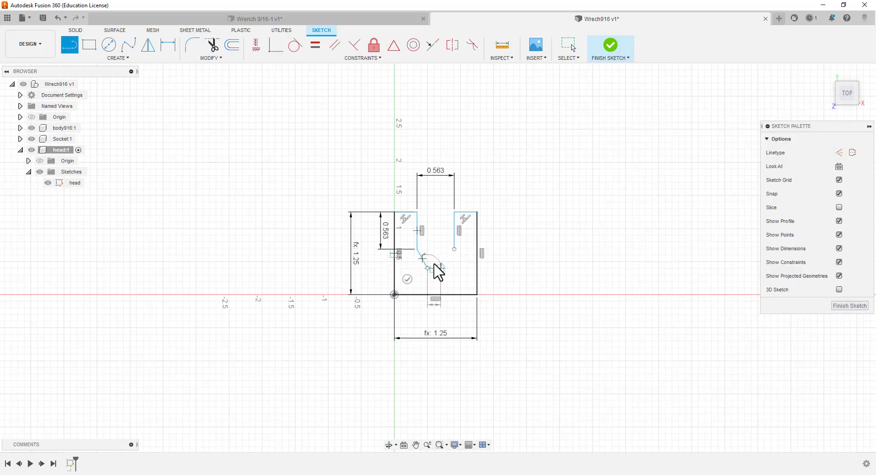
pyautogui.press('Escape')
pyautogui.hotkey('ctrl', 'z')
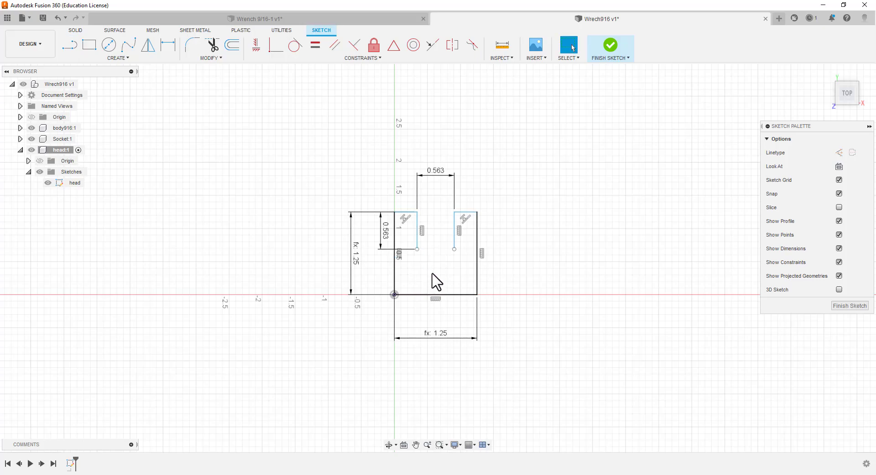
# Draw a line from the lower end of the opening's left side with length .563/2 at 45 degrees
pyautogui.click(69, 44)
pyautogui.click(417, 249)
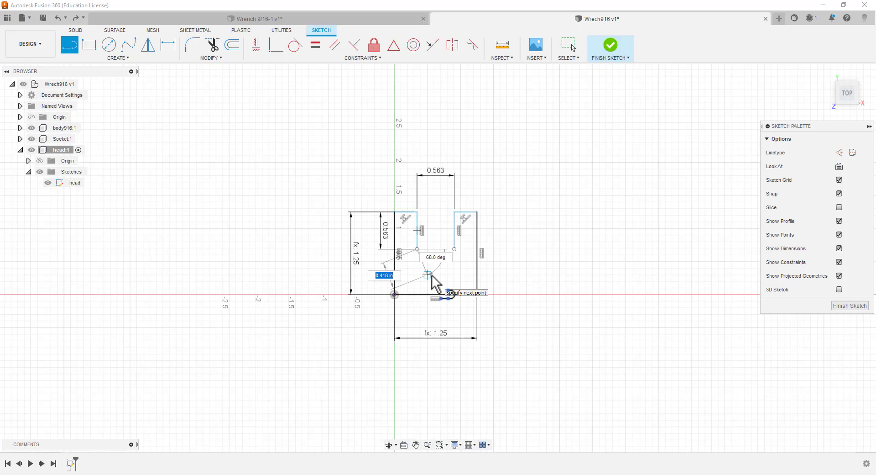
pyautogui.press('BackSpace')
pyautogui.write('.58')
pyautogui.press('Tab')
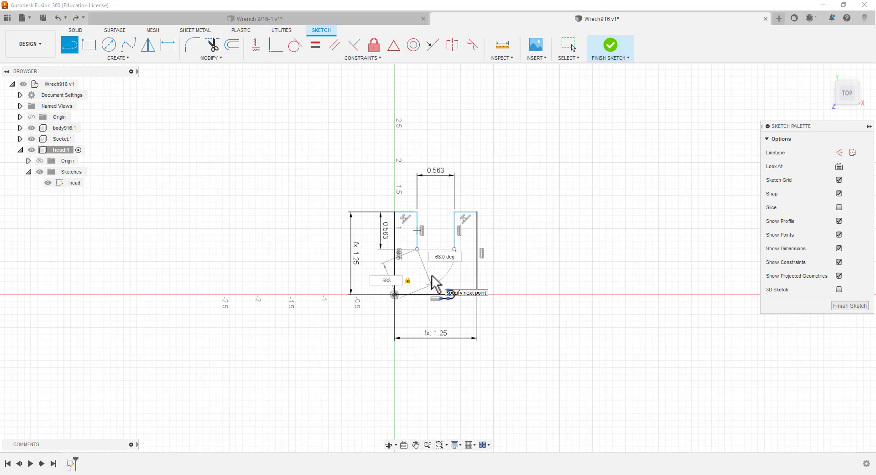
pyautogui.press('BackSpace')
pyautogui.write('63/2')
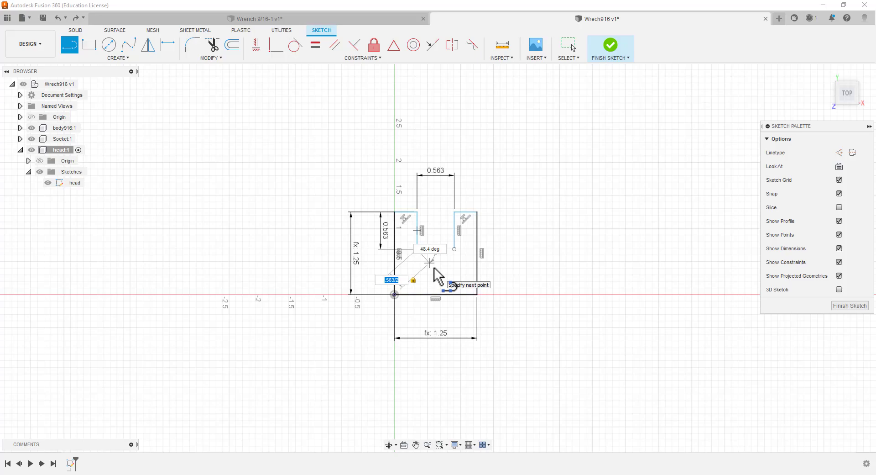
pyautogui.press('Tab')
pyautogui.write('45')
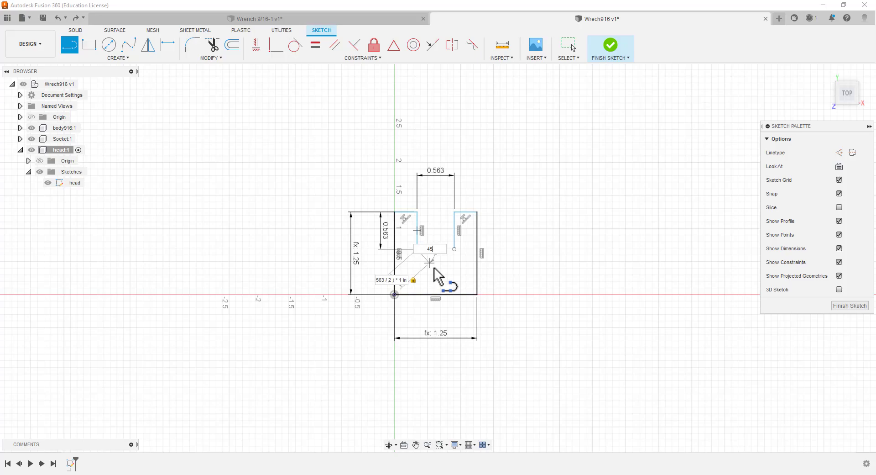
pyautogui.press('Tab')
pyautogui.press('Return')
pyautogui.press('Escape')
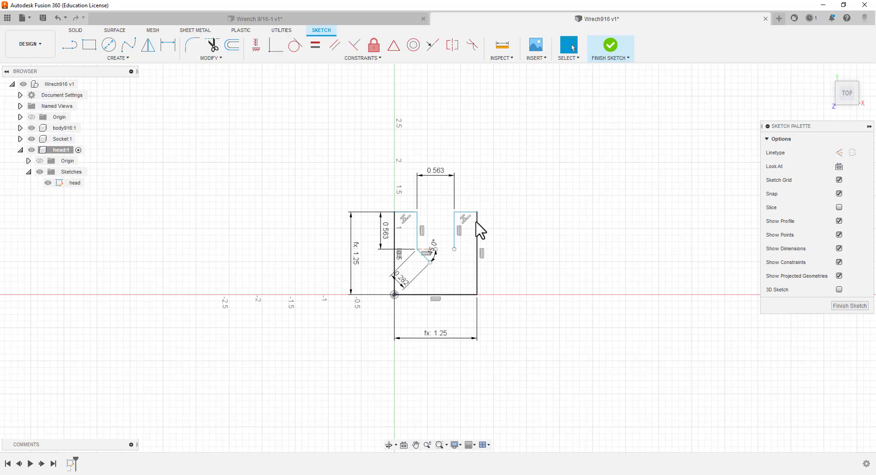
# Undo the half-length 45-degree line and its dimensions
pyautogui.scroll(2, 429, 253)
pyautogui.scroll(4, 432, 251)
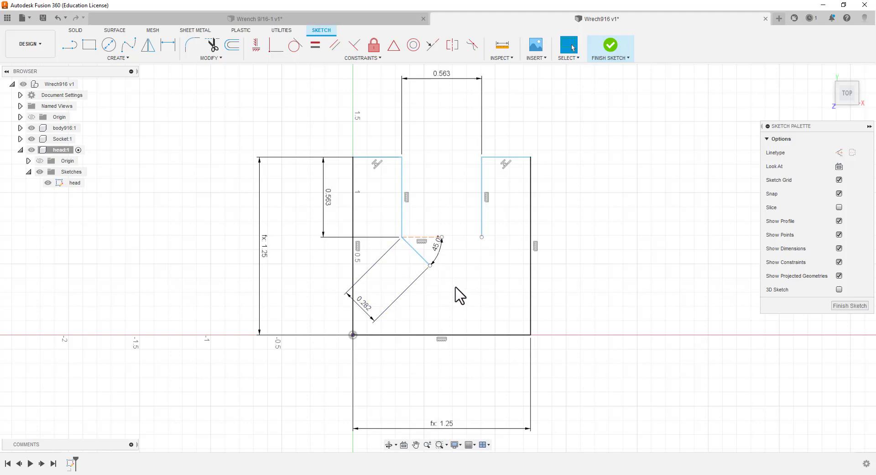
pyautogui.hotkey('ctrl', 'z')
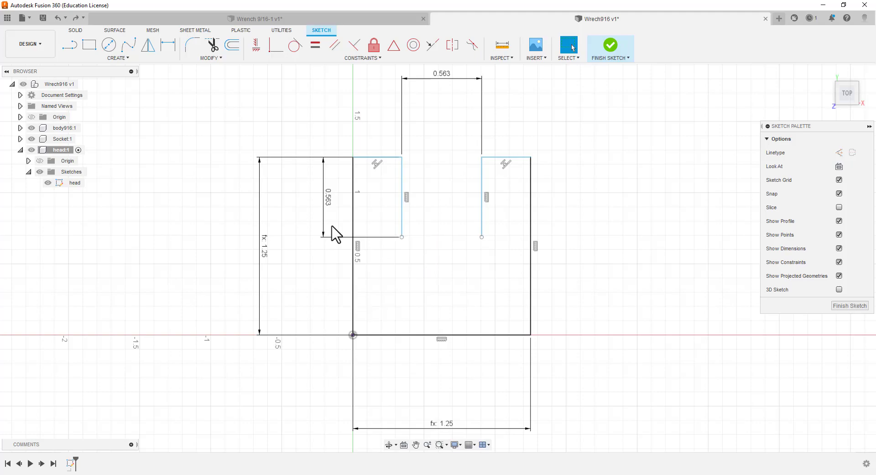
# Draw a 0.563 in line from the lower end of the opening's left side, sloping down at 45 degrees
pyautogui.click(70, 44)
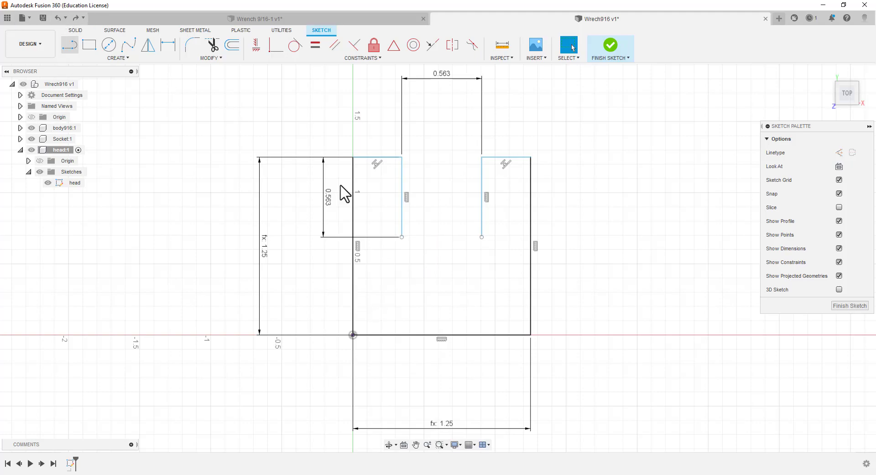
pyautogui.click(401, 237)
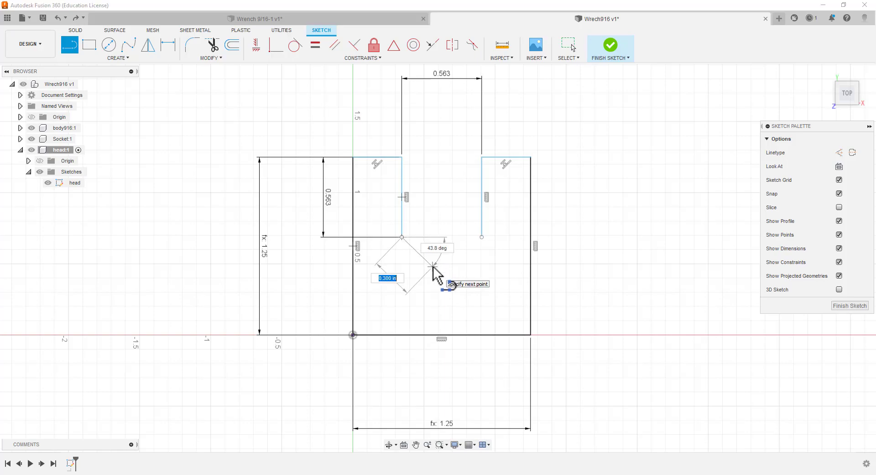
pyautogui.press('BackSpace')
pyautogui.write('.563')
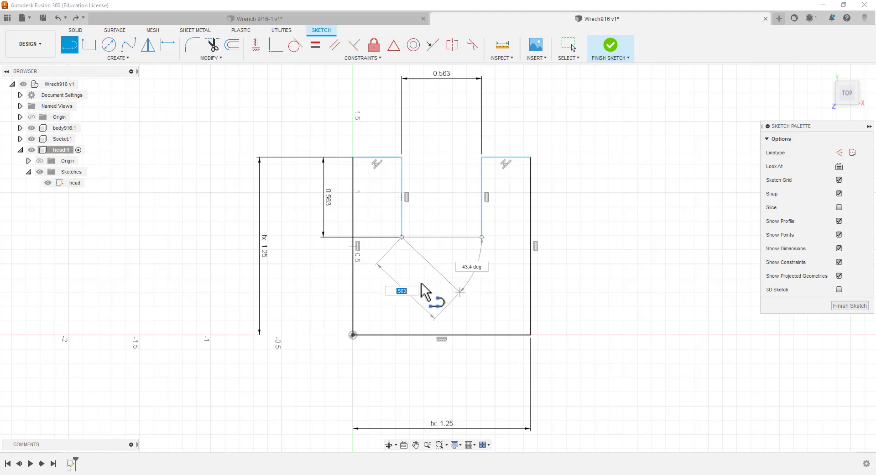
pyautogui.press('Tab')
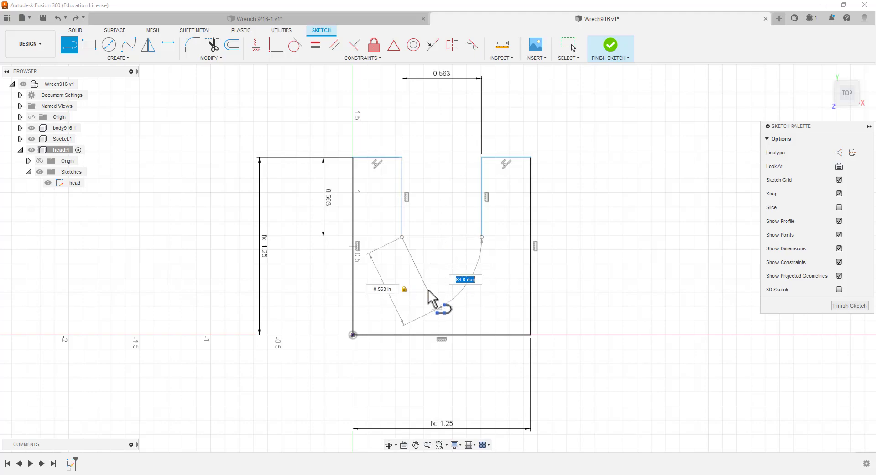
pyautogui.write('45')
pyautogui.press('Tab')
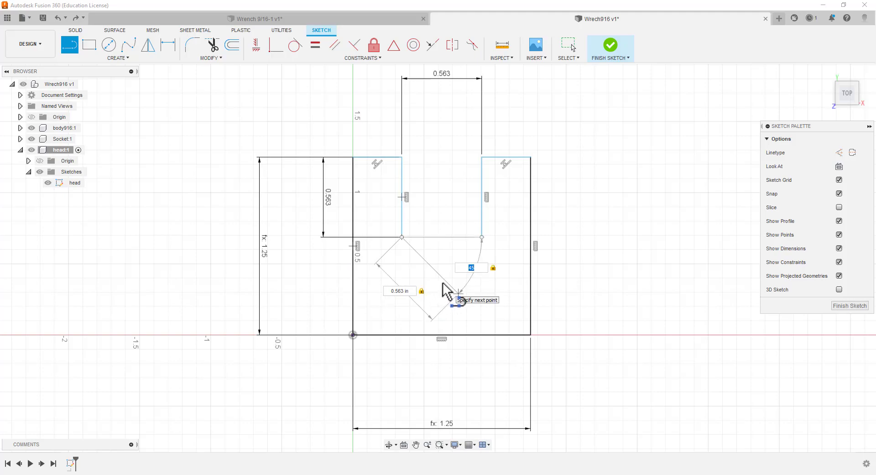
pyautogui.press('Escape')
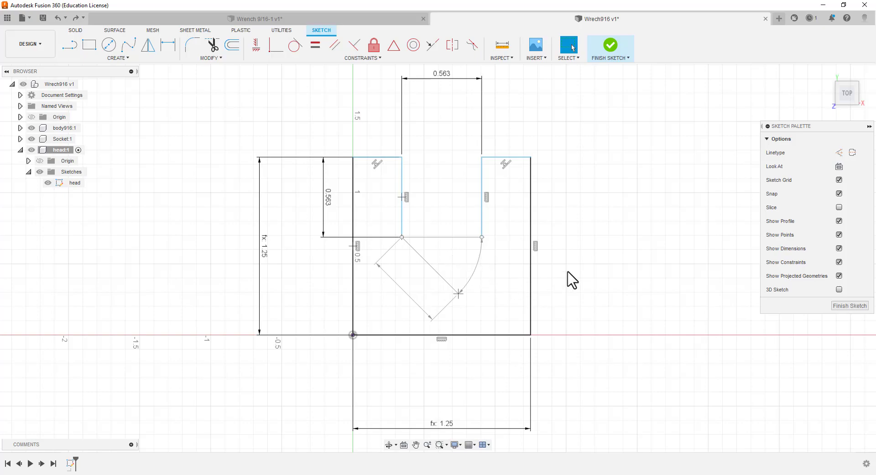
# Draw a 0.563 in line from the lower end of the opening's right side, perpendicular to the 45-degree line
pyautogui.scroll(2, 565, 276)
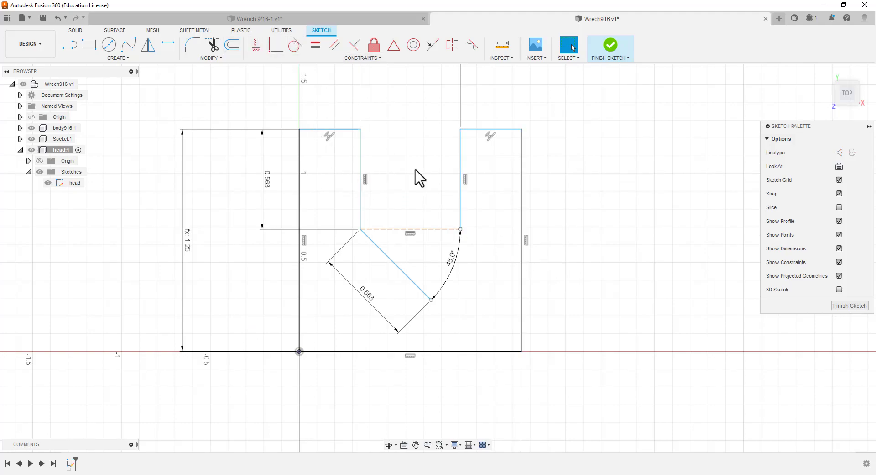
pyautogui.click(71, 45)
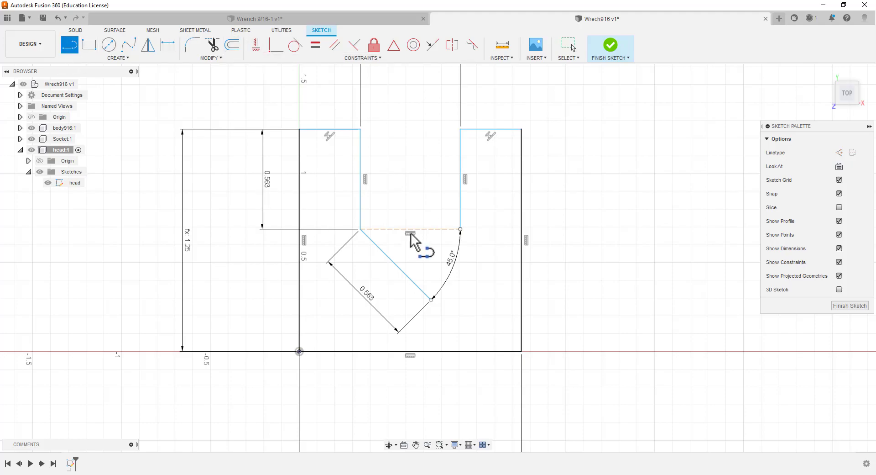
pyautogui.click(459, 229)
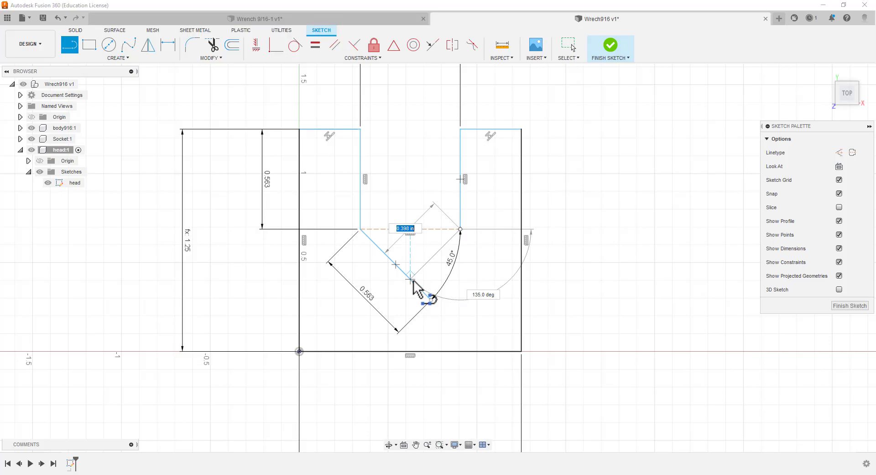
pyautogui.write('.563')
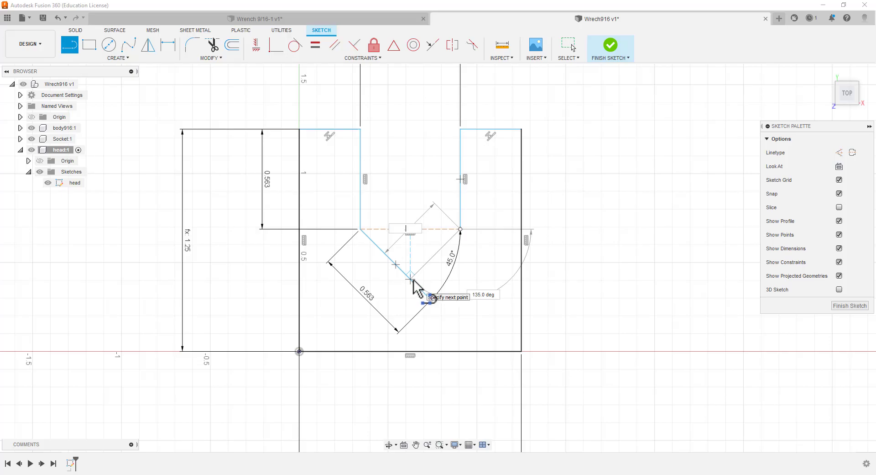
pyautogui.press('Tab')
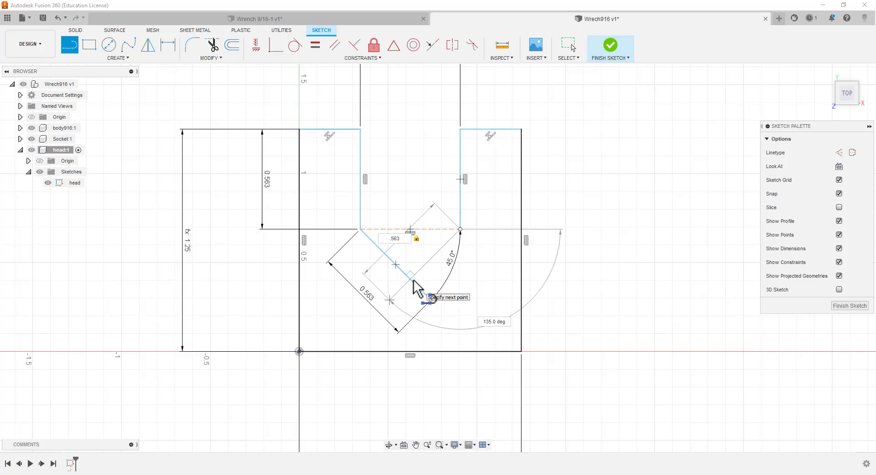
pyautogui.press('Return')
pyautogui.press('Escape')
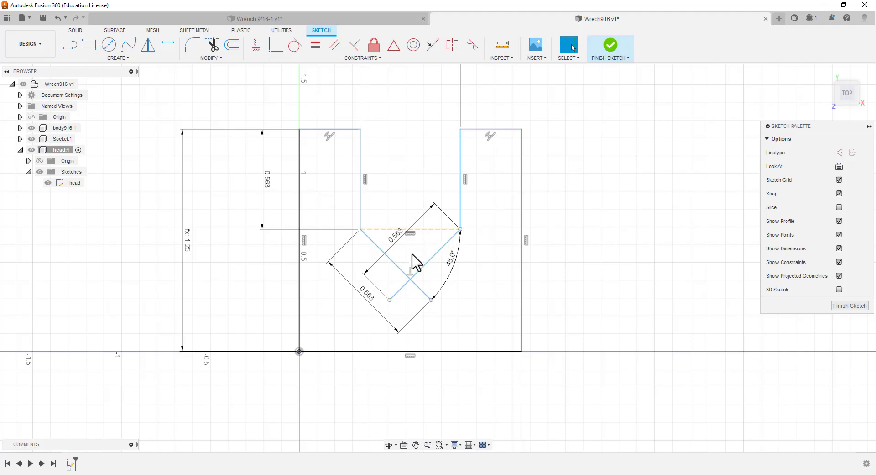
# Delete the diagonal line that starts at the lower end of the opening's right side
pyautogui.click(428, 263)
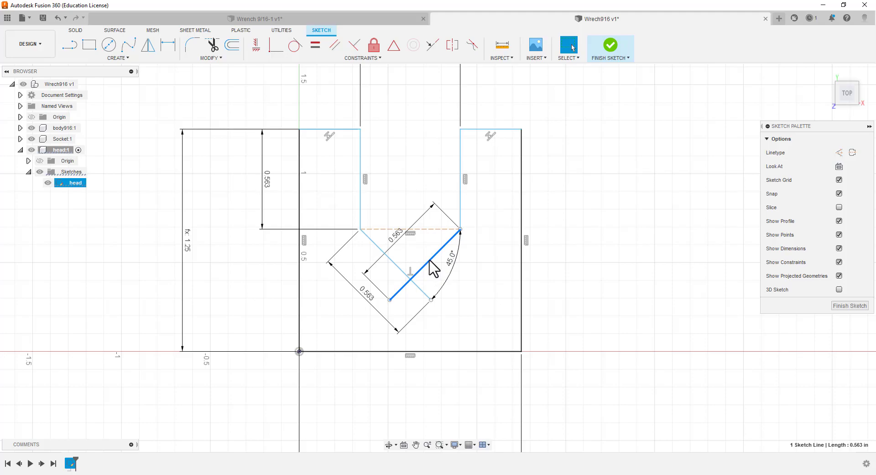
pyautogui.rightClick(431, 266)
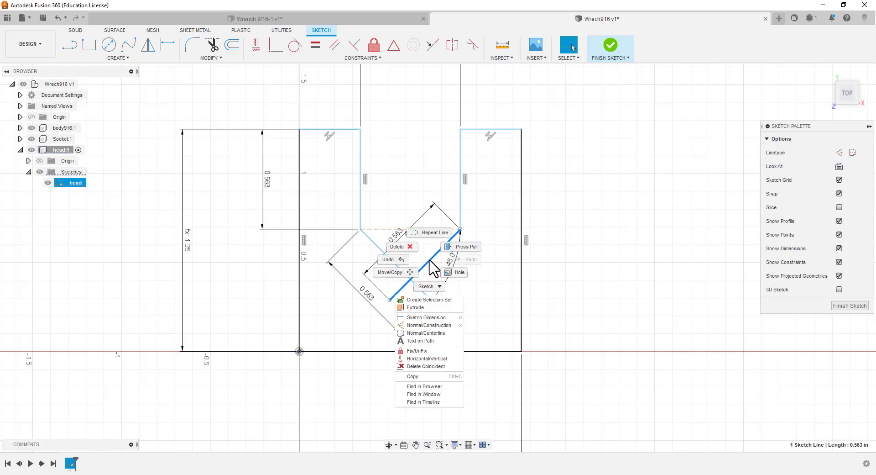
pyautogui.click(665, 283)
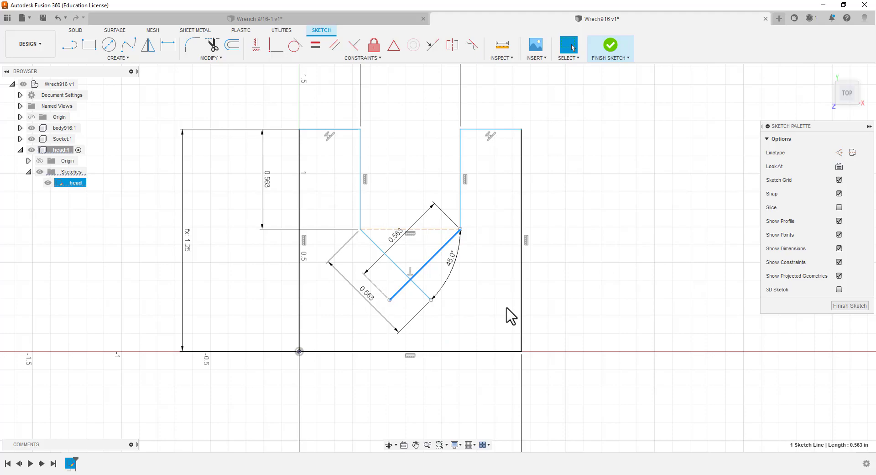
pyautogui.press('Delete')
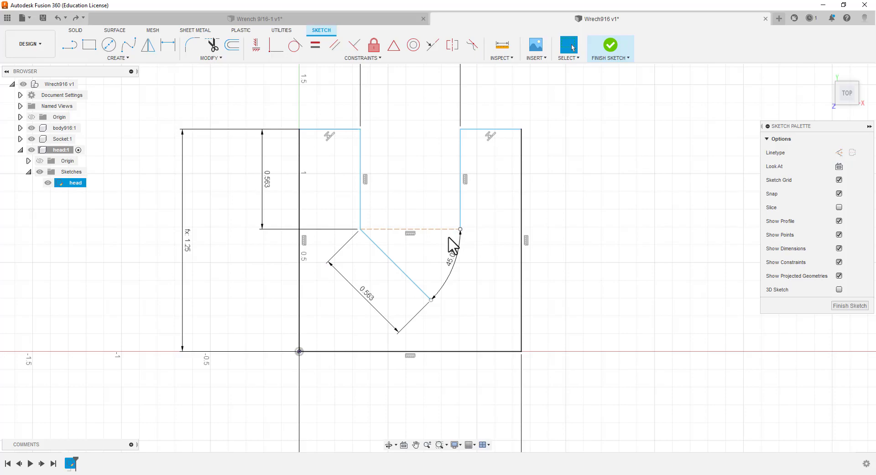
# Draw a 0.563 in line at 135 degrees from the lower end of the opening's right side, crossing the other diagonal
pyautogui.press('l')
pyautogui.click(460, 228)
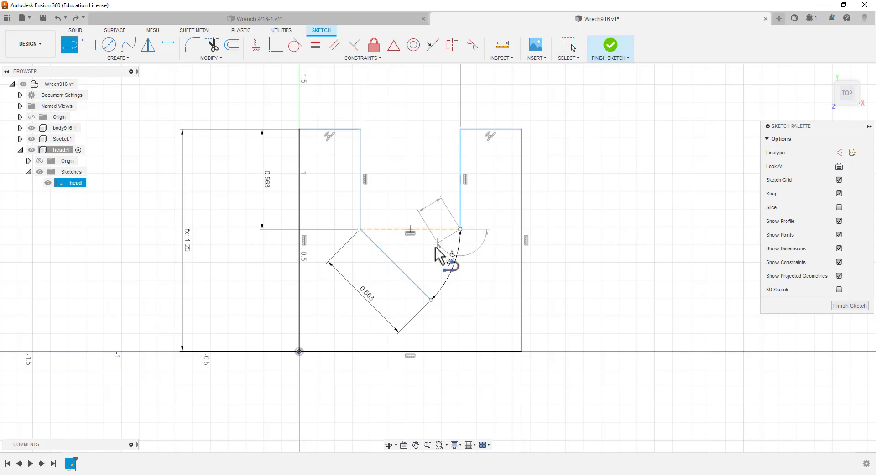
pyautogui.press('BackSpace')
pyautogui.write('.563')
pyautogui.press('Tab')
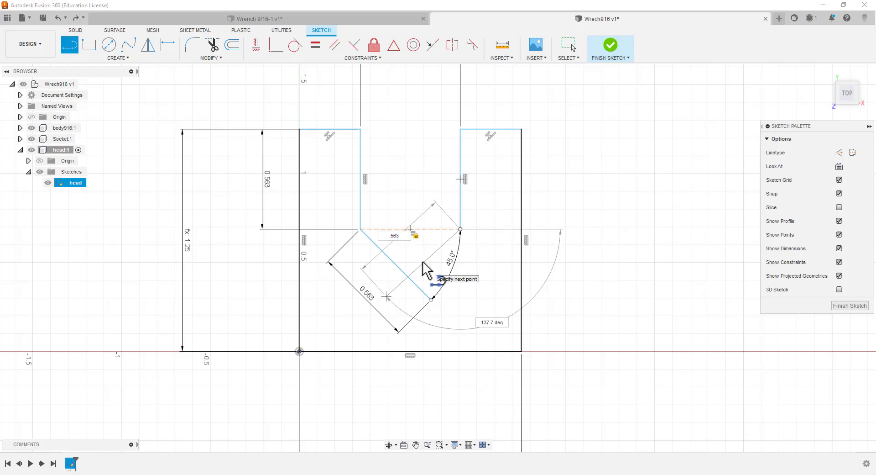
pyautogui.press('Tab')
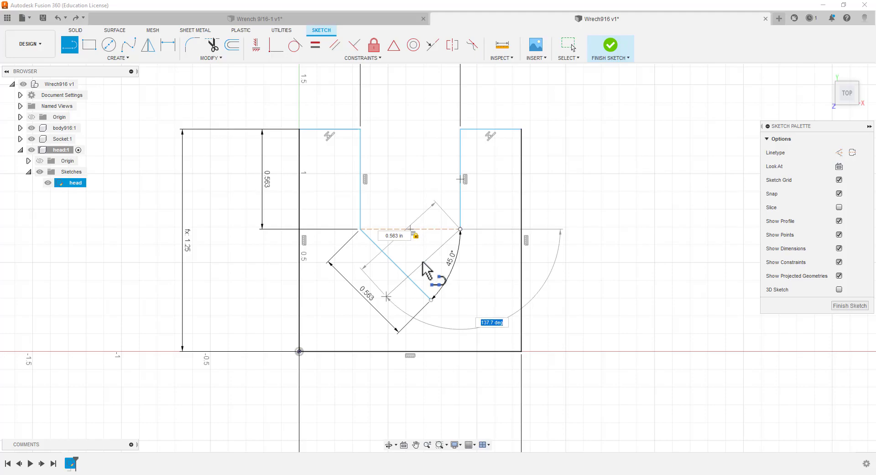
pyautogui.write('135')
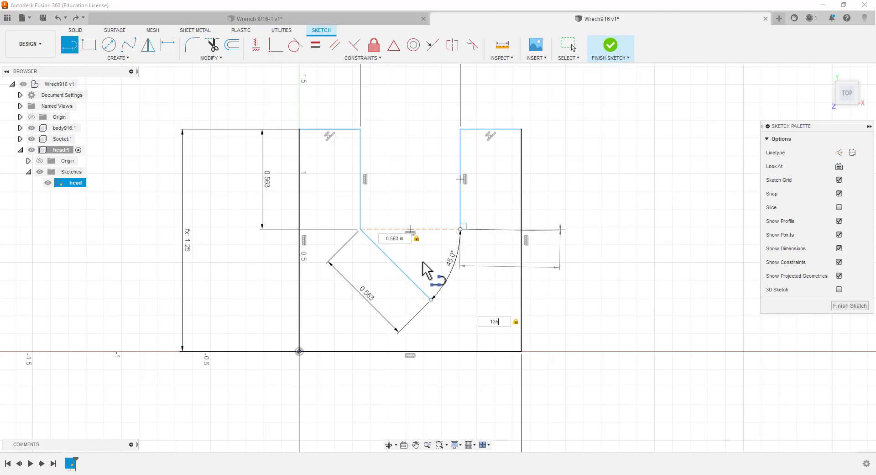
pyautogui.press('Tab')
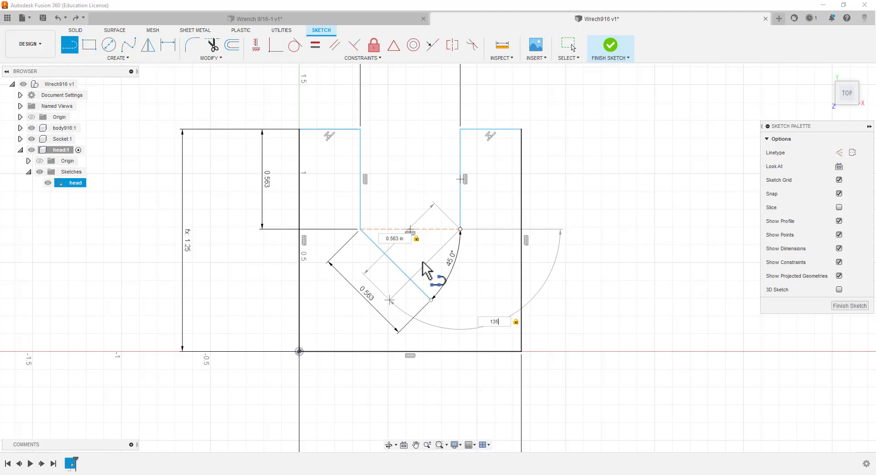
pyautogui.press('Return')
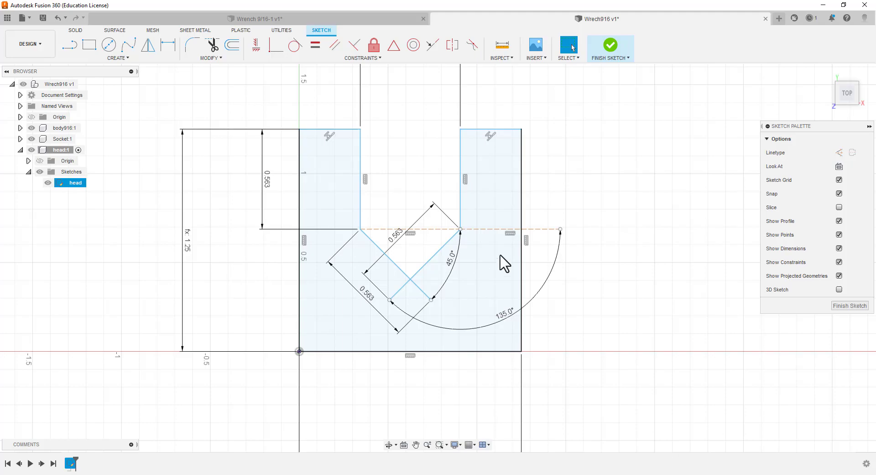
# Delete the 45-degree angle dimension and constrain the two crossing diagonal lines perpendicular to each other
pyautogui.click(451, 266)
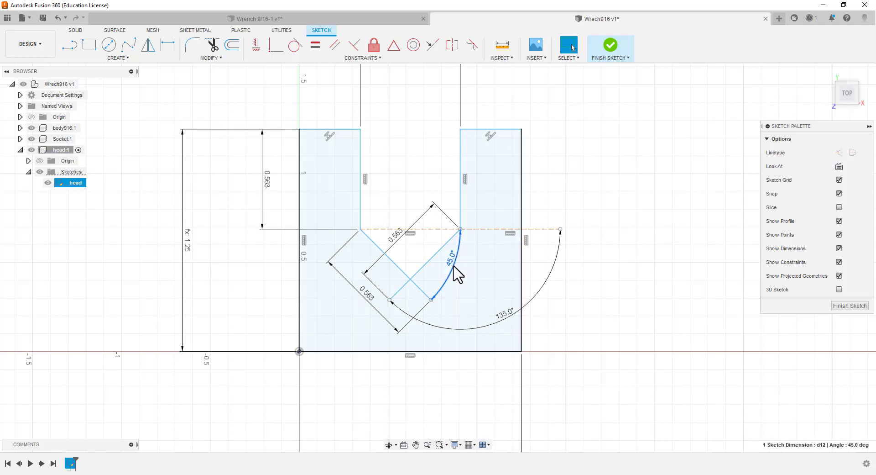
pyautogui.press('Delete')
pyautogui.click(415, 223)
pyautogui.click(434, 169)
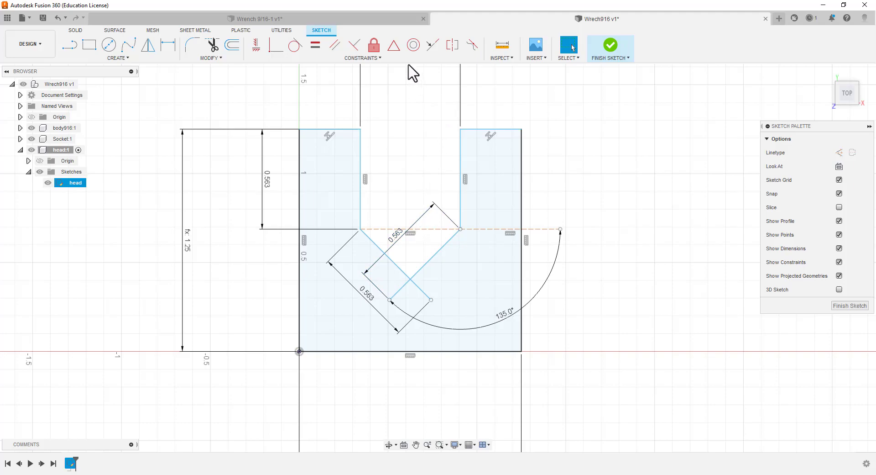
pyautogui.click(354, 45)
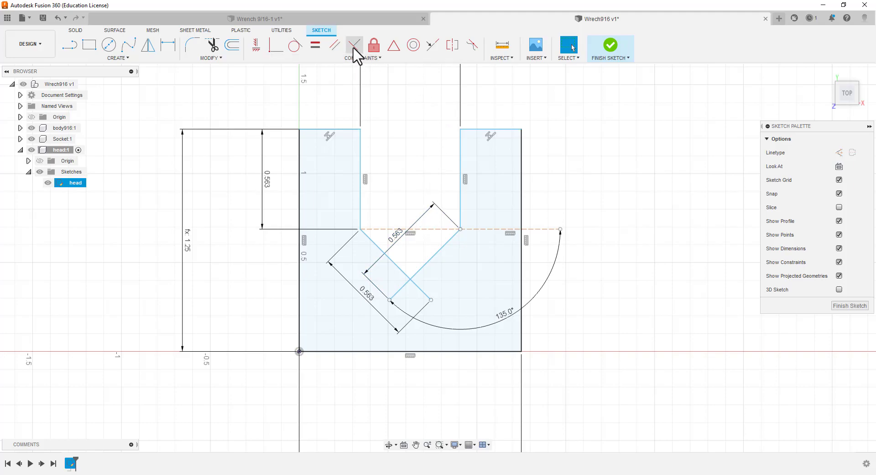
pyautogui.click(404, 273)
pyautogui.click(419, 269)
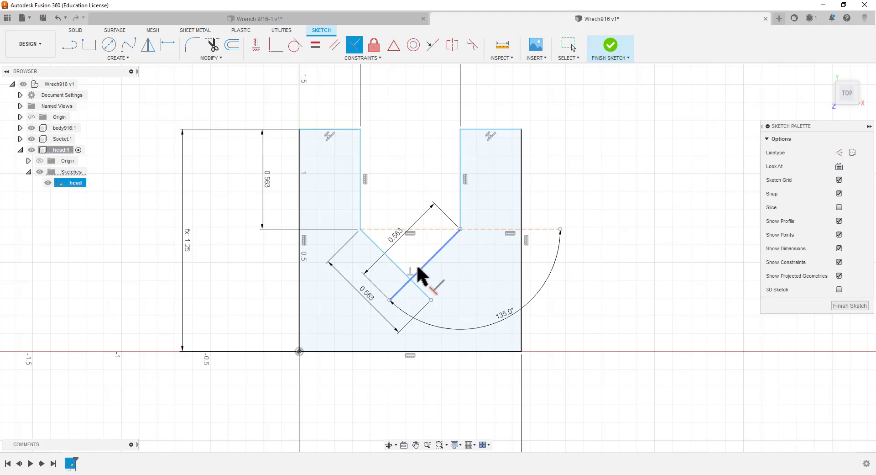
pyautogui.press('Escape')
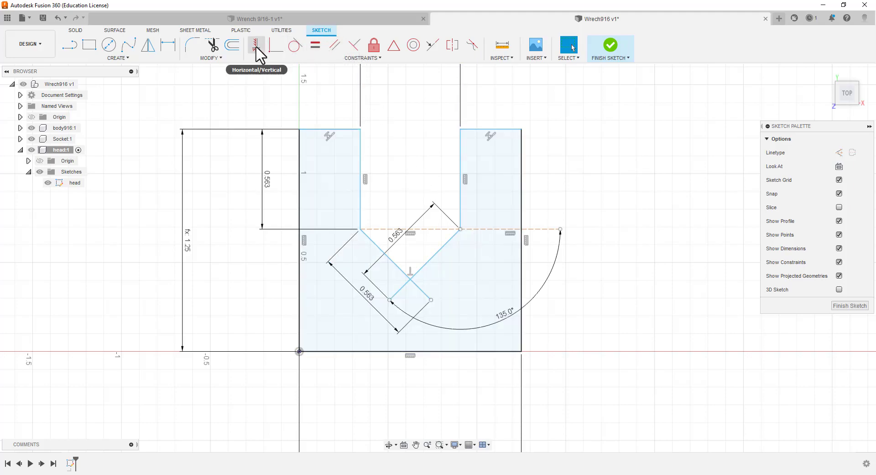
# Trim the ends of both diagonal lines beyond their crossing so the opening ends in a V
pyautogui.click(213, 47)
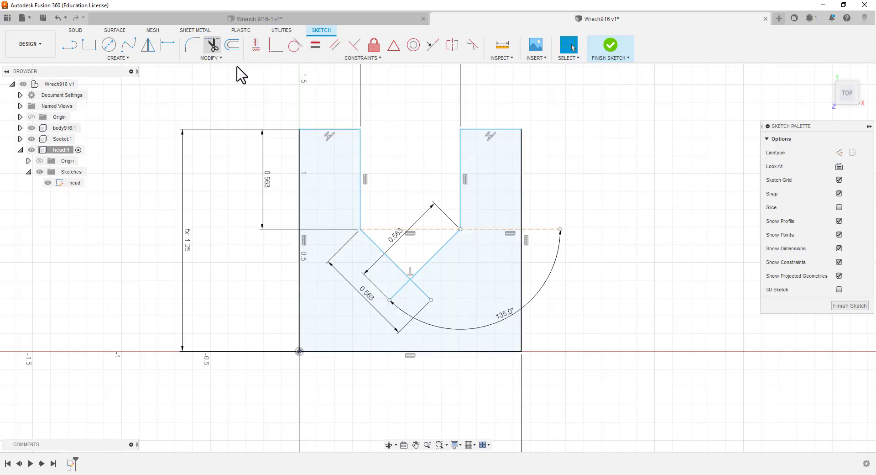
pyautogui.click(398, 291)
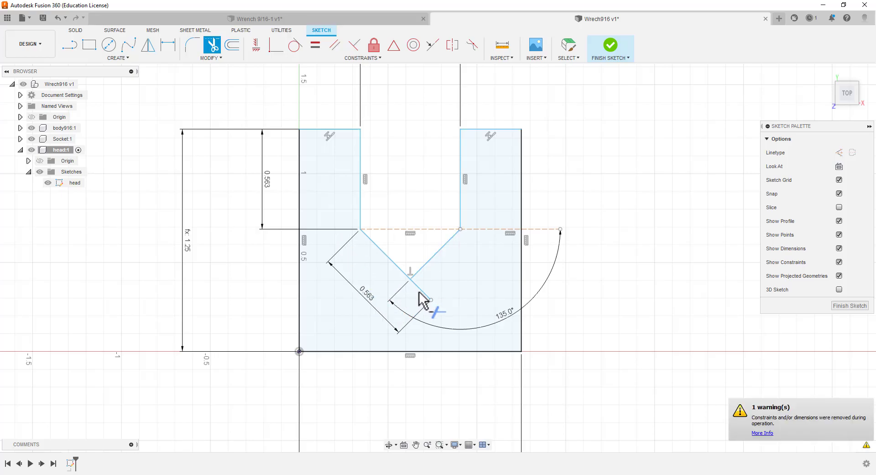
pyautogui.click(424, 295)
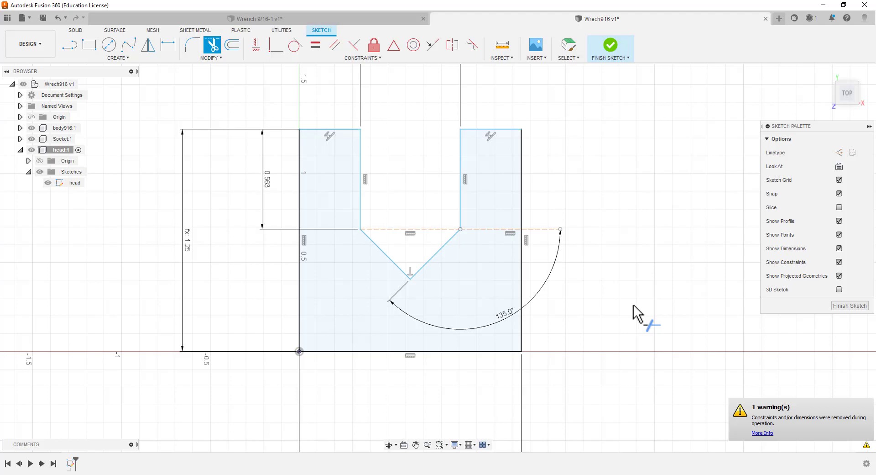
pyautogui.press('Escape')
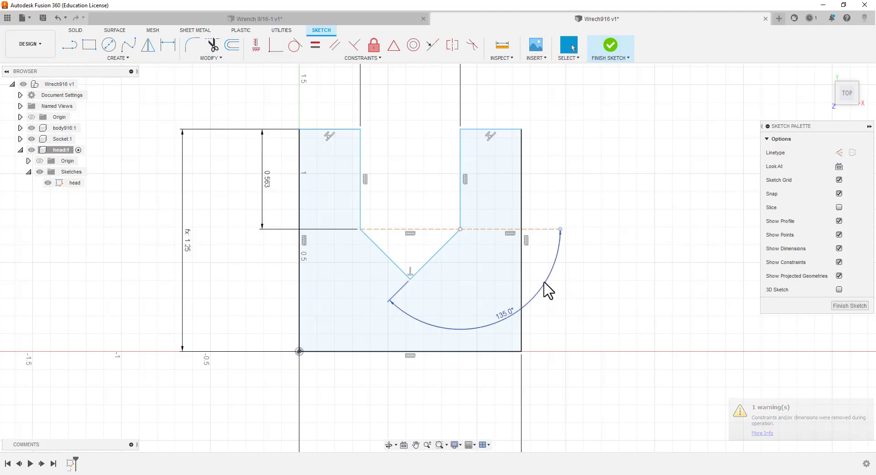
pyautogui.click(544, 282)
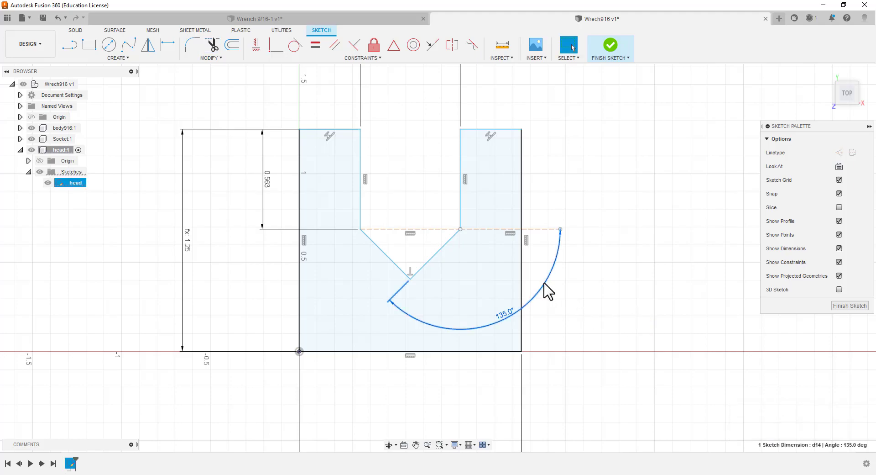
pyautogui.click(613, 306)
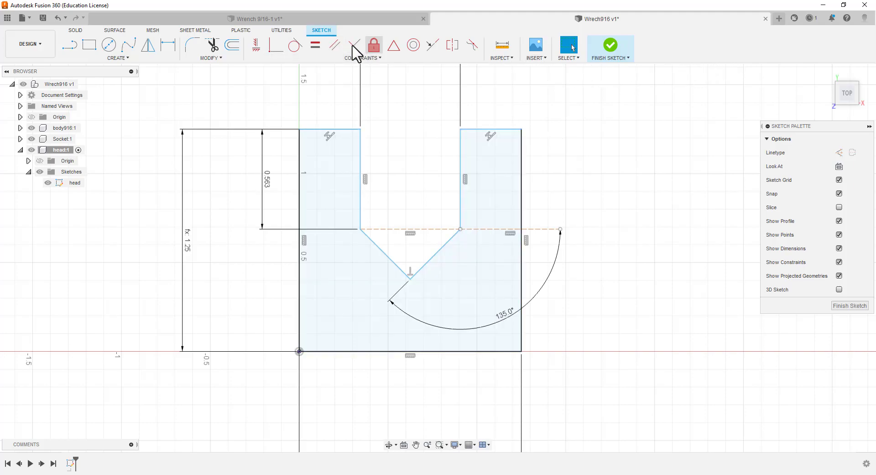
# Apply an Equal constraint to the two diagonal lines at the bottom of the opening
pyautogui.click(316, 48)
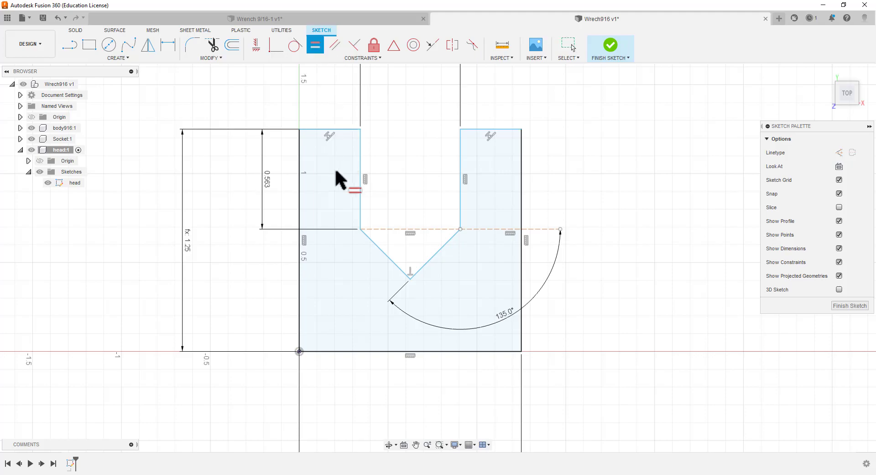
pyautogui.click(384, 251)
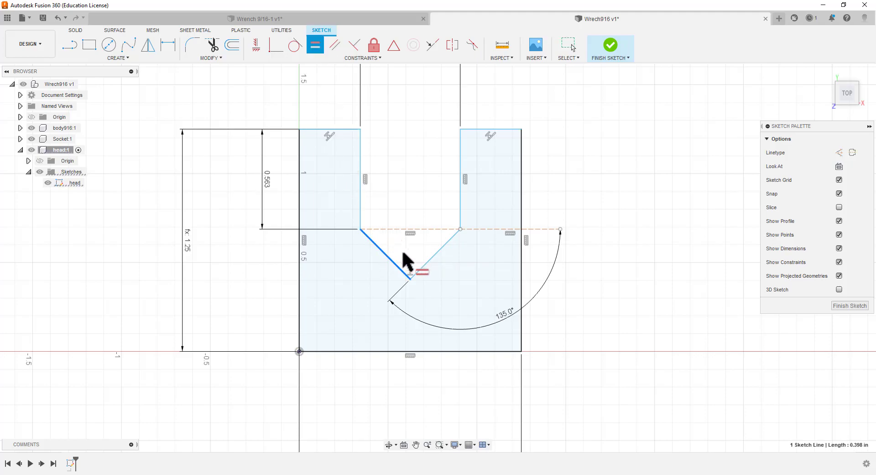
pyautogui.click(434, 248)
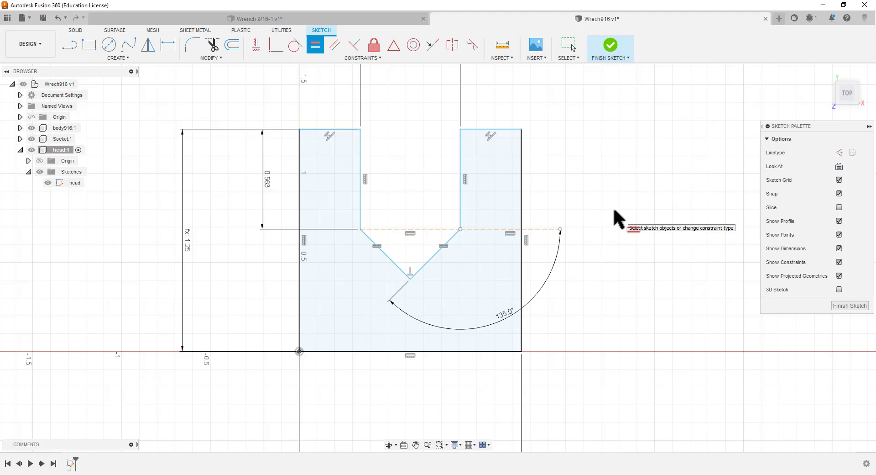
pyautogui.press('Escape')
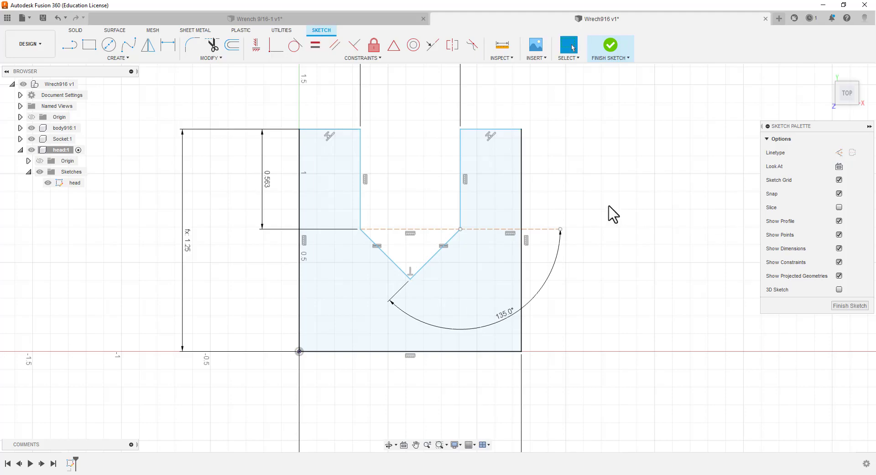
# Apply an Equal constraint to the two short upper edges on either side of the opening
pyautogui.click(316, 51)
pyautogui.click(314, 130)
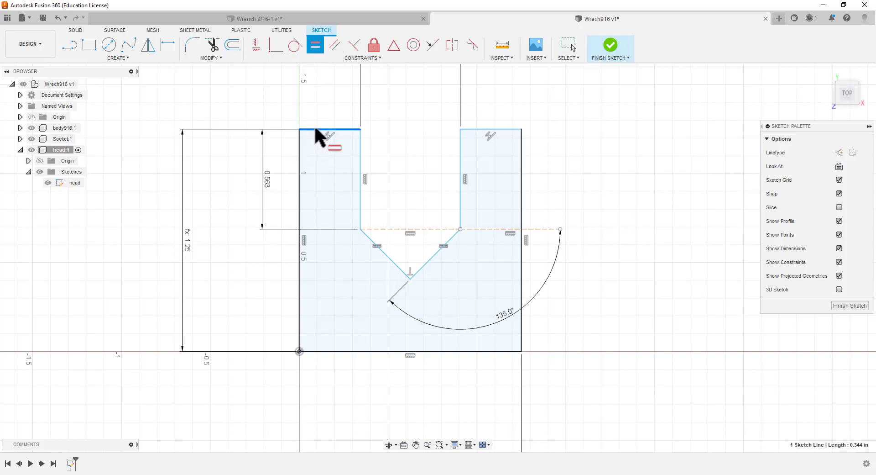
pyautogui.click(472, 129)
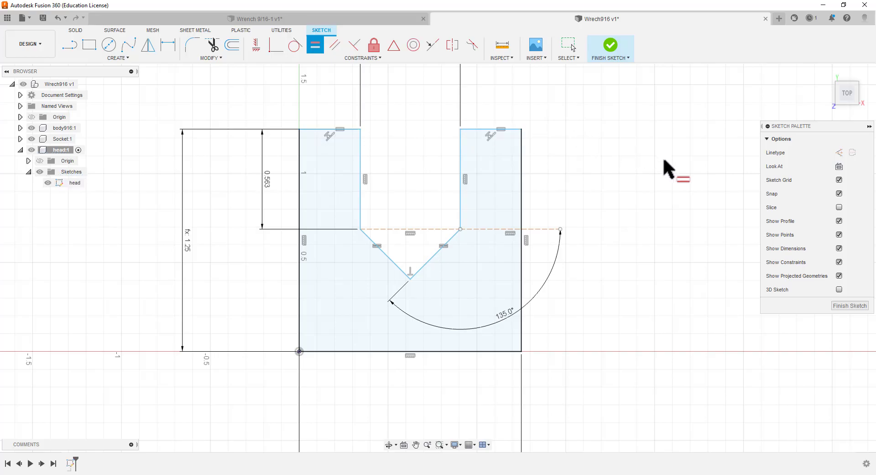
pyautogui.press('Escape')
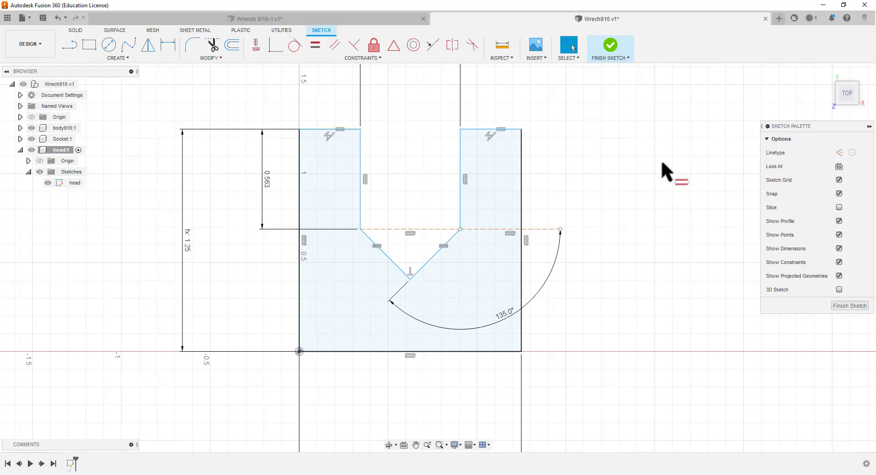
# Constrain the head's left side and the short upper edge adjoining it perpendicular to each other
pyautogui.click(354, 46)
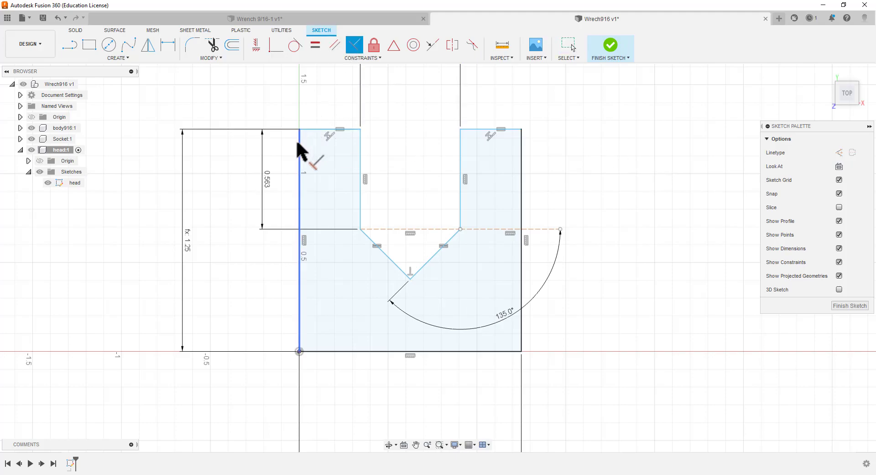
pyautogui.click(298, 147)
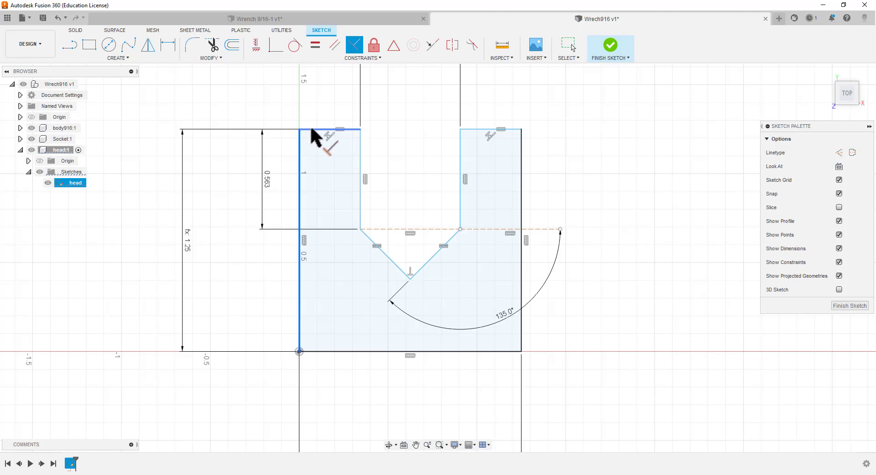
pyautogui.click(312, 129)
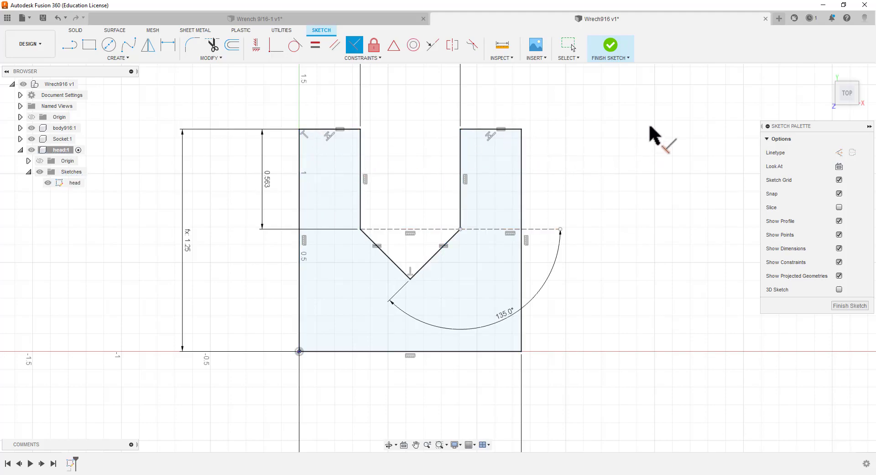
pyautogui.press('Escape')
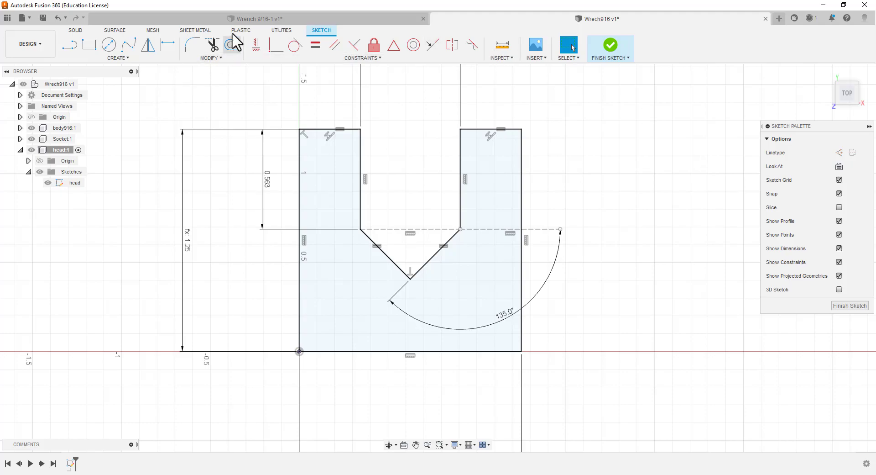
# Switch to the Wrench 9/16-1 design and open the head sketch of its Head component to examine its dimensions and constraints
pyautogui.click(201, 19)
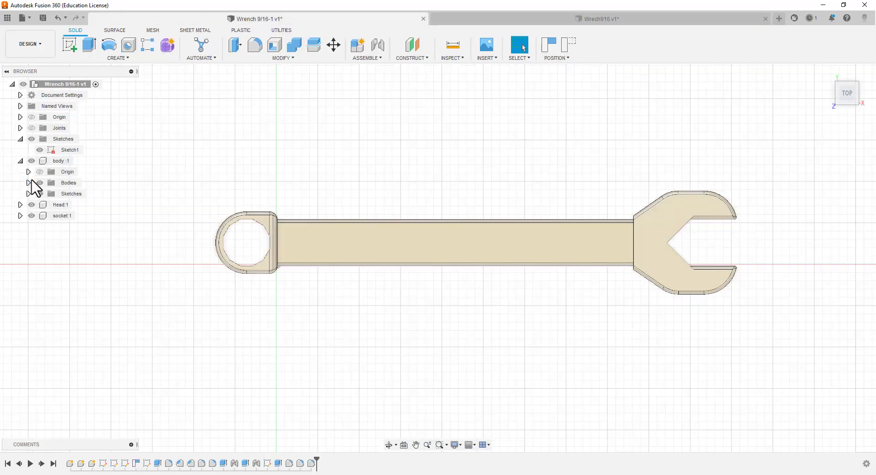
pyautogui.click(20, 205)
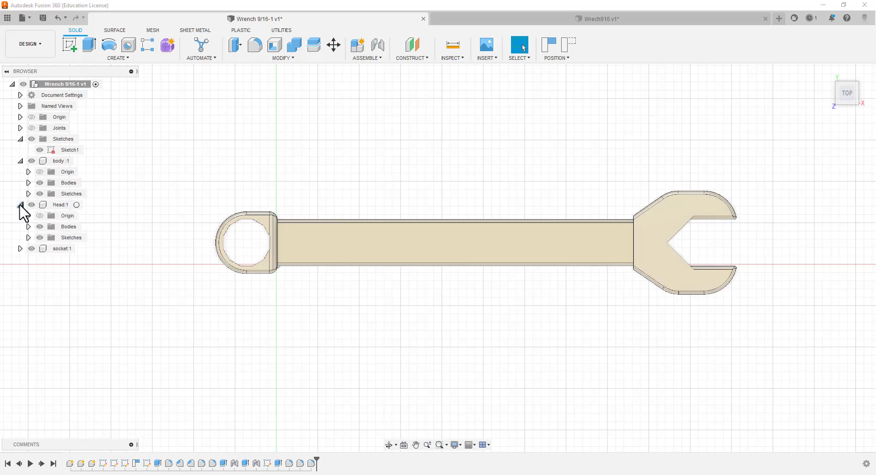
pyautogui.click(28, 238)
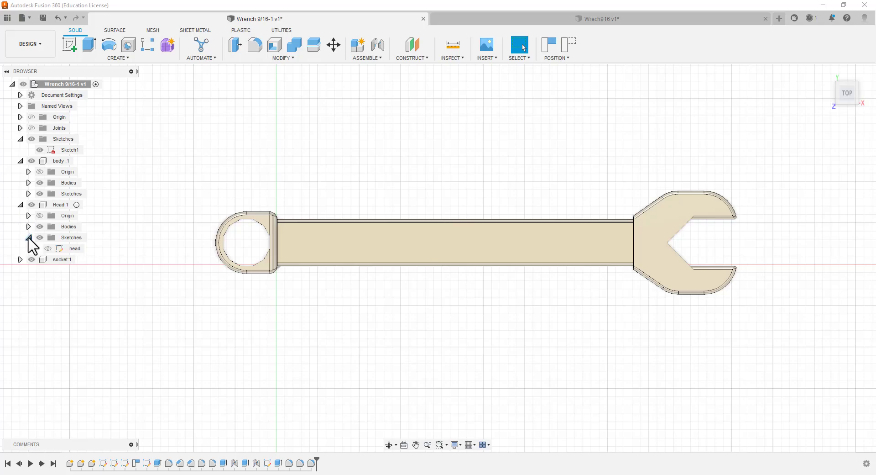
pyautogui.click(62, 248)
pyautogui.doubleClick(63, 247)
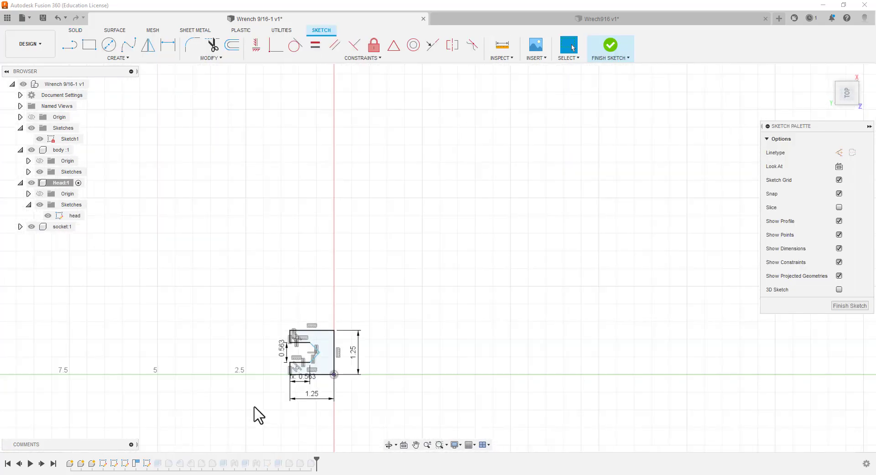
pyautogui.scroll(2, 271, 388)
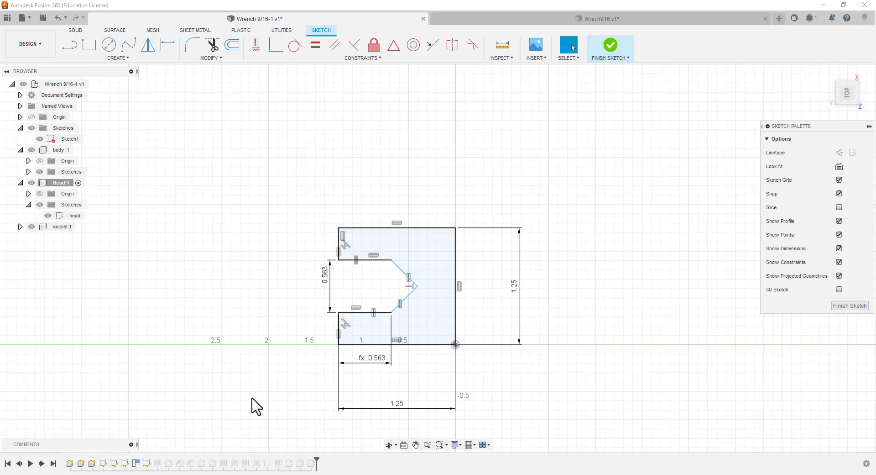
pyautogui.scroll(-8, 252, 400)
# Return to the Wrech916 design, finish the head sketch and collapse the head component in the browser
pyautogui.click(496, 14)
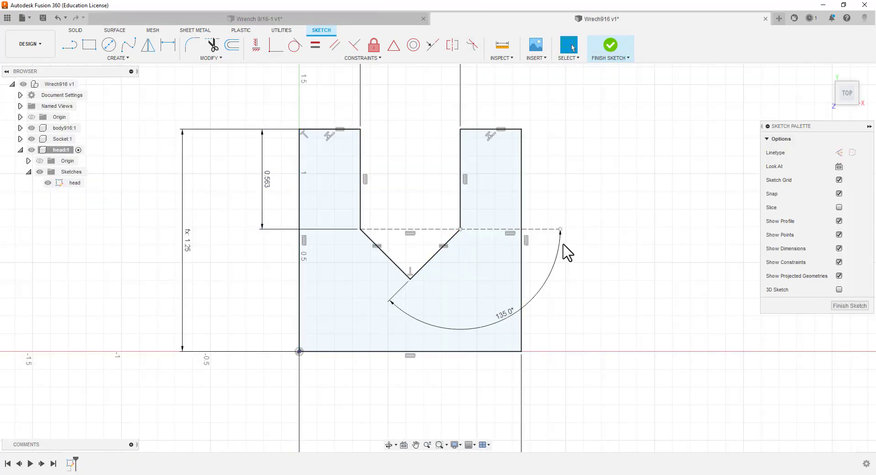
pyautogui.click(848, 306)
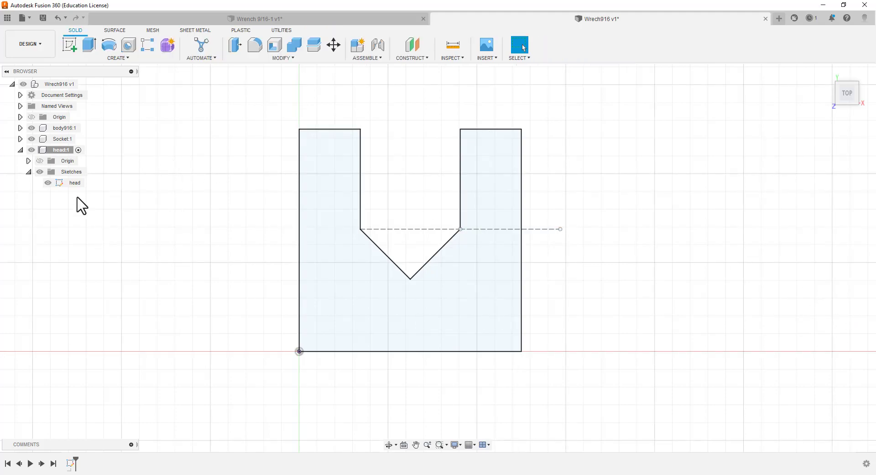
pyautogui.click(20, 150)
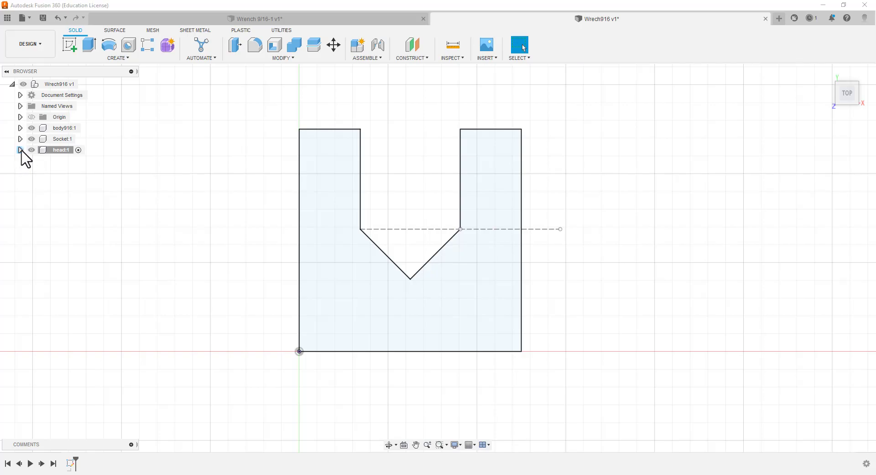
# Hide the head component, activate body916 and open its Body916 sketch for editing
pyautogui.click(31, 150)
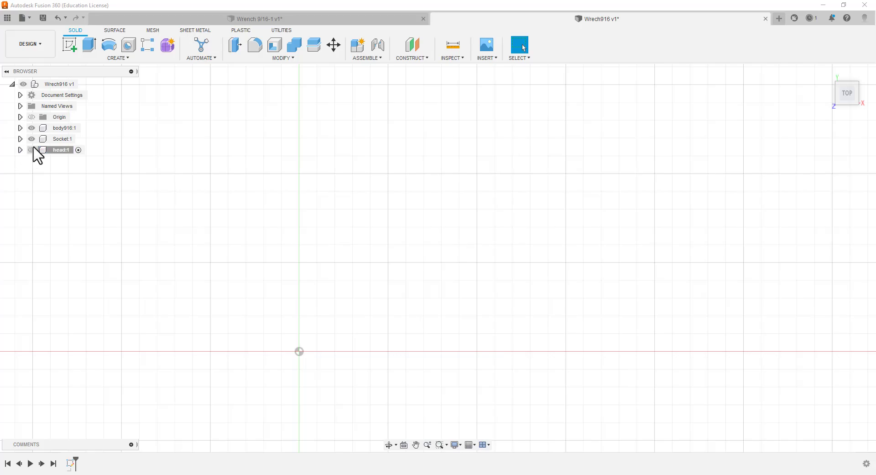
pyautogui.click(85, 128)
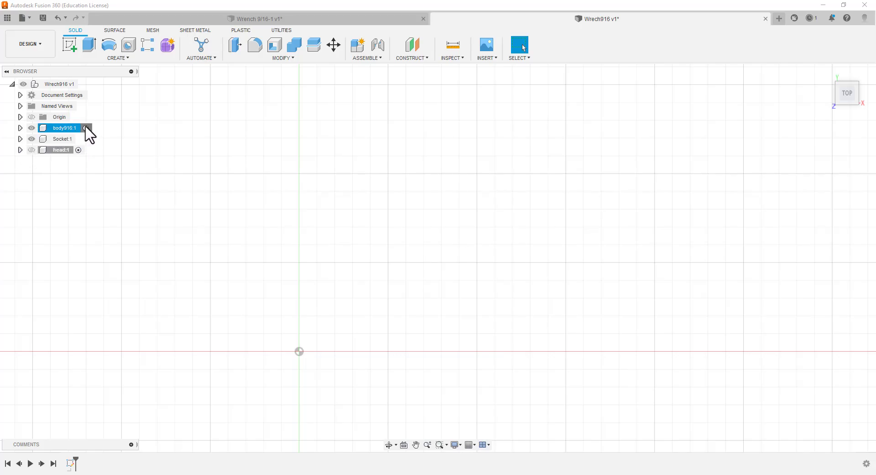
pyautogui.click(20, 128)
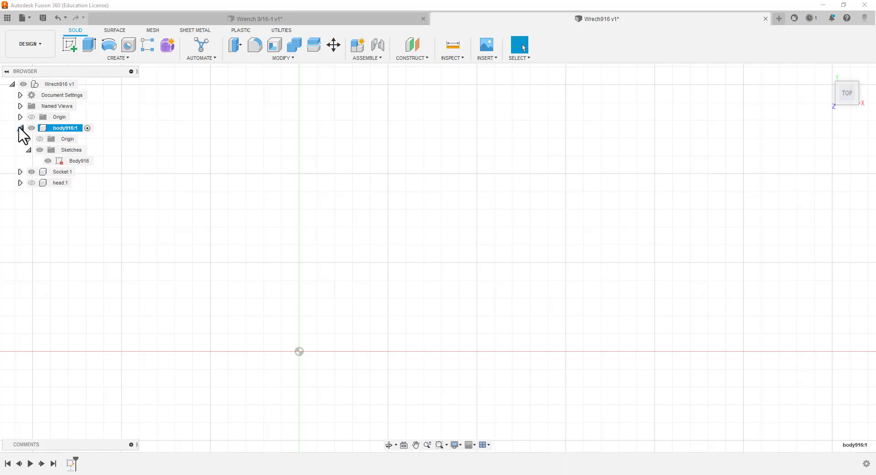
pyautogui.click(71, 160)
pyautogui.doubleClick(72, 161)
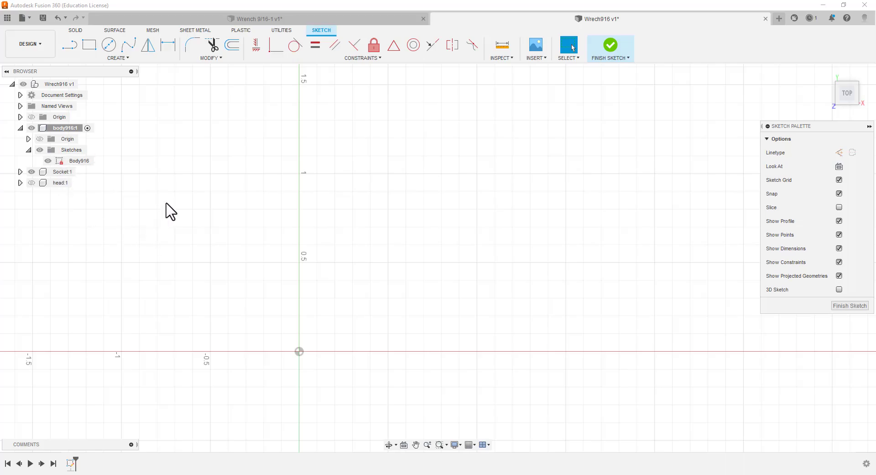
# Sketch a rectangle from the origin toward the upper right, with its length set to bodyl916 and its height set to Bodyw916
pyautogui.click(91, 47)
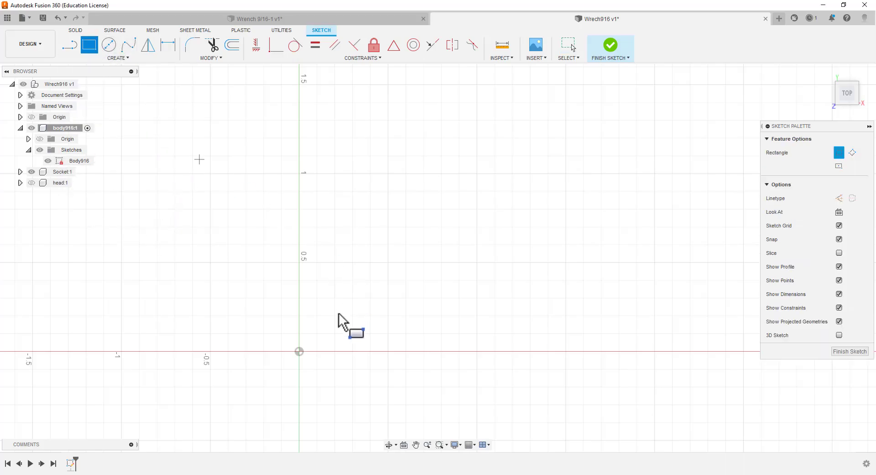
pyautogui.click(299, 351)
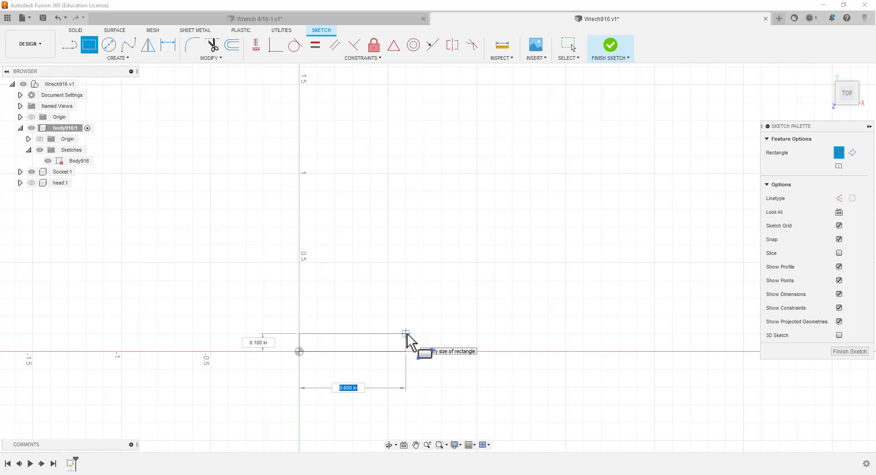
pyautogui.write('b')
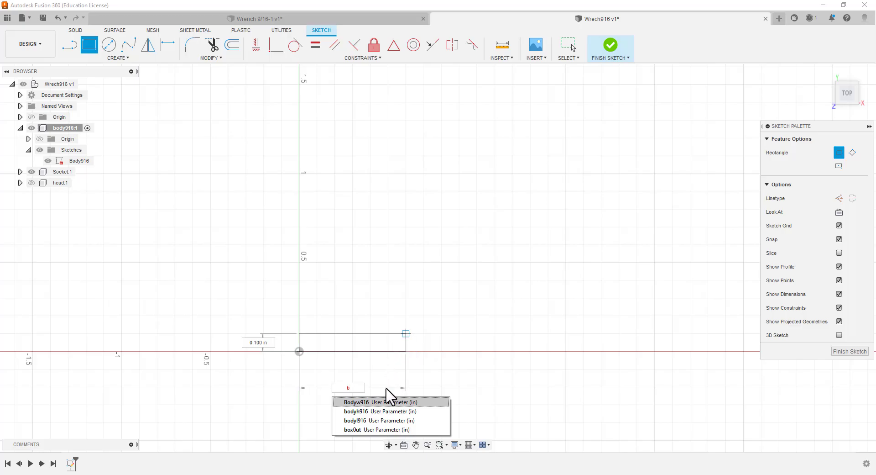
pyautogui.click(379, 420)
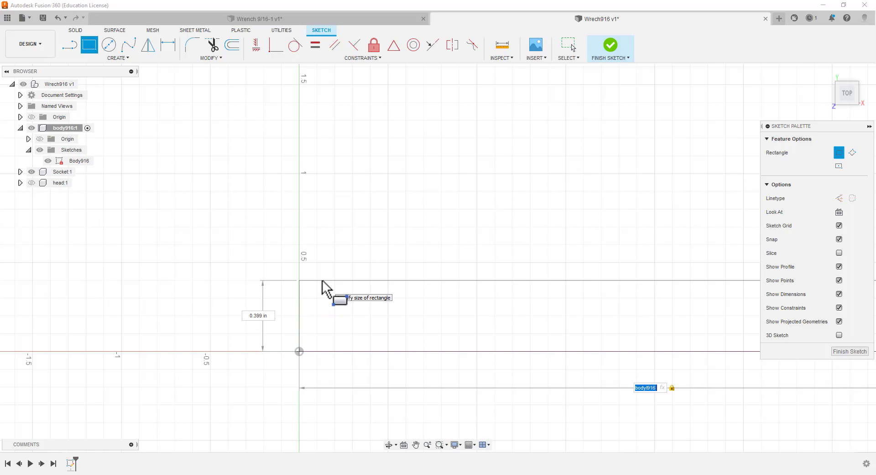
pyautogui.press('Tab')
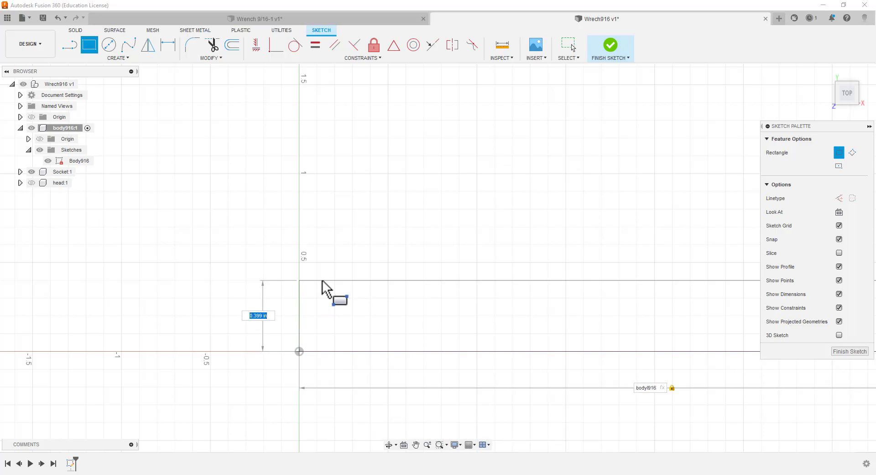
pyautogui.write('b')
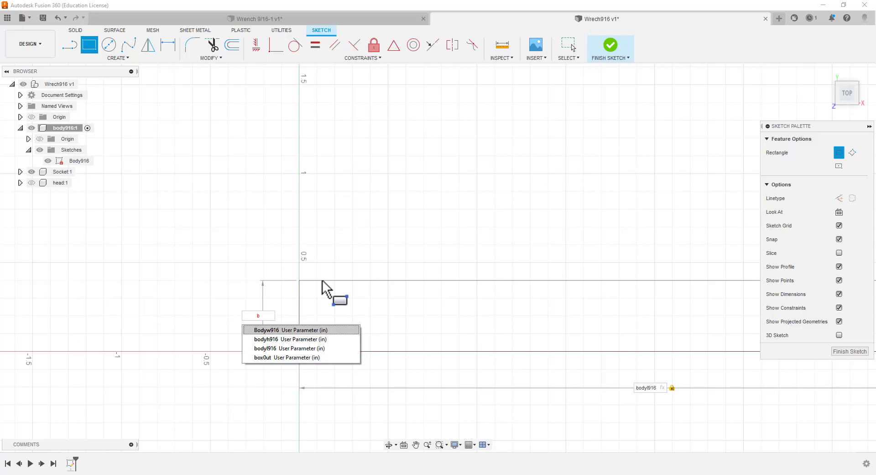
pyautogui.click(305, 330)
pyautogui.press('Tab')
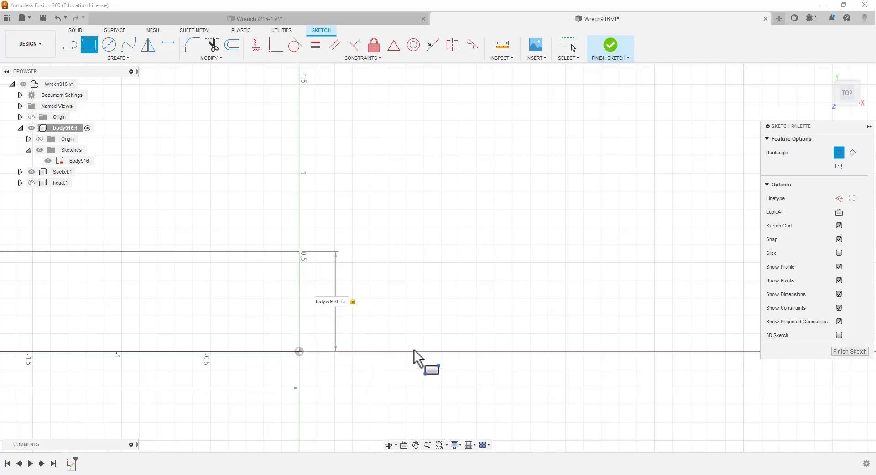
pyautogui.scroll(1, 401, 321)
pyautogui.scroll(-1, 387, 313)
pyautogui.scroll(-5, 337, 287)
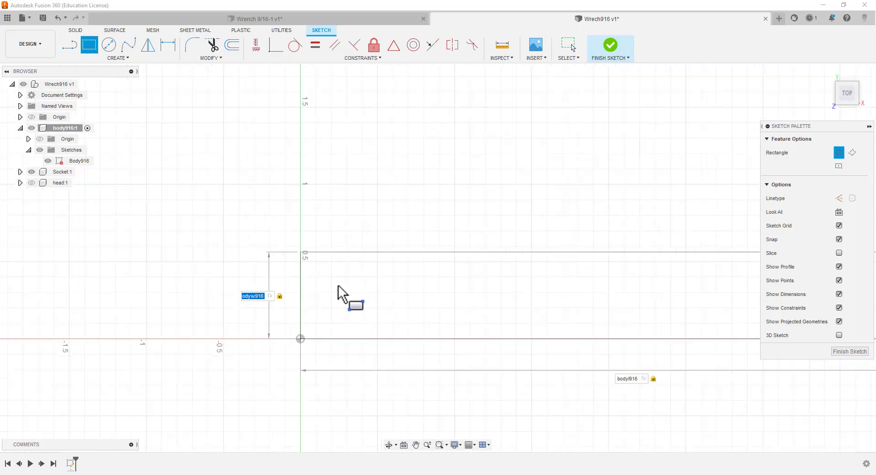
pyautogui.scroll(1, 365, 267)
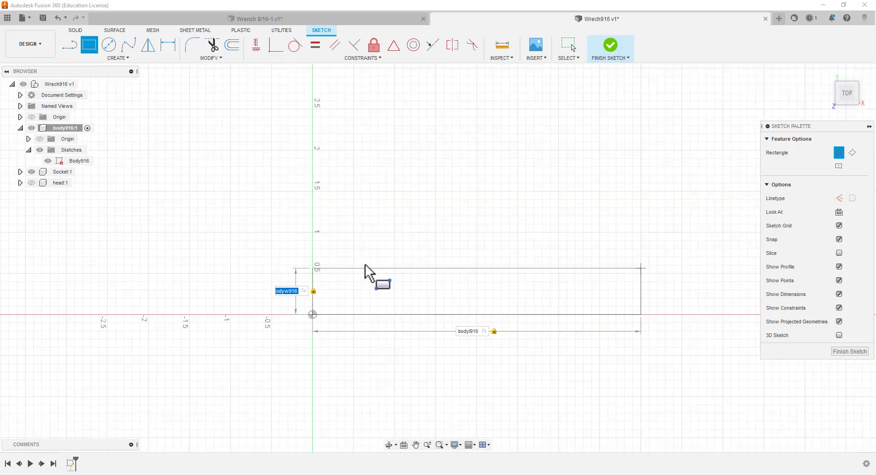
pyautogui.press('Return')
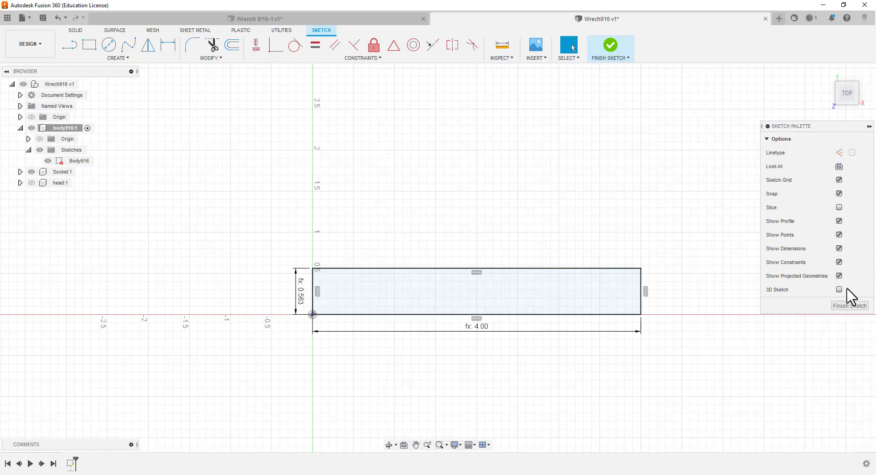
# Finish the Body916 sketch, then collapse and hide the body916 component
pyautogui.click(845, 305)
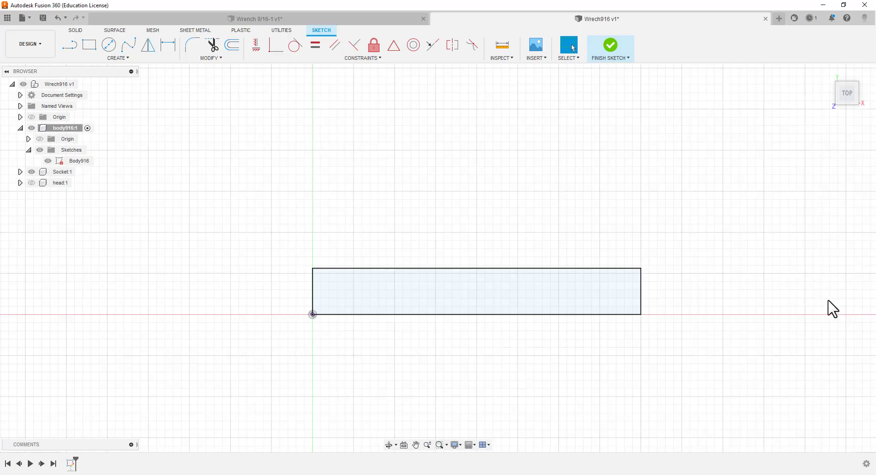
pyautogui.click(20, 128)
pyautogui.click(29, 130)
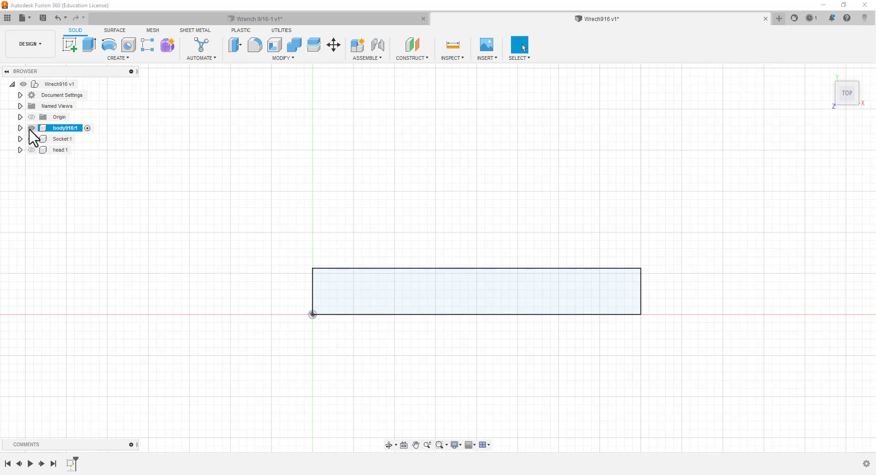
pyautogui.click(31, 128)
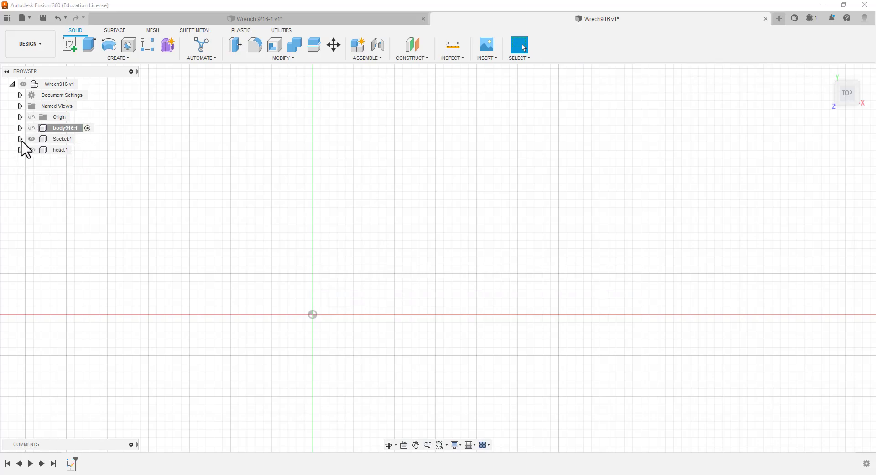
# Open the Socket component's sketch and draw a circle centred on the origin with its diameter set to sockc916
pyautogui.click(20, 139)
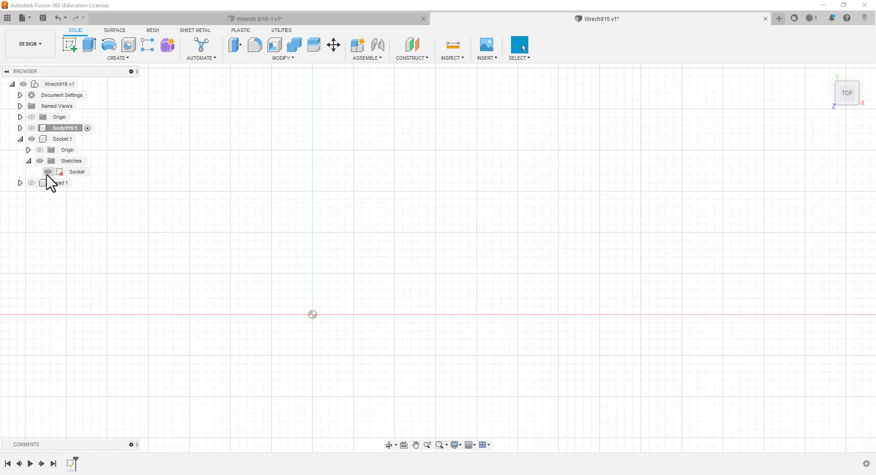
pyautogui.doubleClick(71, 173)
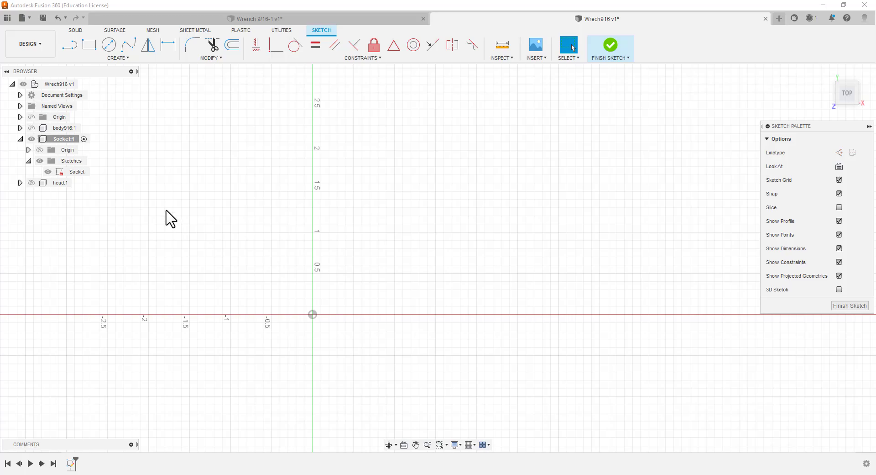
pyautogui.click(108, 46)
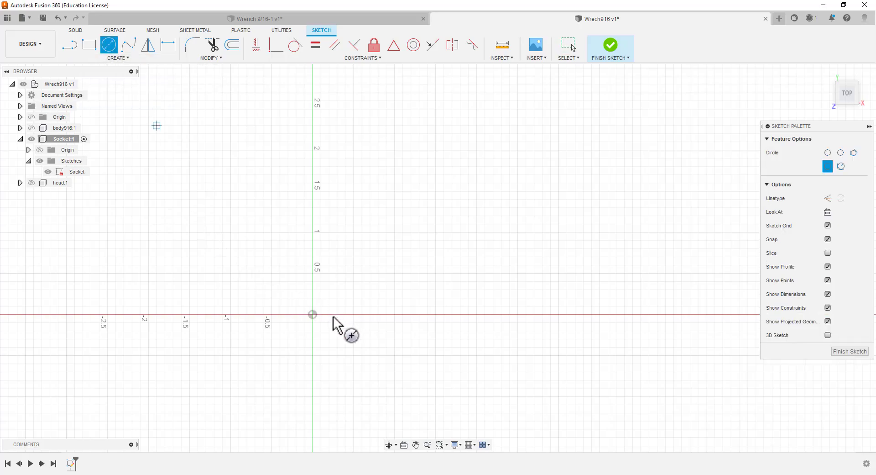
pyautogui.click(312, 314)
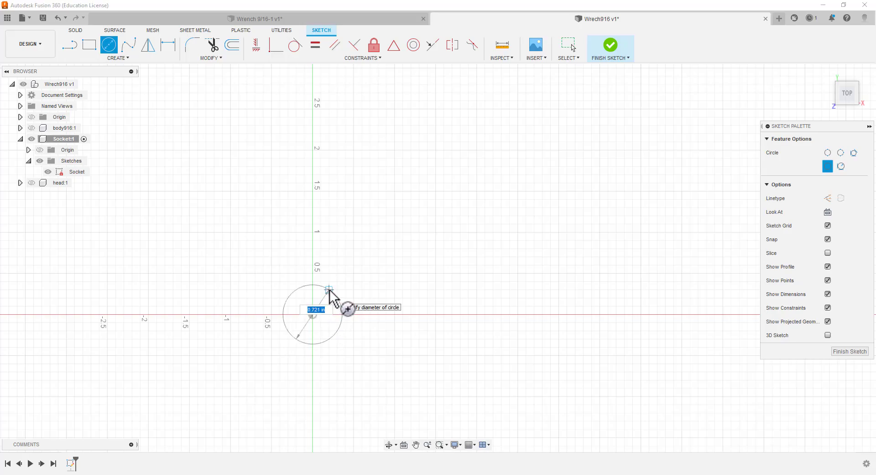
pyautogui.write('s')
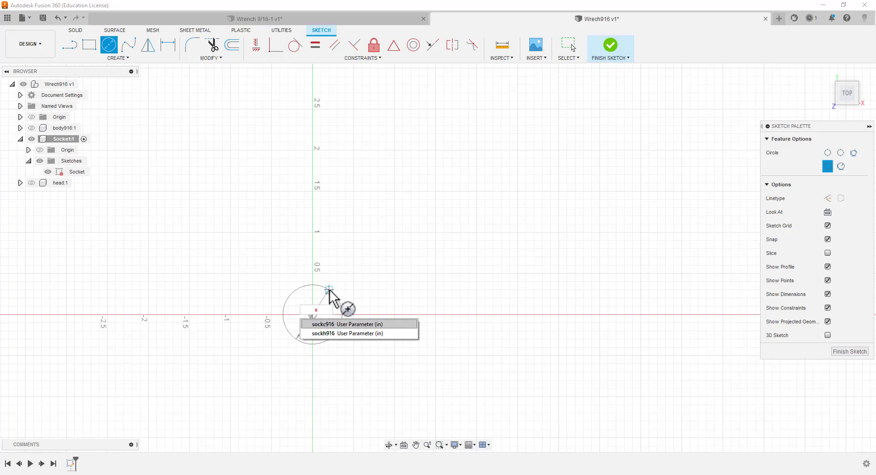
pyautogui.click(337, 324)
pyautogui.press('Tab')
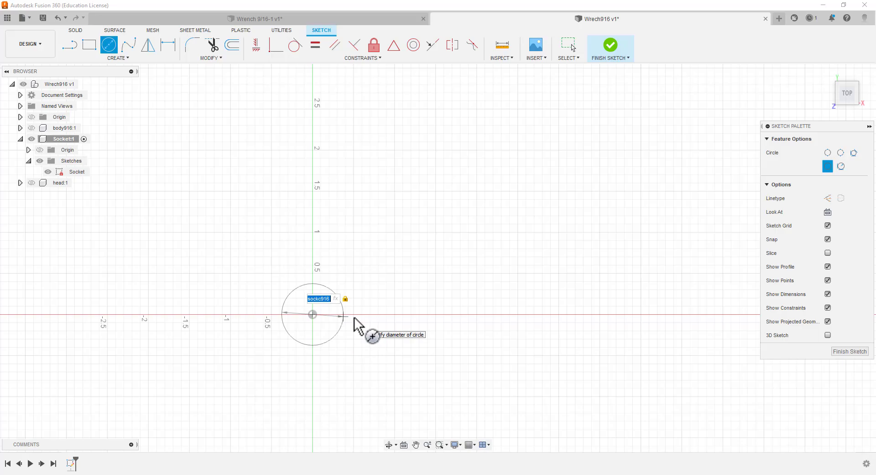
pyautogui.press('Return')
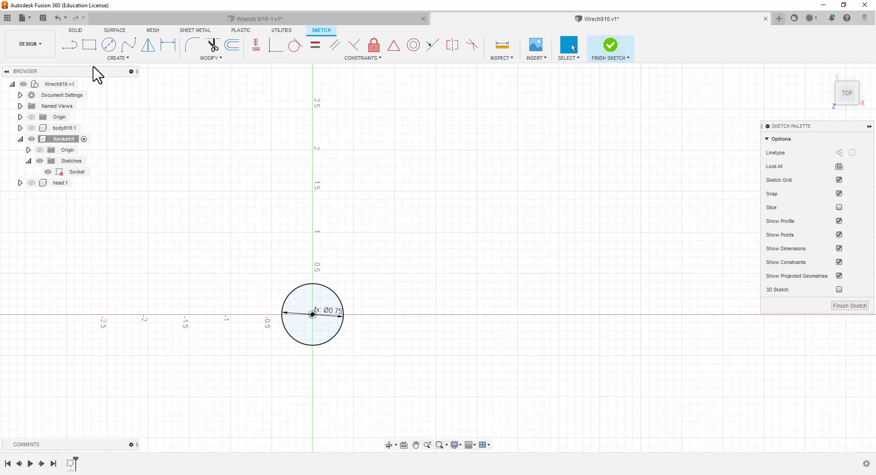
# Draw a 0.25 in vertical line downward from the circle's lowest point and convert it to a construction line
pyautogui.press('l')
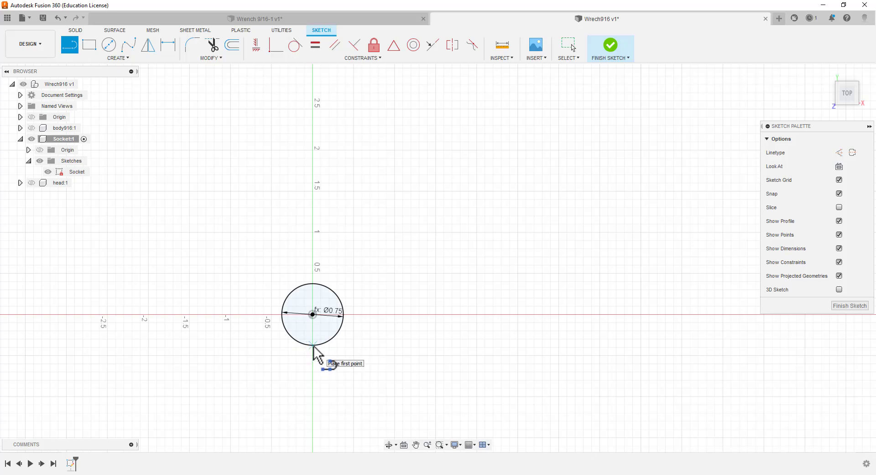
pyautogui.click(313, 346)
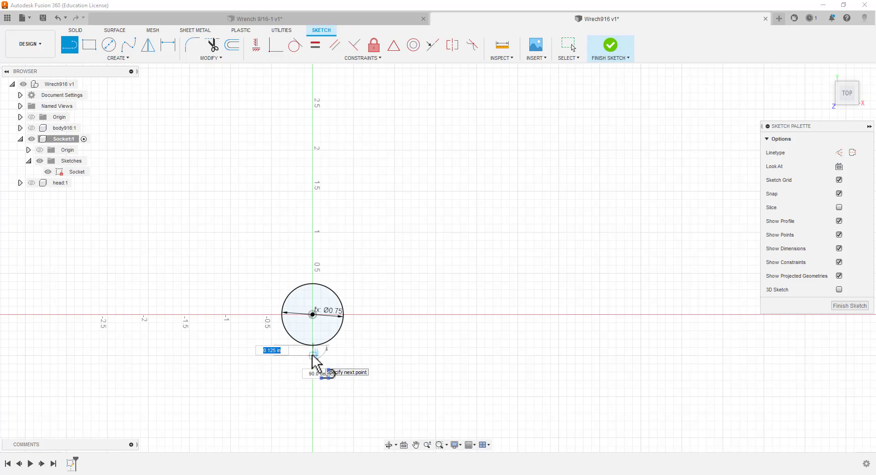
pyautogui.write('.25')
pyautogui.press('Tab')
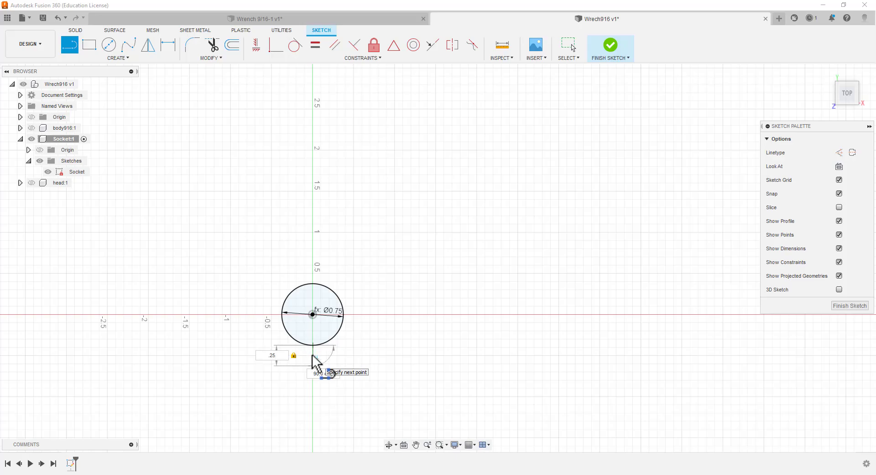
pyautogui.press('Return')
pyautogui.press('Escape')
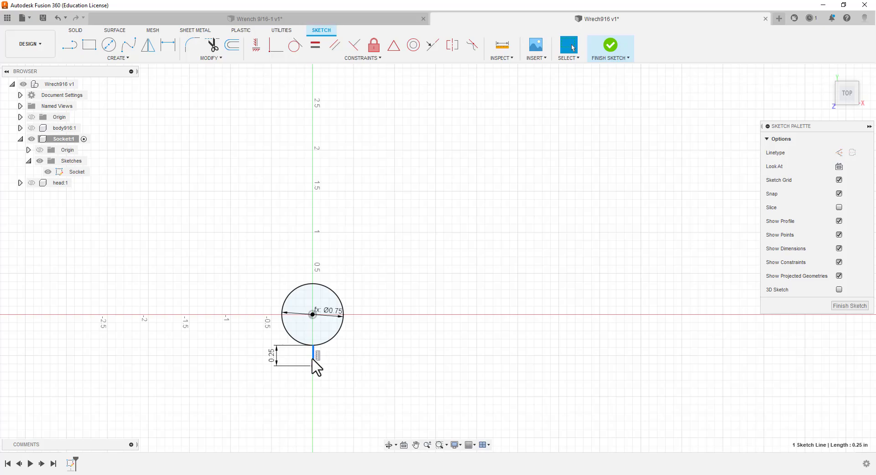
pyautogui.rightClick(312, 360)
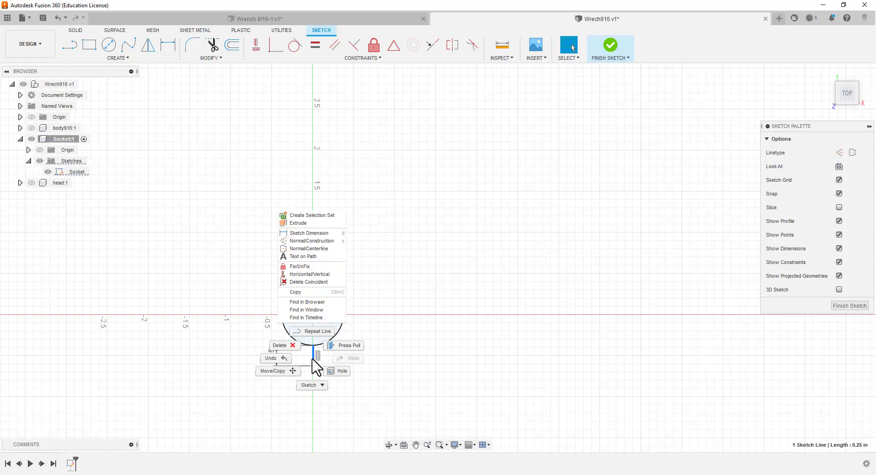
pyautogui.click(332, 240)
pyautogui.click(433, 371)
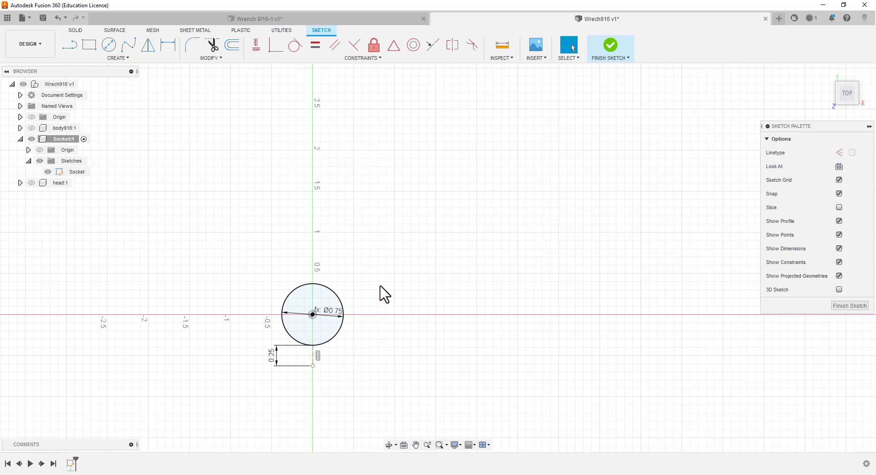
# Draw a vertical line about 1.29 in long downward from the circle's right quadrant point
pyautogui.click(72, 49)
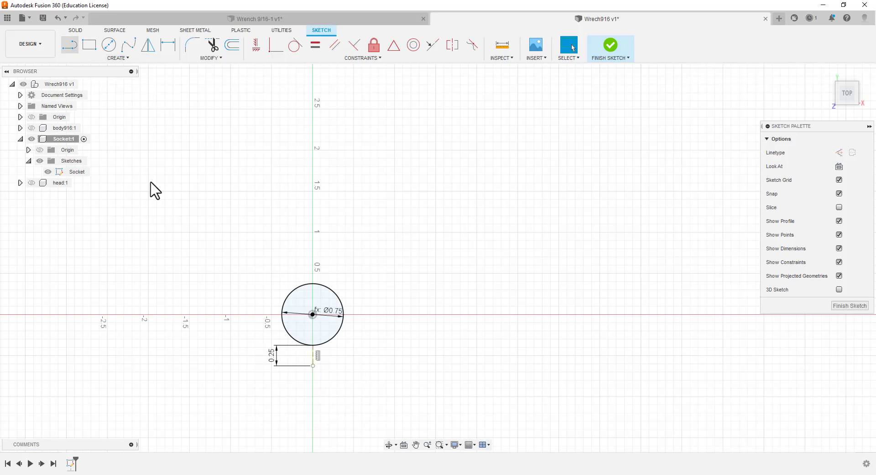
pyautogui.click(343, 314)
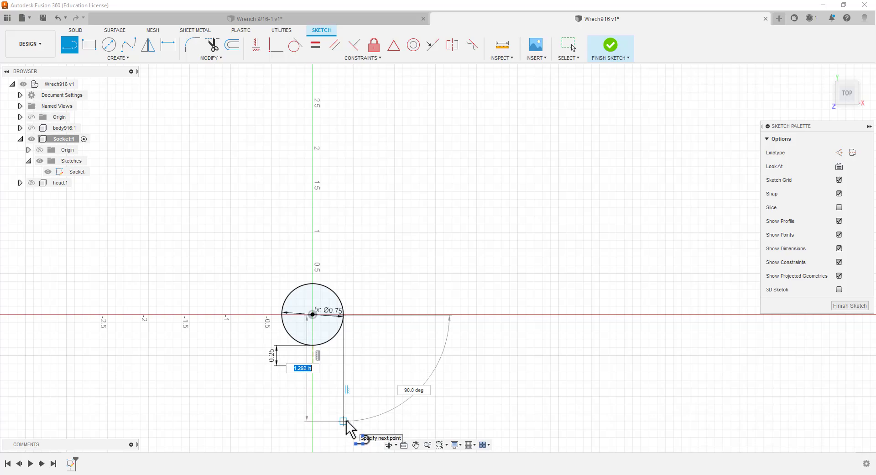
pyautogui.doubleClick(345, 421)
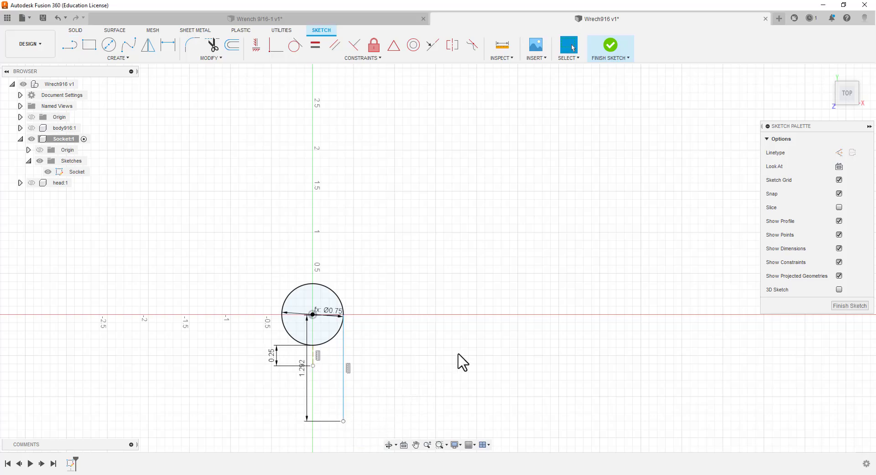
pyautogui.click(72, 45)
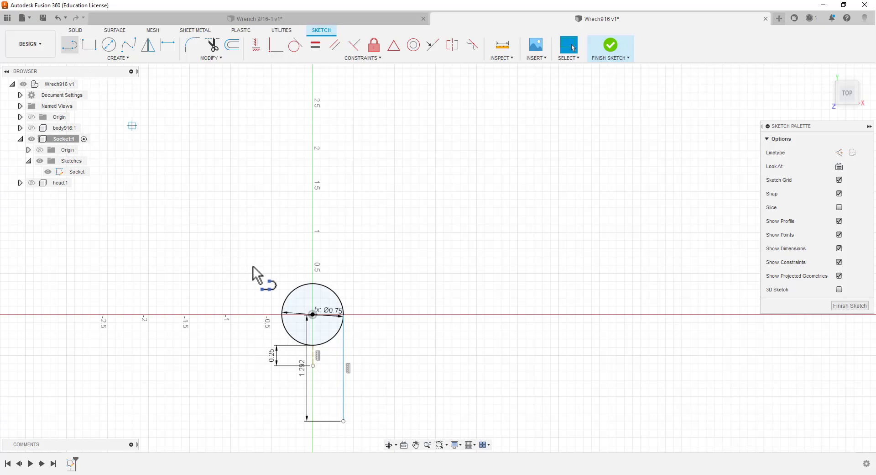
pyautogui.click(280, 314)
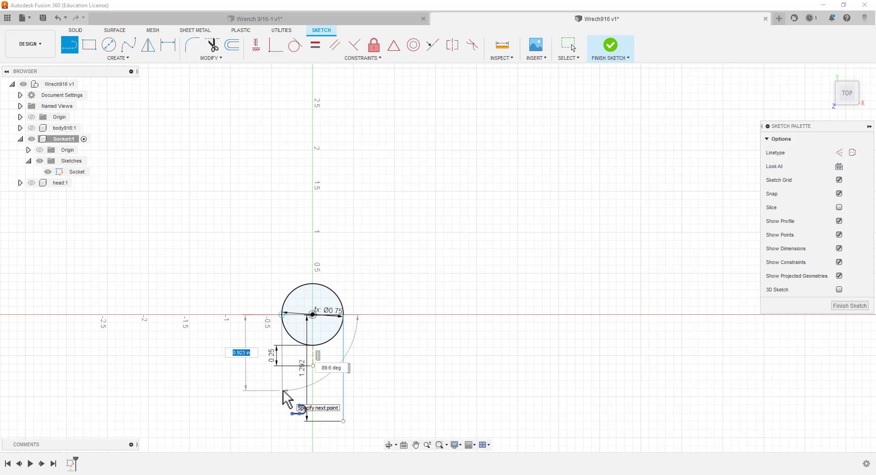
pyautogui.press('Escape')
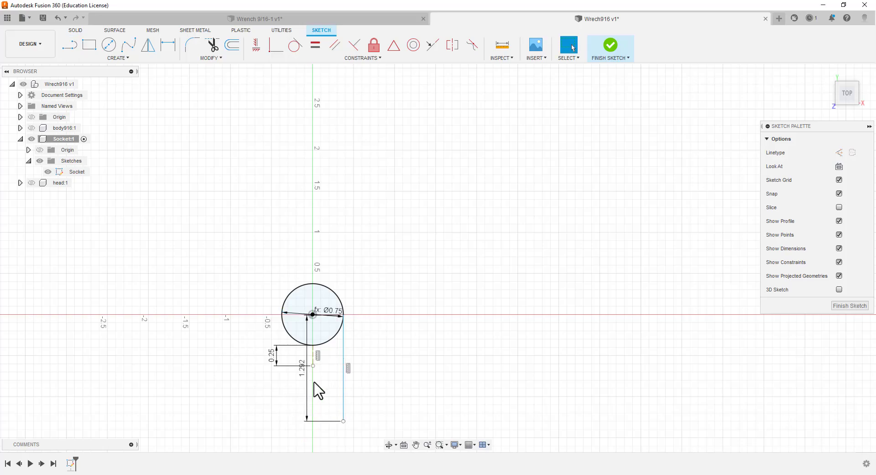
# Delete the long vertical line that runs down from the circle's right quadrant point
pyautogui.click(343, 373)
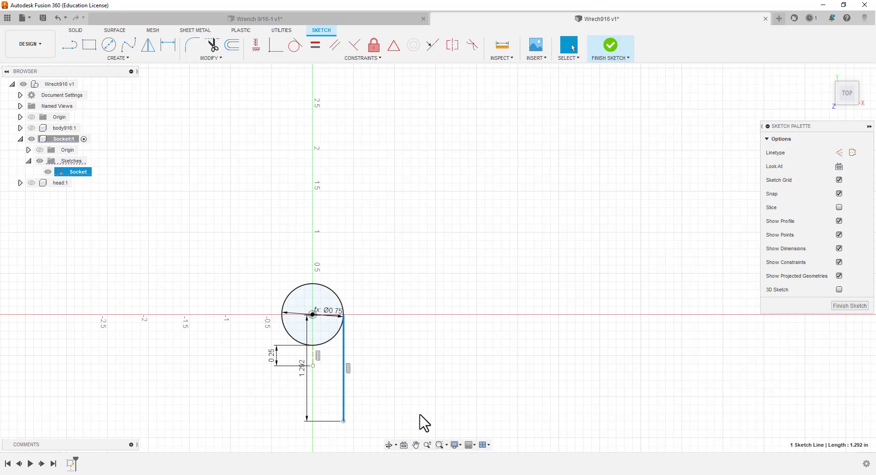
pyautogui.press('Escape')
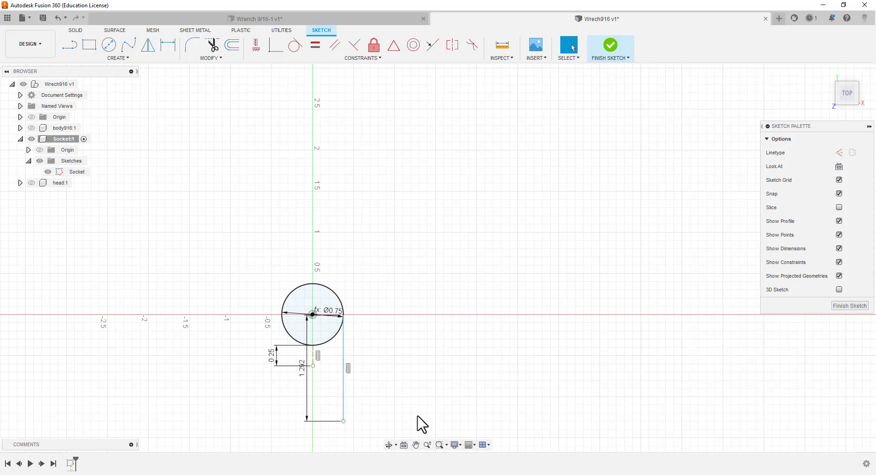
pyautogui.click(343, 397)
pyautogui.press('Delete')
# Offset the vertical construction line 0.125 in to its left side
pyautogui.scroll(1, 335, 393)
pyautogui.scroll(5, 331, 383)
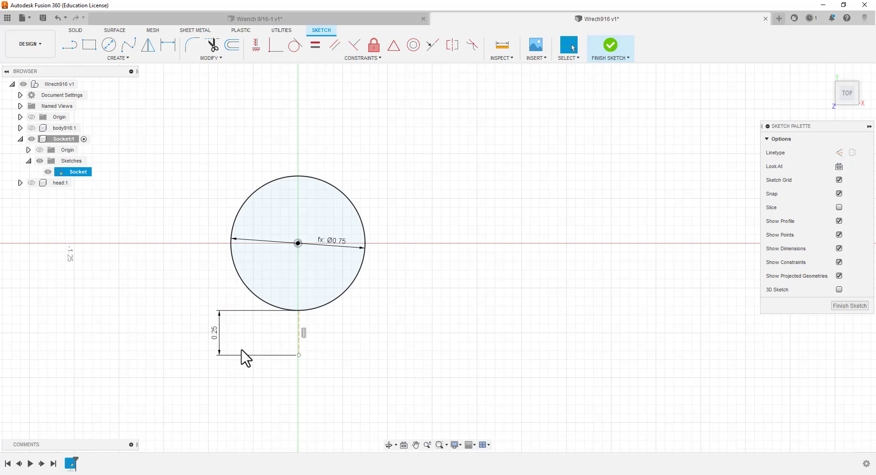
pyautogui.click(299, 331)
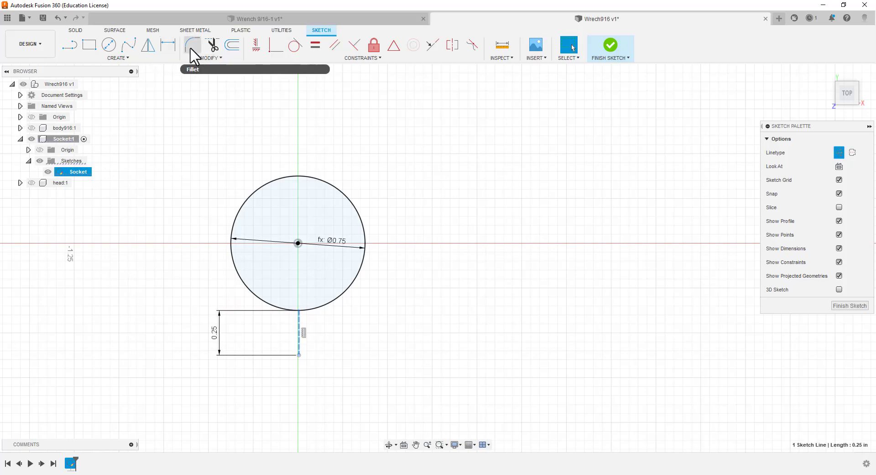
pyautogui.click(232, 45)
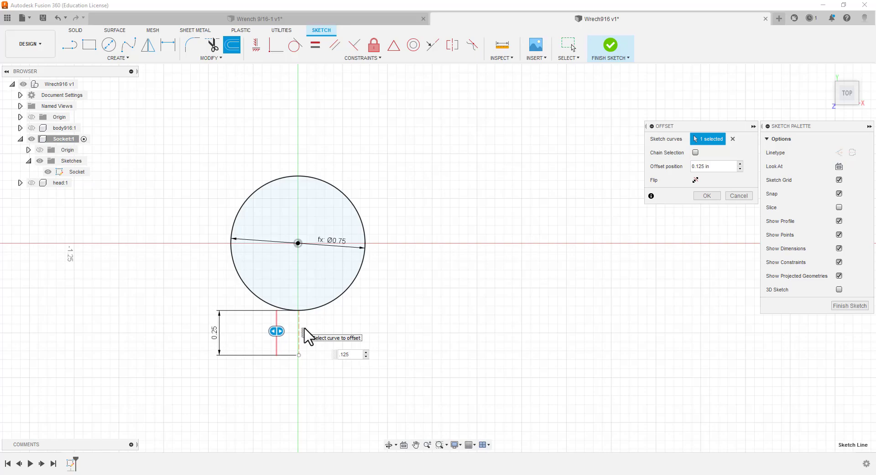
pyautogui.press('Return')
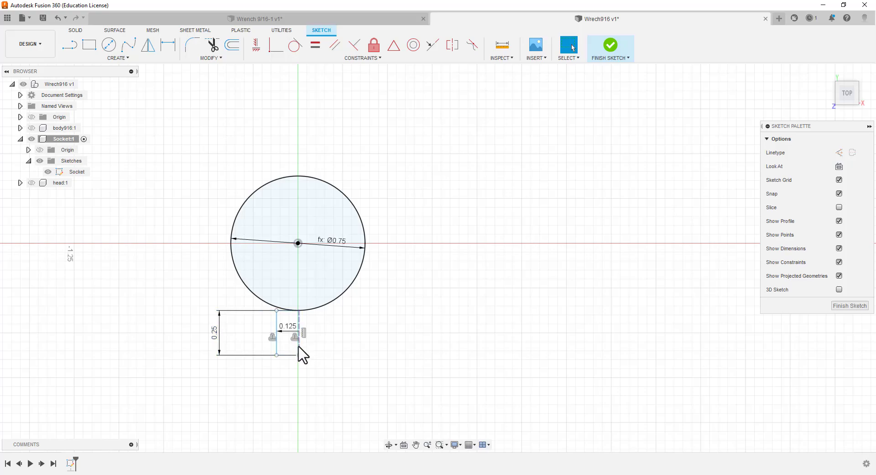
# Offset the same construction line 0.125 in to its right side
pyautogui.click(298, 346)
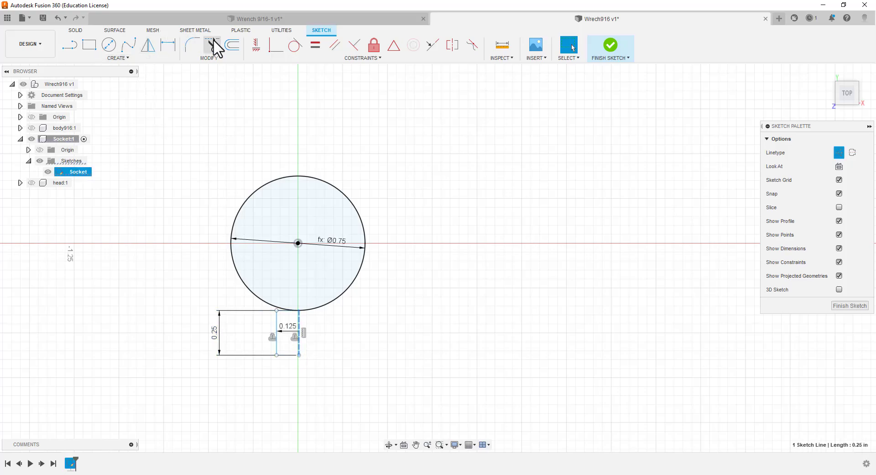
pyautogui.click(231, 46)
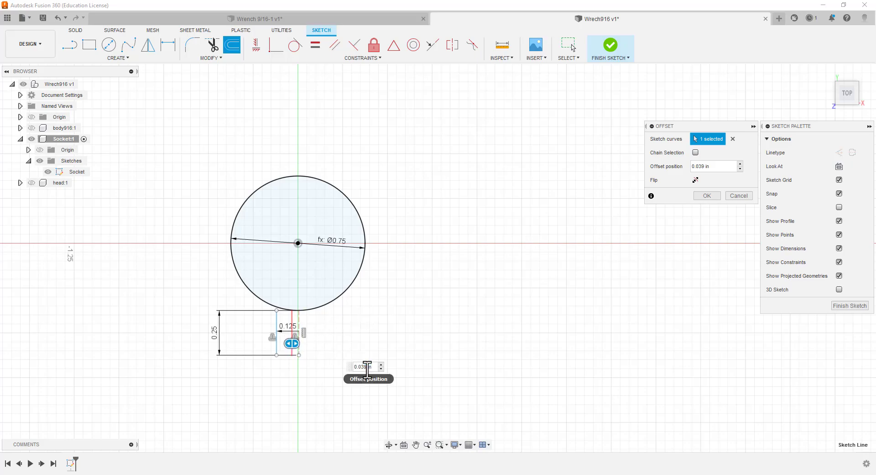
pyautogui.press('BackSpace')
pyautogui.press('BackSpace')
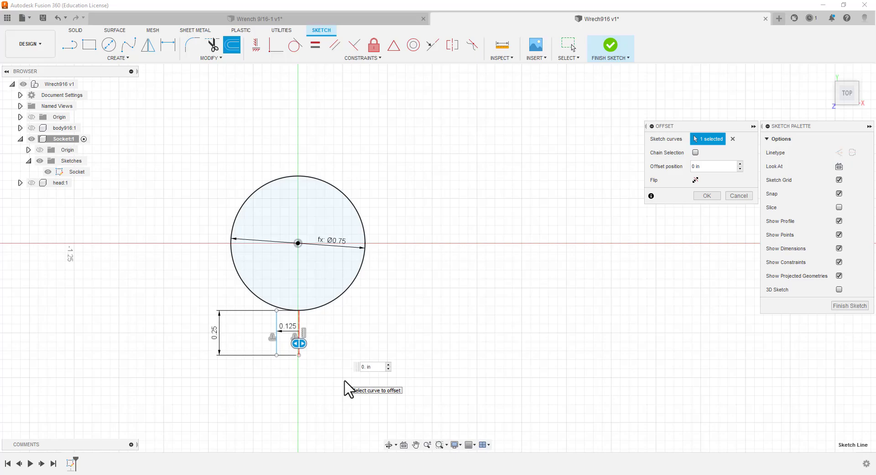
pyautogui.write('.125')
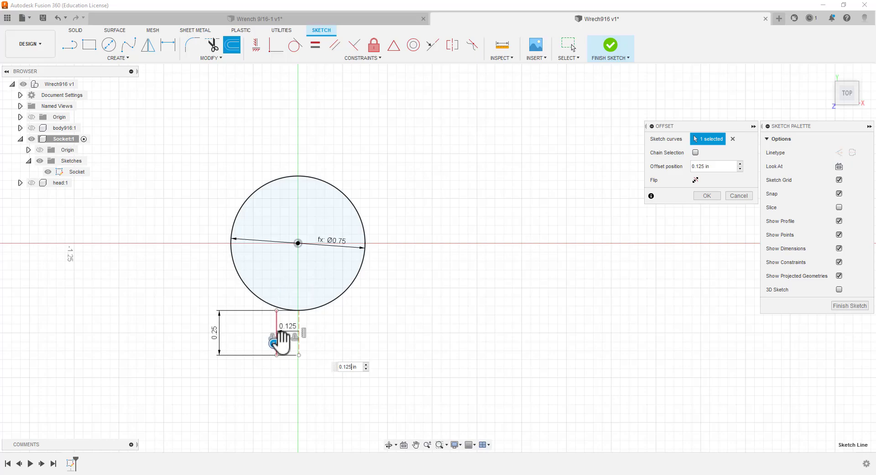
pyautogui.moveTo(288, 344); pyautogui.dragTo(325, 351)
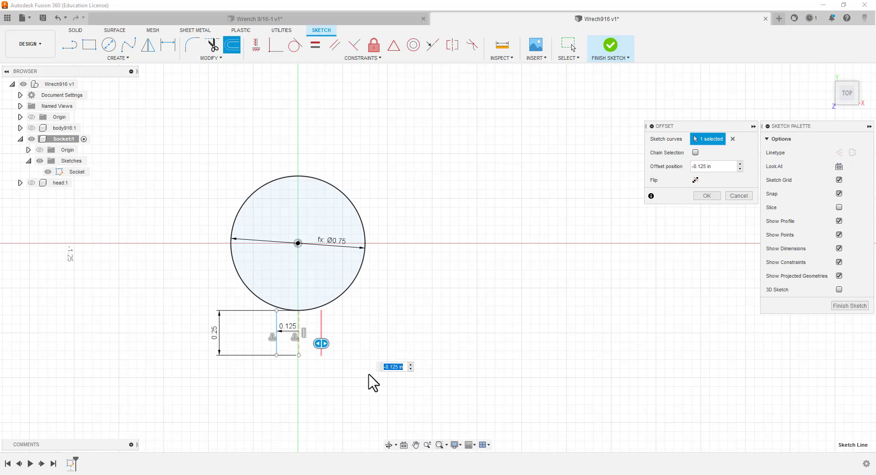
pyautogui.press('Return')
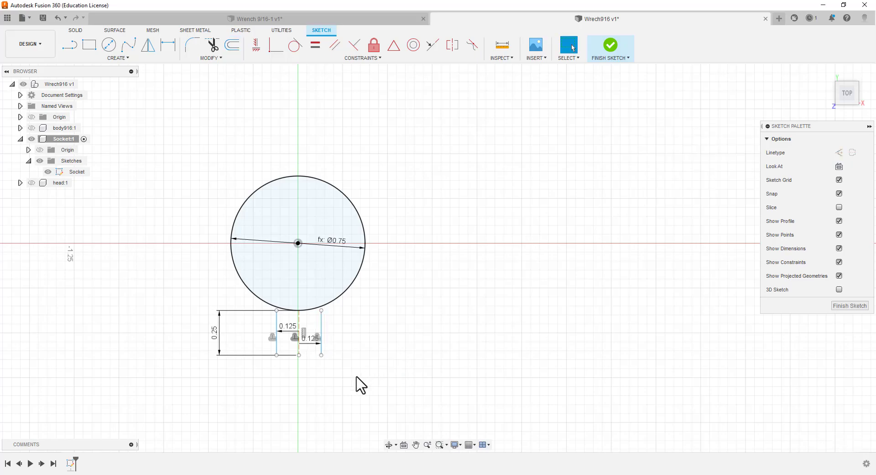
# Delete the central construction line and extend the upper ends of both offset lines up into the circle
pyautogui.click(299, 326)
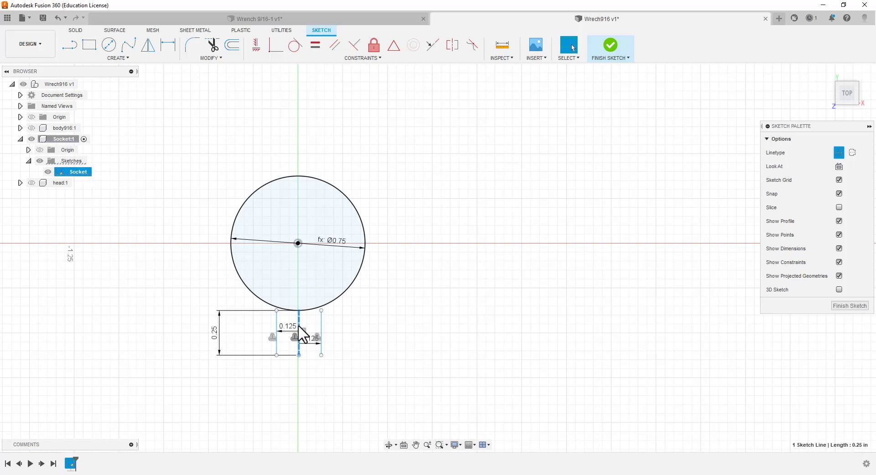
pyautogui.press('Delete')
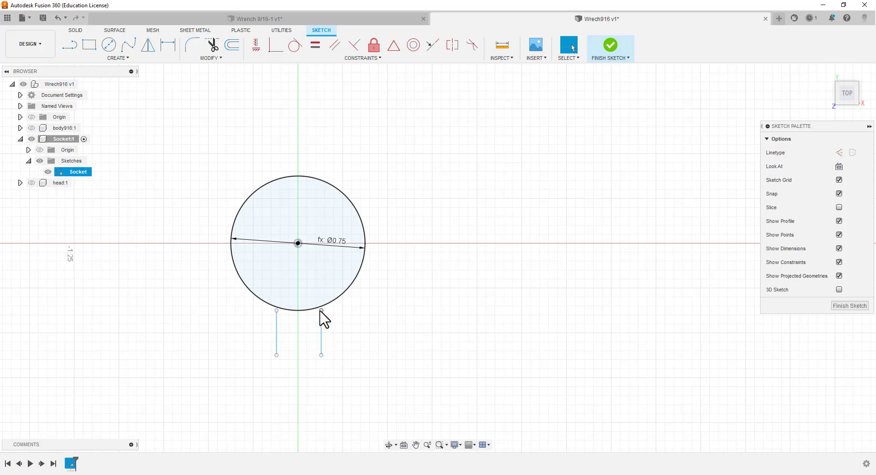
pyautogui.moveTo(322, 310); pyautogui.dragTo(322, 287)
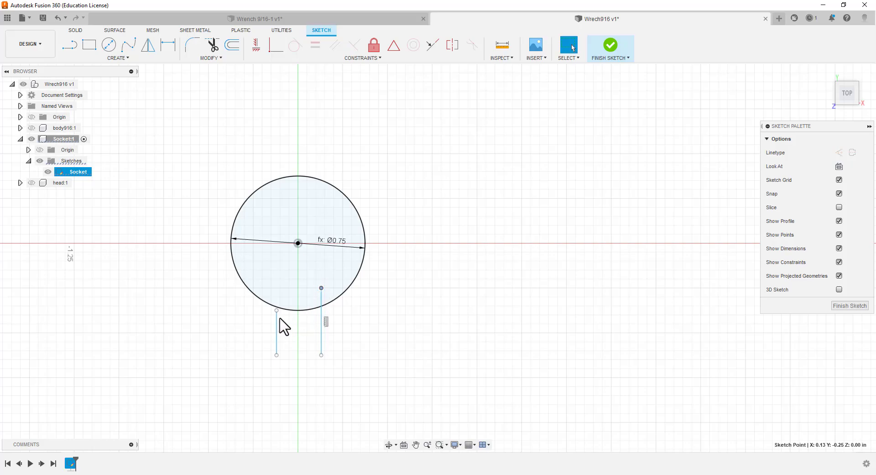
pyautogui.moveTo(276, 310); pyautogui.dragTo(277, 291)
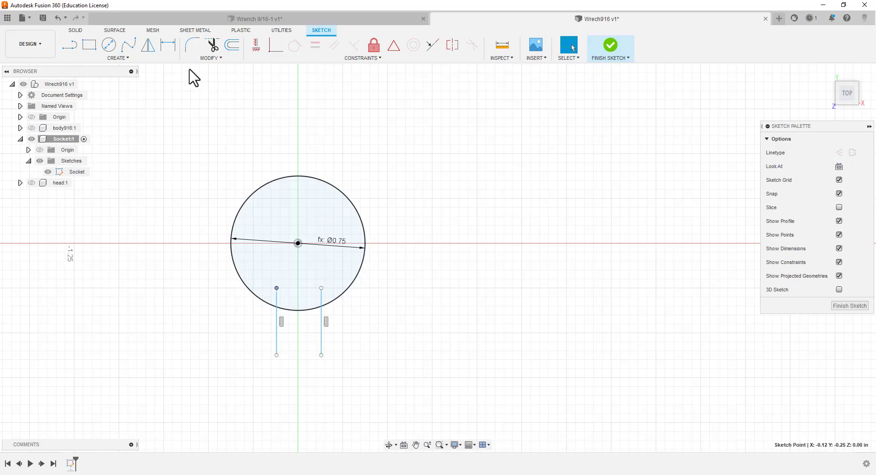
# Trim the portions of the two vertical lines that lie inside the circle
pyautogui.click(212, 47)
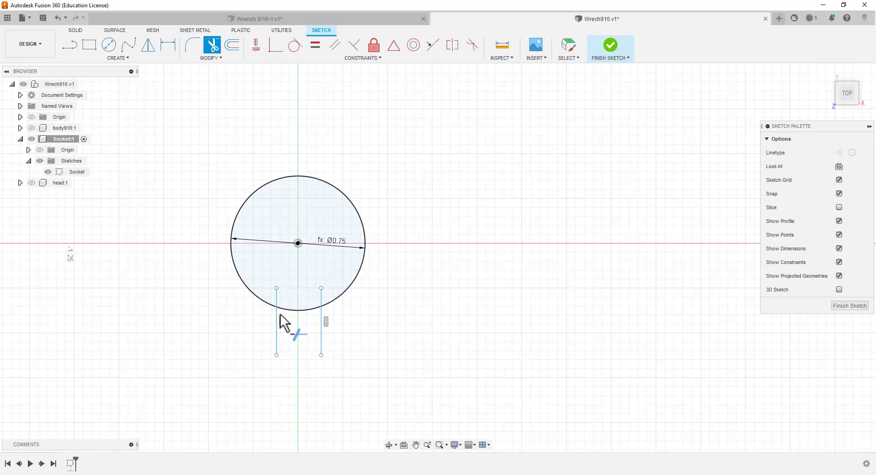
pyautogui.click(277, 300)
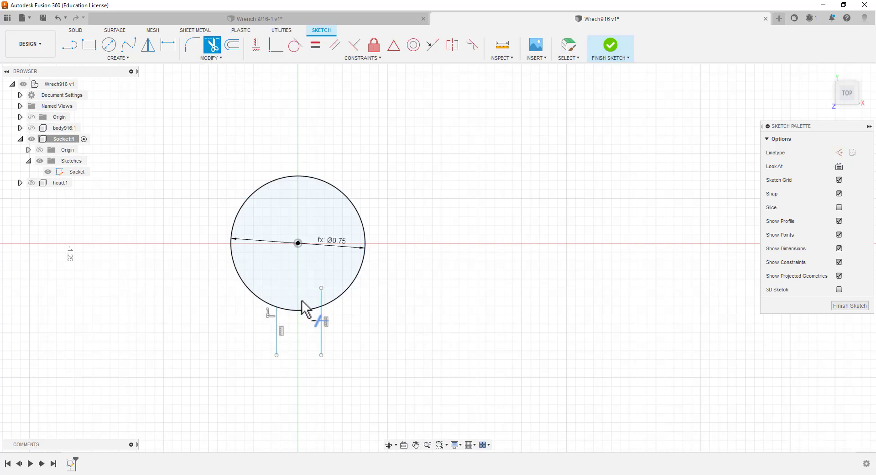
pyautogui.click(322, 297)
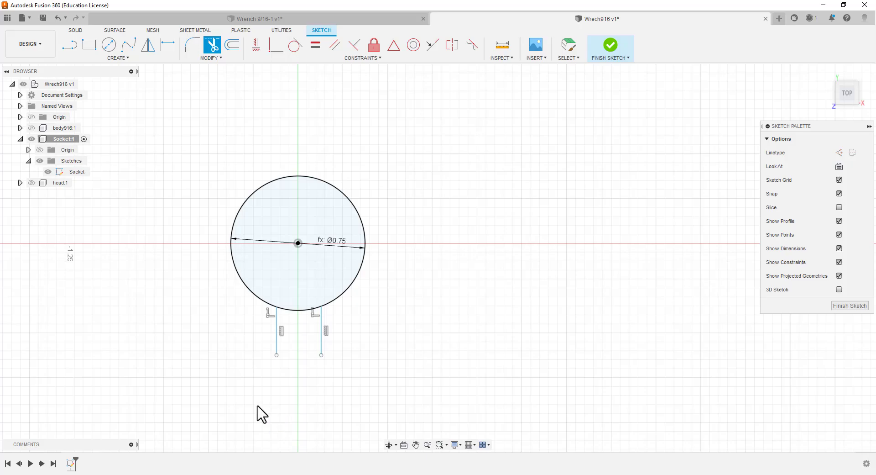
pyautogui.press('Escape')
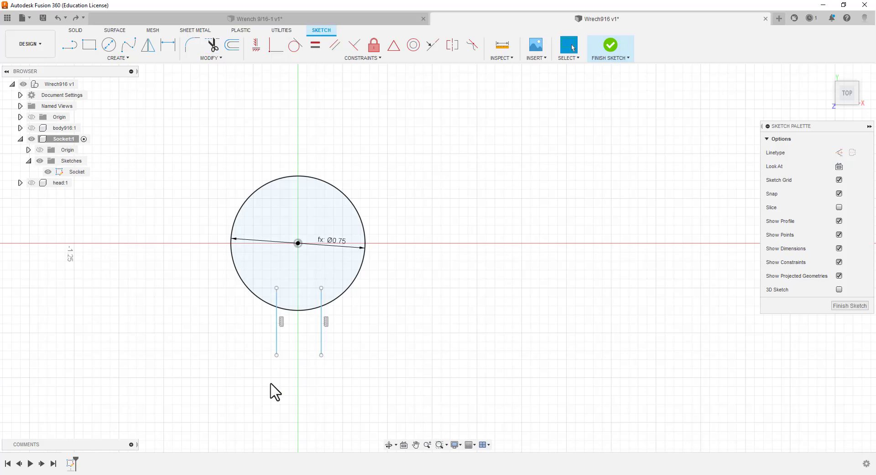
# Undo the trims, line extensions and offsets, leaving only the circle and its 0.25 in construction line
pyautogui.hotkey('ctrl', 'z')
pyautogui.hotkey('ctrl', 'z')
pyautogui.hotkey('ctrl', 'z')
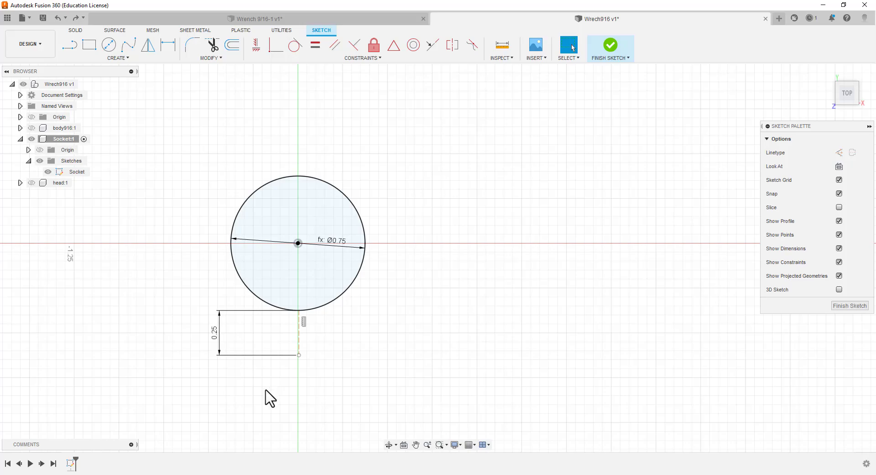
pyautogui.hotkey('ctrl', 'z')
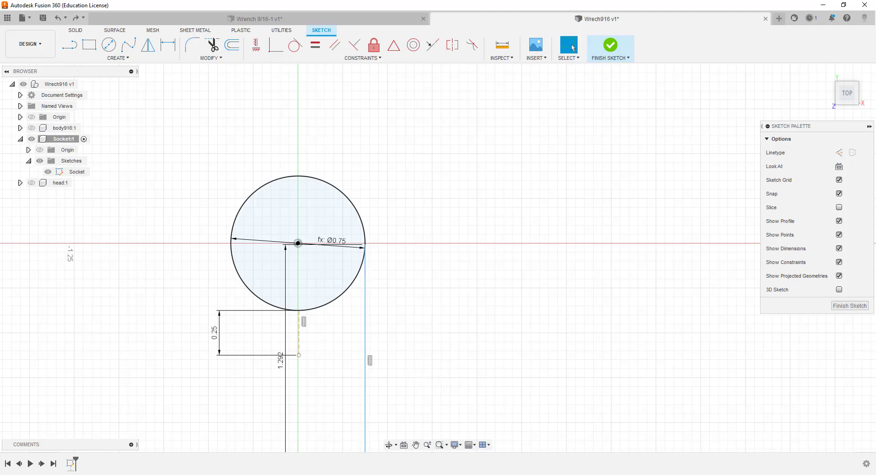
pyautogui.click(75, 17)
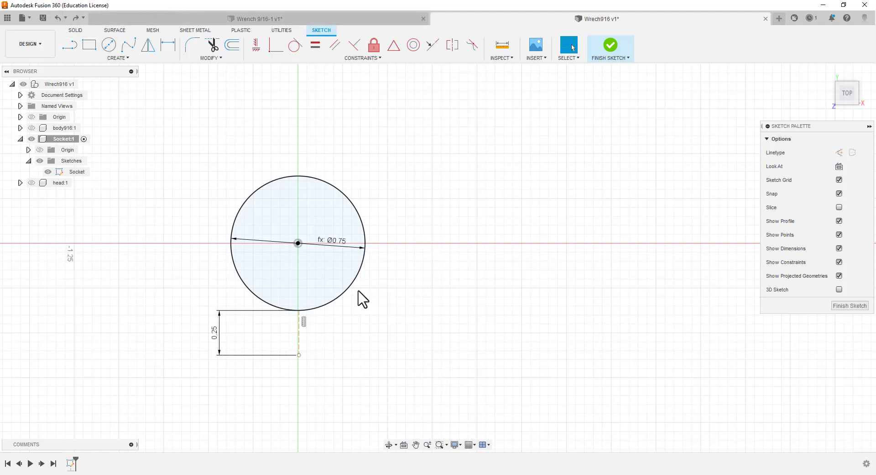
# Offset the vertical construction line below the circle 0.25 in to its left side
pyautogui.scroll(-1, 303, 352)
pyautogui.scroll(2, 307, 358)
pyautogui.scroll(3, 303, 351)
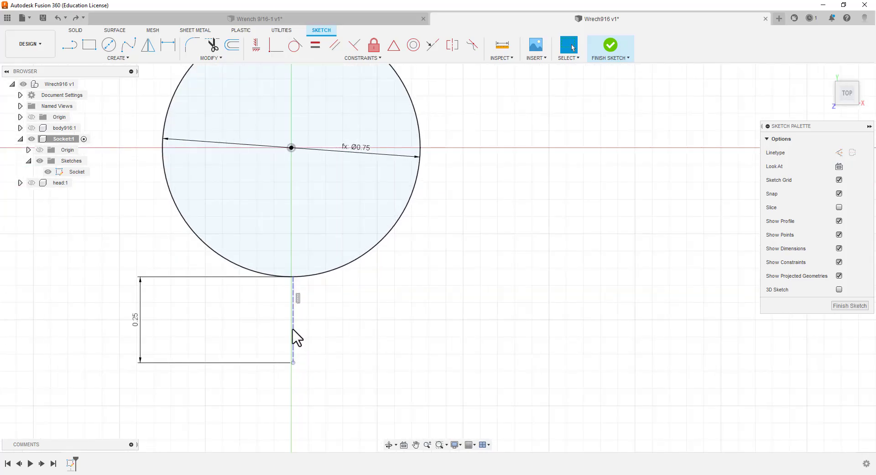
pyautogui.click(293, 336)
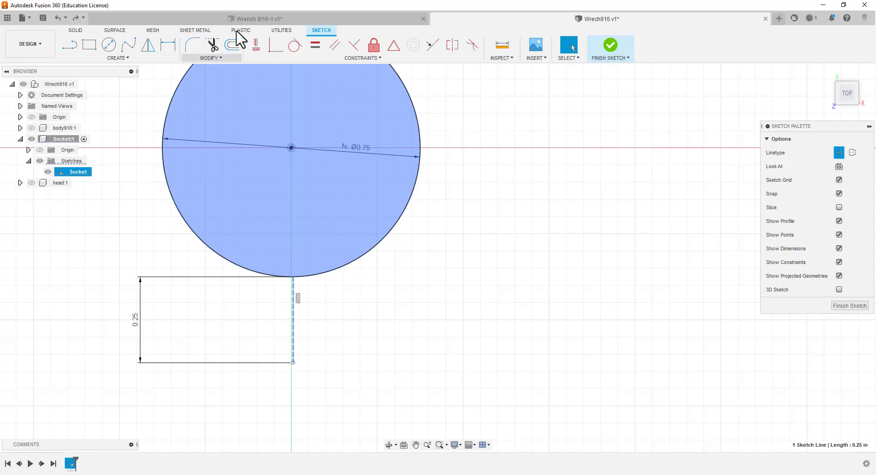
pyautogui.click(232, 44)
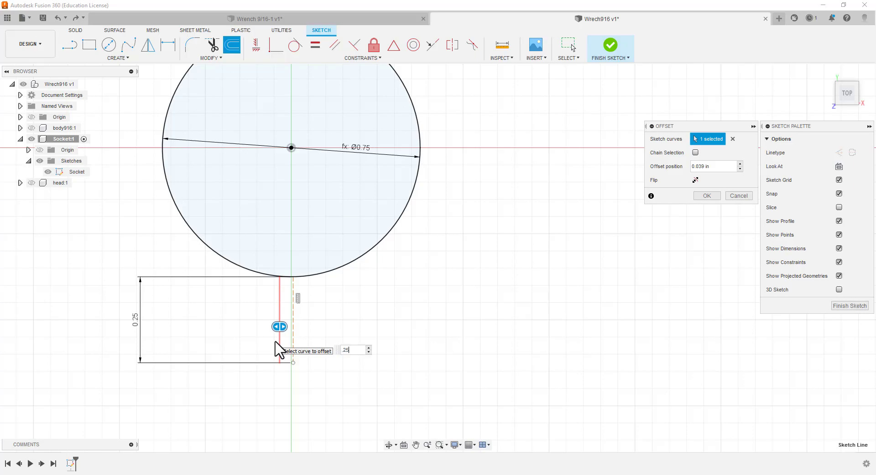
pyautogui.press('Return')
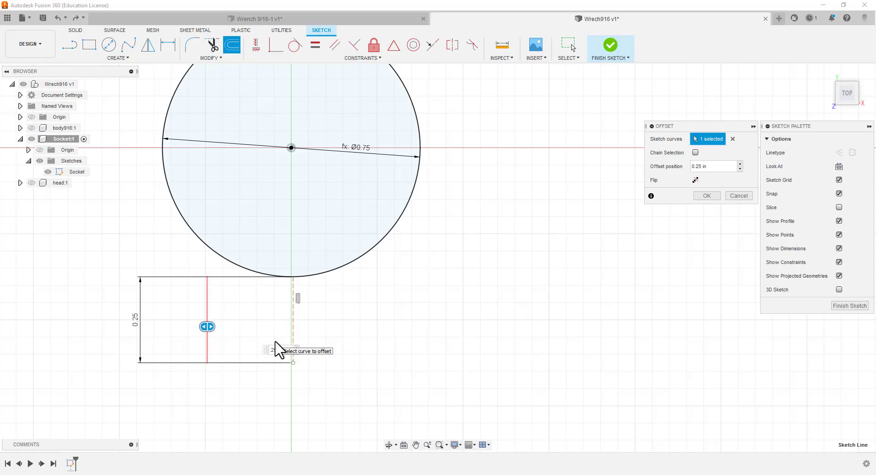
pyautogui.press('Return')
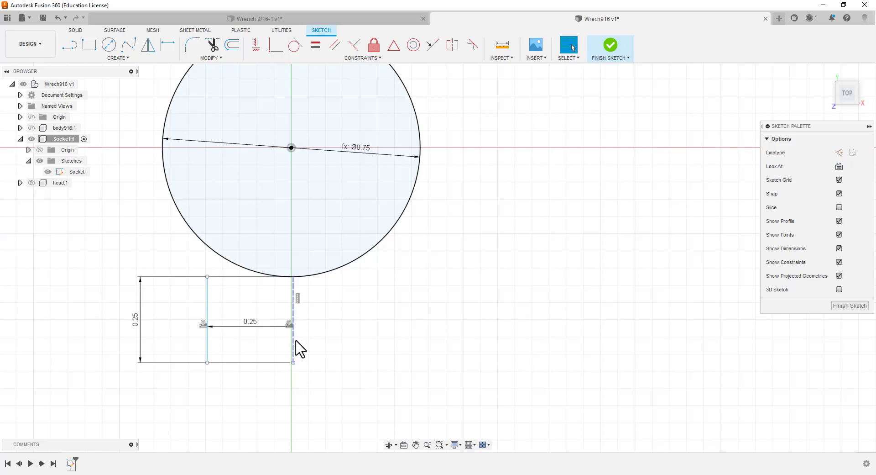
# Offset the same construction line to its right side by entering -0.25 in
pyautogui.click(294, 348)
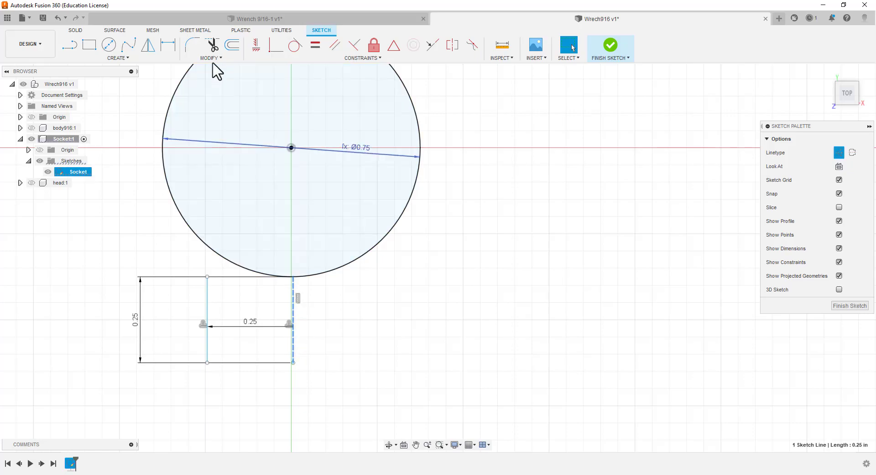
pyautogui.click(237, 49)
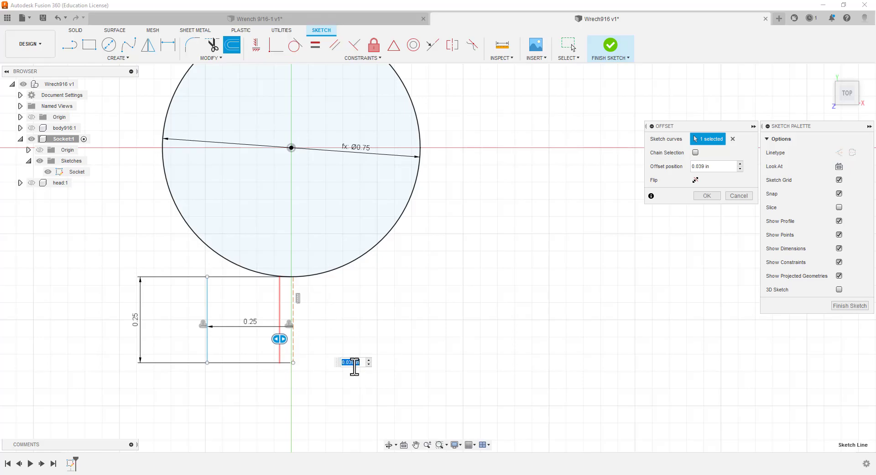
pyautogui.write('.25')
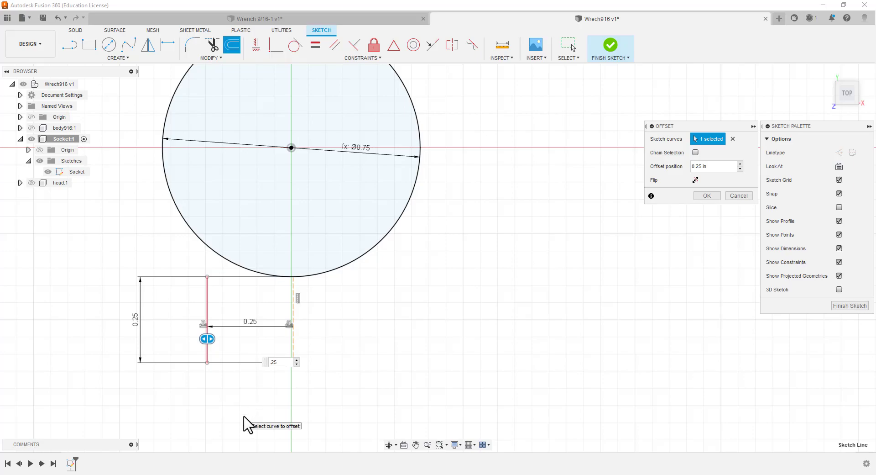
pyautogui.write('-')
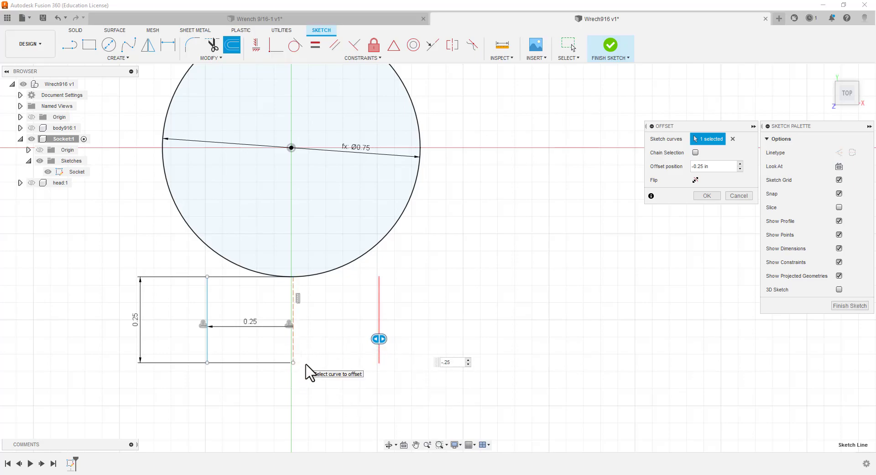
pyautogui.press('Return')
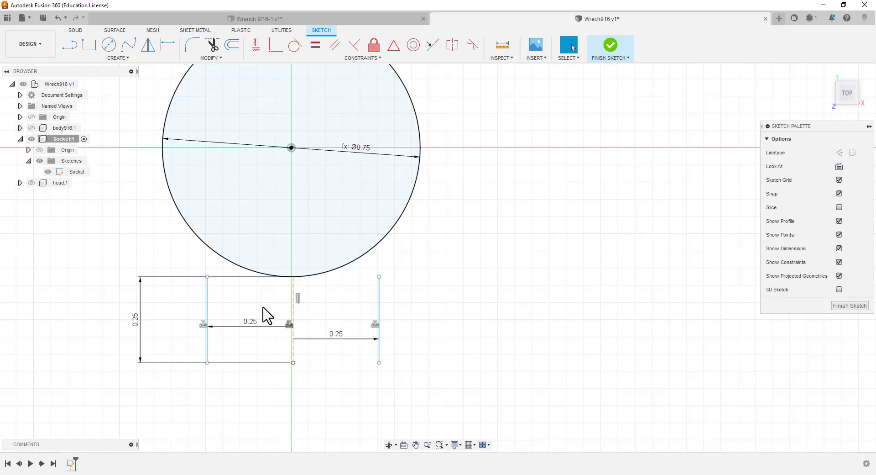
# Delete the central construction line and apply a Horizontal/Vertical constraint to both remaining offset lines
pyautogui.click(292, 335)
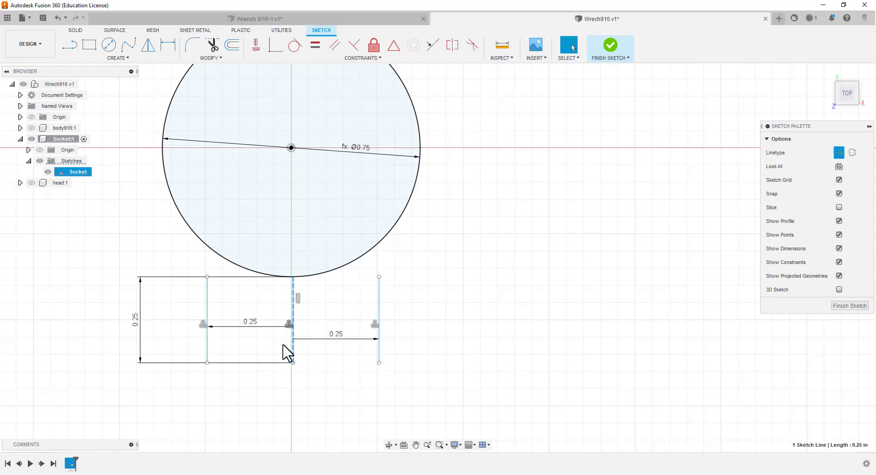
pyautogui.press('Delete')
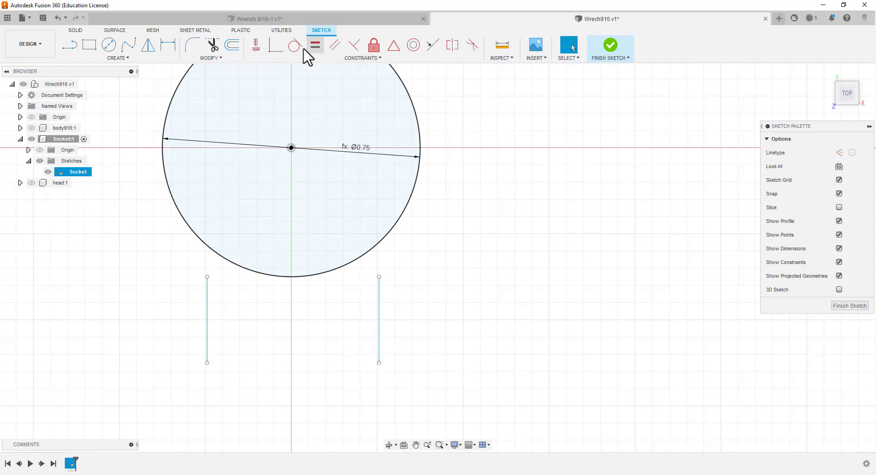
pyautogui.click(256, 45)
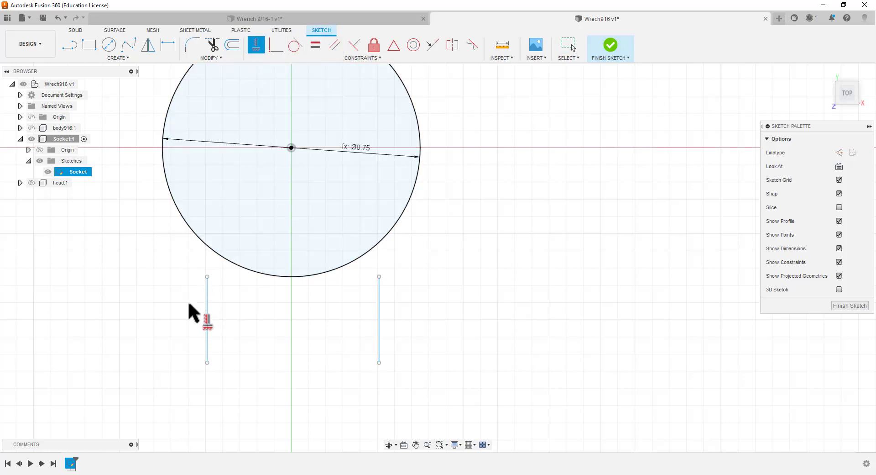
pyautogui.click(207, 320)
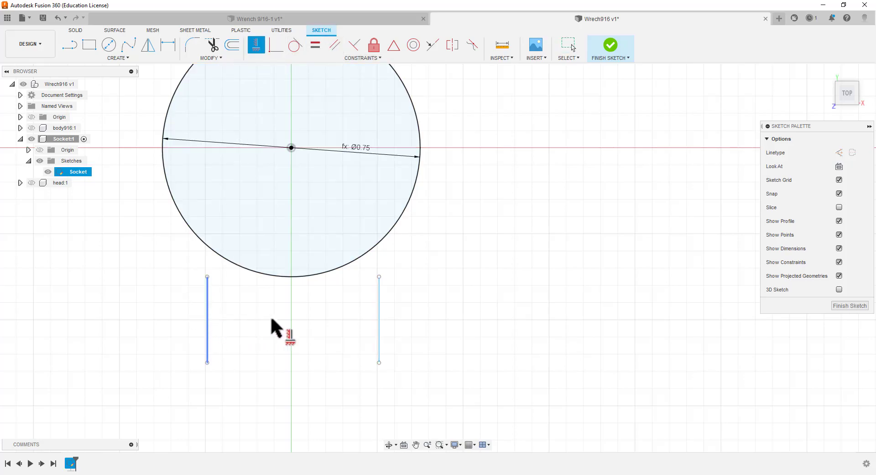
pyautogui.click(379, 337)
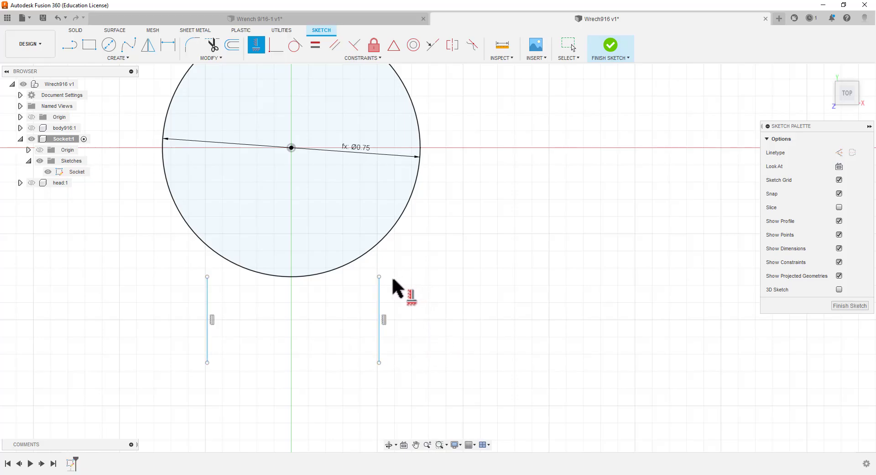
pyautogui.press('Escape')
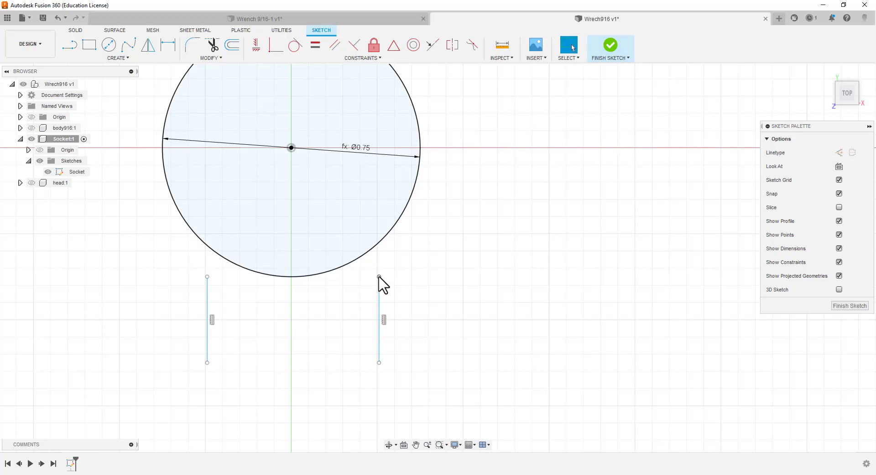
# Extend the upper ends of both vertical lines into the circle and trim off the portions inside it
pyautogui.moveTo(379, 276); pyautogui.dragTo(379, 224)
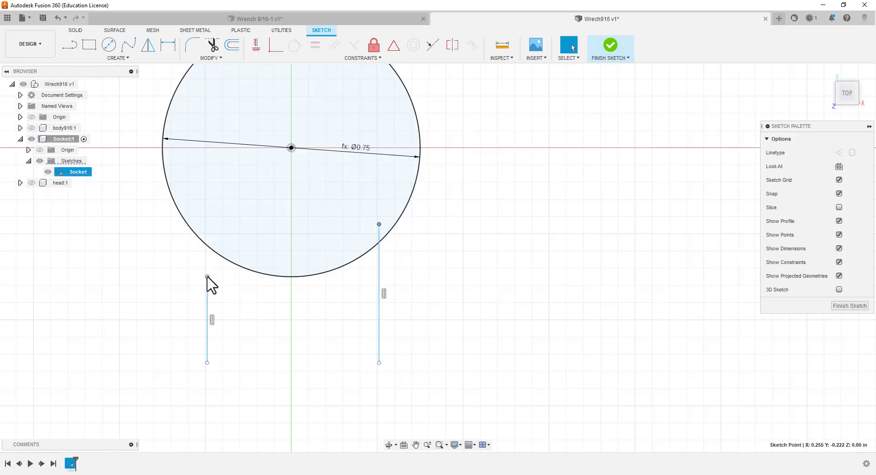
pyautogui.moveTo(207, 277); pyautogui.dragTo(208, 234)
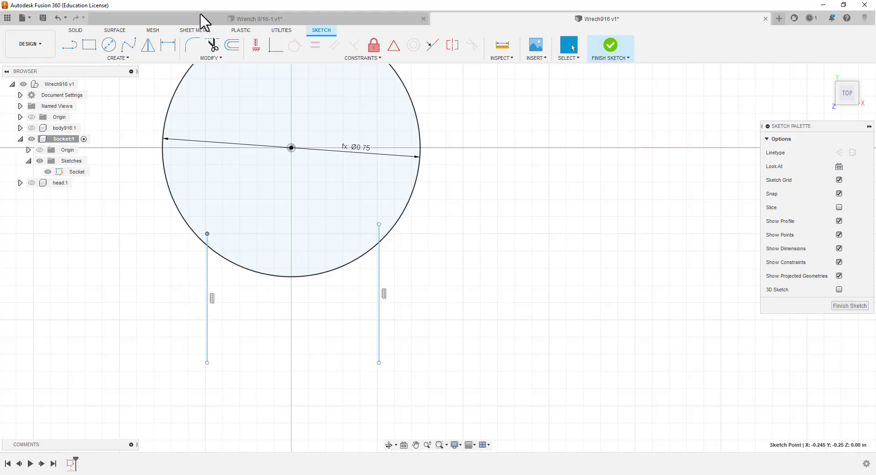
pyautogui.click(212, 45)
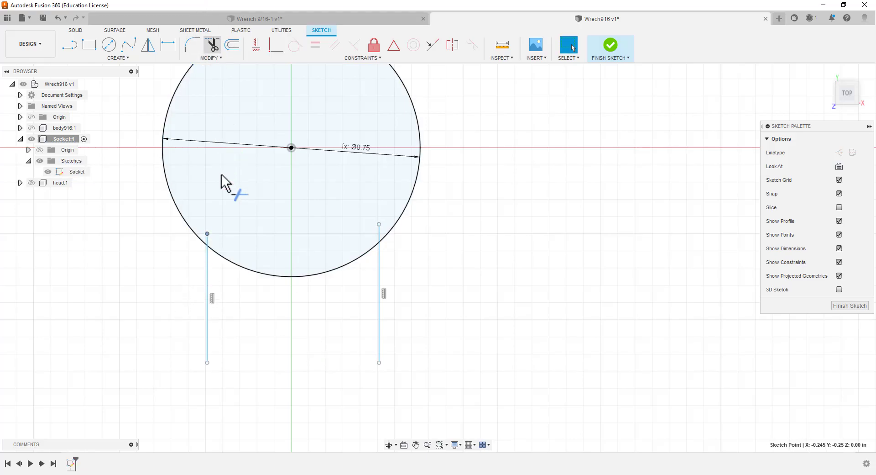
pyautogui.click(208, 239)
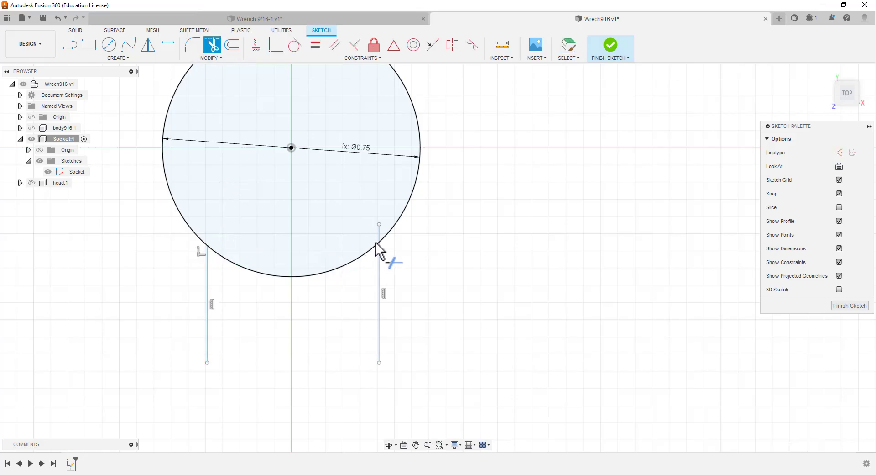
pyautogui.click(380, 233)
pyautogui.press('Escape')
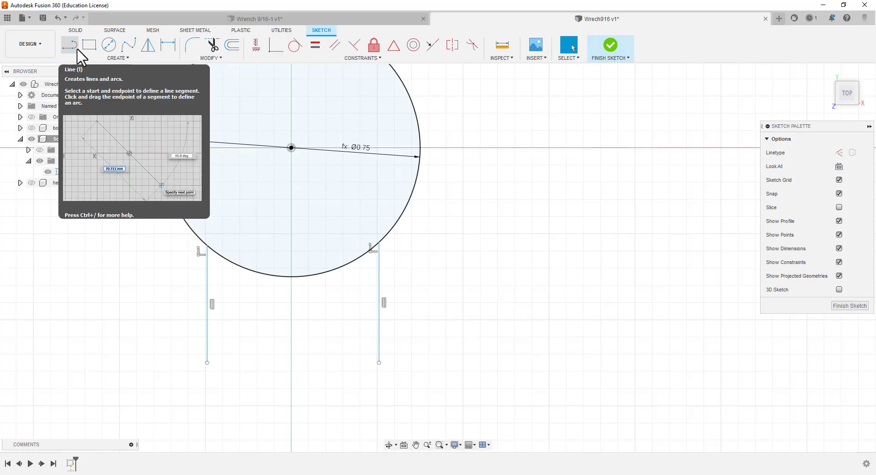
# Draw a line joining the lower endpoints of the two vertical lines to close the handle connection profile
pyautogui.press('l')
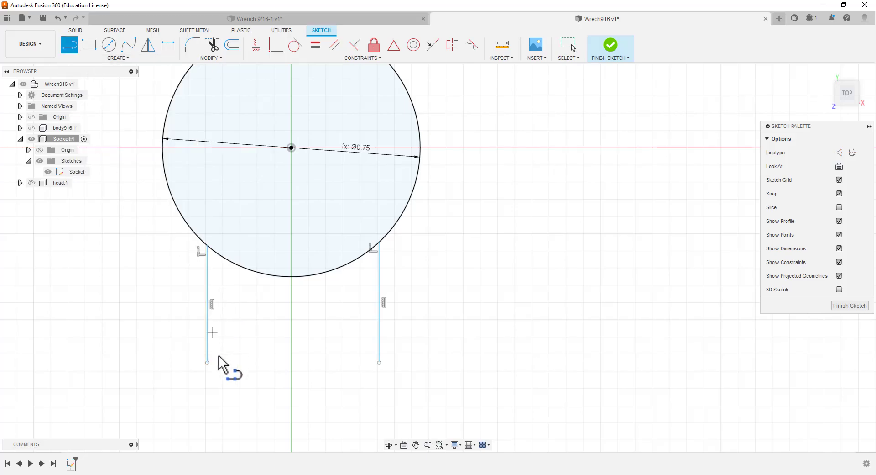
pyautogui.click(208, 363)
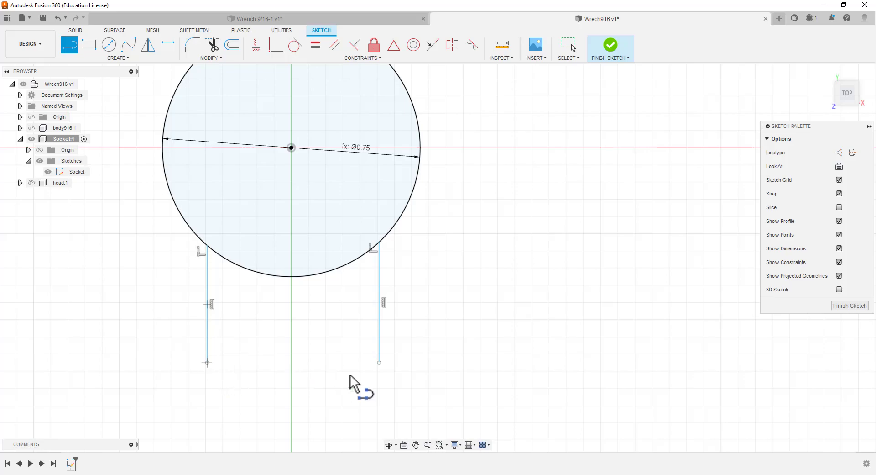
pyautogui.click(379, 363)
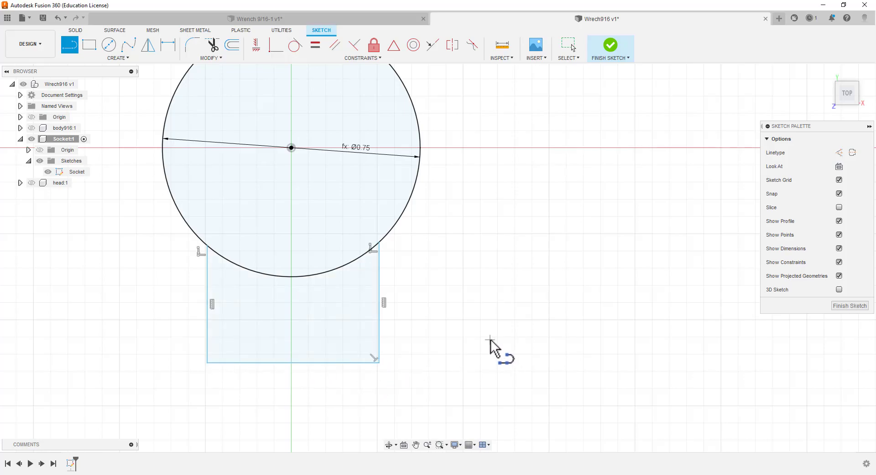
pyautogui.press('Escape')
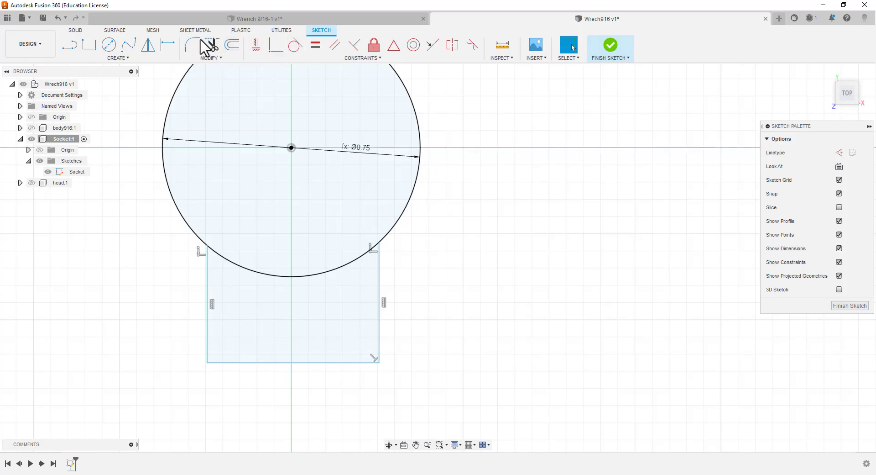
pyautogui.click(167, 46)
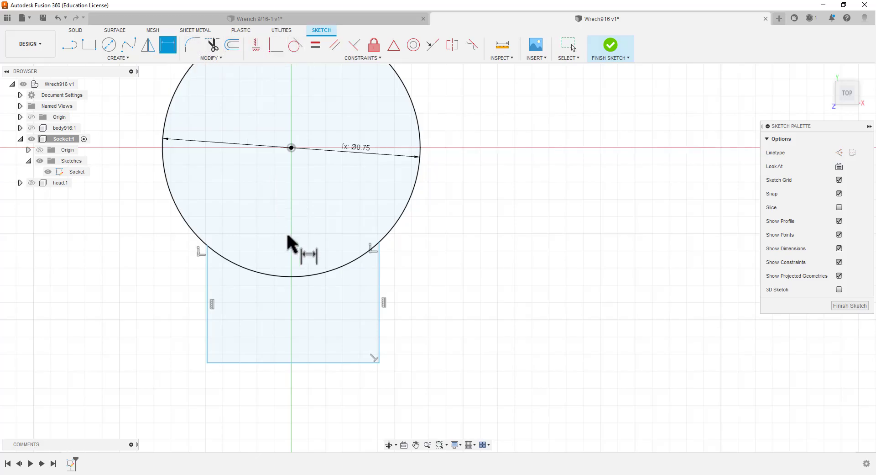
pyautogui.click(289, 274)
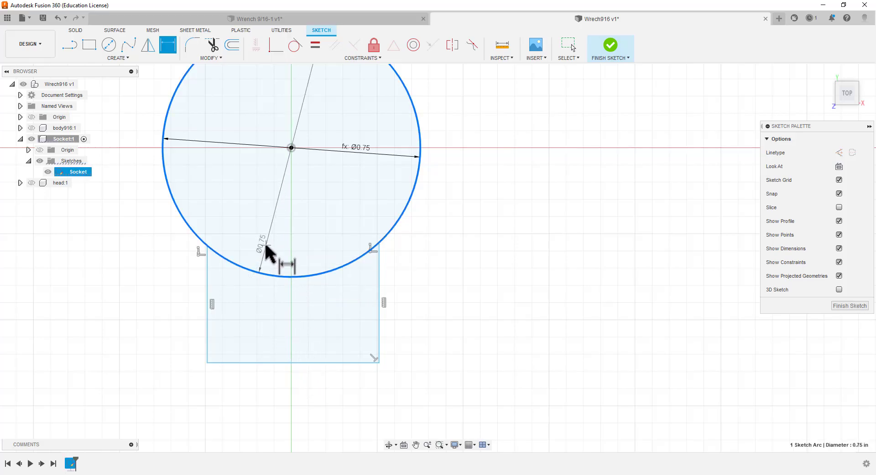
pyautogui.press('Escape')
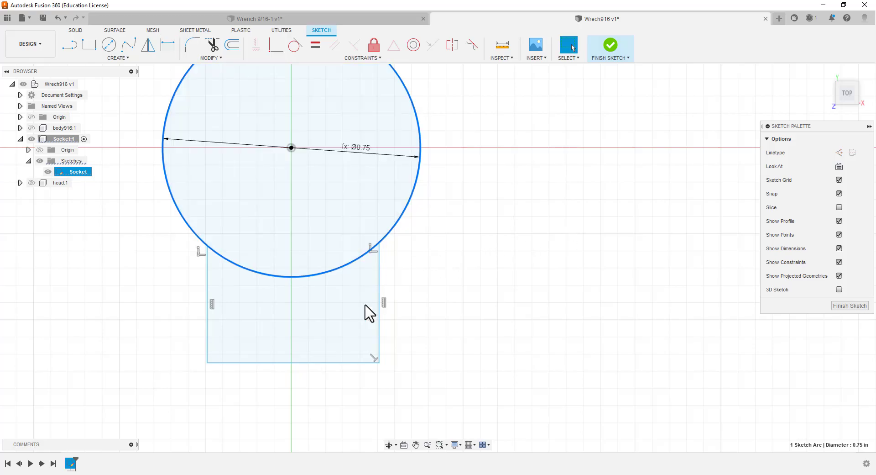
pyautogui.press('Escape')
pyautogui.click(164, 45)
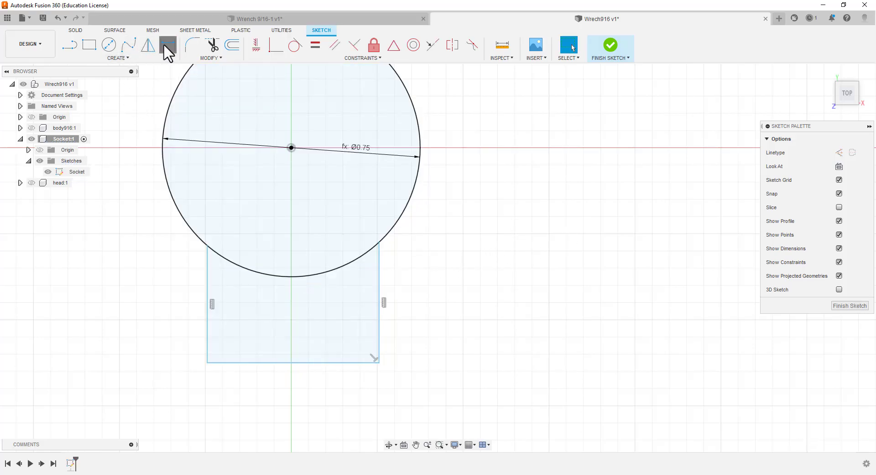
pyautogui.click(290, 362)
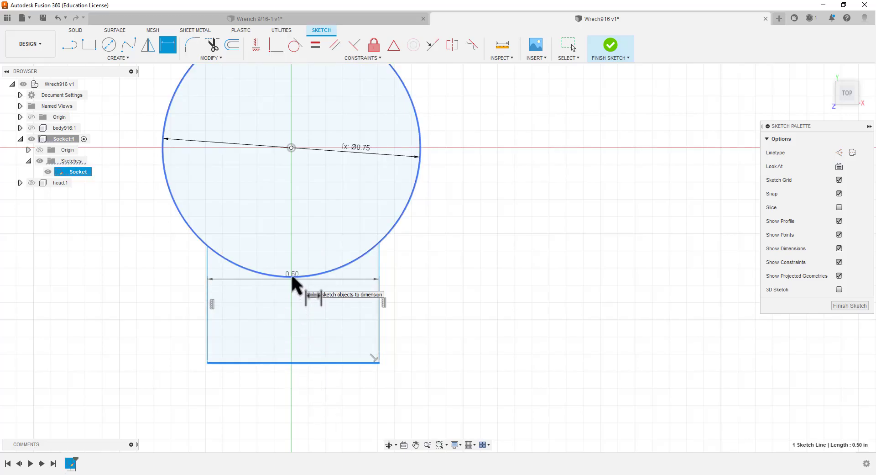
pyautogui.click(292, 275)
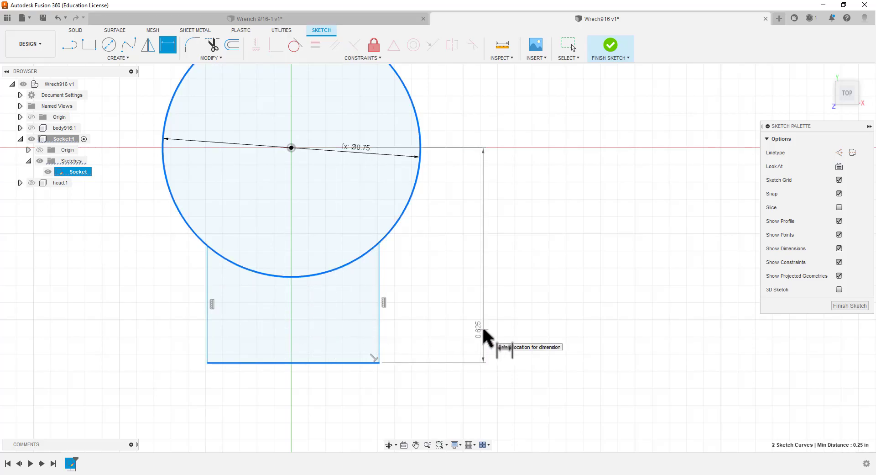
pyautogui.press('Escape')
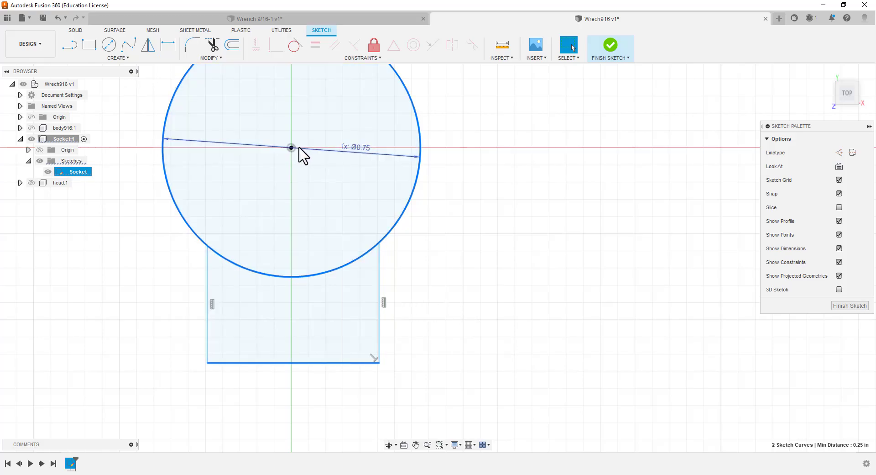
pyautogui.click(165, 97)
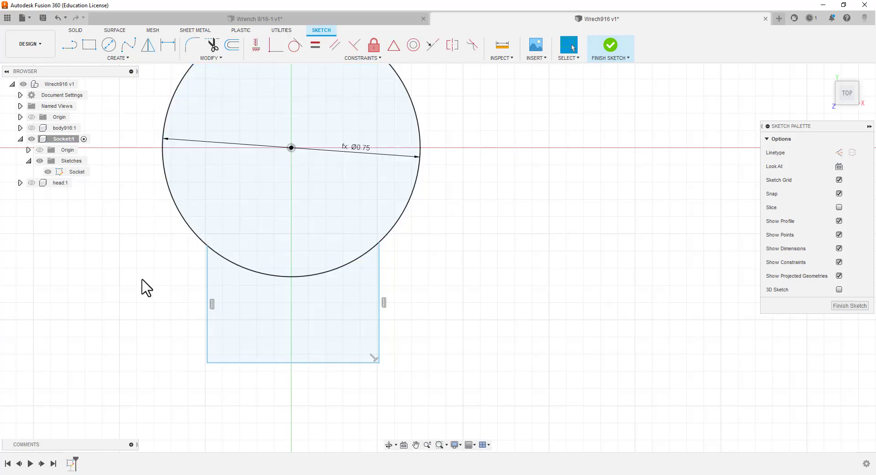
# Dimension the vertical distance between the circle's center and the lower line of the handle connection, accepting the proposed value
pyautogui.click(168, 45)
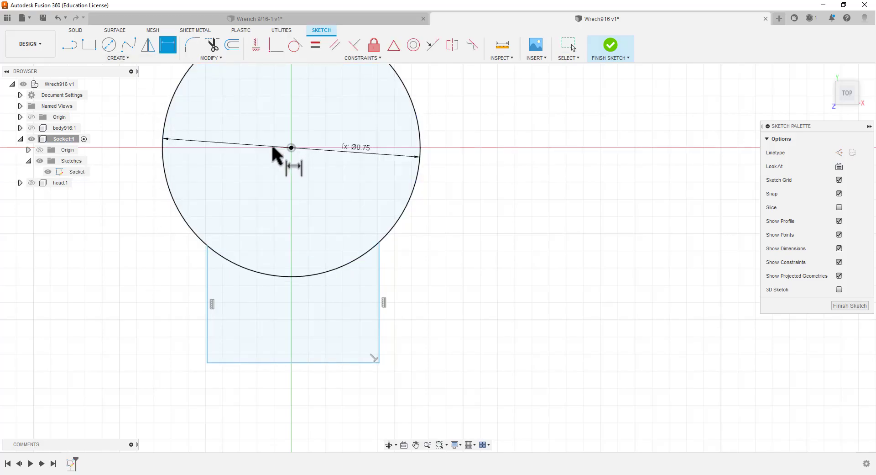
pyautogui.click(290, 362)
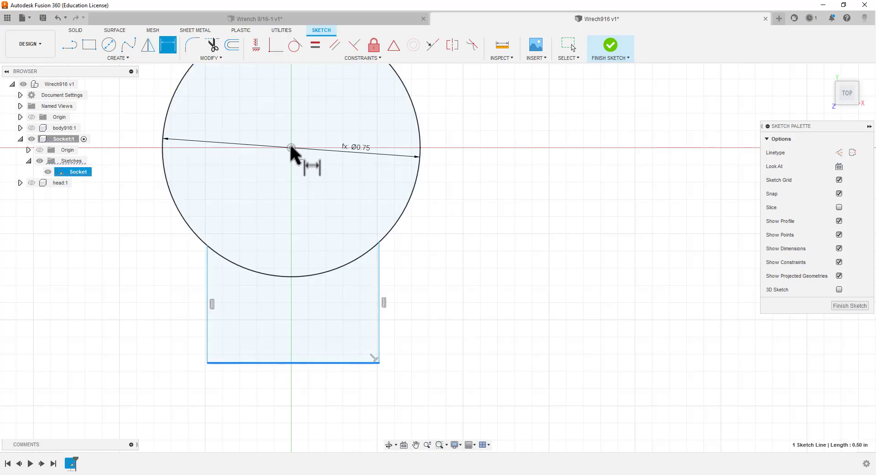
pyautogui.click(291, 148)
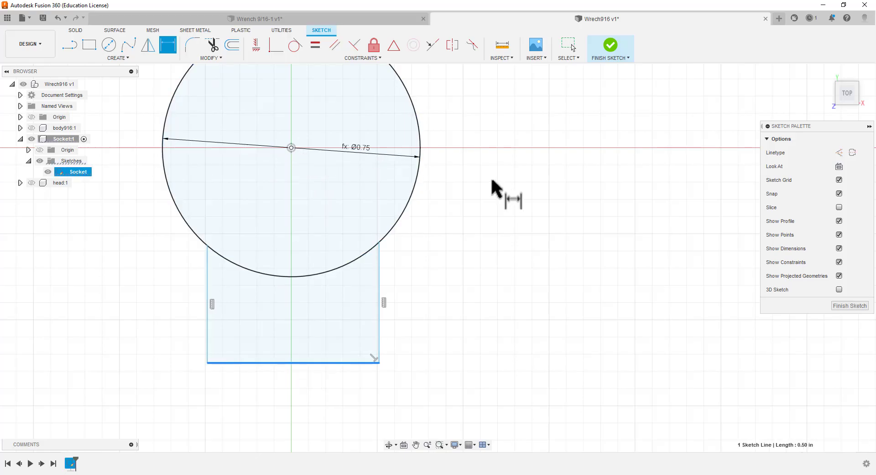
pyautogui.click(463, 165)
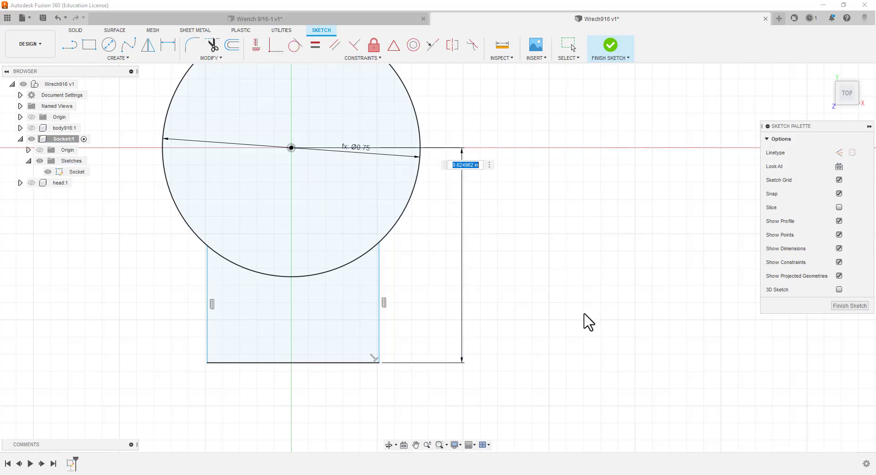
pyautogui.press('Return')
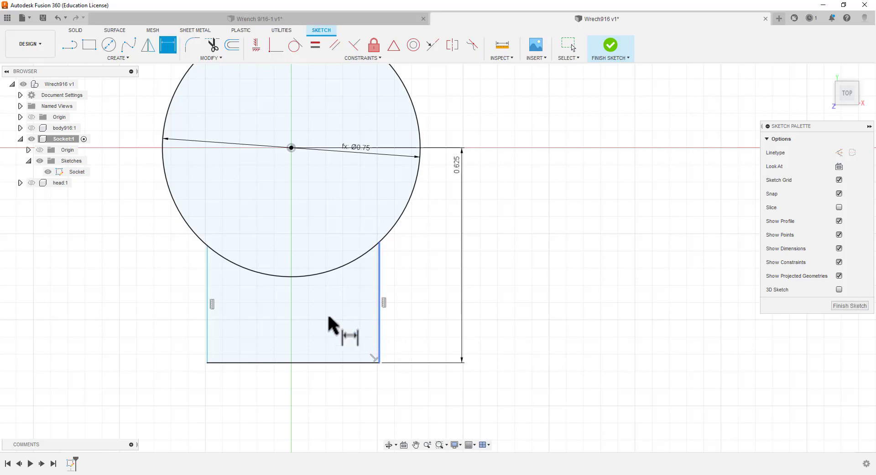
pyautogui.press('Escape')
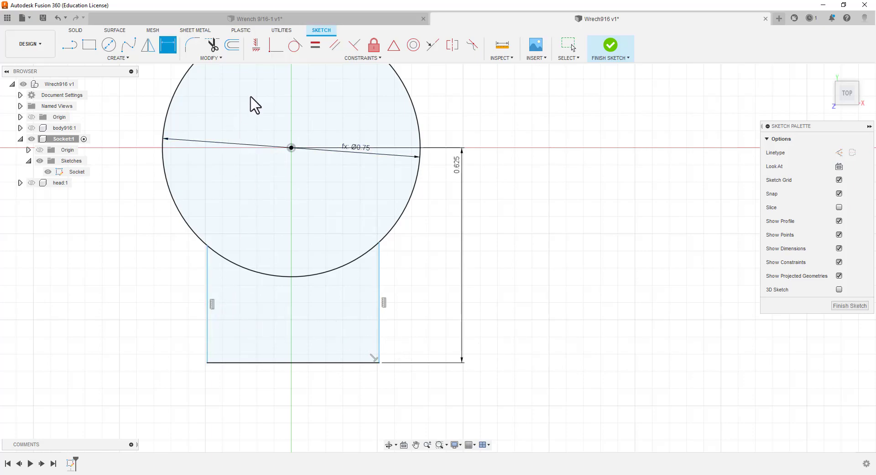
# Apply an Equal constraint to the two vertical lines of the handle connection and finish the sketch
pyautogui.click(317, 44)
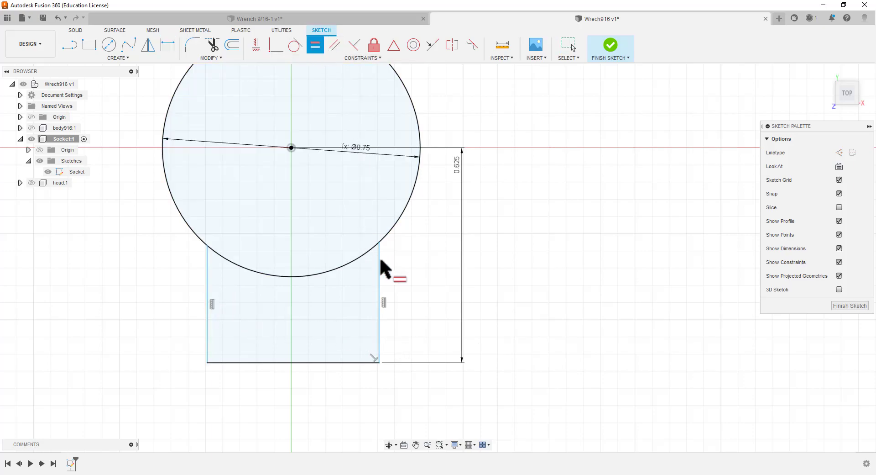
pyautogui.click(379, 259)
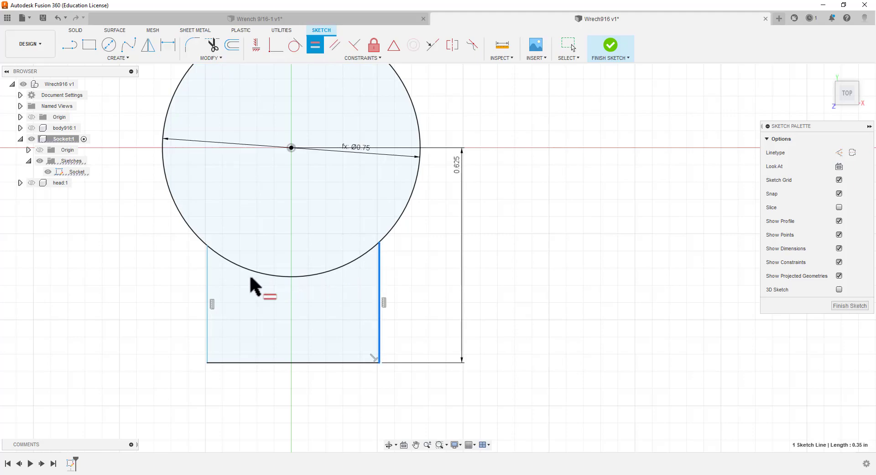
pyautogui.click(206, 279)
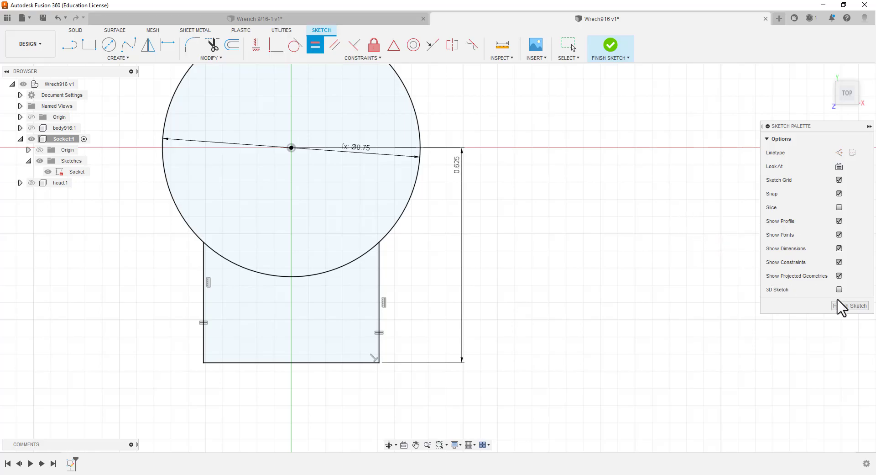
pyautogui.click(849, 306)
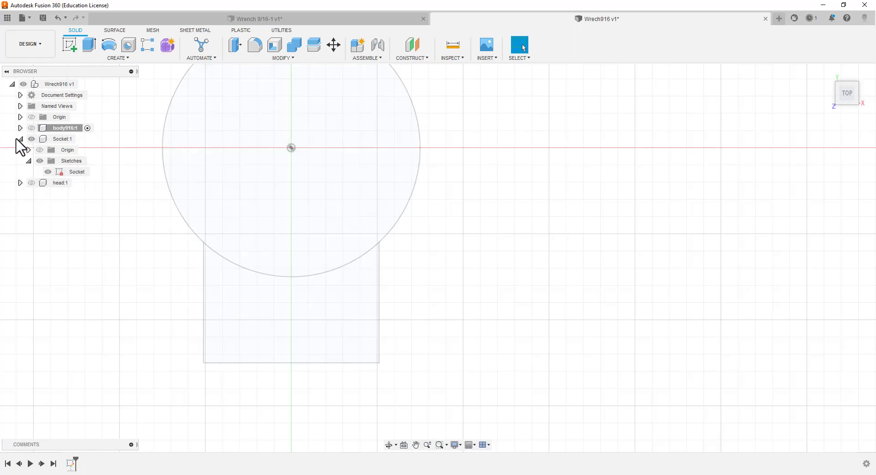
# Make the Socket component the active component instead of body916
pyautogui.click(81, 139)
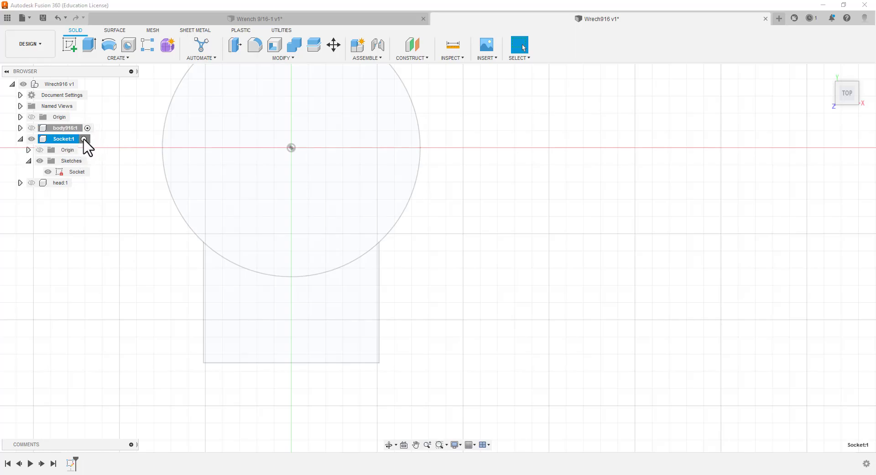
pyautogui.click(84, 139)
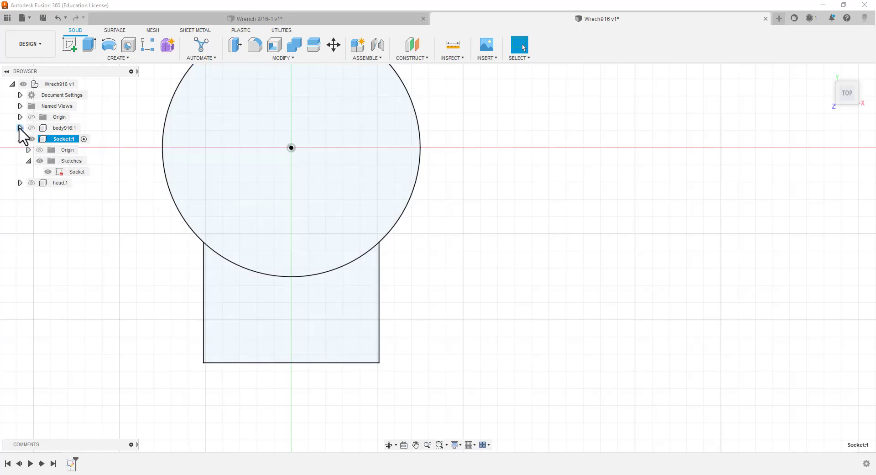
pyautogui.click(20, 128)
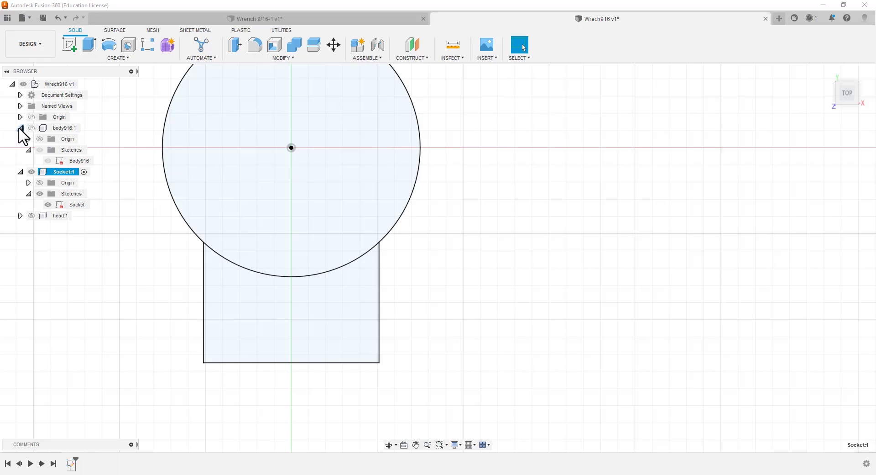
pyautogui.click(20, 128)
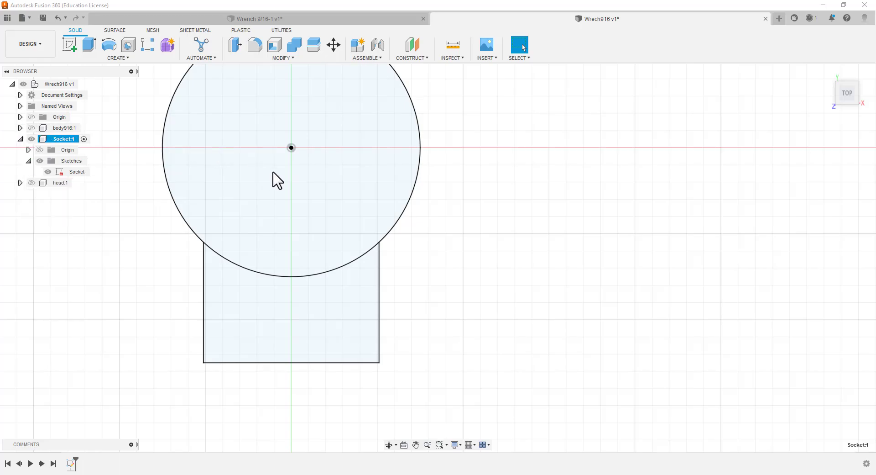
# Extrude the circular profile of the Socket sketch using the user parameter sockh916 as the distance
pyautogui.scroll(2, 544, 264)
pyautogui.scroll(-2, 468, 308)
pyautogui.scroll(-2, 465, 307)
pyautogui.scroll(-1, 426, 313)
pyautogui.scroll(-1, 225, 346)
pyautogui.scroll(3, 225, 346)
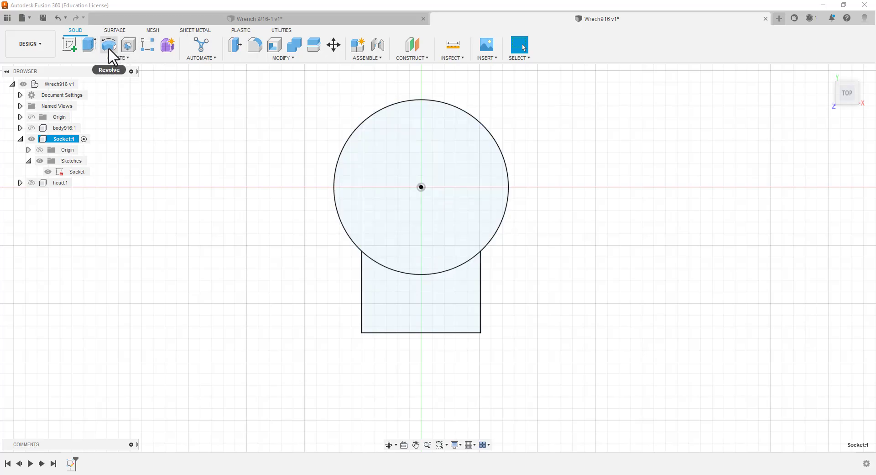
pyautogui.click(89, 48)
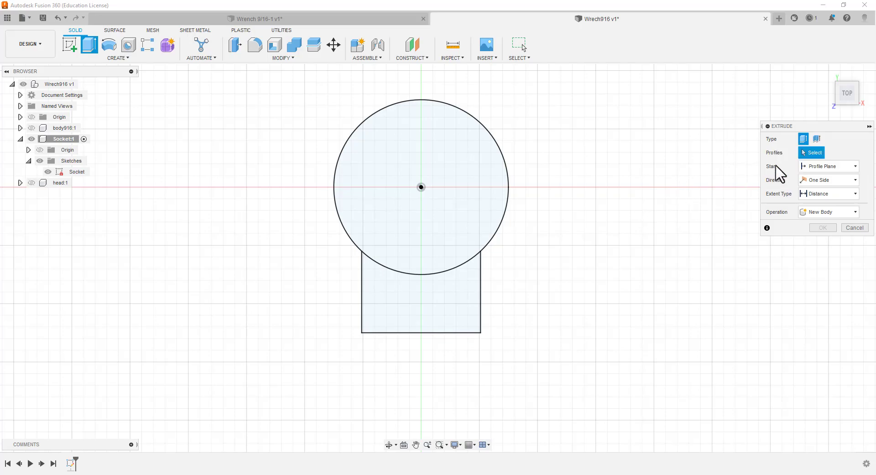
pyautogui.click(420, 156)
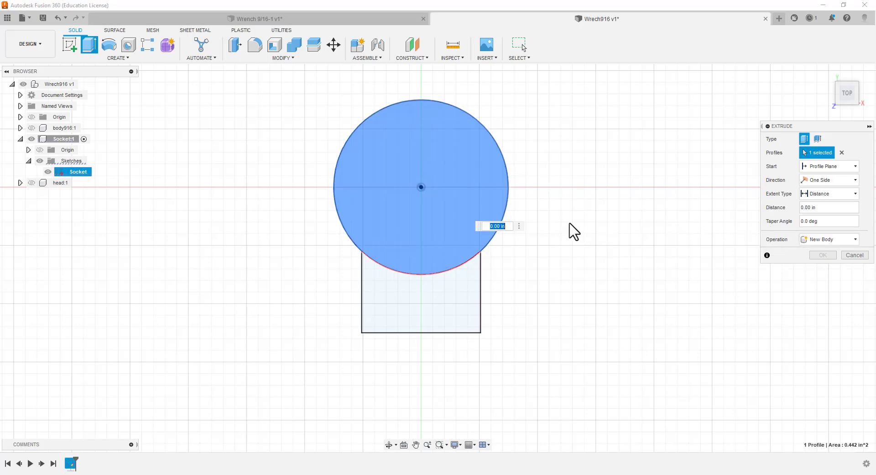
pyautogui.press('BackSpace')
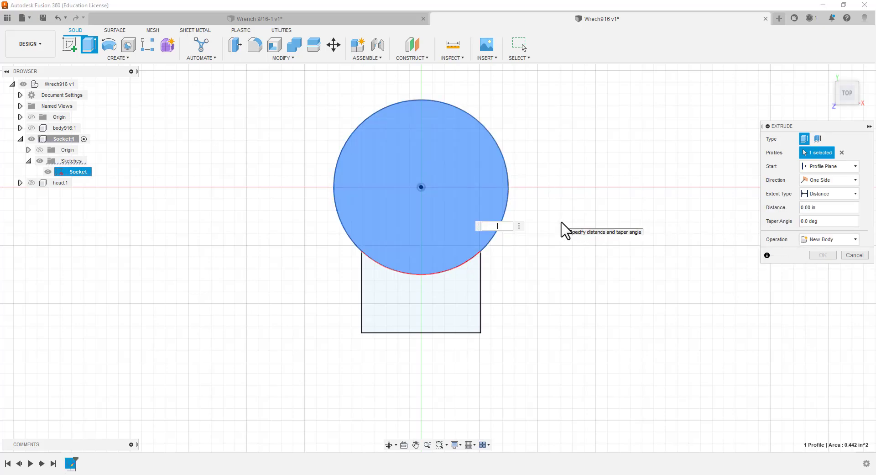
pyautogui.write('c')
pyautogui.press('BackSpace')
pyautogui.write('s')
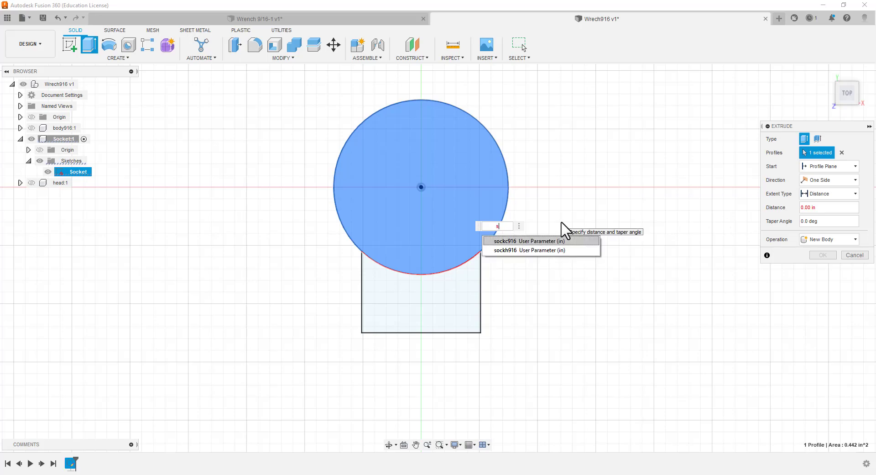
pyautogui.press('BackSpace')
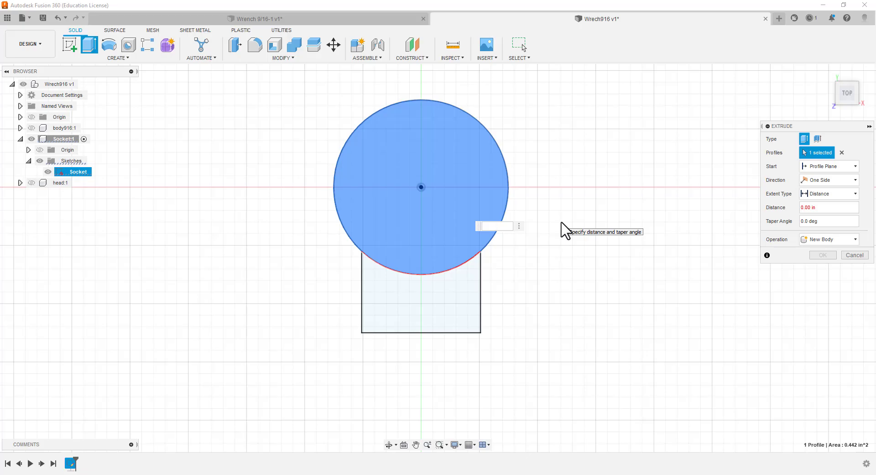
pyautogui.write('so')
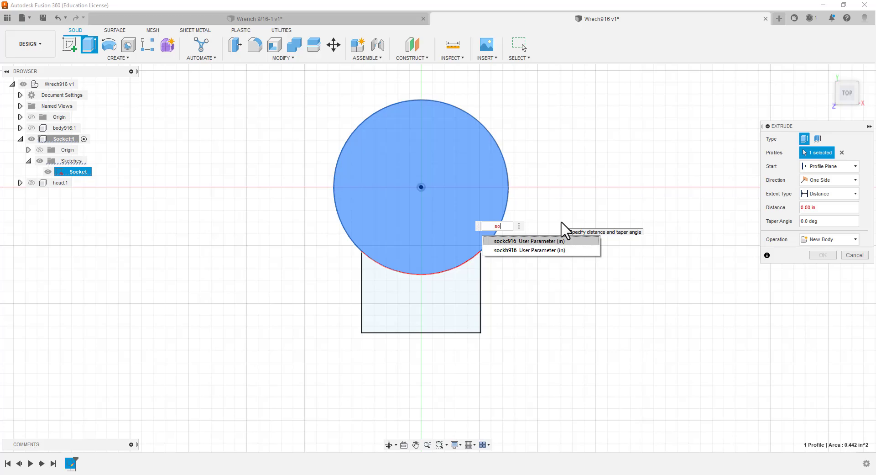
pyautogui.click(528, 253)
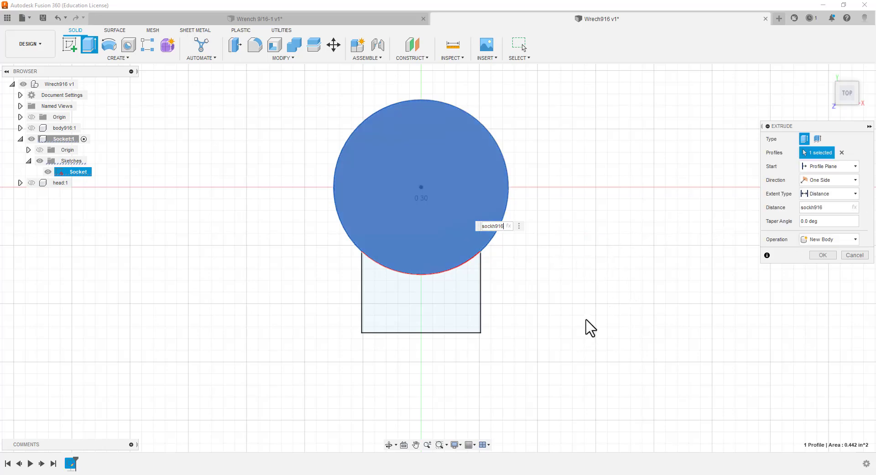
pyautogui.press('Return')
# Set the circle's extrusion to Symmetric with whole-length measurement and create it as a new body
pyautogui.keyDown('shift'); pyautogui.moveTo(589, 328); pyautogui.dragTo(511, 251, button='middle'); pyautogui.keyUp('shift')
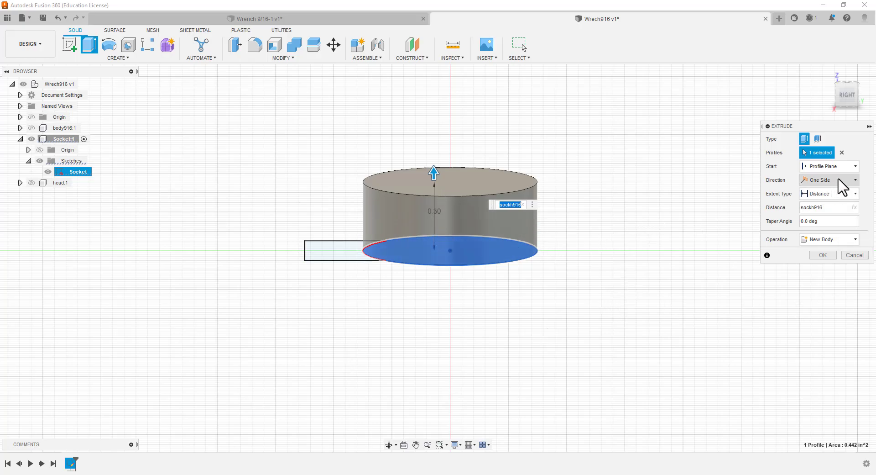
pyautogui.click(856, 180)
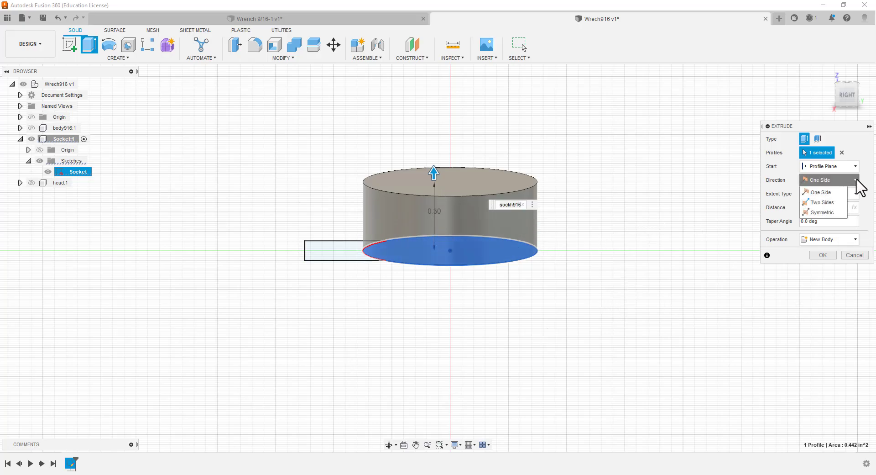
pyautogui.click(834, 213)
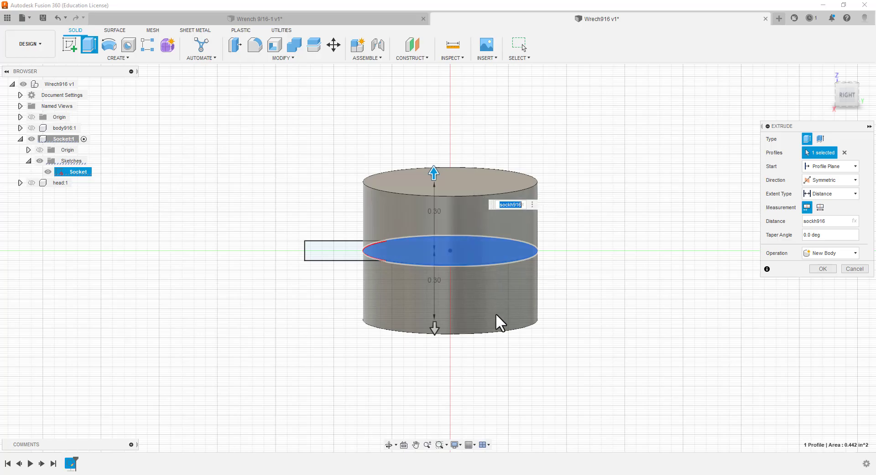
pyautogui.click(820, 206)
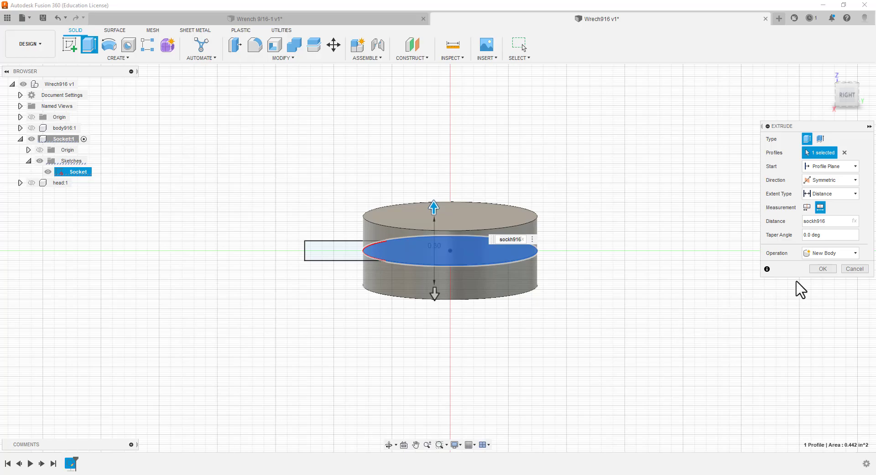
pyautogui.click(823, 270)
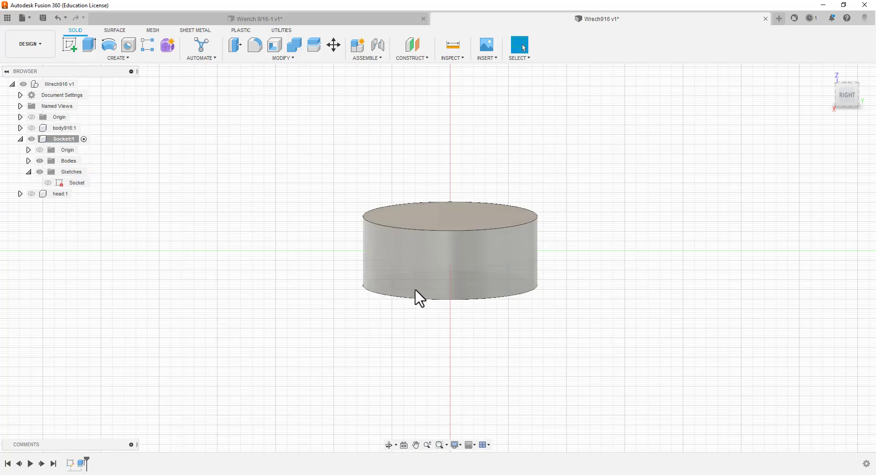
# Rename the extruded cylinder body in the Socket component as Socketb
pyautogui.click(29, 161)
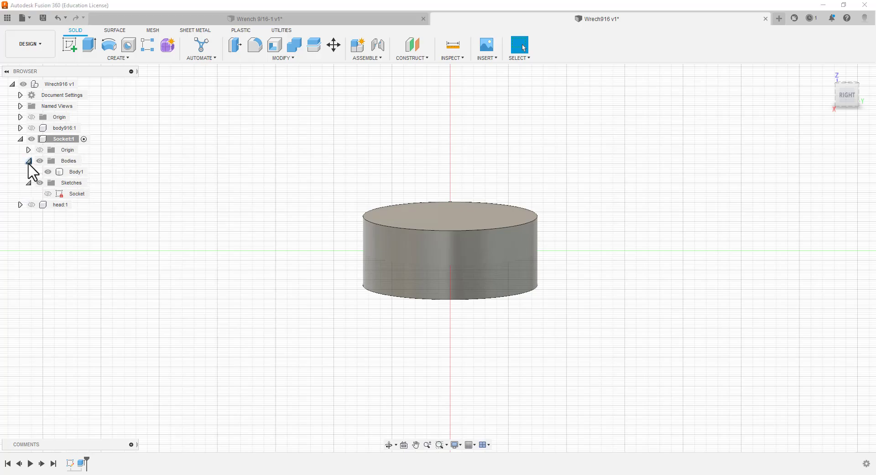
pyautogui.click(74, 173)
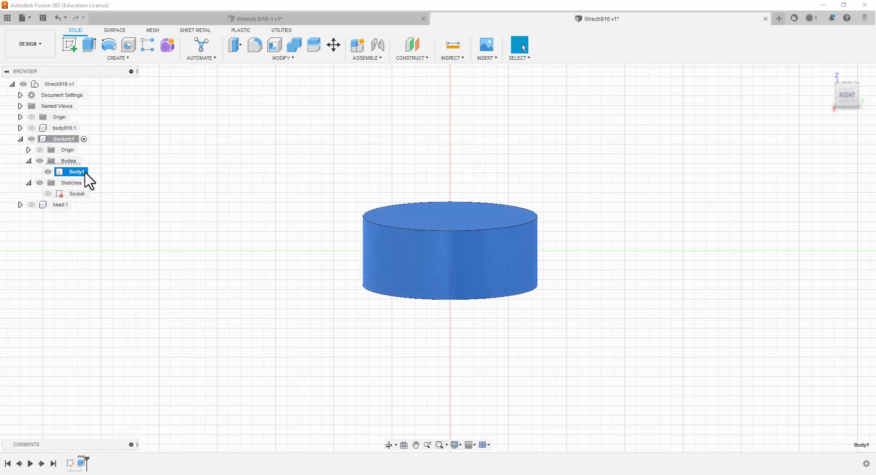
pyautogui.click(86, 173)
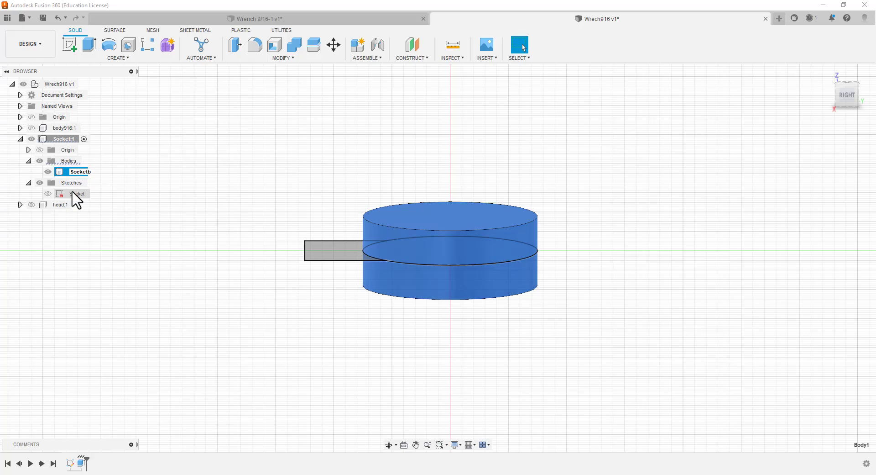
pyautogui.click(207, 189)
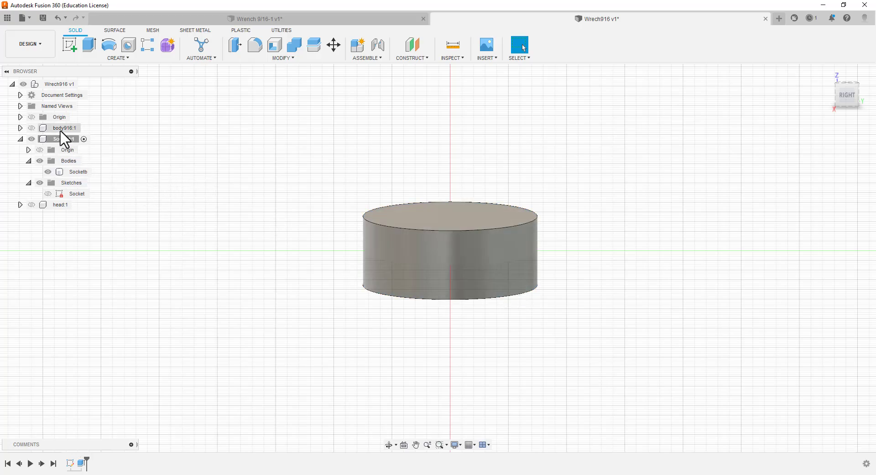
# Make the Socket sketch visible alongside the Socketb cylinder so its rectangular handle profile can be selected
pyautogui.click(412, 259)
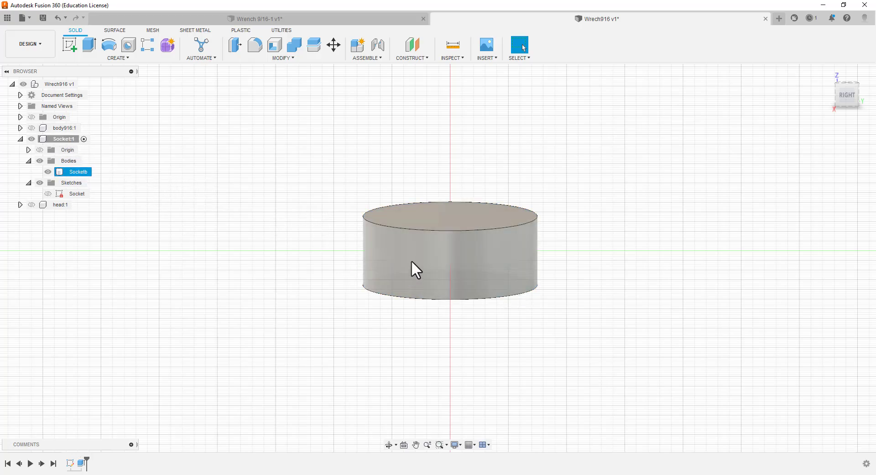
pyautogui.click(47, 195)
pyautogui.click(48, 193)
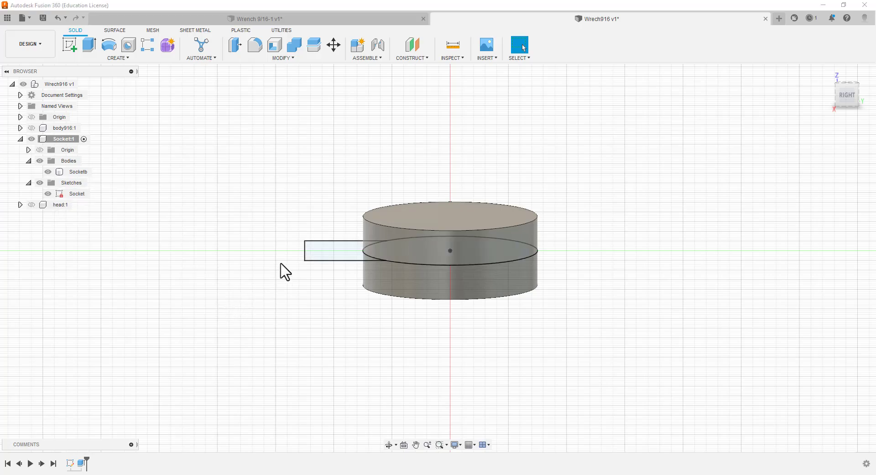
pyautogui.keyDown('shift'); pyautogui.moveTo(270, 285); pyautogui.dragTo(265, 323, button='middle'); pyautogui.keyUp('shift')
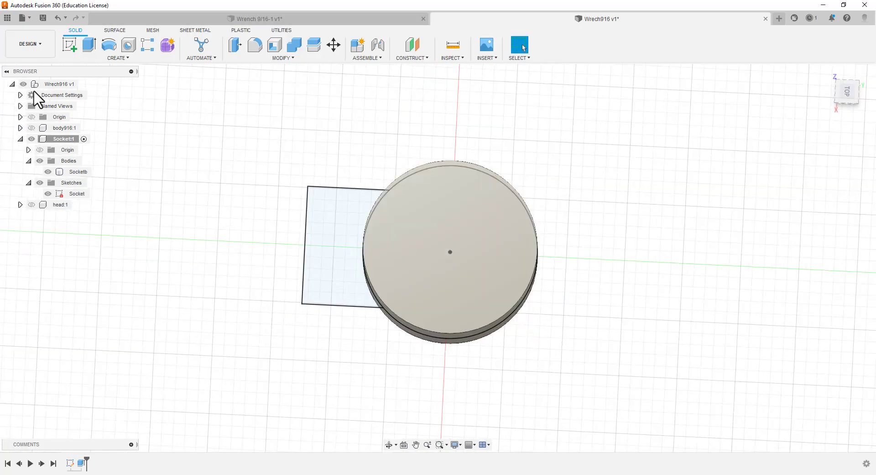
# Extrude the Socket sketch's handle profile symmetrically with a whole length of 0.25 in, joining it to the cylinder
pyautogui.click(90, 45)
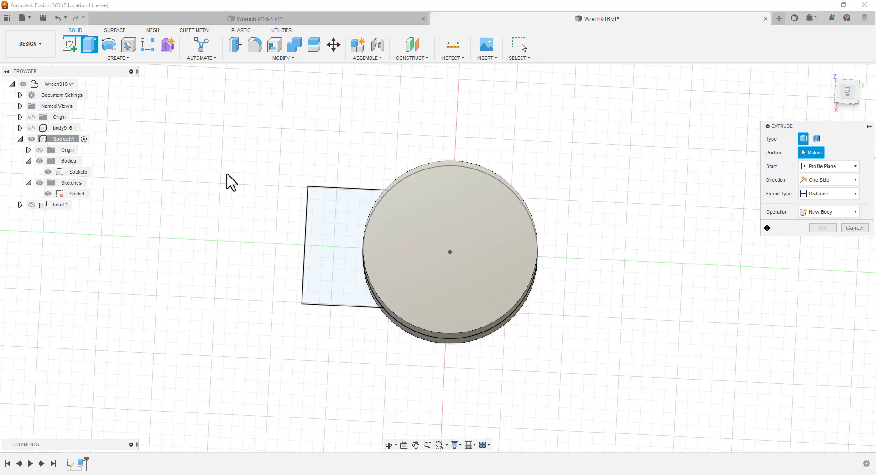
pyautogui.click(848, 92)
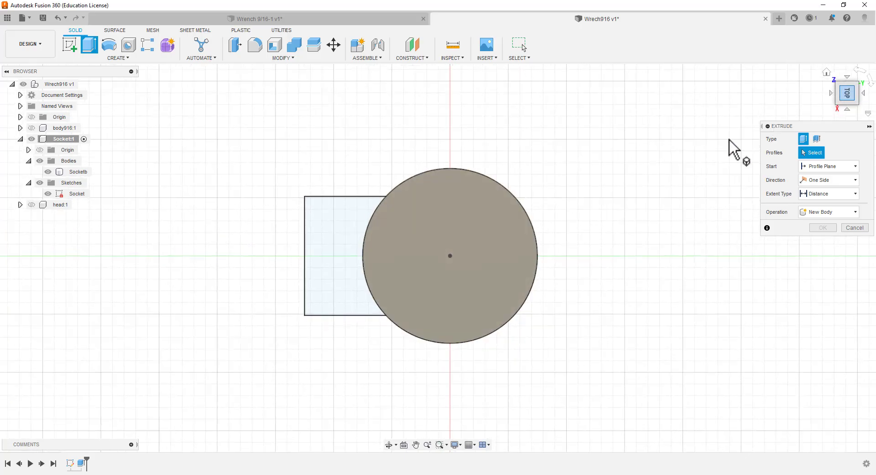
pyautogui.click(336, 234)
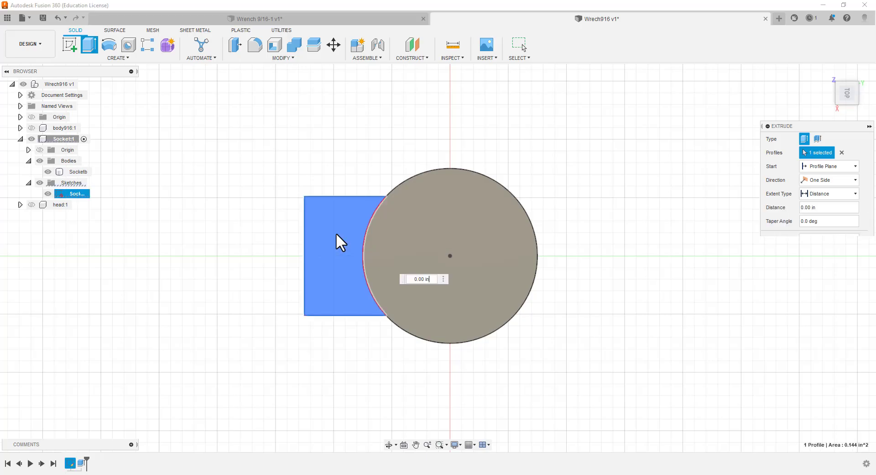
pyautogui.click(853, 181)
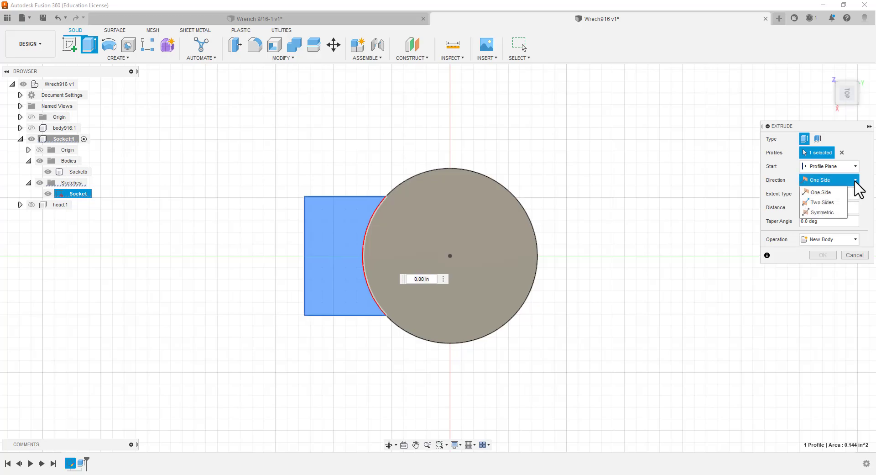
pyautogui.click(828, 213)
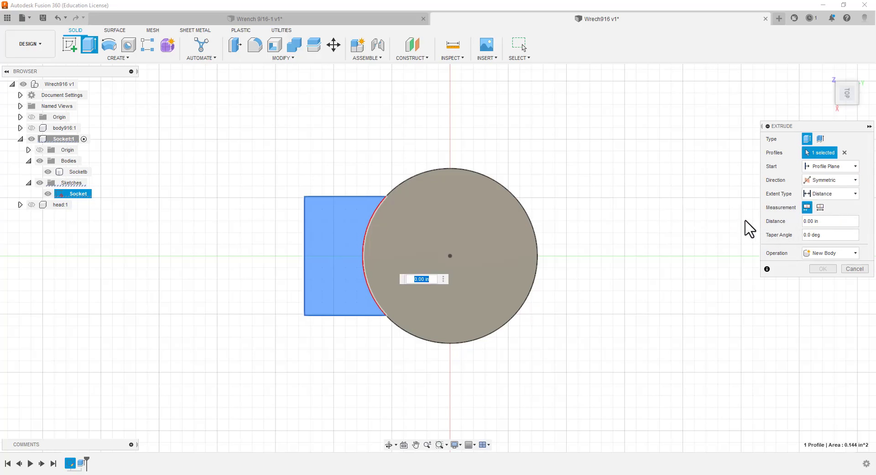
pyautogui.click(820, 207)
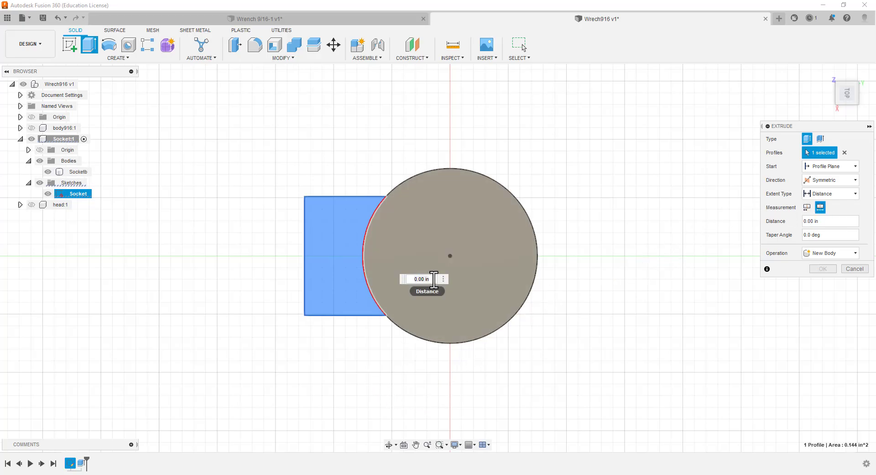
pyautogui.press('BackSpace')
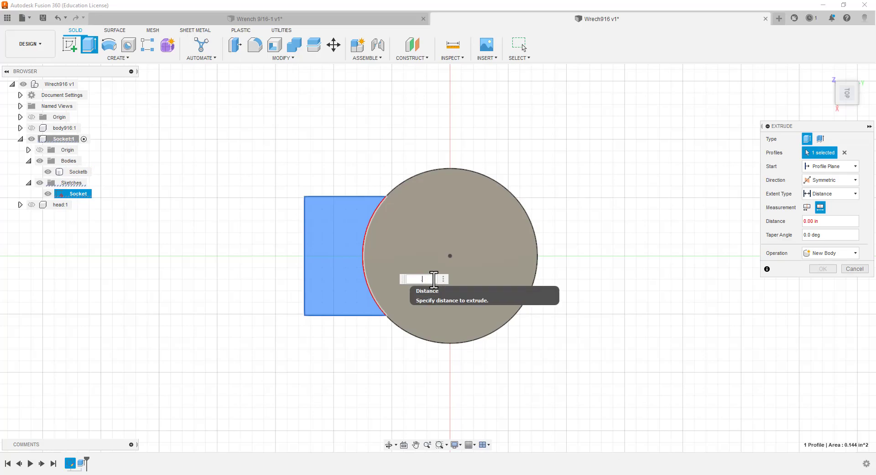
pyautogui.press('Return')
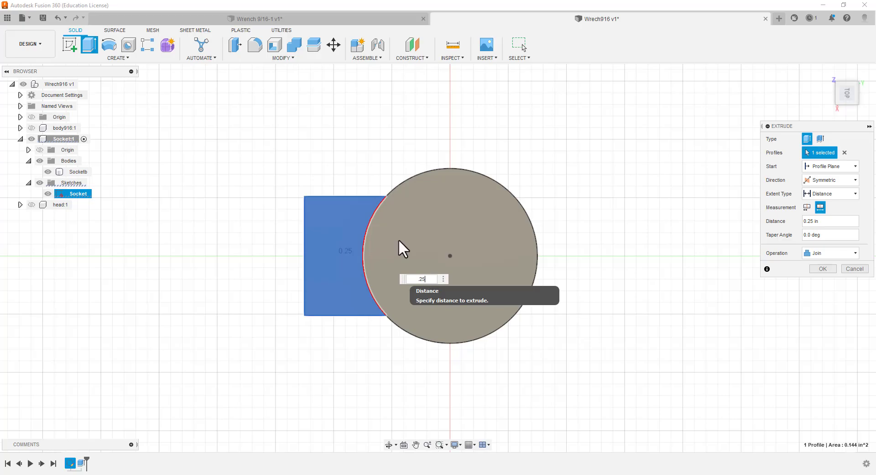
pyautogui.keyDown('shift'); pyautogui.moveTo(370, 404); pyautogui.dragTo(371, 341, button='middle'); pyautogui.keyUp('shift')
pyautogui.keyDown('shift'); pyautogui.moveTo(373, 331); pyautogui.dragTo(365, 333, button='middle'); pyautogui.keyUp('shift')
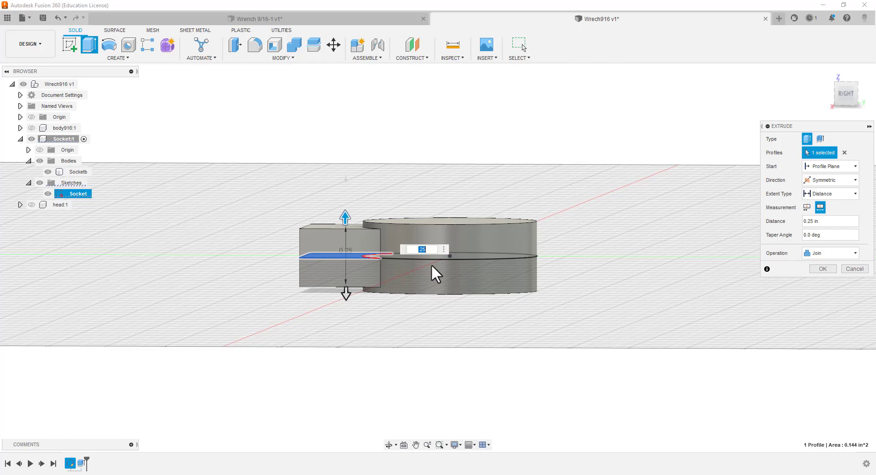
pyautogui.click(829, 267)
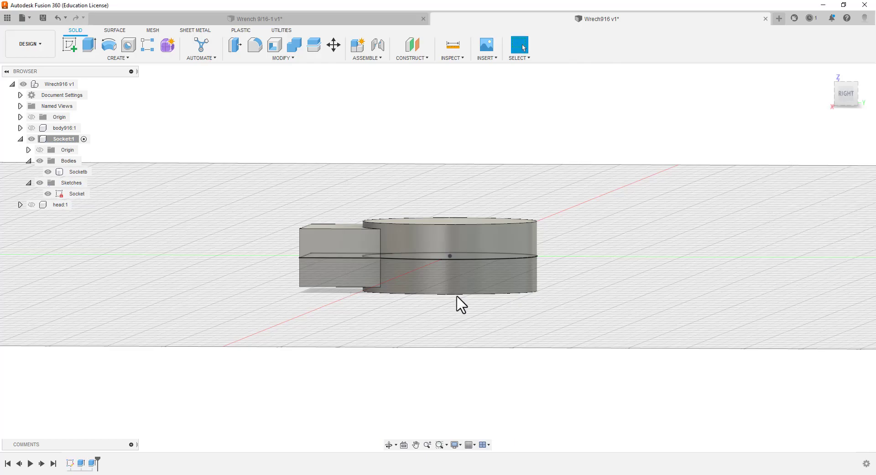
# Orient the model to the top view with the handle pointing straight down
pyautogui.keyDown('shift'); pyautogui.moveTo(314, 305); pyautogui.dragTo(335, 365, button='middle'); pyautogui.keyUp('shift')
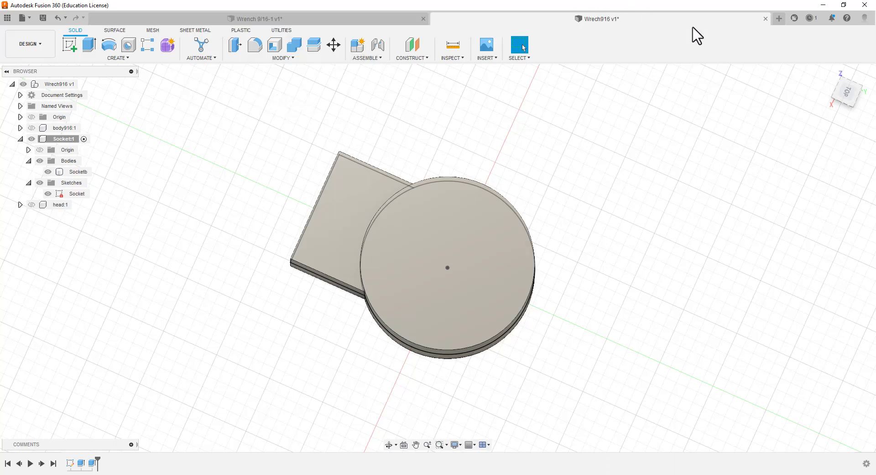
pyautogui.click(849, 93)
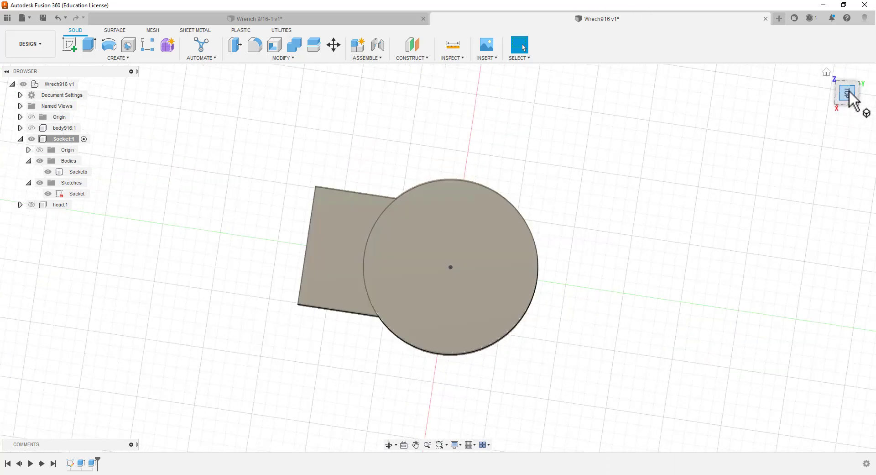
pyautogui.click(854, 70)
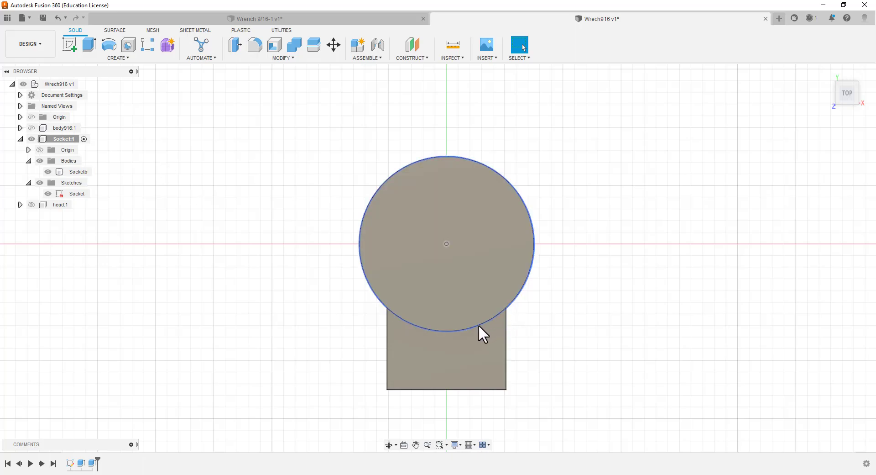
pyautogui.click(115, 58)
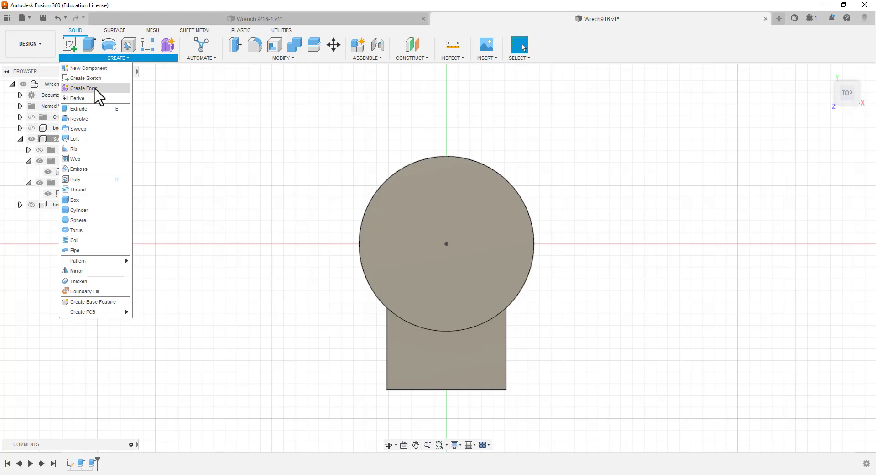
pyautogui.click(283, 58)
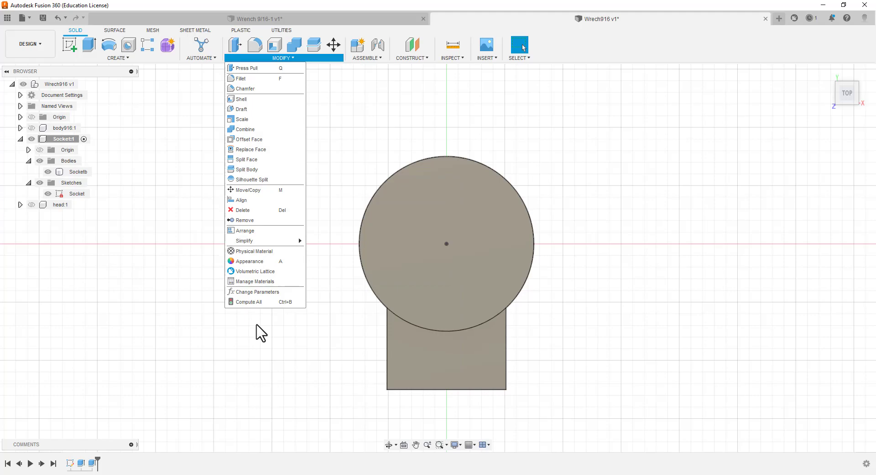
pyautogui.click(112, 58)
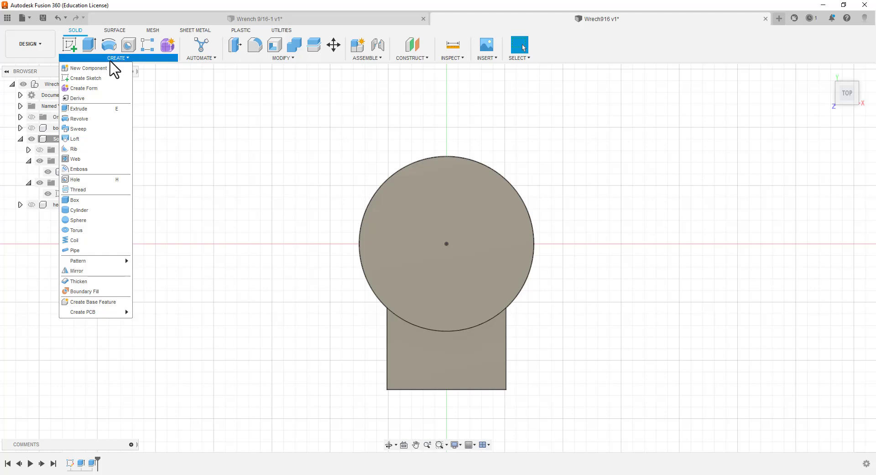
pyautogui.click(218, 174)
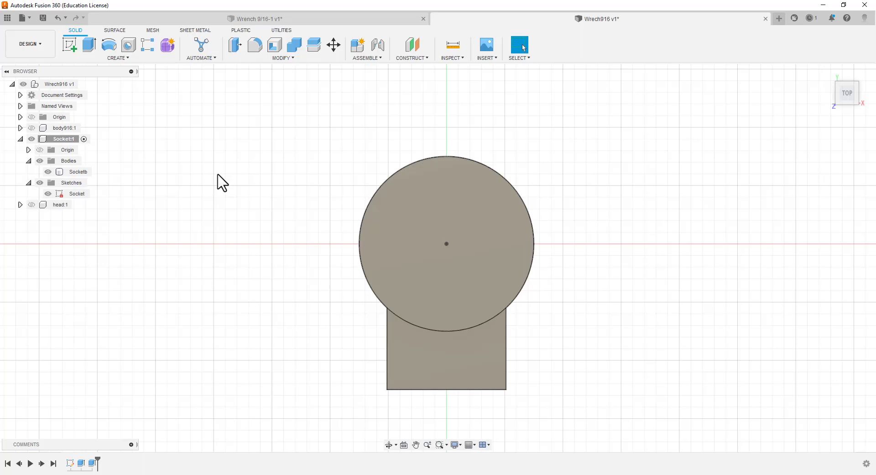
pyautogui.press('s')
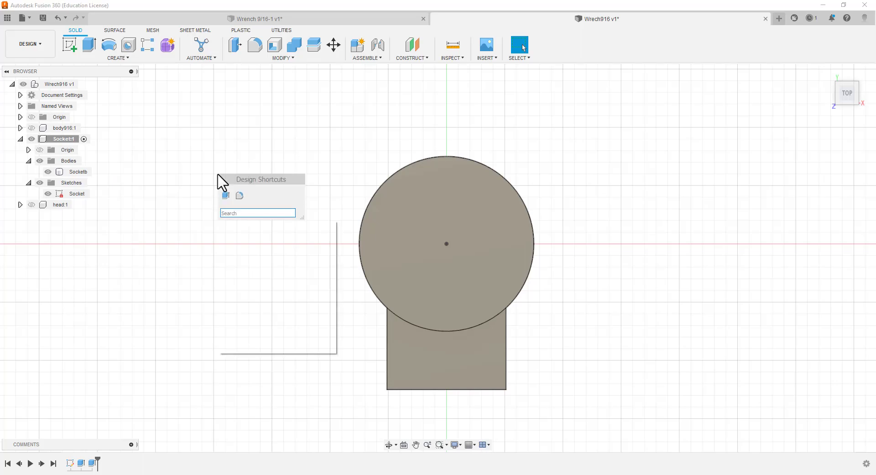
pyautogui.write('p')
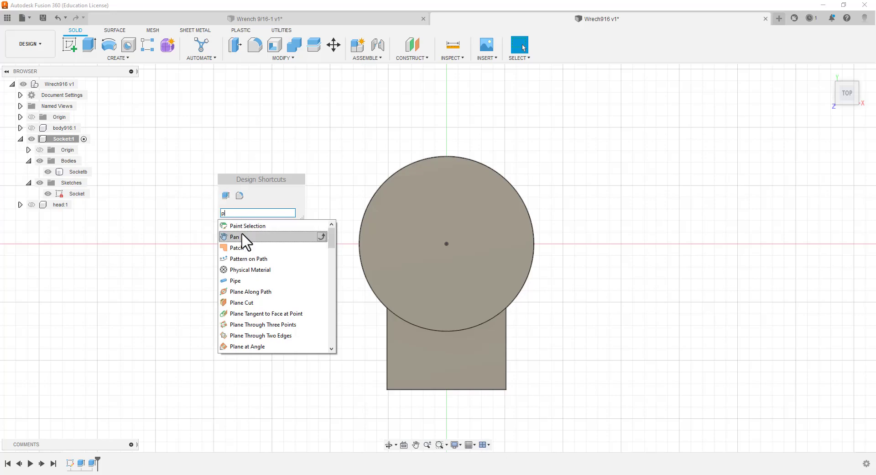
pyautogui.write('o')
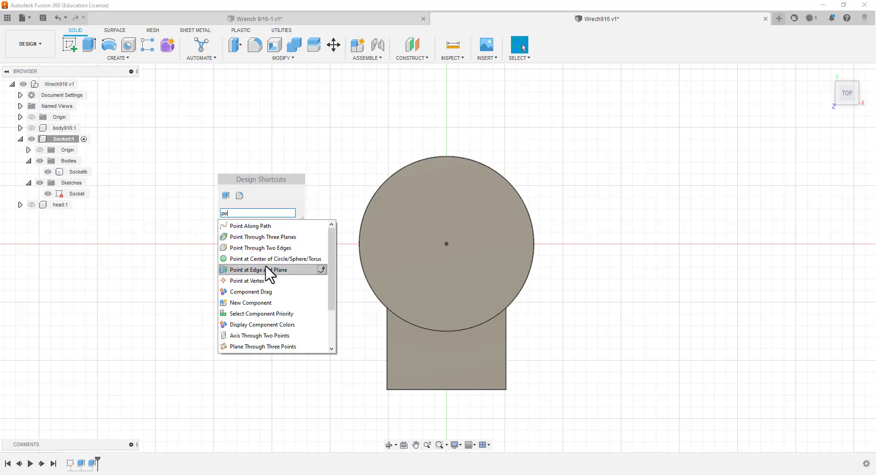
pyautogui.scroll(-2, 258, 305)
pyautogui.scroll(2, 258, 305)
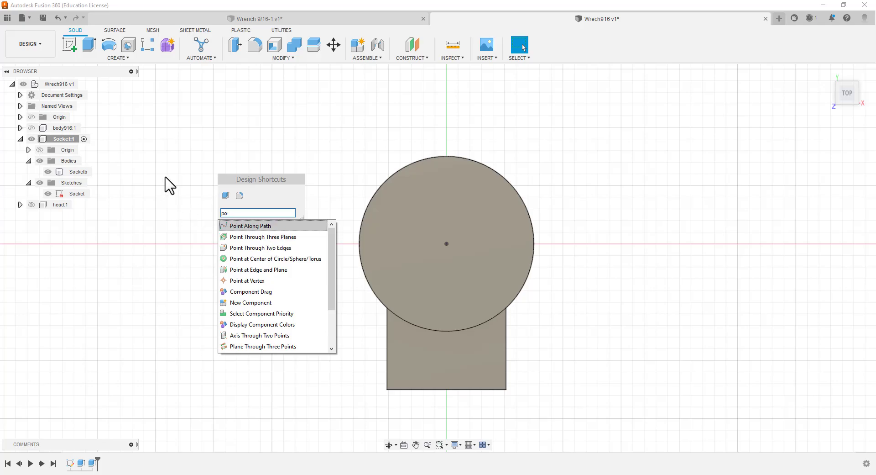
pyautogui.press('Escape')
pyautogui.press('Escape')
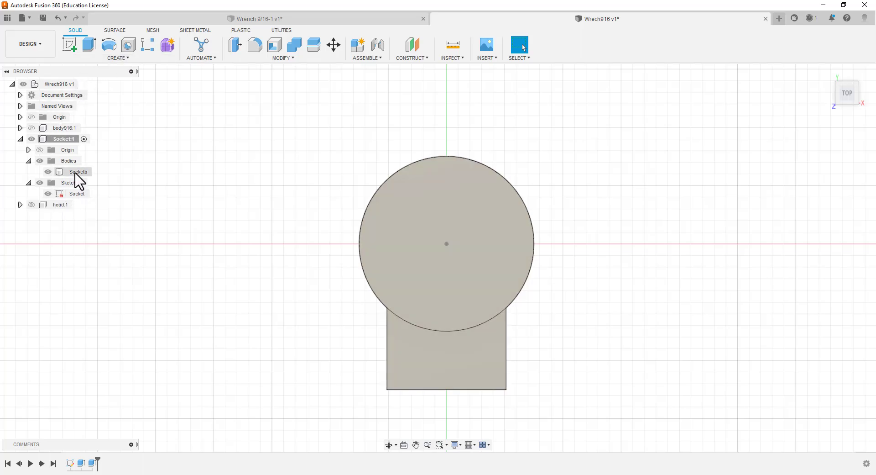
# Open the Socket sketch for editing and start an inscribed polygon centred on the circle's centre point
pyautogui.doubleClick(76, 194)
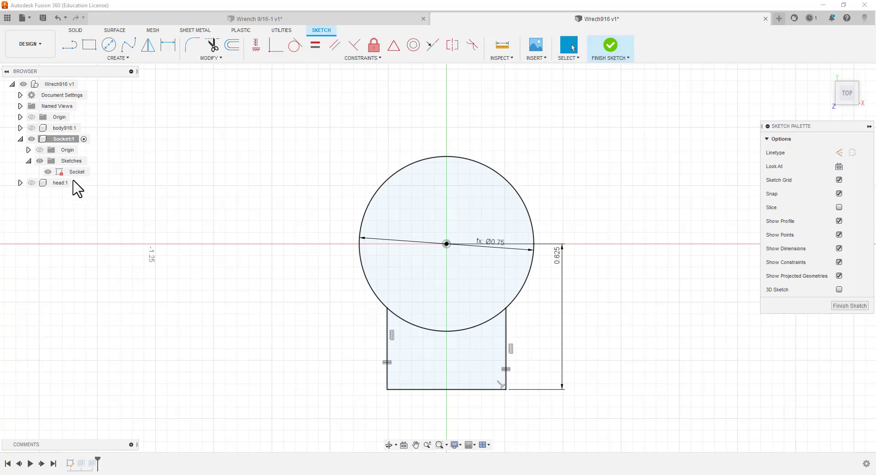
pyautogui.click(117, 58)
pyautogui.moveTo(108, 110)
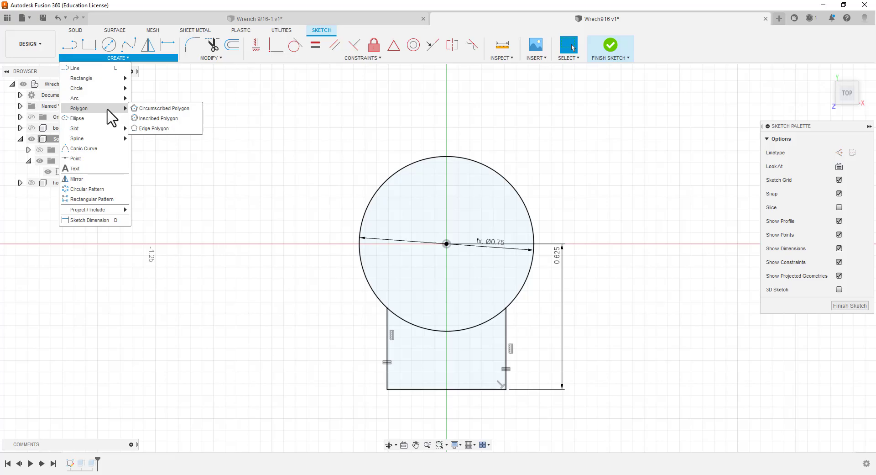
pyautogui.click(168, 119)
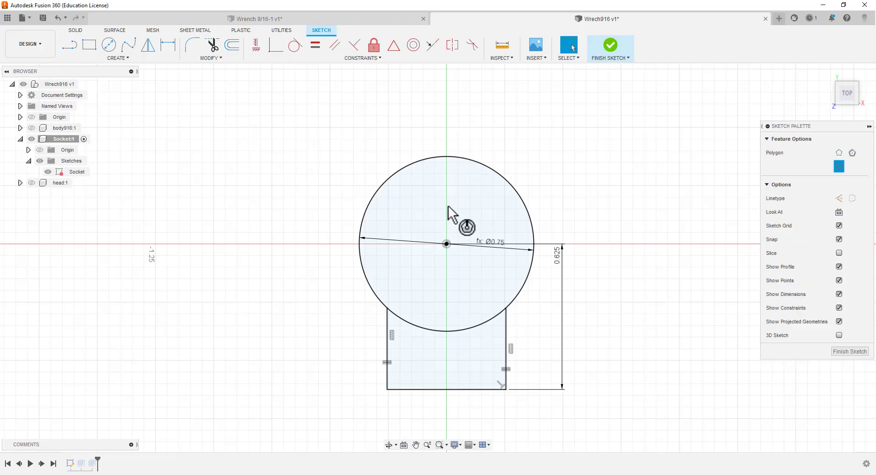
pyautogui.click(447, 244)
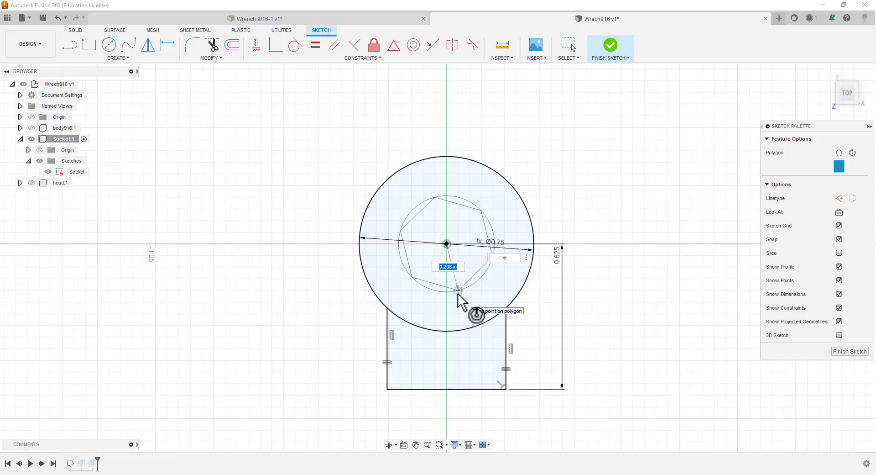
# Set the inscribed polygon's radius to the user parameter expression poly916/2
pyautogui.write('p')
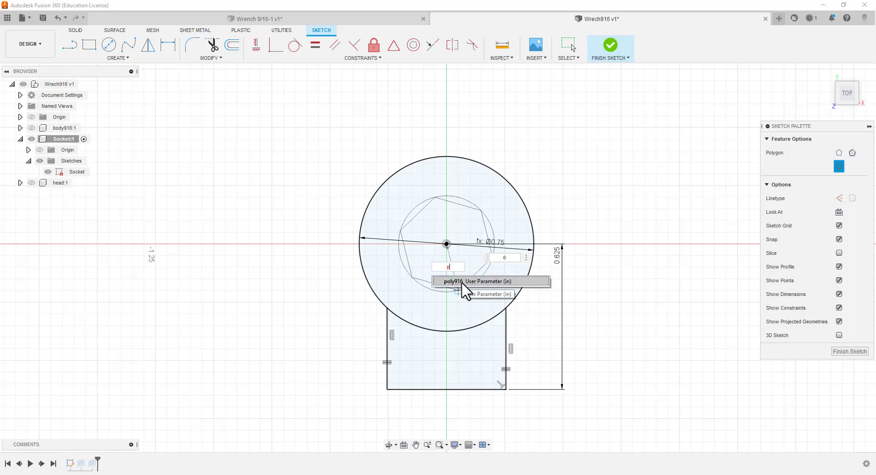
pyautogui.click(464, 281)
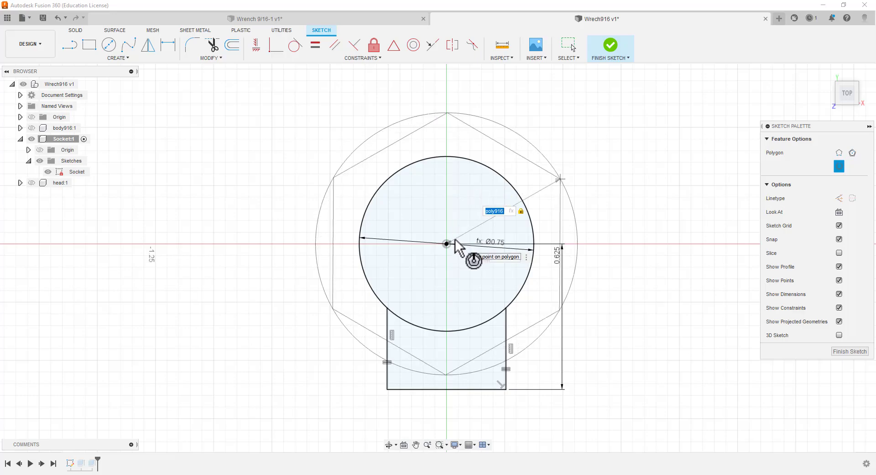
pyautogui.press('BackSpace')
pyautogui.write('P')
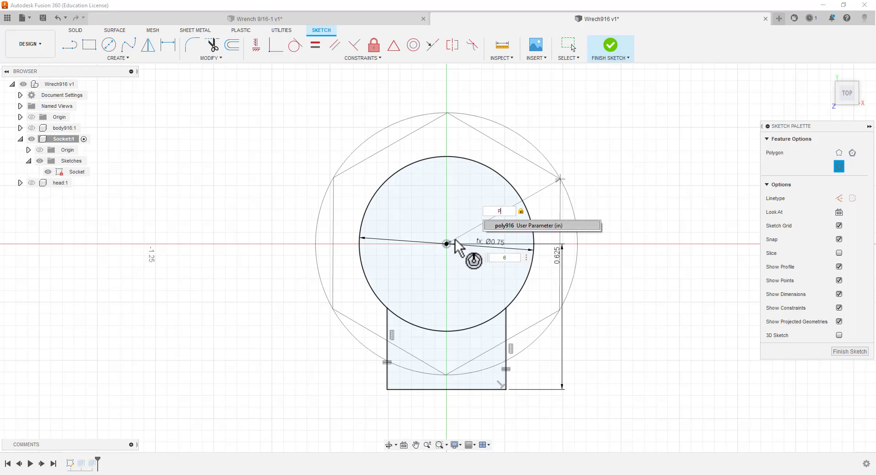
pyautogui.click(512, 227)
pyautogui.press('Return')
pyautogui.write('/2')
pyautogui.press('Return')
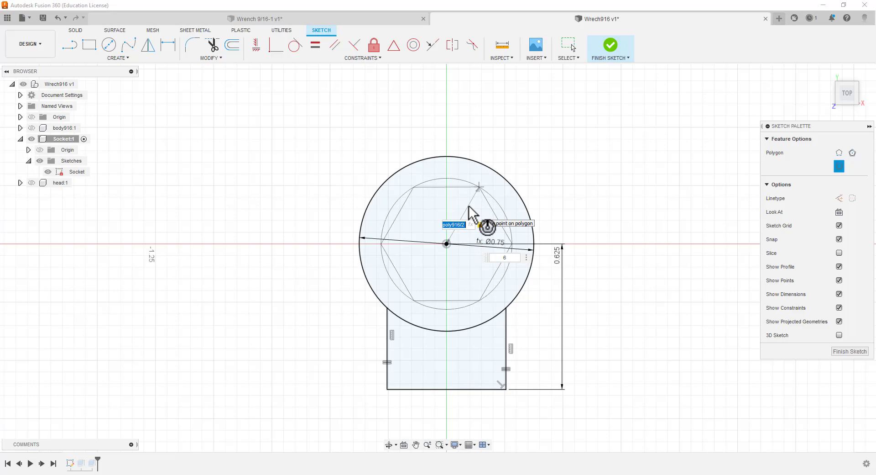
# Give the polygon 12 sides and place it inside the socket circle with a flat edge at its top
pyautogui.press('Tab')
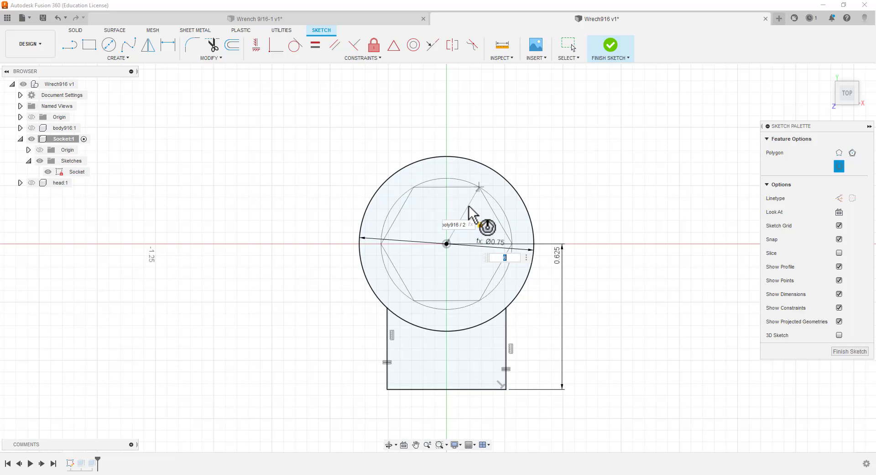
pyautogui.write('12')
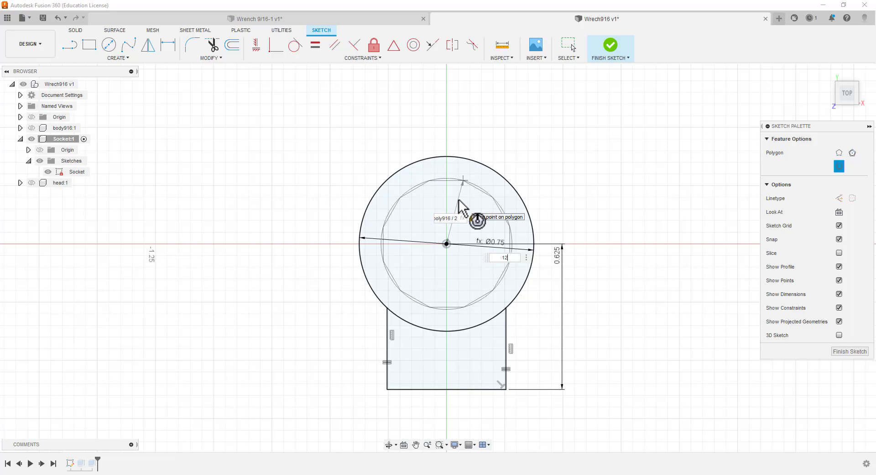
pyautogui.click(463, 205)
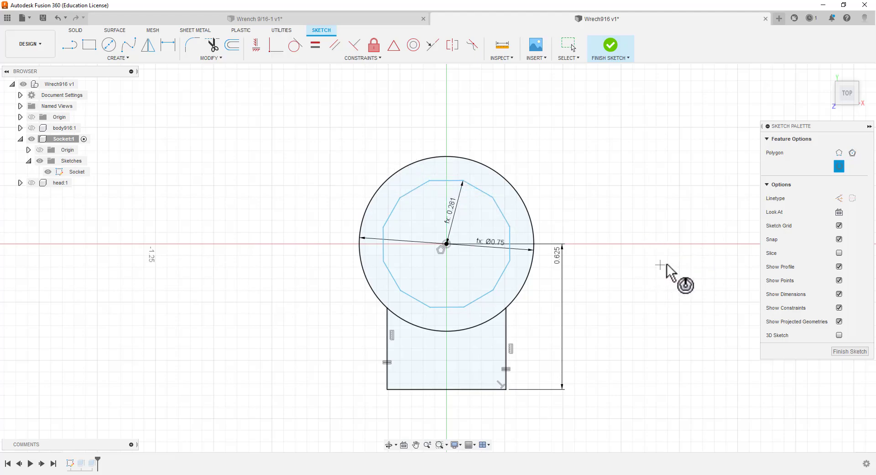
# Test whether the 12-sided polygon can still rotate by moving its top edge, and undo the rotation
pyautogui.press('Escape')
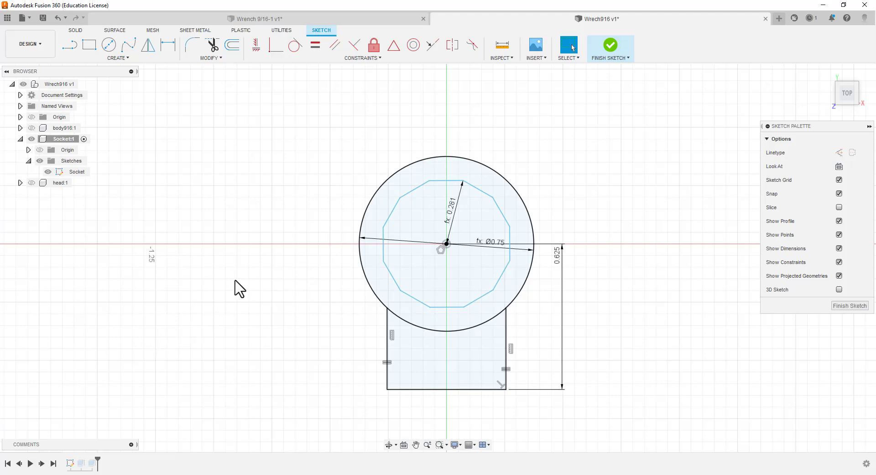
pyautogui.click(436, 181)
pyautogui.moveTo(436, 181)
pyautogui.mouseDown()
pyautogui.moveTo(393, 190)
pyautogui.moveTo(444, 178)
pyautogui.mouseUp()
pyautogui.moveTo(482, 201); pyautogui.dragTo(487, 152)
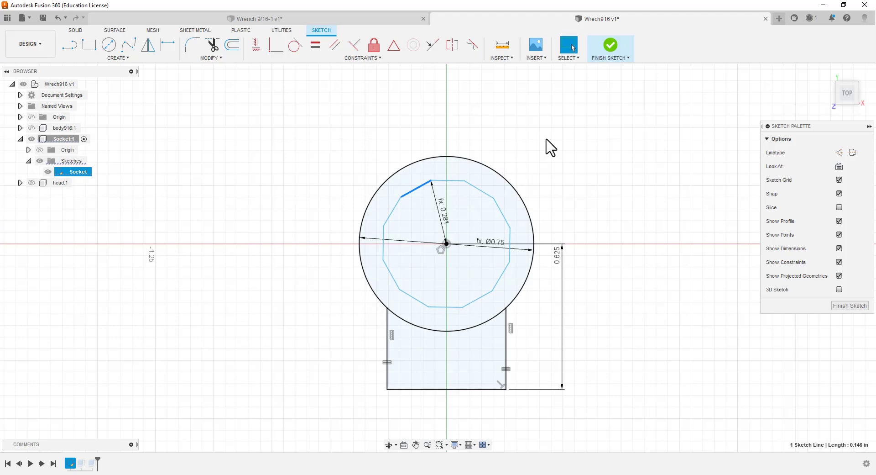
pyautogui.hotkey('ctrl', 'z')
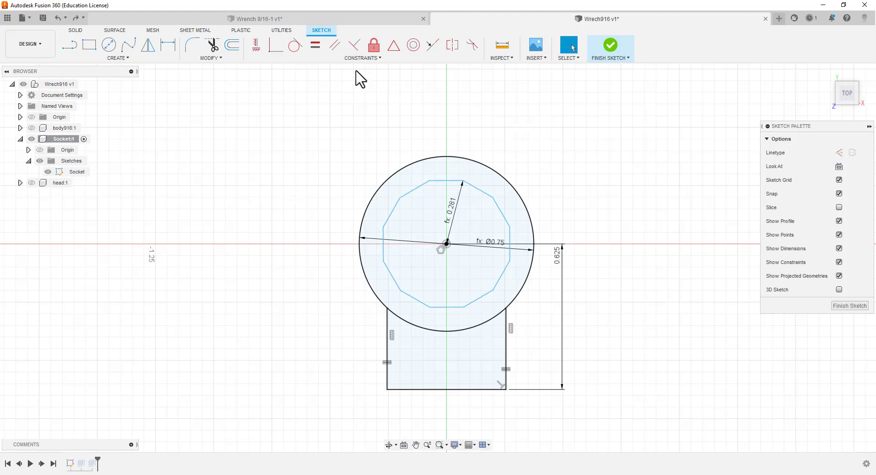
# Constrain the polygon's top edge to horizontal and finish the Socket sketch
pyautogui.click(257, 45)
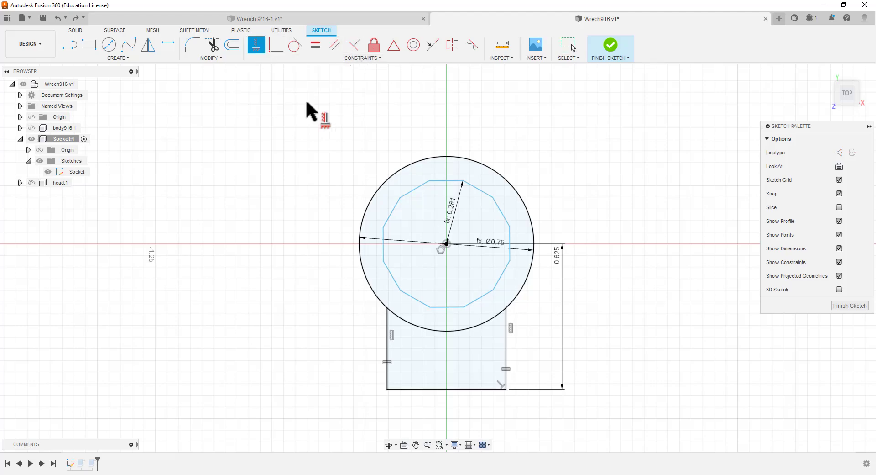
pyautogui.click(444, 181)
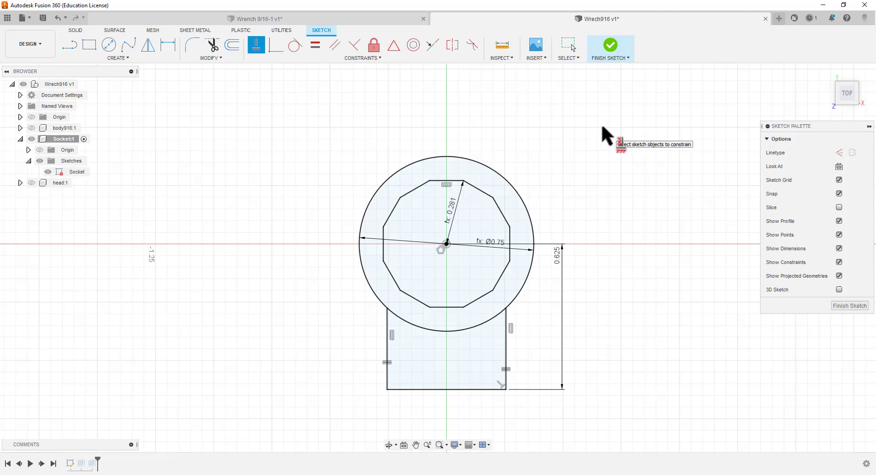
pyautogui.click(850, 305)
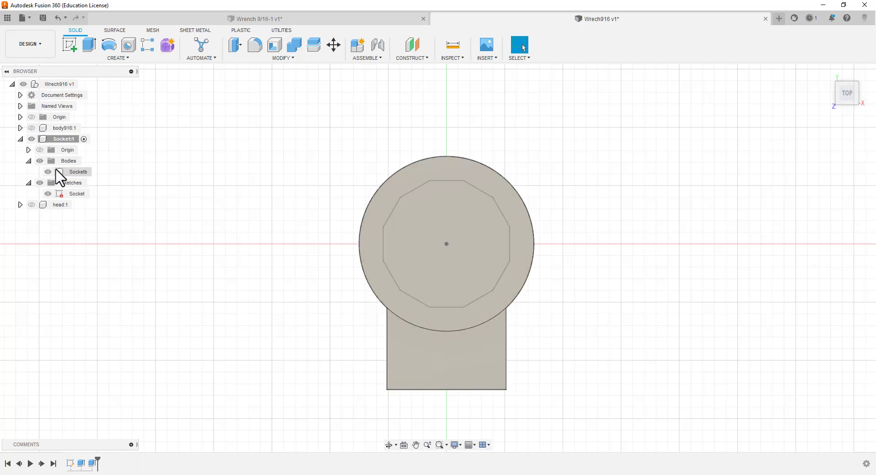
pyautogui.click(44, 174)
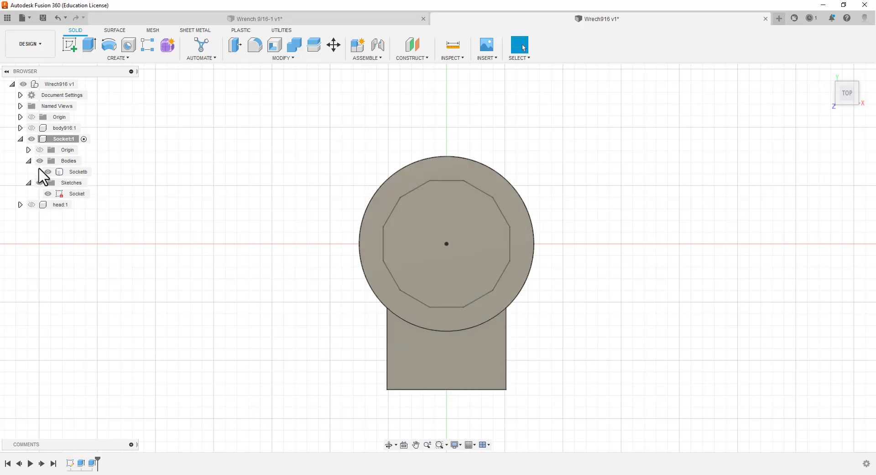
pyautogui.click(84, 172)
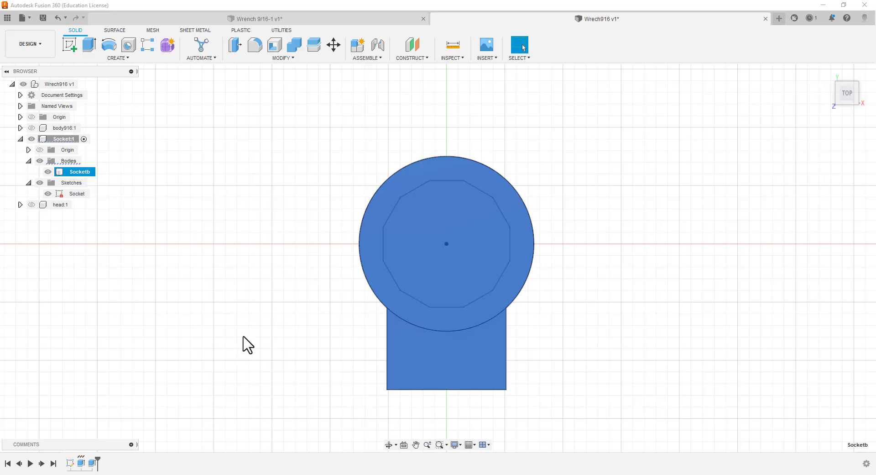
pyautogui.moveTo(242, 343); pyautogui.dragTo(192, 273, button='middle')
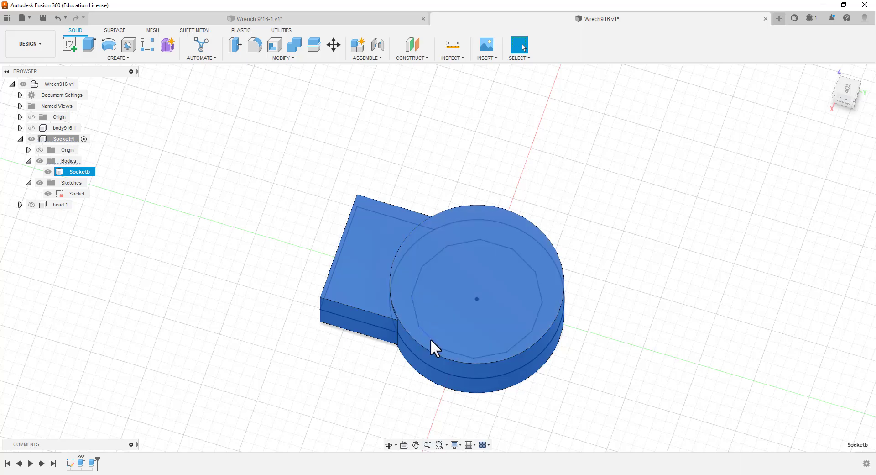
pyautogui.click(446, 280)
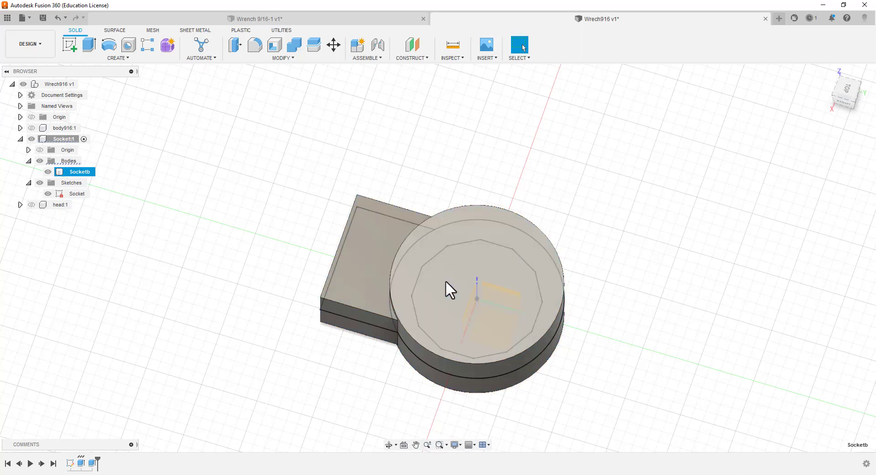
pyautogui.doubleClick(538, 288)
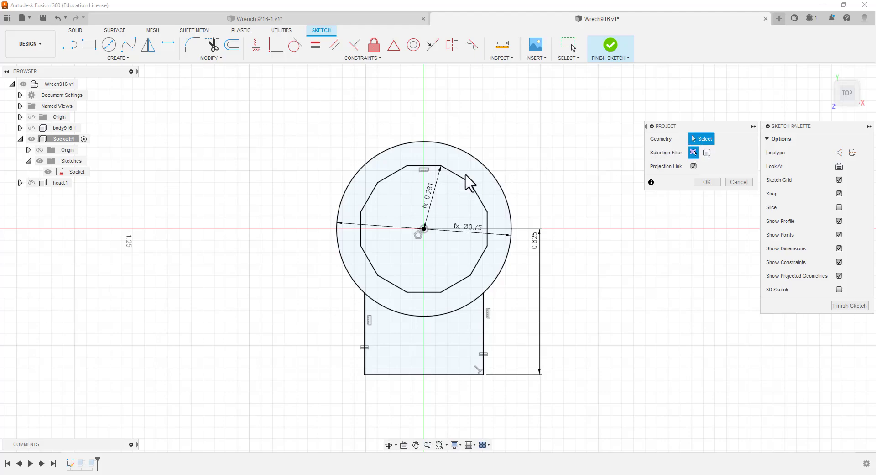
pyautogui.press('Escape')
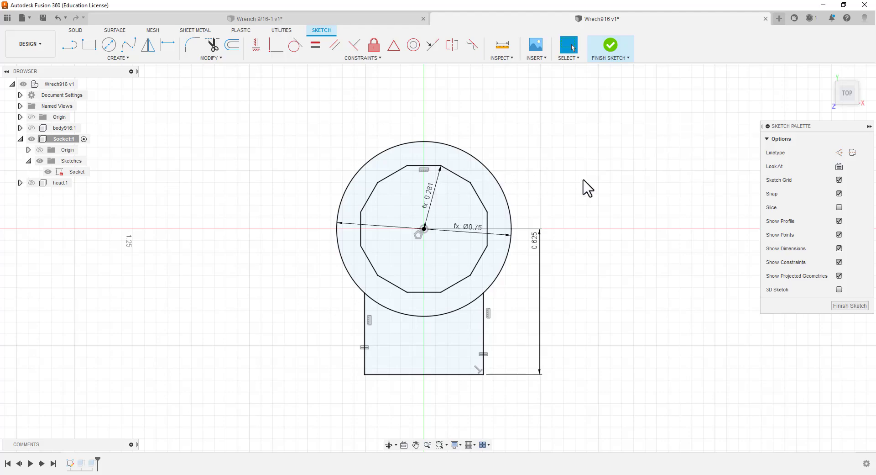
pyautogui.press('p')
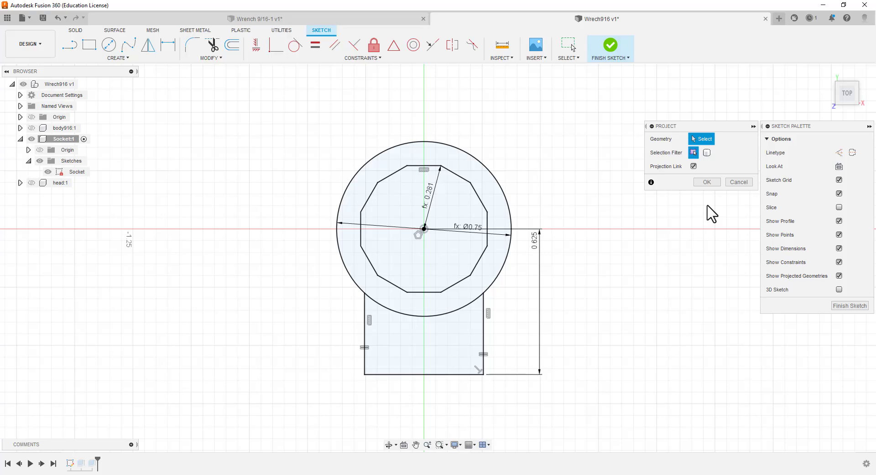
pyautogui.click(739, 181)
pyautogui.click(846, 307)
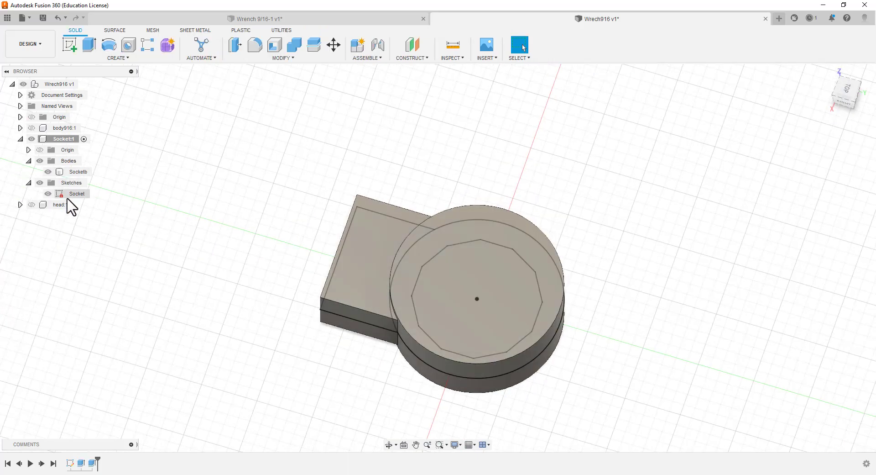
pyautogui.click(71, 194)
pyautogui.doubleClick(72, 194)
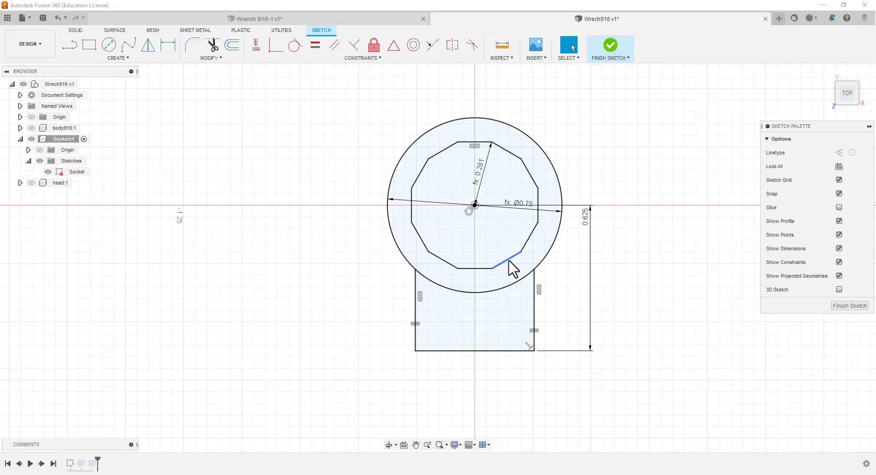
pyautogui.press('p')
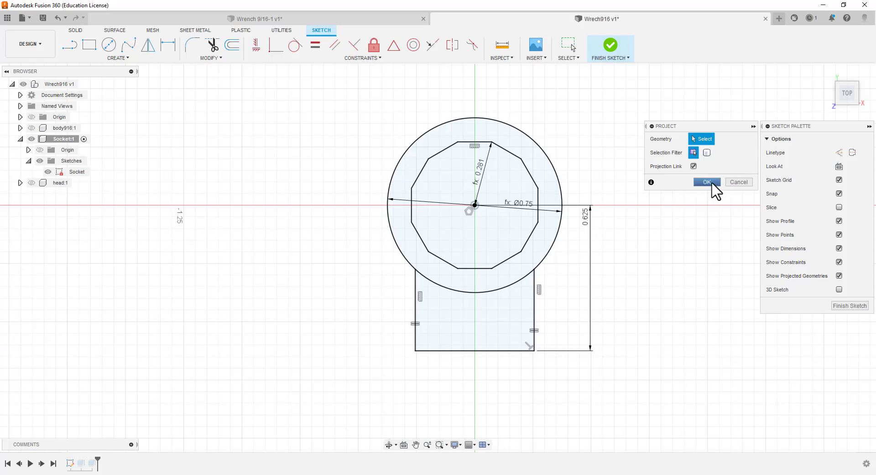
pyautogui.click(706, 153)
pyautogui.click(693, 153)
pyautogui.click(739, 182)
pyautogui.click(837, 306)
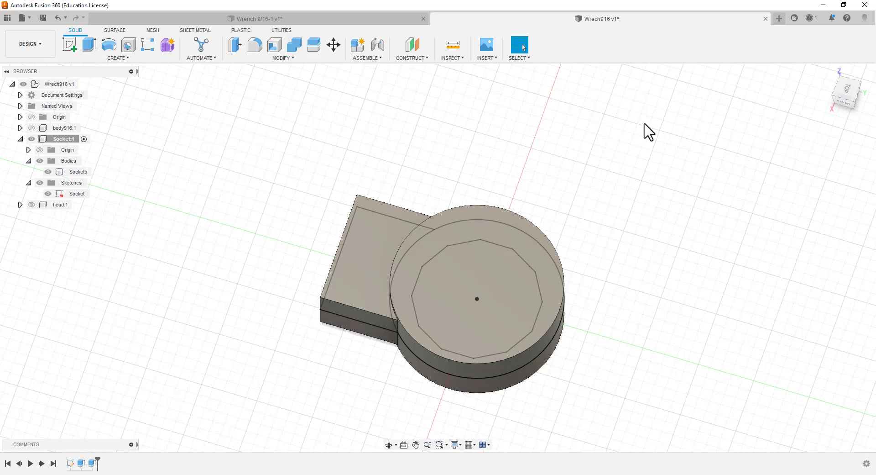
# Orient the socket to the top view with the handle pointing straight down and start an Extrude
pyautogui.click(845, 93)
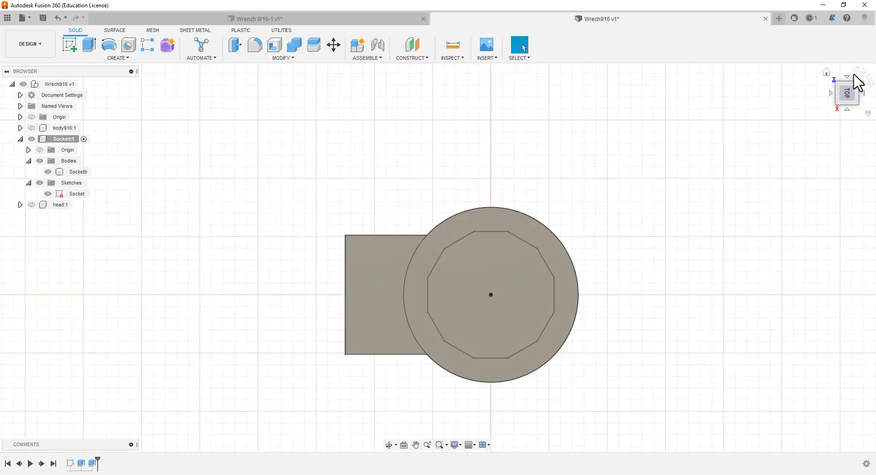
pyautogui.click(858, 72)
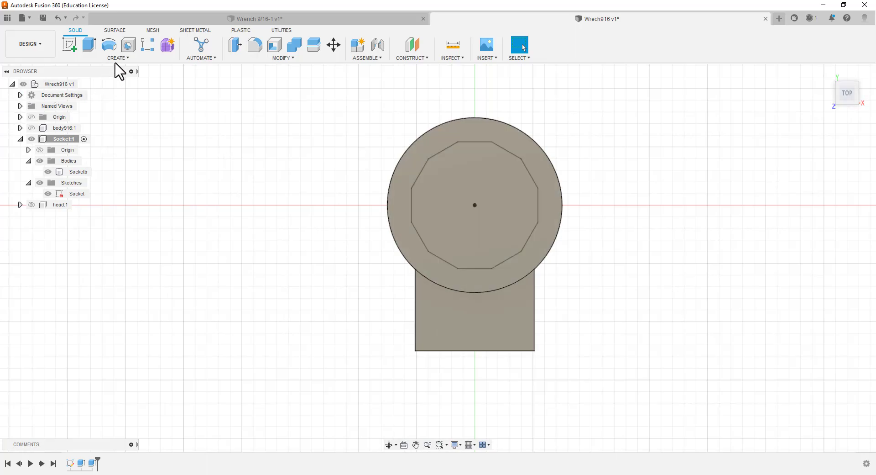
pyautogui.click(89, 45)
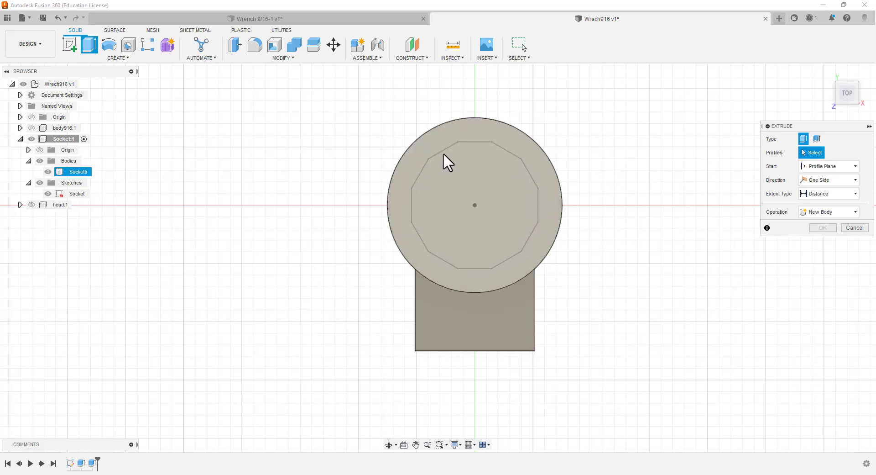
# Try Object and Offset as the extrusion's start option, and restore Profile Plane
pyautogui.click(855, 167)
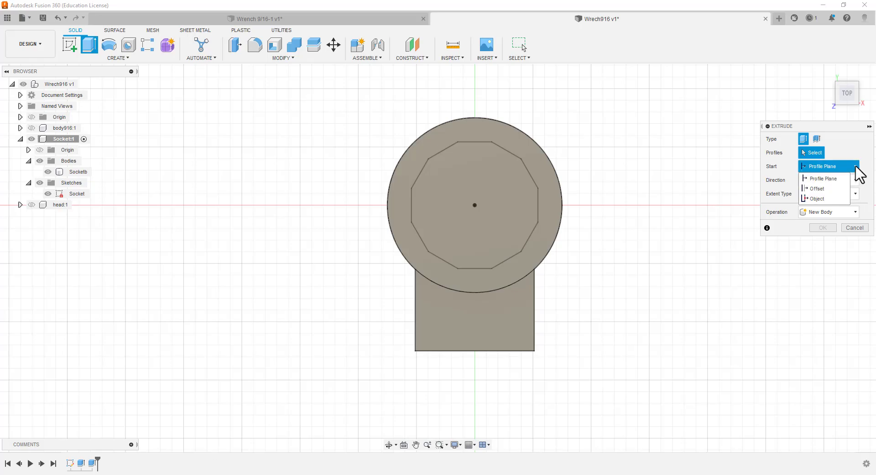
pyautogui.click(821, 198)
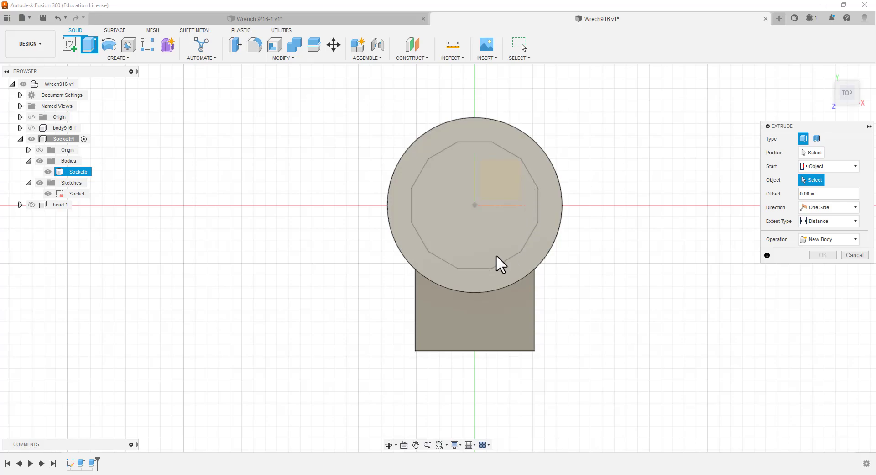
pyautogui.click(855, 167)
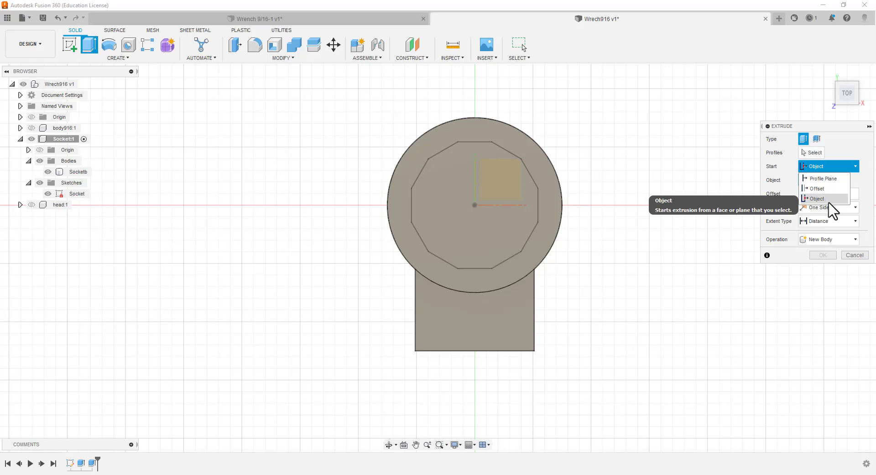
pyautogui.click(830, 189)
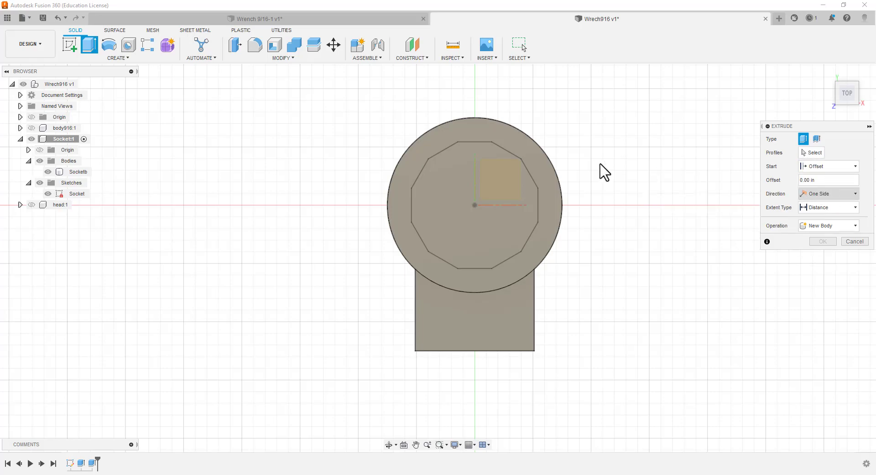
pyautogui.click(855, 166)
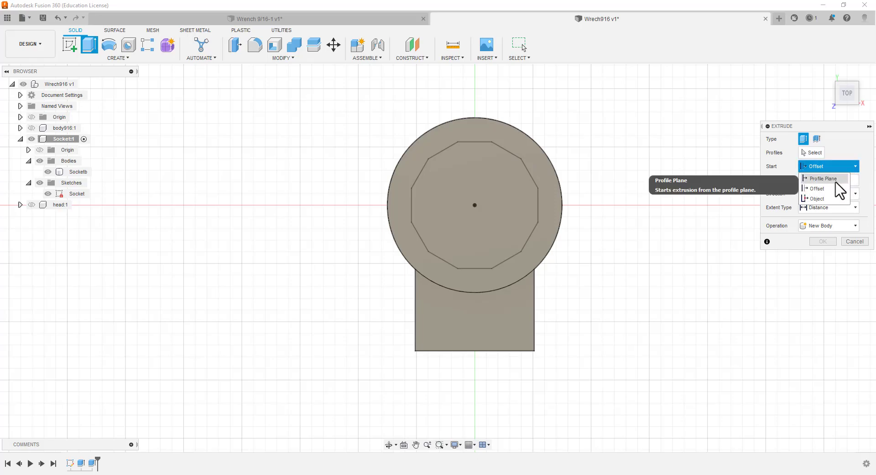
pyautogui.click(826, 179)
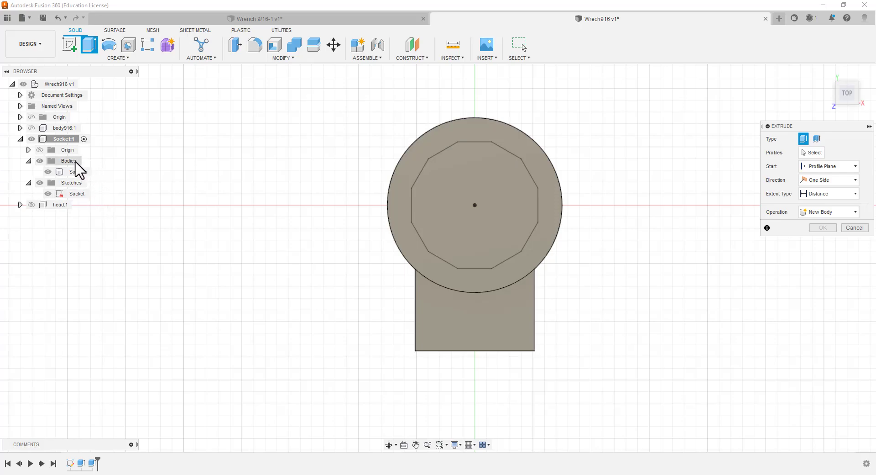
# Hide the Socket component's bodies, select the 12-sided polygon as the extrusion profile, and show the bodies again
pyautogui.click(40, 161)
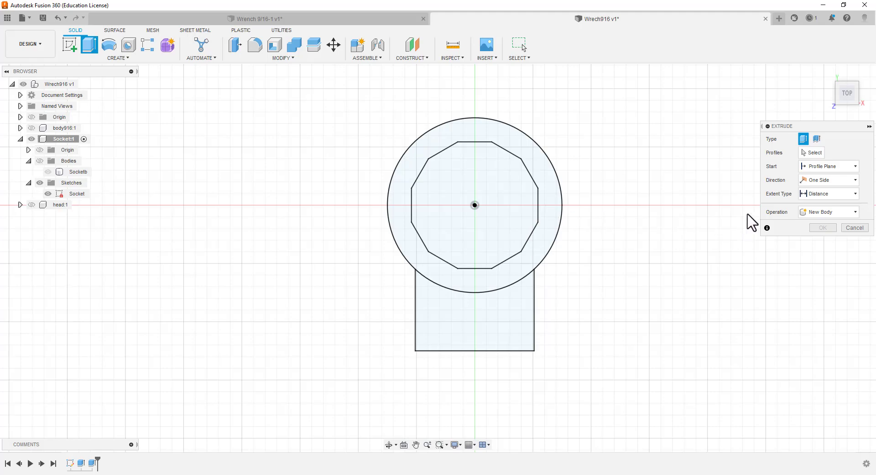
pyautogui.click(815, 154)
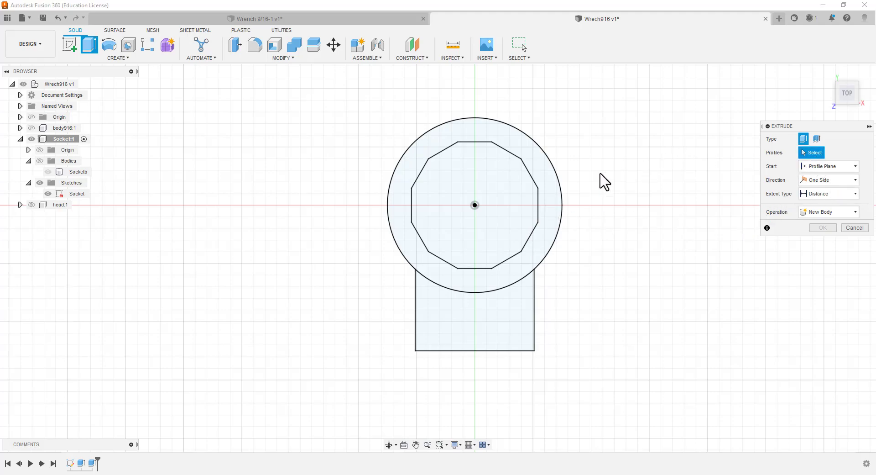
pyautogui.click(504, 170)
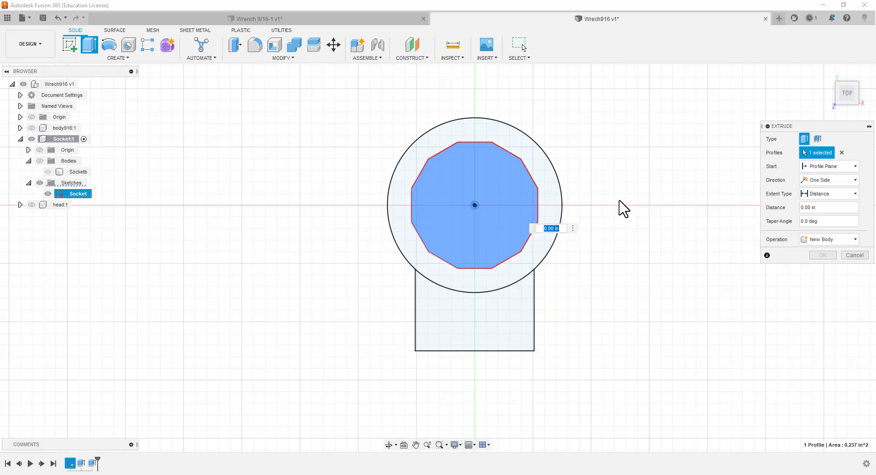
pyautogui.click(40, 162)
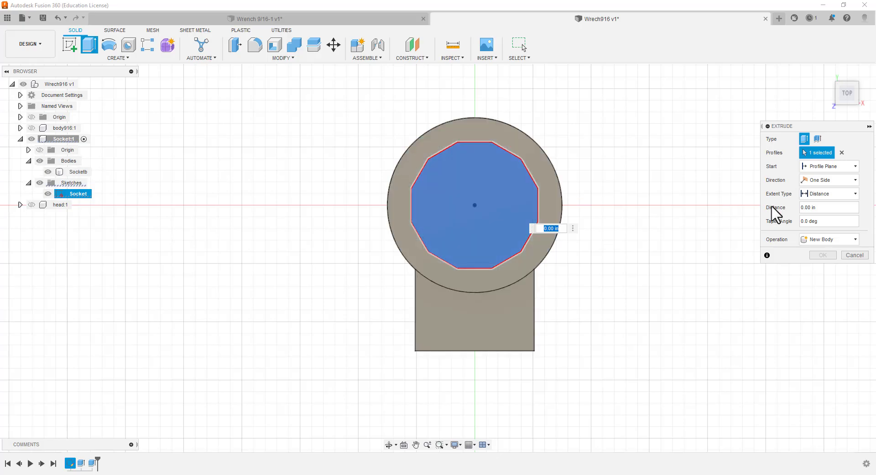
# Make the polygon's extrusion symmetric and set its distance to the user parameter sockh916
pyautogui.click(854, 181)
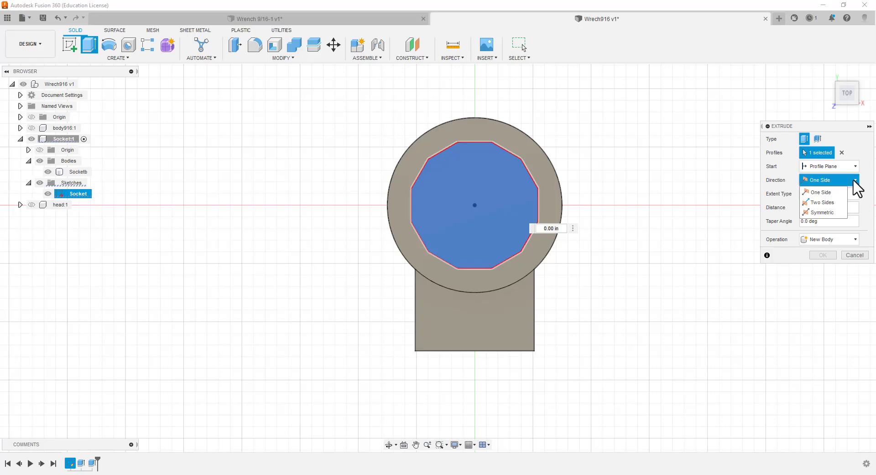
pyautogui.click(841, 211)
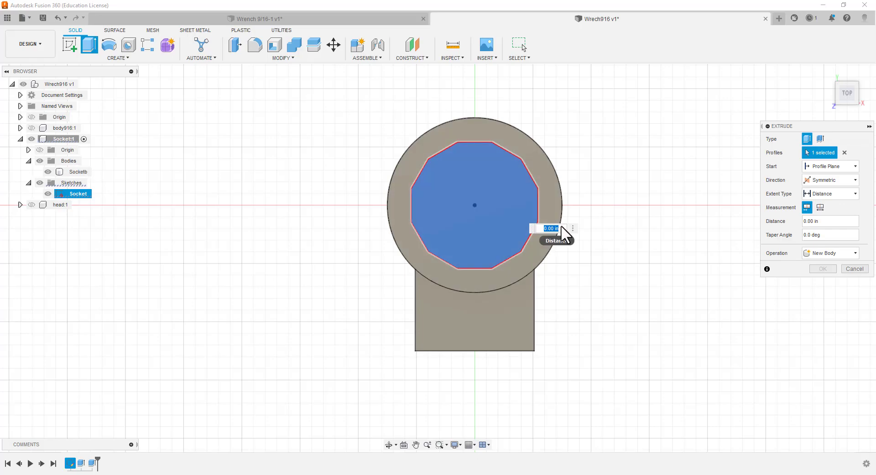
pyautogui.write('s')
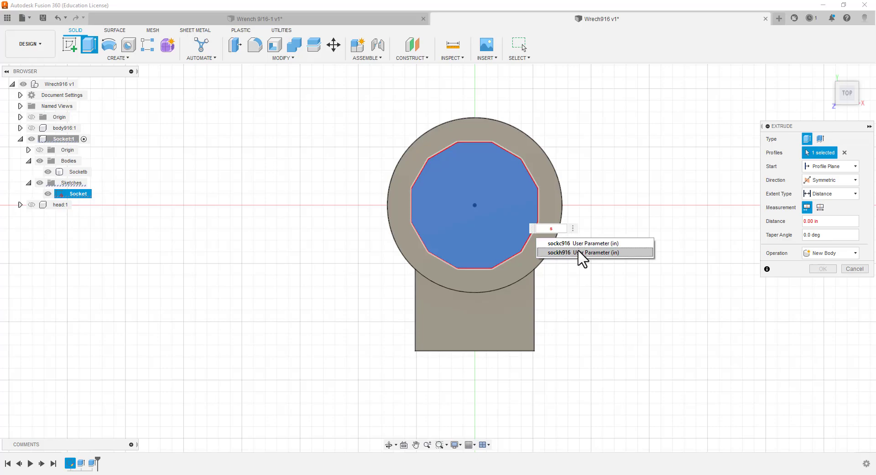
pyautogui.click(582, 254)
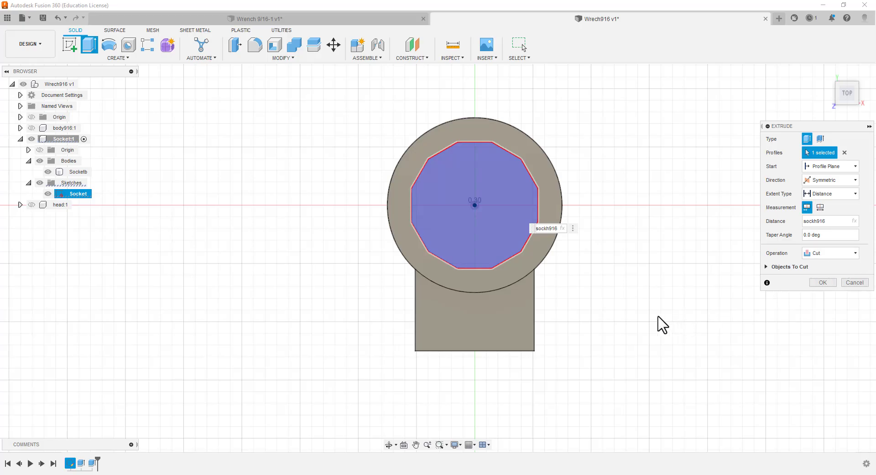
# Complete the symmetric 12-sided cut through the Socket body and orbit around the opening to check it
pyautogui.keyDown('shift'); pyautogui.moveTo(638, 315); pyautogui.dragTo(280, 243, button='middle'); pyautogui.keyUp('shift')
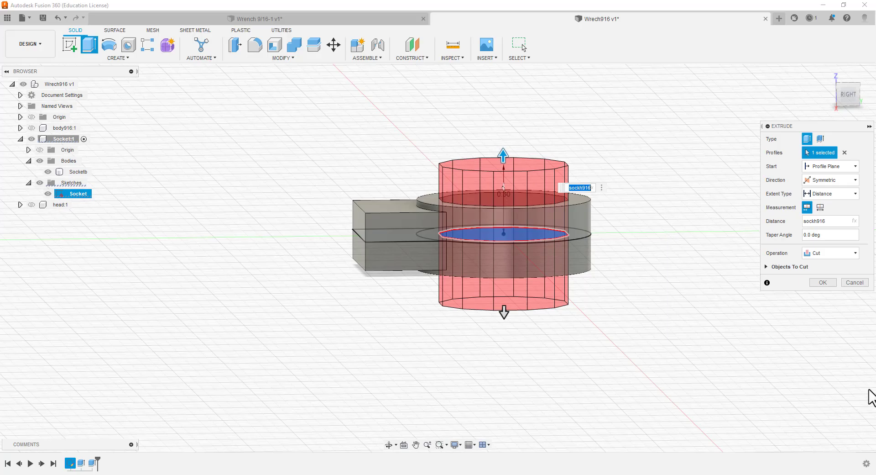
pyautogui.click(823, 282)
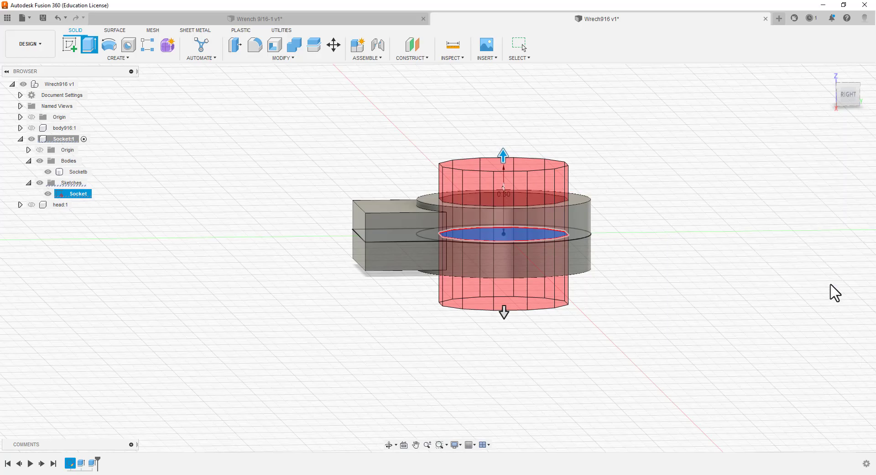
pyautogui.moveTo(329, 246)
pyautogui.keyDown('shift'); pyautogui.mouseDown(button='middle')
pyautogui.moveTo(338, 228)
pyautogui.moveTo(358, 323)
pyautogui.moveTo(335, 256)
pyautogui.moveTo(332, 281)
pyautogui.mouseUp(button='middle'); pyautogui.keyUp('shift')
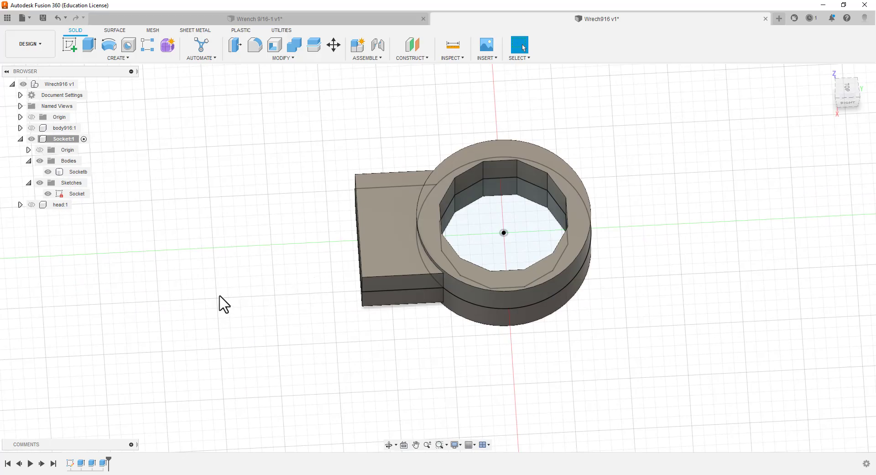
# Hide the Socket component and show the body916 component
pyautogui.click(30, 139)
pyautogui.click(31, 139)
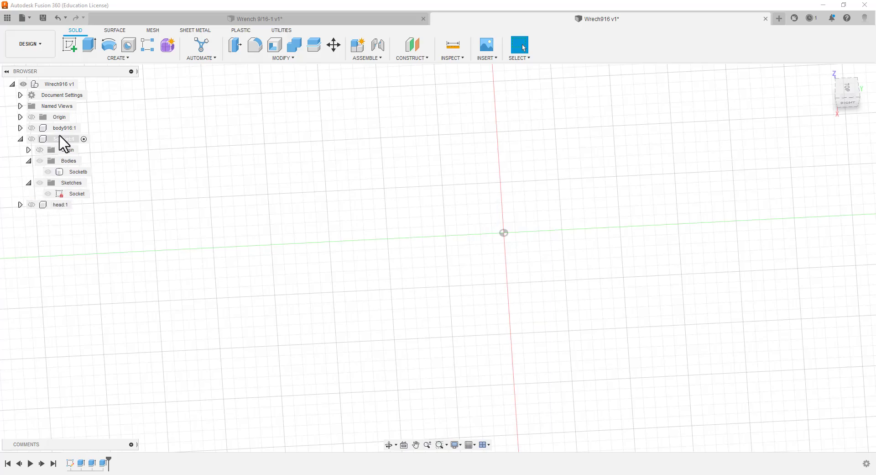
pyautogui.click(31, 128)
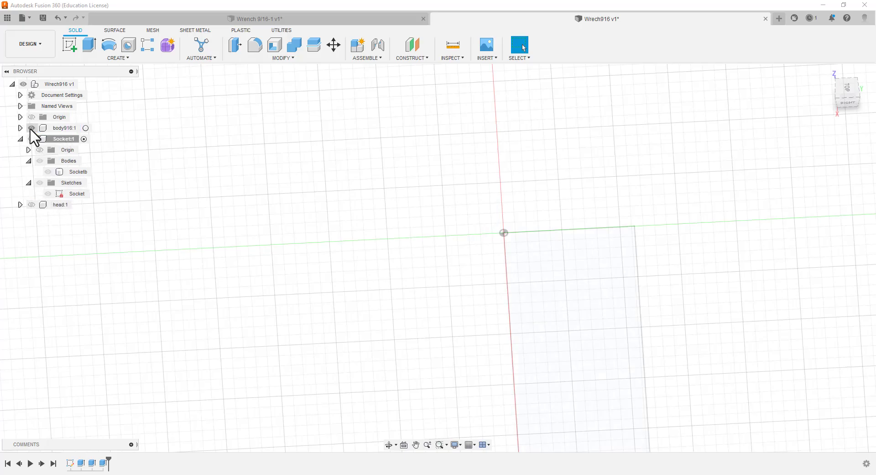
pyautogui.scroll(2, 296, 200)
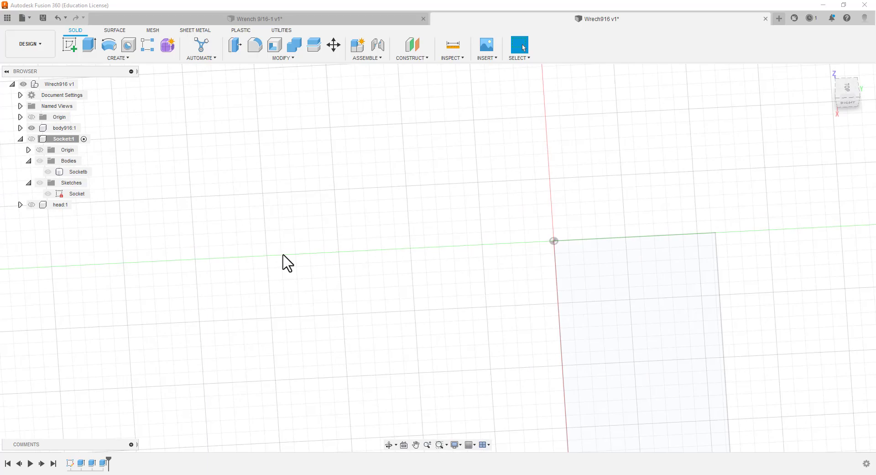
pyautogui.scroll(-2, 89, 228)
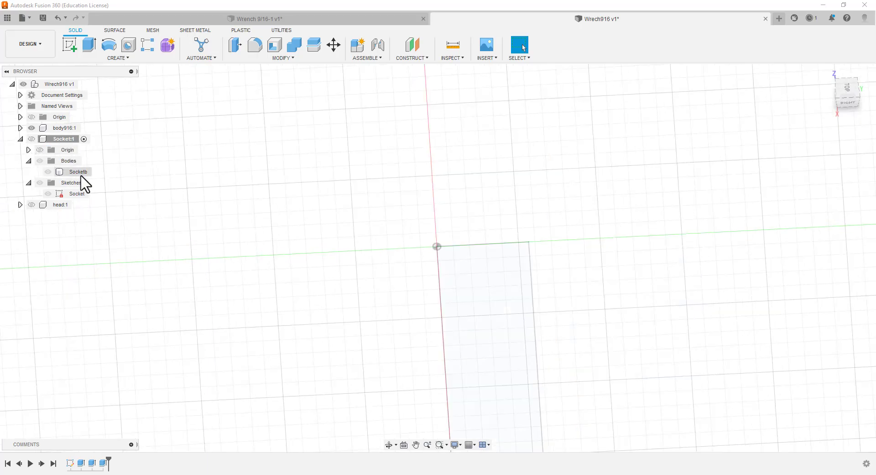
pyautogui.click(43, 163)
pyautogui.scroll(2, 137, 188)
pyautogui.scroll(-3, 137, 186)
pyautogui.scroll(-2, 139, 192)
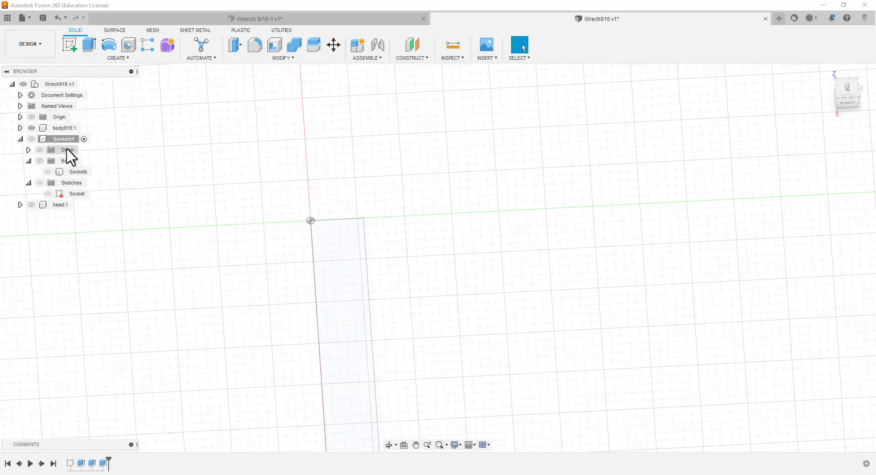
# Expand body916 to reveal its sketch, collapse the Socket component, and make body916 the active component
pyautogui.click(20, 128)
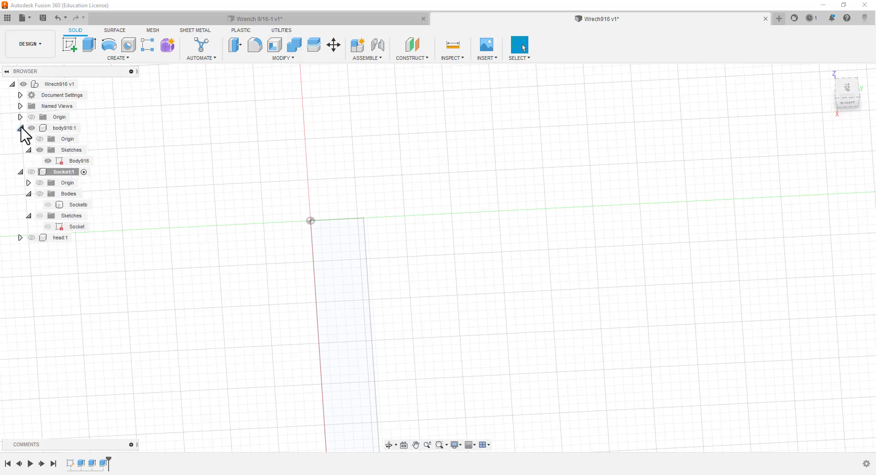
pyautogui.click(51, 159)
pyautogui.click(21, 172)
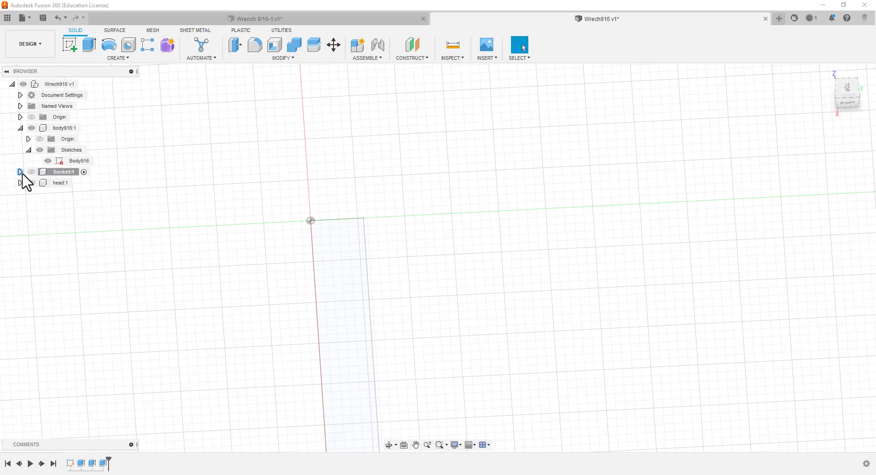
pyautogui.click(85, 127)
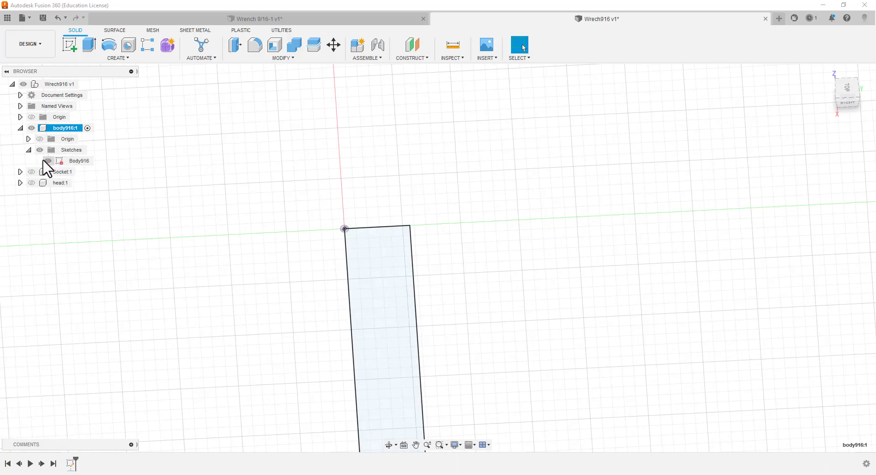
# View the Body916 rectangle from the top, rotated so that its long side runs horizontally
pyautogui.scroll(-3, 236, 312)
pyautogui.scroll(3, 237, 311)
pyautogui.scroll(-5, 241, 318)
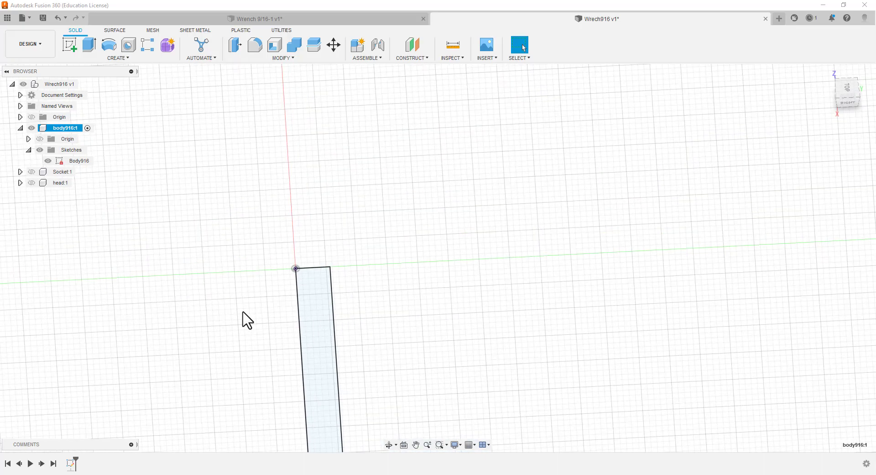
pyautogui.scroll(1, 203, 376)
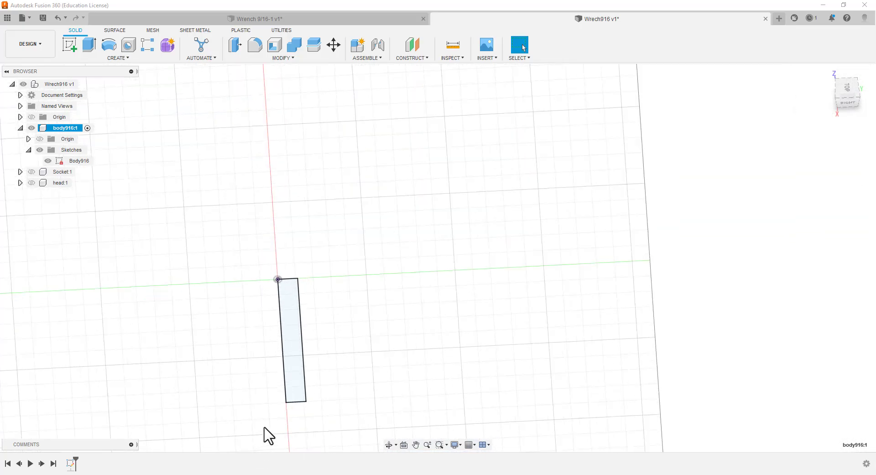
pyautogui.scroll(1, 268, 433)
pyautogui.click(848, 90)
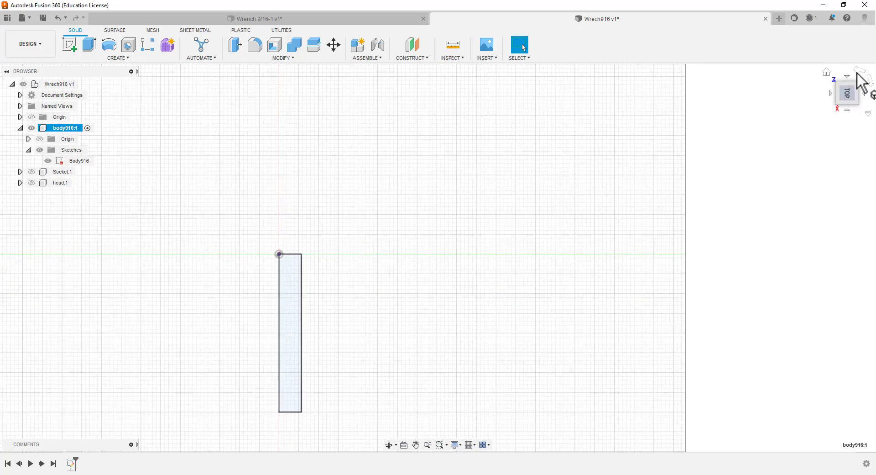
pyautogui.click(859, 73)
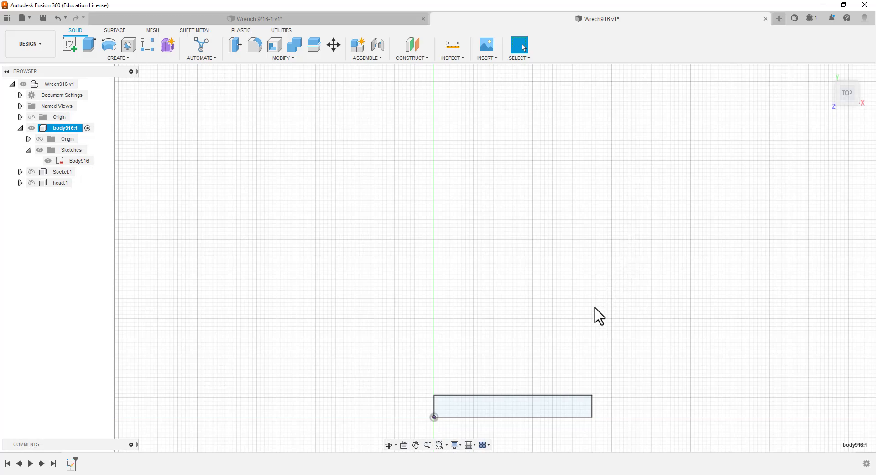
pyautogui.scroll(5, 561, 450)
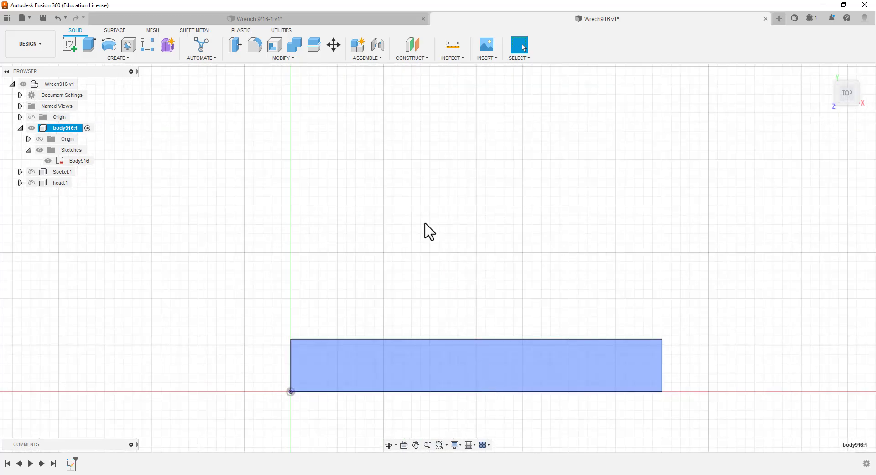
# Extrude the Body916 rectangle to one side as a new body, with the user parameter bodyh916 as its distance
pyautogui.click(89, 43)
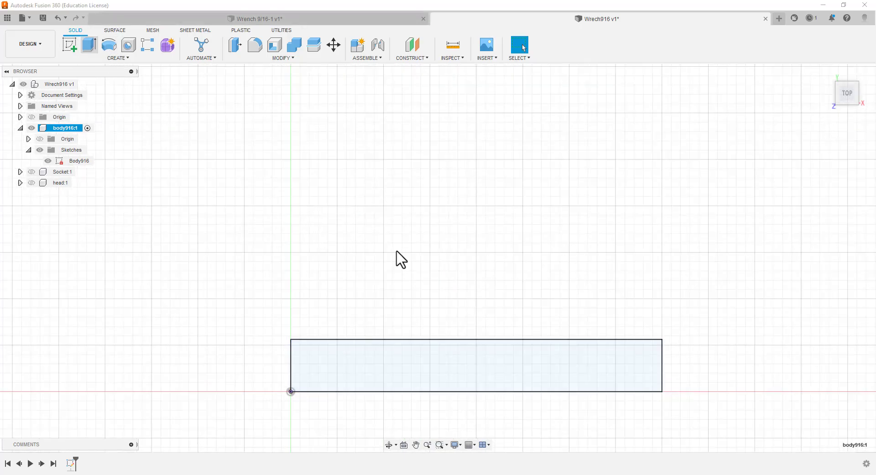
pyautogui.click(447, 365)
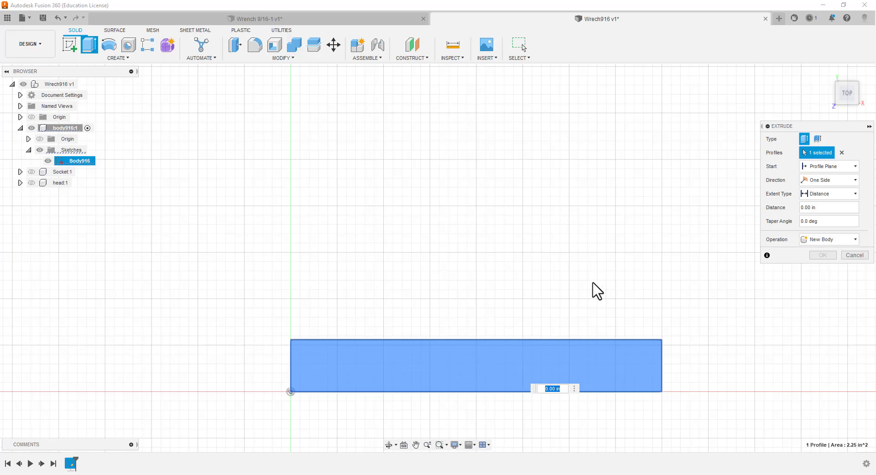
pyautogui.write('b')
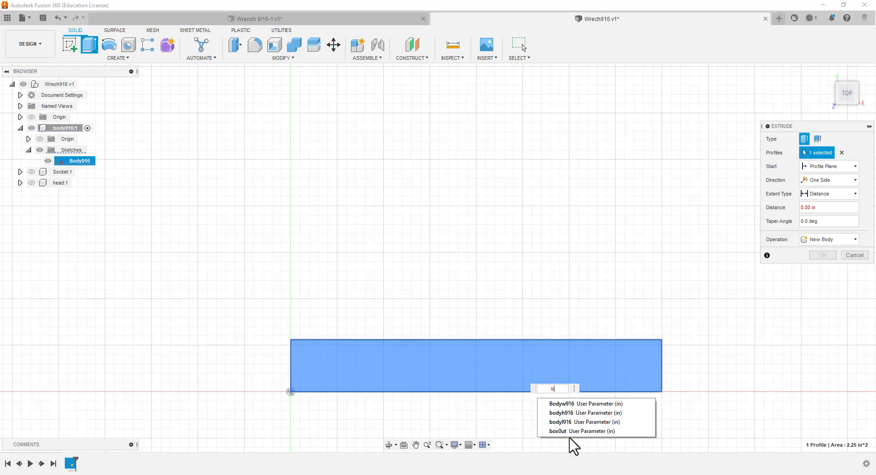
pyautogui.click(583, 413)
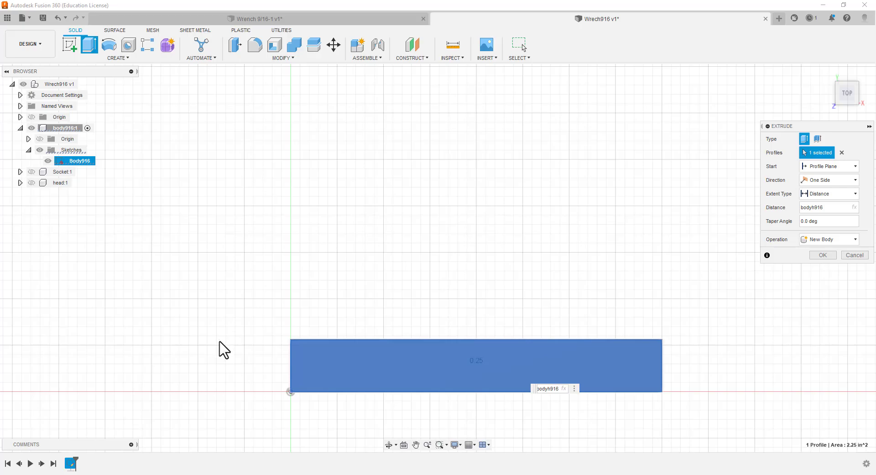
pyautogui.keyDown('shift'); pyautogui.moveTo(224, 347); pyautogui.dragTo(219, 302, button='middle'); pyautogui.keyUp('shift')
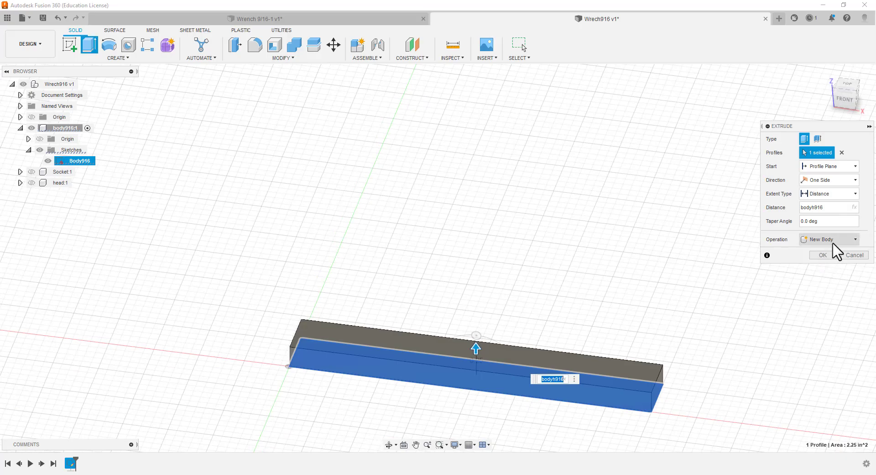
pyautogui.click(829, 256)
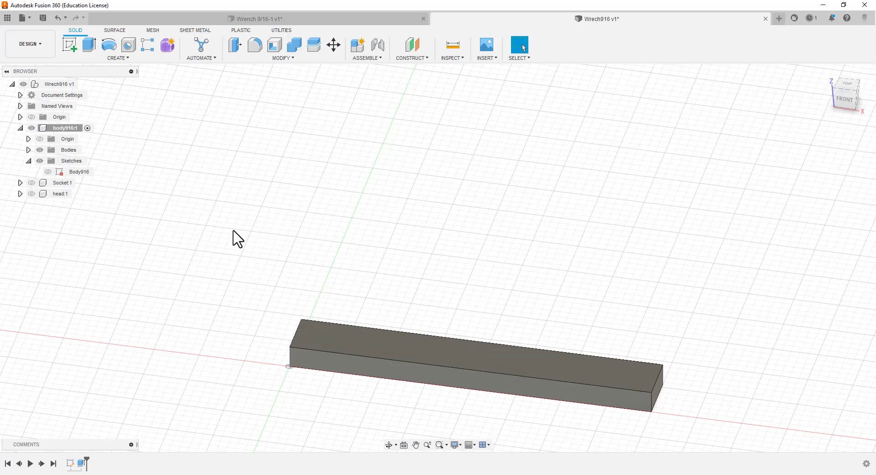
# Hide body916, then activate and show the head component and expand it to reveal its sketch
pyautogui.click(20, 128)
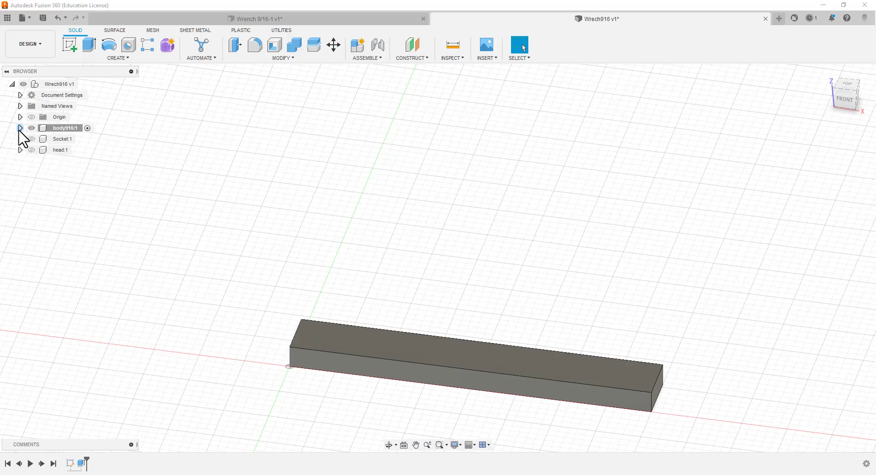
pyautogui.click(31, 128)
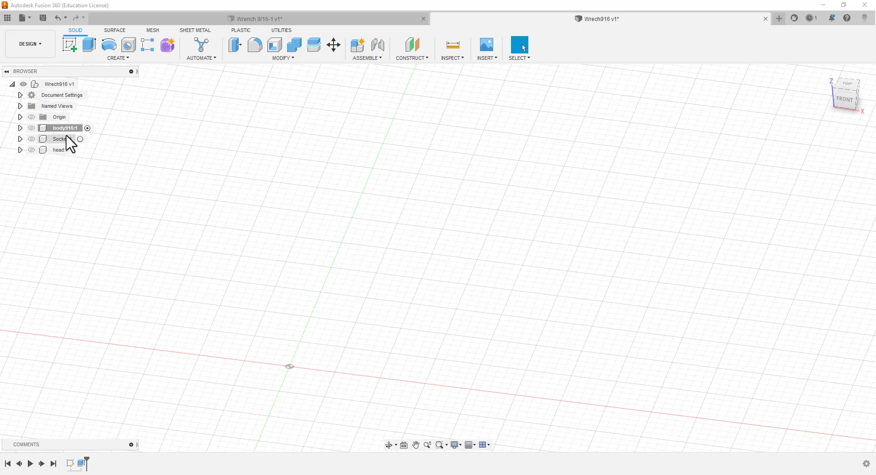
pyautogui.click(75, 151)
pyautogui.click(31, 150)
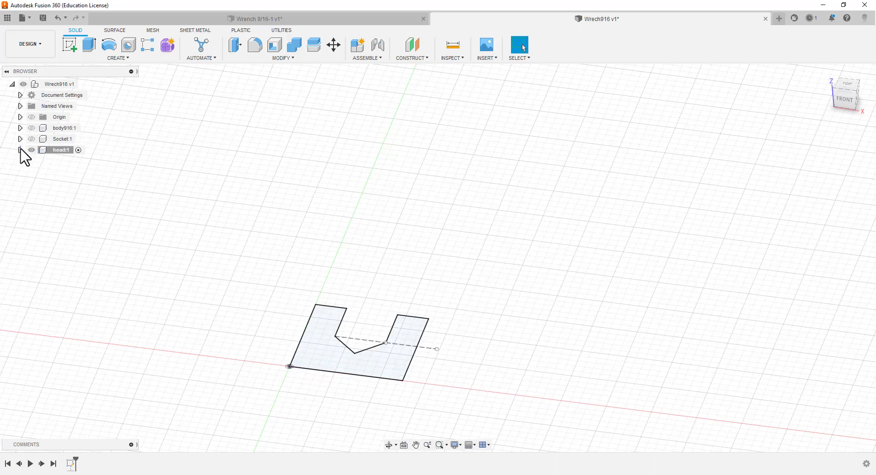
pyautogui.click(20, 151)
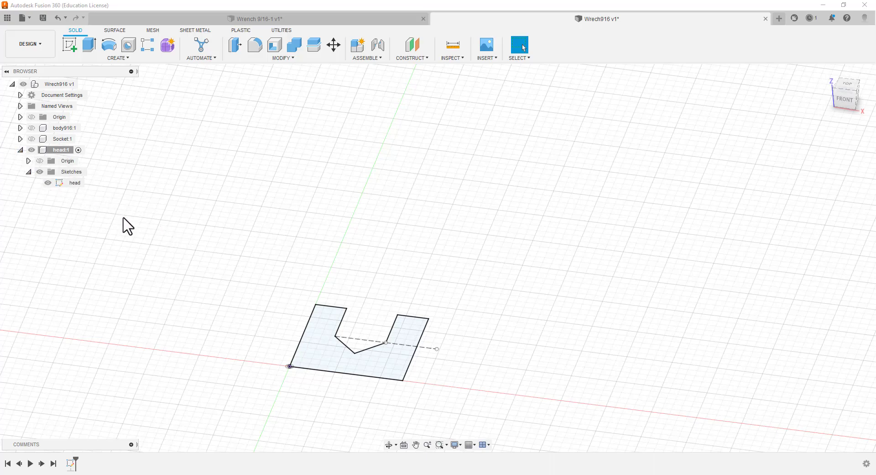
pyautogui.scroll(2, 297, 395)
pyautogui.scroll(1, 299, 396)
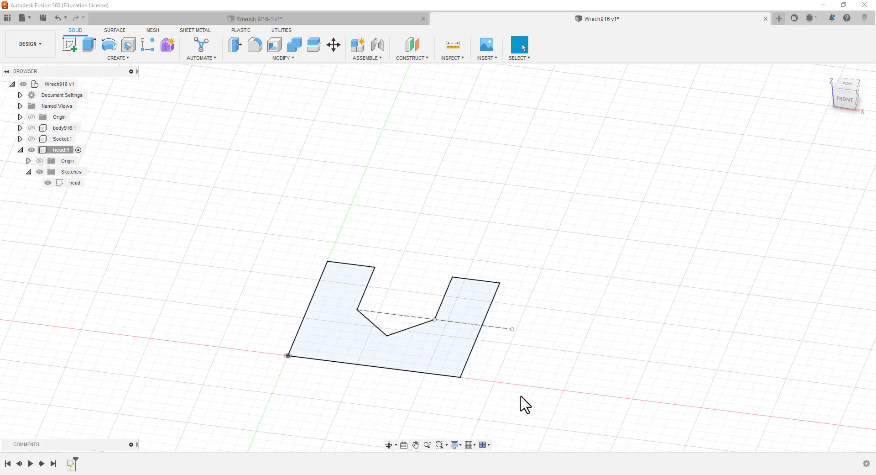
pyautogui.scroll(-1, 552, 371)
pyautogui.scroll(1, 557, 378)
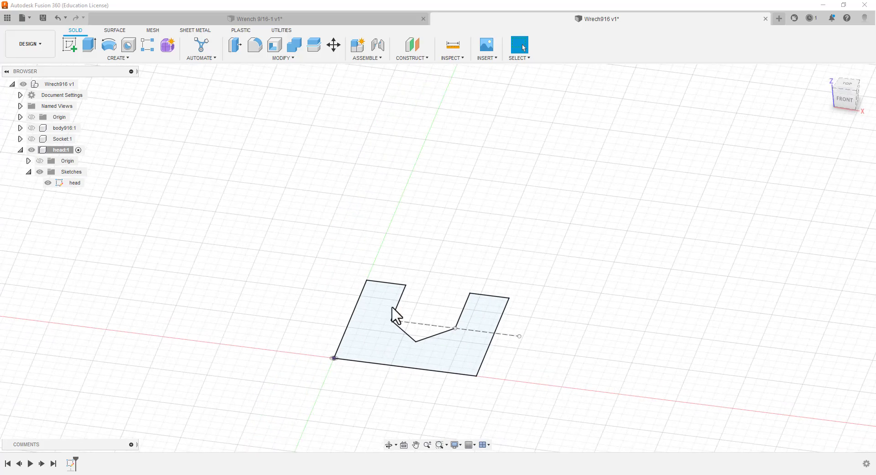
# Open the head sketch, try an Equal constraint between the two inner vertical edges of the jaw opening, and finish the sketch
pyautogui.click(76, 183)
pyautogui.doubleClick(76, 184)
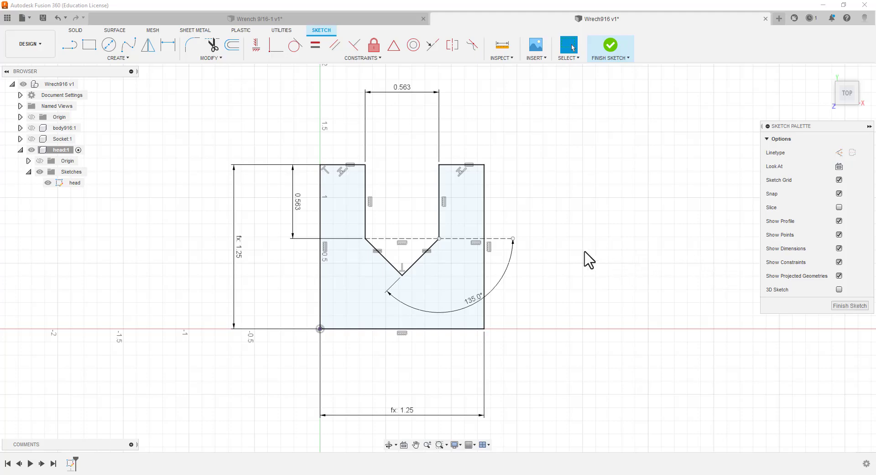
pyautogui.click(335, 45)
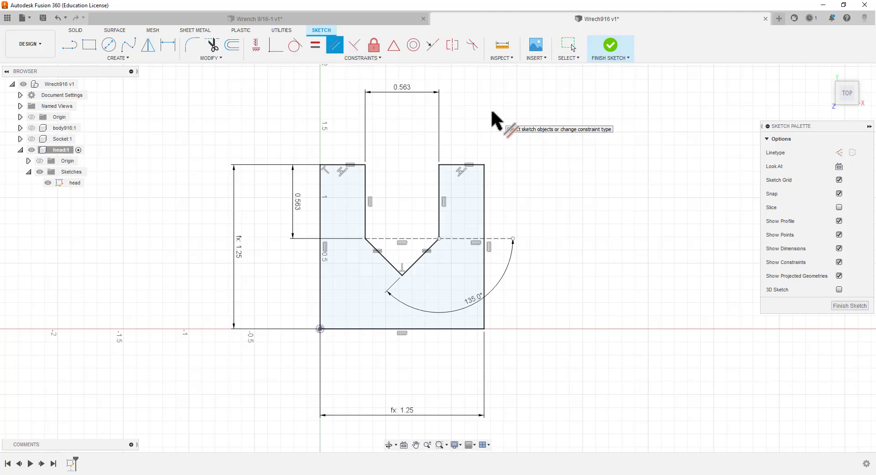
pyautogui.press('Escape')
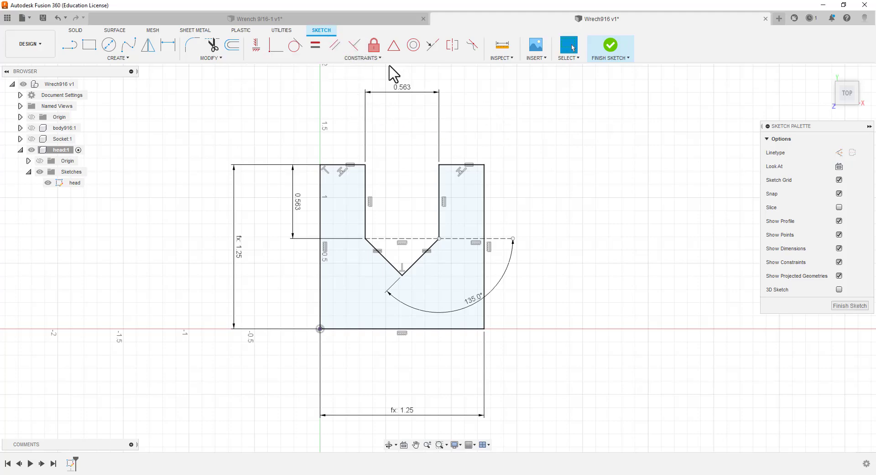
pyautogui.click(315, 46)
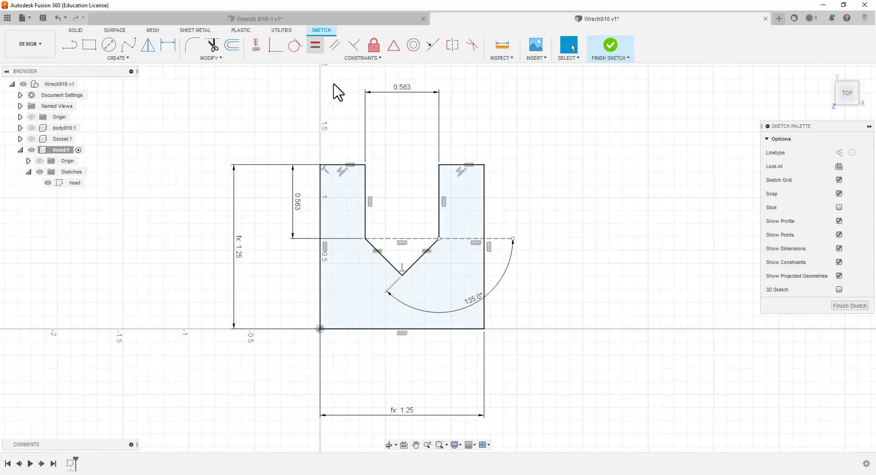
pyautogui.click(366, 183)
pyautogui.click(440, 191)
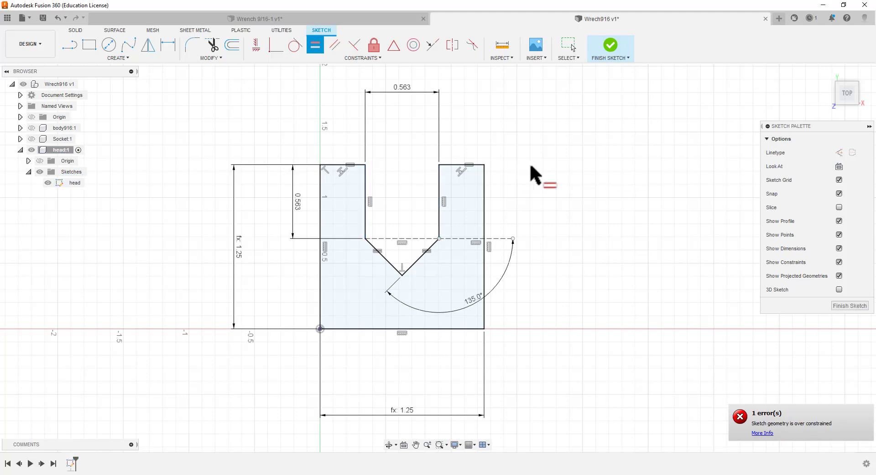
pyautogui.press('Escape')
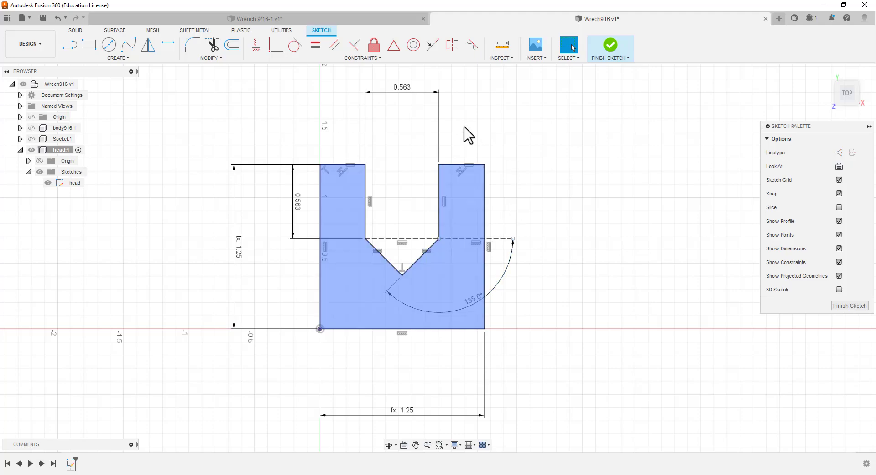
pyautogui.click(849, 307)
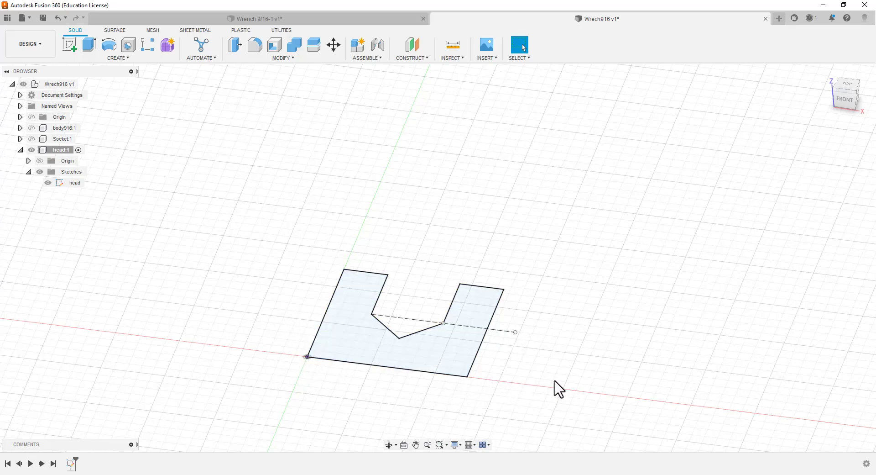
# Select the head profile for a one-sided, new-body extrusion from the top view and try to find a head height user parameter for its distance
pyautogui.click(846, 85)
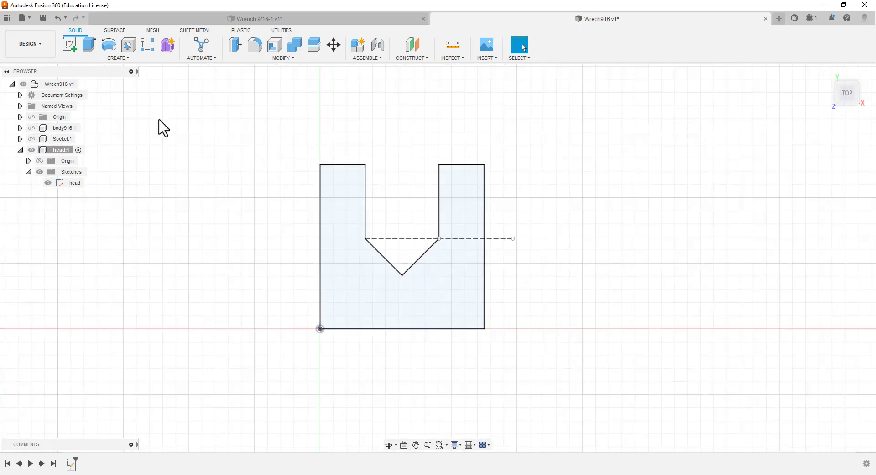
pyautogui.click(90, 45)
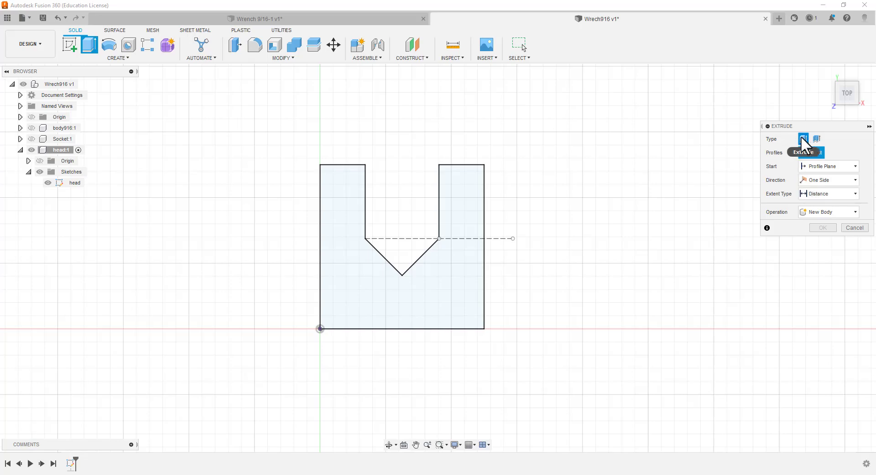
pyautogui.click(469, 263)
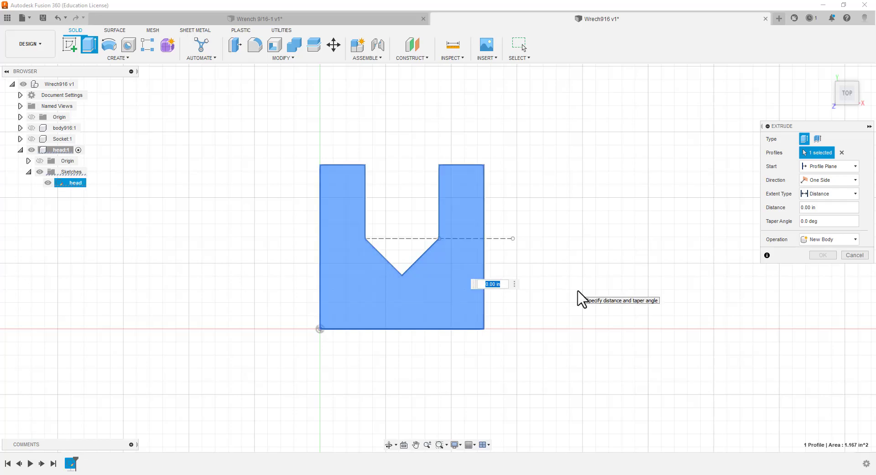
pyautogui.write('h')
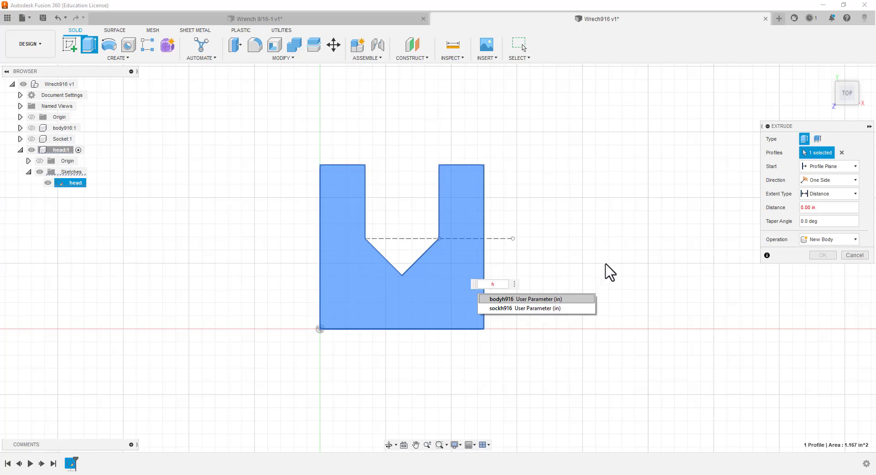
pyautogui.press('BackSpace')
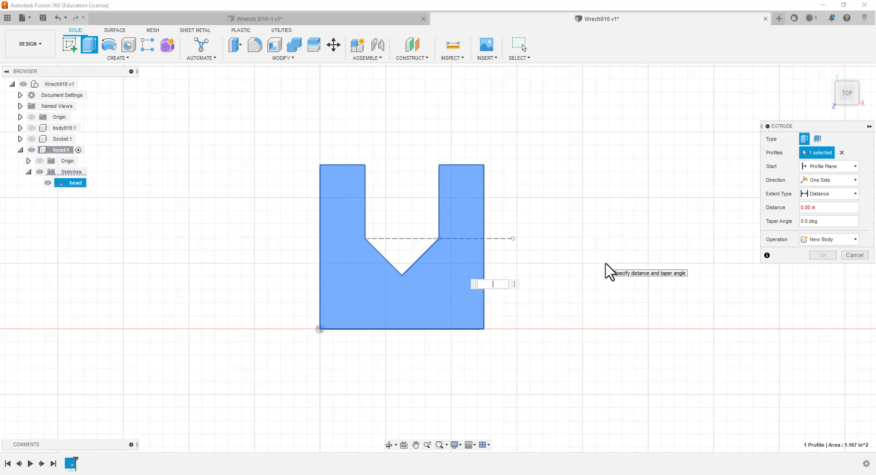
pyautogui.write('he')
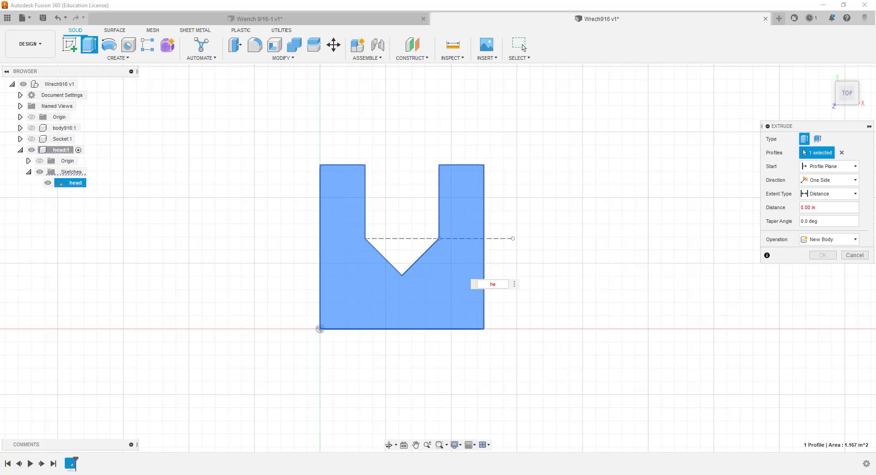
# Check the parameter list in the Word document, and extrude the head profile 0.3 in as a new body
pyautogui.click(441, 474)
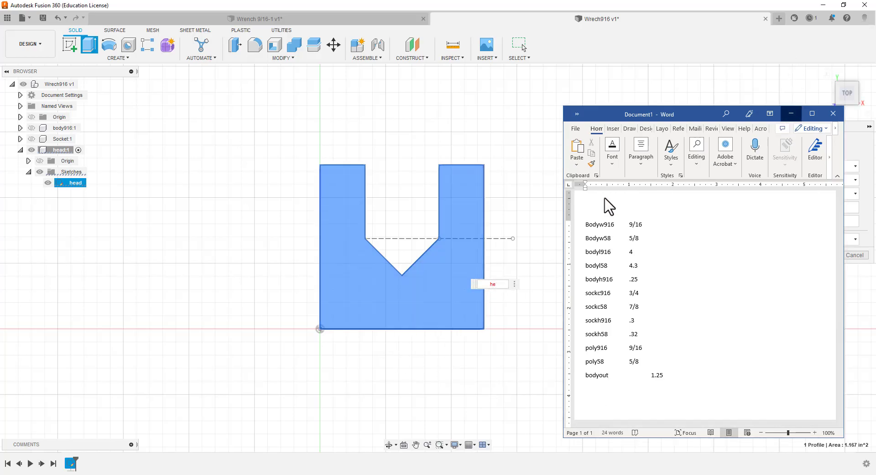
pyautogui.click(790, 112)
pyautogui.click(503, 283)
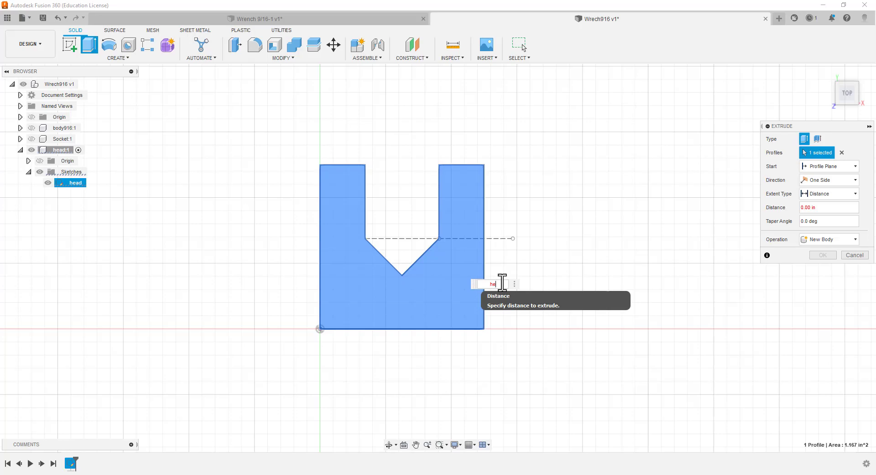
pyautogui.press('BackSpace')
pyautogui.press('BackSpace')
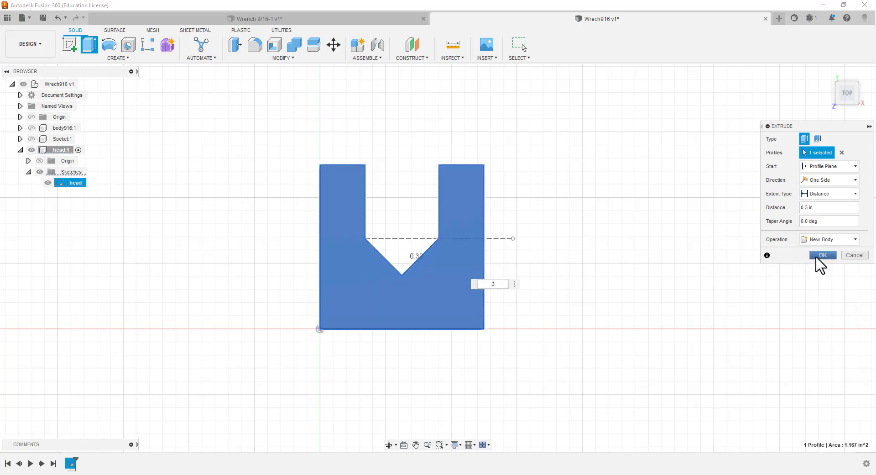
pyautogui.click(817, 258)
# Examine the extruded head body from several angles and return to the top view with the jaw opening facing up
pyautogui.scroll(2, 448, 388)
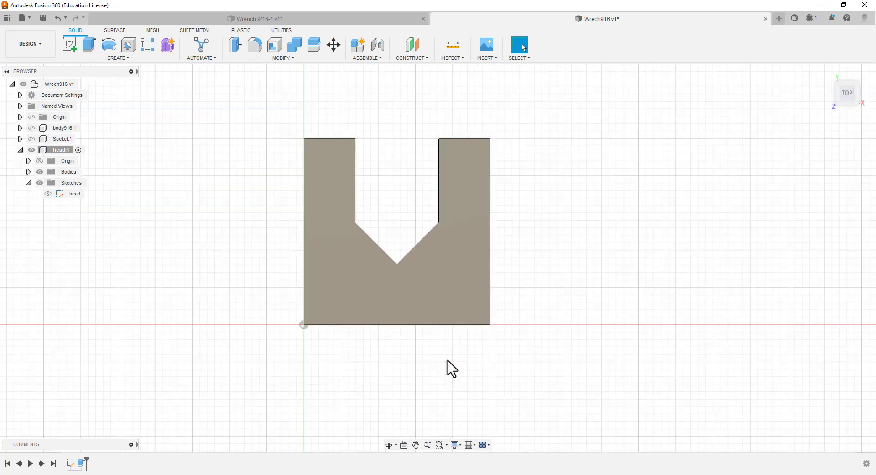
pyautogui.keyDown('shift'); pyautogui.moveTo(444, 360); pyautogui.dragTo(417, 336, button='middle'); pyautogui.keyUp('shift')
pyautogui.moveTo(440, 319); pyautogui.dragTo(237, 373)
pyautogui.press('Escape')
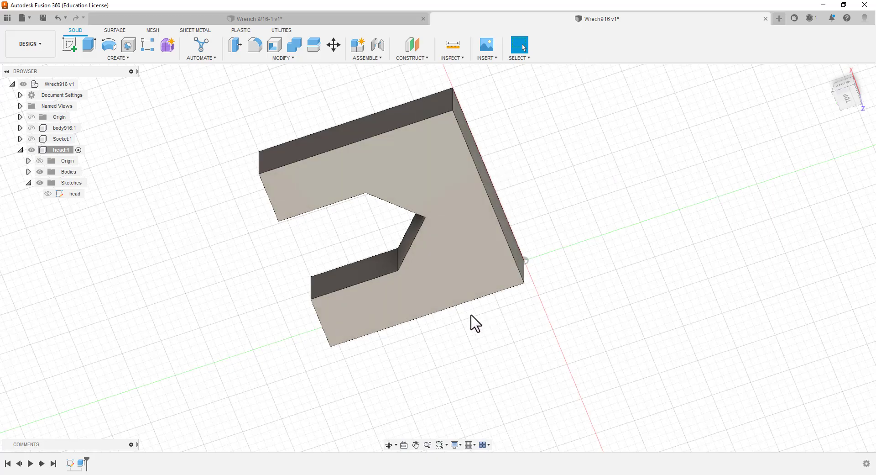
pyautogui.scroll(1, 466, 329)
pyautogui.scroll(-2, 468, 315)
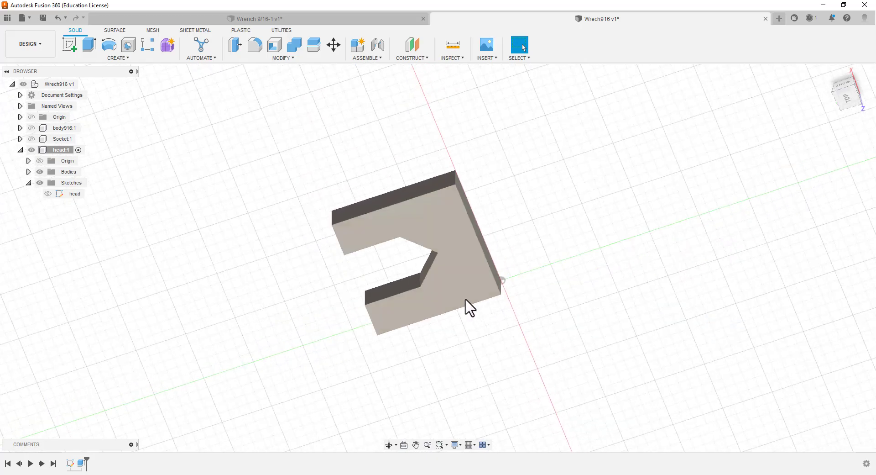
pyautogui.scroll(1, 522, 230)
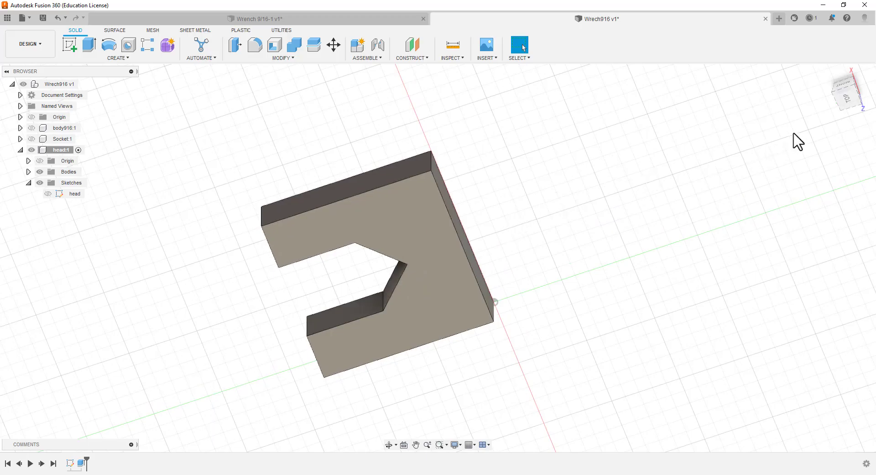
pyautogui.click(849, 98)
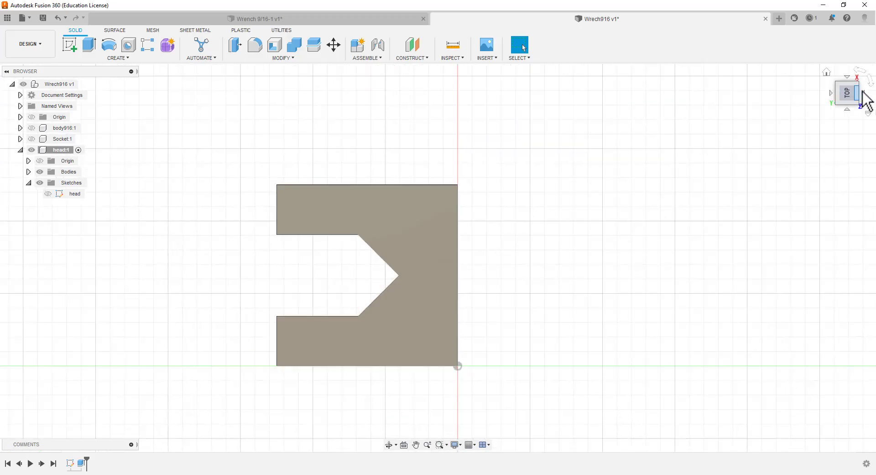
pyautogui.click(869, 78)
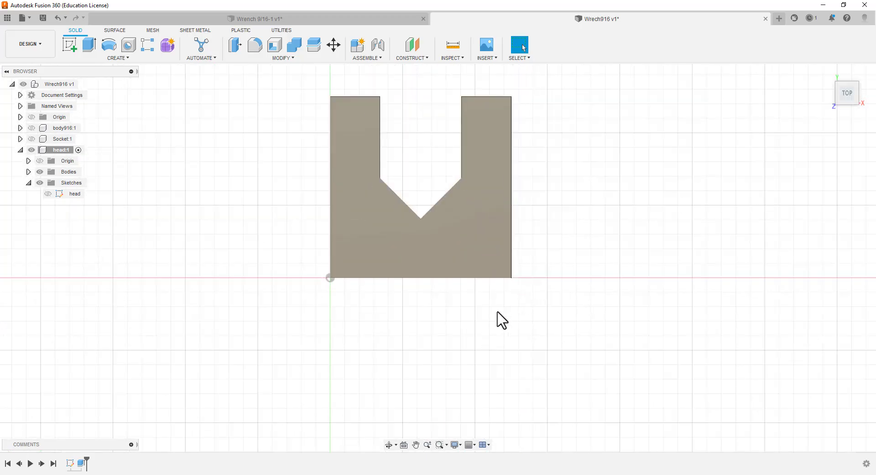
# Start a chamfer on the head body and set its type to Two Distance
pyautogui.scroll(-1, 467, 310)
pyautogui.scroll(2, 470, 304)
pyautogui.scroll(1, 475, 301)
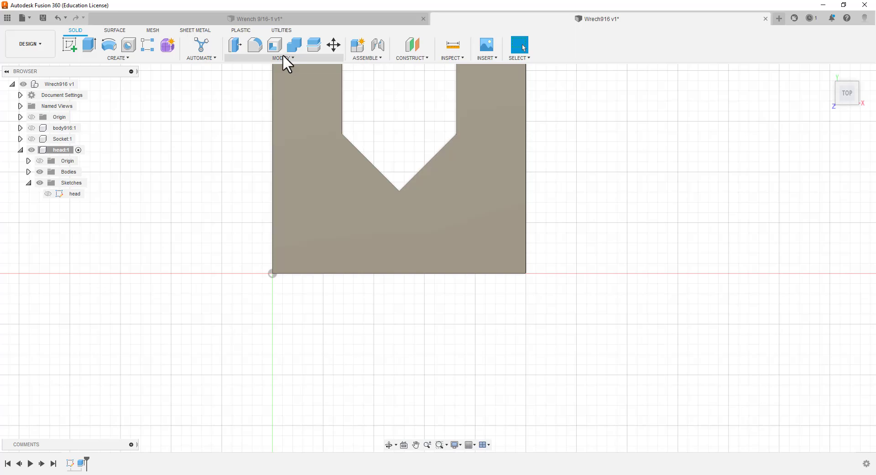
pyautogui.click(282, 57)
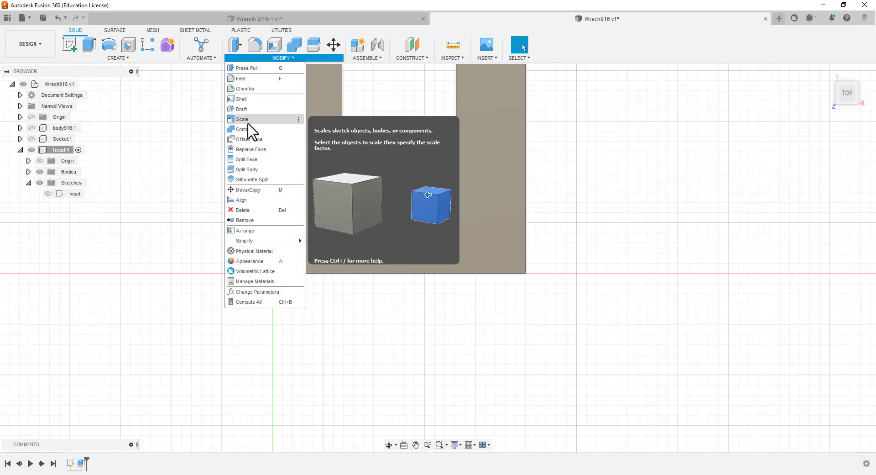
pyautogui.click(257, 89)
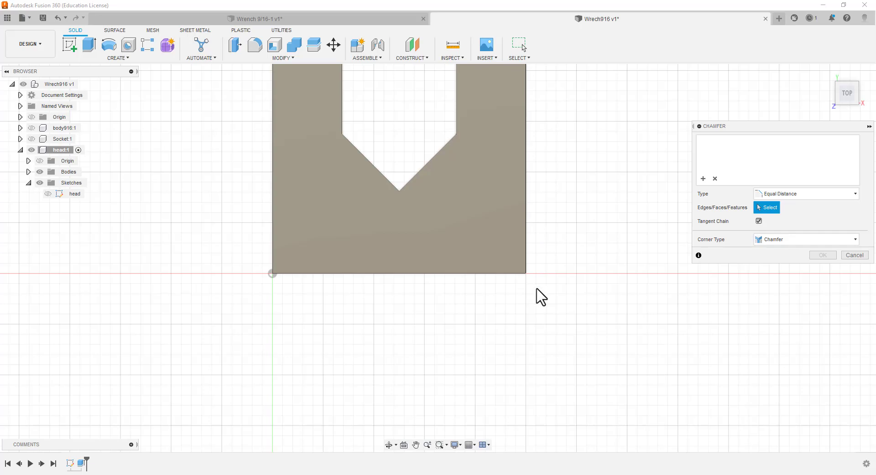
pyautogui.scroll(3, 529, 289)
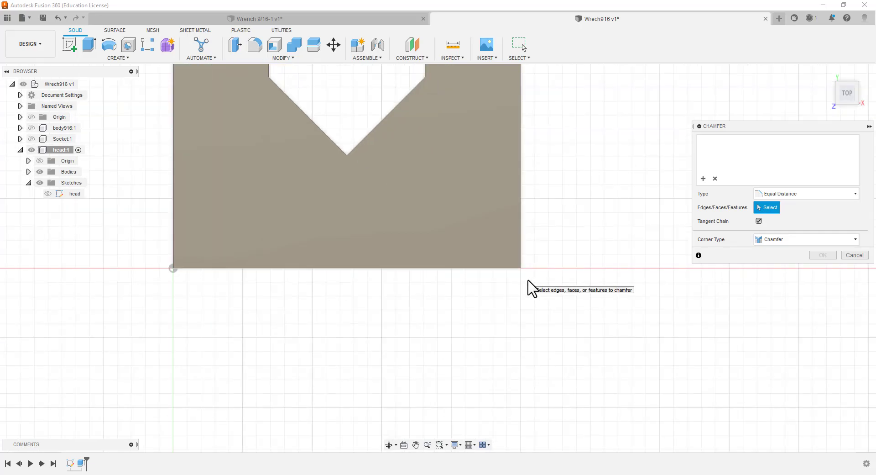
pyautogui.click(856, 193)
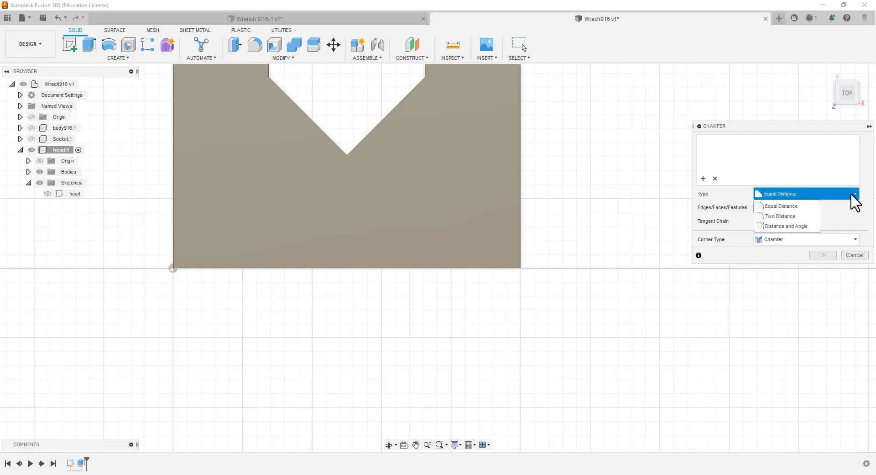
pyautogui.click(804, 217)
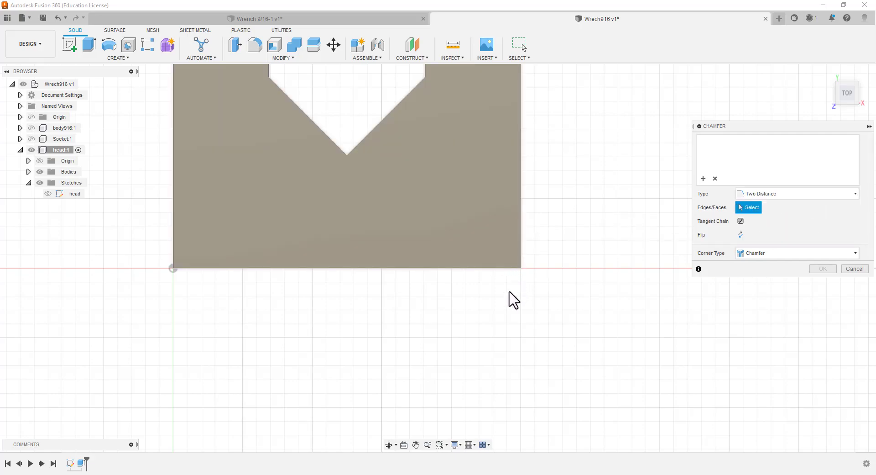
# Try to chamfer the short vertical edge at the head's lower-right outer corner, opposite the origin corner
pyautogui.scroll(2, 509, 303)
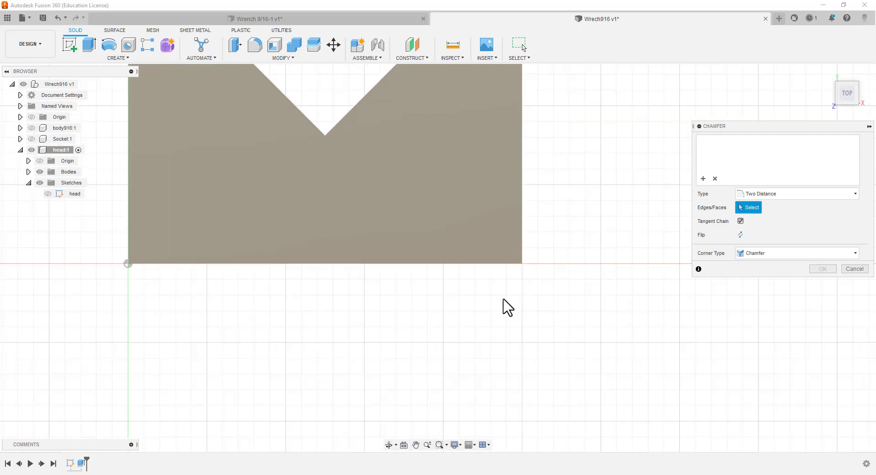
pyautogui.keyDown('shift'); pyautogui.moveTo(504, 307); pyautogui.dragTo(498, 254, button='middle'); pyautogui.keyUp('shift')
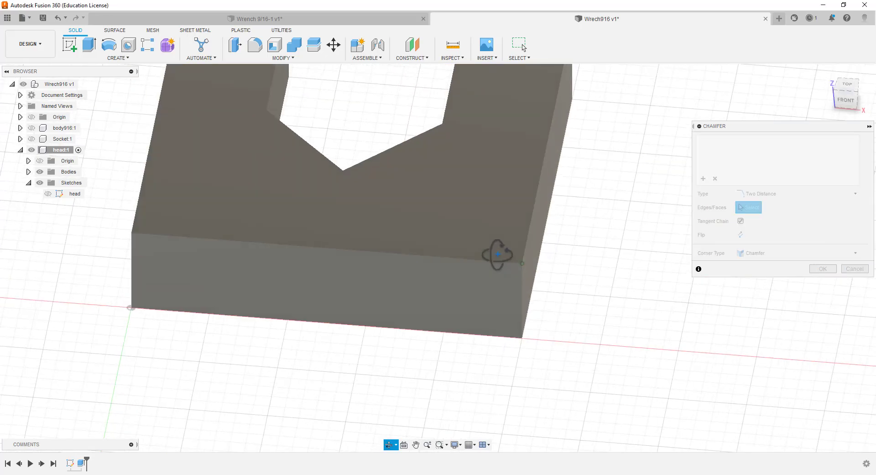
pyautogui.click(522, 297)
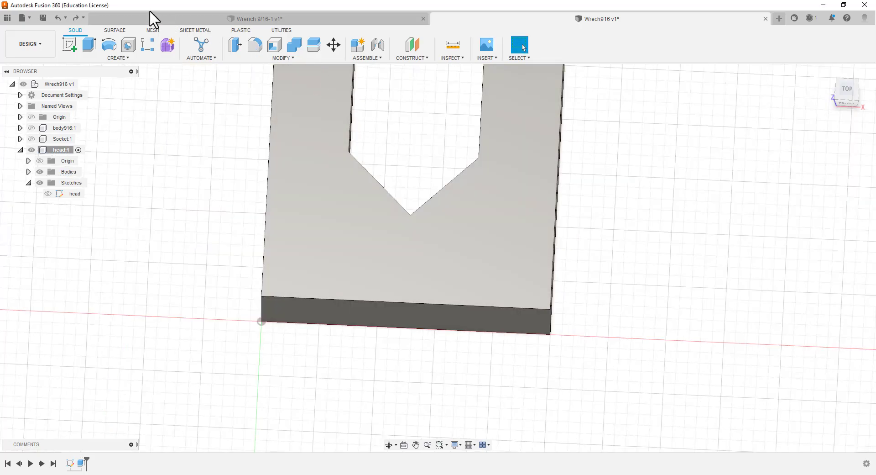
# Begin a Two Distance chamfer on the vertical edge at the head's lower-right outer corner, with a first distance of 0.375 in
pyautogui.click(287, 58)
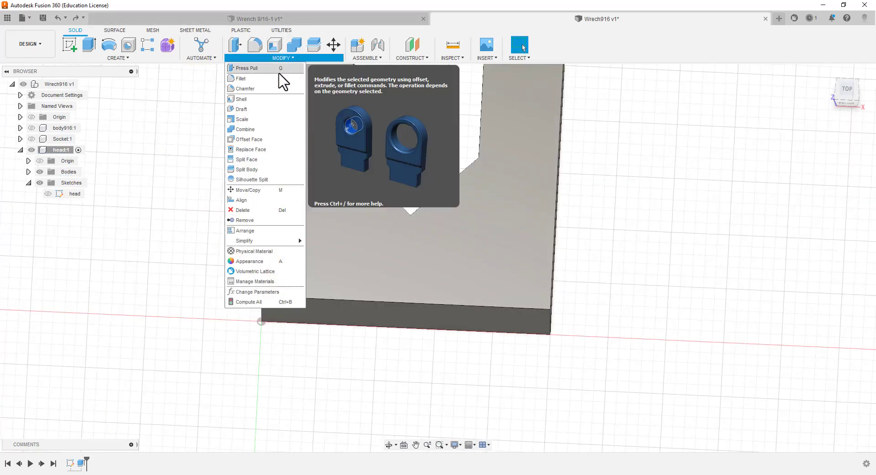
pyautogui.click(266, 89)
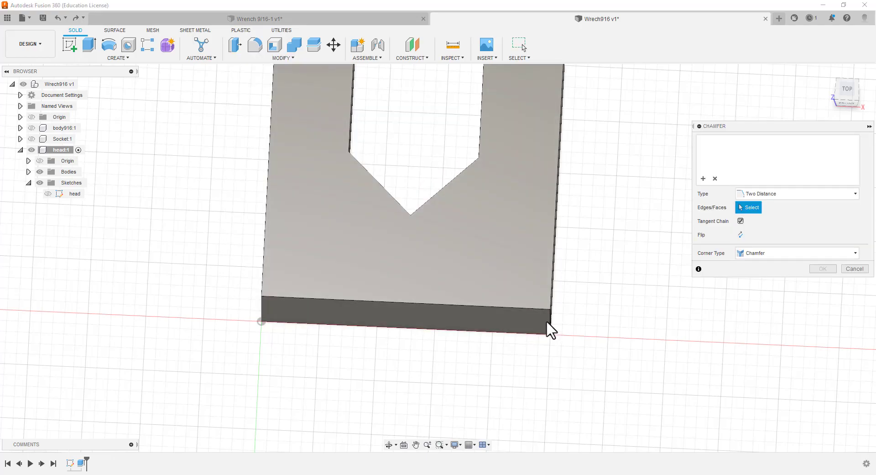
pyautogui.scroll(-2, 548, 328)
pyautogui.scroll(5, 546, 327)
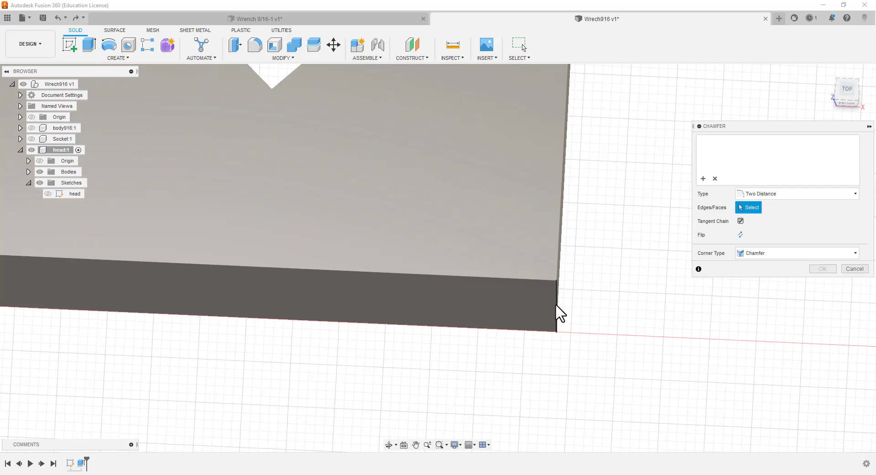
pyautogui.click(556, 306)
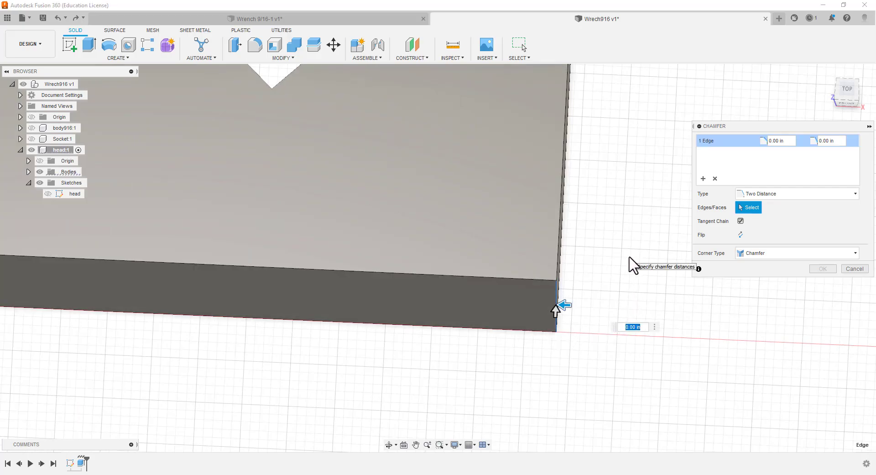
pyautogui.write('.375')
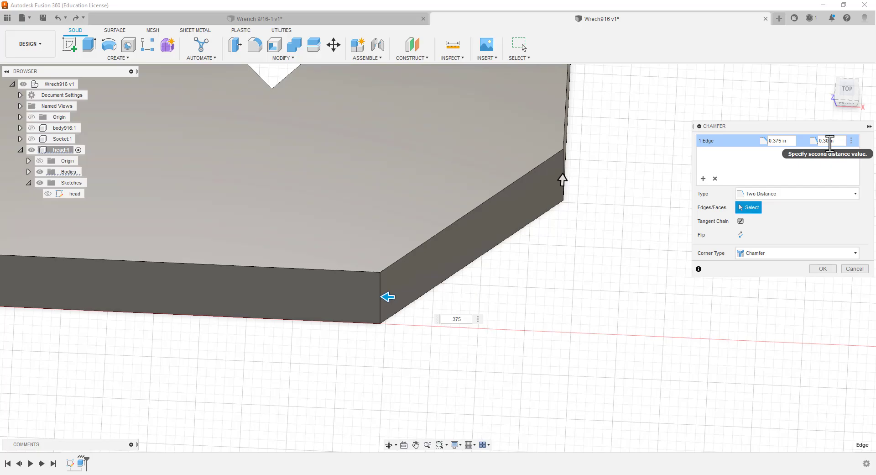
pyautogui.write('55')
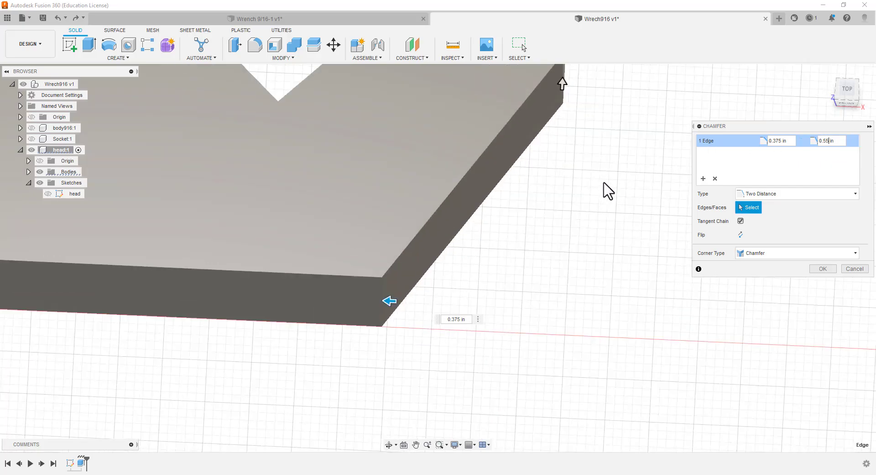
# Set the corner chamfer's second distance to 0.55 in and apply the chamfer to the head
pyautogui.scroll(-4, 606, 191)
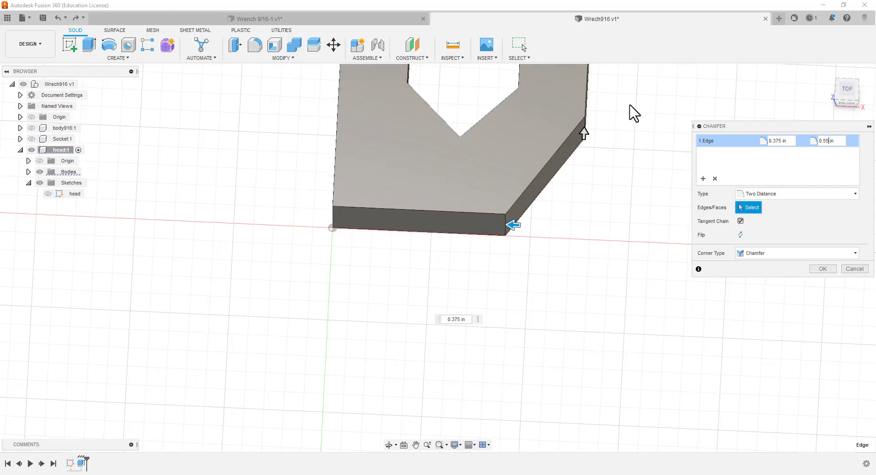
pyautogui.scroll(-1, 630, 106)
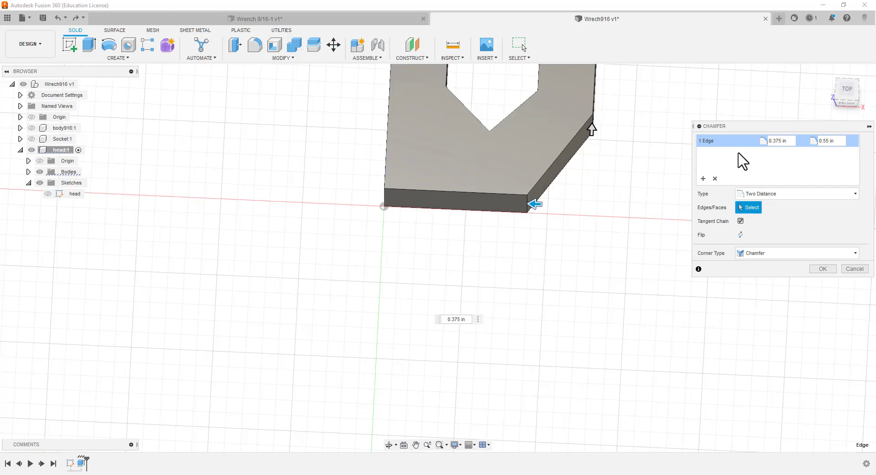
pyautogui.click(823, 268)
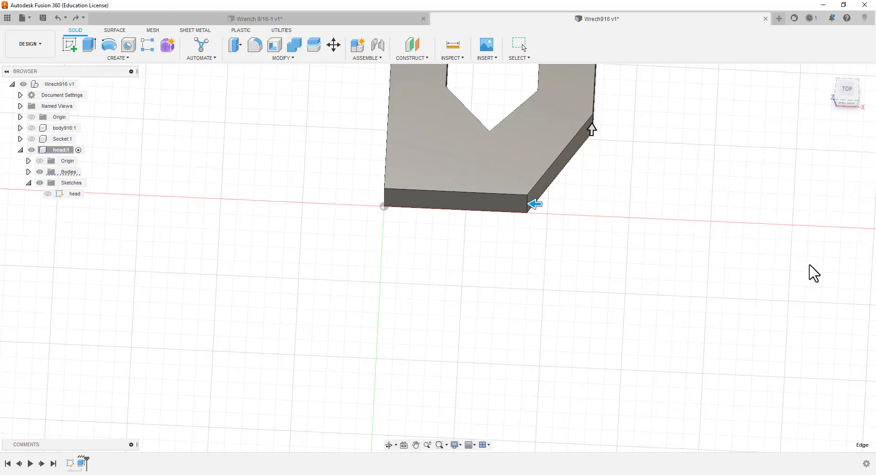
pyautogui.scroll(1, 646, 223)
pyautogui.scroll(-2, 642, 160)
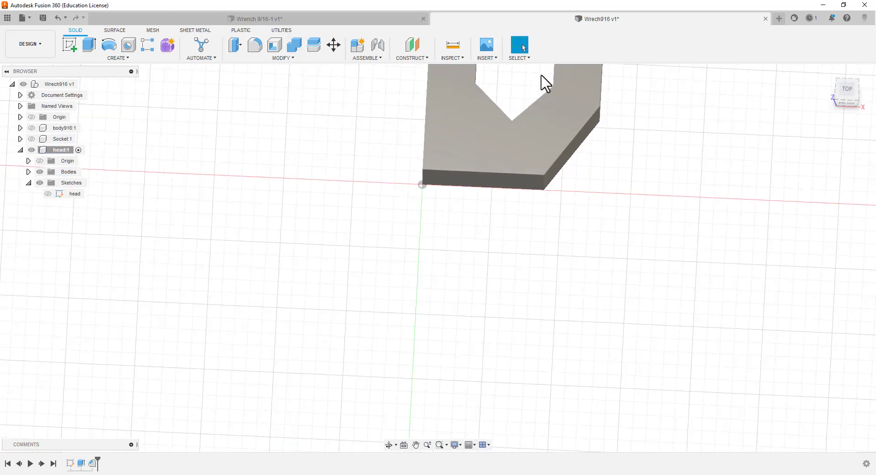
pyautogui.scroll(-1, 550, 82)
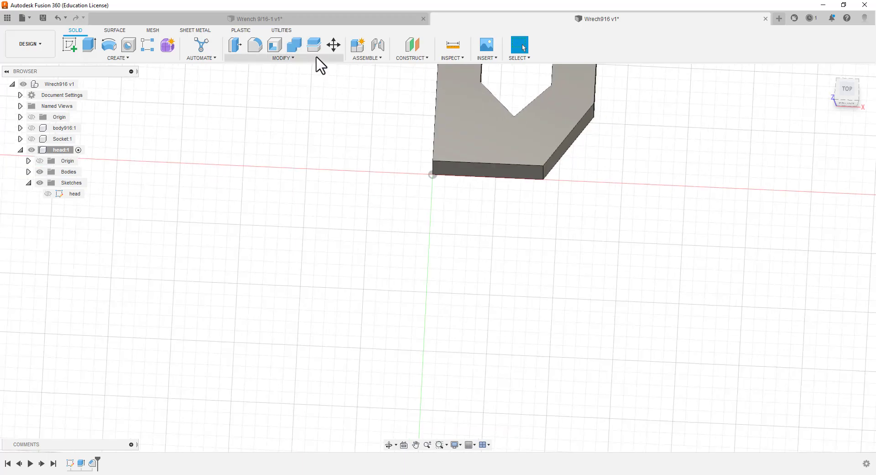
# Chamfer the vertical edge at the head's origin corner with two distances, 0.55 in first and 0.375 in second
pyautogui.click(317, 57)
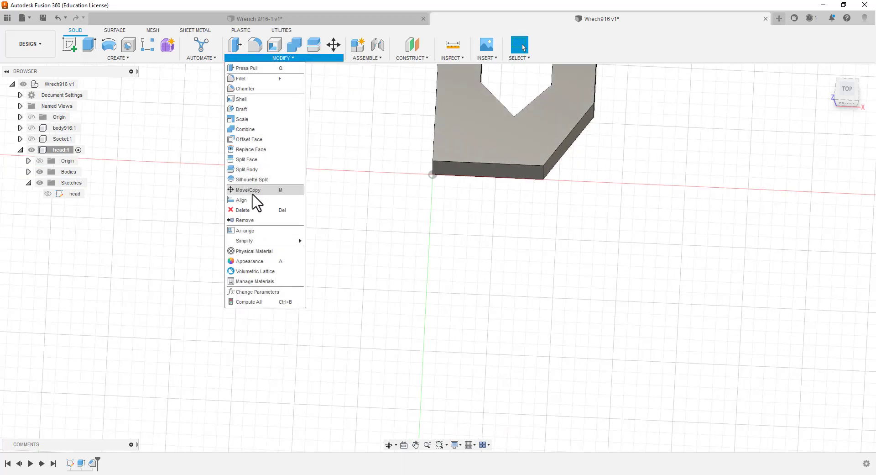
pyautogui.click(242, 89)
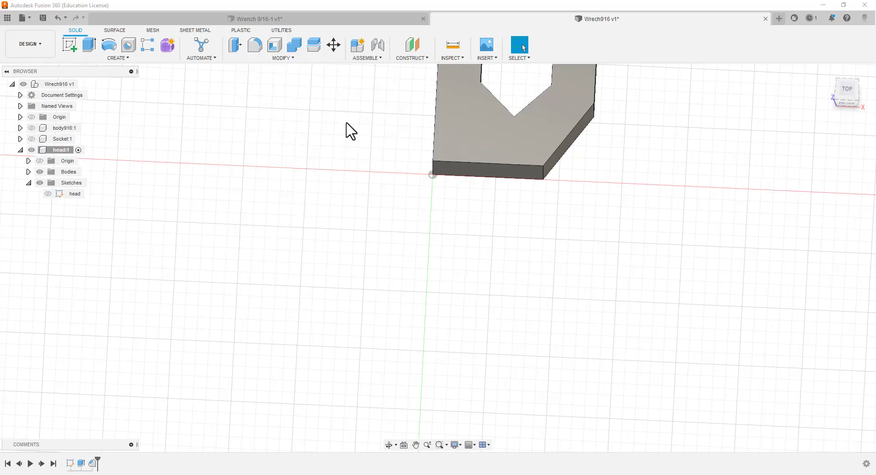
pyautogui.click(434, 174)
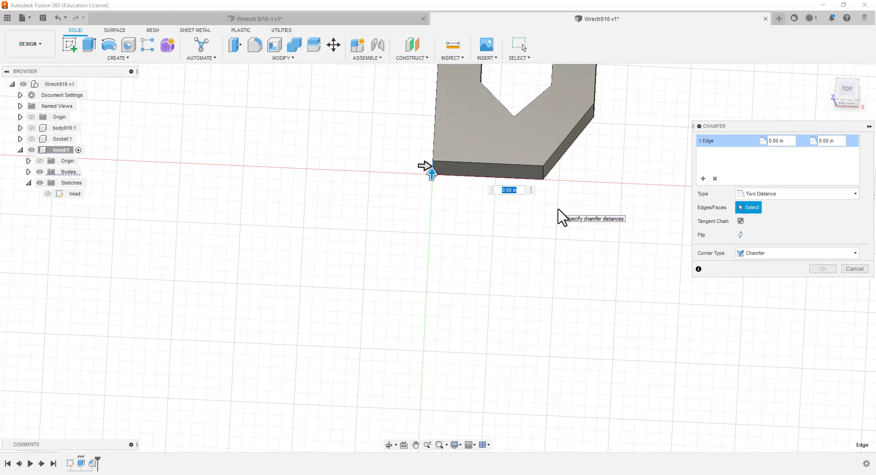
pyautogui.write('.55')
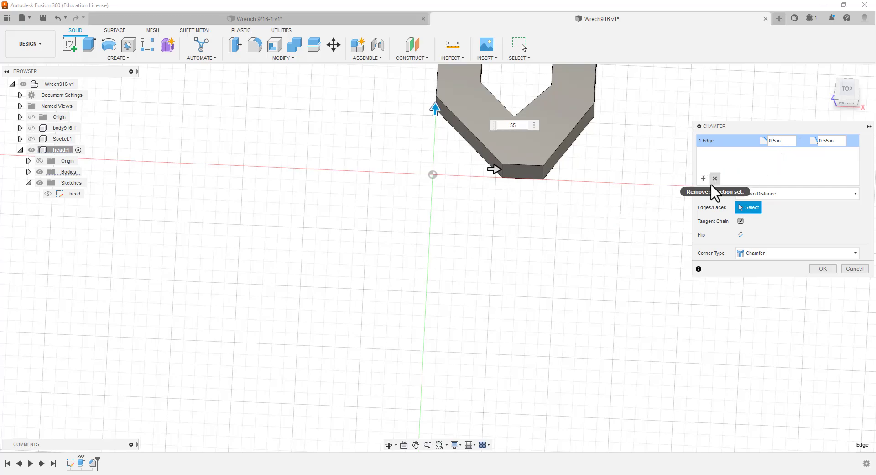
pyautogui.write('375')
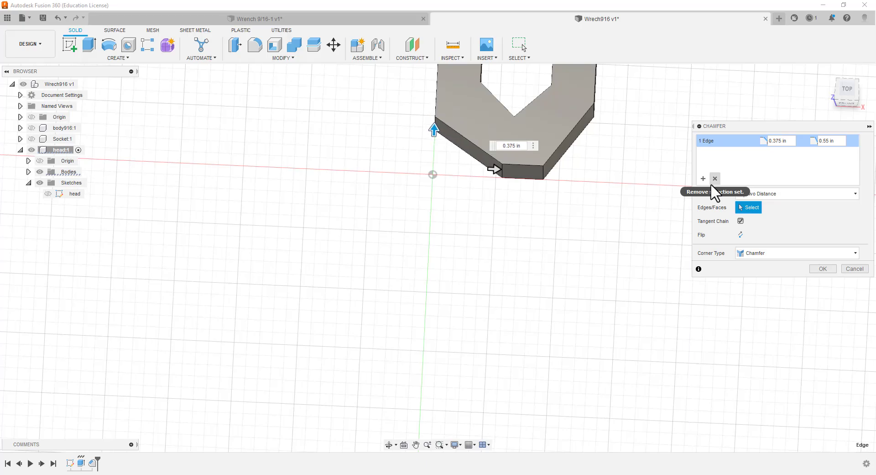
pyautogui.press('BackSpace')
pyautogui.press('BackSpace')
pyautogui.write('5')
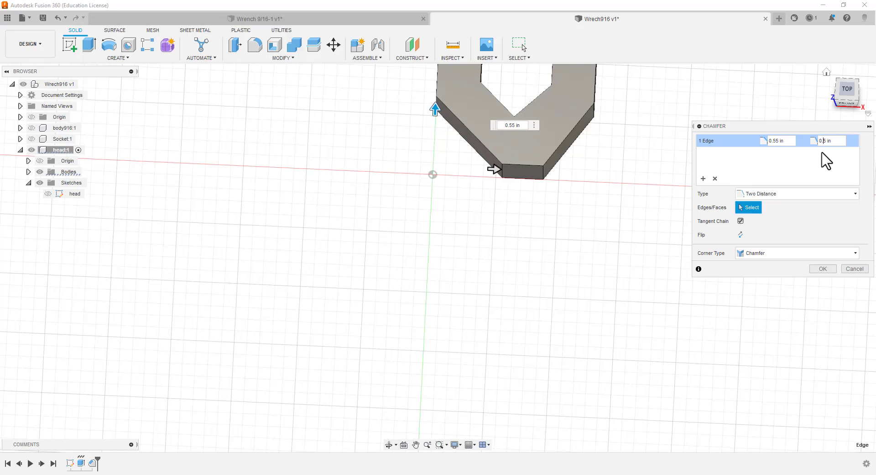
pyautogui.write('7')
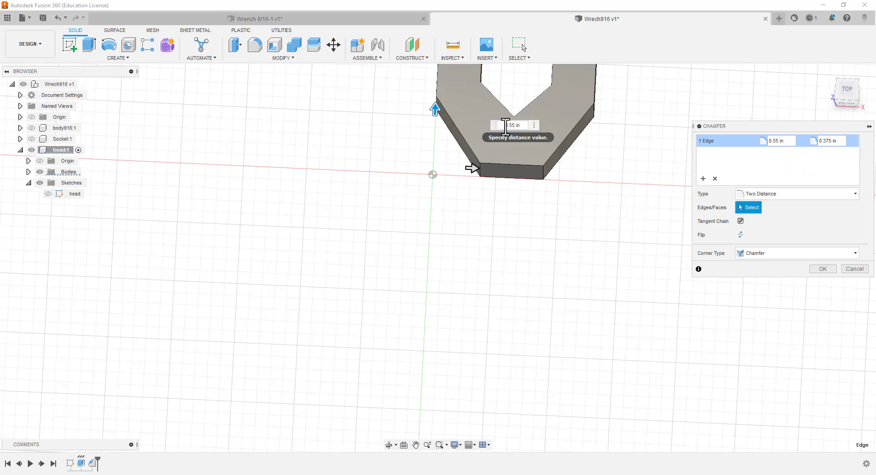
pyautogui.scroll(4, 489, 102)
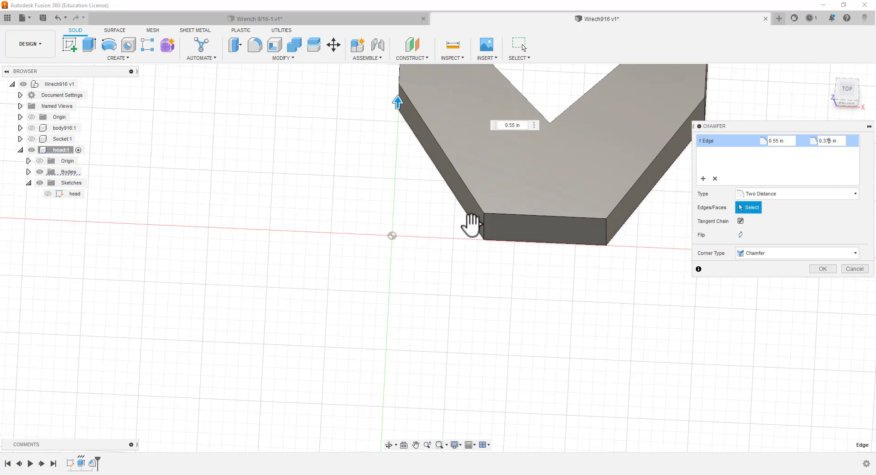
pyautogui.click(475, 223)
pyautogui.click(823, 270)
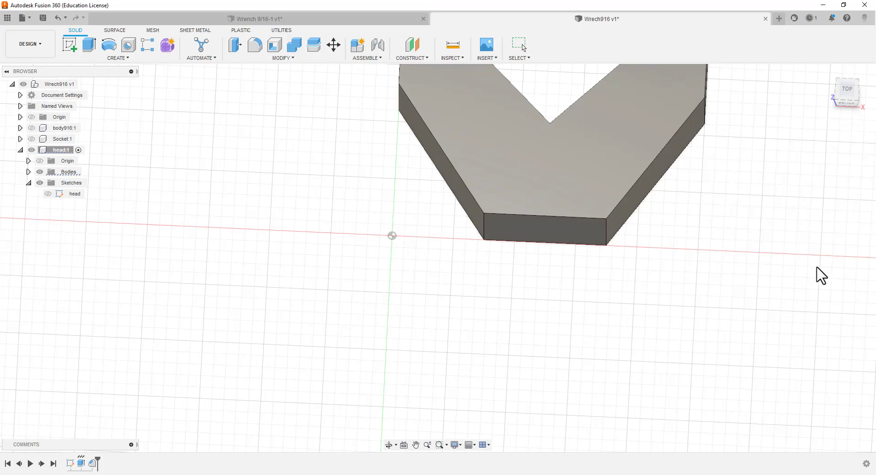
# Collapse the head component's tree and make the Socket and body916 components visible again
pyautogui.scroll(2, 614, 192)
pyautogui.scroll(-5, 607, 210)
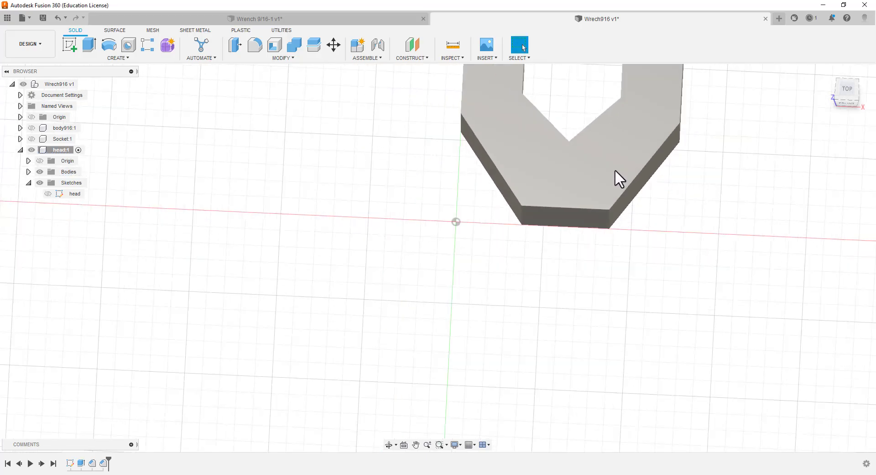
pyautogui.scroll(3, 614, 91)
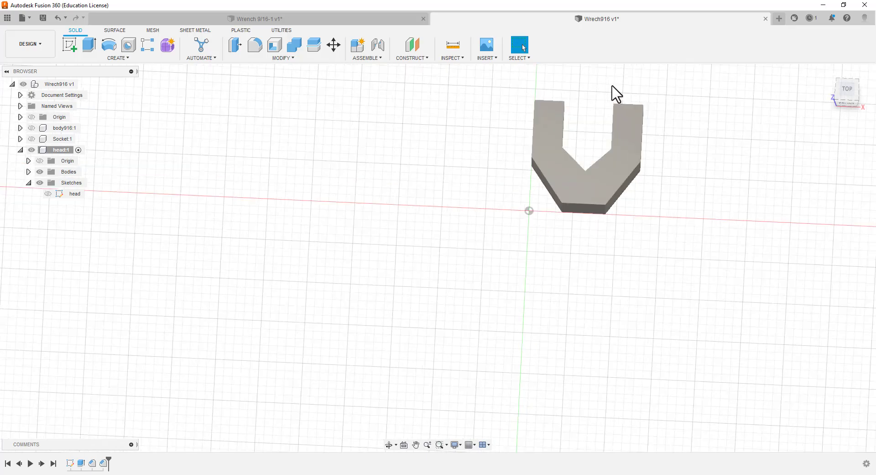
pyautogui.scroll(1, 613, 95)
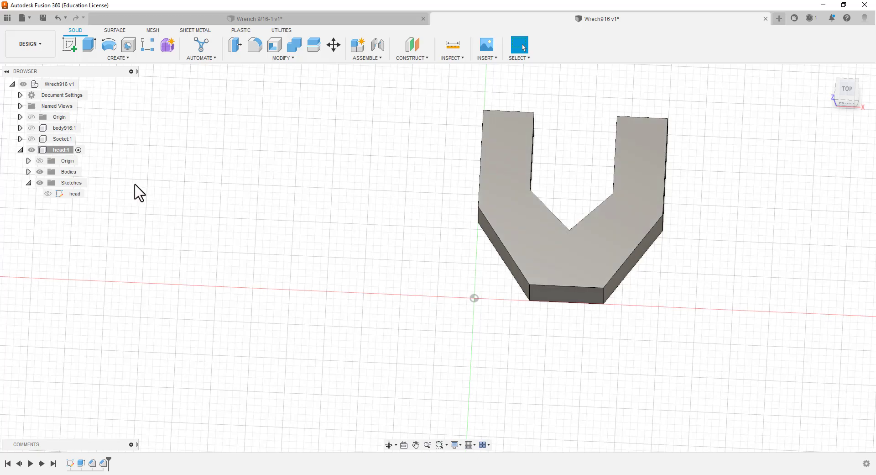
pyautogui.click(21, 149)
pyautogui.click(29, 141)
pyautogui.click(32, 139)
pyautogui.click(30, 130)
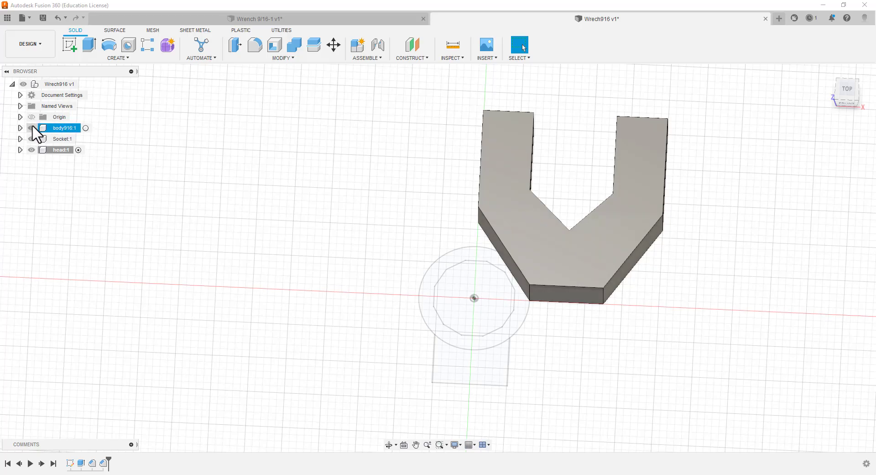
pyautogui.click(31, 128)
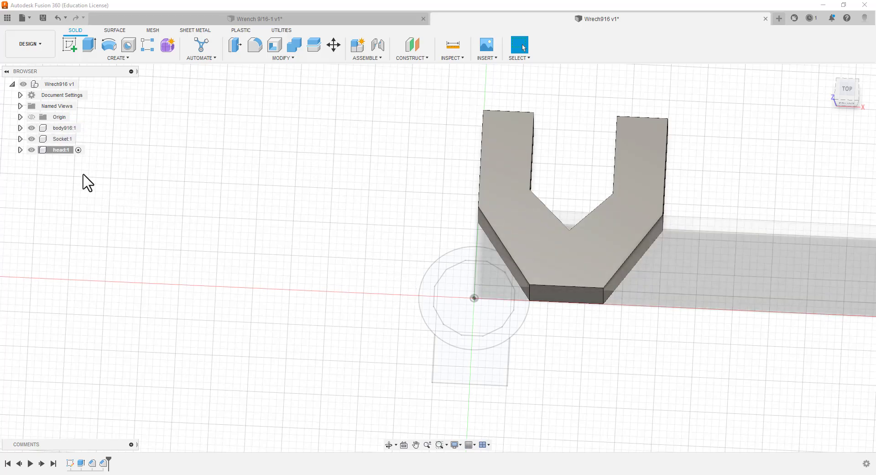
# Show the bodies of the Socket component
pyautogui.click(20, 138)
pyautogui.click(39, 161)
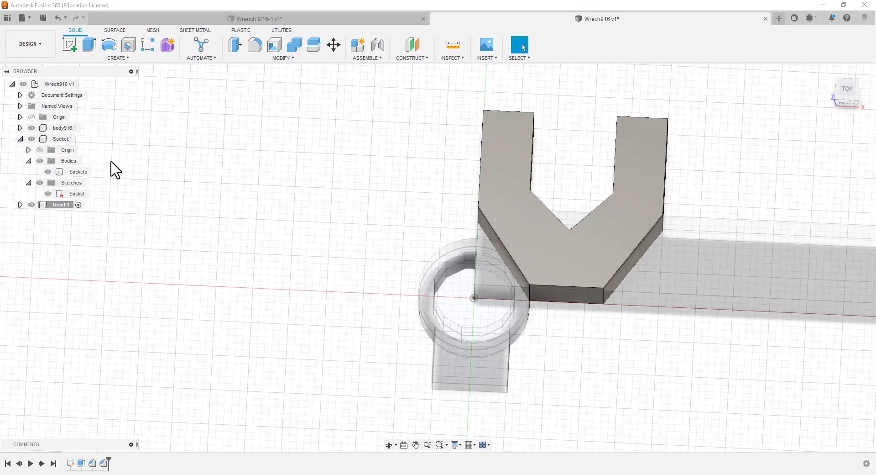
pyautogui.click(20, 139)
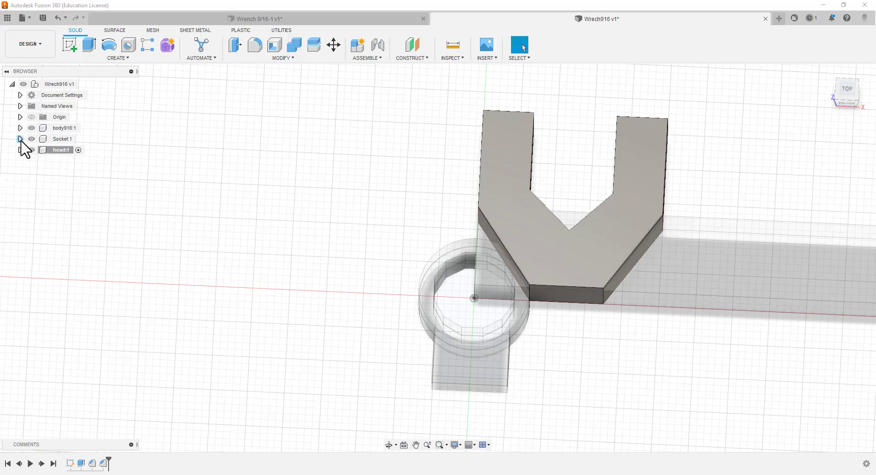
# Activate the top-level Wrech916 assembly and move the body916 bar and the Socket apart, clear of the head
pyautogui.click(84, 84)
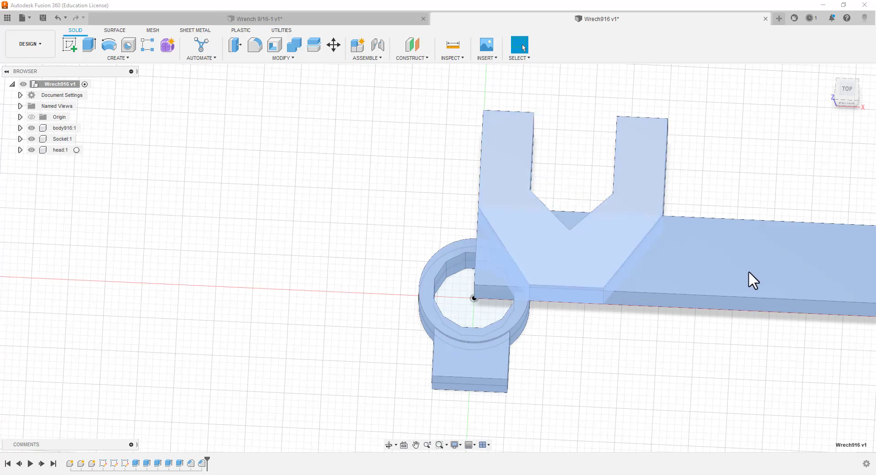
pyautogui.click(772, 351)
pyautogui.moveTo(680, 268); pyautogui.dragTo(783, 404)
pyautogui.moveTo(428, 353); pyautogui.dragTo(253, 318)
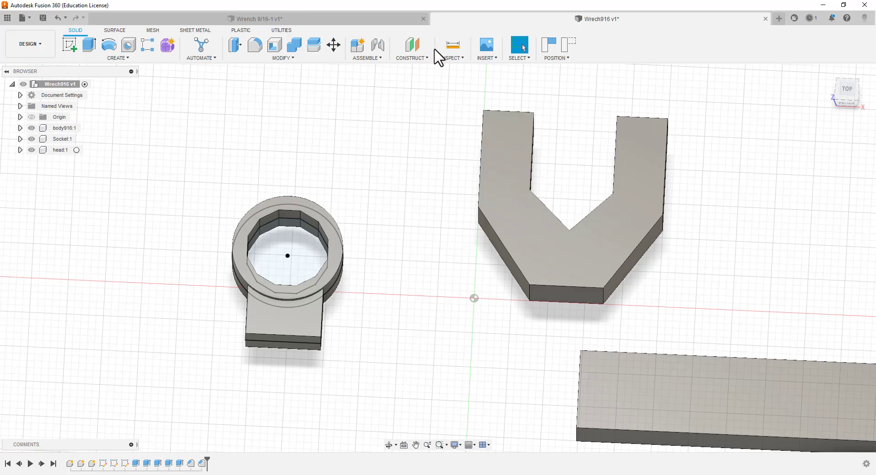
pyautogui.click(377, 45)
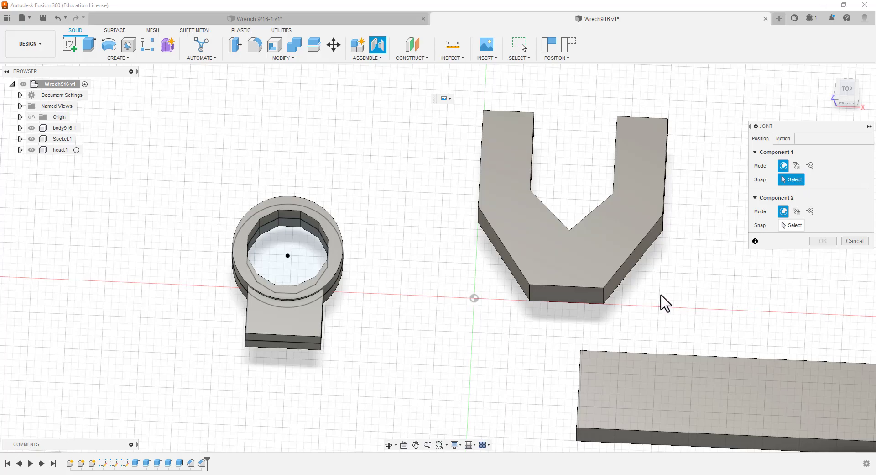
pyautogui.keyDown('shift'); pyautogui.moveTo(333, 382); pyautogui.dragTo(342, 323, button='middle'); pyautogui.keyUp('shift')
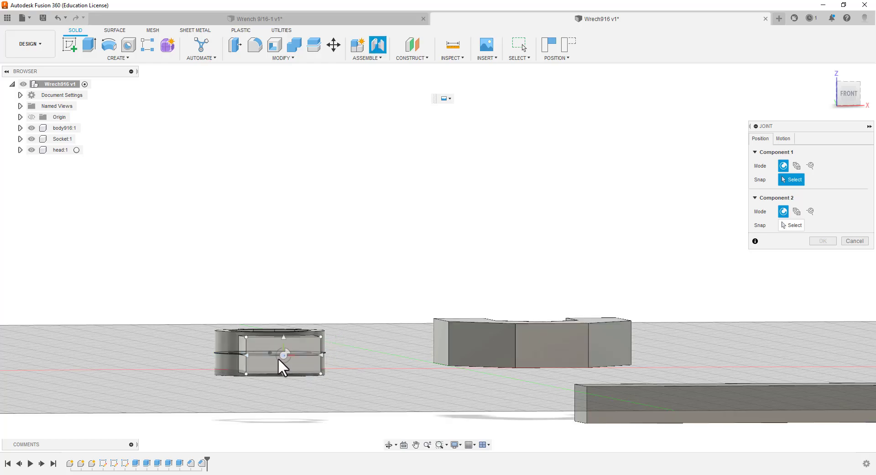
pyautogui.scroll(-2, 283, 353)
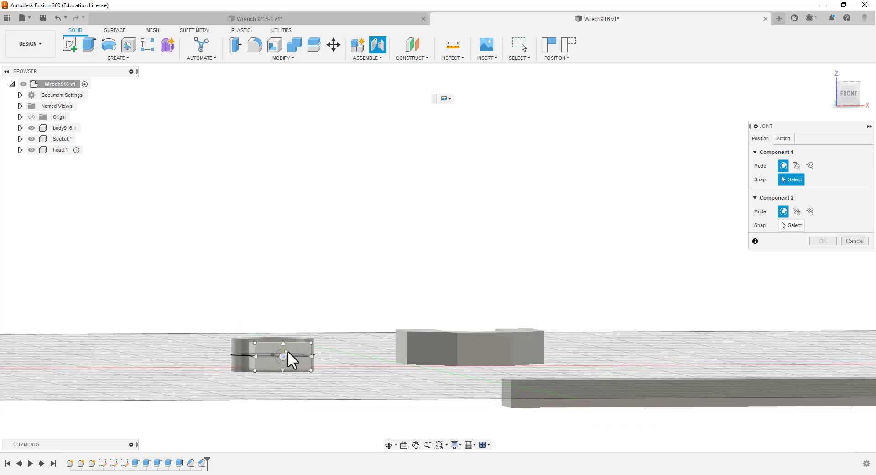
pyautogui.scroll(4, 283, 354)
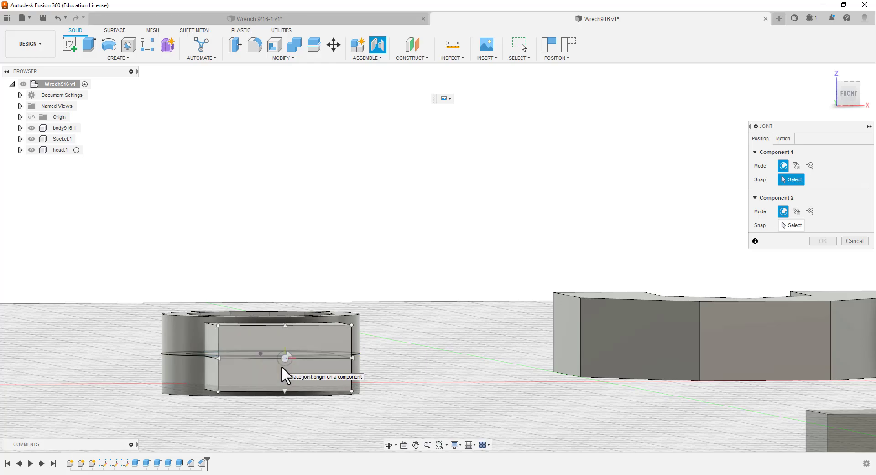
pyautogui.click(282, 367)
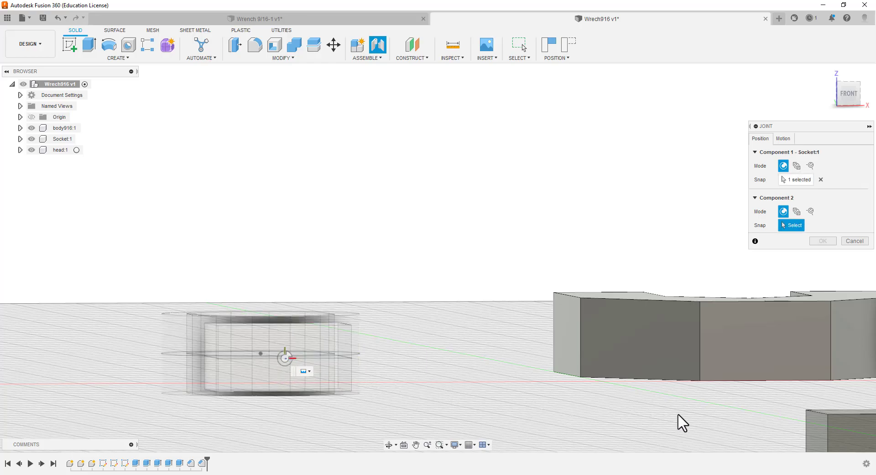
pyautogui.scroll(3, 489, 299)
pyautogui.scroll(-3, 498, 353)
pyautogui.scroll(-5, 500, 332)
pyautogui.keyDown('shift'); pyautogui.moveTo(587, 413); pyautogui.dragTo(665, 444, button='middle'); pyautogui.keyUp('shift')
pyautogui.press('Escape')
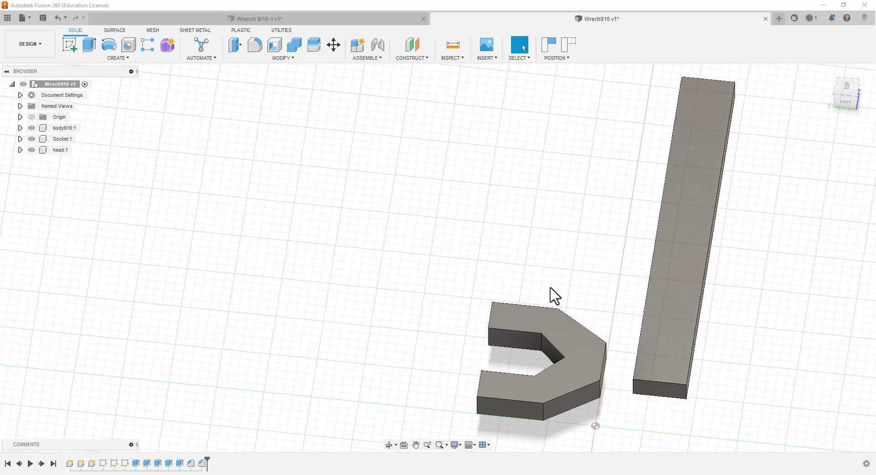
# Open the design's parameters and expand the Body916 sketch dimensions to inspect the expressions driving them
pyautogui.scroll(2, 570, 356)
pyautogui.scroll(-3, 560, 320)
pyautogui.scroll(-3, 570, 320)
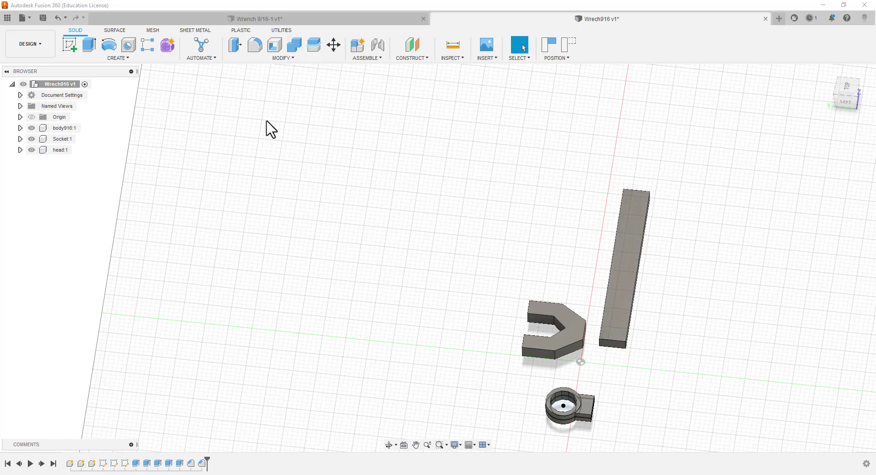
pyautogui.click(287, 60)
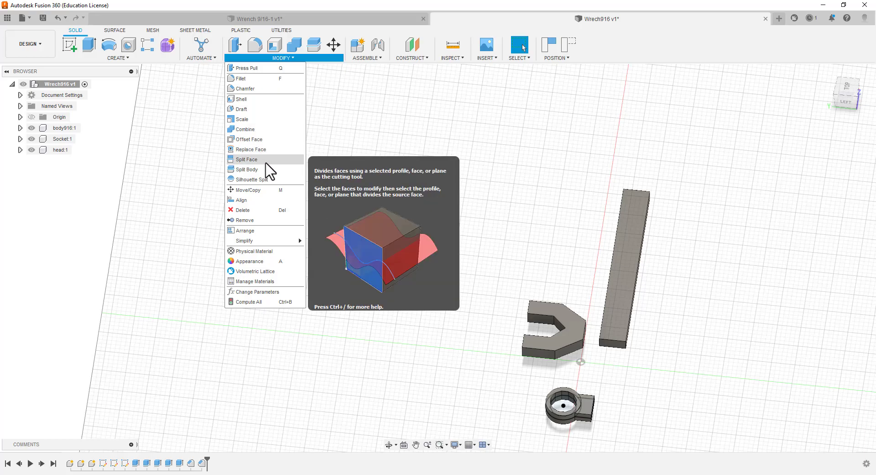
pyautogui.click(260, 292)
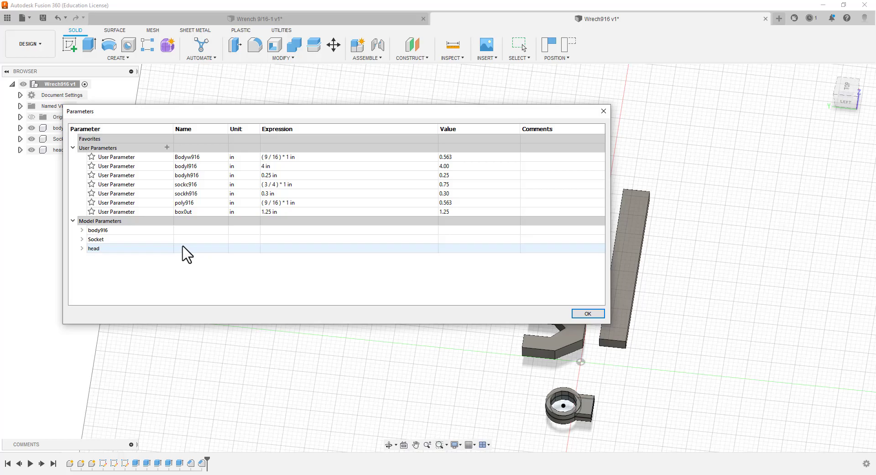
pyautogui.click(82, 231)
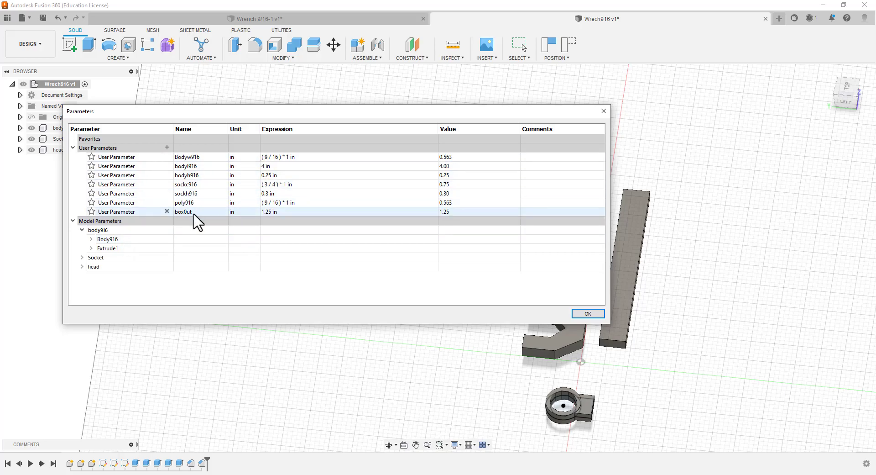
pyautogui.click(151, 239)
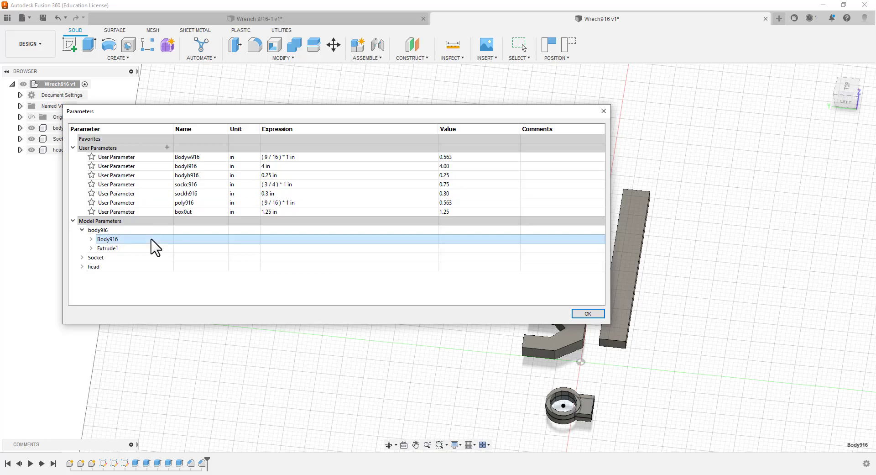
pyautogui.click(91, 239)
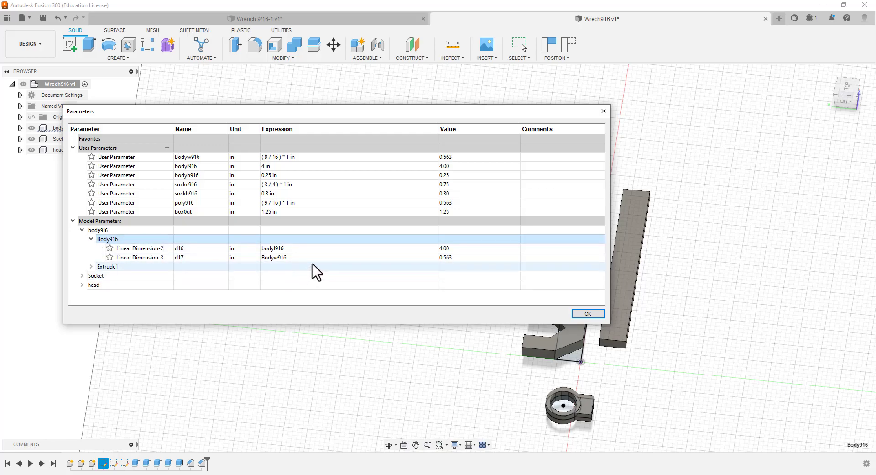
pyautogui.click(452, 258)
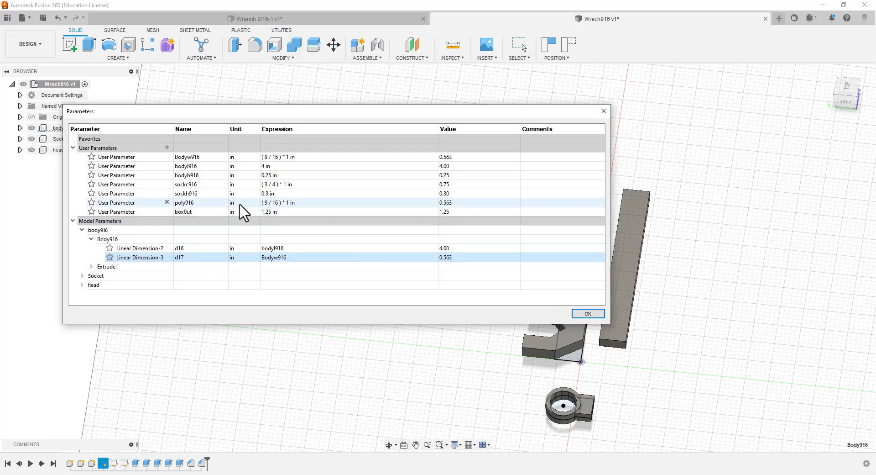
# Set the expression of the user parameter Bodyw916 to ( 1 / 2 ) * 1 in
pyautogui.click(205, 156)
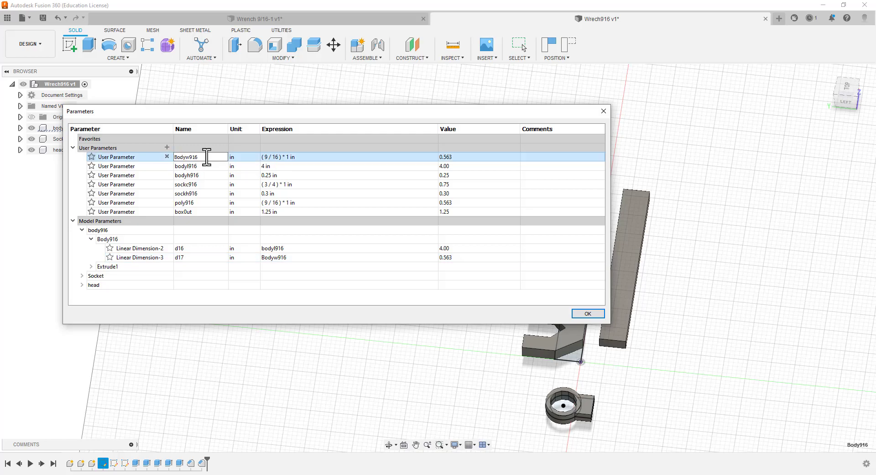
pyautogui.click(293, 158)
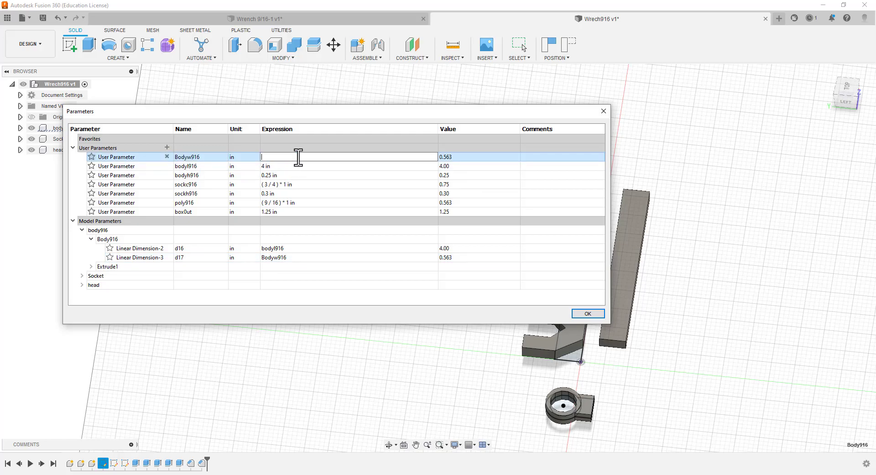
pyautogui.write('1 /2')
pyautogui.press('Return')
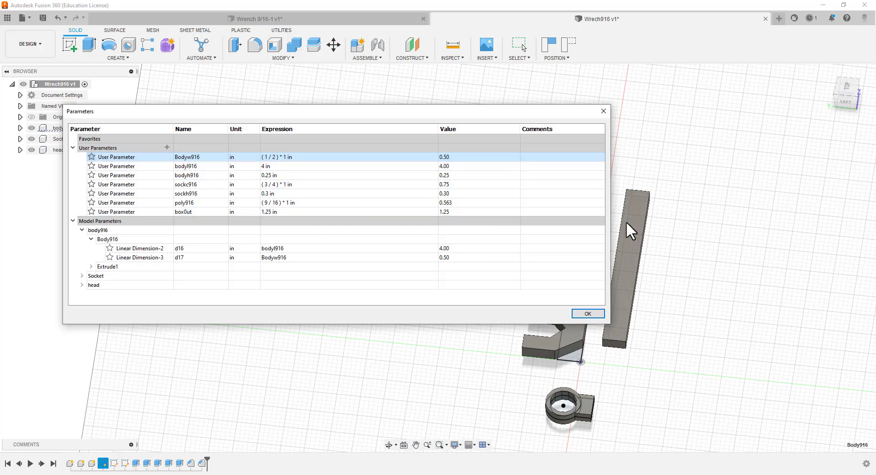
# Accept the parameters and measure the width of the body916 bar between the two lower corners of its end face nearest the head
pyautogui.click(587, 314)
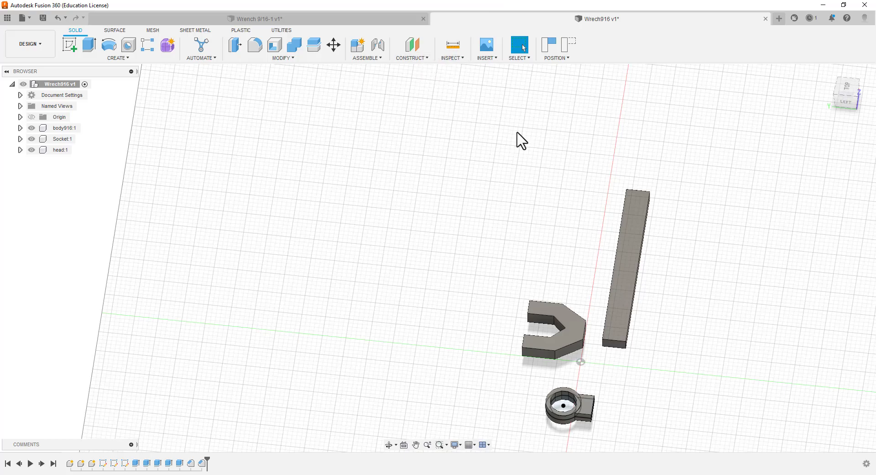
pyautogui.click(456, 46)
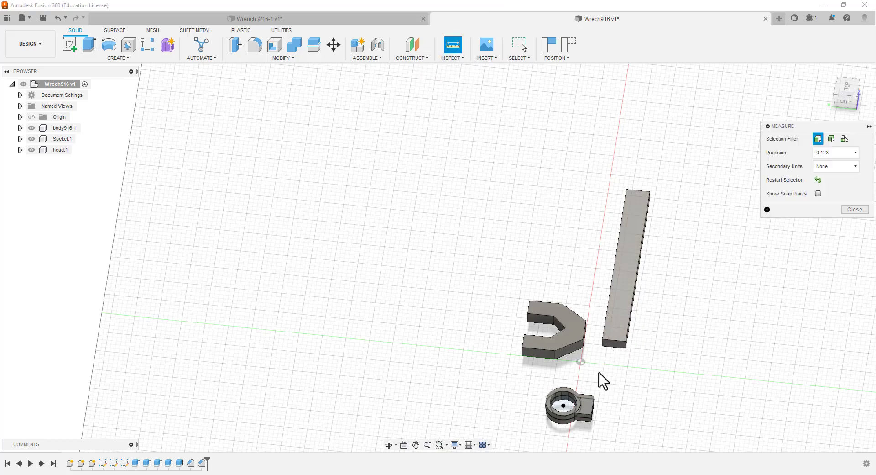
pyautogui.scroll(-4, 602, 366)
pyautogui.scroll(6, 610, 361)
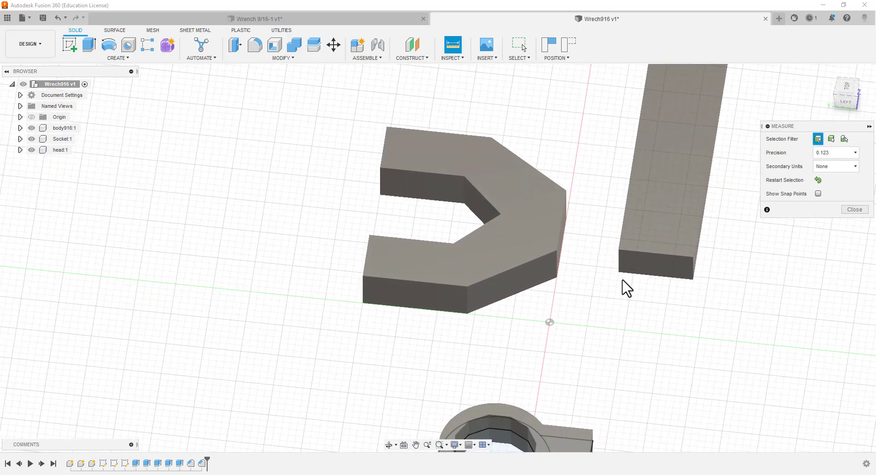
pyautogui.click(618, 272)
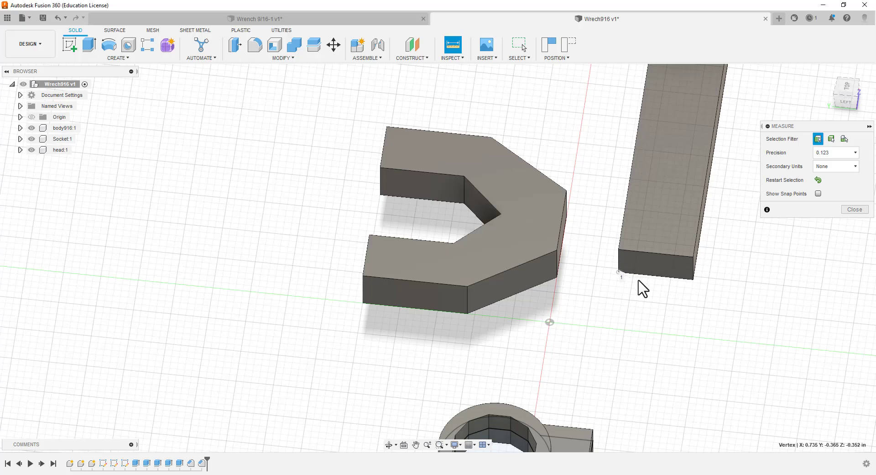
pyautogui.click(693, 278)
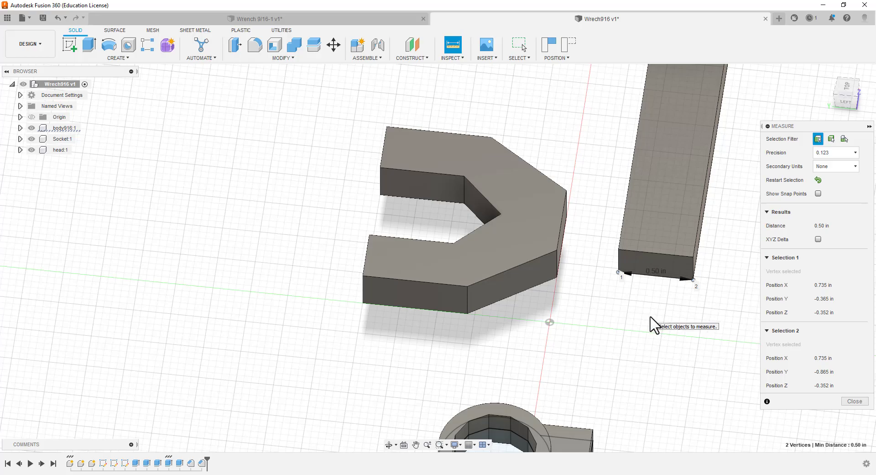
pyautogui.press('Escape')
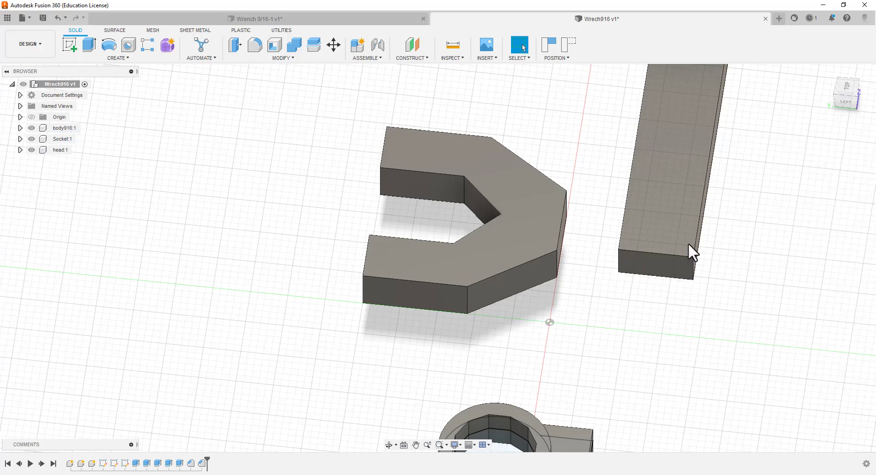
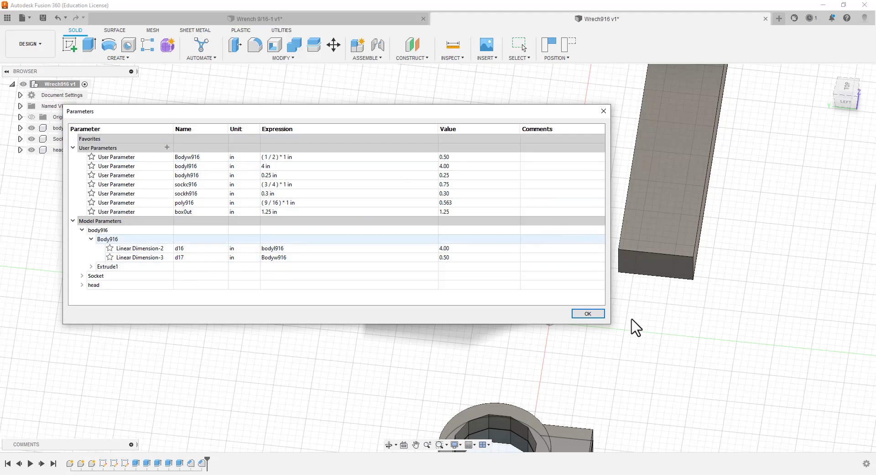
# Accept the parameters and rigidly joint the center of body916's end face to the center of the head's flat rear face
pyautogui.click(589, 313)
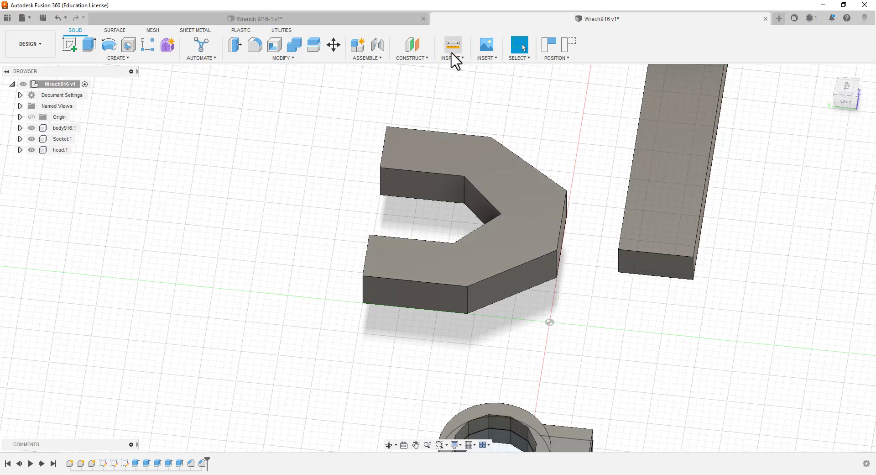
pyautogui.click(375, 47)
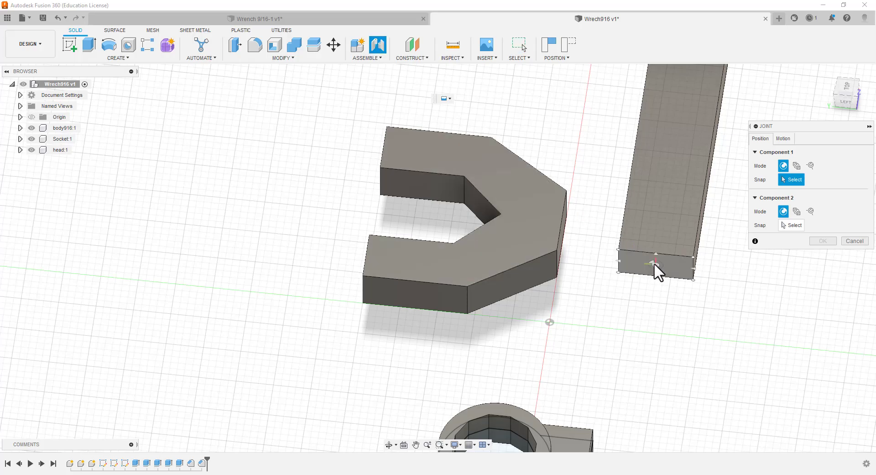
pyautogui.click(656, 262)
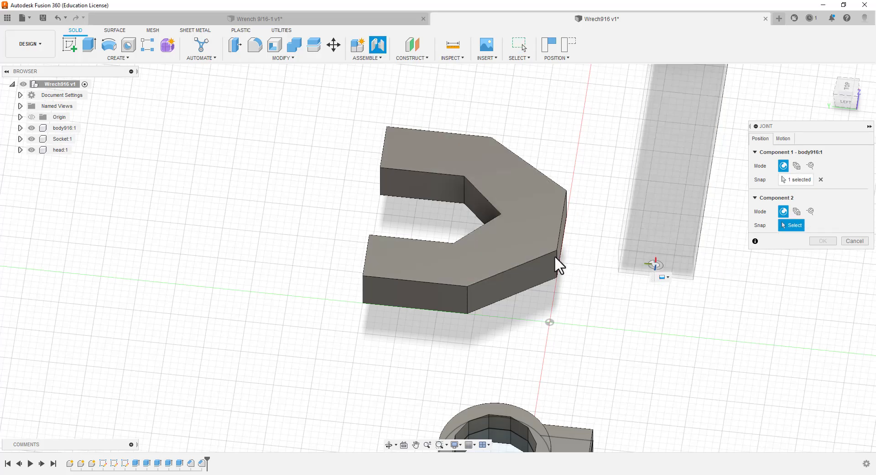
pyautogui.keyDown('shift'); pyautogui.moveTo(576, 312); pyautogui.dragTo(505, 279, button='middle'); pyautogui.keyUp('shift')
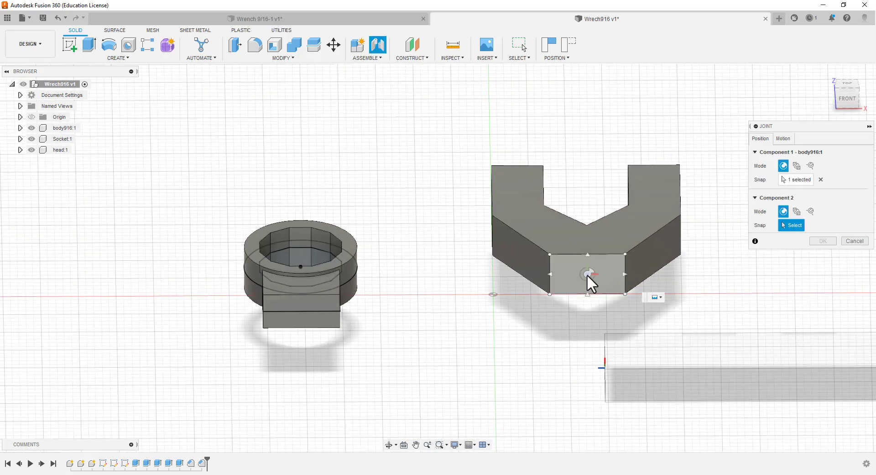
pyautogui.click(587, 274)
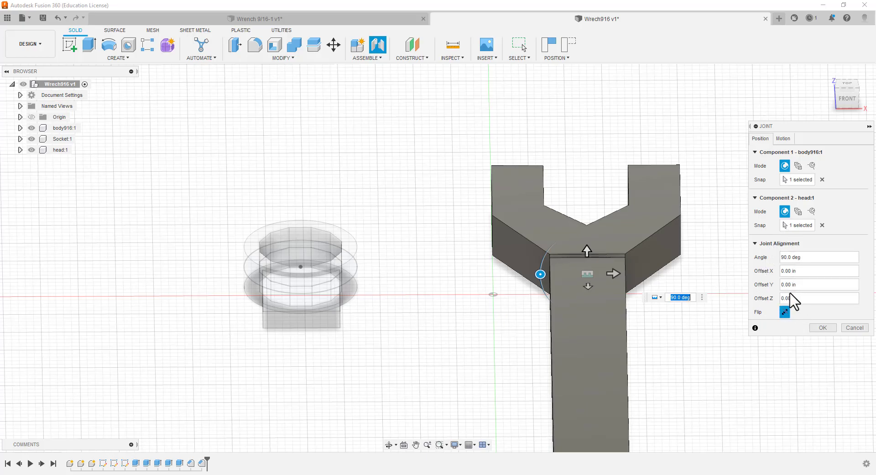
pyautogui.click(780, 143)
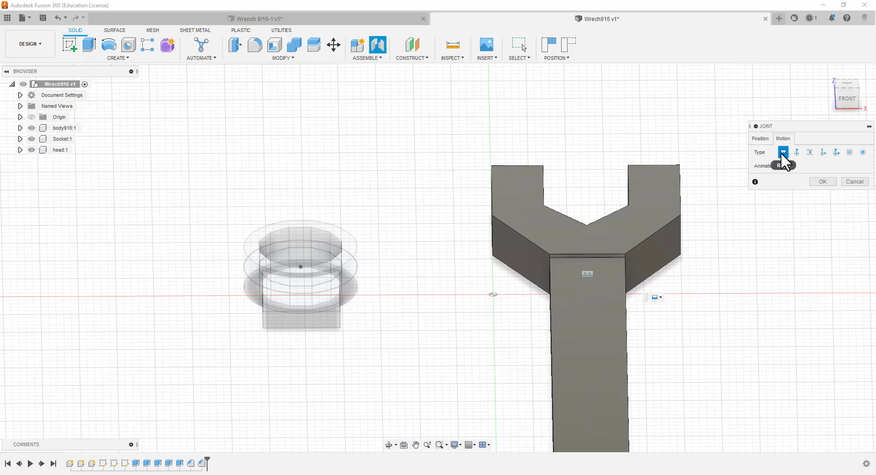
pyautogui.click(823, 182)
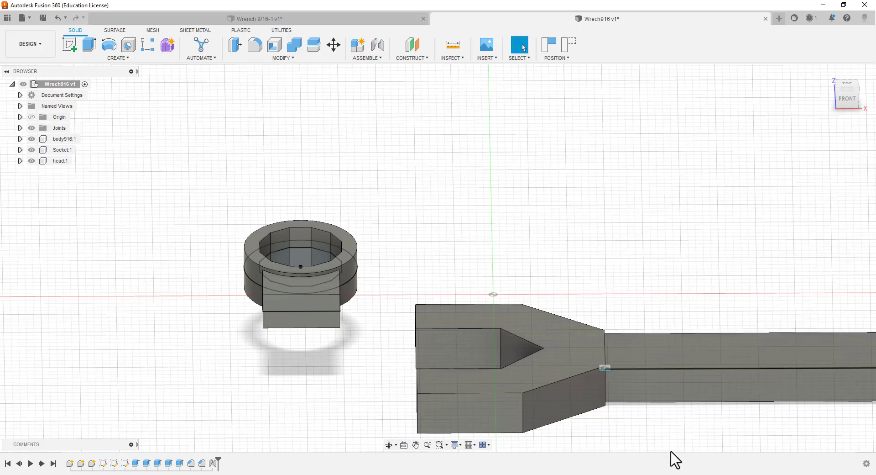
# Rigidly joint the center of the Socket's flat tab face to the center of body916's free end face
pyautogui.scroll(3, 667, 438)
pyautogui.scroll(-5, 654, 427)
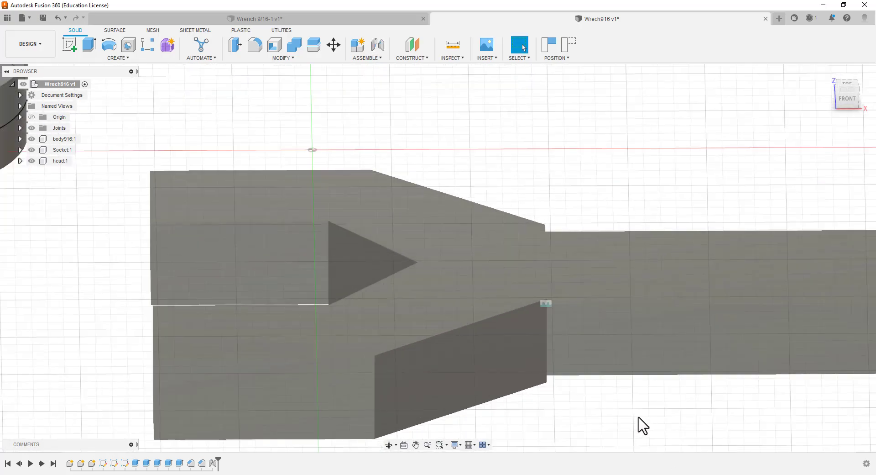
pyautogui.scroll(-2, 510, 233)
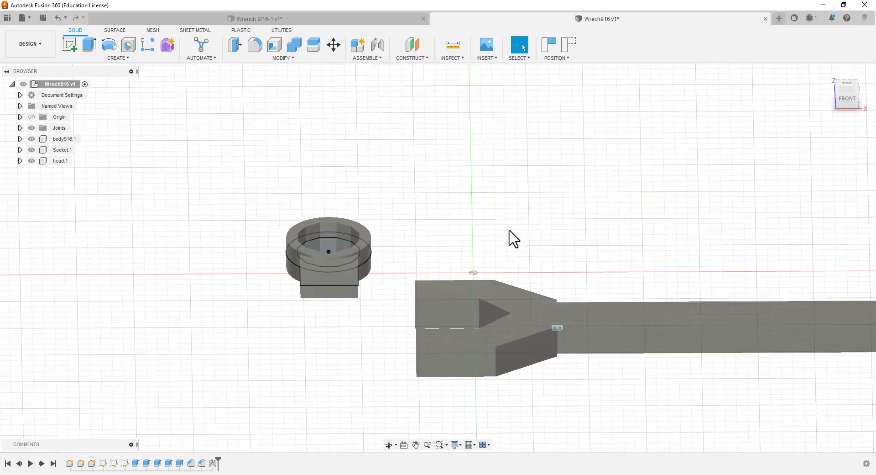
pyautogui.scroll(-2, 616, 260)
pyautogui.scroll(2, 571, 240)
pyautogui.click(380, 45)
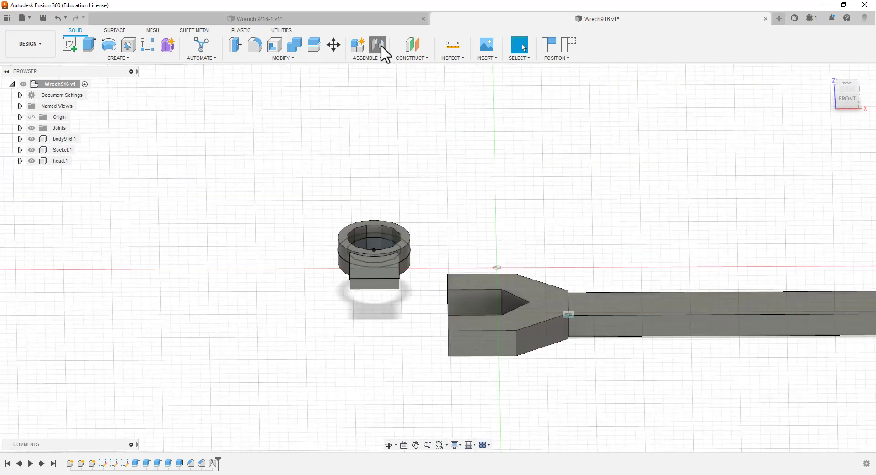
pyautogui.click(373, 275)
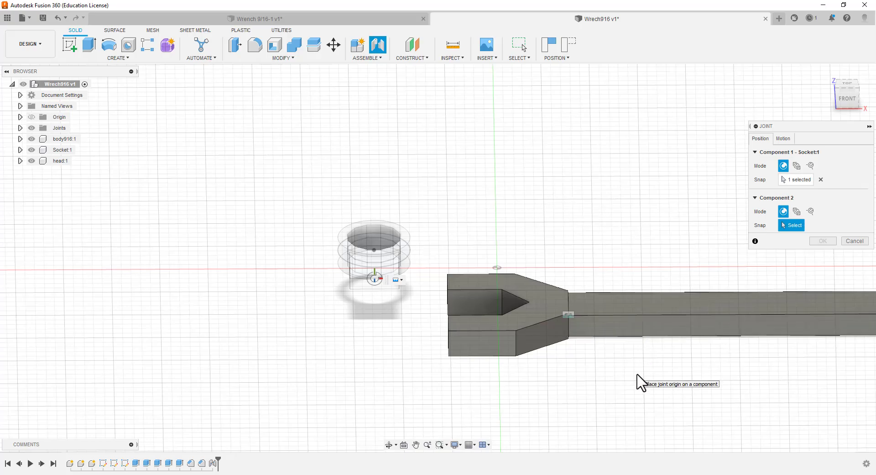
pyautogui.keyDown('shift'); pyautogui.moveTo(638, 381); pyautogui.dragTo(502, 208, button='middle'); pyautogui.keyUp('shift')
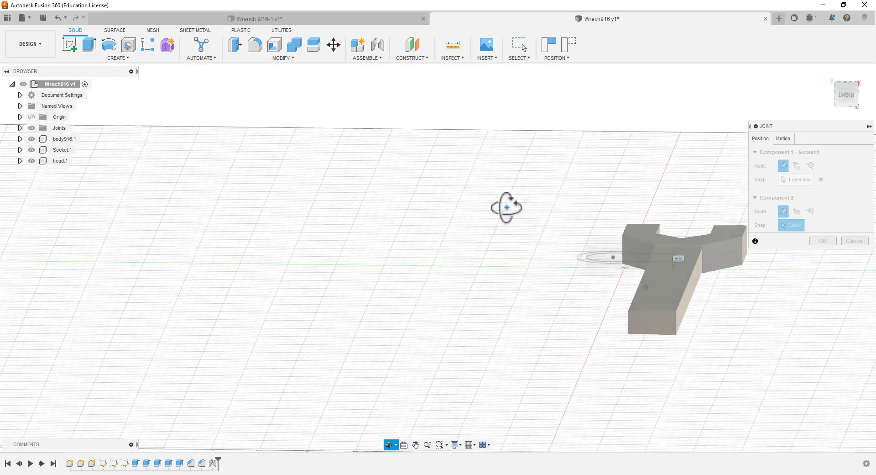
pyautogui.click(653, 322)
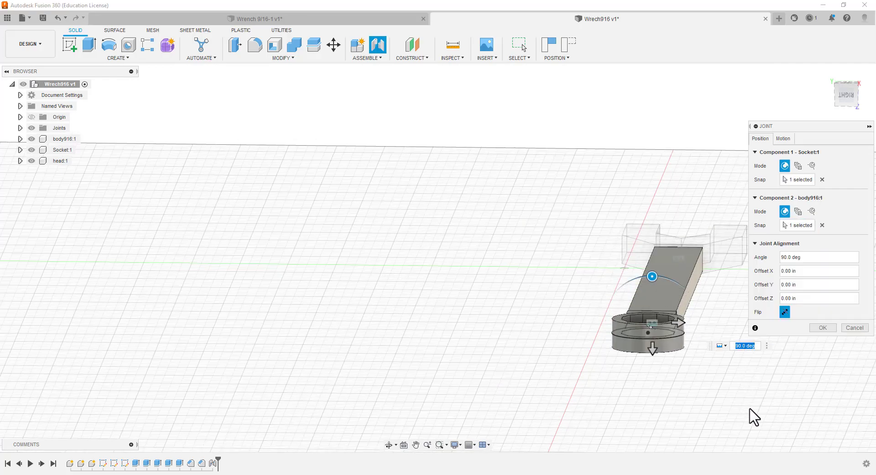
pyautogui.click(786, 138)
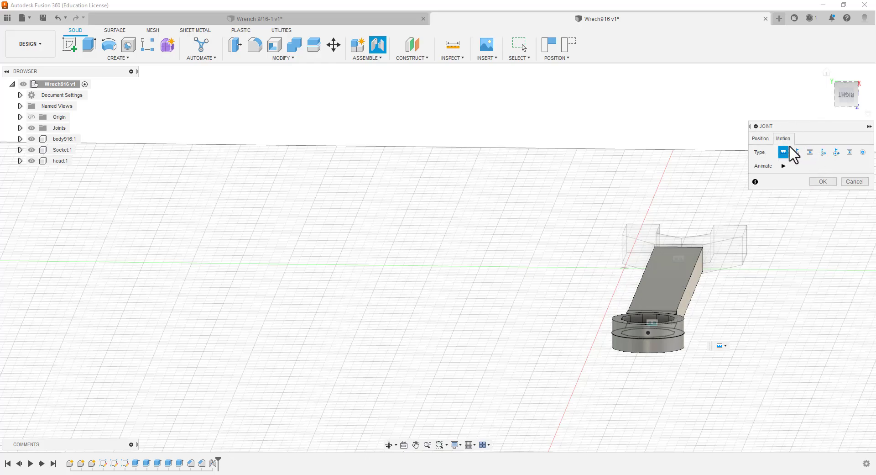
pyautogui.click(767, 137)
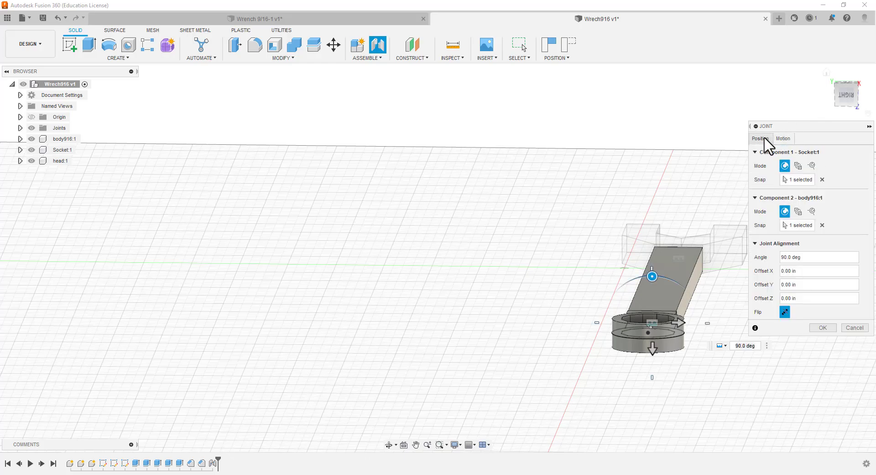
pyautogui.click(823, 327)
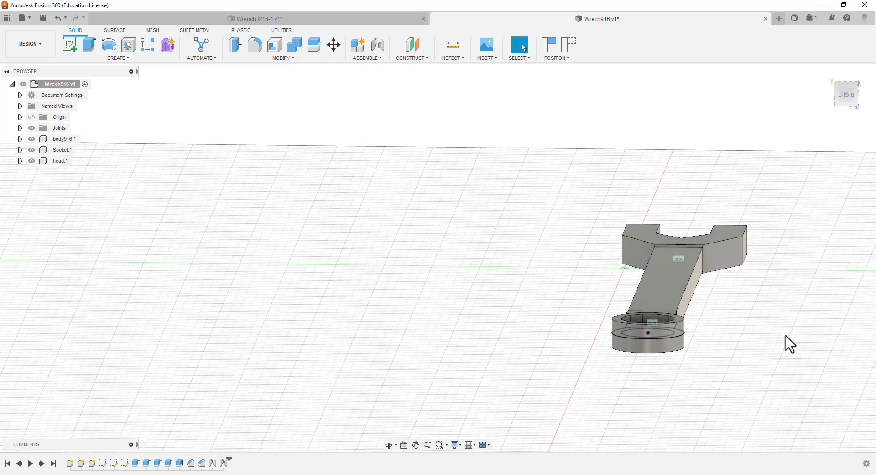
# Expand the Socket component and hide its Socket sketch
pyautogui.scroll(3, 776, 341)
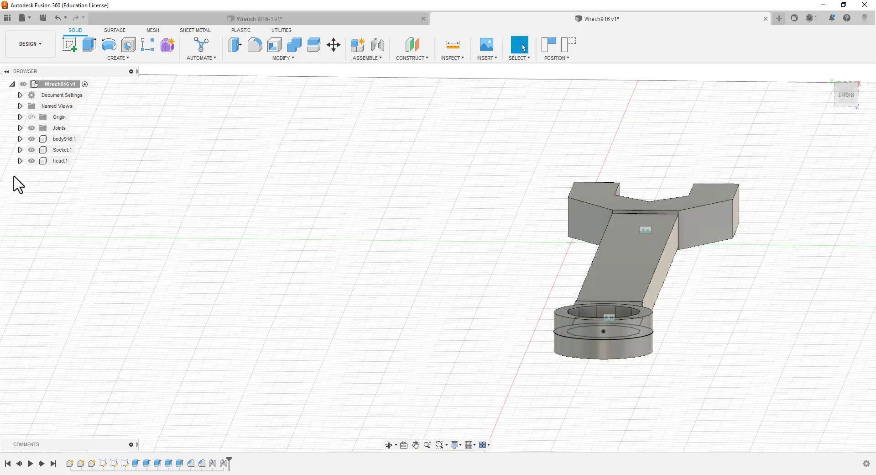
pyautogui.click(20, 150)
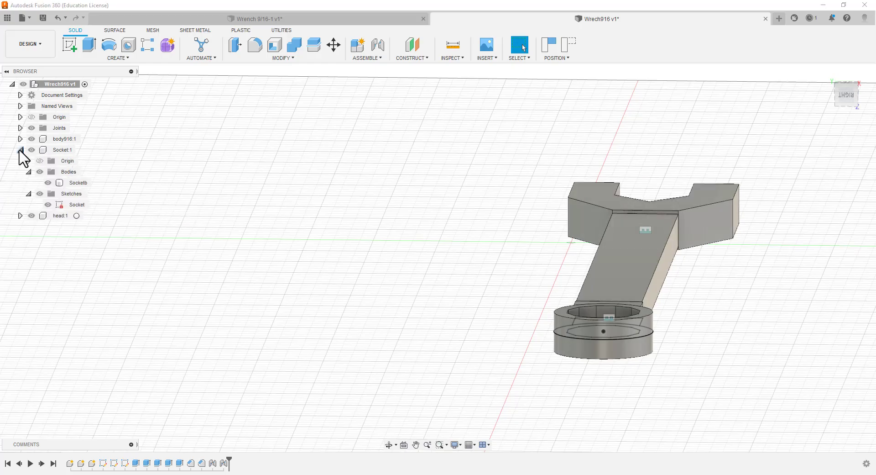
pyautogui.click(48, 204)
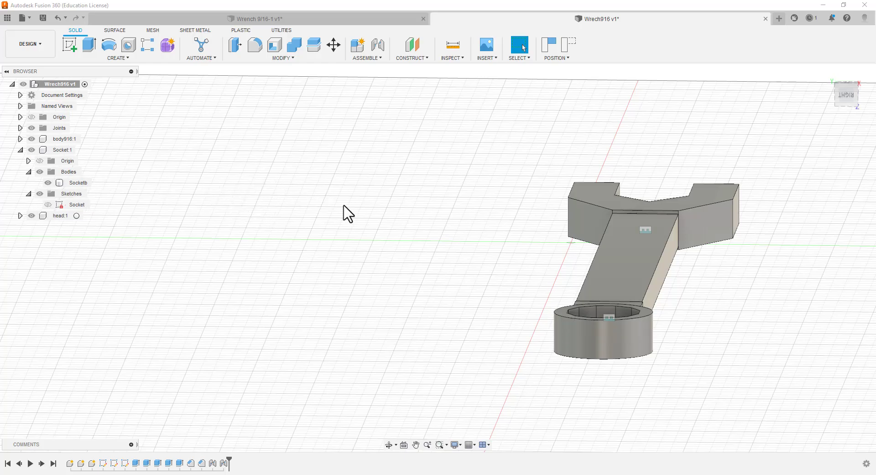
# Examine the assembled wrench from the top and at an angle, checking the head, the bar and the socket ring
pyautogui.click(845, 94)
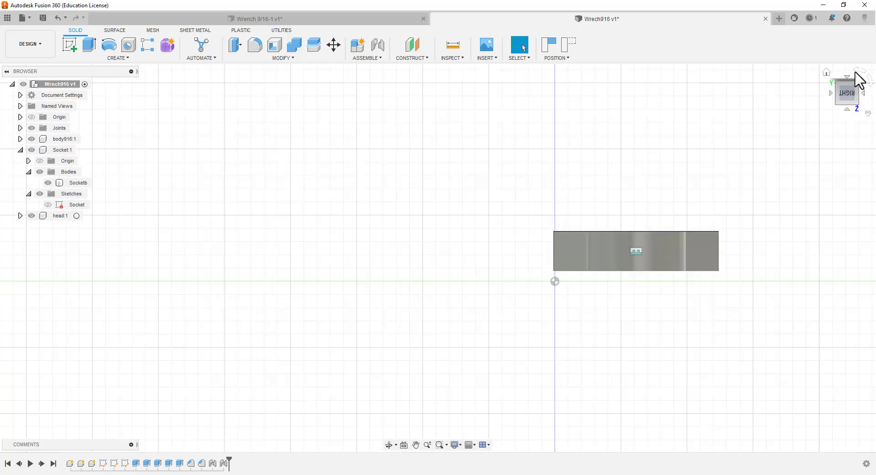
pyautogui.click(856, 73)
pyautogui.click(849, 78)
pyautogui.click(862, 93)
pyautogui.click(856, 70)
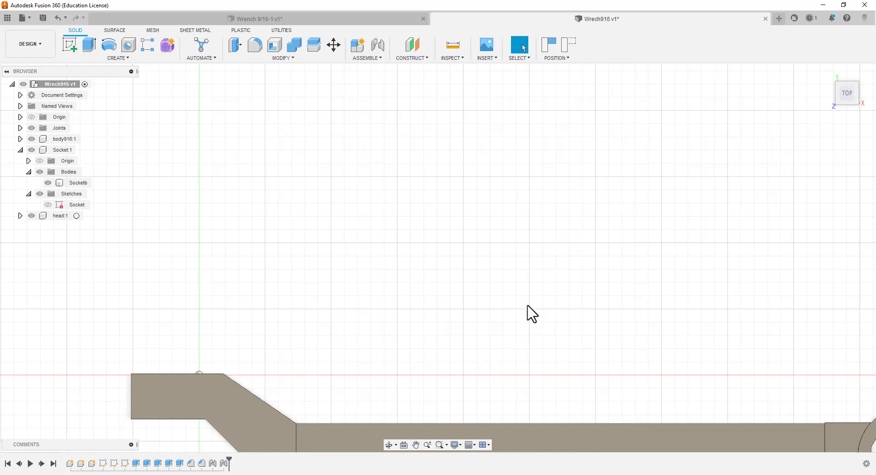
pyautogui.scroll(-6, 505, 317)
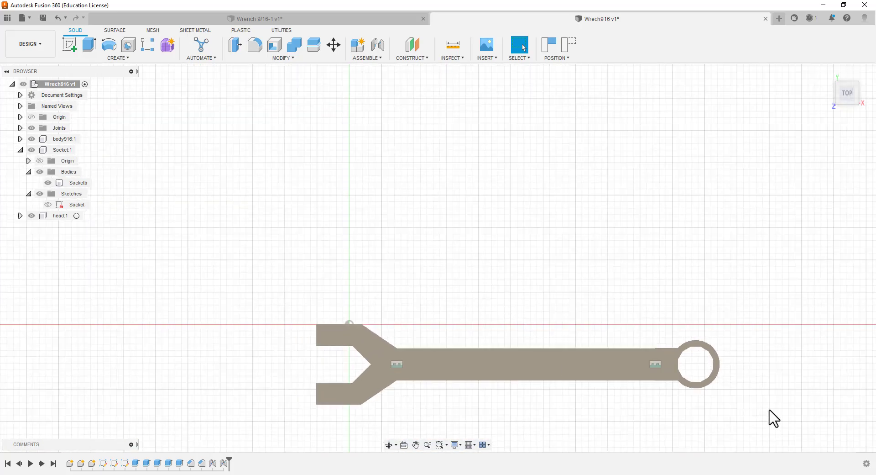
pyautogui.scroll(2, 753, 406)
pyautogui.scroll(3, 562, 399)
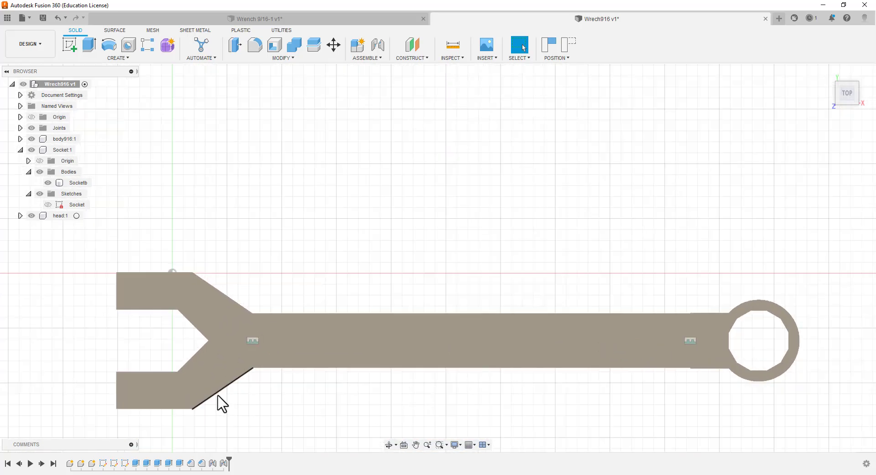
pyautogui.scroll(-5, 221, 403)
pyautogui.scroll(-1, 256, 407)
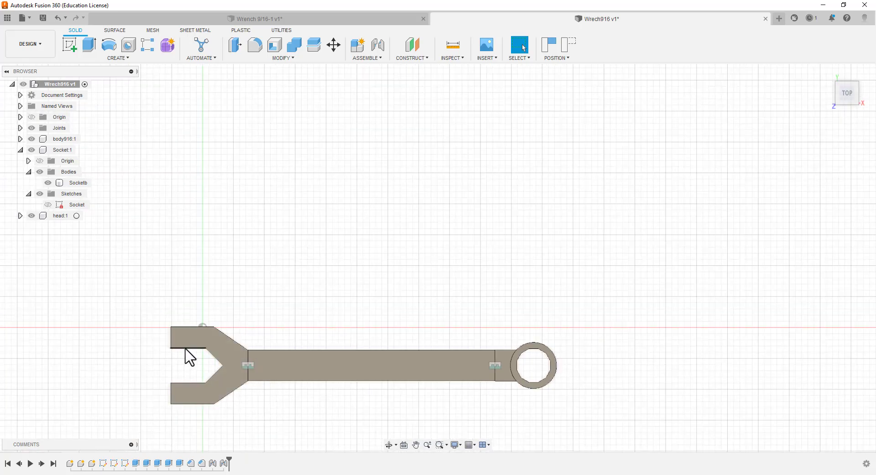
pyautogui.scroll(3, 196, 434)
pyautogui.scroll(2, 192, 433)
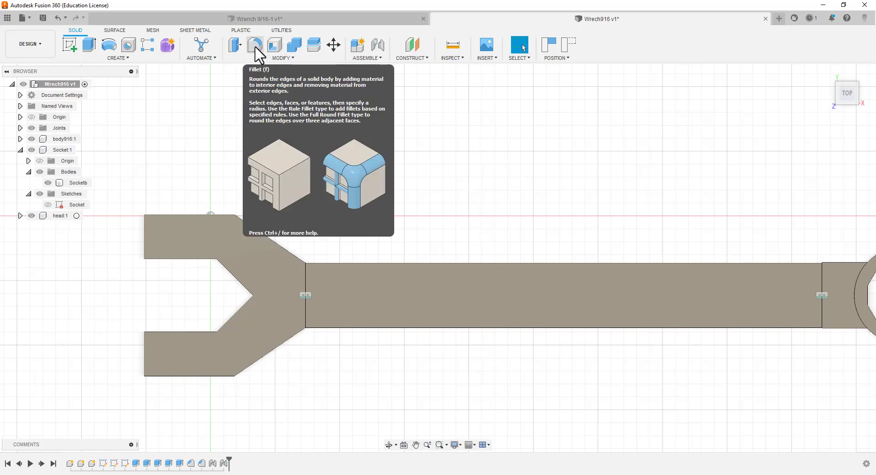
pyautogui.scroll(2, 279, 204)
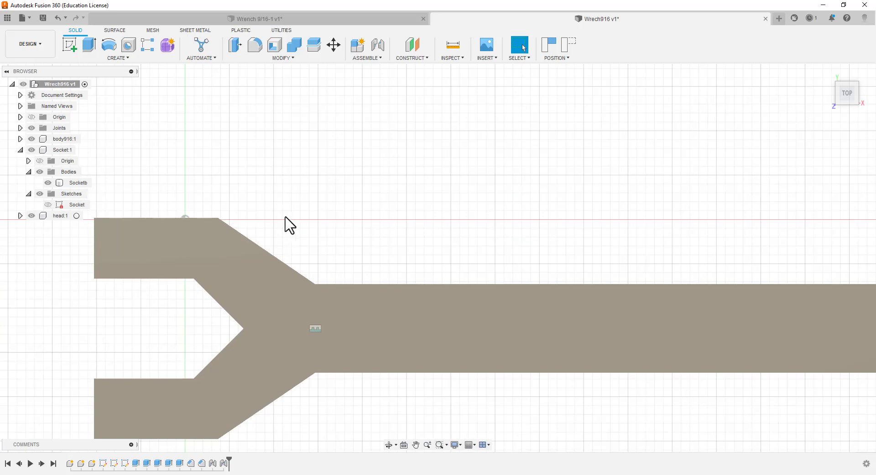
pyautogui.scroll(-5, 297, 214)
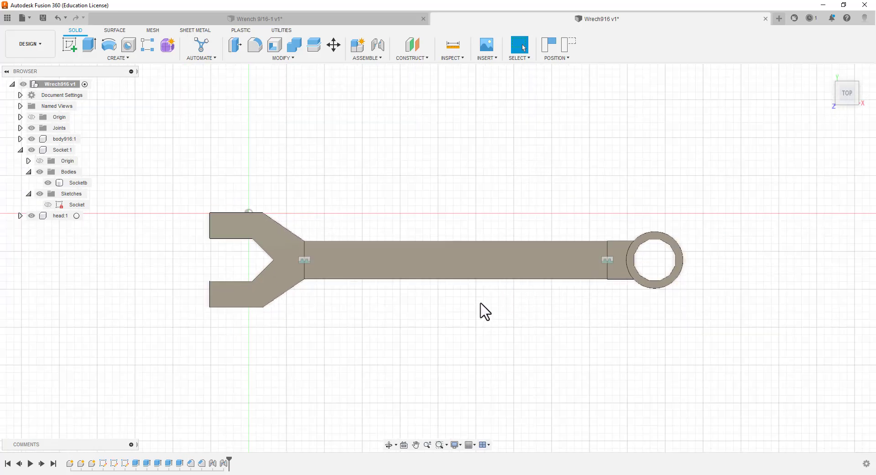
pyautogui.keyDown('shift'); pyautogui.moveTo(457, 309); pyautogui.dragTo(478, 252, button='middle'); pyautogui.keyUp('shift')
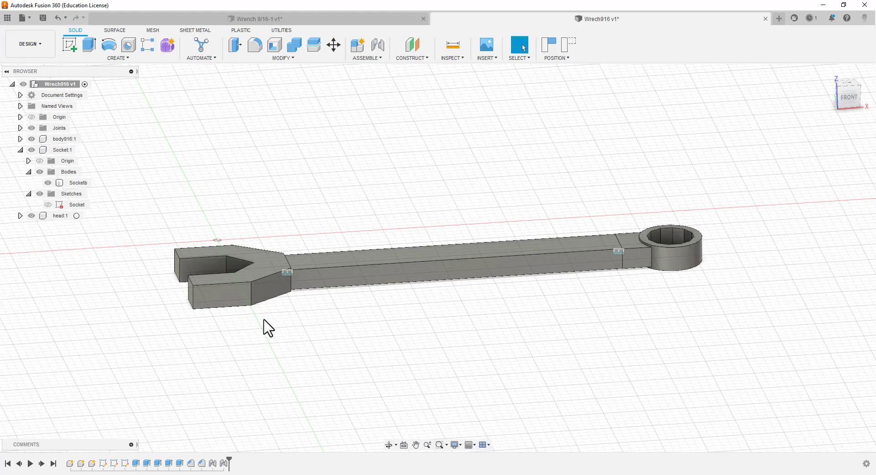
pyautogui.keyDown('shift'); pyautogui.moveTo(325, 324); pyautogui.dragTo(331, 370, button='middle'); pyautogui.keyUp('shift')
# Start a constant-radius Fillet and select the inner jaw-opening edges on the top face of the head
pyautogui.click(848, 92)
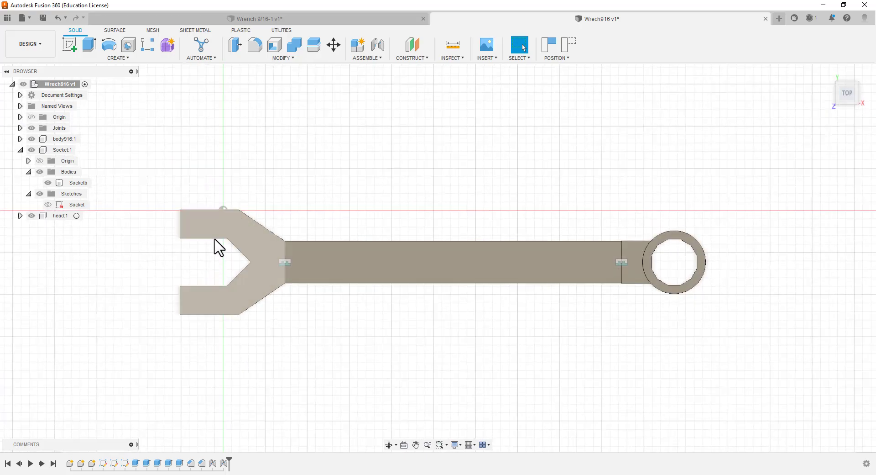
pyautogui.click(255, 44)
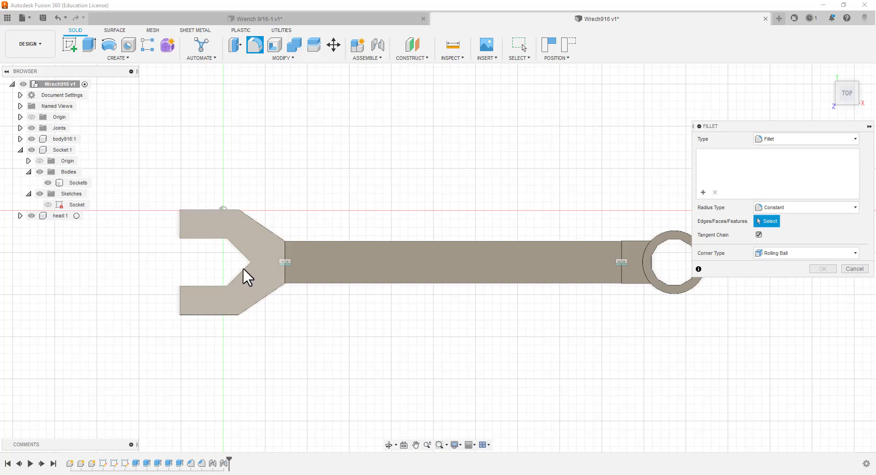
pyautogui.click(205, 240)
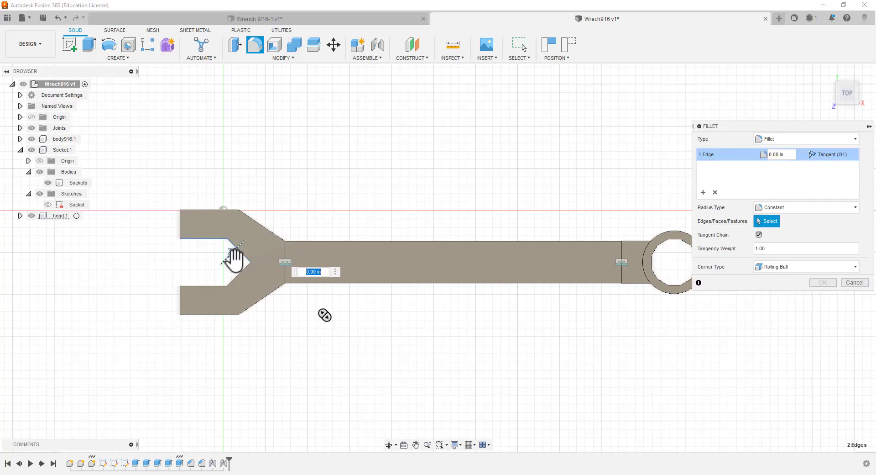
pyautogui.click(210, 285)
pyautogui.click(210, 284)
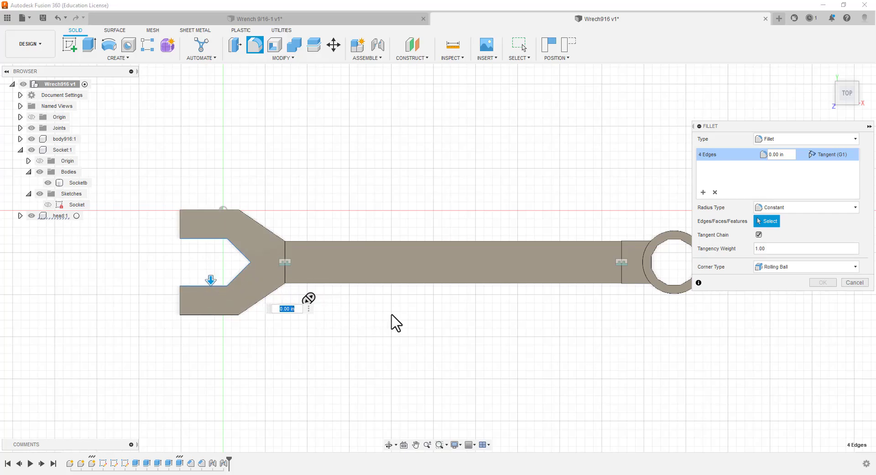
# Add the four inner jaw-opening edges on the underside of the head to the fillet selection
pyautogui.keyDown('shift'); pyautogui.moveTo(358, 342); pyautogui.dragTo(356, 227, button='middle'); pyautogui.keyUp('shift')
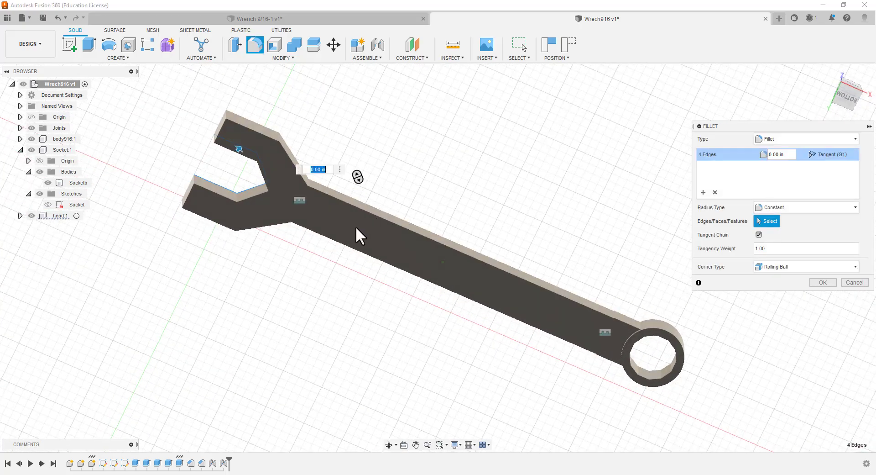
pyautogui.click(222, 194)
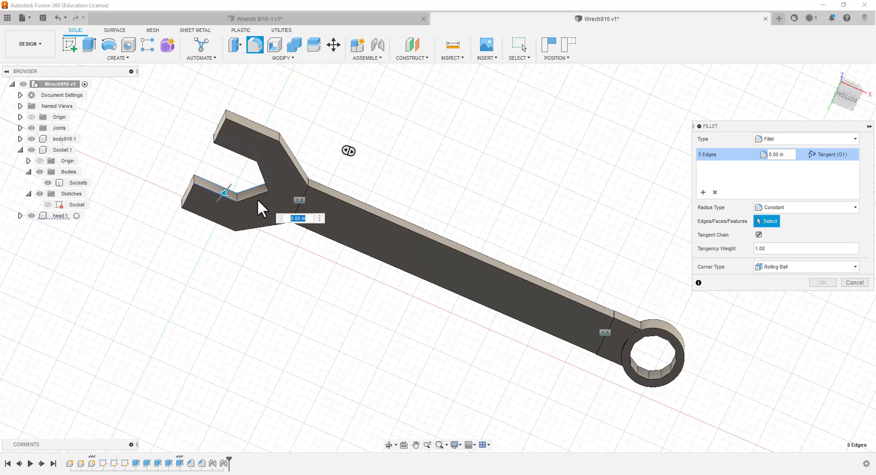
pyautogui.click(255, 193)
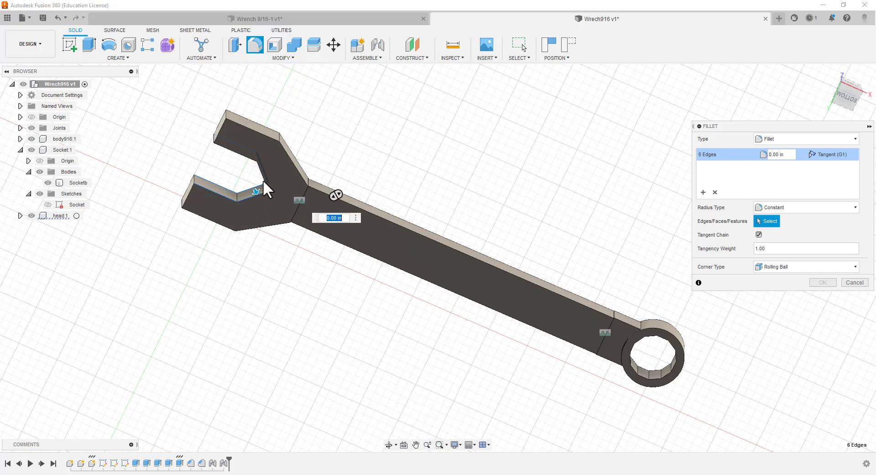
pyautogui.scroll(5, 265, 179)
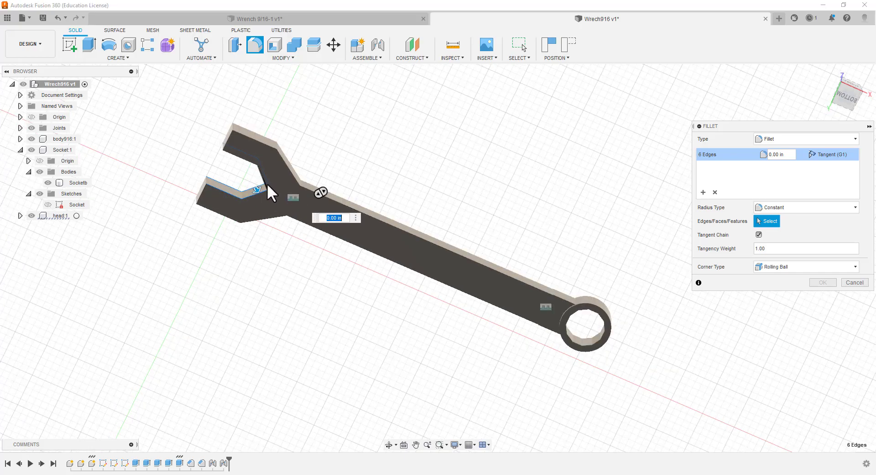
pyautogui.keyDown('shift'); pyautogui.moveTo(292, 133); pyautogui.dragTo(295, 98, button='middle'); pyautogui.keyUp('shift')
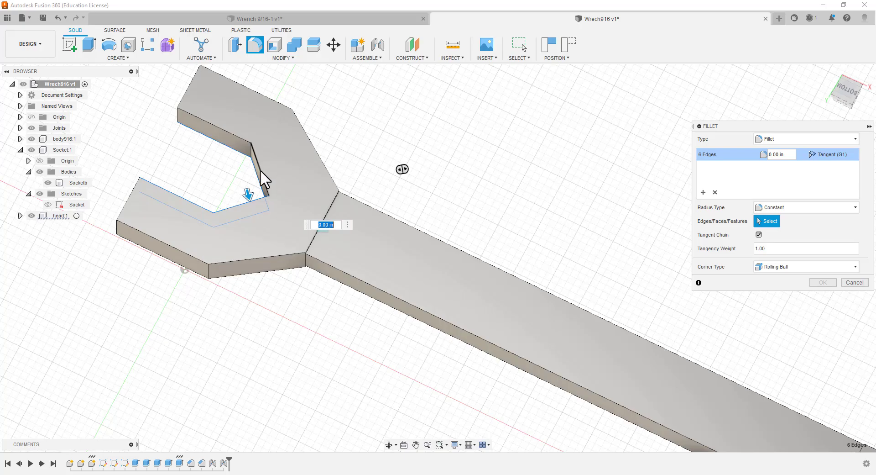
pyautogui.click(260, 169)
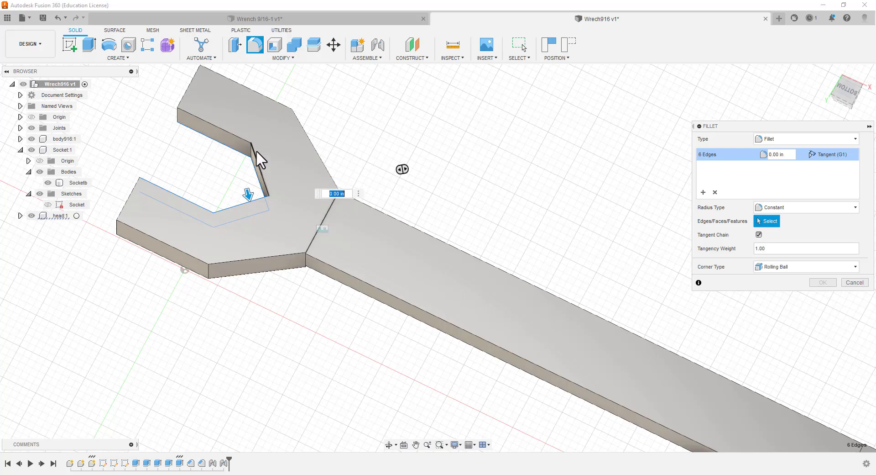
pyautogui.click(230, 134)
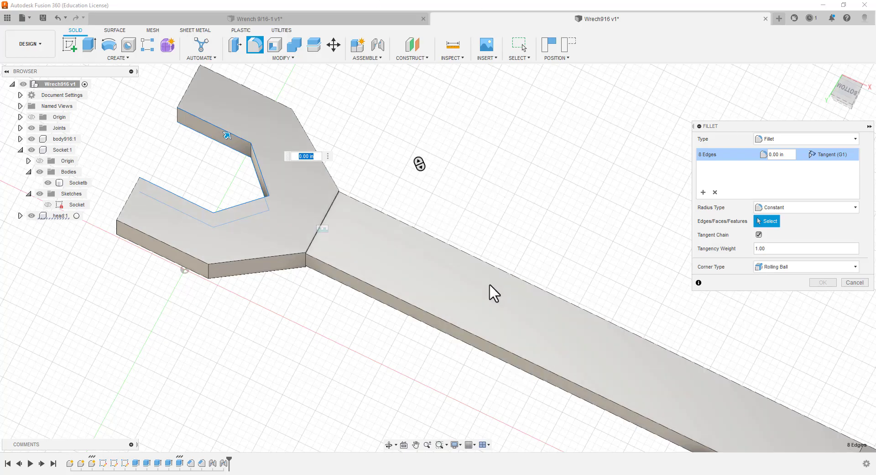
# Add the edges of the socket's twelve-sided hole on the underside of the ring to the fillet selection
pyautogui.scroll(1, 486, 287)
pyautogui.scroll(-4, 487, 285)
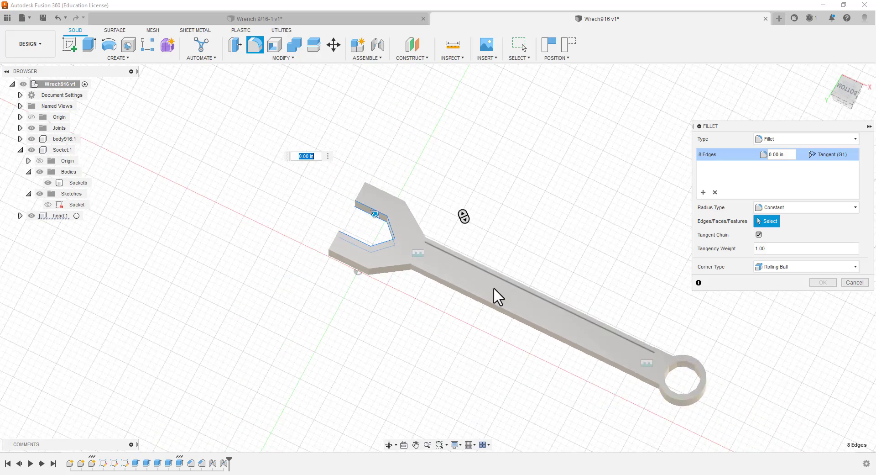
pyautogui.scroll(5, 733, 372)
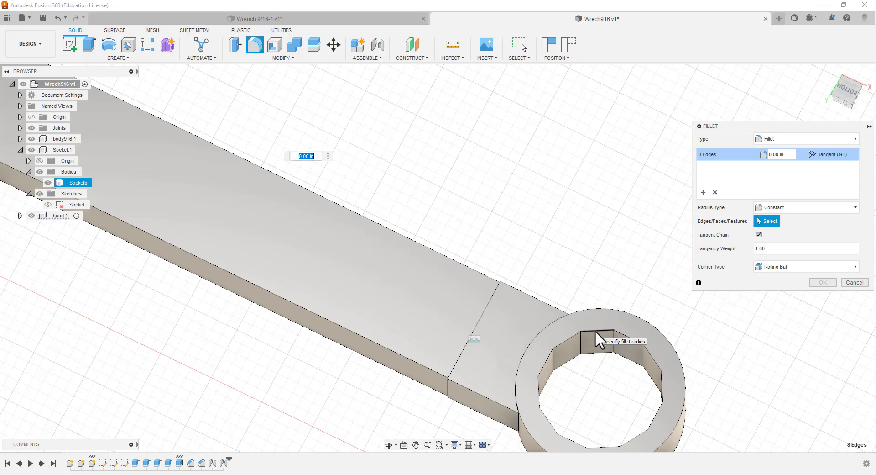
pyautogui.click(595, 330)
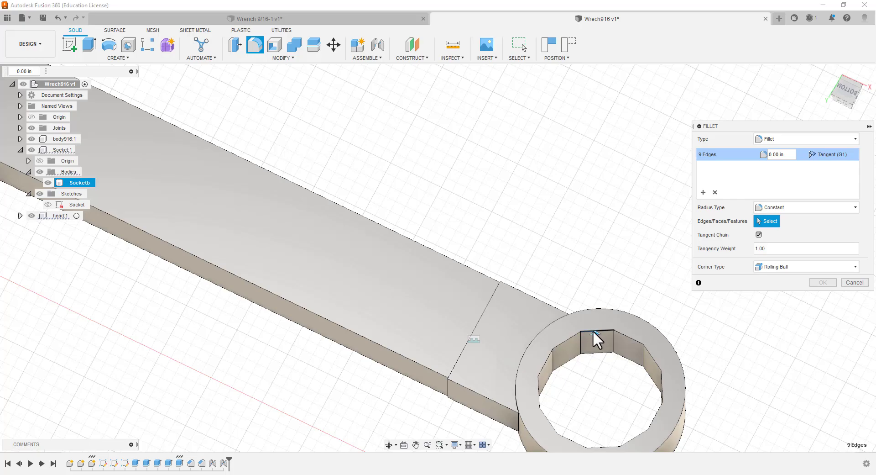
pyautogui.click(624, 335)
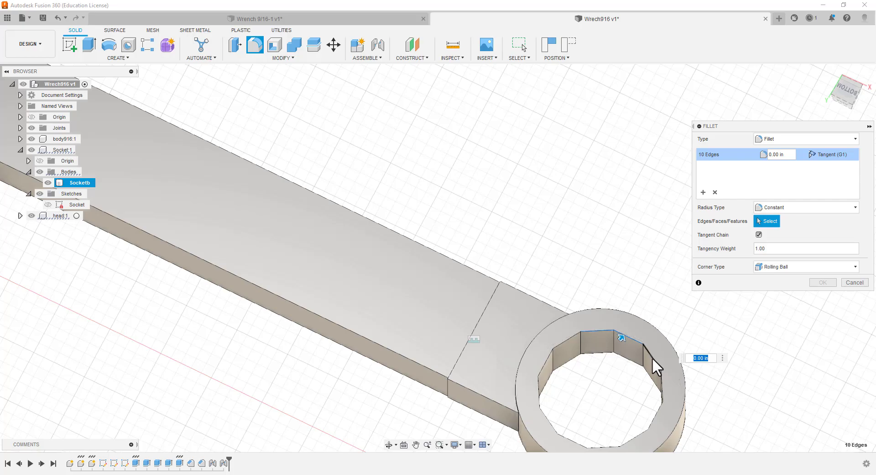
pyautogui.click(652, 357)
pyautogui.click(660, 383)
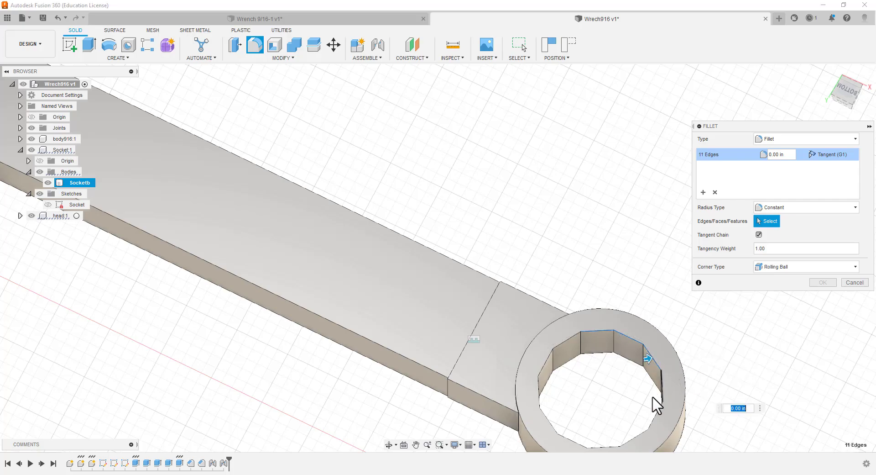
pyautogui.click(656, 412)
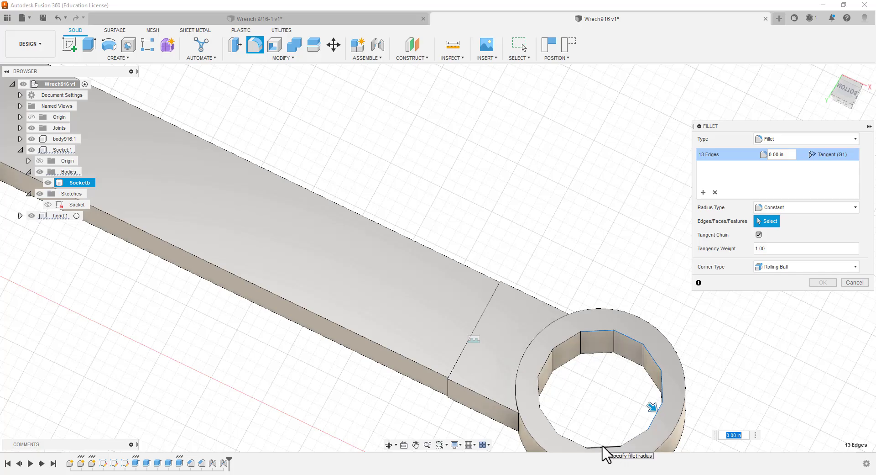
pyautogui.click(565, 438)
pyautogui.click(547, 420)
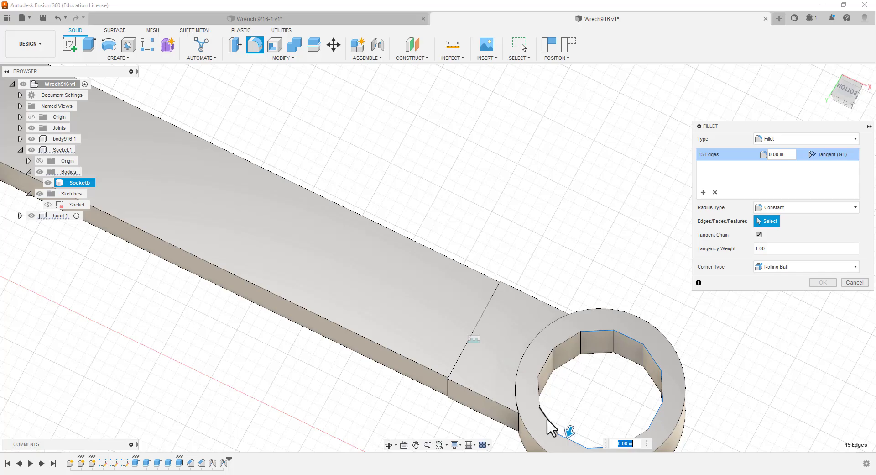
pyautogui.click(541, 392)
pyautogui.click(543, 365)
pyautogui.click(567, 336)
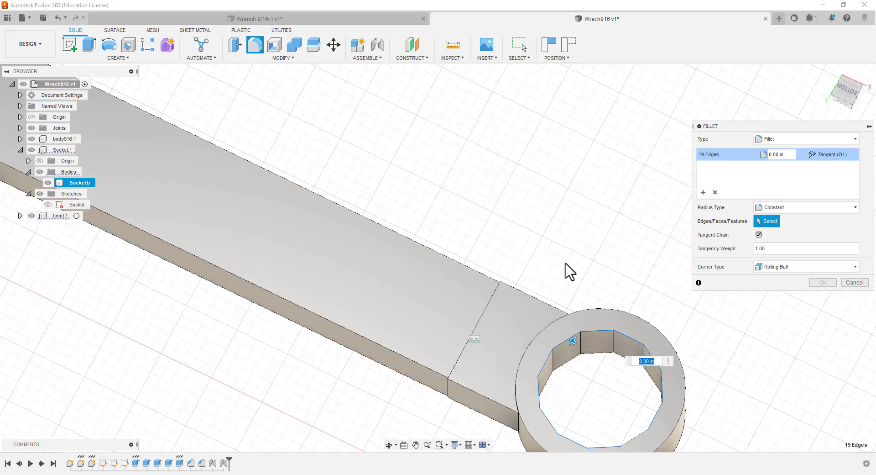
# Add the edges around the twelve-sided hole on the socket ring's top face to the fillet selection
pyautogui.keyDown('shift'); pyautogui.moveTo(566, 269); pyautogui.dragTo(568, 136, button='middle'); pyautogui.keyUp('shift')
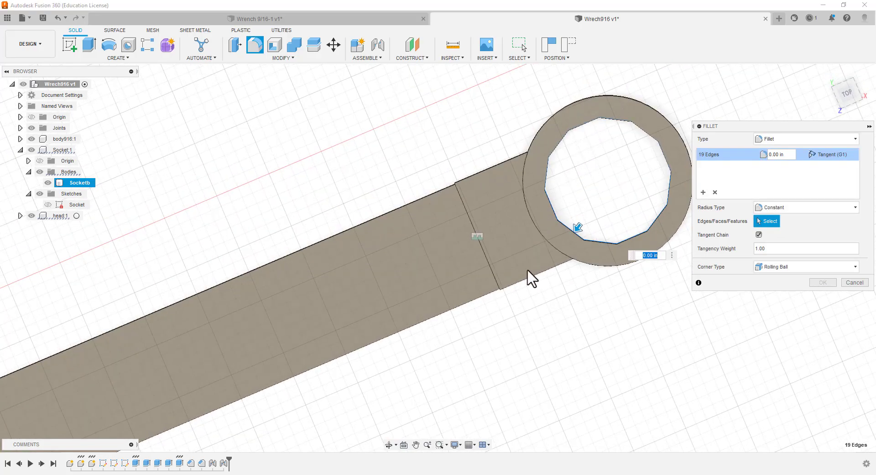
pyautogui.keyDown('shift'); pyautogui.moveTo(519, 377); pyautogui.dragTo(286, 360, button='middle'); pyautogui.keyUp('shift')
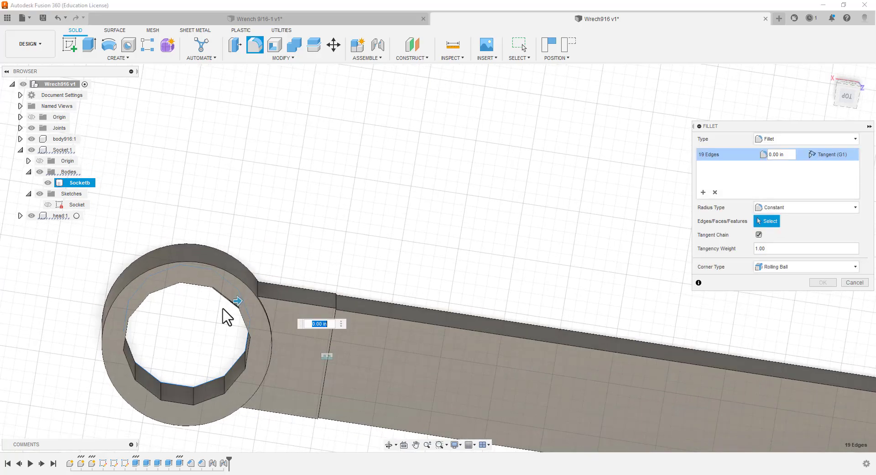
pyautogui.click(227, 297)
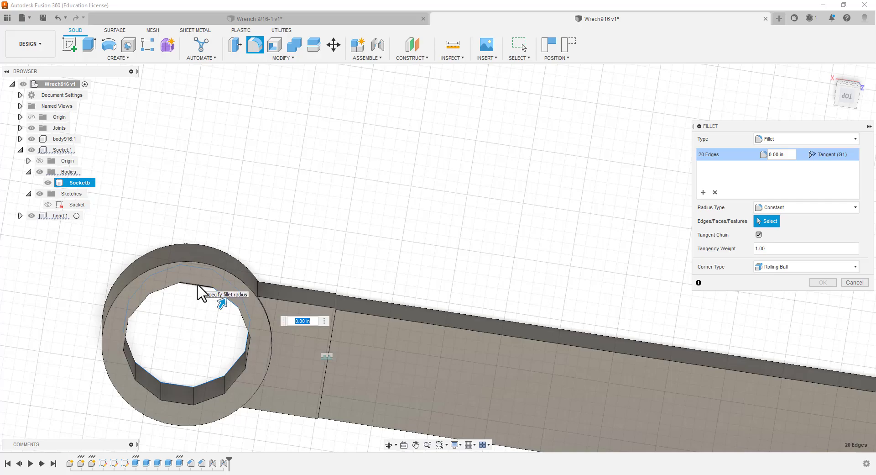
pyautogui.click(165, 287)
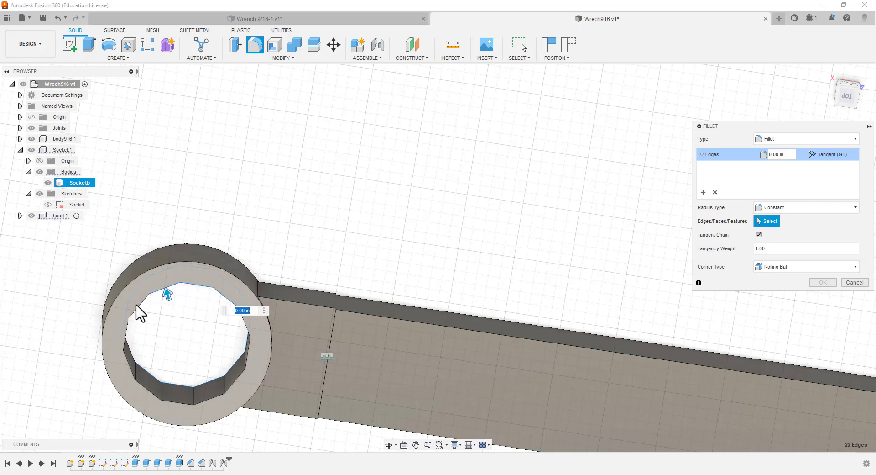
pyautogui.click(127, 331)
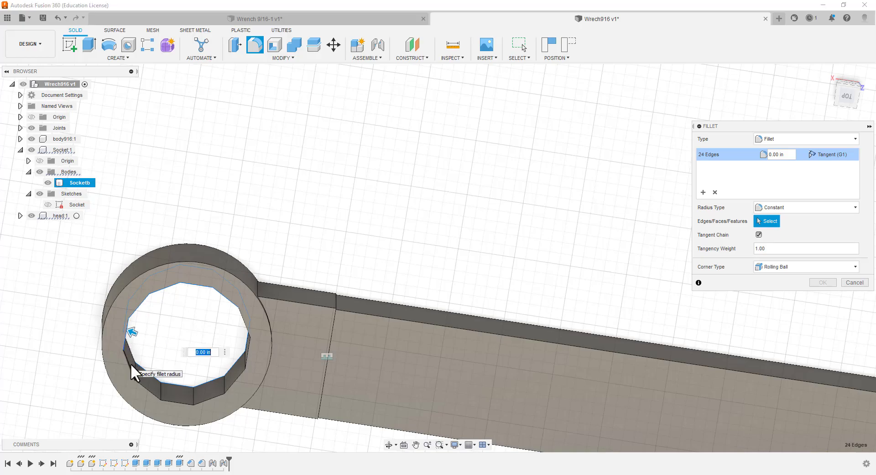
pyautogui.click(129, 363)
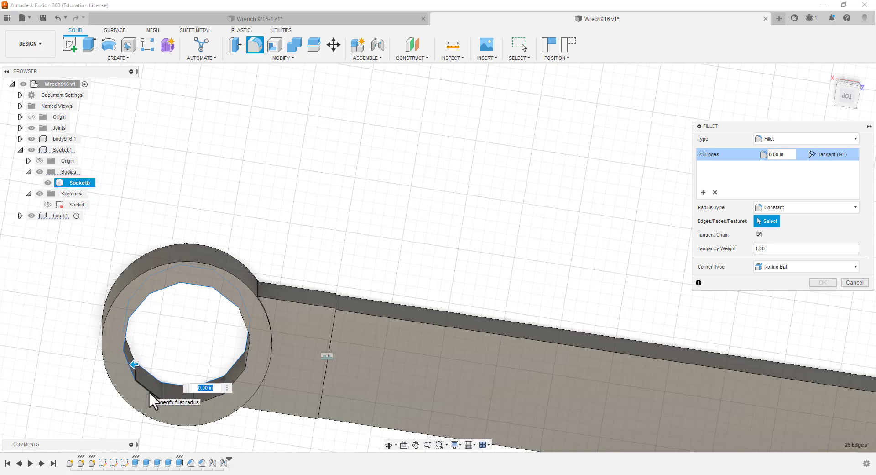
pyautogui.click(183, 403)
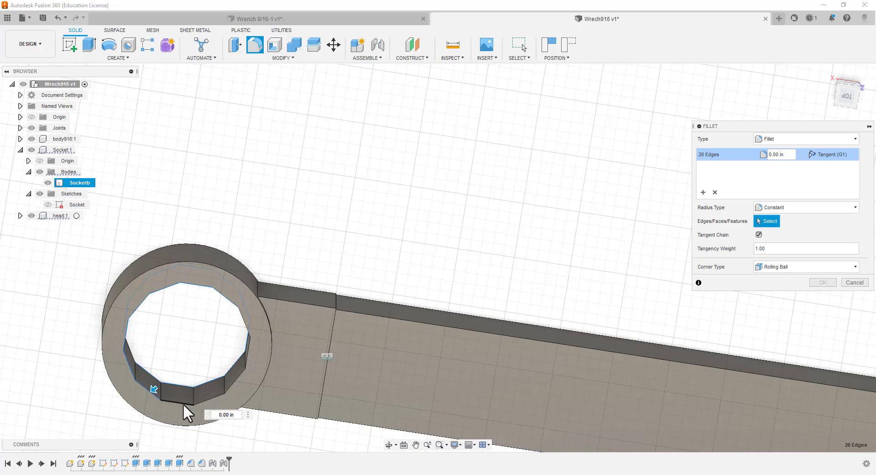
pyautogui.click(209, 398)
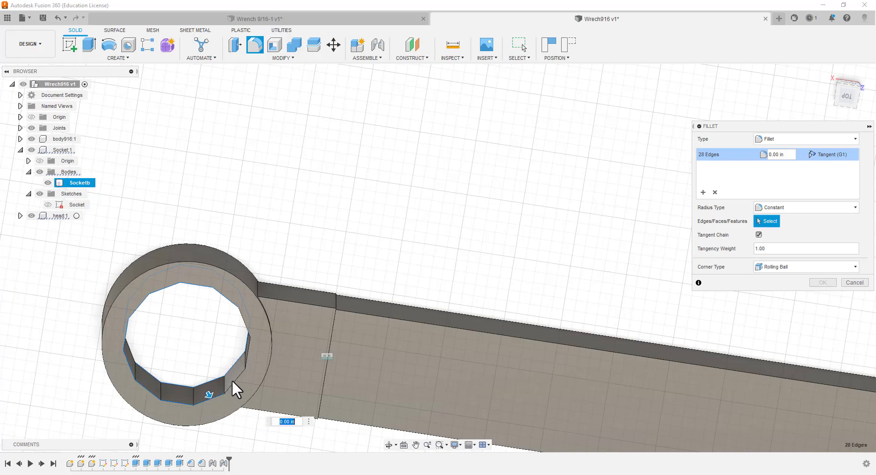
pyautogui.click(246, 353)
pyautogui.click(248, 331)
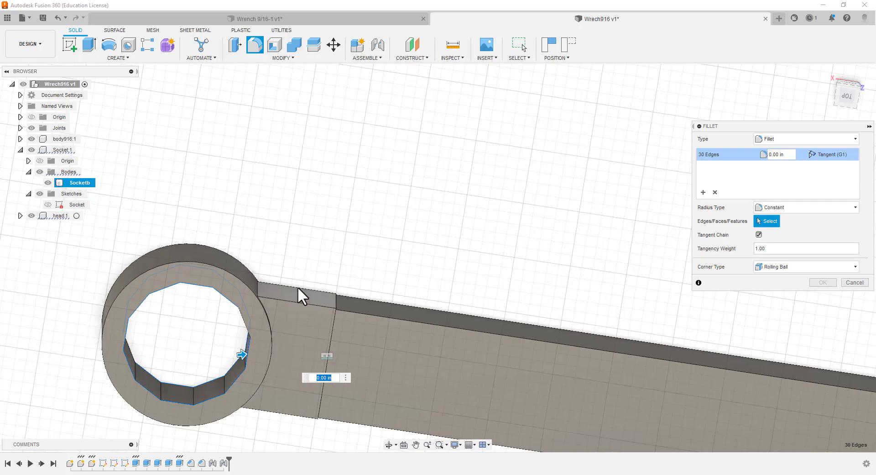
# Check the socket ring's upper hole outline and add its missed edge to the fillet selection
pyautogui.scroll(2, 267, 328)
pyautogui.scroll(-5, 267, 321)
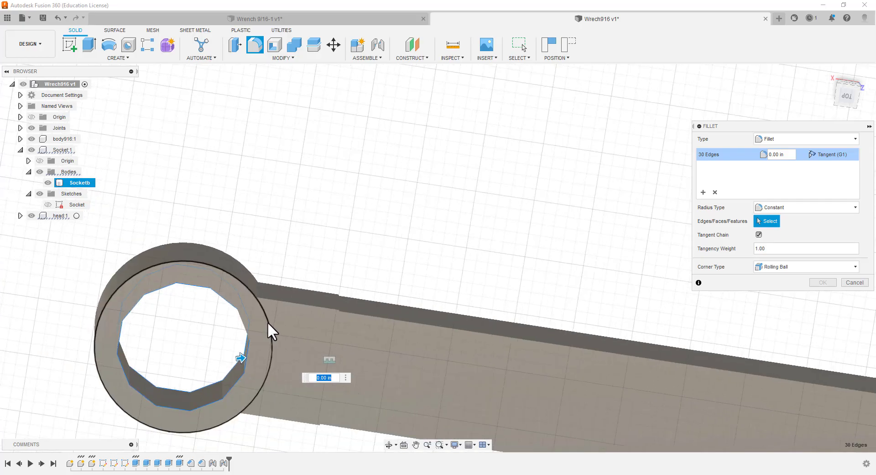
pyautogui.scroll(-5, 276, 318)
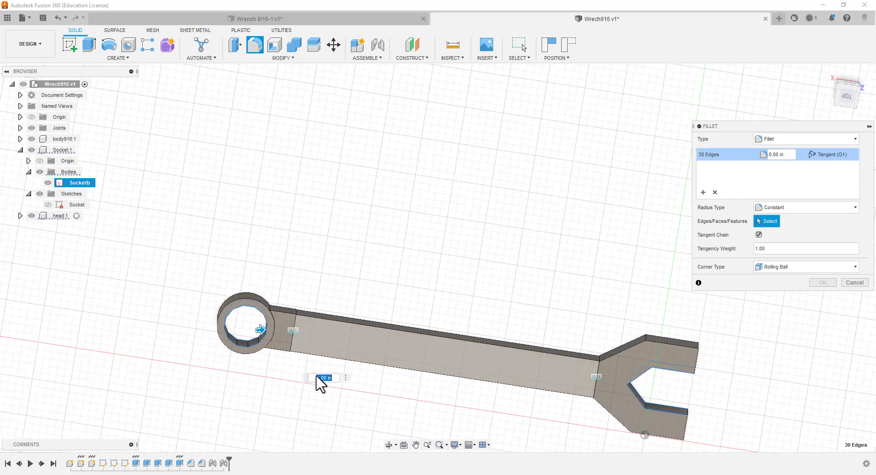
pyautogui.moveTo(252, 408)
pyautogui.keyDown('shift'); pyautogui.mouseDown(button='middle')
pyautogui.moveTo(261, 90)
pyautogui.moveTo(247, 242)
pyautogui.moveTo(131, 209)
pyautogui.moveTo(53, 242)
pyautogui.moveTo(90, 236)
pyautogui.moveTo(350, 374)
pyautogui.moveTo(336, 362)
pyautogui.moveTo(309, 231)
pyautogui.moveTo(288, 79)
pyautogui.moveTo(257, 399)
pyautogui.mouseUp(button='middle'); pyautogui.keyUp('shift')
pyautogui.scroll(2, 257, 392)
pyautogui.scroll(6, 257, 393)
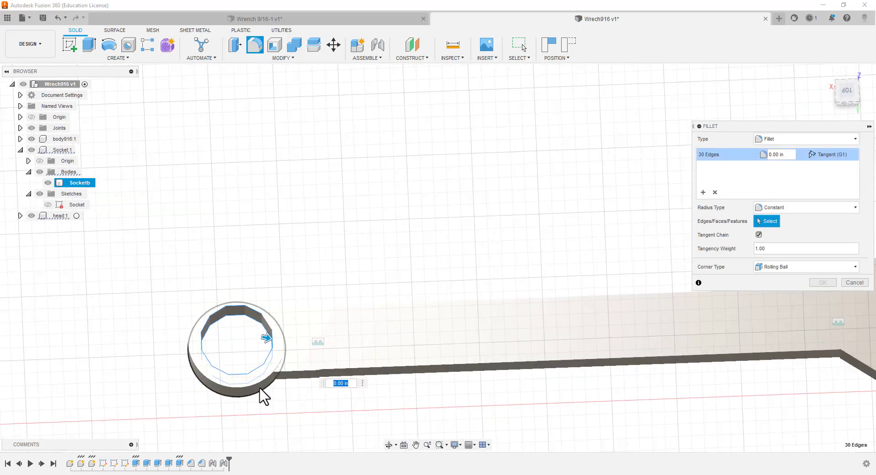
pyautogui.keyDown('shift'); pyautogui.moveTo(265, 361); pyautogui.dragTo(211, 250, button='middle'); pyautogui.keyUp('shift')
pyautogui.click(261, 218)
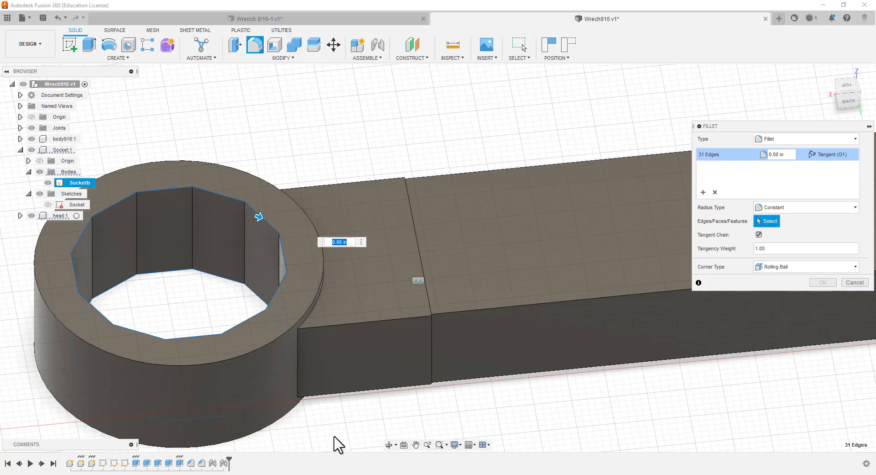
# Check the outline of the socket's twelve-sided hole on the underside and add its missing edge to the fillet selection
pyautogui.keyDown('shift'); pyautogui.moveTo(307, 450); pyautogui.dragTo(335, 281, button='middle'); pyautogui.keyUp('shift')
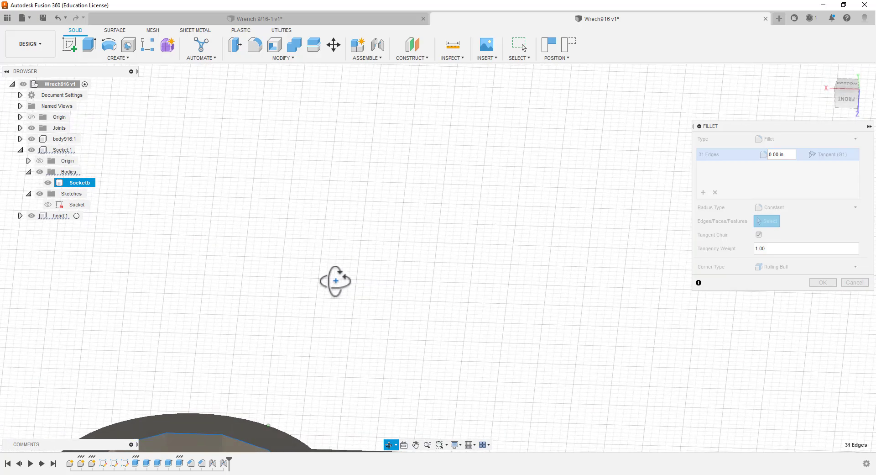
pyautogui.scroll(3, 314, 366)
pyautogui.scroll(-5, 314, 346)
pyautogui.scroll(-3, 331, 338)
pyautogui.scroll(6, 290, 410)
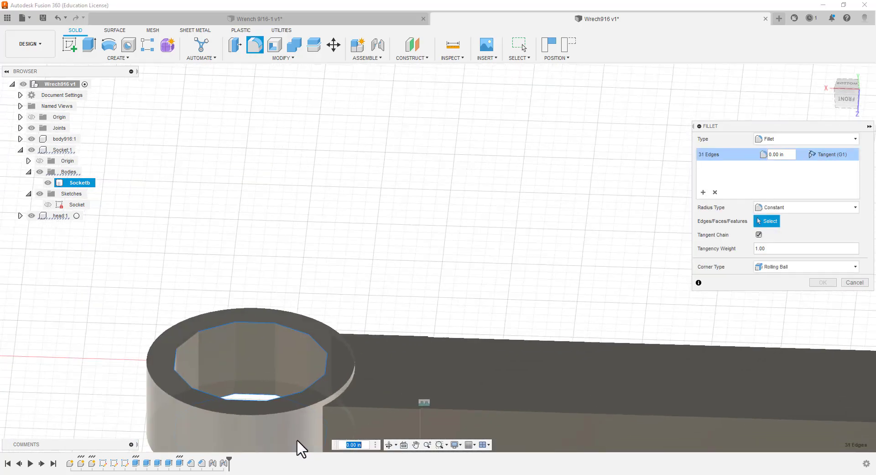
pyautogui.keyDown('shift'); pyautogui.moveTo(274, 340); pyautogui.dragTo(291, 361, button='middle'); pyautogui.keyUp('shift')
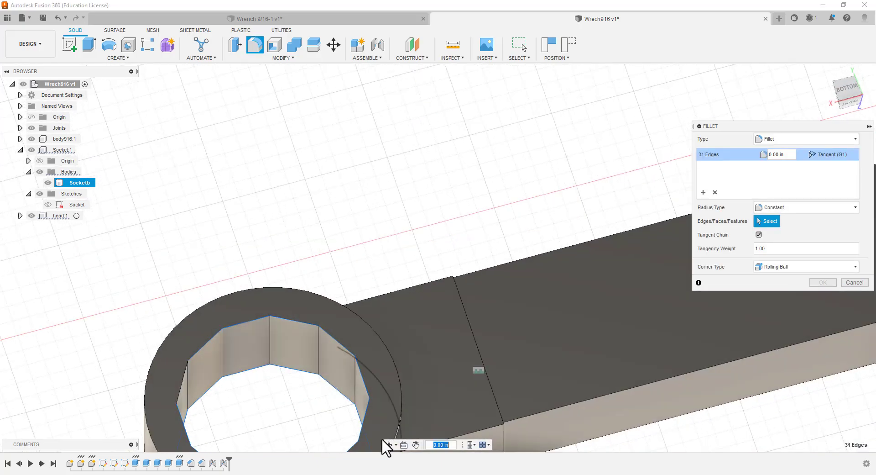
pyautogui.scroll(2, 380, 357)
pyautogui.scroll(-3, 384, 347)
pyautogui.scroll(3, 340, 440)
pyautogui.scroll(3, 335, 439)
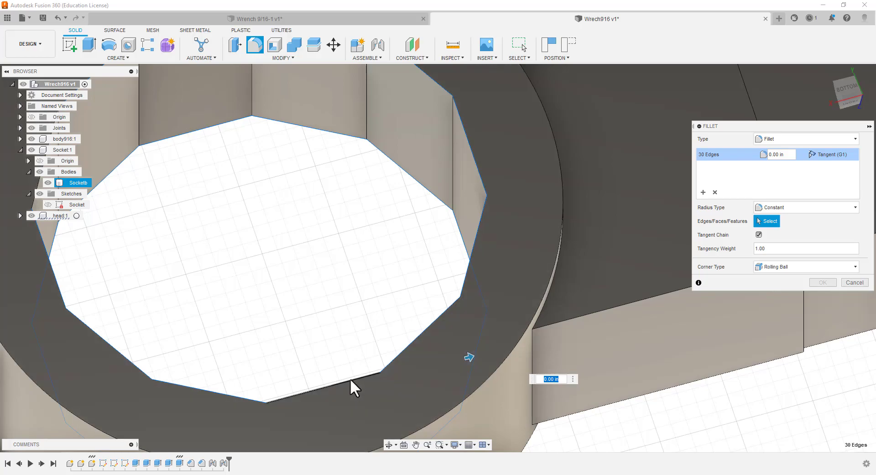
pyautogui.click(350, 378)
pyautogui.scroll(2, 347, 299)
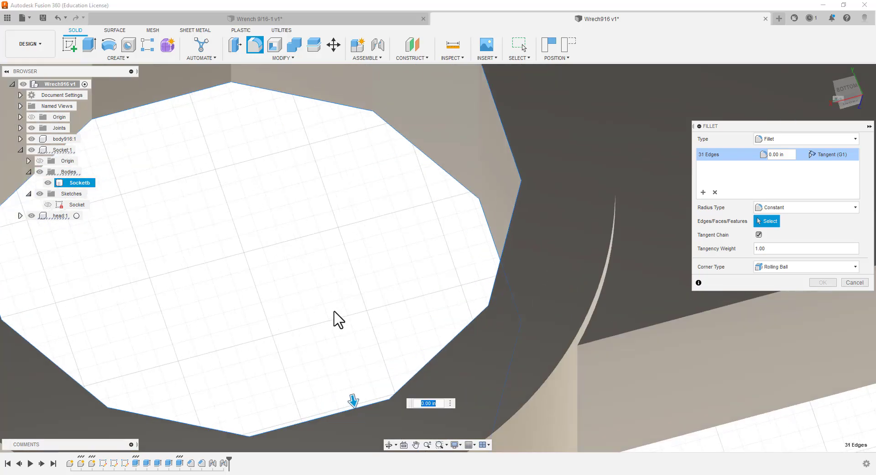
# Examine the selected fillet edges around the jaw opening on both the underside and the top face of the head
pyautogui.scroll(-8, 506, 322)
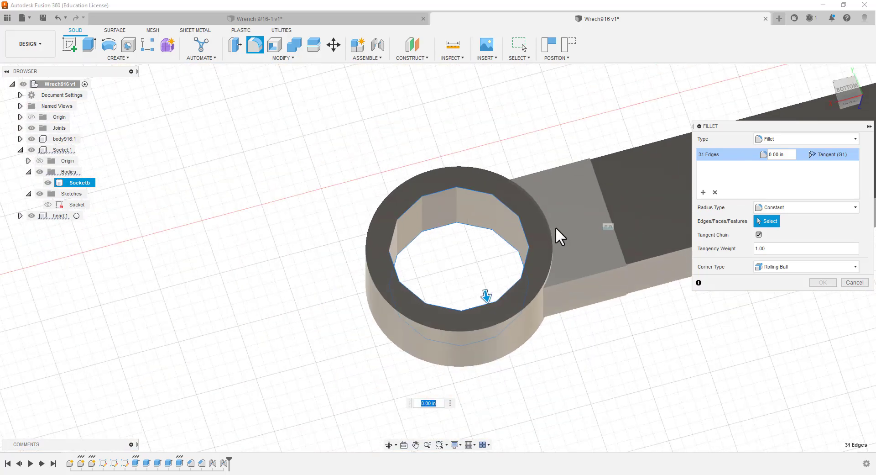
pyautogui.scroll(-1, 556, 218)
pyautogui.scroll(-5, 622, 303)
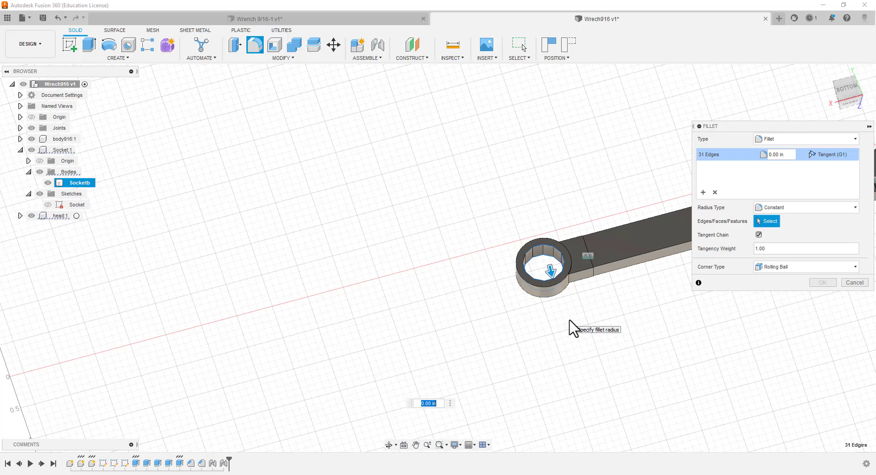
pyautogui.moveTo(569, 327); pyautogui.dragTo(105, 316, button='middle')
pyautogui.scroll(-3, 462, 153)
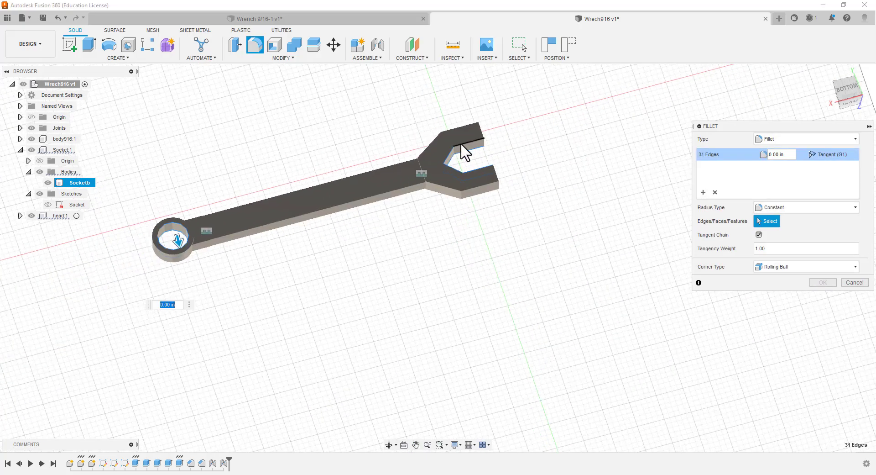
pyautogui.scroll(5, 464, 141)
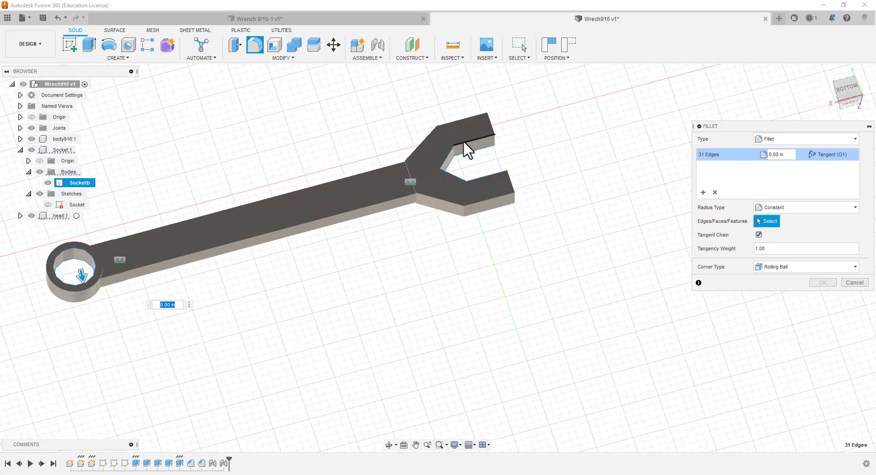
pyautogui.scroll(5, 462, 145)
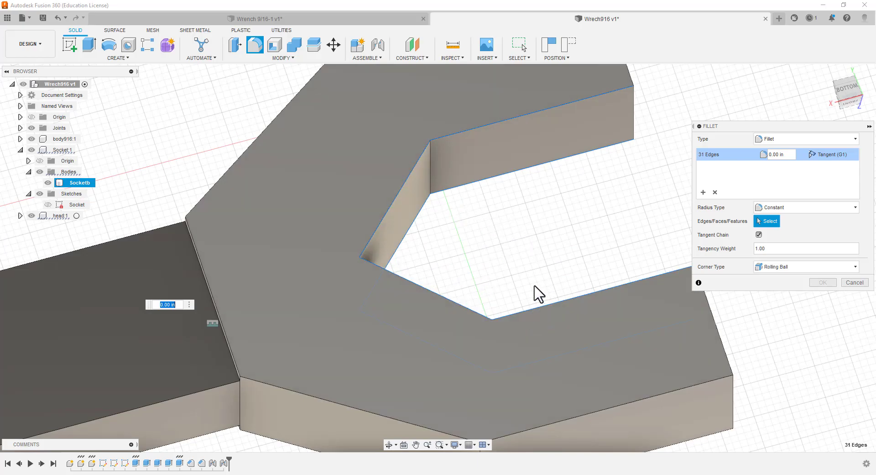
pyautogui.keyDown('shift'); pyautogui.moveTo(518, 253); pyautogui.dragTo(505, 363, button='middle'); pyautogui.keyUp('shift')
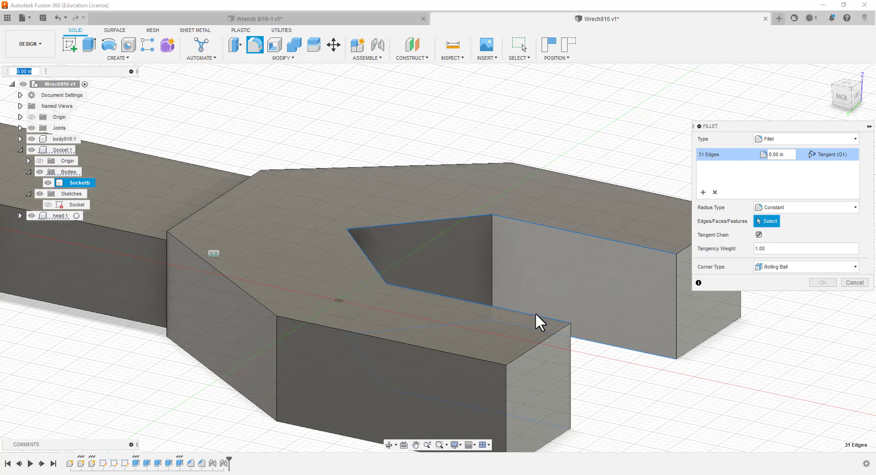
pyautogui.scroll(-5, 416, 319)
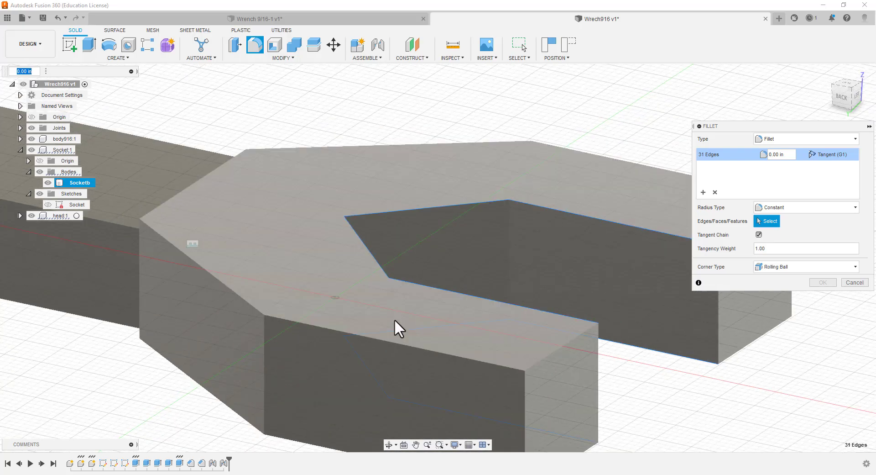
pyautogui.scroll(-4, 411, 283)
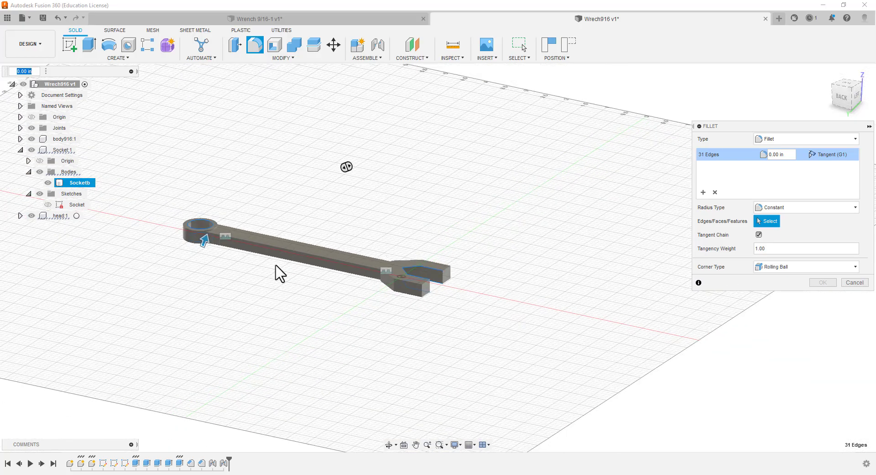
# Add the missed underside edge of the socket's twelve-sided hole and apply a 0.01 in fillet to all selected jaw and socket edges
pyautogui.scroll(1, 128, 242)
pyautogui.scroll(2, 151, 250)
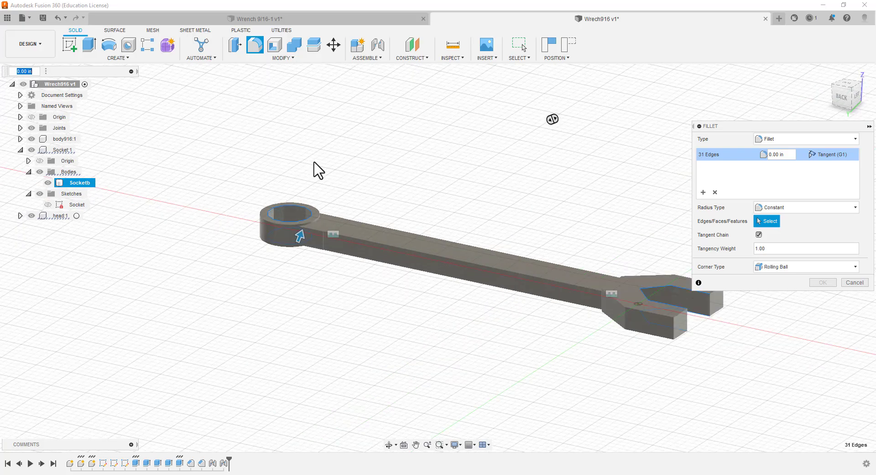
pyautogui.keyDown('shift'); pyautogui.moveTo(315, 163); pyautogui.dragTo(300, 192, button='middle'); pyautogui.keyUp('shift')
pyautogui.moveTo(282, 233); pyautogui.dragTo(287, 222)
pyautogui.press('Escape')
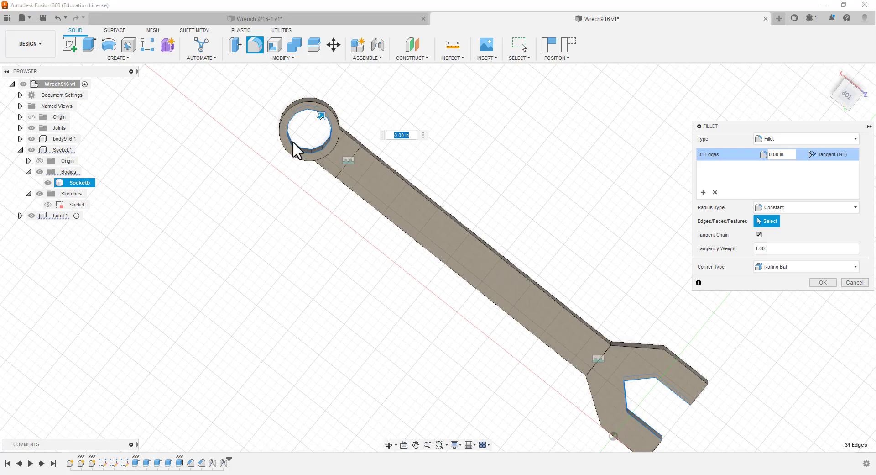
pyautogui.scroll(3, 305, 88)
pyautogui.scroll(4, 280, 120)
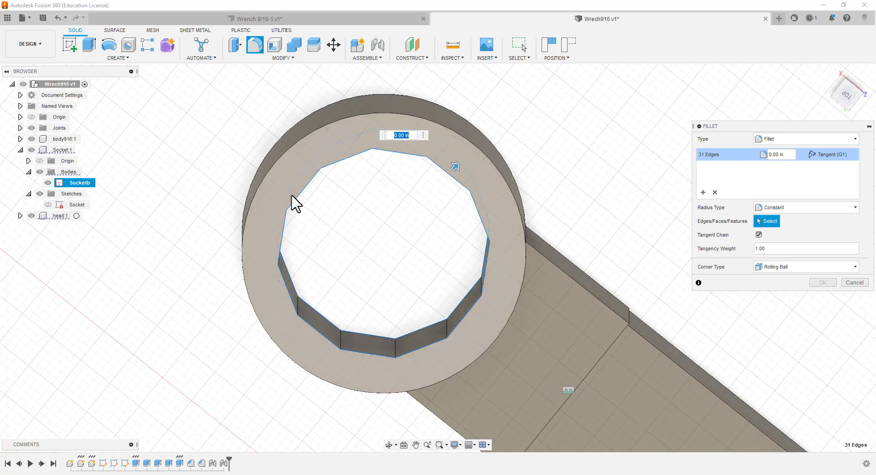
pyautogui.keyDown('shift'); pyautogui.moveTo(342, 242); pyautogui.dragTo(299, 246, button='middle'); pyautogui.keyUp('shift')
pyautogui.keyDown('shift'); pyautogui.moveTo(324, 289); pyautogui.dragTo(309, 143, button='middle'); pyautogui.keyUp('shift')
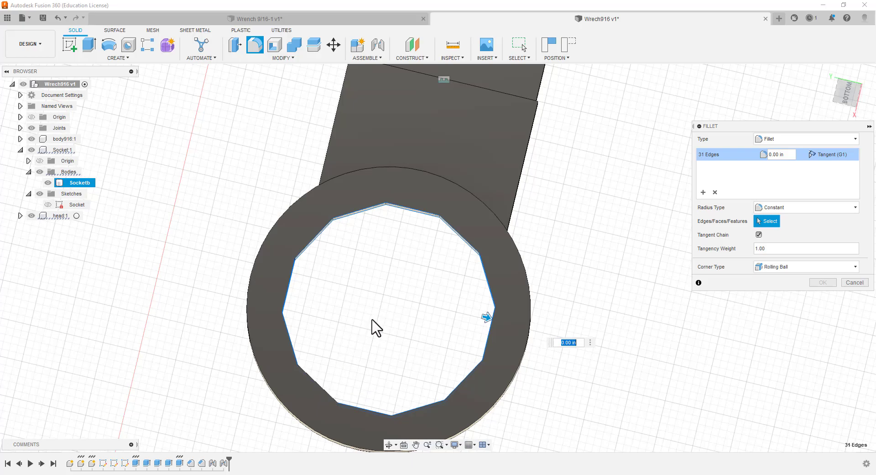
pyautogui.moveTo(373, 328)
pyautogui.keyDown('shift'); pyautogui.mouseDown(button='middle')
pyautogui.moveTo(365, 323)
pyautogui.moveTo(358, 333)
pyautogui.mouseUp(button='middle'); pyautogui.keyUp('shift')
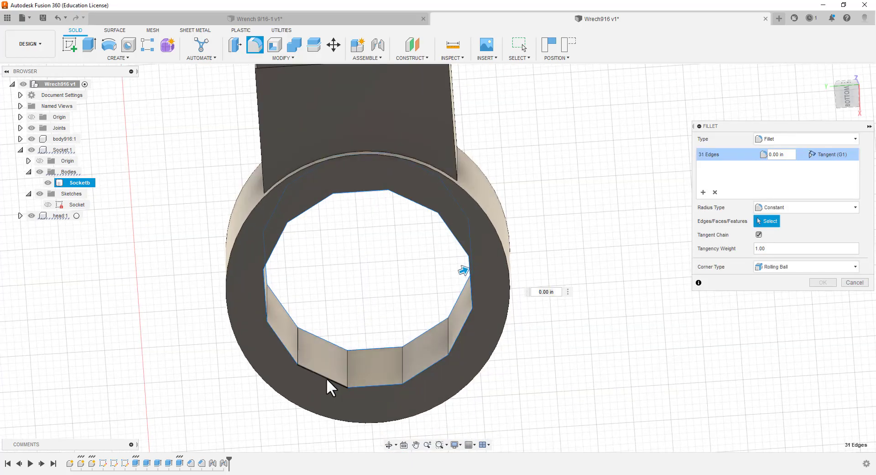
pyautogui.click(327, 377)
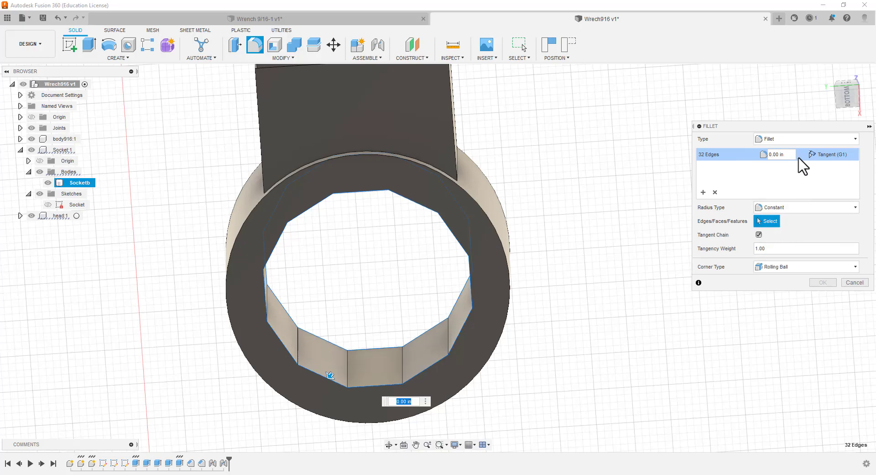
pyautogui.click(780, 156)
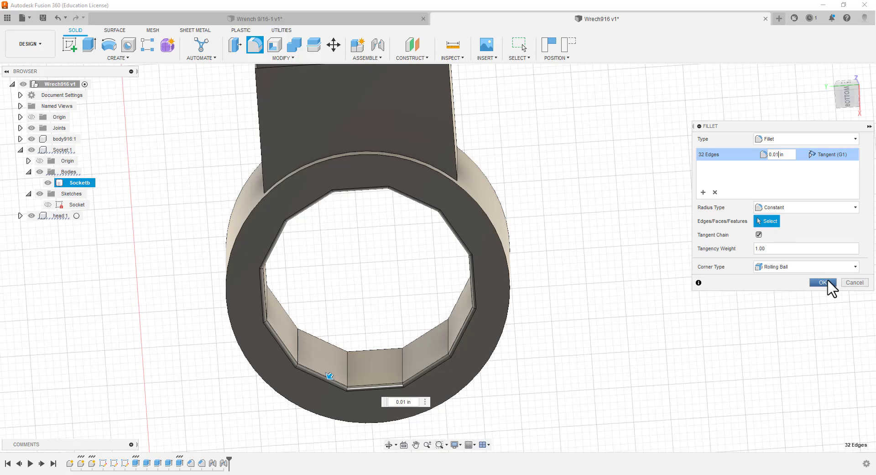
pyautogui.click(828, 280)
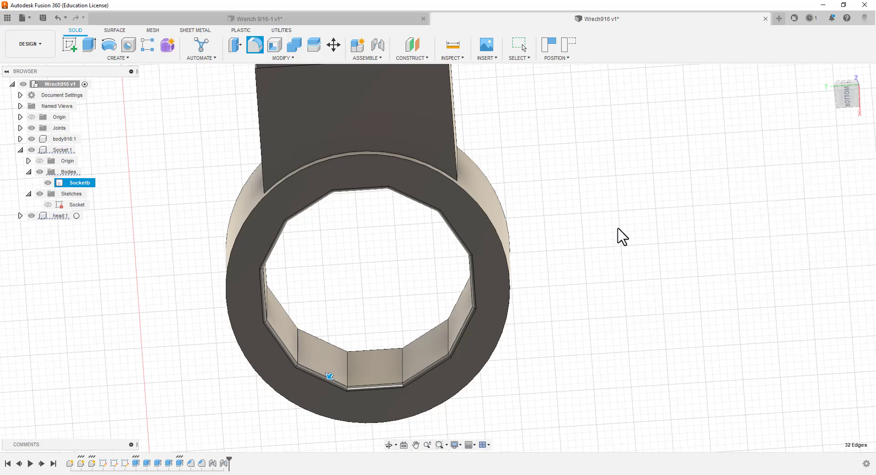
# View the whole wrench horizontally from the top and examine the rounded edges of the head's jaw opening
pyautogui.scroll(-1, 602, 264)
pyautogui.scroll(-1, 601, 276)
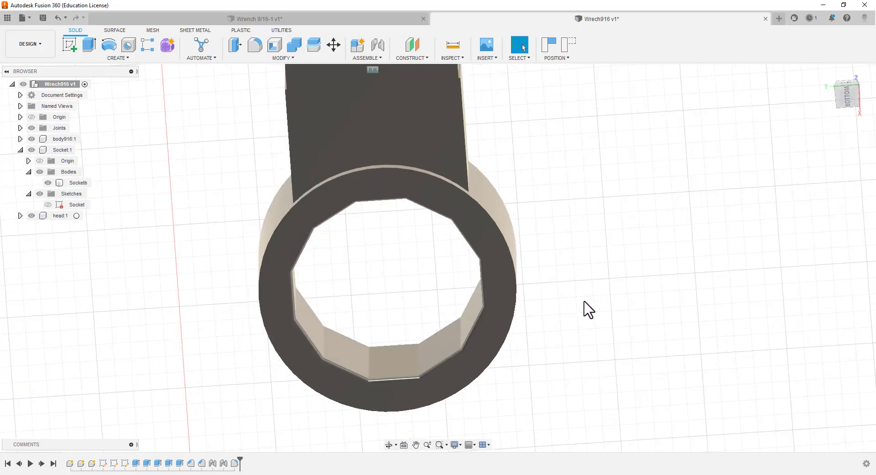
pyautogui.scroll(-3, 596, 282)
pyautogui.scroll(1, 623, 255)
pyautogui.scroll(-1, 624, 254)
pyautogui.scroll(-1, 584, 280)
pyautogui.scroll(-1, 575, 225)
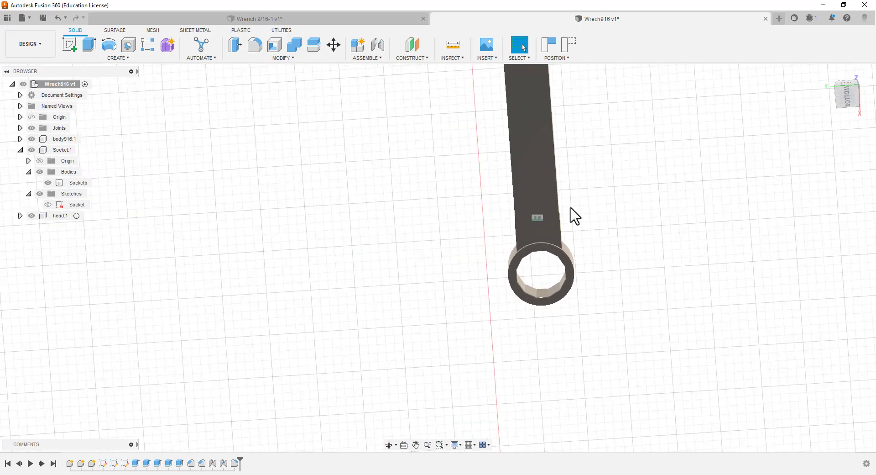
pyautogui.scroll(-2, 559, 201)
pyautogui.scroll(-3, 559, 201)
pyautogui.scroll(-1, 556, 157)
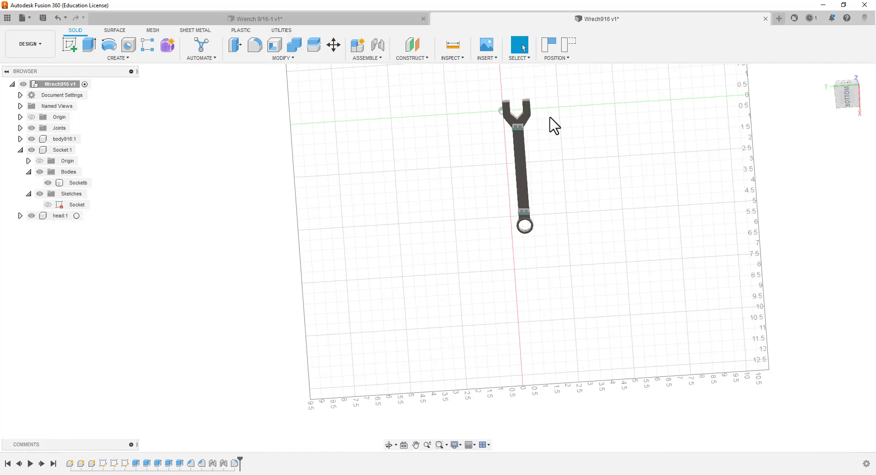
pyautogui.click(846, 88)
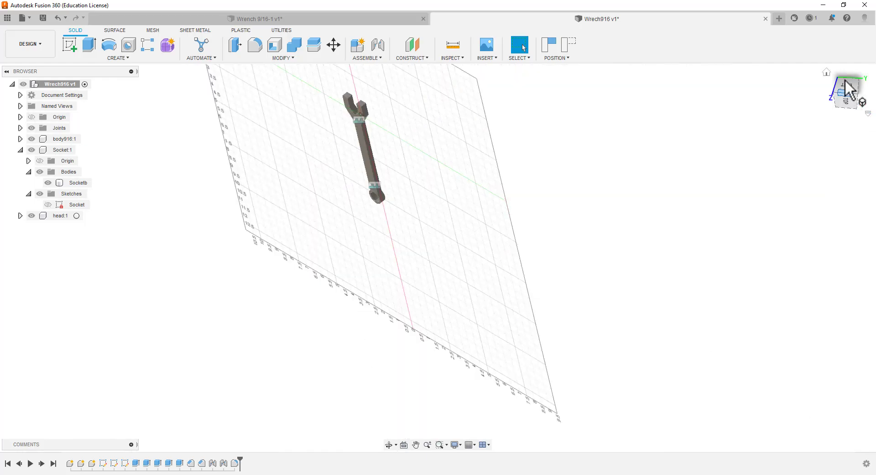
pyautogui.click(848, 97)
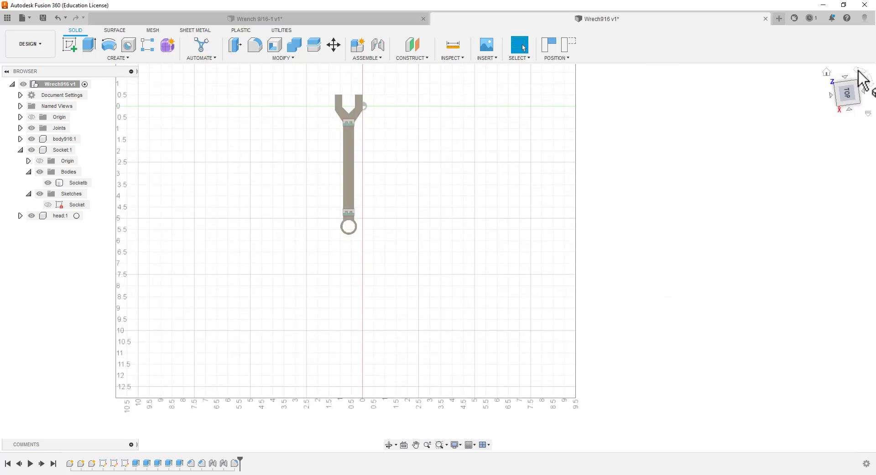
pyautogui.click(856, 72)
pyautogui.scroll(5, 305, 389)
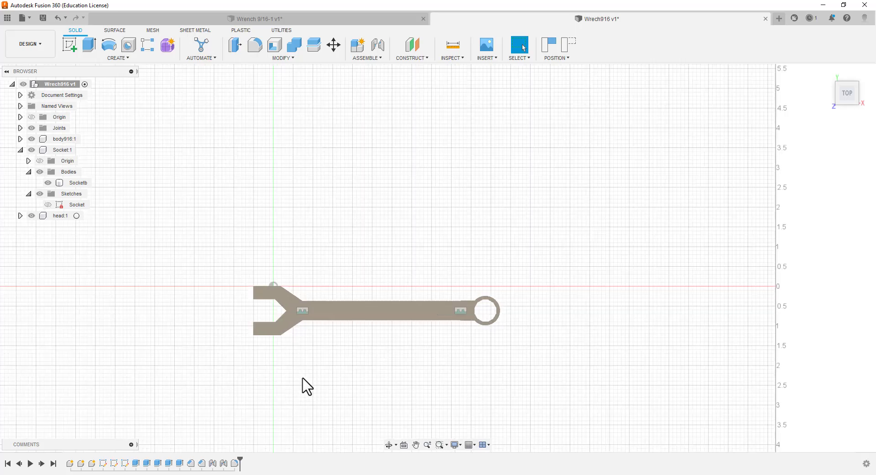
pyautogui.scroll(6, 219, 274)
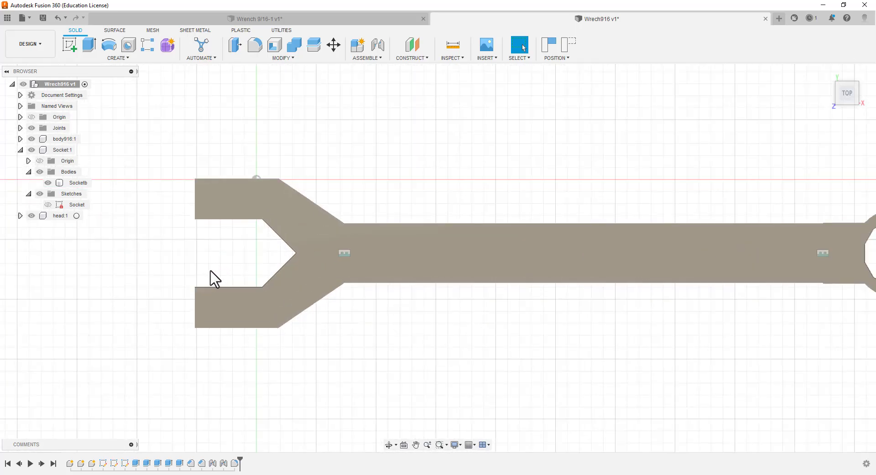
pyautogui.scroll(2, 204, 277)
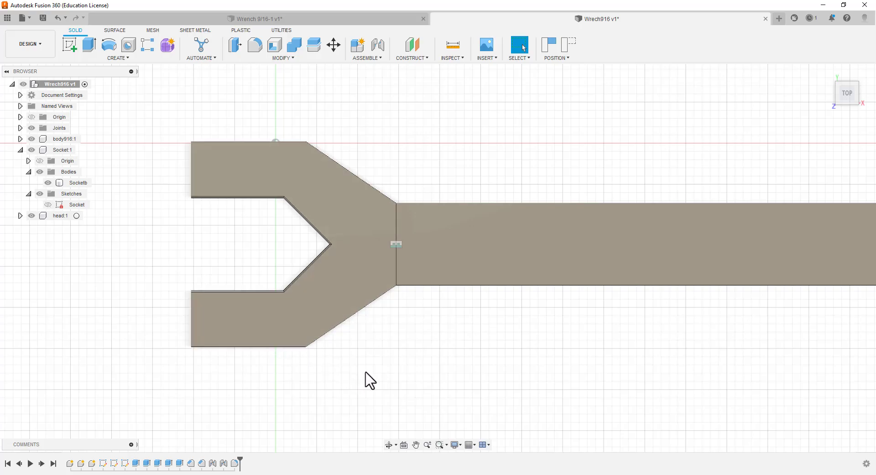
# Fillet the two vertical corner edges where the handle meets the wrench head with a 0.01 in radius
pyautogui.moveTo(391, 356)
pyautogui.keyDown('shift'); pyautogui.mouseDown(button='middle')
pyautogui.moveTo(374, 328)
pyautogui.moveTo(382, 328)
pyautogui.moveTo(344, 295)
pyautogui.moveTo(359, 308)
pyautogui.mouseUp(button='middle'); pyautogui.keyUp('shift')
pyautogui.scroll(10, 413, 248)
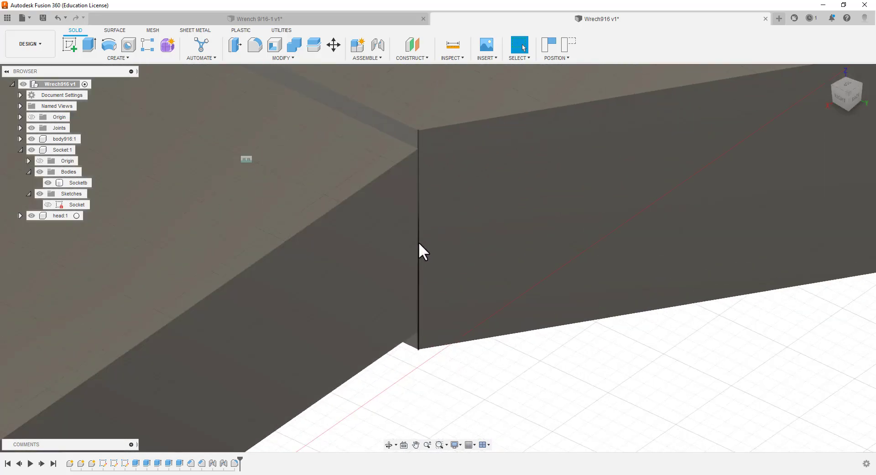
pyautogui.click(252, 49)
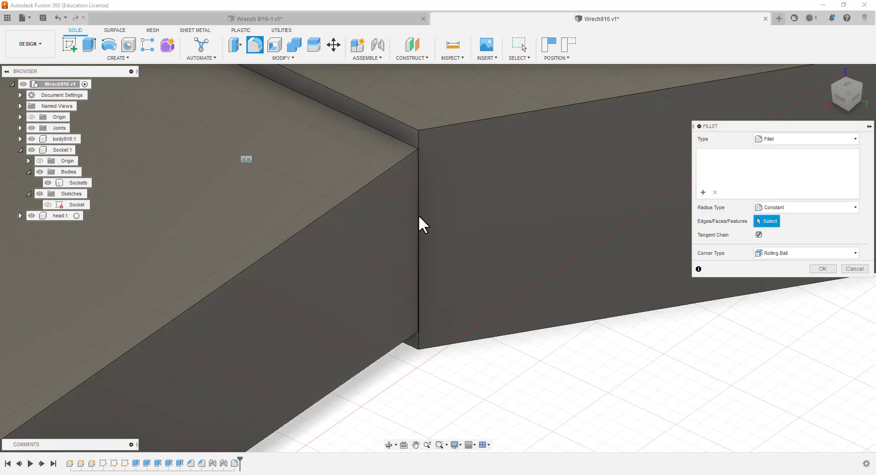
pyautogui.click(418, 216)
pyautogui.scroll(1, 351, 205)
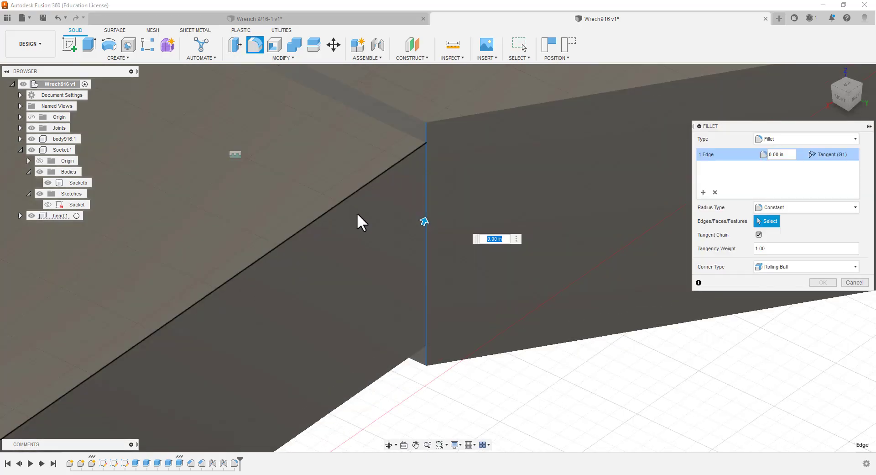
pyautogui.scroll(-5, 365, 215)
pyautogui.scroll(-2, 382, 202)
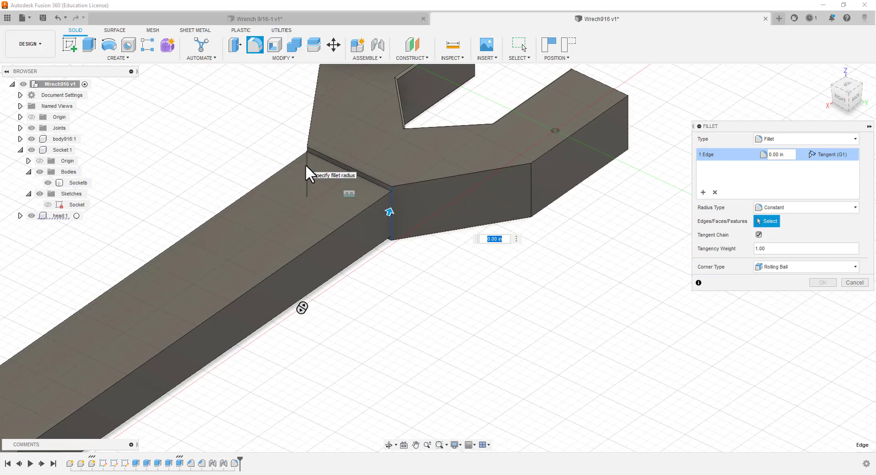
pyautogui.click(305, 166)
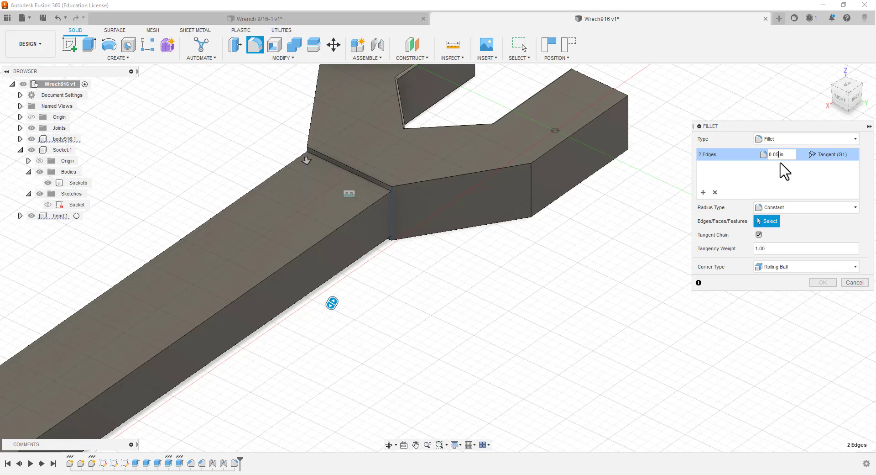
pyautogui.scroll(10, 383, 188)
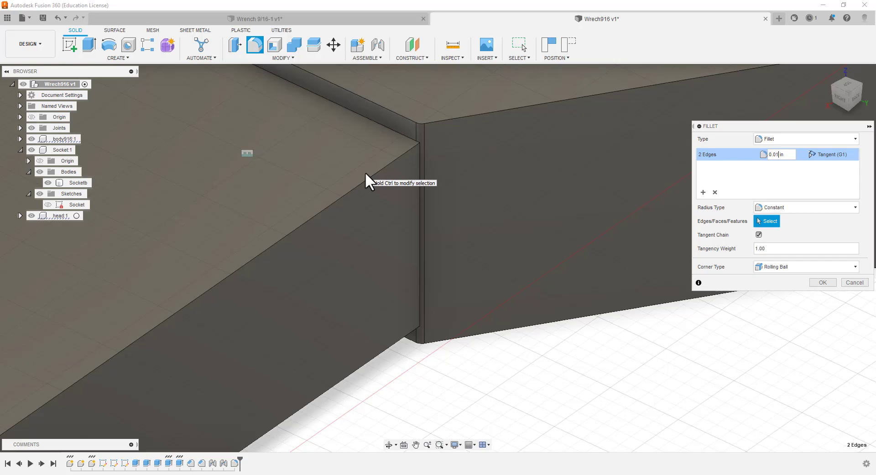
pyautogui.scroll(2, 371, 166)
pyautogui.scroll(-3, 371, 166)
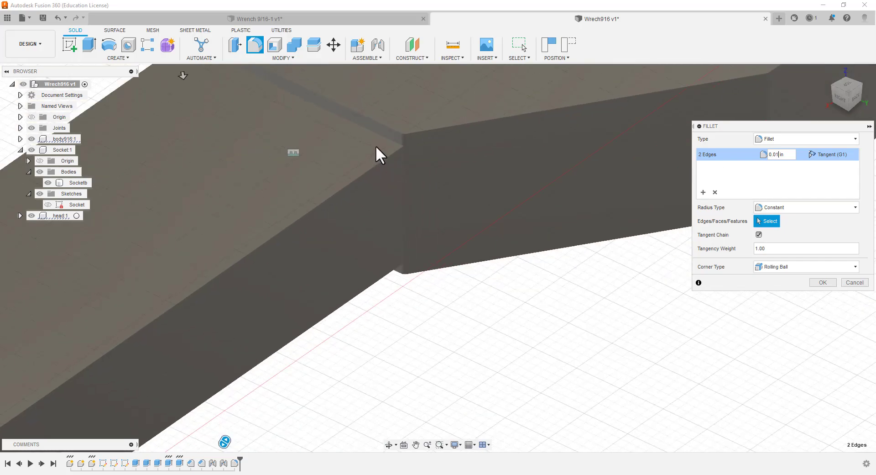
pyautogui.scroll(-2, 374, 147)
pyautogui.click(823, 282)
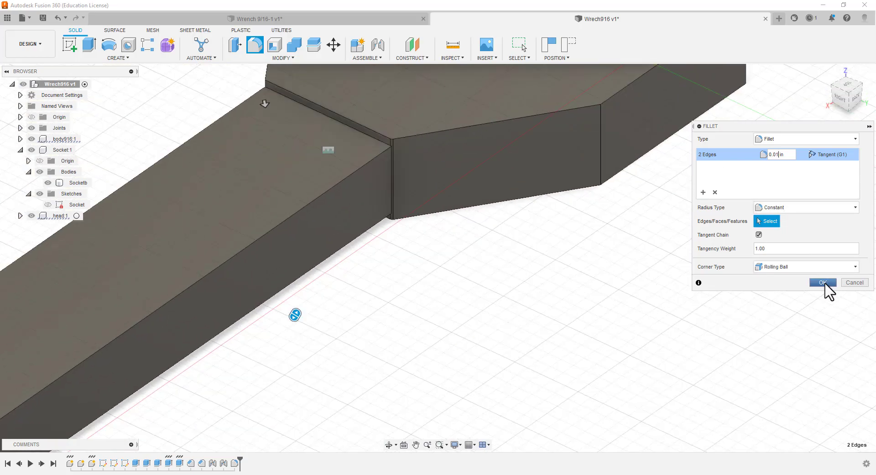
pyautogui.scroll(2, 734, 247)
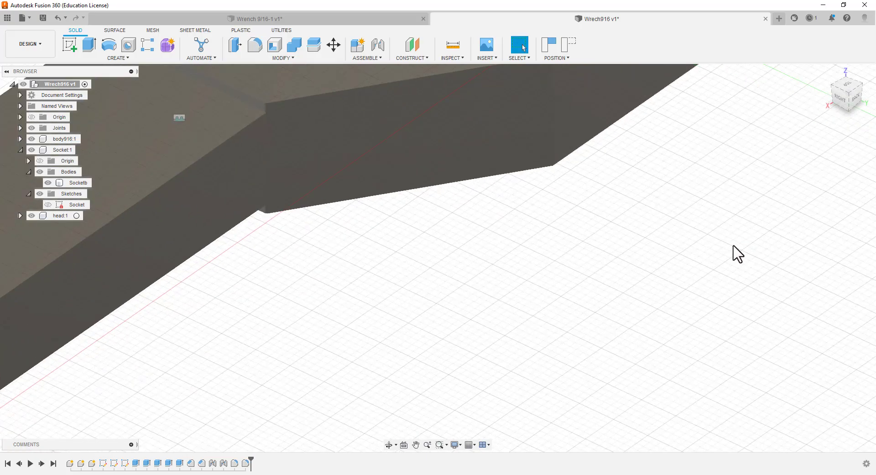
pyautogui.scroll(-2, 732, 253)
pyautogui.scroll(-3, 733, 257)
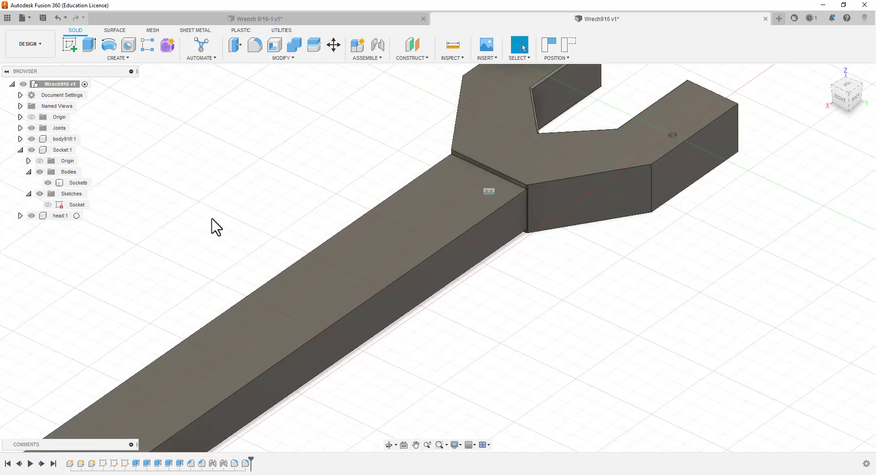
pyautogui.keyDown('shift'); pyautogui.moveTo(183, 299); pyautogui.dragTo(283, 309, button='middle'); pyautogui.keyUp('shift')
pyautogui.scroll(1, 305, 302)
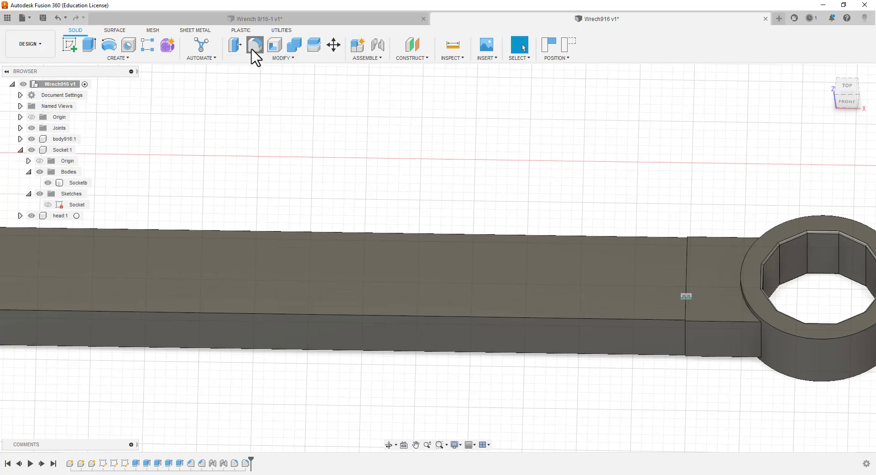
pyautogui.click(254, 46)
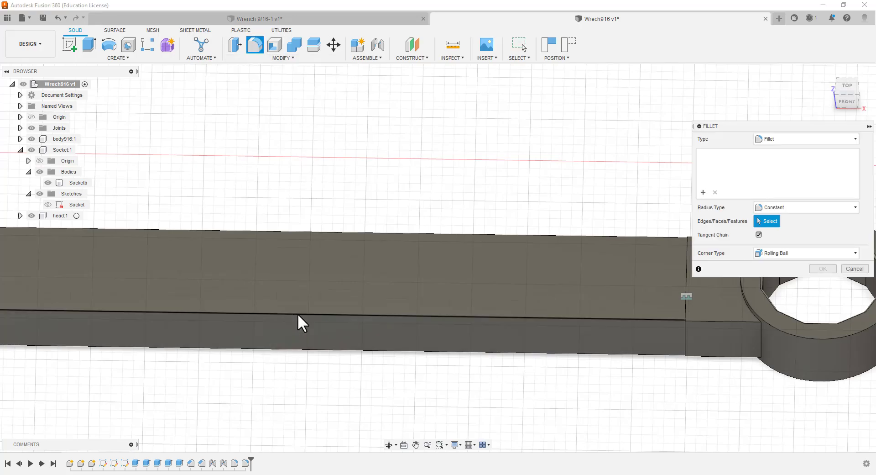
pyautogui.click(298, 311)
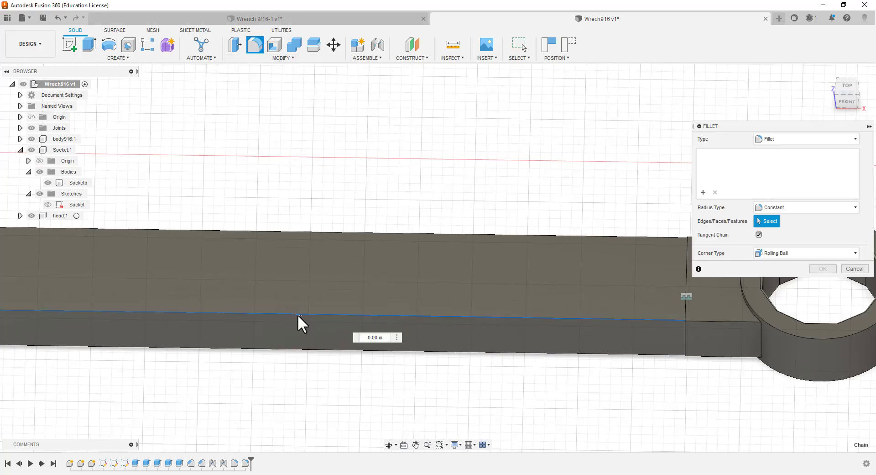
pyautogui.click(301, 349)
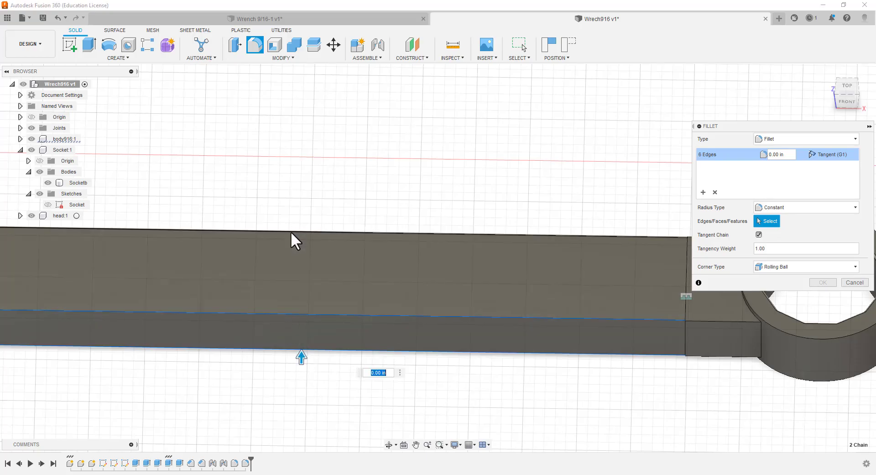
pyautogui.click(292, 229)
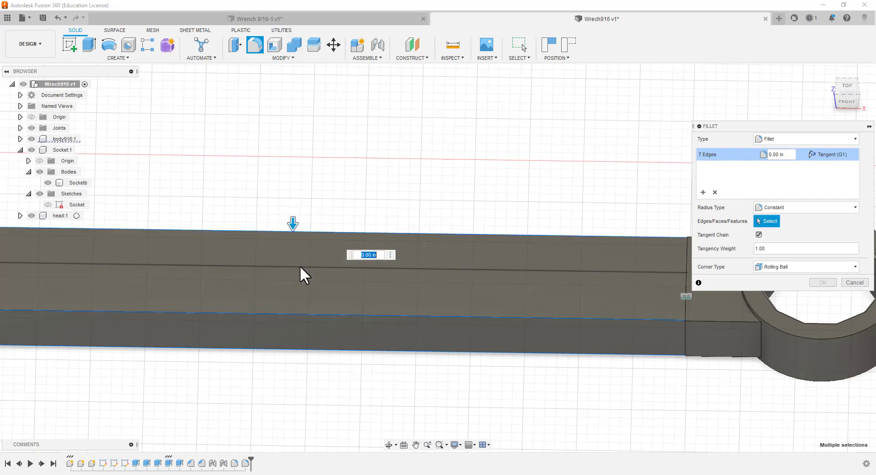
pyautogui.click(300, 265)
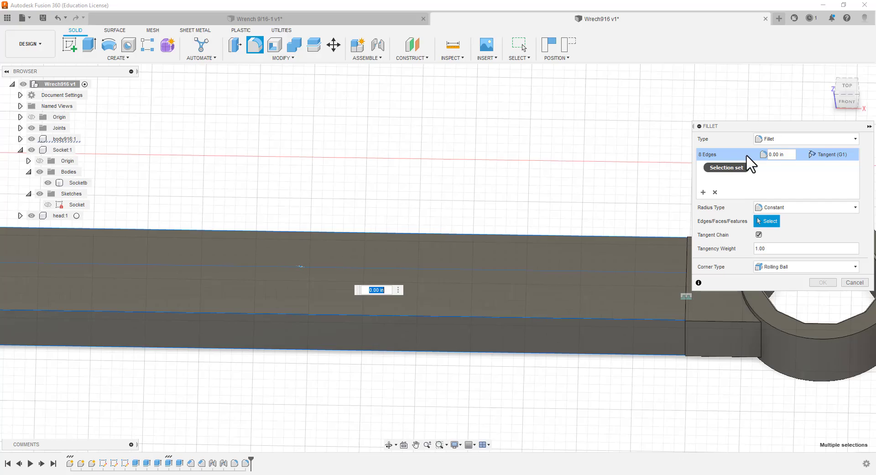
pyautogui.scroll(-5, 613, 210)
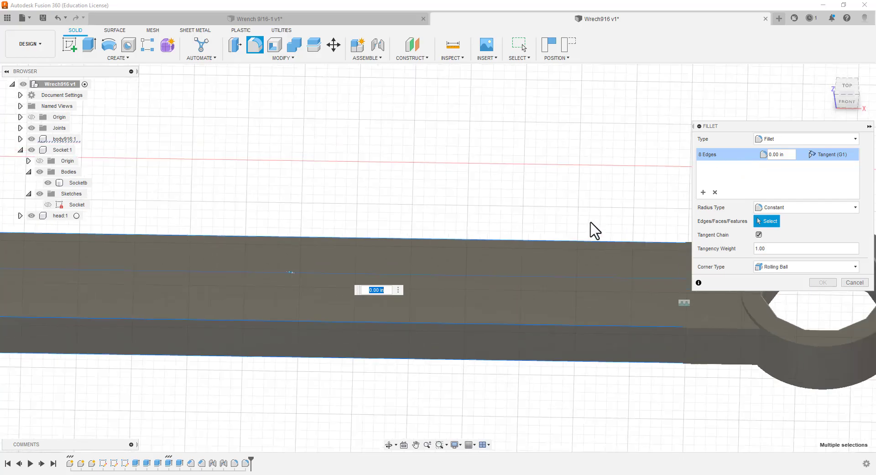
pyautogui.scroll(-2, 585, 223)
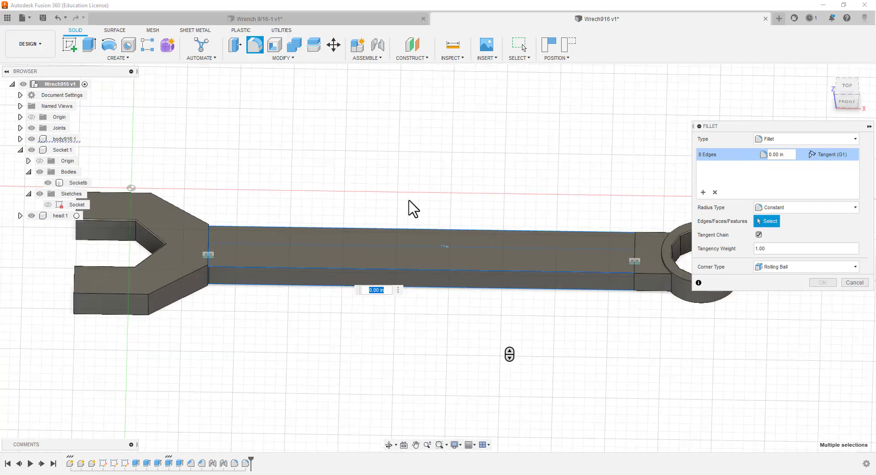
pyautogui.scroll(3, 379, 231)
pyautogui.scroll(1, 374, 234)
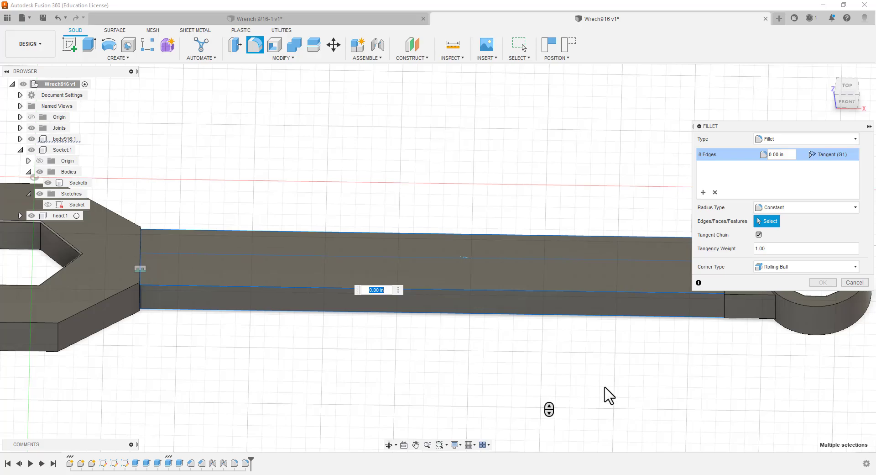
pyautogui.scroll(-5, 603, 395)
pyautogui.scroll(2, 705, 313)
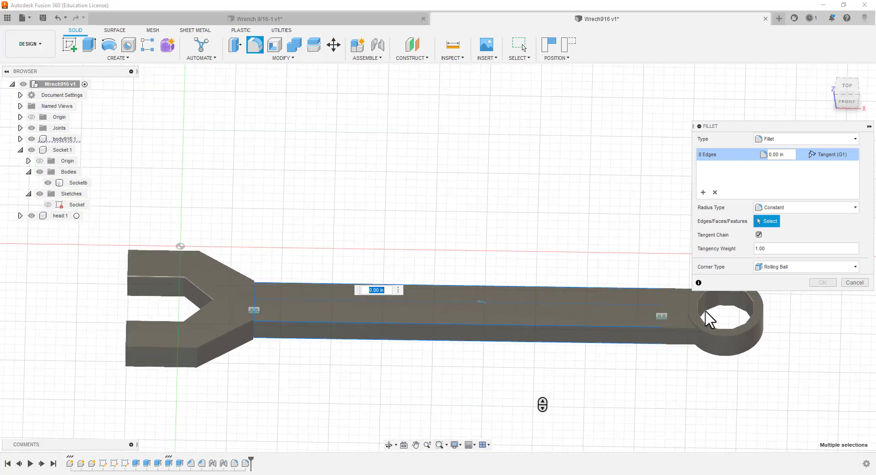
pyautogui.scroll(5, 706, 313)
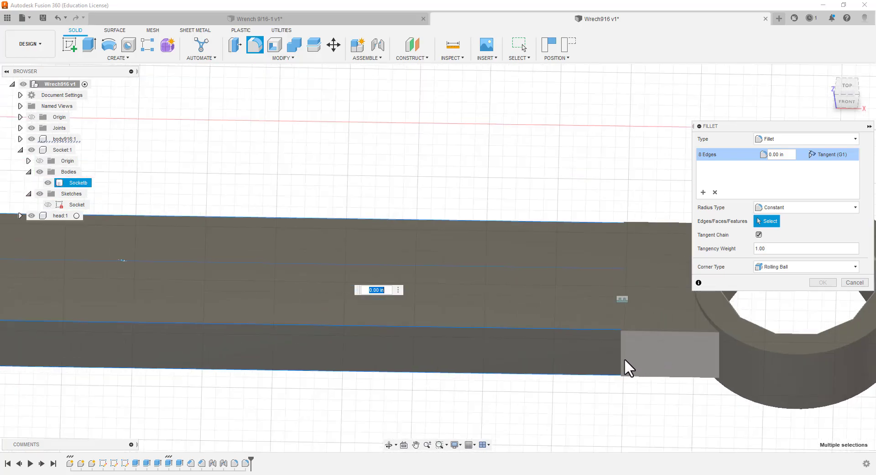
pyautogui.scroll(4, 624, 357)
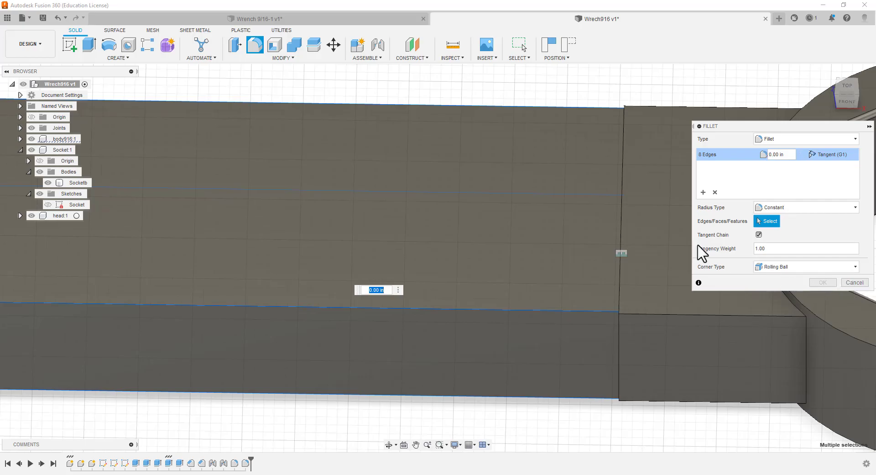
pyautogui.click(776, 155)
pyautogui.write('4')
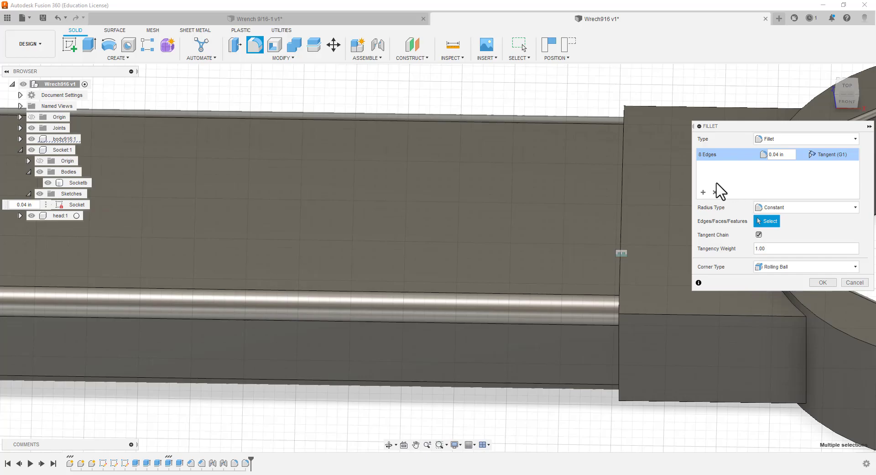
pyautogui.press('Return')
pyautogui.click(847, 282)
pyautogui.scroll(3, 701, 262)
pyautogui.scroll(-4, 693, 266)
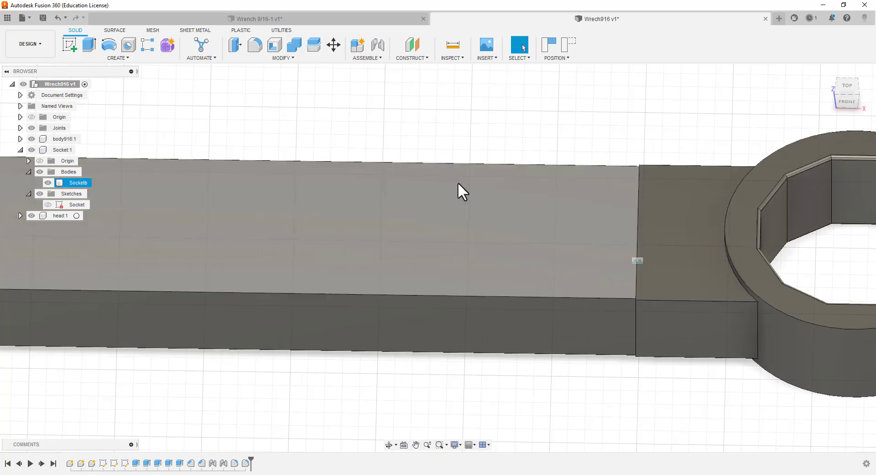
# Show the Socket sketch of the Socket component and open it for editing, focusing on the ring and its rectangular stub
pyautogui.click(30, 217)
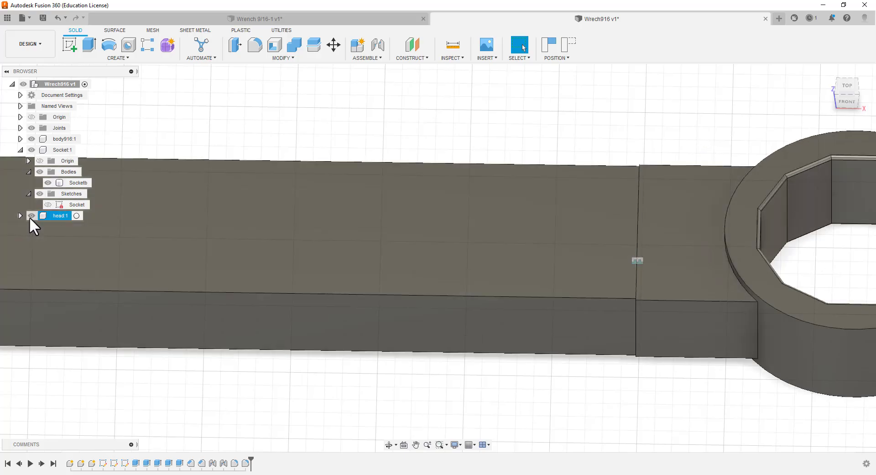
pyautogui.click(52, 172)
pyautogui.click(45, 206)
pyautogui.click(46, 205)
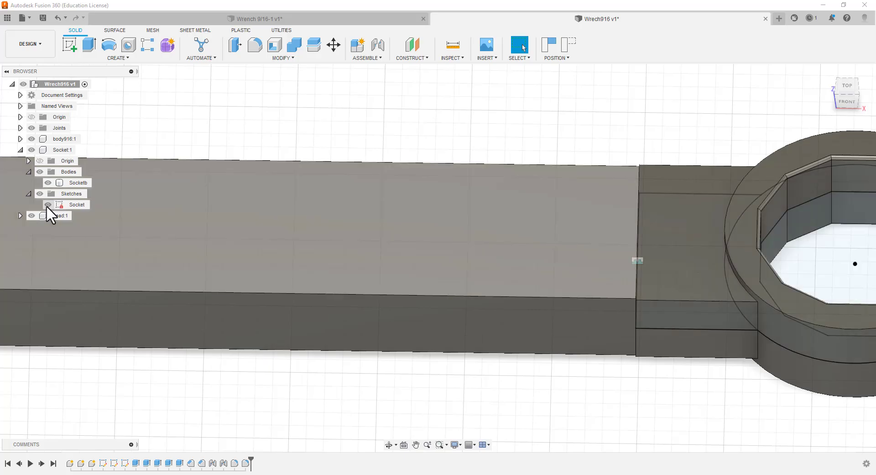
pyautogui.doubleClick(56, 204)
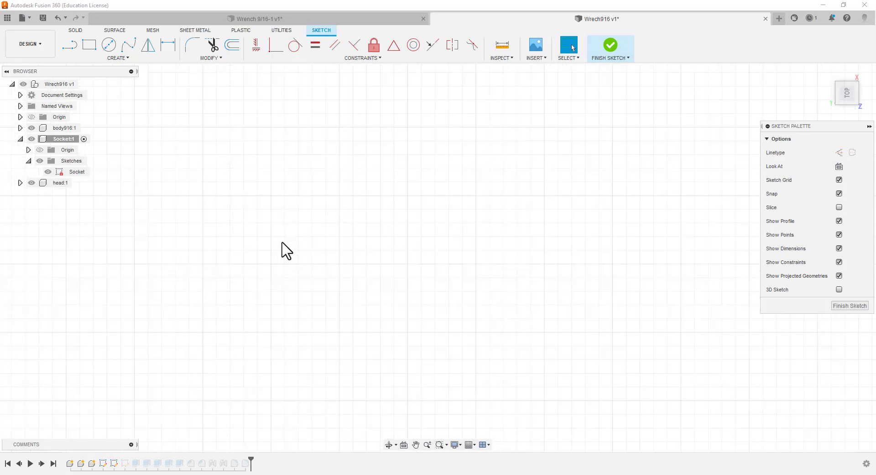
pyautogui.scroll(-5, 310, 244)
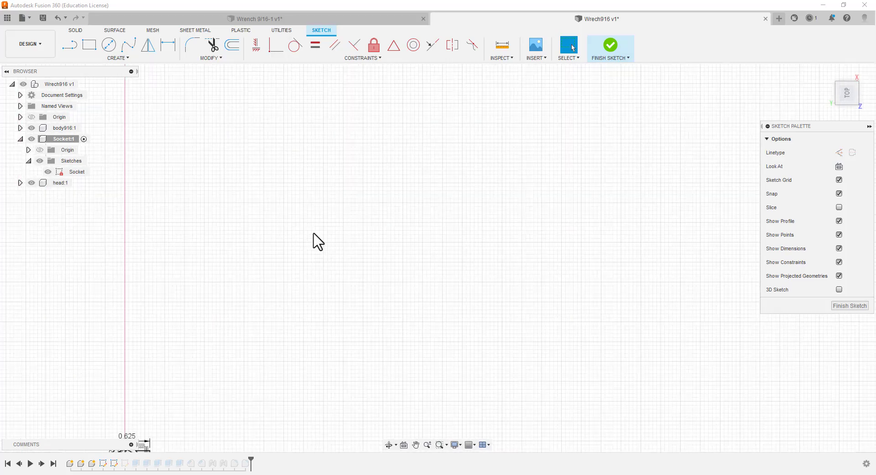
pyautogui.scroll(5, 136, 404)
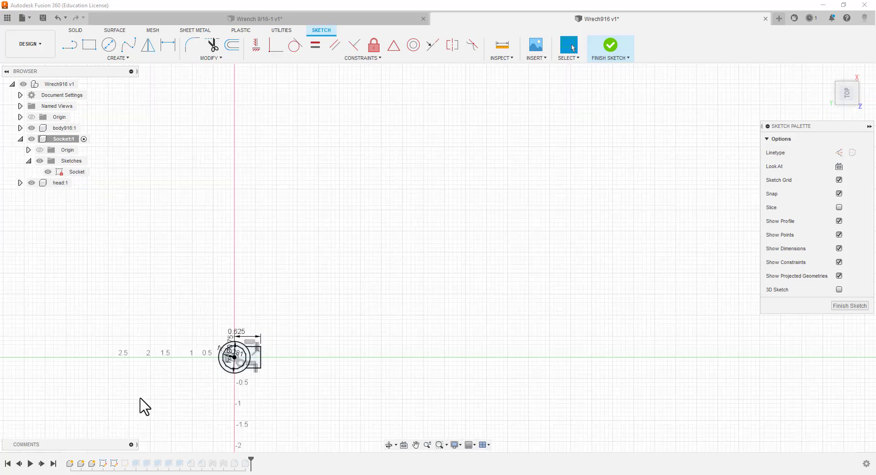
pyautogui.scroll(5, 241, 410)
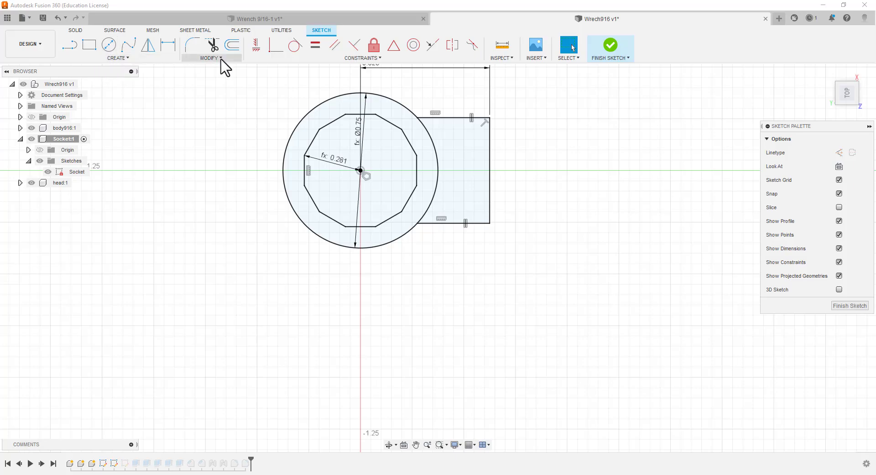
# Dimension the end edge of the socket's rectangular stub between its two corner points and set its width to 0.5 in
pyautogui.click(167, 45)
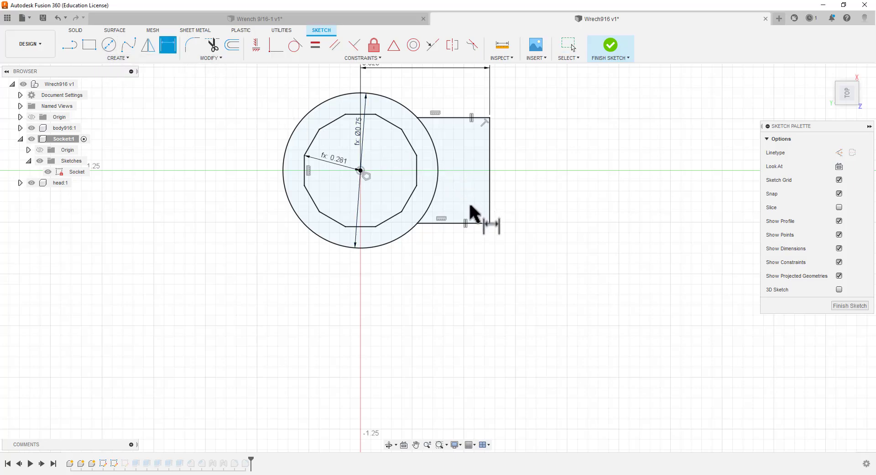
pyautogui.click(490, 223)
pyautogui.click(490, 117)
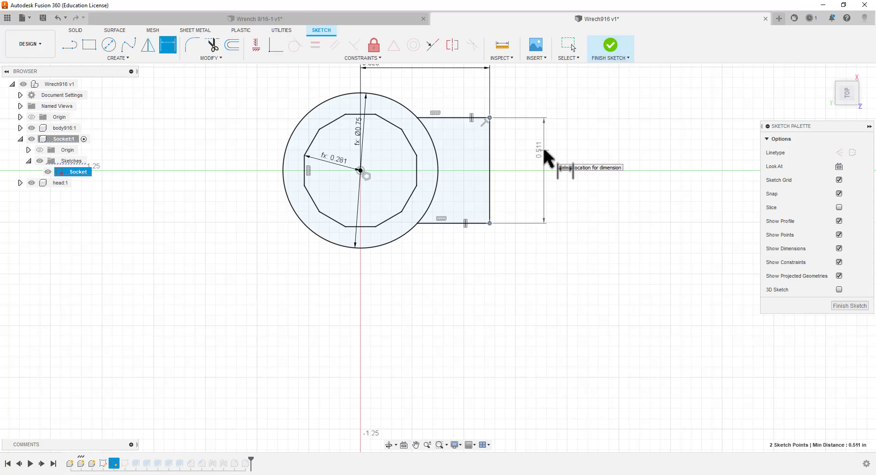
pyautogui.click(545, 154)
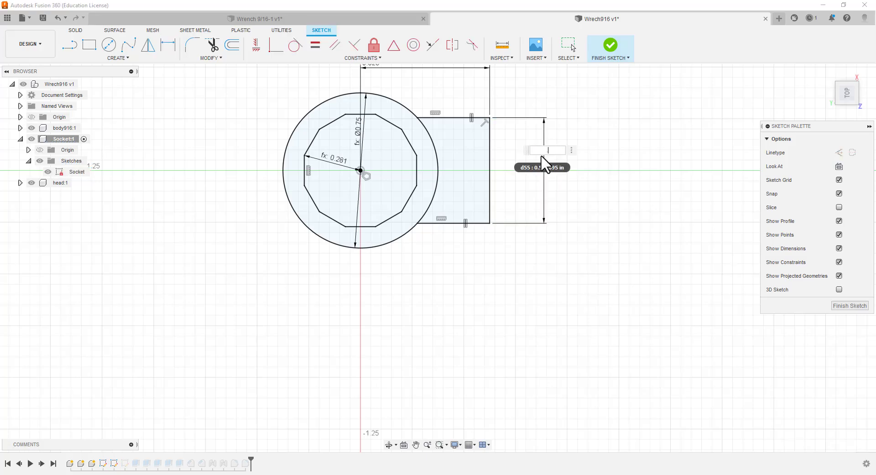
pyautogui.write('.5')
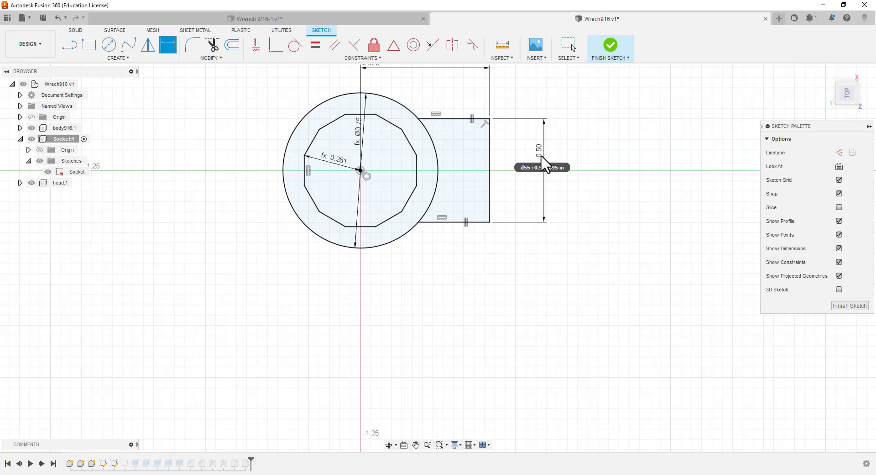
pyautogui.press('Return')
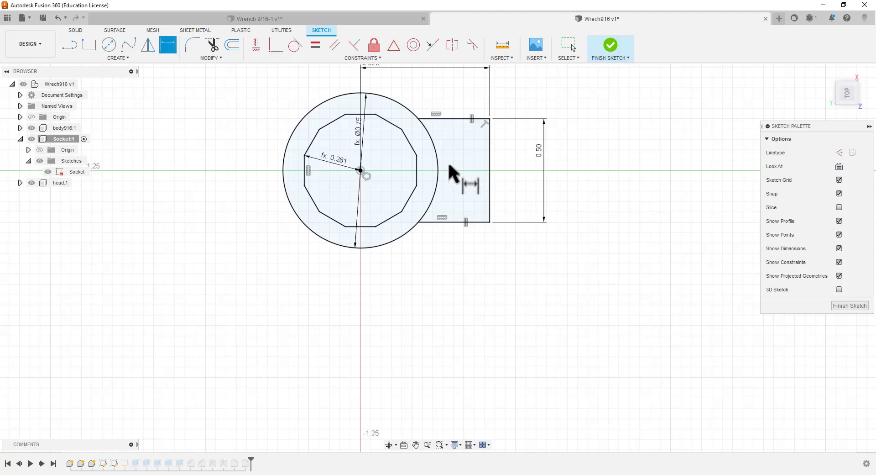
# Finish the Socket sketch and hide it within the Socket component
pyautogui.click(852, 306)
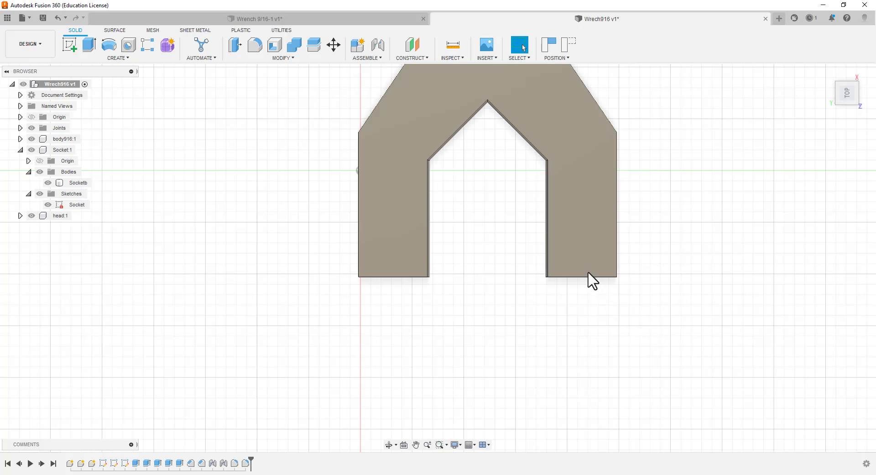
pyautogui.scroll(2, 557, 313)
pyautogui.scroll(-6, 558, 305)
pyautogui.scroll(-4, 590, 225)
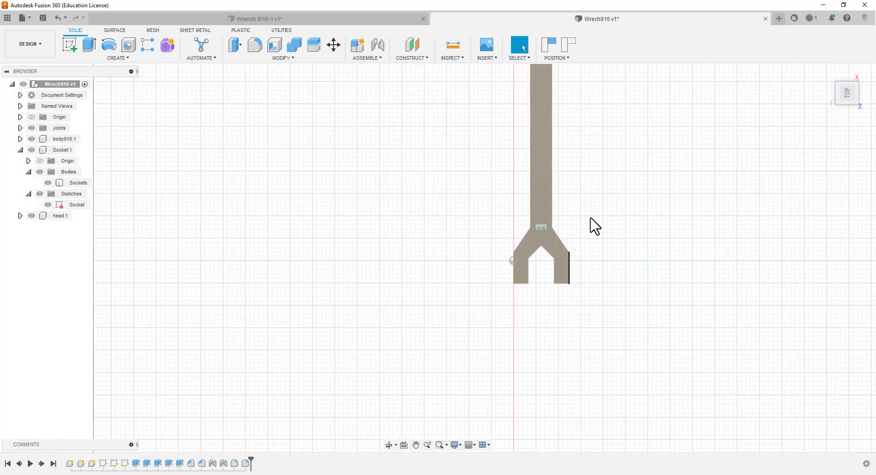
pyautogui.scroll(5, 584, 139)
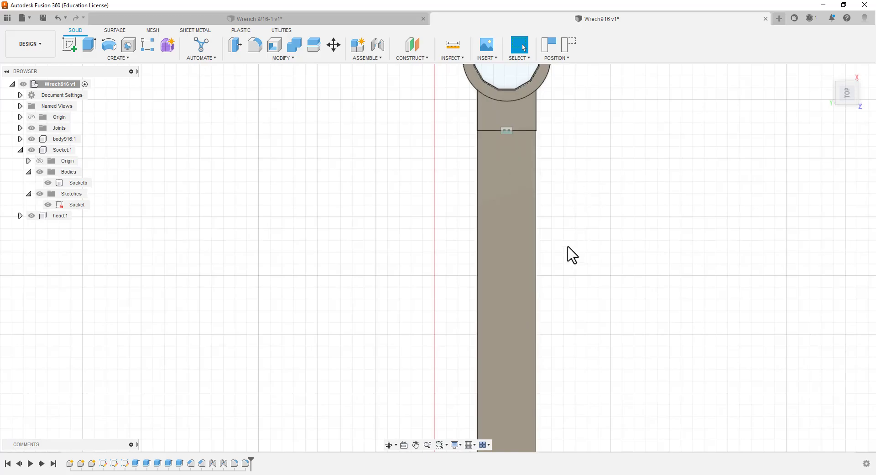
pyautogui.keyDown('shift'); pyautogui.moveTo(575, 272); pyautogui.dragTo(497, 203, button='middle'); pyautogui.keyUp('shift')
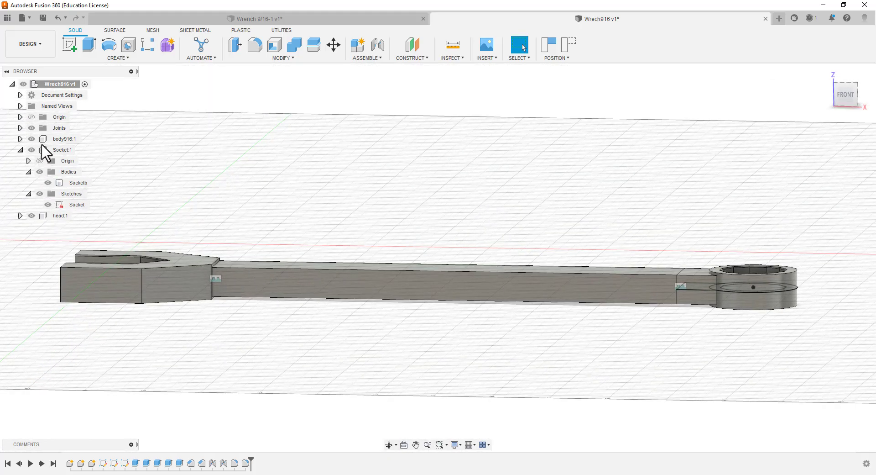
pyautogui.click(50, 184)
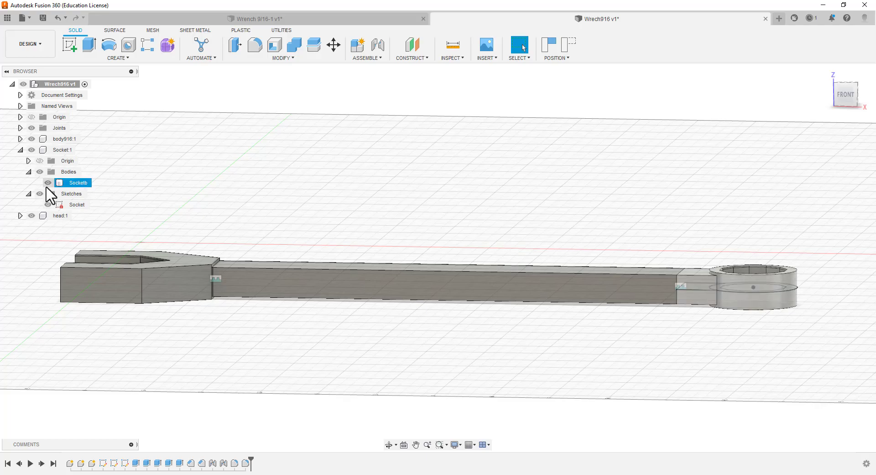
pyautogui.click(48, 205)
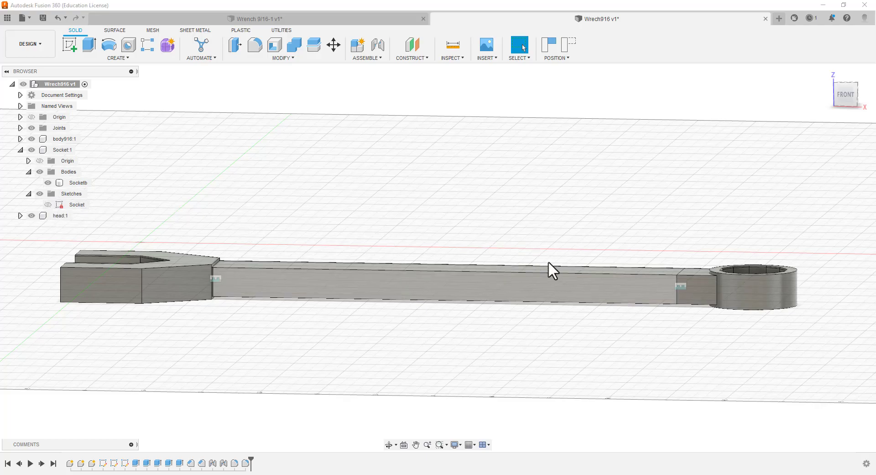
# Examine the junction between the socket's stub and the handle from the front and from above
pyautogui.scroll(-2, 698, 299)
pyautogui.scroll(3, 699, 297)
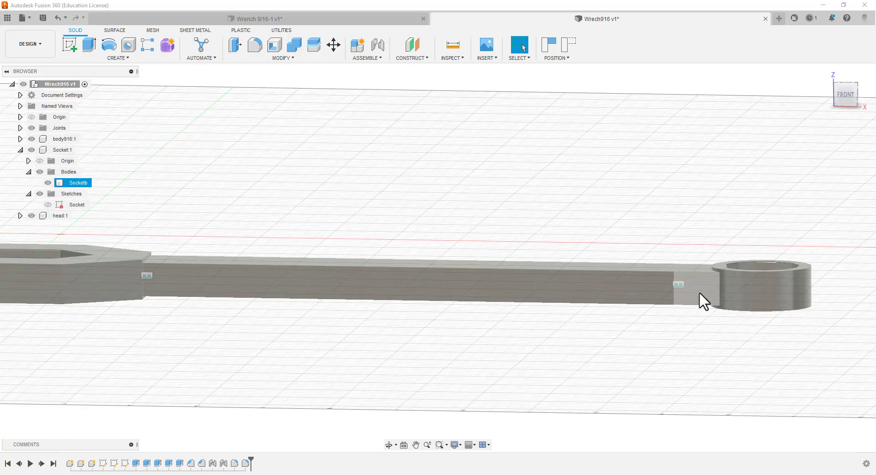
pyautogui.scroll(-6, 698, 291)
pyautogui.scroll(5, 673, 320)
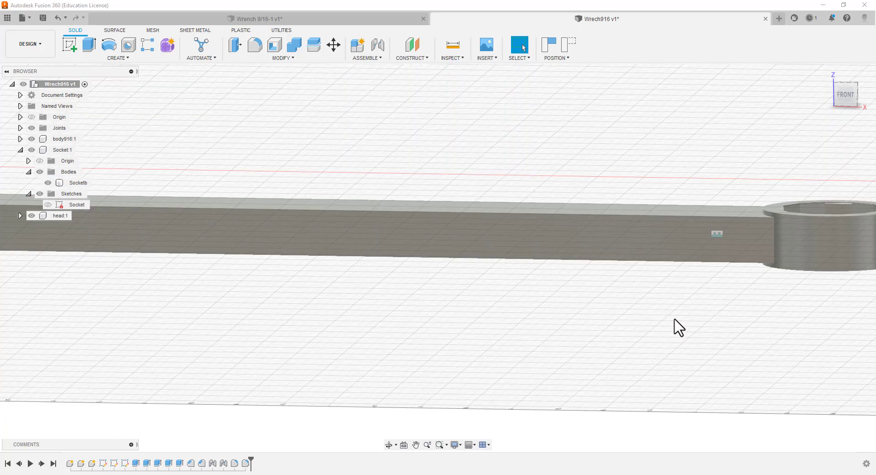
pyautogui.moveTo(703, 315); pyautogui.dragTo(685, 249, button='middle')
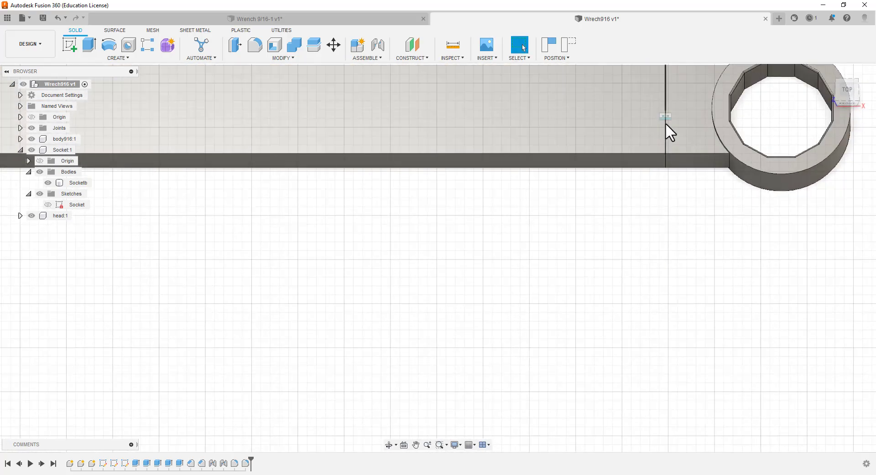
pyautogui.scroll(2, 640, 281)
pyautogui.scroll(-6, 643, 232)
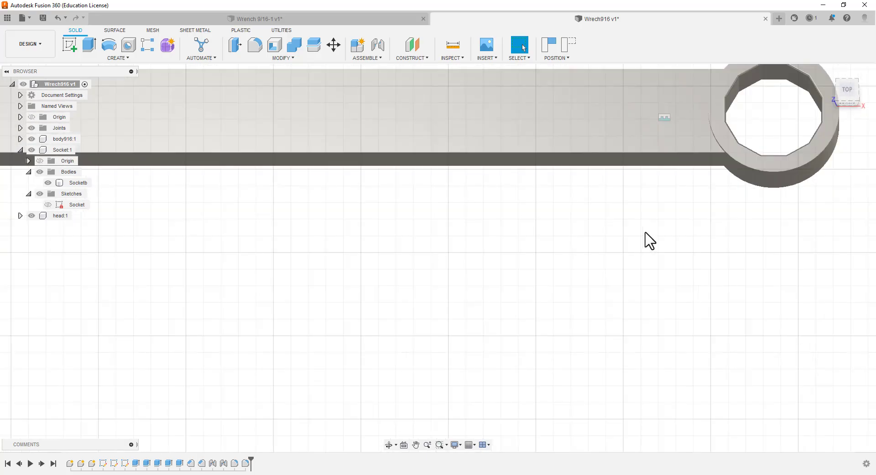
pyautogui.scroll(-2, 347, 341)
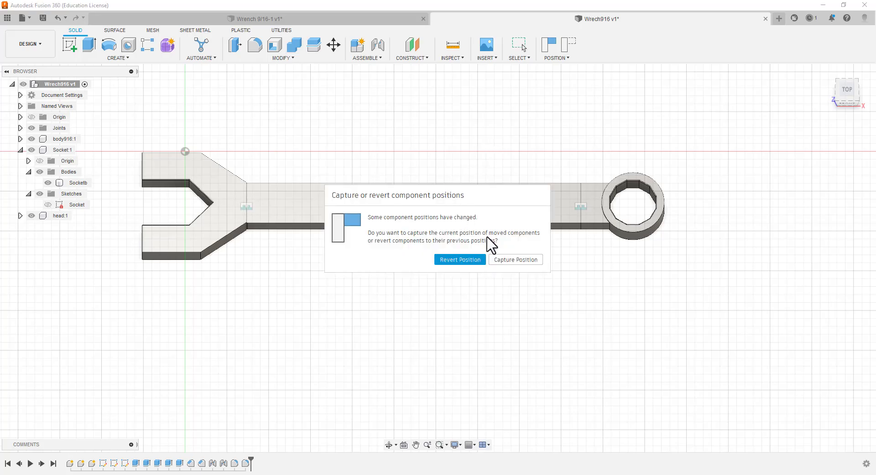
pyautogui.click(459, 259)
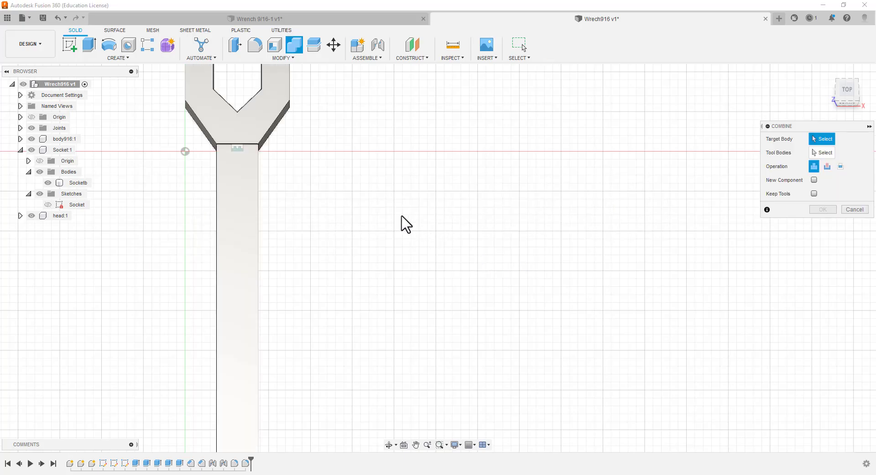
pyautogui.scroll(-5, 408, 228)
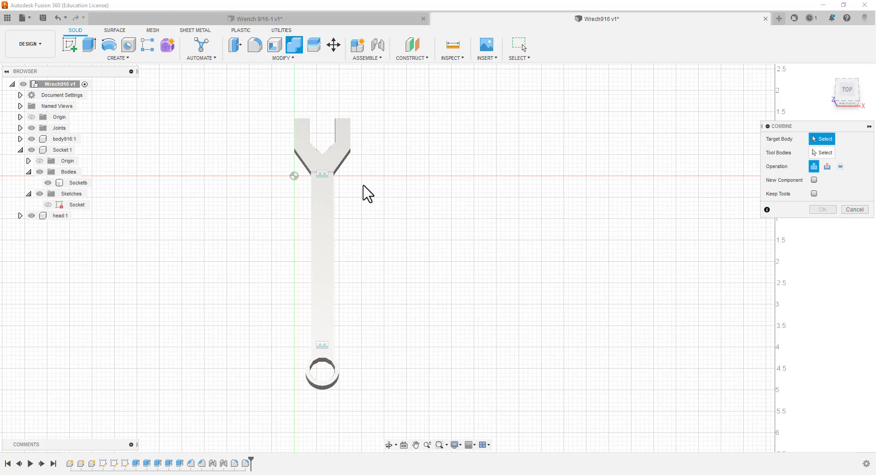
pyautogui.click(329, 167)
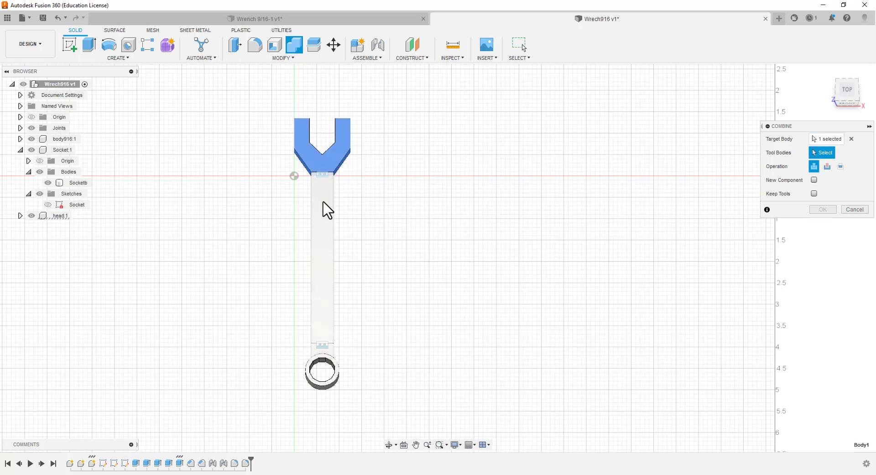
pyautogui.click(323, 202)
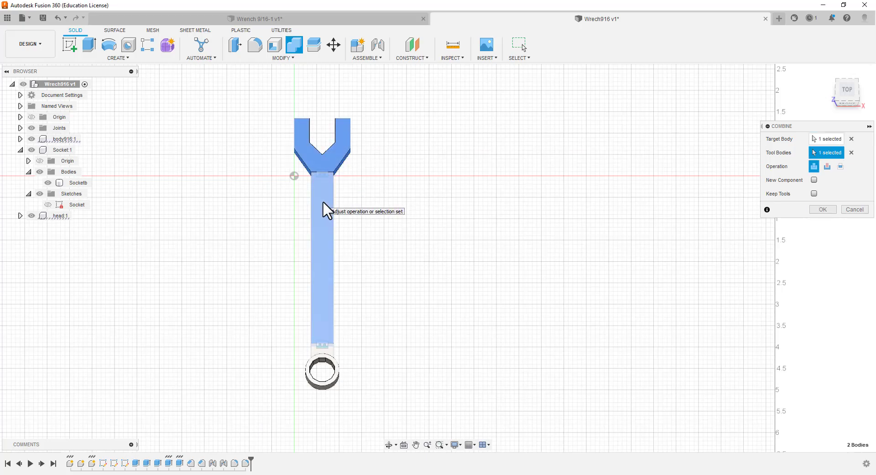
pyautogui.click(321, 373)
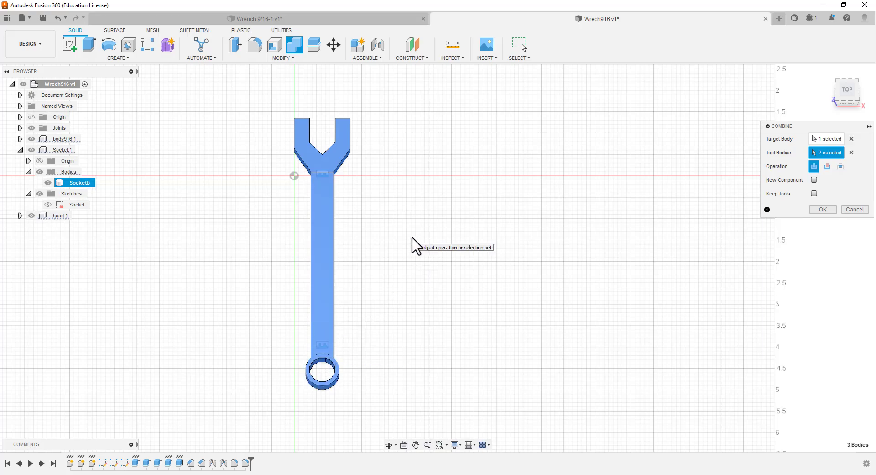
pyautogui.click(855, 210)
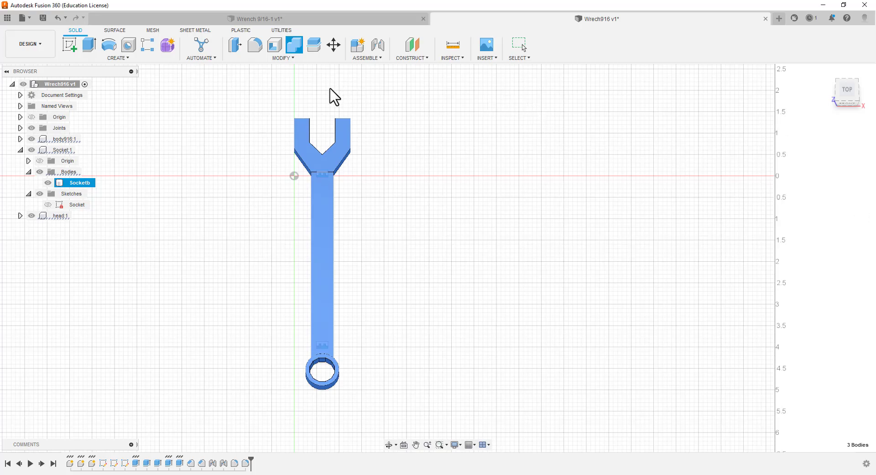
# Revert the component positions and combine the bodies with Join, using the handle as target and the head and socket as tool bodies
pyautogui.click(292, 50)
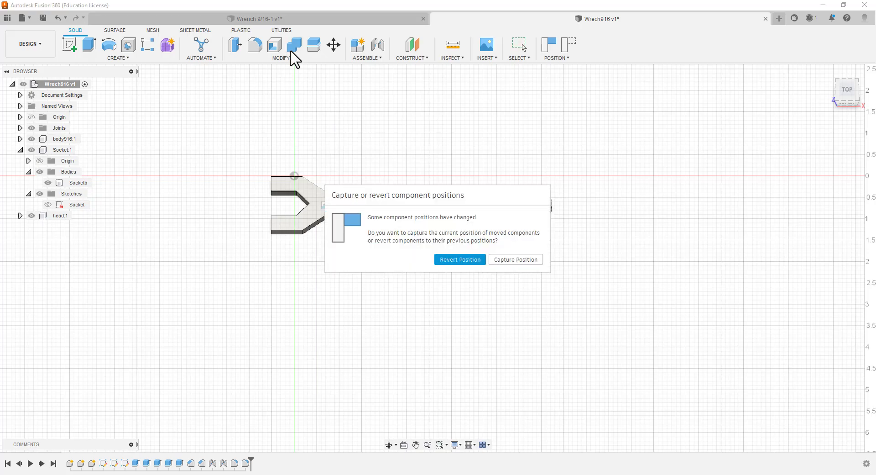
pyautogui.click(470, 259)
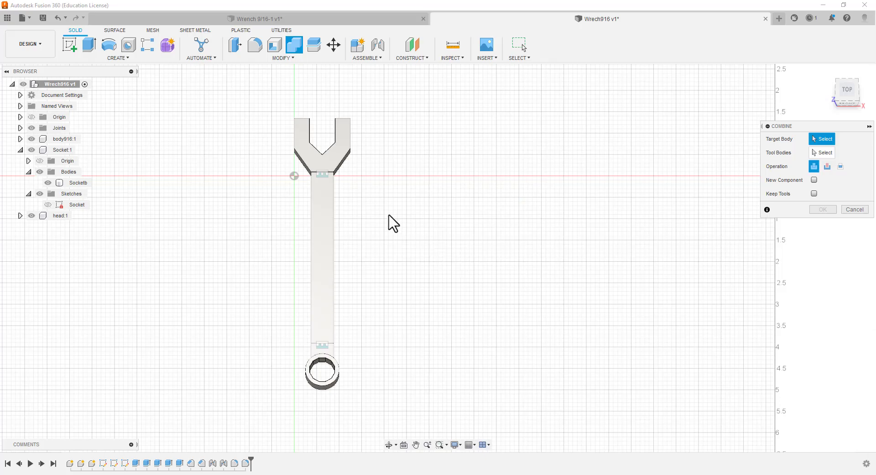
pyautogui.click(321, 256)
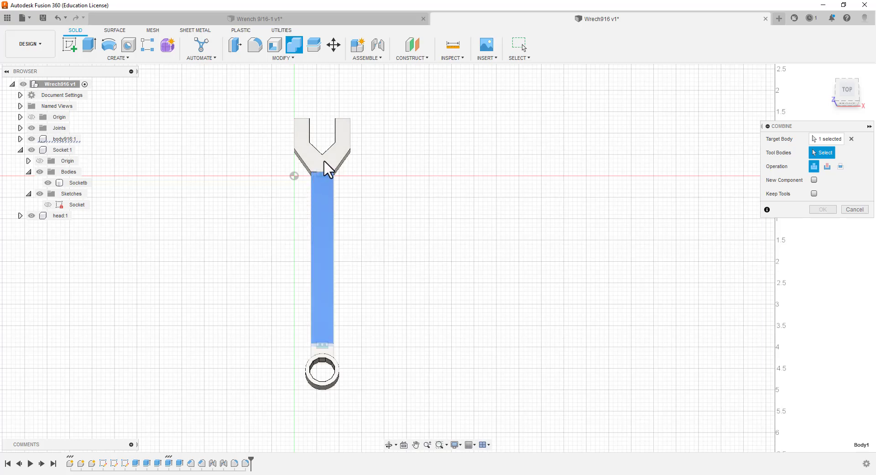
pyautogui.click(319, 172)
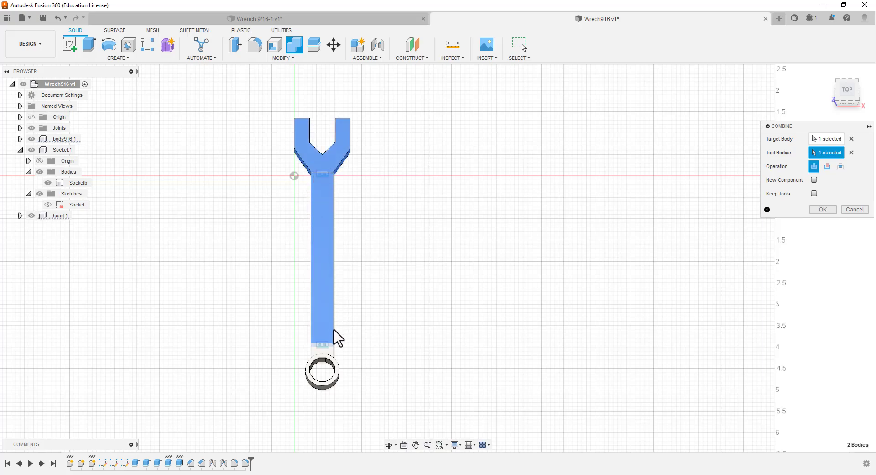
pyautogui.click(323, 350)
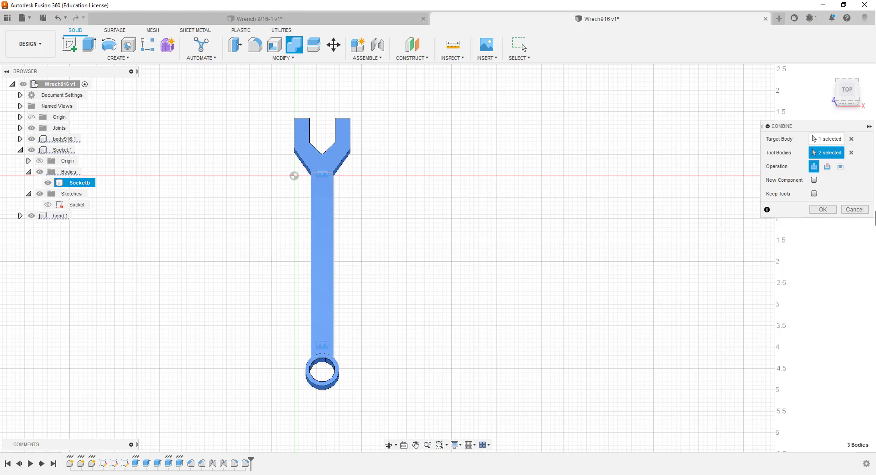
pyautogui.click(831, 209)
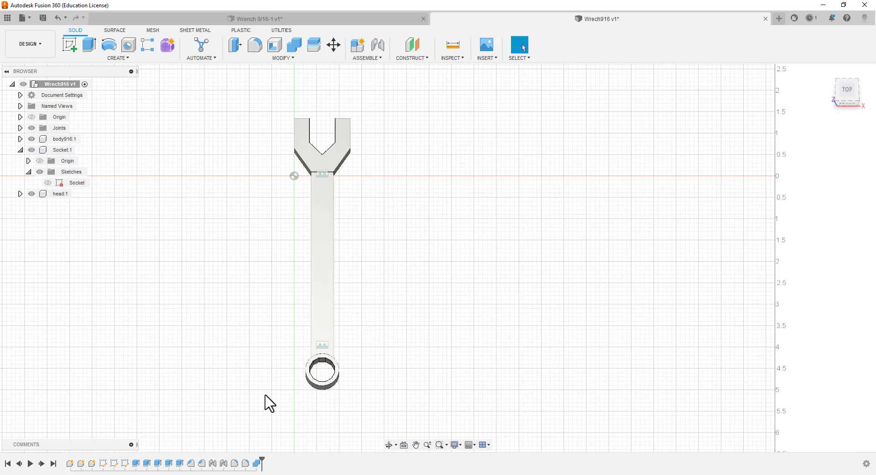
# Hide the wrench's joints and examine the transition from the handle to the socket ring
pyautogui.keyDown('shift'); pyautogui.moveTo(280, 404); pyautogui.dragTo(376, 367, button='middle'); pyautogui.keyUp('shift')
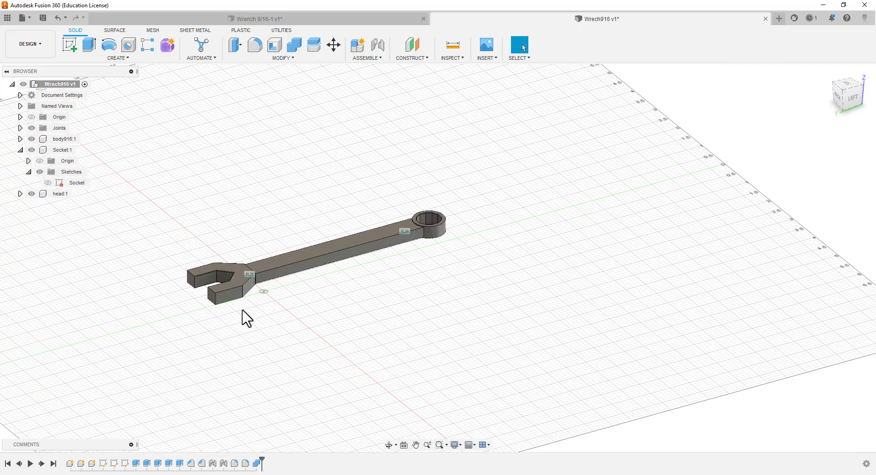
pyautogui.click(32, 127)
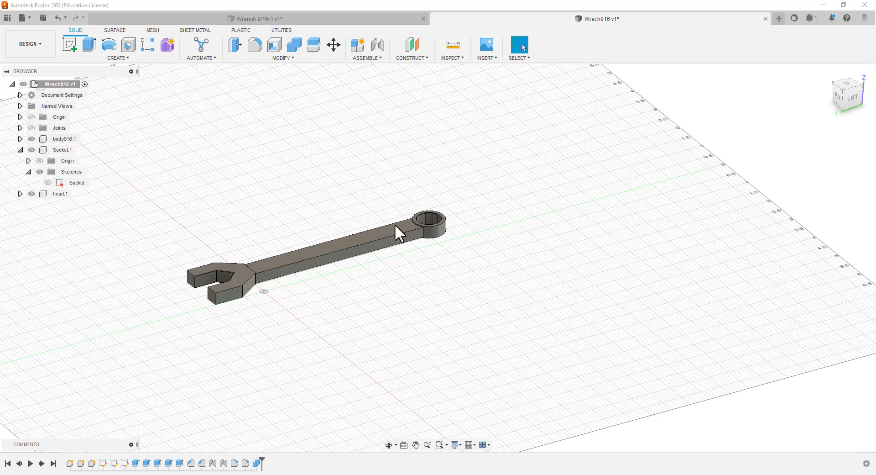
pyautogui.scroll(-2, 396, 223)
pyautogui.scroll(6, 397, 222)
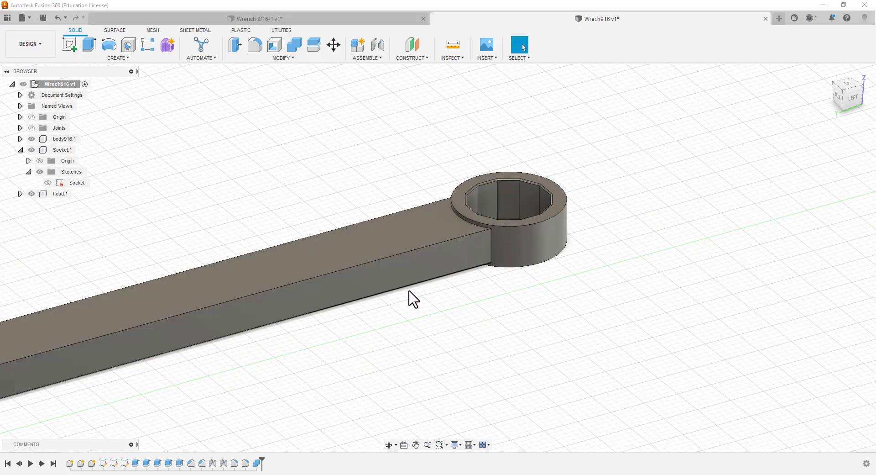
pyautogui.scroll(3, 483, 165)
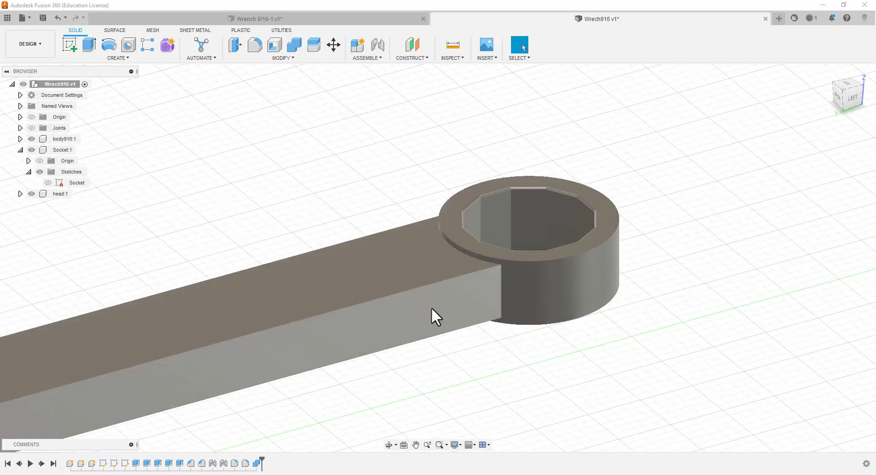
pyautogui.scroll(-3, 434, 306)
pyautogui.scroll(-3, 344, 371)
pyautogui.scroll(4, 117, 417)
pyautogui.scroll(-6, 321, 272)
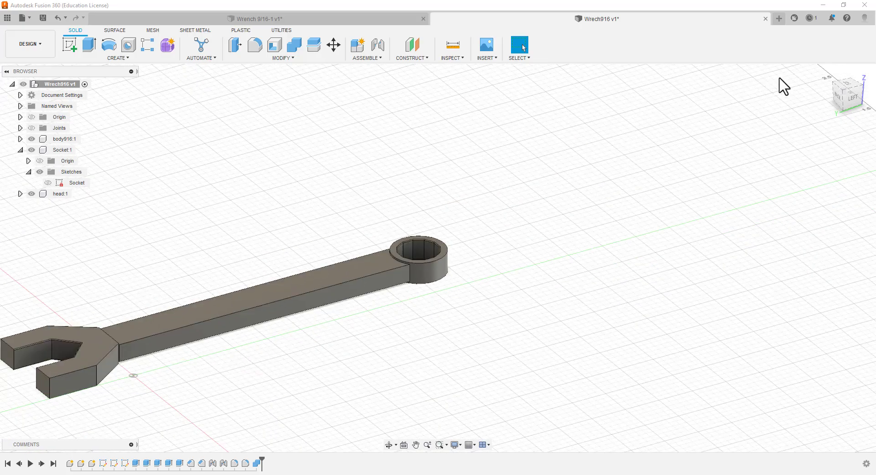
# Try to fillet the long edges of the handle with a constant radius of 0.030 in
pyautogui.click(853, 86)
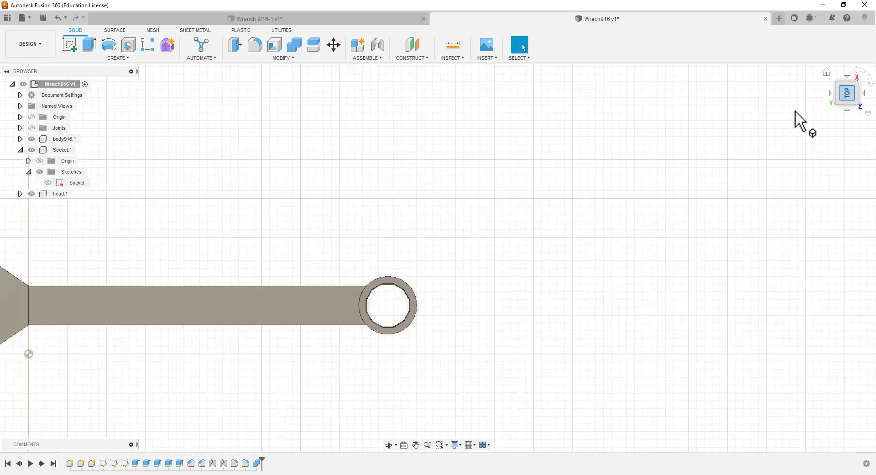
pyautogui.moveTo(268, 296); pyautogui.dragTo(502, 235, button='middle')
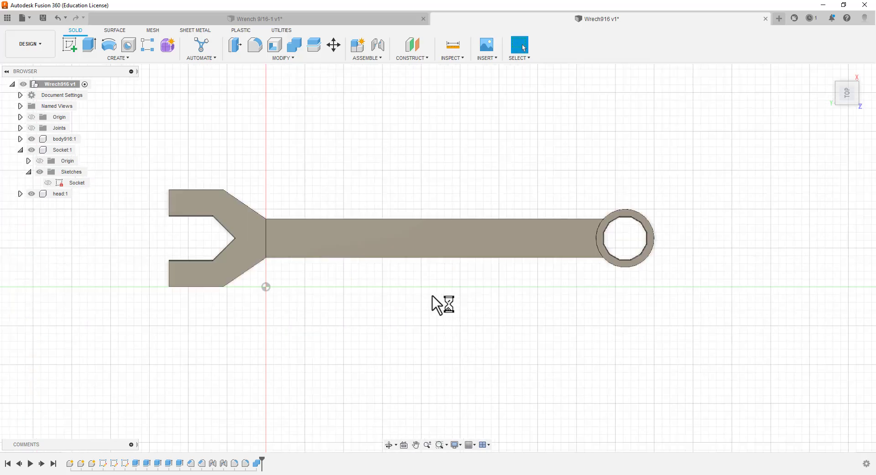
pyautogui.keyDown('shift'); pyautogui.moveTo(413, 307); pyautogui.dragTo(416, 261, button='middle'); pyautogui.keyUp('shift')
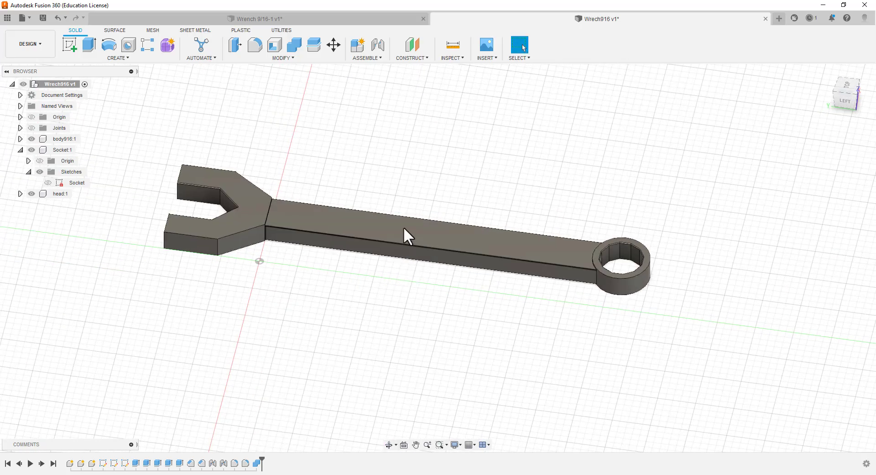
pyautogui.click(339, 235)
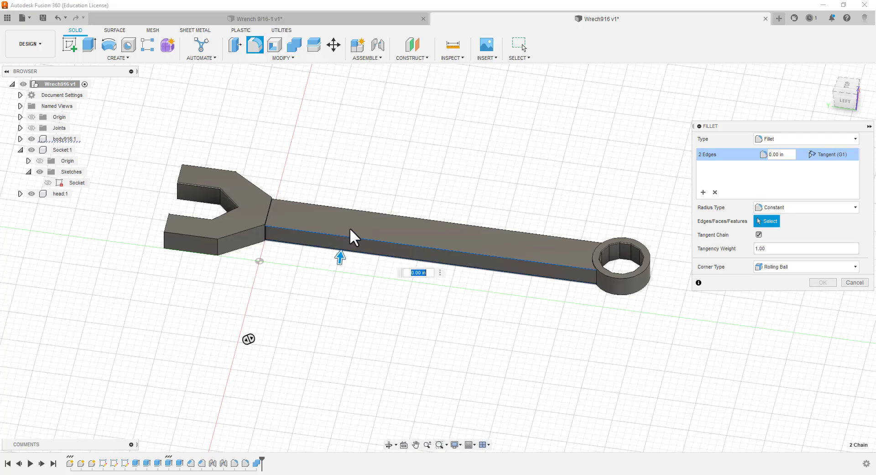
pyautogui.click(363, 210)
pyautogui.click(372, 219)
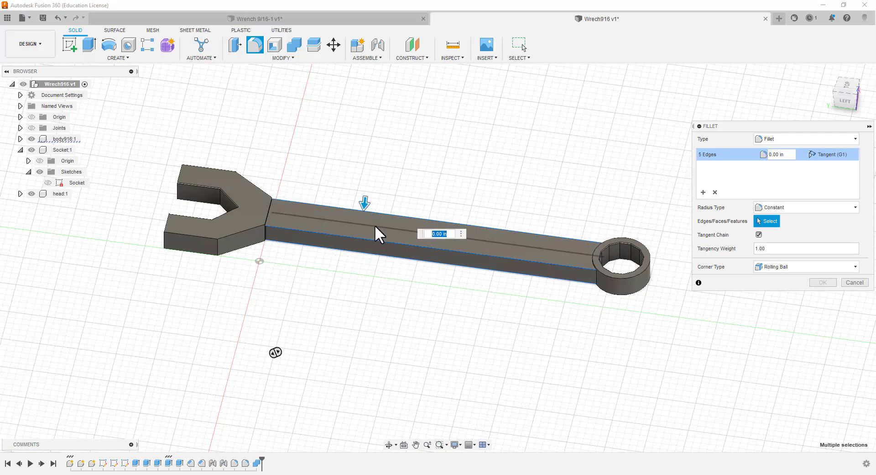
pyautogui.click(375, 224)
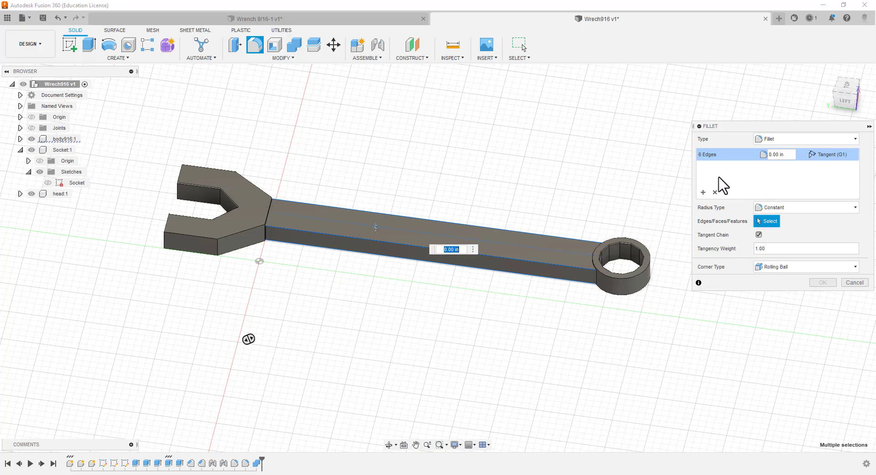
pyautogui.click(778, 155)
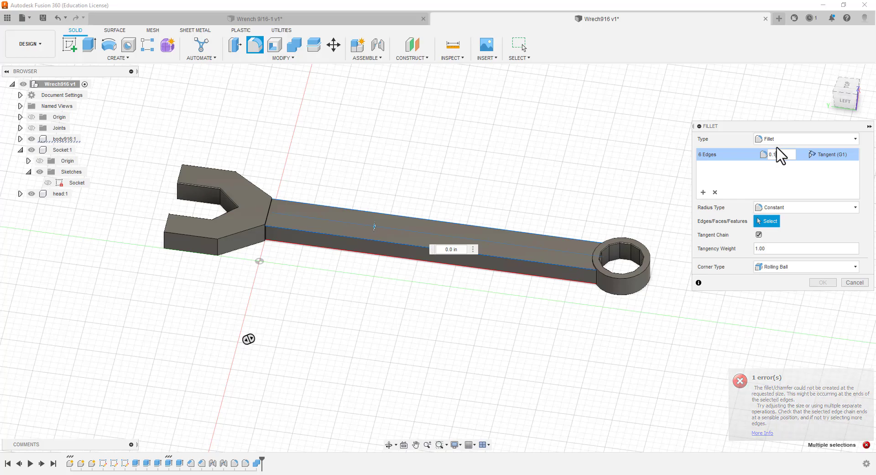
pyautogui.write('1')
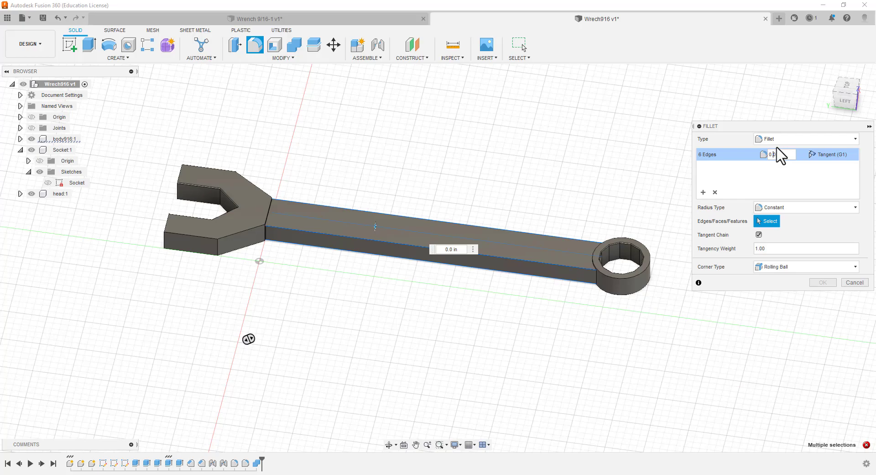
pyautogui.write('50')
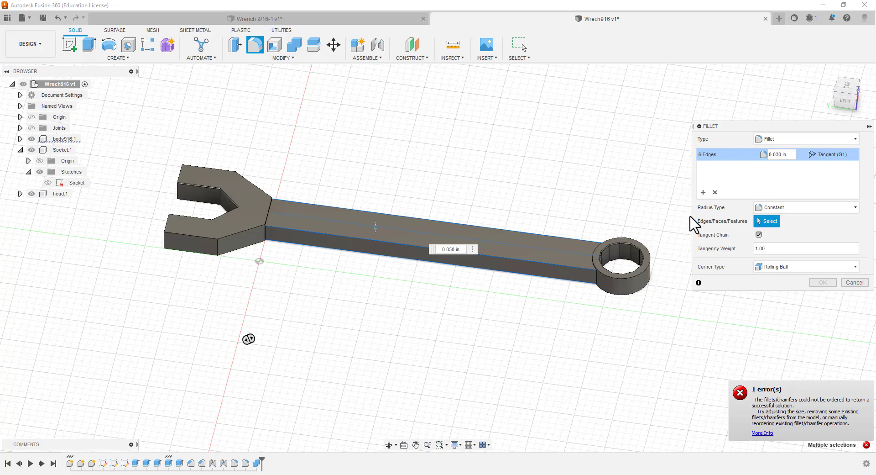
# Try a smaller radius of 0.010 in for the fillet on the handle's long edges
pyautogui.scroll(1, 739, 351)
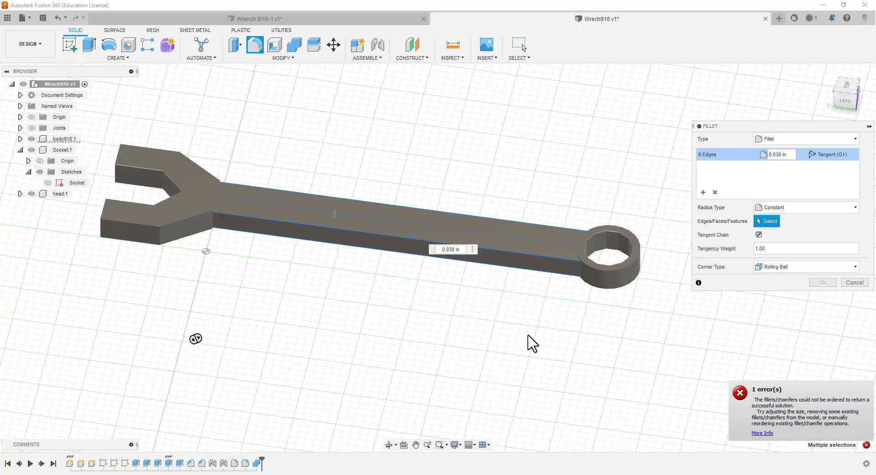
pyautogui.scroll(-1, 409, 281)
pyautogui.scroll(3, 304, 273)
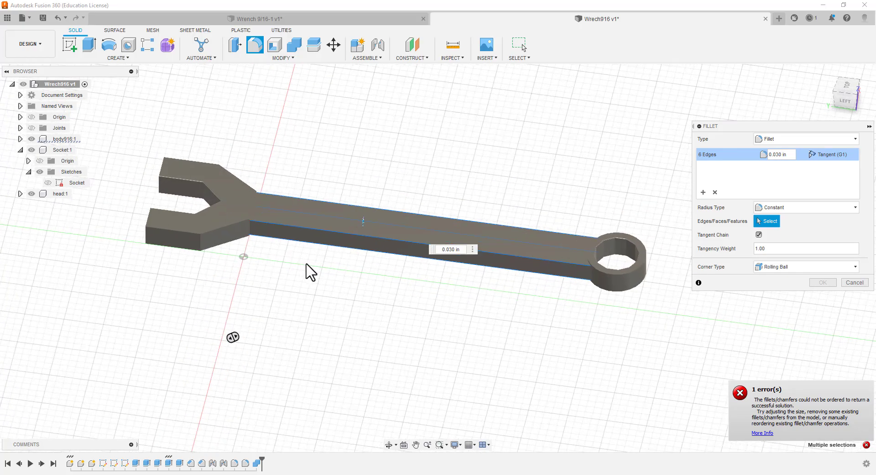
pyautogui.scroll(-3, 303, 273)
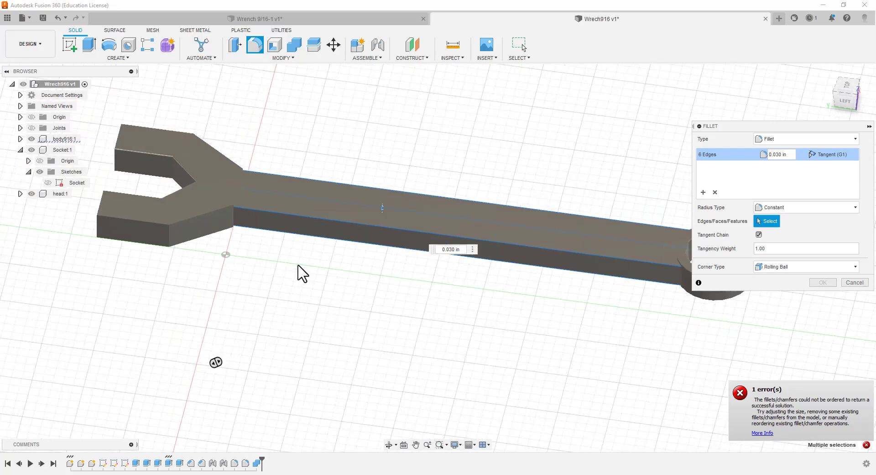
pyautogui.click(780, 154)
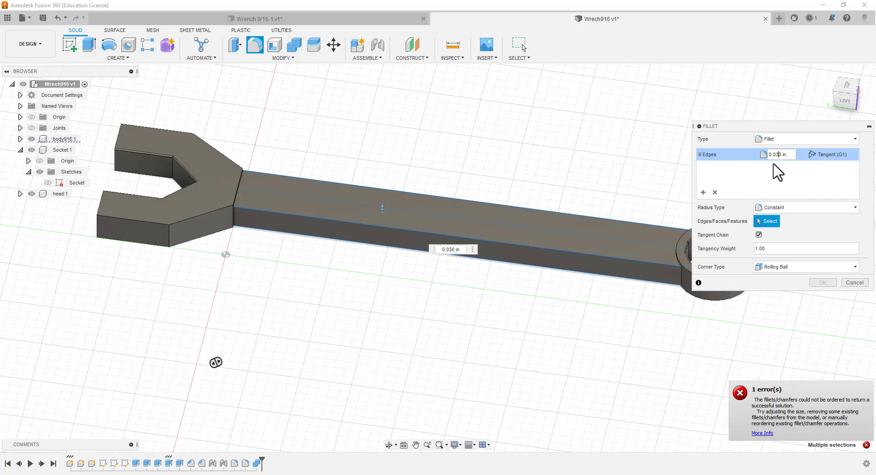
pyautogui.write('1')
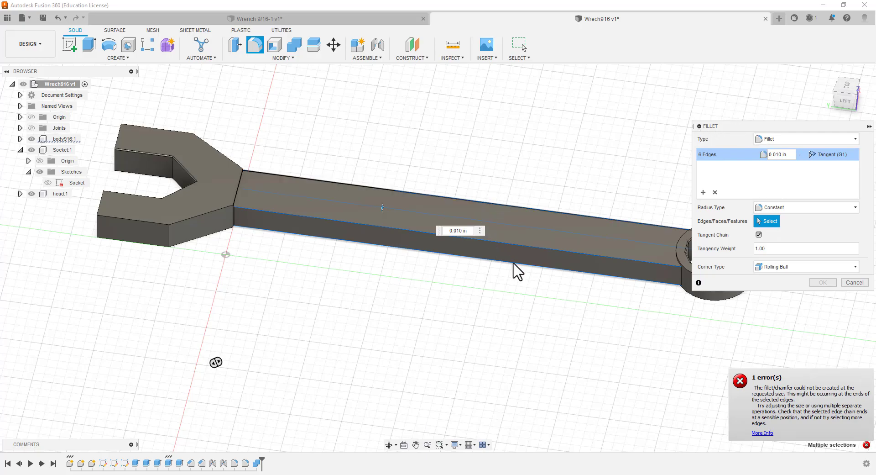
# Inspect the corner where the handle meets the head, deselect the upper edge there, and abandon the fillet
pyautogui.scroll(2, 497, 281)
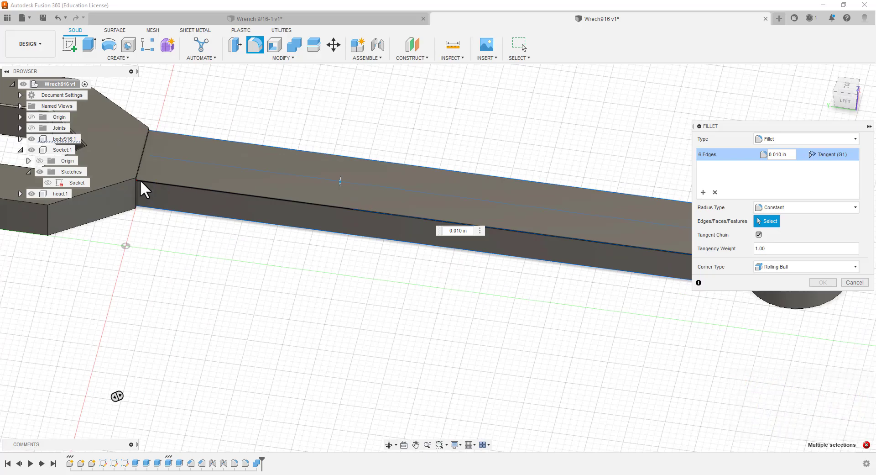
pyautogui.scroll(2, 140, 180)
pyautogui.scroll(4, 135, 188)
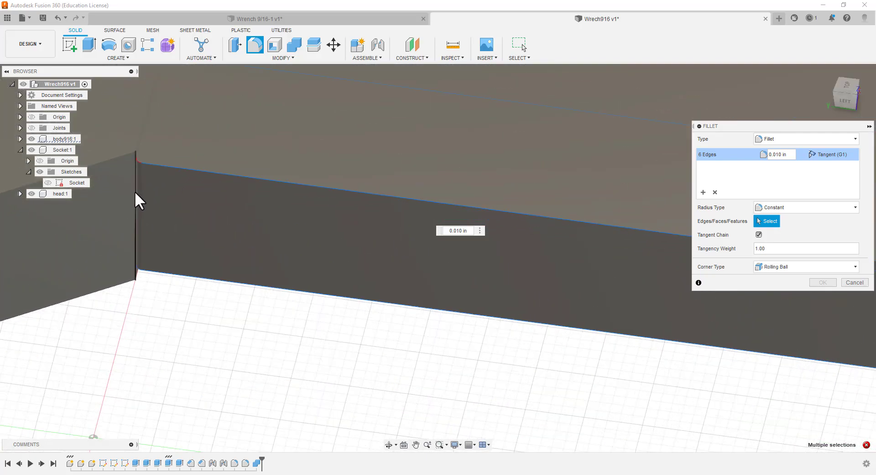
pyautogui.scroll(2, 136, 189)
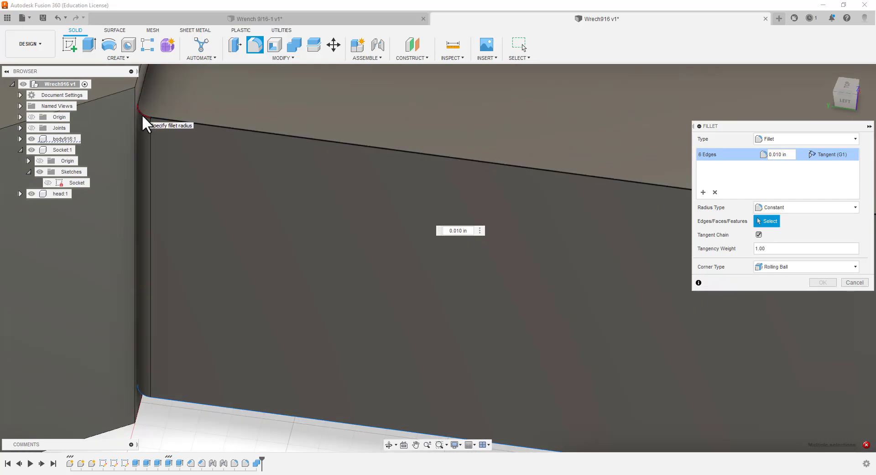
pyautogui.click(142, 116)
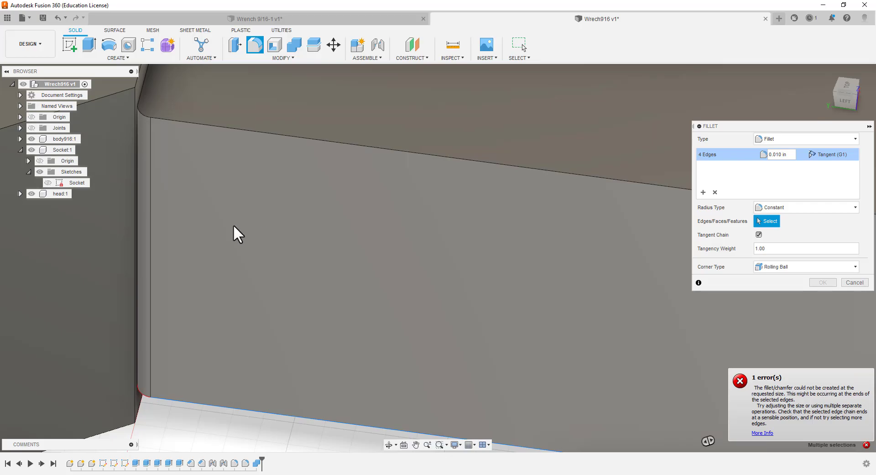
pyautogui.scroll(-3, 220, 246)
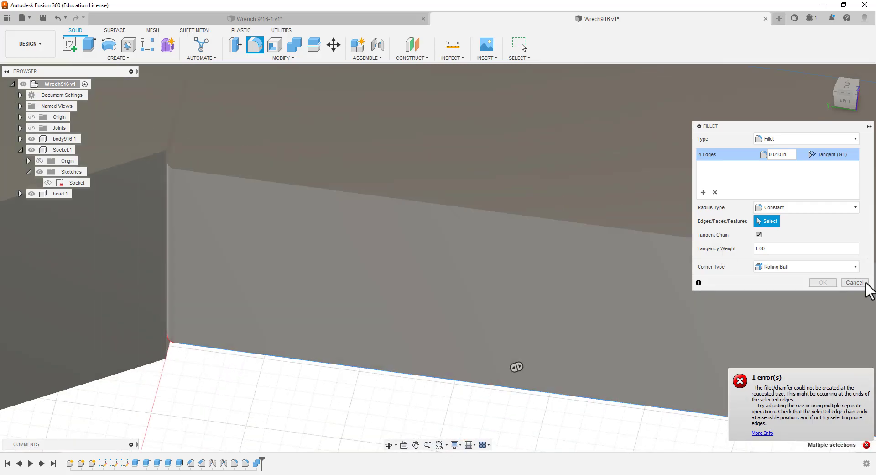
pyautogui.click(856, 282)
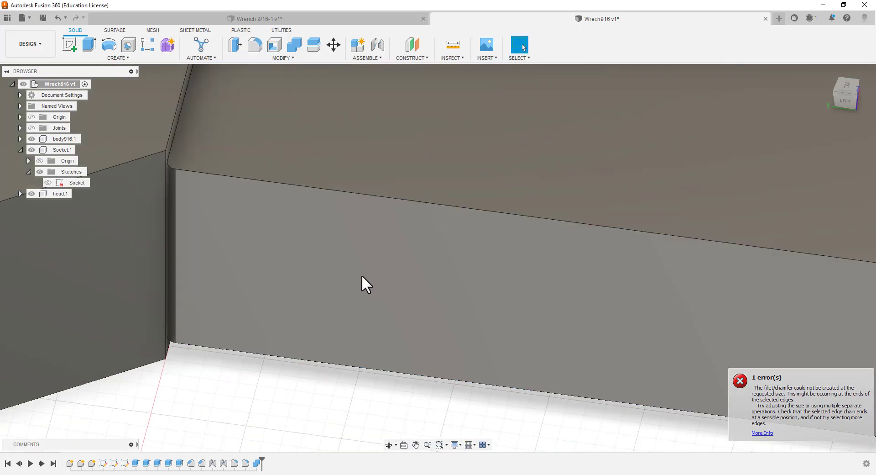
# Delete the narrow rounded face on the handle's side where it meets the open-end head
pyautogui.scroll(2, 331, 248)
pyautogui.scroll(-3, 326, 251)
pyautogui.scroll(3, 242, 177)
pyautogui.scroll(2, 141, 226)
pyautogui.click(156, 207)
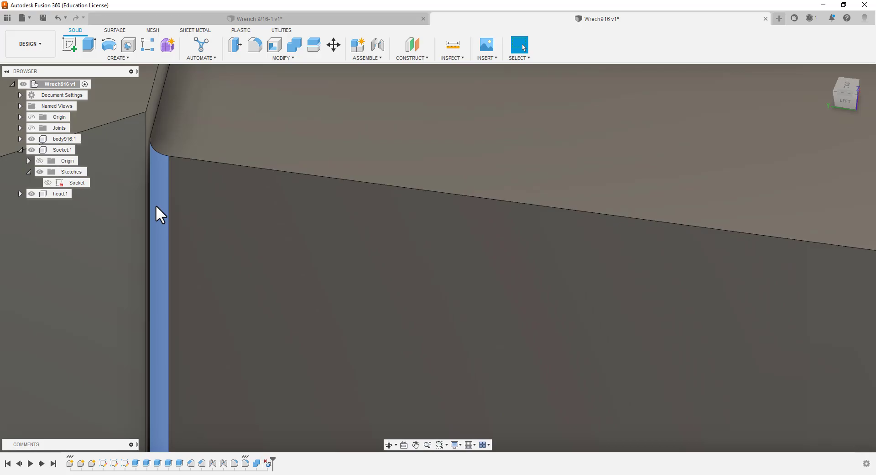
pyautogui.press('Delete')
# Delete the narrow rounded face on the head's vertical corner beside the handle, seen from below
pyautogui.scroll(-5, 211, 201)
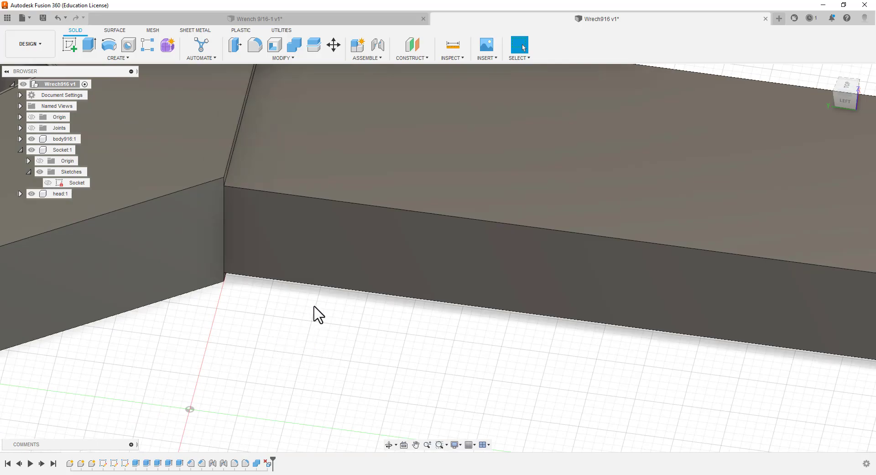
pyautogui.scroll(-4, 315, 308)
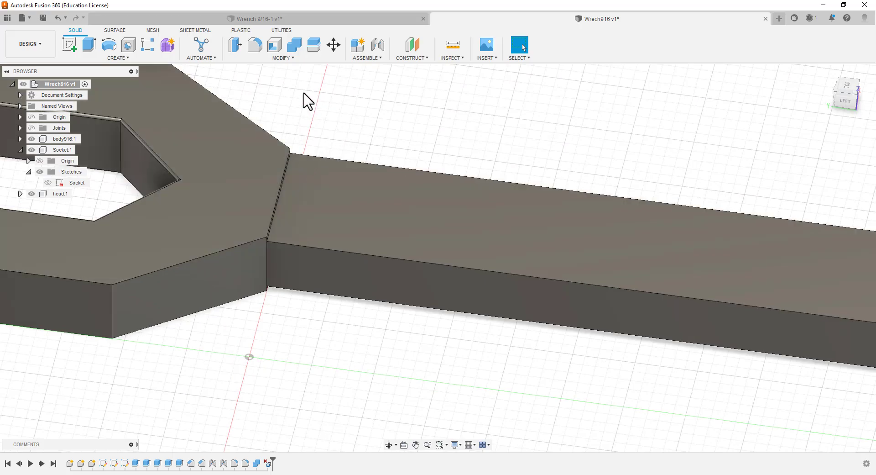
pyautogui.keyDown('shift'); pyautogui.moveTo(303, 92); pyautogui.dragTo(234, 242, button='middle'); pyautogui.keyUp('shift')
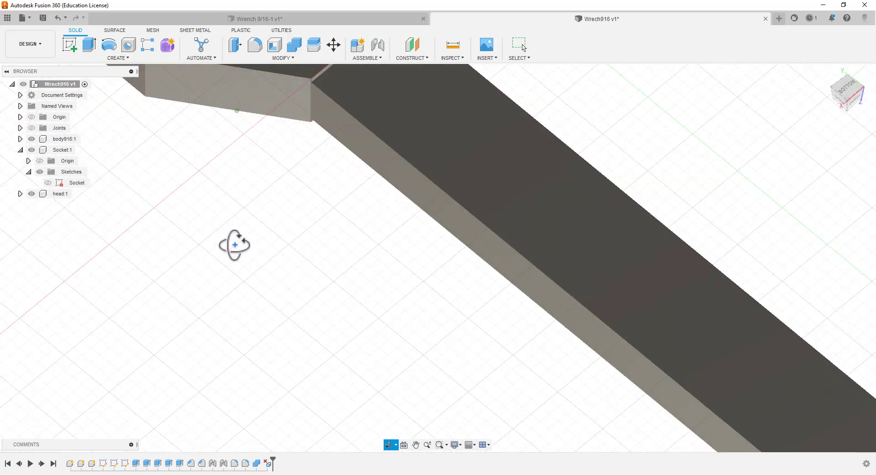
pyautogui.scroll(6, 309, 85)
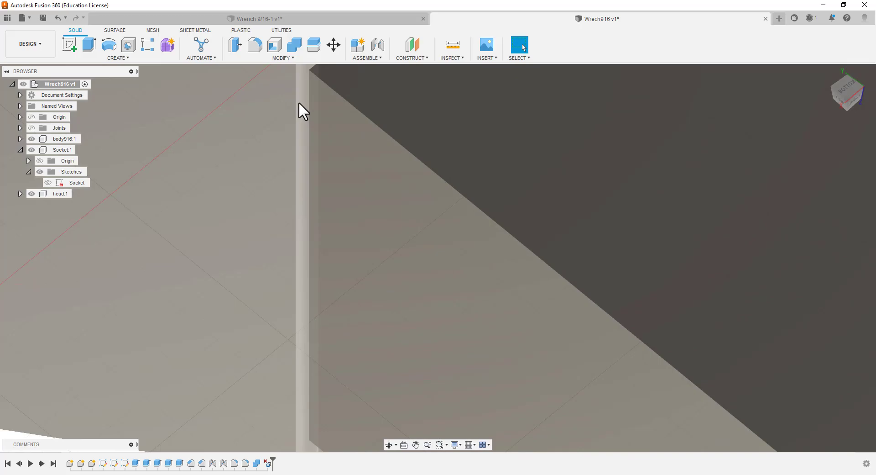
pyautogui.scroll(-2, 301, 112)
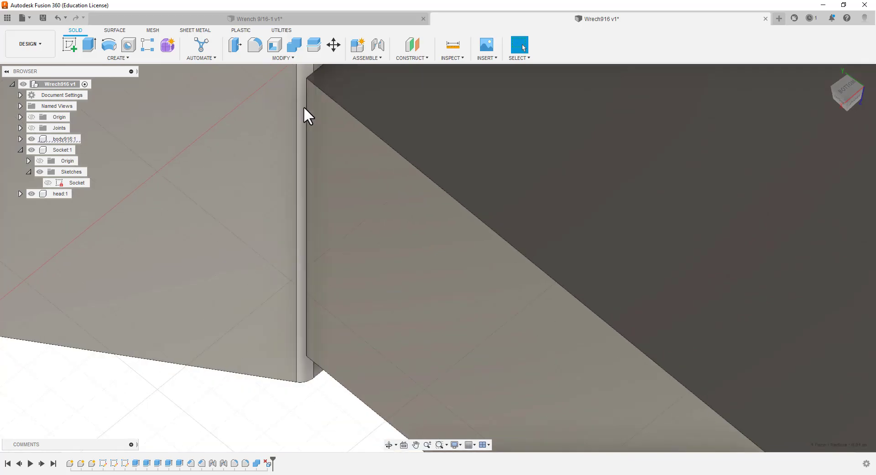
pyautogui.click(303, 106)
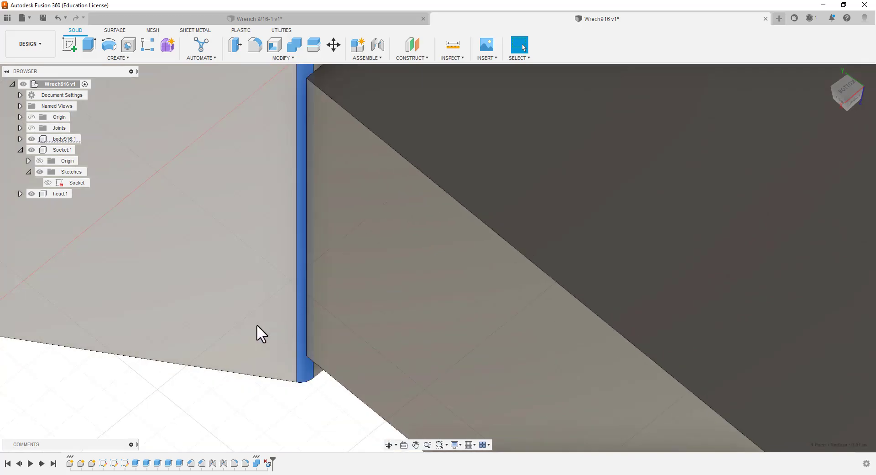
pyautogui.press('Delete')
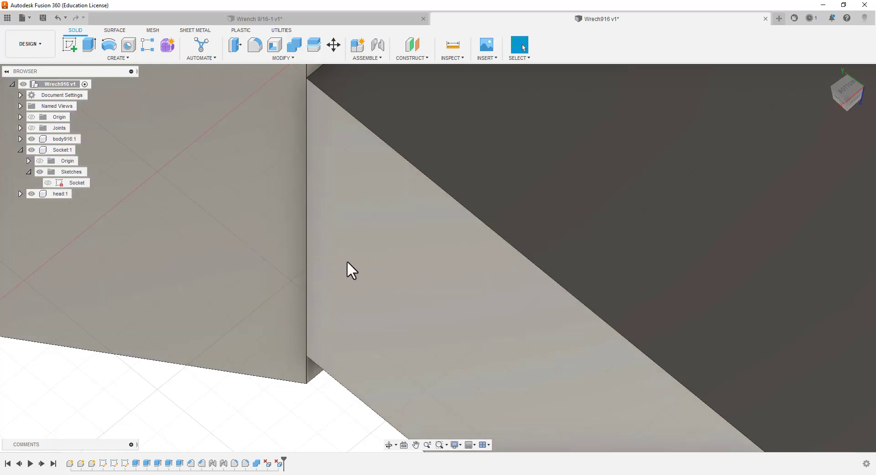
# Fillet the handle's four long edges with a constant radius of 0.04 in
pyautogui.scroll(-3, 308, 297)
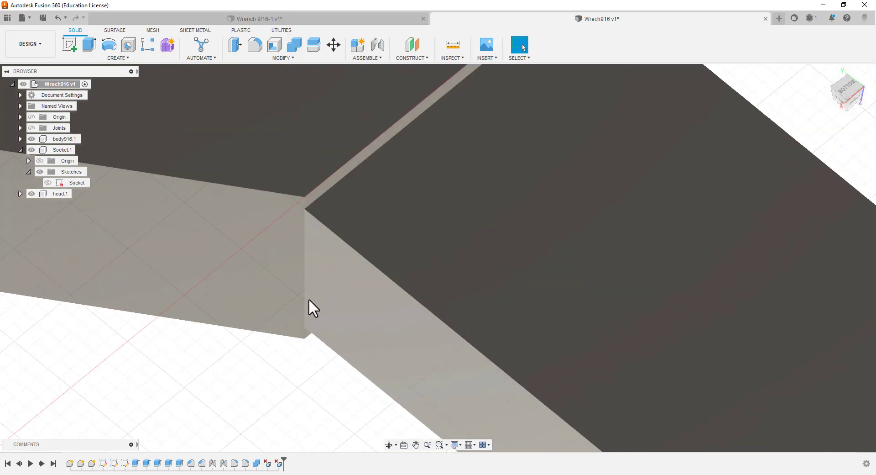
pyautogui.scroll(-3, 309, 298)
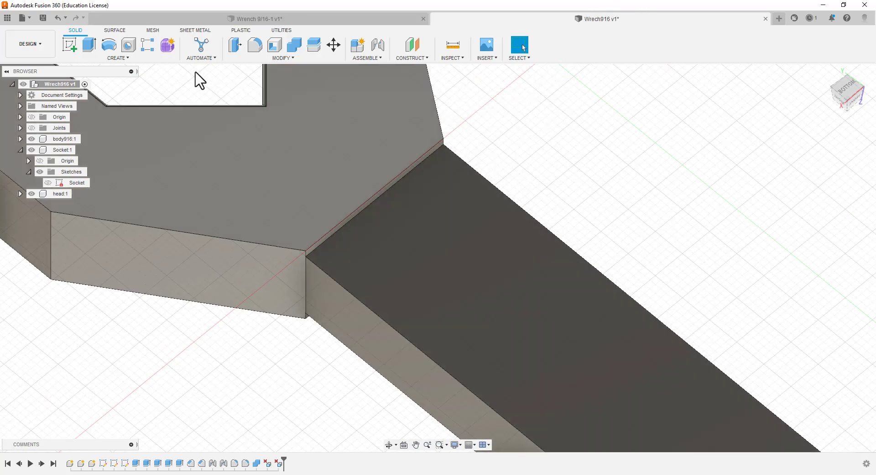
pyautogui.click(254, 44)
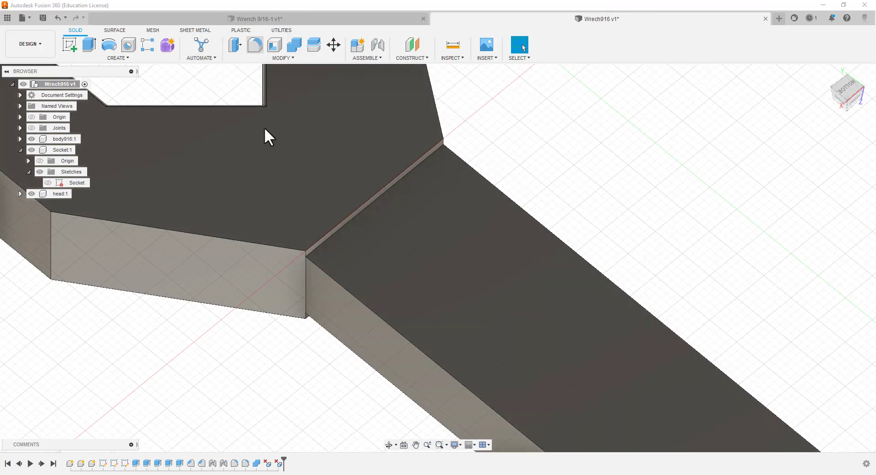
pyautogui.click(392, 327)
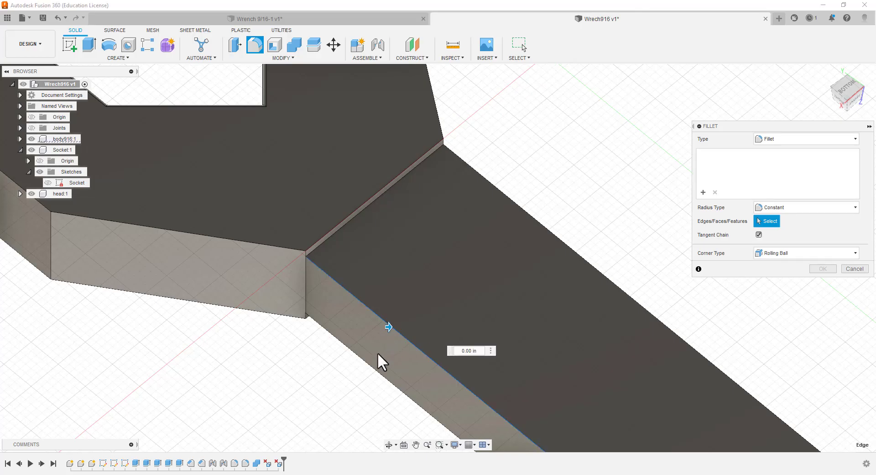
pyautogui.click(383, 376)
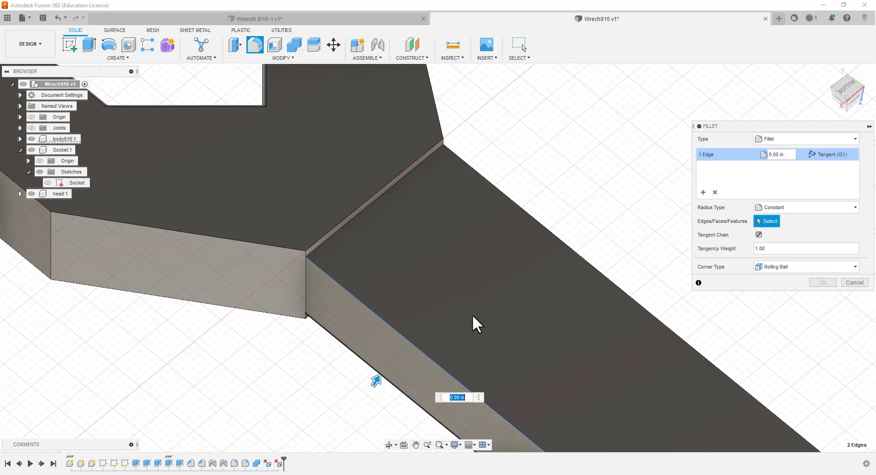
pyautogui.click(551, 234)
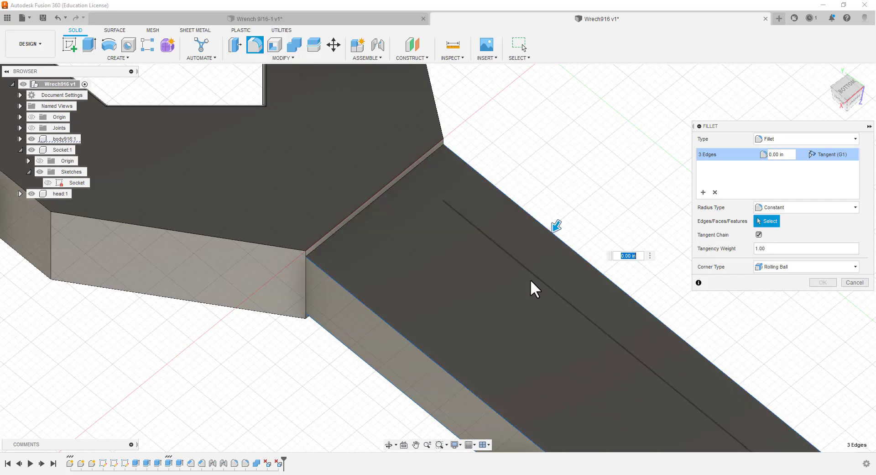
pyautogui.click(535, 275)
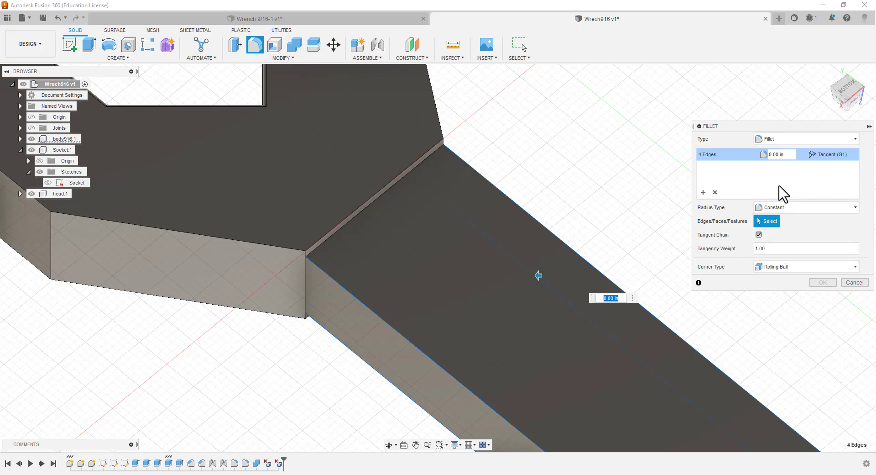
pyautogui.click(780, 155)
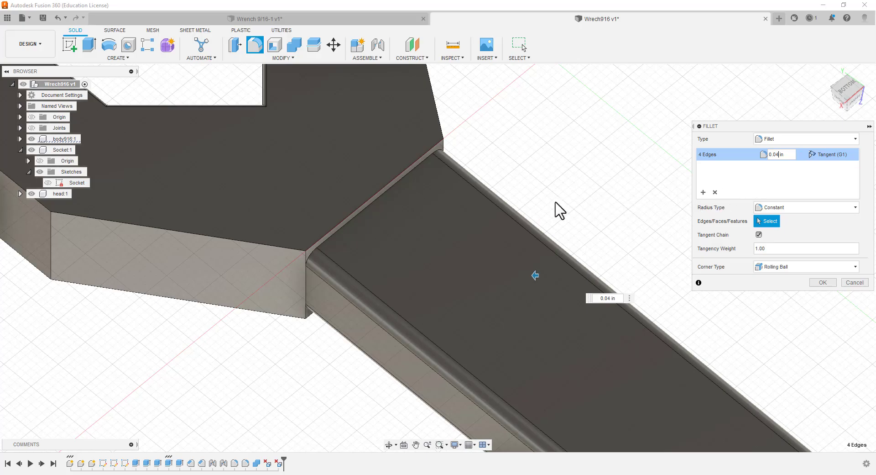
# Try a 0.06 in radius on the handle's four long edges and inspect the rounding beside the open-end head
pyautogui.scroll(2, 541, 230)
pyautogui.scroll(-5, 502, 255)
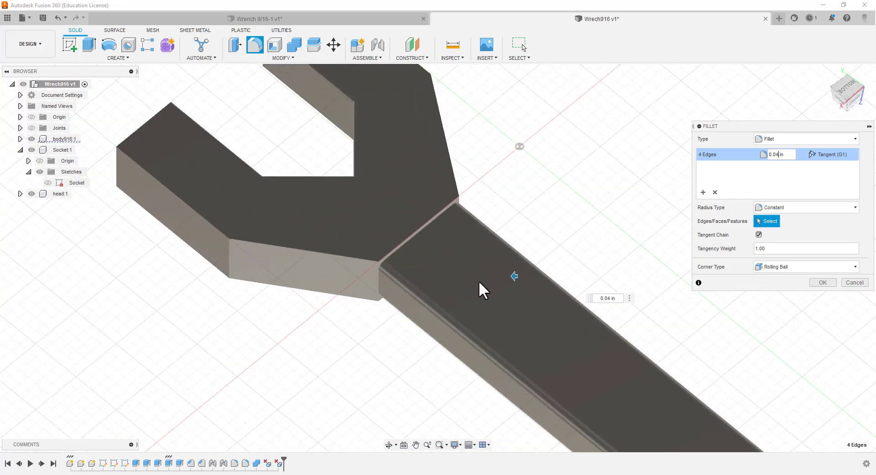
pyautogui.scroll(4, 480, 401)
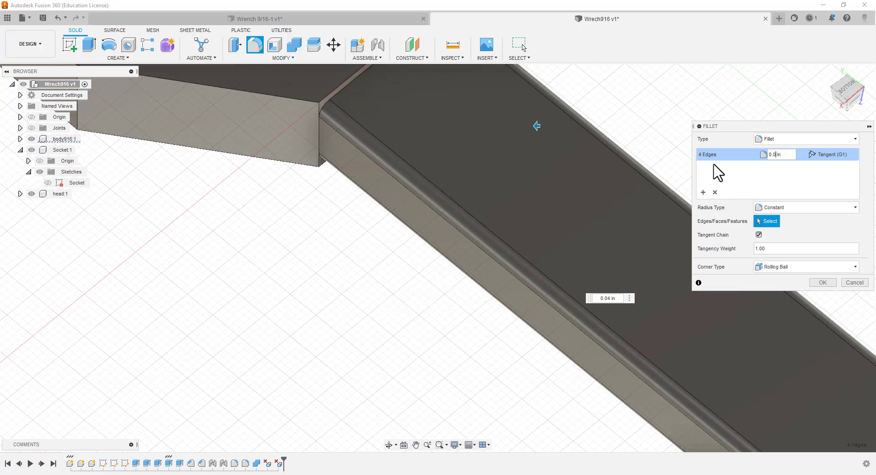
pyautogui.write('6')
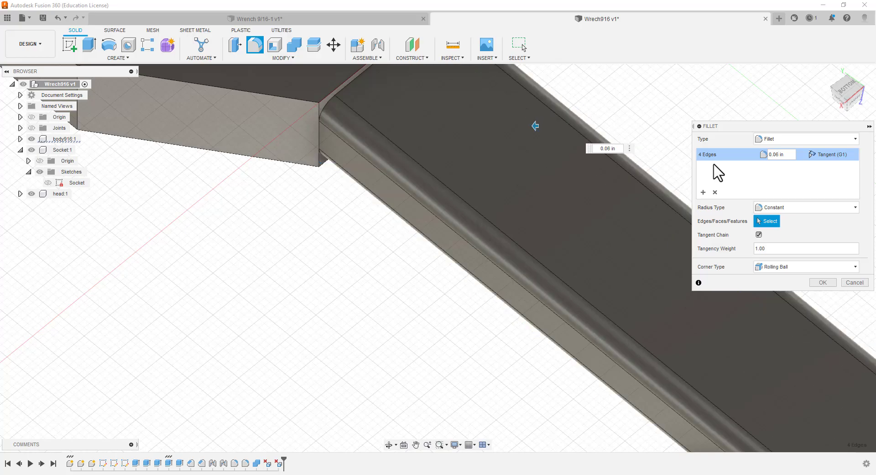
pyautogui.scroll(-4, 565, 159)
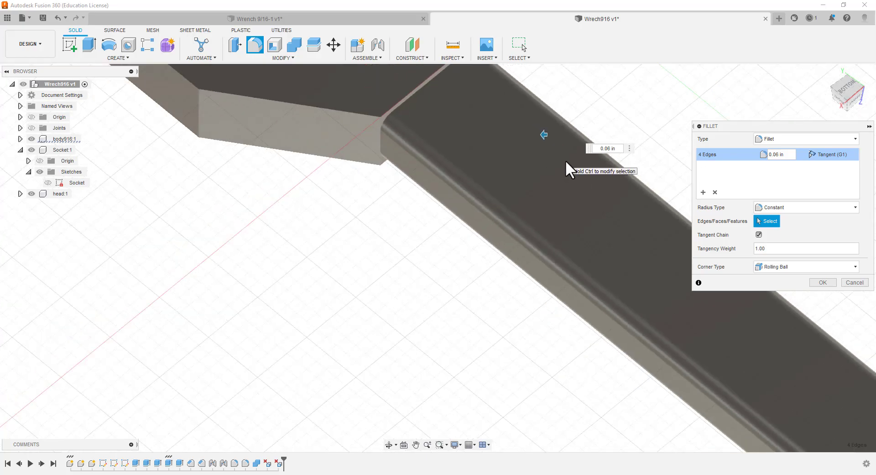
pyautogui.scroll(4, 562, 149)
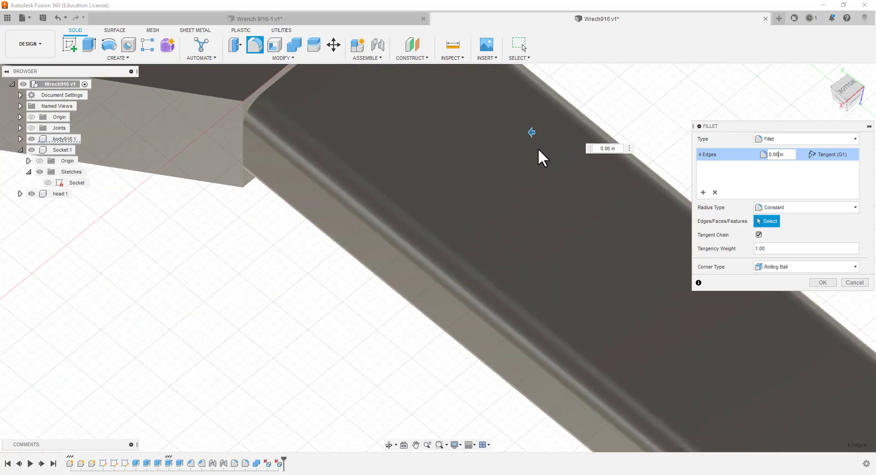
pyautogui.scroll(-3, 538, 149)
pyautogui.scroll(4, 539, 147)
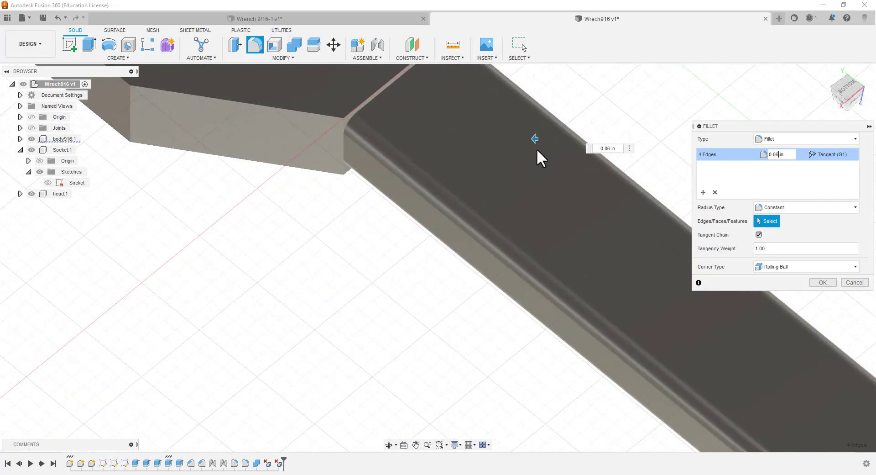
pyautogui.scroll(1, 528, 154)
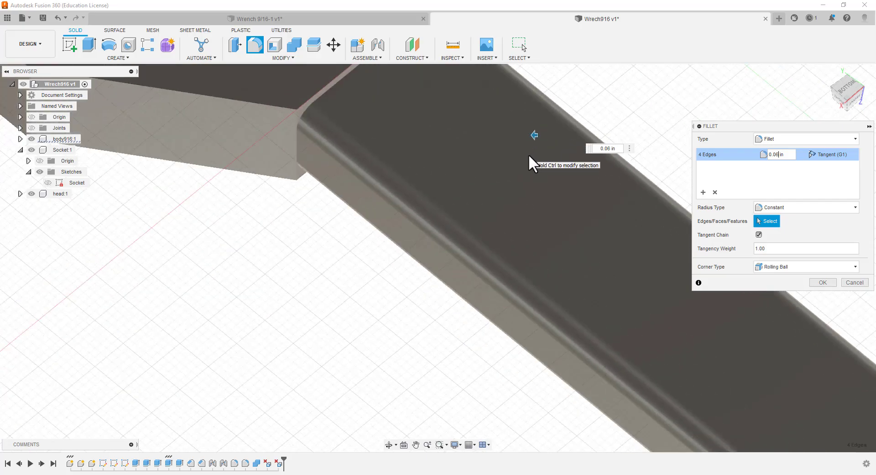
pyautogui.scroll(-4, 532, 151)
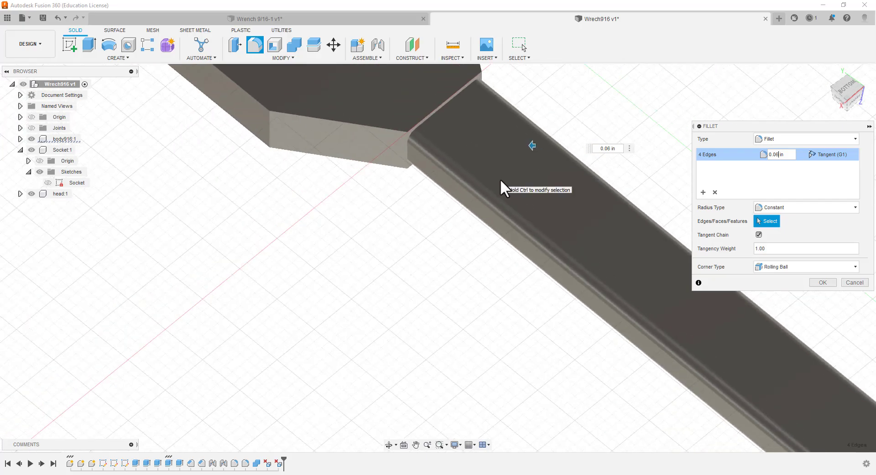
pyautogui.scroll(4, 503, 150)
pyautogui.scroll(1, 502, 149)
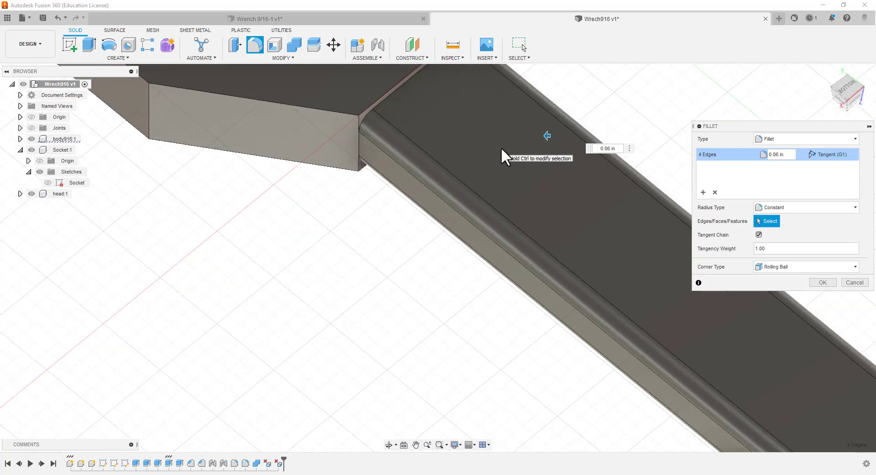
# Set the fillet radius of the handle's four long edges to 0.05 in and apply the fillet
pyautogui.write('5')
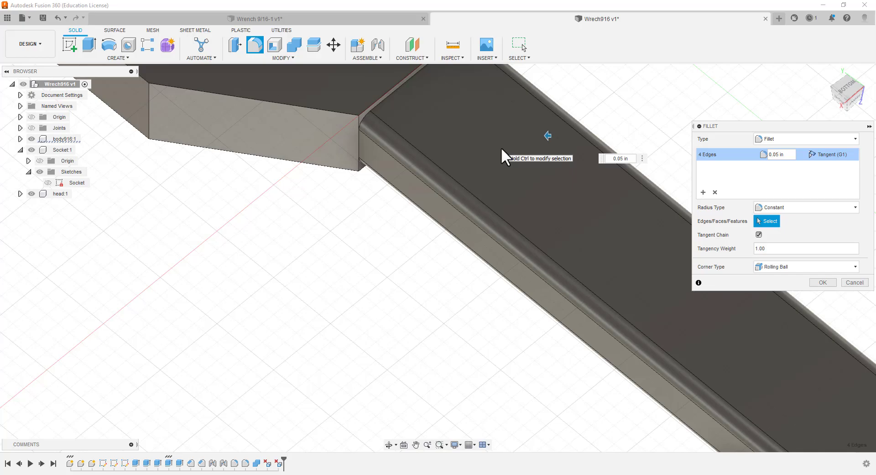
pyautogui.write('5')
pyautogui.write('4')
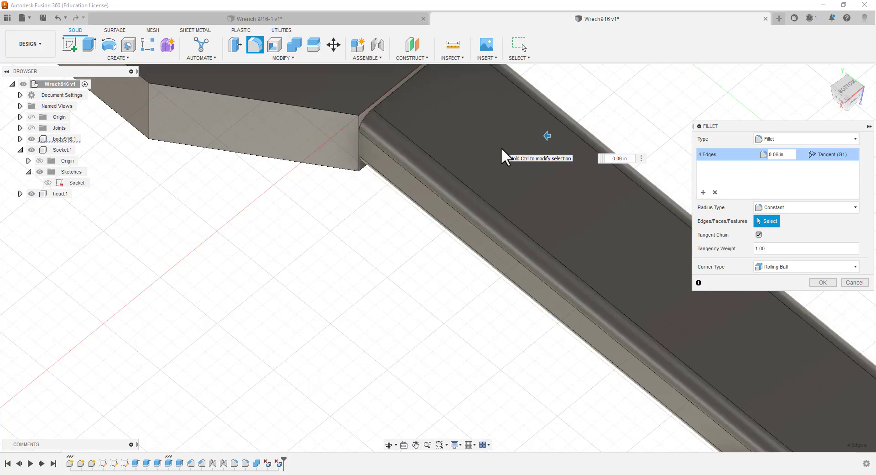
pyautogui.press('BackSpace')
pyautogui.write('5')
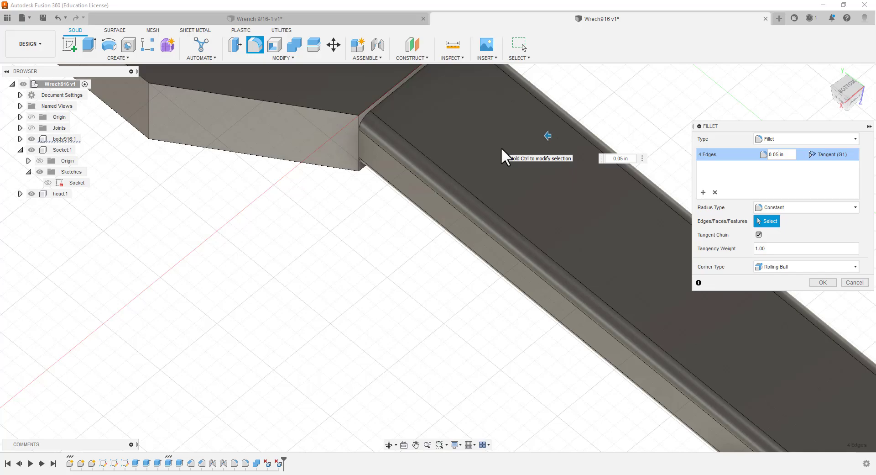
pyautogui.click(821, 283)
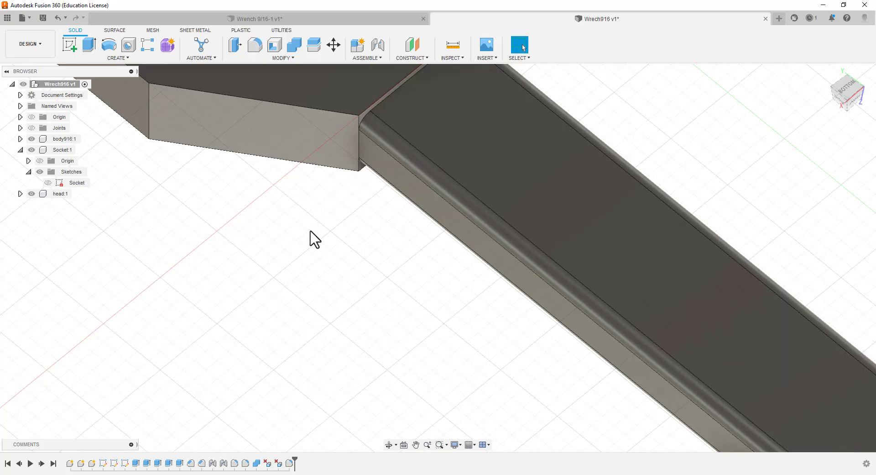
# Fillet both outer circular edges of the socket ring with a constant radius of 0.02 in
pyautogui.scroll(-2, 313, 237)
pyautogui.scroll(-5, 311, 244)
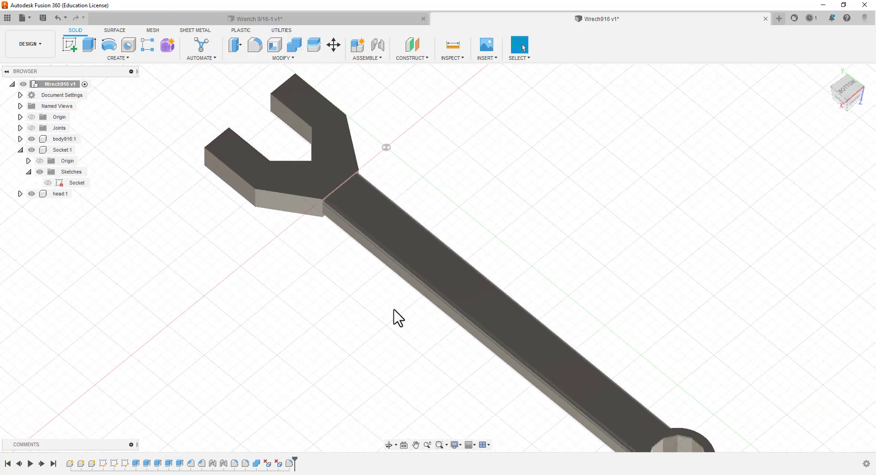
pyautogui.scroll(2, 607, 338)
pyautogui.scroll(-6, 525, 322)
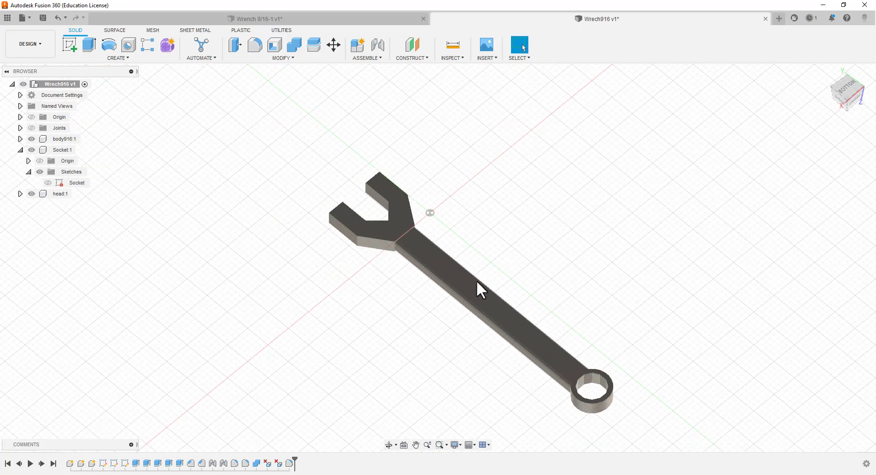
pyautogui.scroll(8, 601, 412)
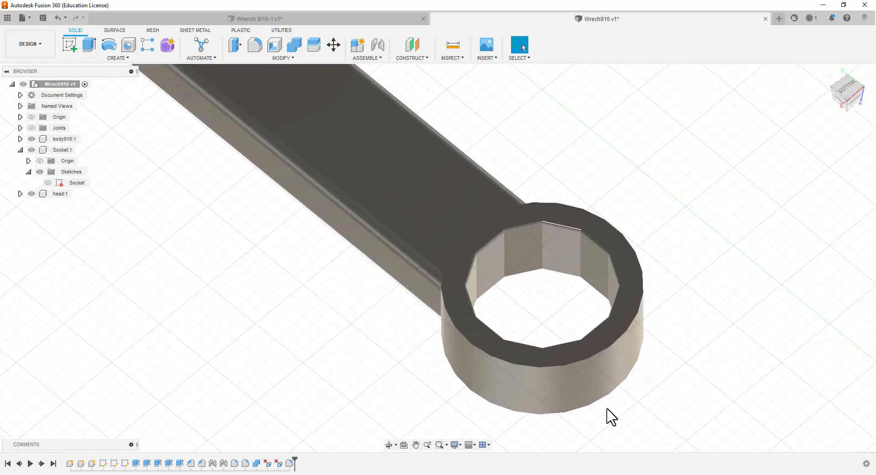
pyautogui.scroll(2, 573, 416)
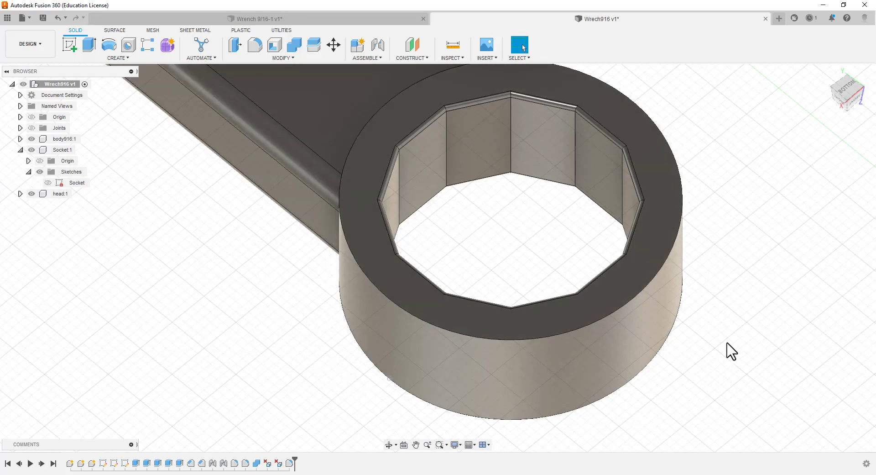
pyautogui.click(255, 44)
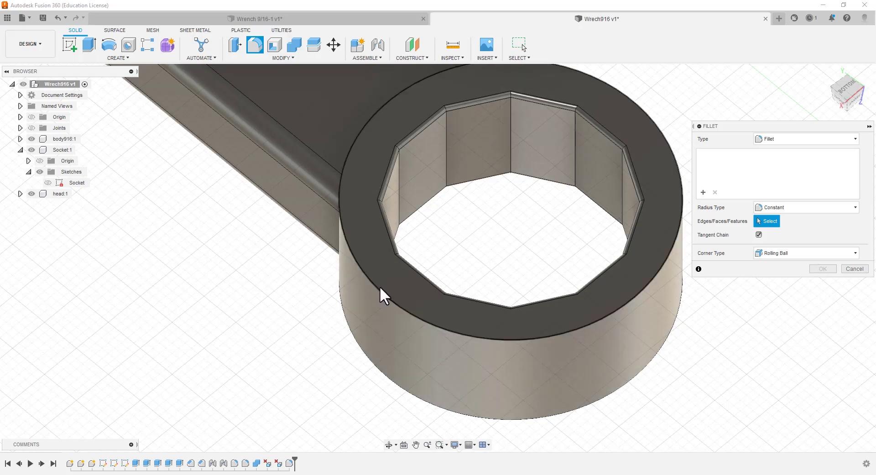
pyautogui.click(375, 292)
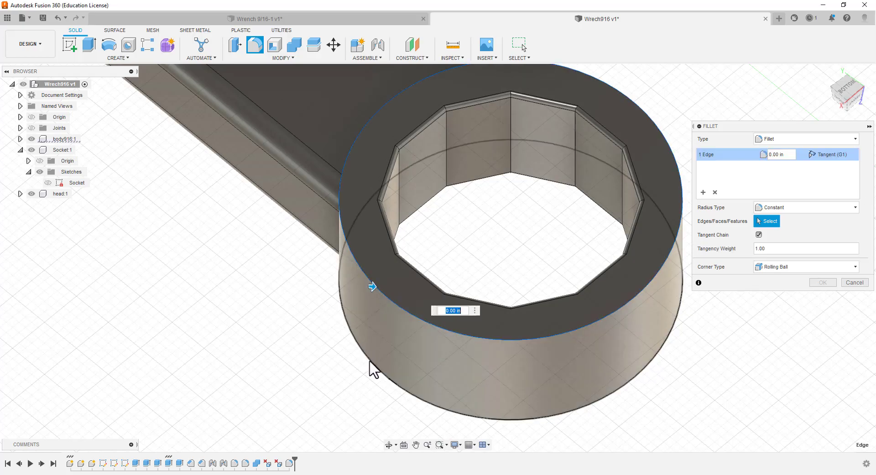
pyautogui.click(371, 361)
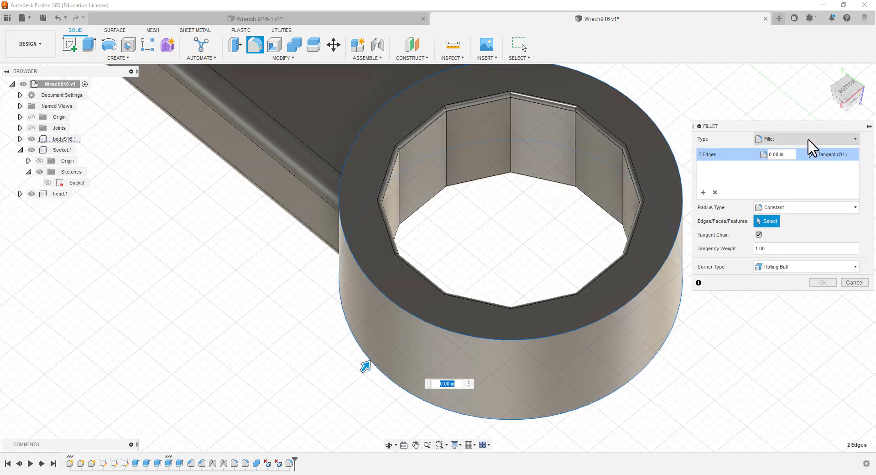
pyautogui.click(781, 155)
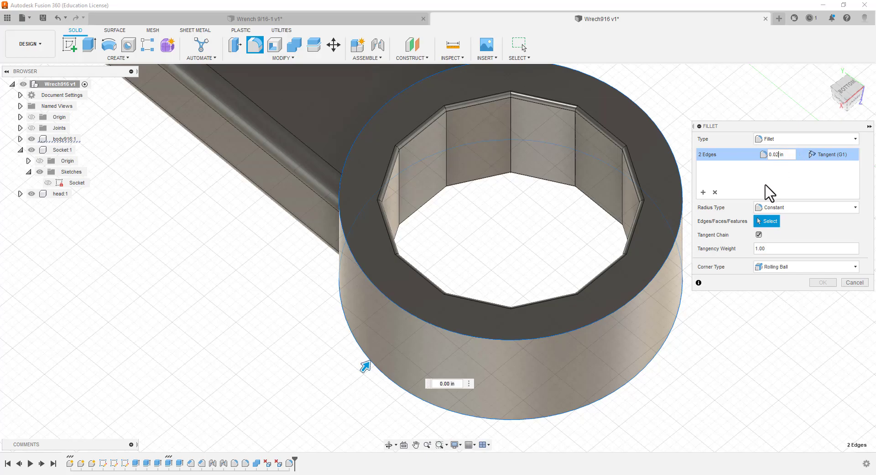
pyautogui.write('2')
pyautogui.press('Return')
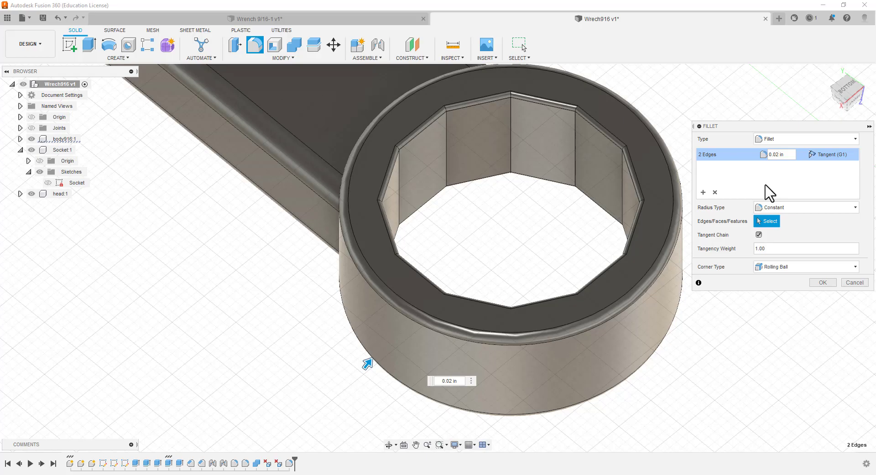
pyautogui.click(823, 282)
# Fillet the open-end head's two edges that border the handle, on both faces, with a constant radius of 0.02 in
pyautogui.scroll(1, 502, 237)
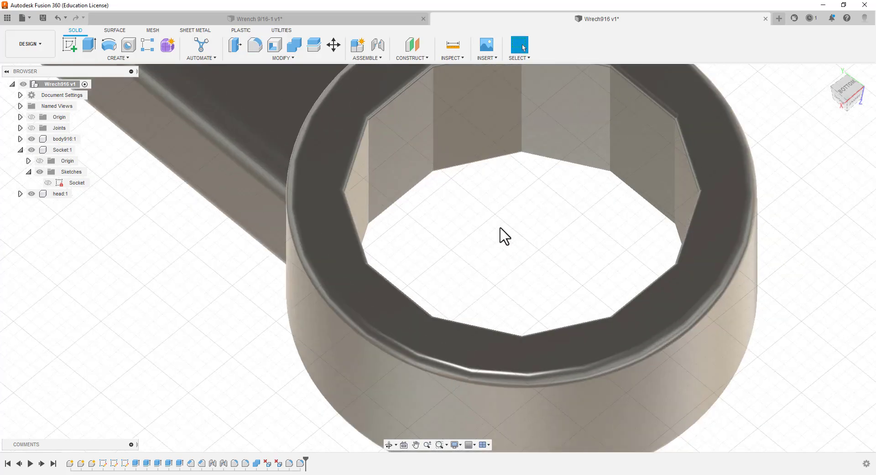
pyautogui.scroll(-5, 503, 237)
pyautogui.scroll(-5, 498, 226)
pyautogui.scroll(3, 172, 159)
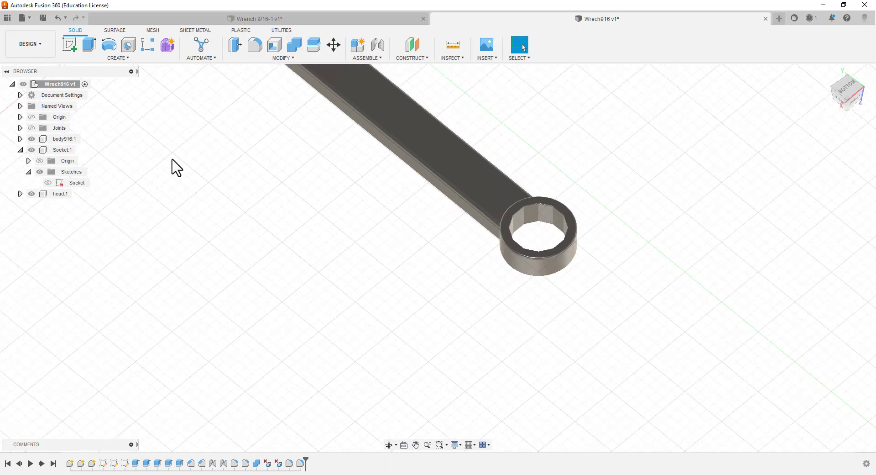
pyautogui.scroll(-1, 202, 130)
pyautogui.moveTo(234, 175); pyautogui.dragTo(365, 356, button='middle')
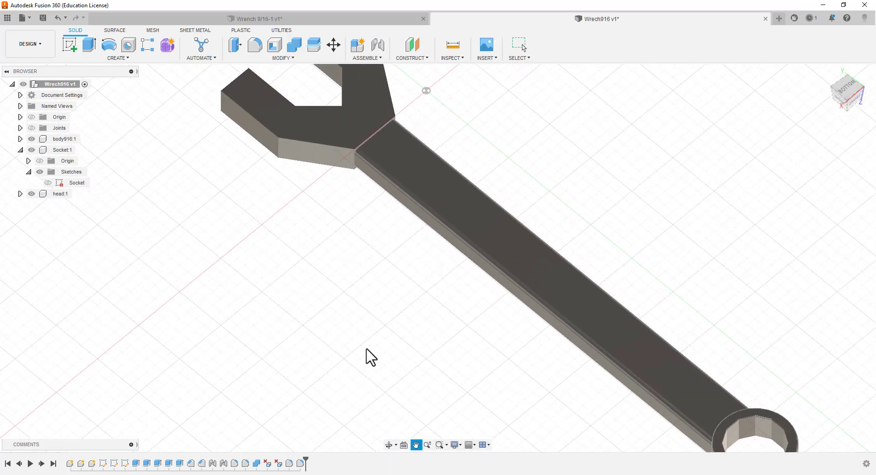
pyautogui.scroll(2, 375, 94)
pyautogui.scroll(5, 375, 93)
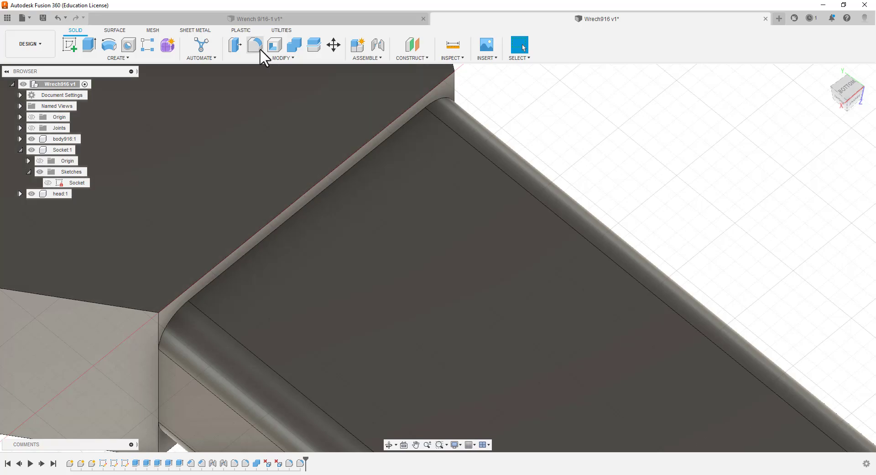
pyautogui.click(255, 45)
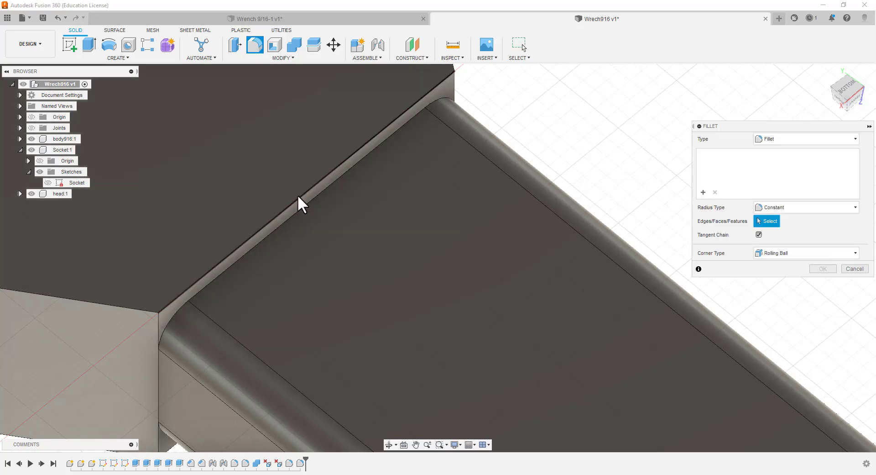
pyautogui.click(299, 198)
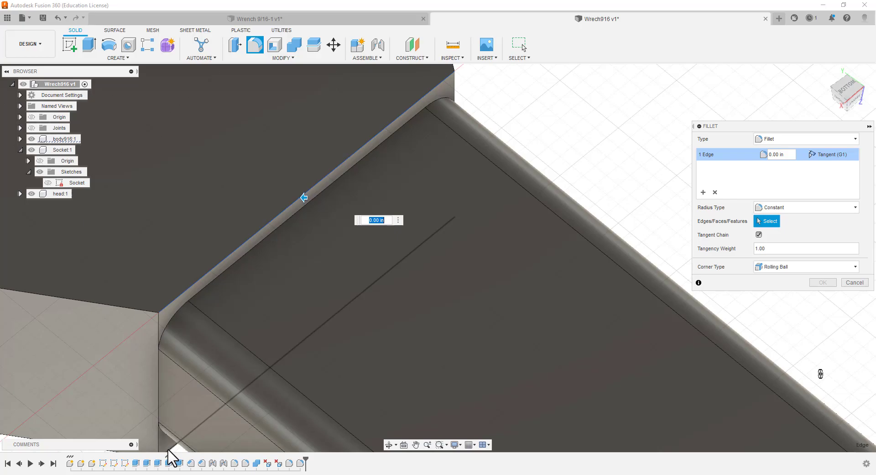
pyautogui.click(168, 449)
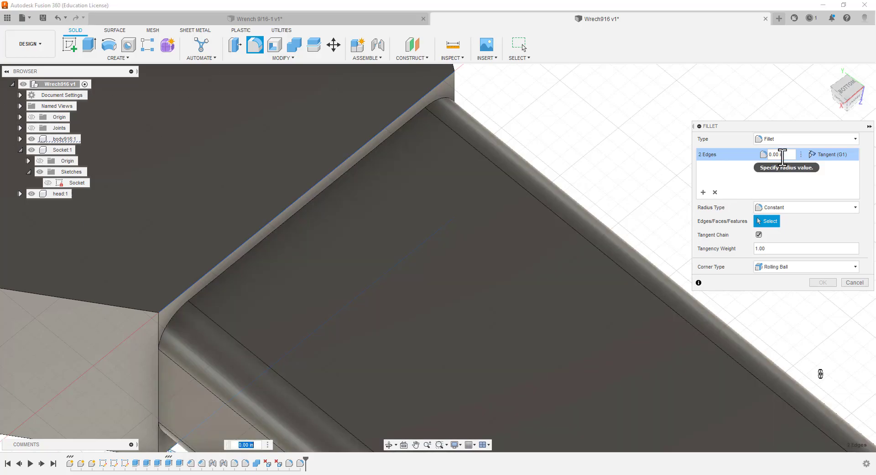
pyautogui.click(782, 154)
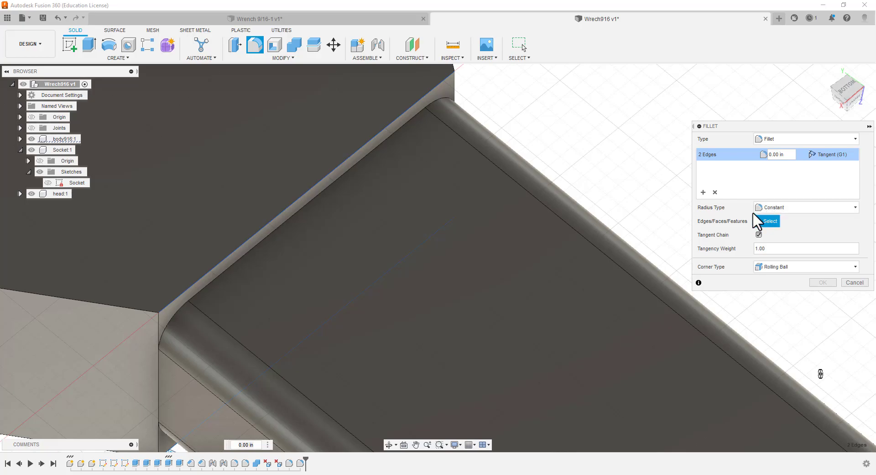
pyautogui.press('BackSpace')
pyautogui.write('2')
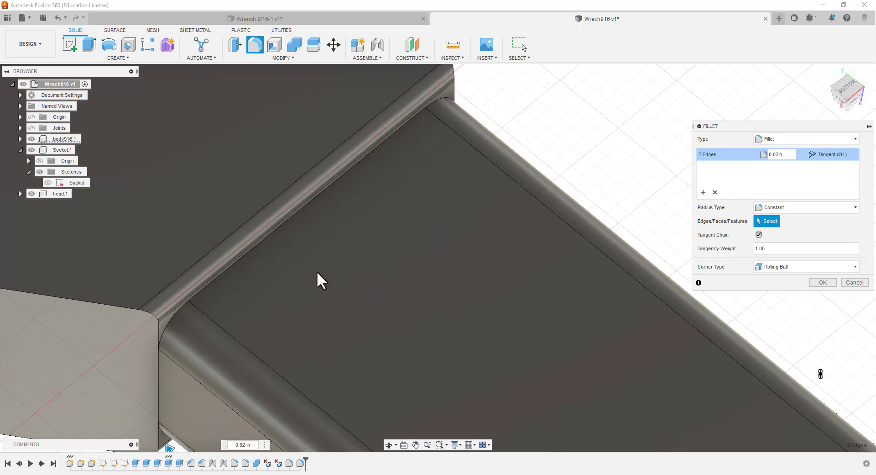
# Set the radius of the fillet on the head's two handle-side edges to 0.024 in and apply it
pyautogui.scroll(3, 315, 270)
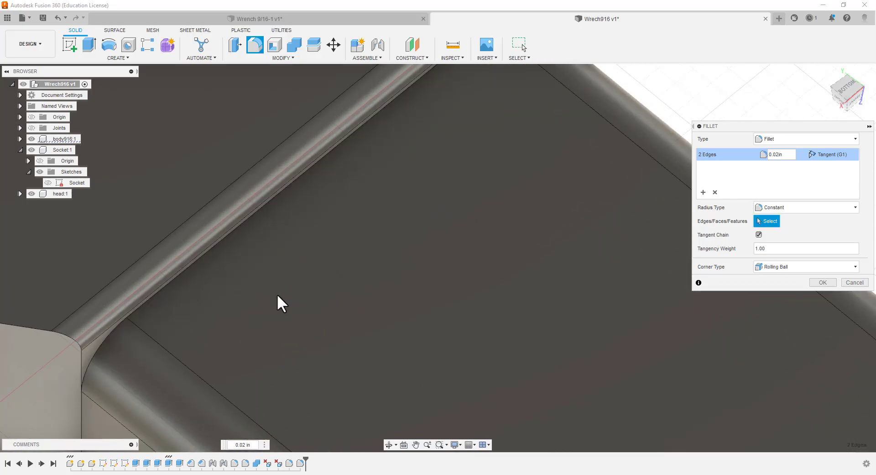
pyautogui.scroll(-3, 278, 295)
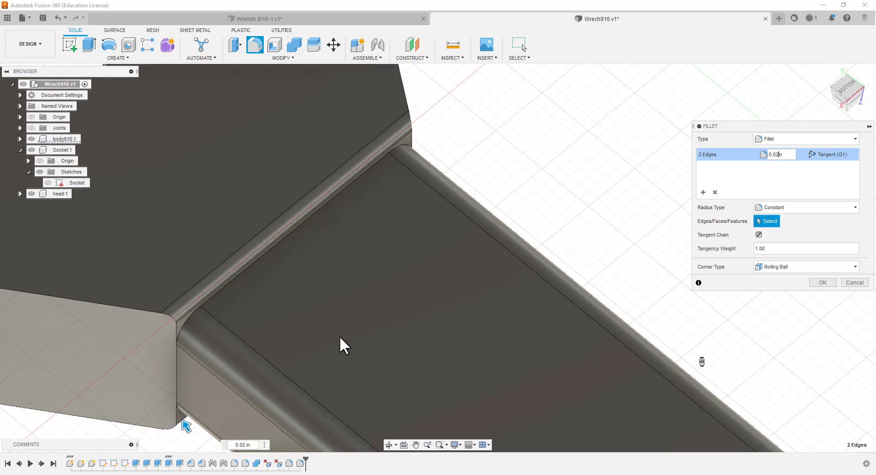
pyautogui.keyDown('shift'); pyautogui.moveTo(268, 377); pyautogui.dragTo(291, 309, button='middle'); pyautogui.keyUp('shift')
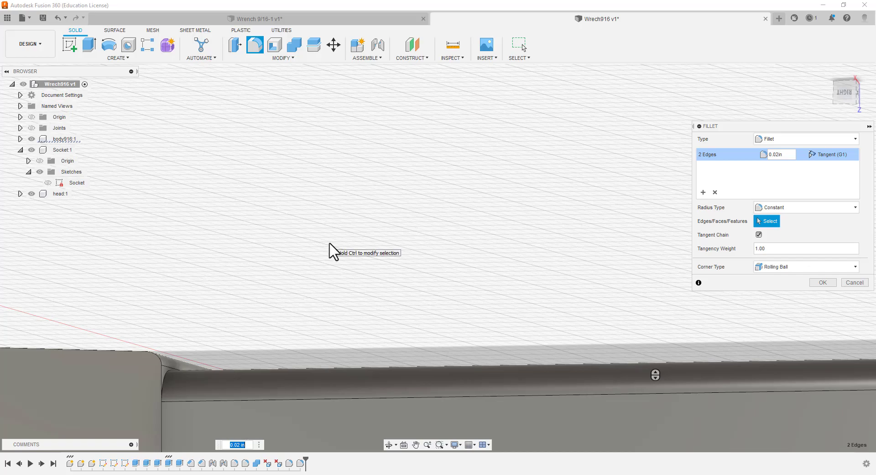
pyautogui.moveTo(311, 292)
pyautogui.keyDown('shift'); pyautogui.mouseDown(button='middle')
pyautogui.moveTo(309, 282)
pyautogui.moveTo(312, 289)
pyautogui.mouseUp(button='middle'); pyautogui.keyUp('shift')
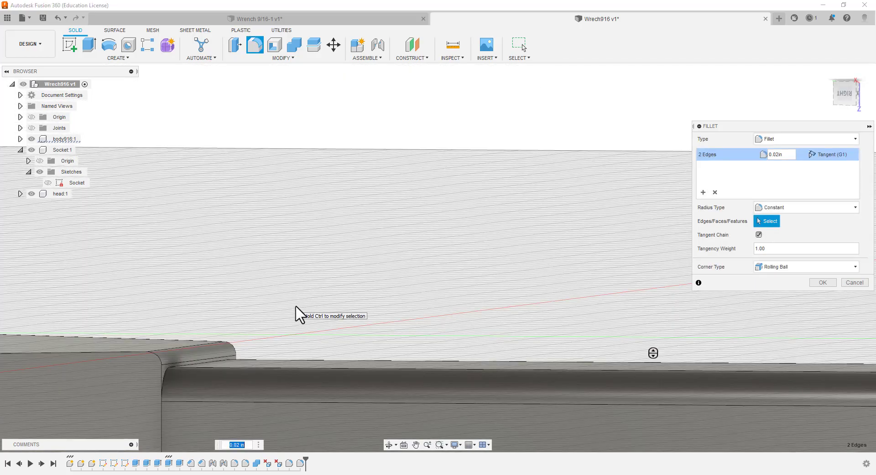
pyautogui.click(781, 154)
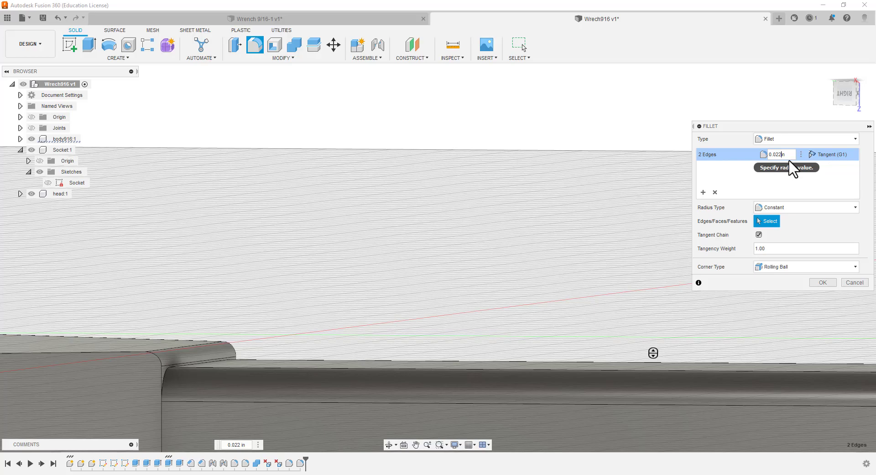
pyautogui.write('3')
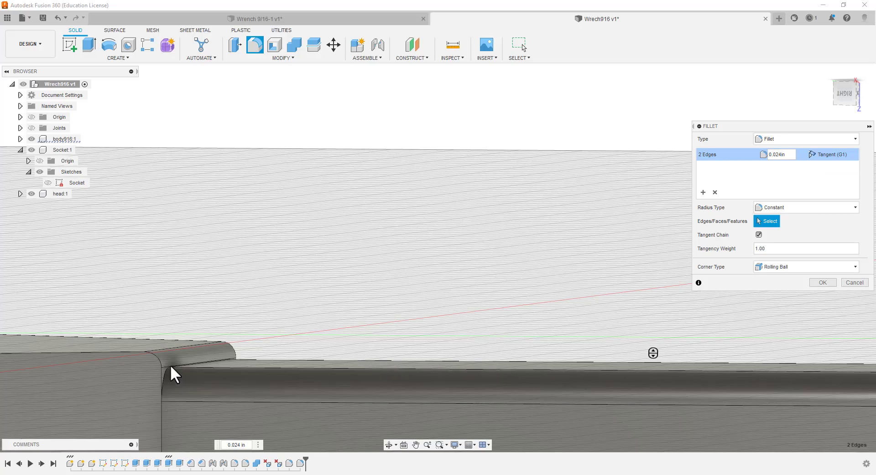
pyautogui.click(823, 283)
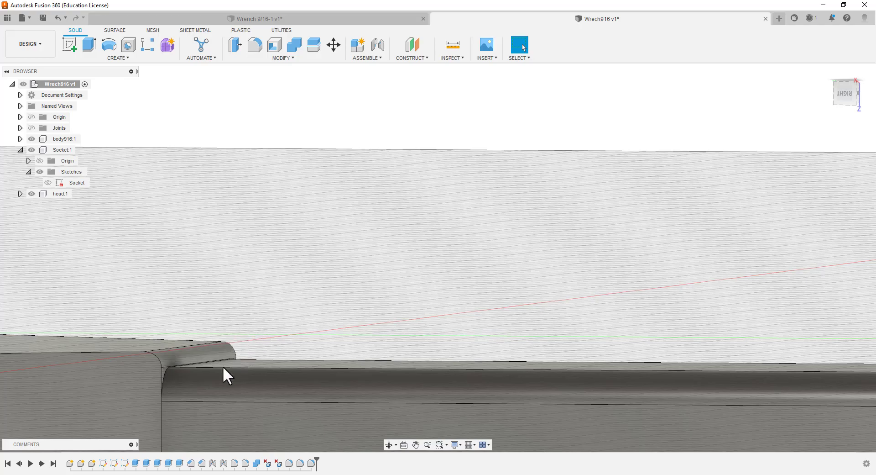
# Examine from the side how the rounded handle meets the open-end head and the socket ring
pyautogui.scroll(4, 225, 313)
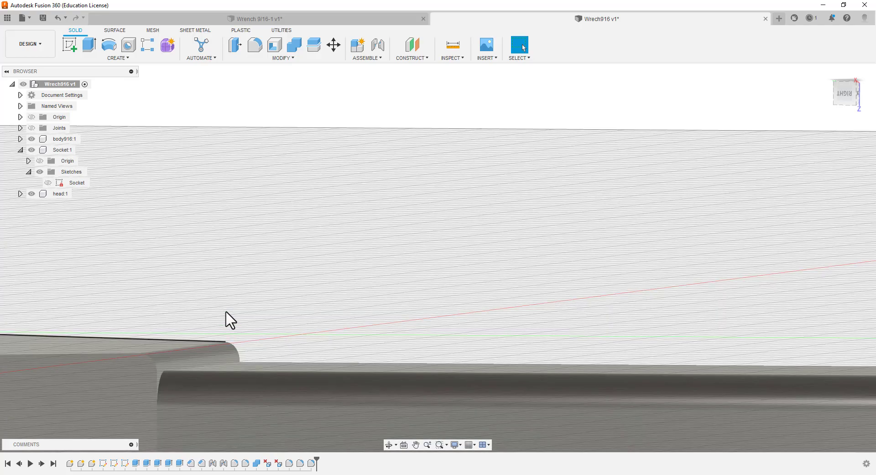
pyautogui.scroll(-7, 232, 318)
pyautogui.scroll(-5, 253, 330)
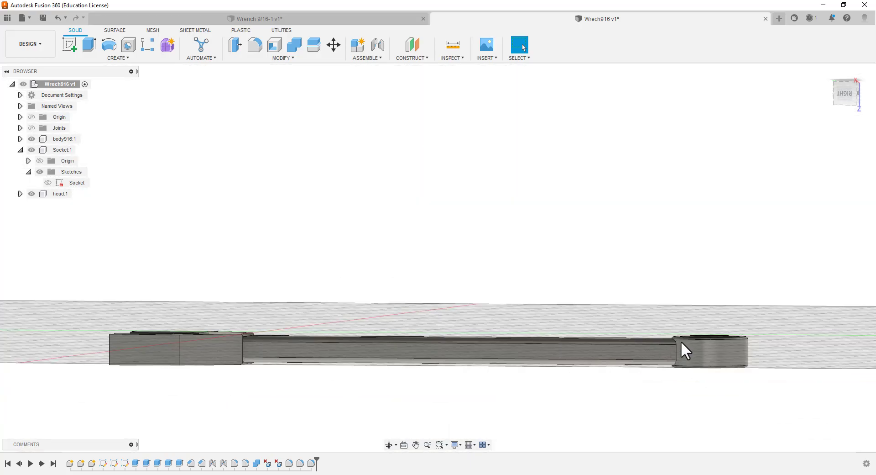
pyautogui.scroll(5, 678, 355)
pyautogui.scroll(6, 676, 359)
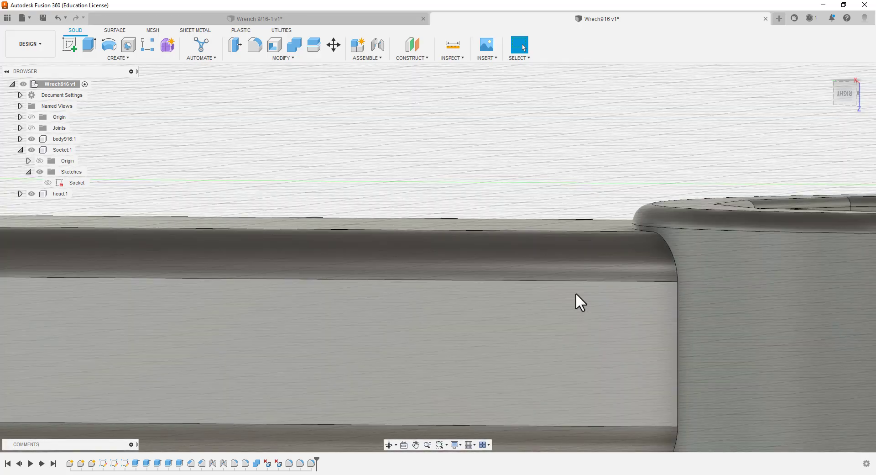
pyautogui.scroll(-2, 550, 301)
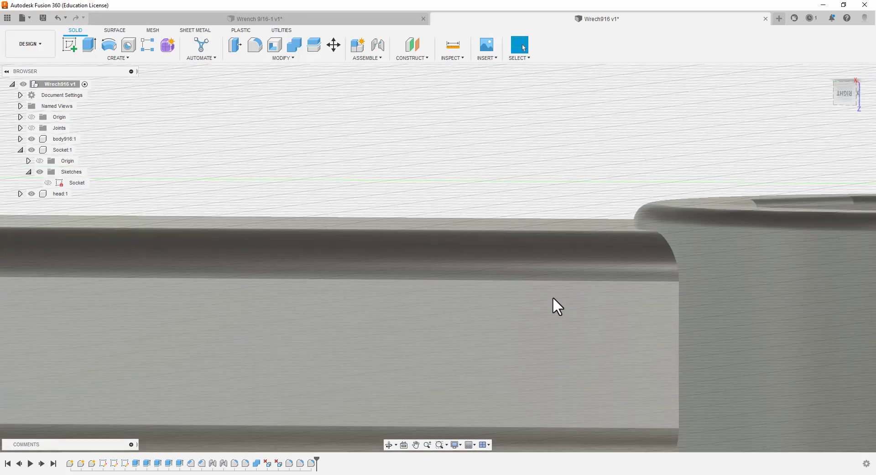
pyautogui.scroll(-5, 554, 299)
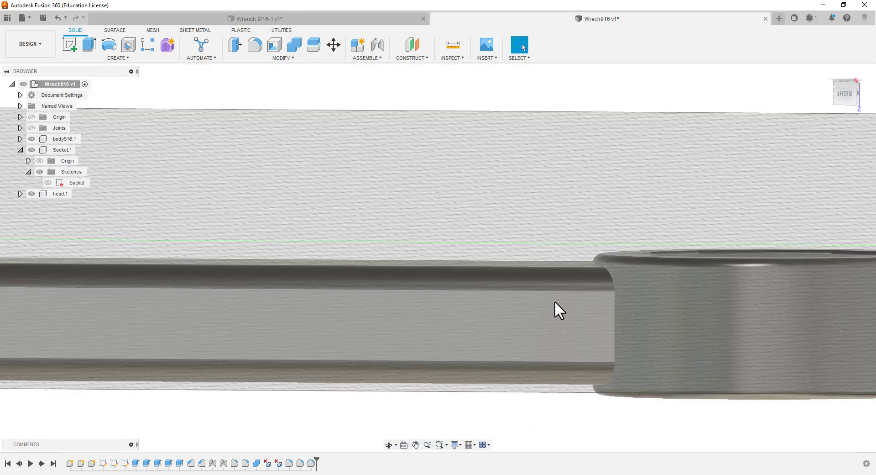
pyautogui.scroll(-2, 555, 300)
pyautogui.scroll(5, 309, 357)
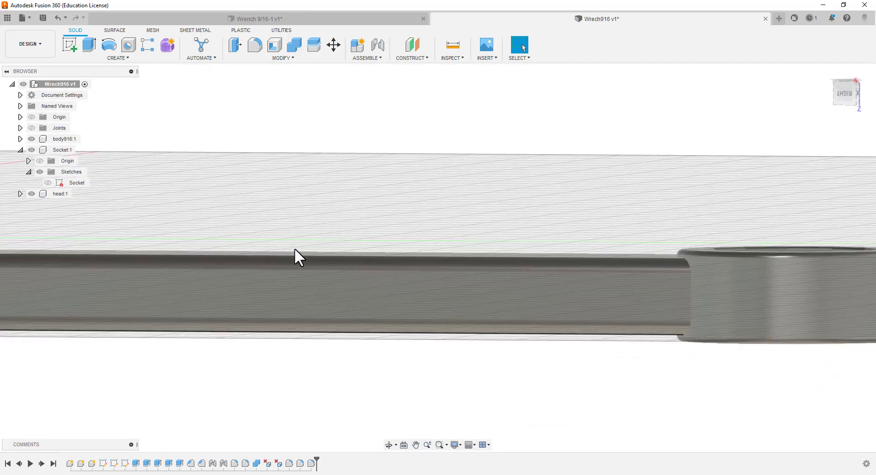
pyautogui.moveTo(294, 248); pyautogui.dragTo(317, 262, button='middle')
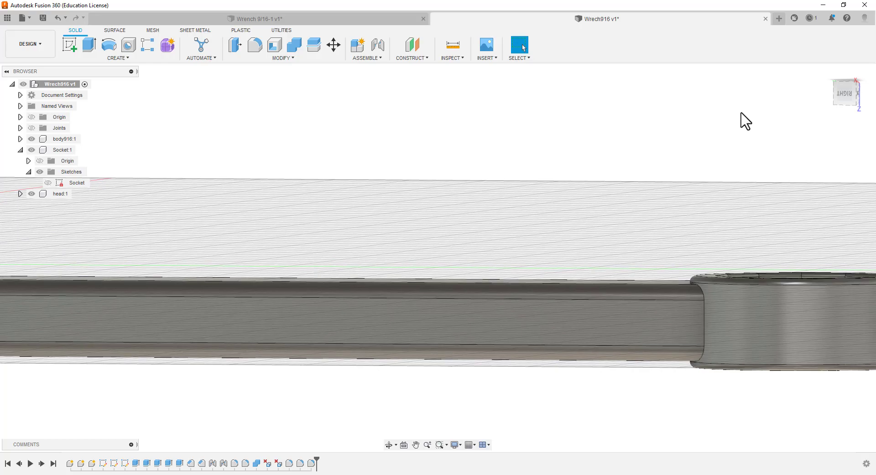
# Inspect the wrench in straight side views and in an upright top view showing the head and handle
pyautogui.click(846, 92)
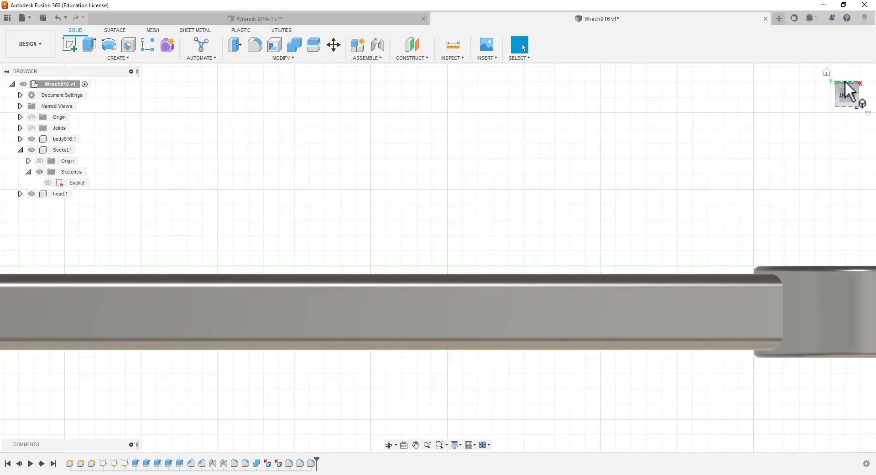
pyautogui.click(849, 91)
pyautogui.click(848, 83)
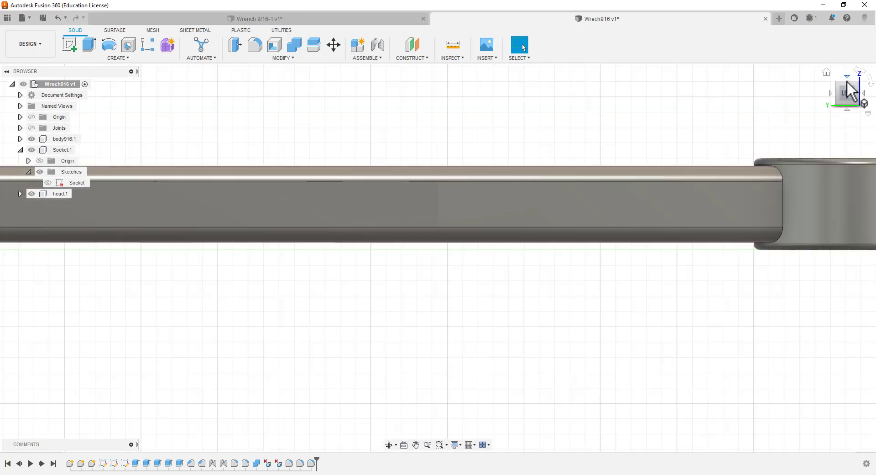
pyautogui.click(847, 83)
pyautogui.click(862, 71)
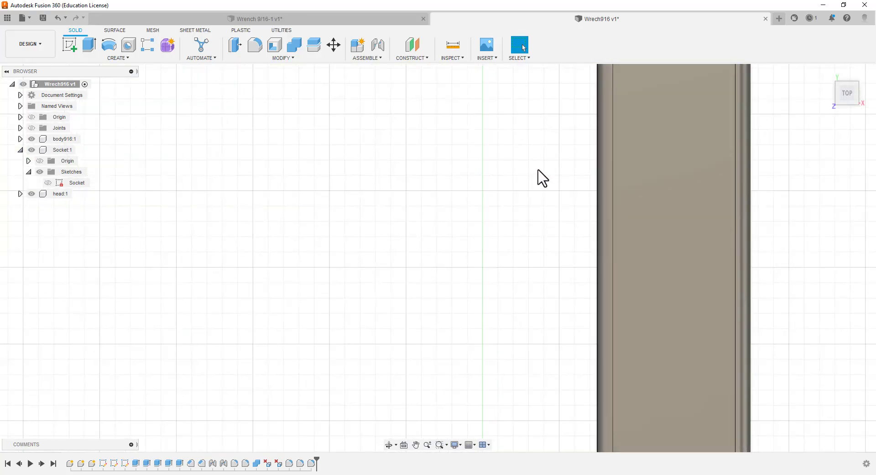
pyautogui.scroll(-3, 534, 176)
pyautogui.scroll(-6, 503, 189)
pyautogui.scroll(5, 515, 96)
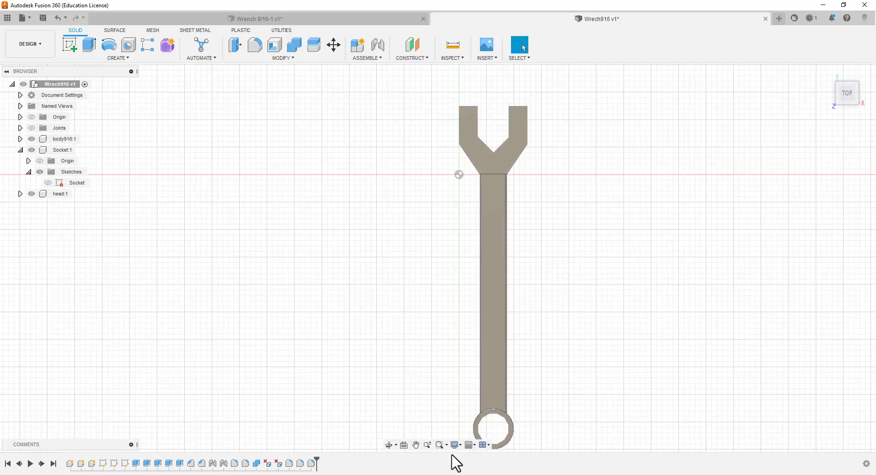
pyautogui.scroll(5, 494, 158)
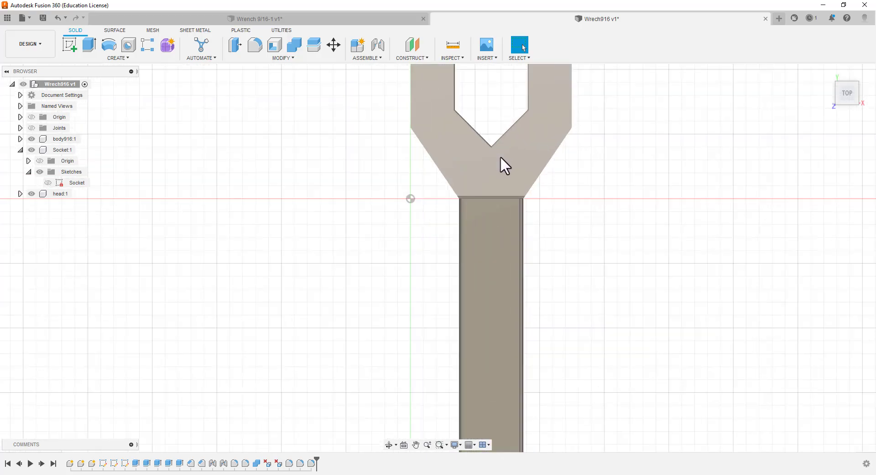
# Fillet the tangent edge chains around the end faces of both open-end jaws with a constant radius of 0.01 in
pyautogui.keyDown('shift'); pyautogui.moveTo(596, 310); pyautogui.dragTo(534, 254, button='middle'); pyautogui.keyUp('shift')
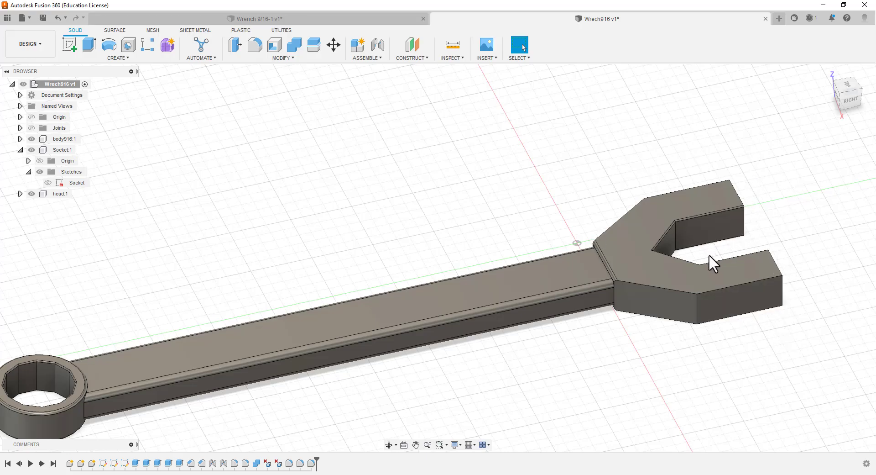
pyautogui.keyDown('shift'); pyautogui.moveTo(708, 333); pyautogui.dragTo(624, 309, button='middle'); pyautogui.keyUp('shift')
pyautogui.scroll(-2, 461, 429)
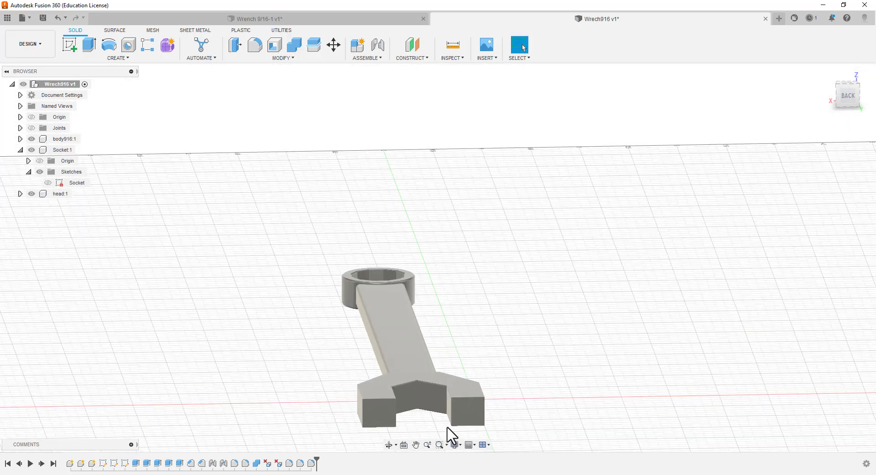
pyautogui.scroll(3, 452, 425)
pyautogui.scroll(6, 454, 412)
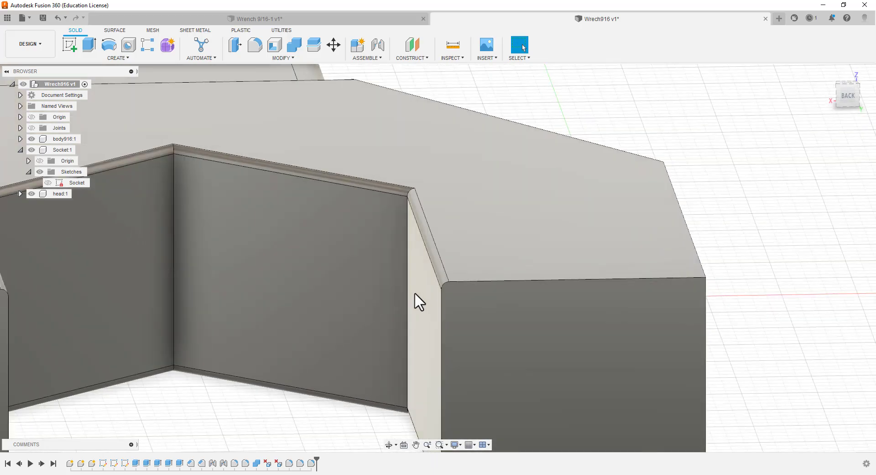
pyautogui.scroll(-5, 407, 288)
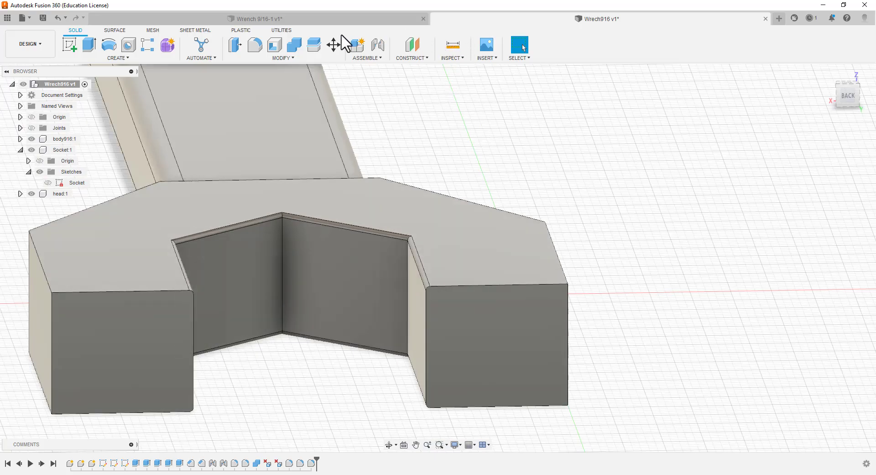
pyautogui.click(255, 45)
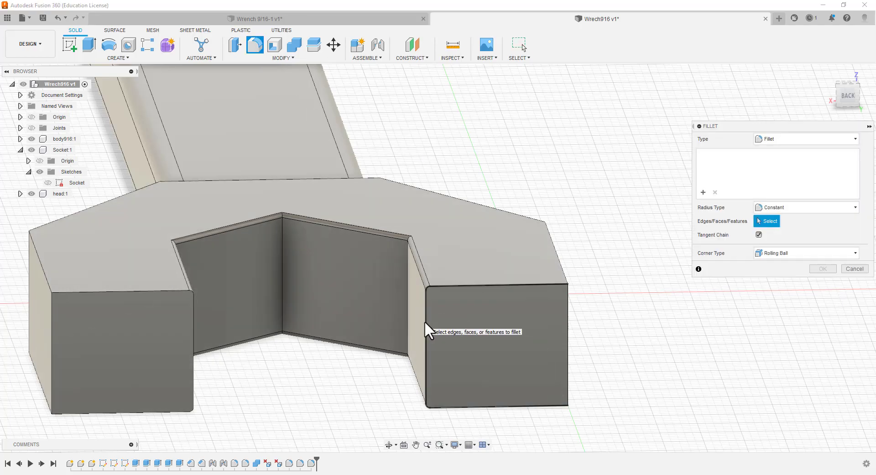
pyautogui.click(424, 320)
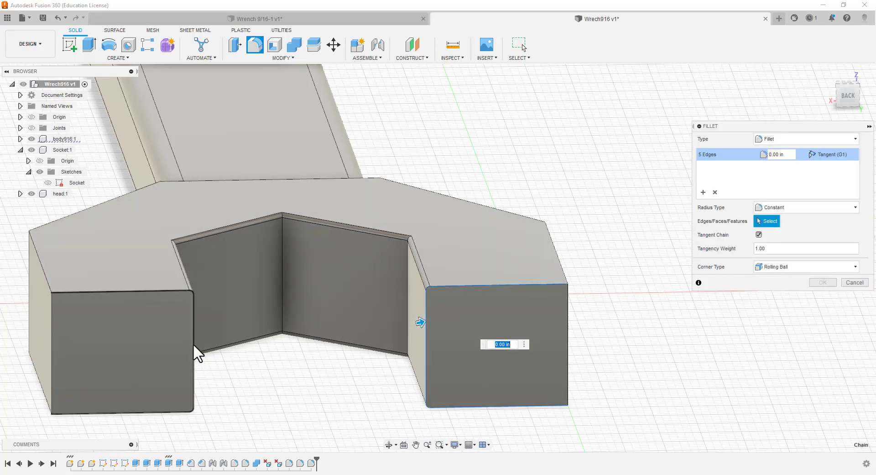
pyautogui.click(193, 344)
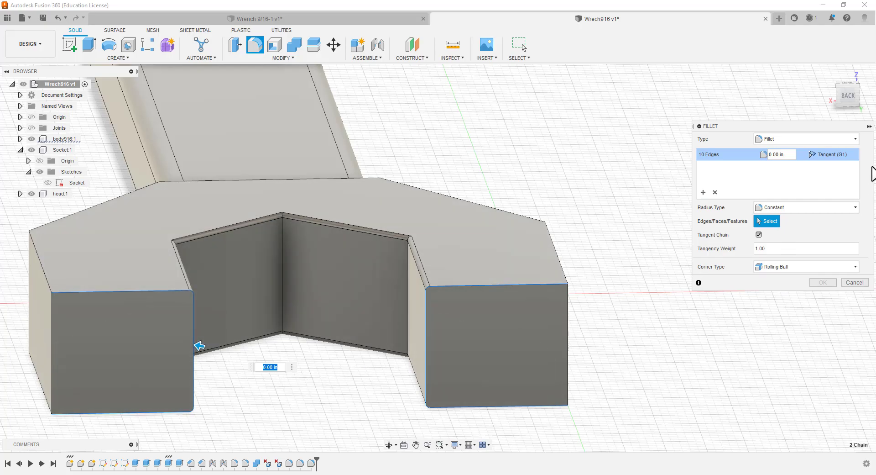
pyautogui.click(780, 155)
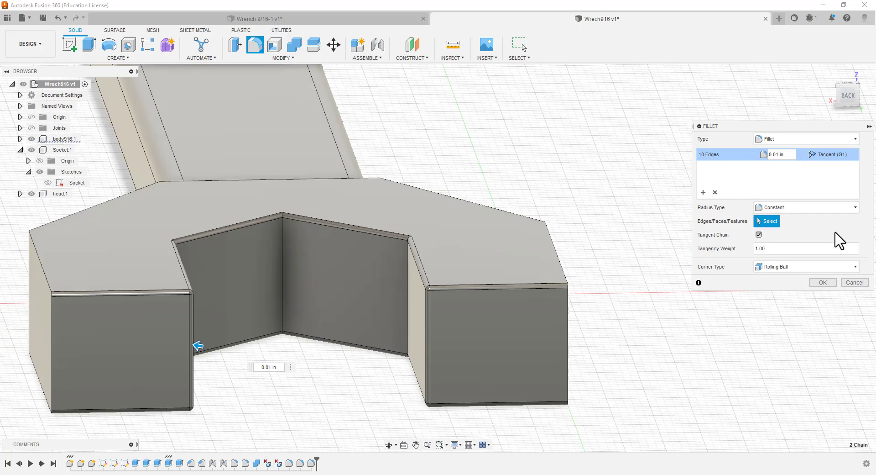
pyautogui.click(823, 282)
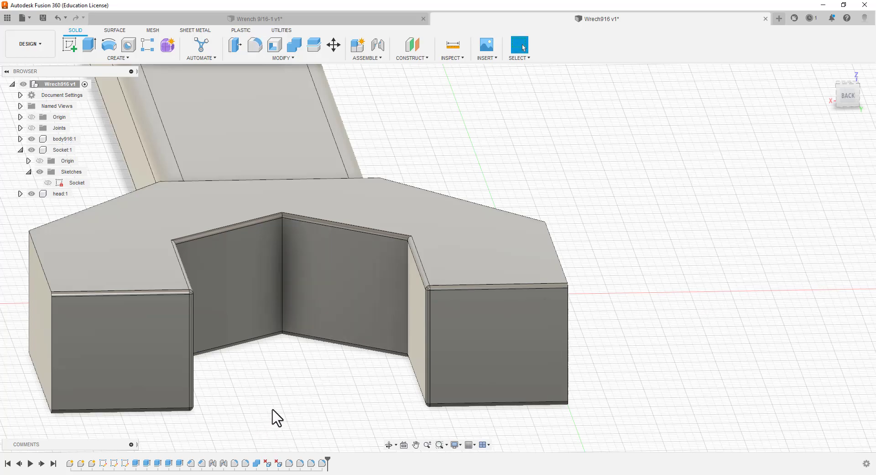
# Start a constant-radius fillet of 0.10 in on the vertical edge at one outer corner of the open-end head
pyautogui.keyDown('shift'); pyautogui.moveTo(280, 414); pyautogui.dragTo(401, 435, button='middle'); pyautogui.keyUp('shift')
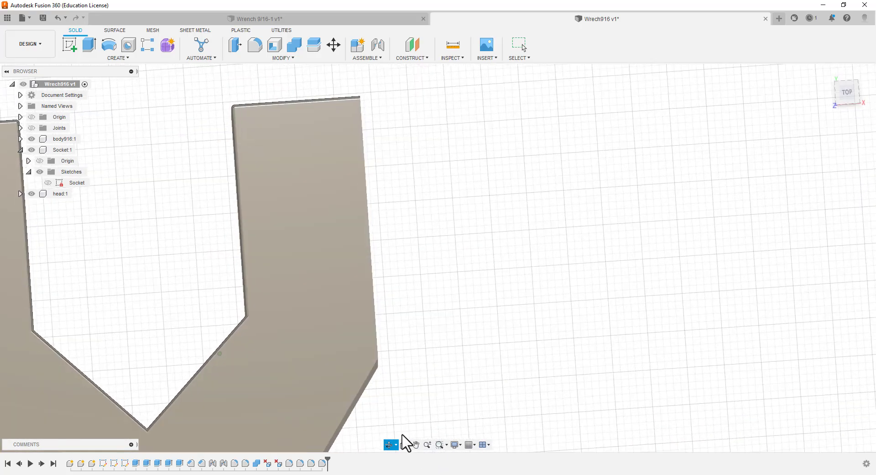
pyautogui.click(256, 46)
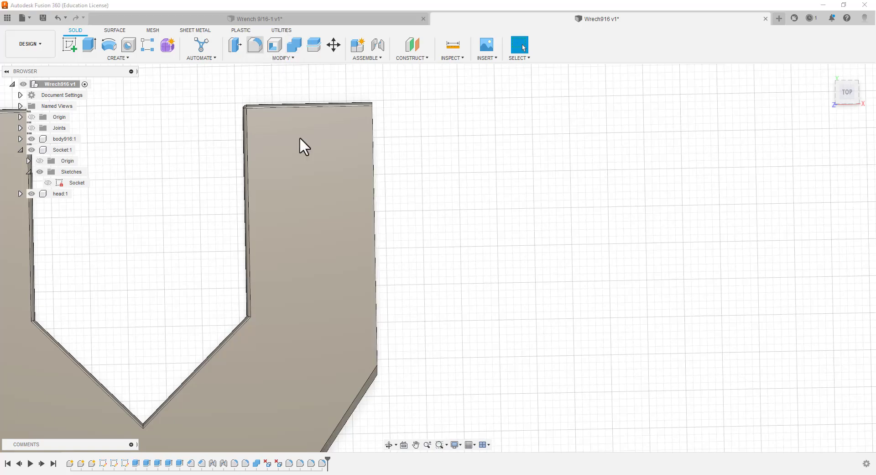
pyautogui.click(378, 372)
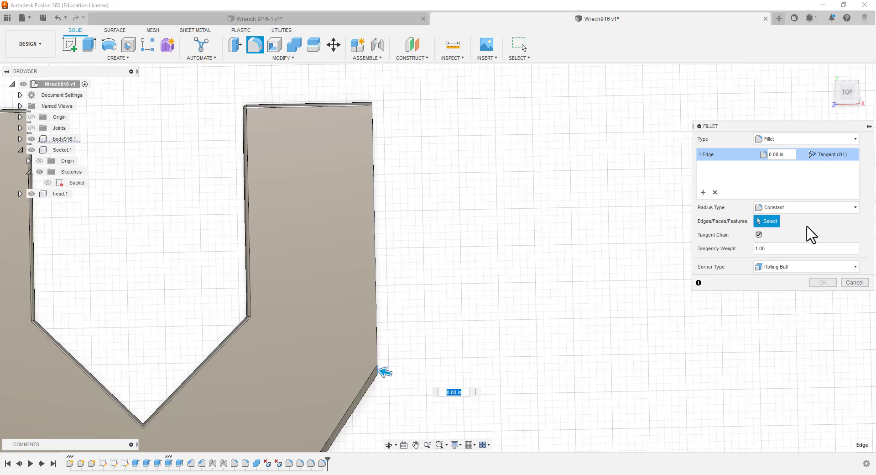
pyautogui.click(778, 156)
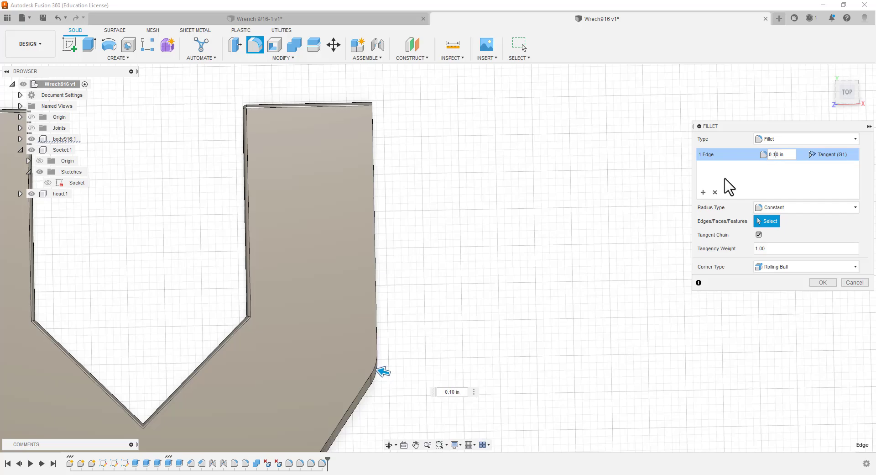
# Set the radius of the head's outer corner fillet to 0.40 in and apply it
pyautogui.moveTo(461, 366)
pyautogui.keyDown('shift'); pyautogui.mouseDown(button='middle')
pyautogui.moveTo(448, 352)
pyautogui.moveTo(430, 358)
pyautogui.moveTo(394, 391)
pyautogui.moveTo(385, 351)
pyautogui.moveTo(409, 280)
pyautogui.moveTo(447, 319)
pyautogui.moveTo(420, 380)
pyautogui.moveTo(456, 274)
pyautogui.moveTo(458, 371)
pyautogui.moveTo(475, 358)
pyautogui.moveTo(475, 368)
pyautogui.moveTo(434, 360)
pyautogui.moveTo(474, 362)
pyautogui.mouseUp(button='middle'); pyautogui.keyUp('shift')
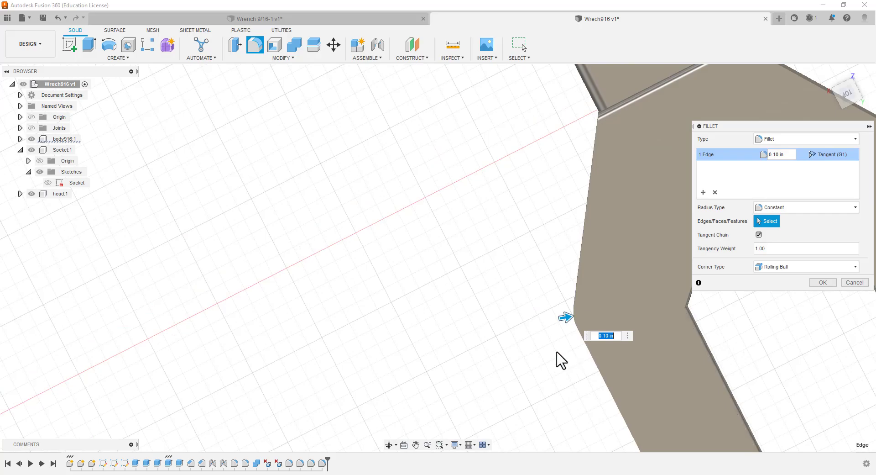
pyautogui.keyDown('shift'); pyautogui.moveTo(525, 378); pyautogui.dragTo(574, 347, button='middle'); pyautogui.keyUp('shift')
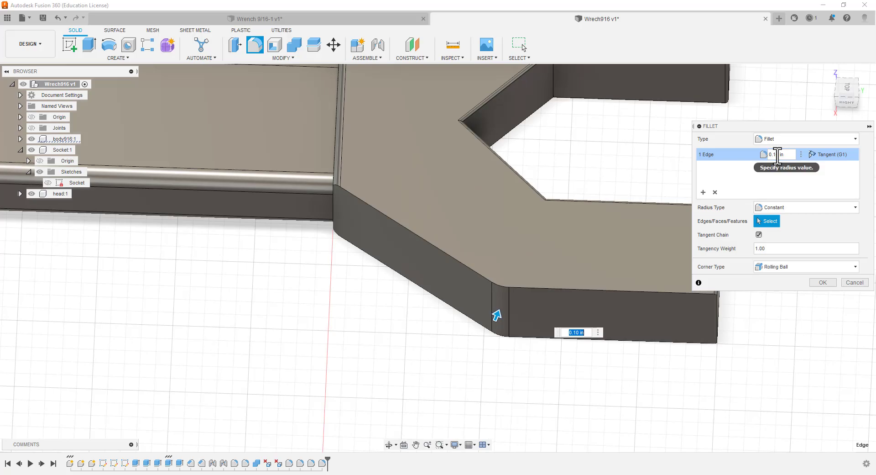
pyautogui.press('BackSpace')
pyautogui.write('4')
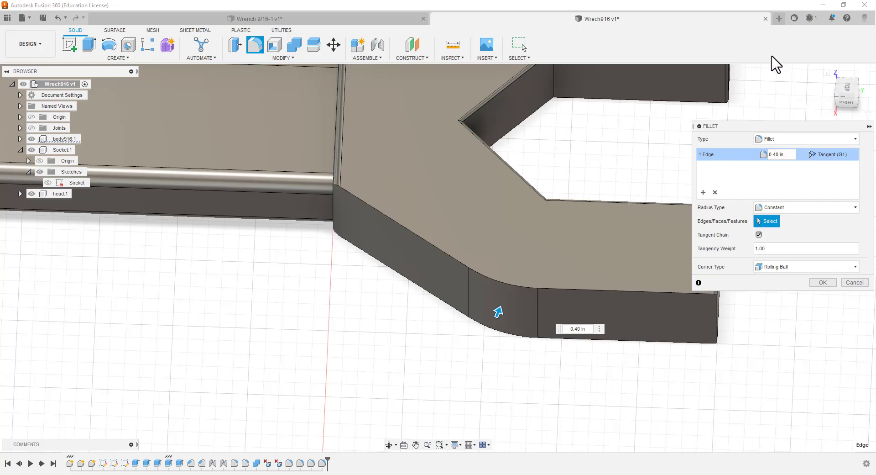
pyautogui.scroll(-3, 539, 193)
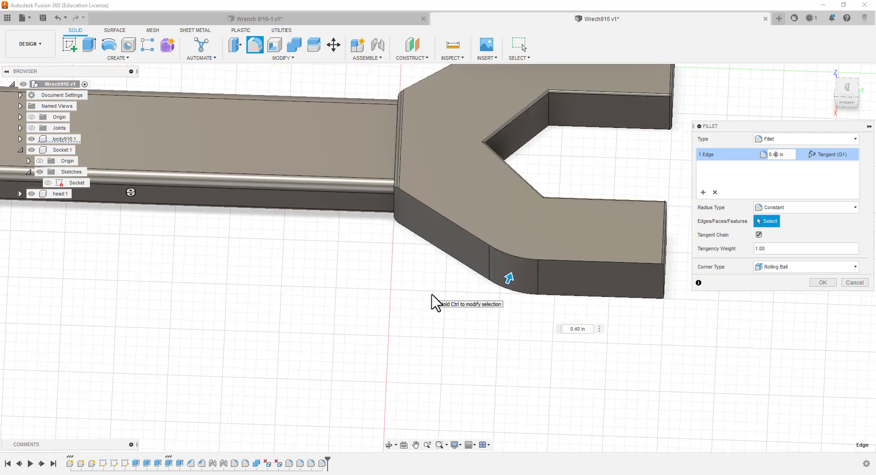
pyautogui.keyDown('shift'); pyautogui.moveTo(437, 285); pyautogui.dragTo(445, 305, button='middle'); pyautogui.keyUp('shift')
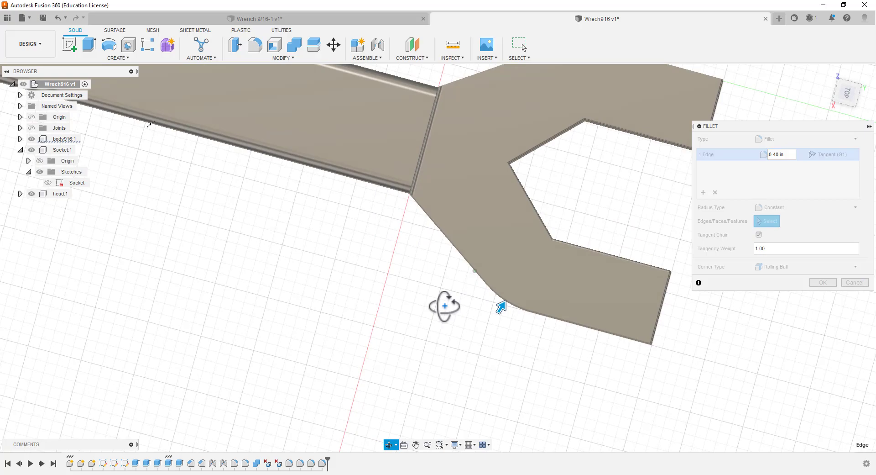
pyautogui.keyDown('shift'); pyautogui.moveTo(445, 306); pyautogui.dragTo(446, 317, button='middle'); pyautogui.keyUp('shift')
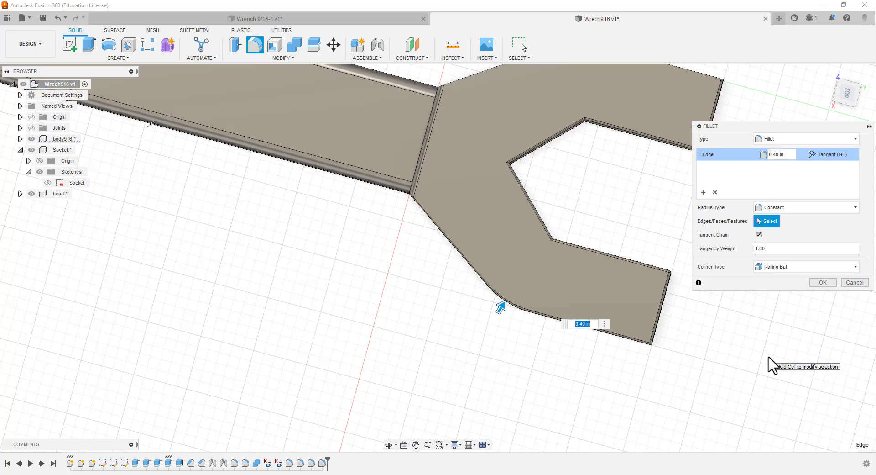
pyautogui.click(823, 282)
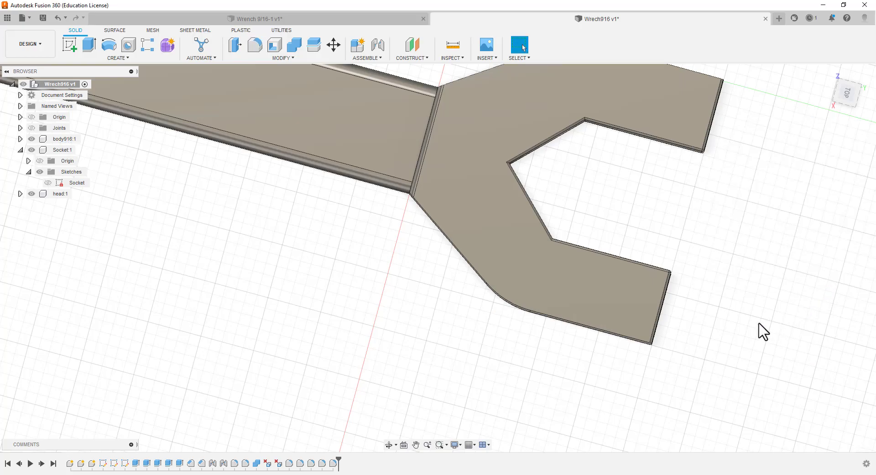
# Fillet the vertical edge at the head's opposite outer corner with a constant radius of 0.40 in
pyautogui.scroll(-3, 635, 262)
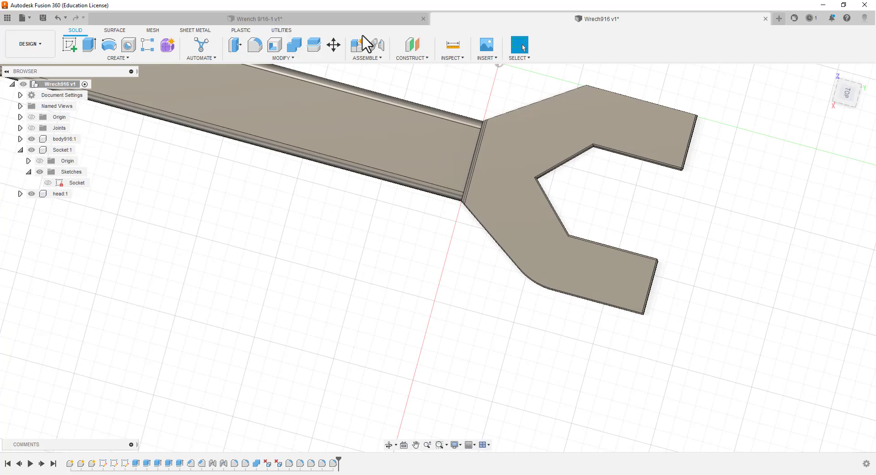
pyautogui.click(255, 45)
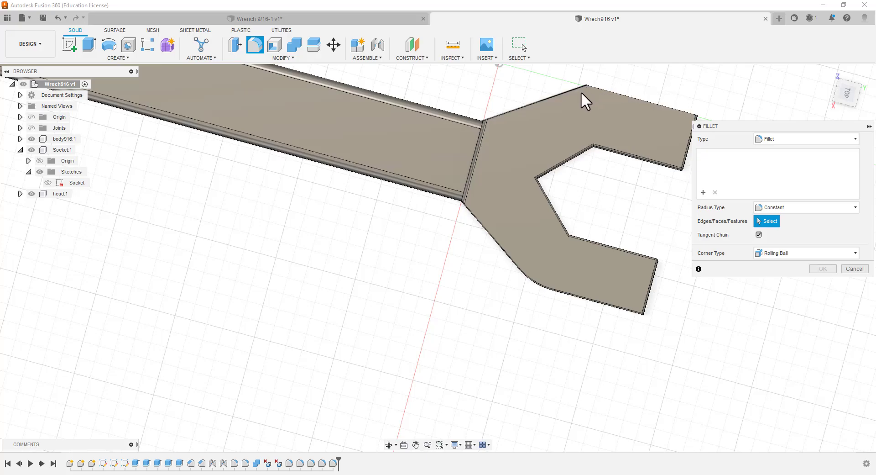
pyautogui.scroll(2, 582, 90)
pyautogui.scroll(3, 586, 98)
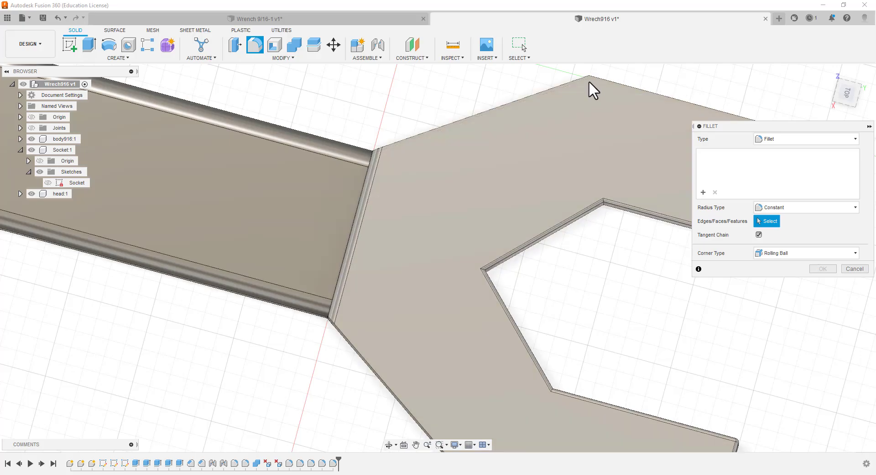
pyautogui.keyDown('shift'); pyautogui.moveTo(600, 268); pyautogui.dragTo(313, 254, button='middle'); pyautogui.keyUp('shift')
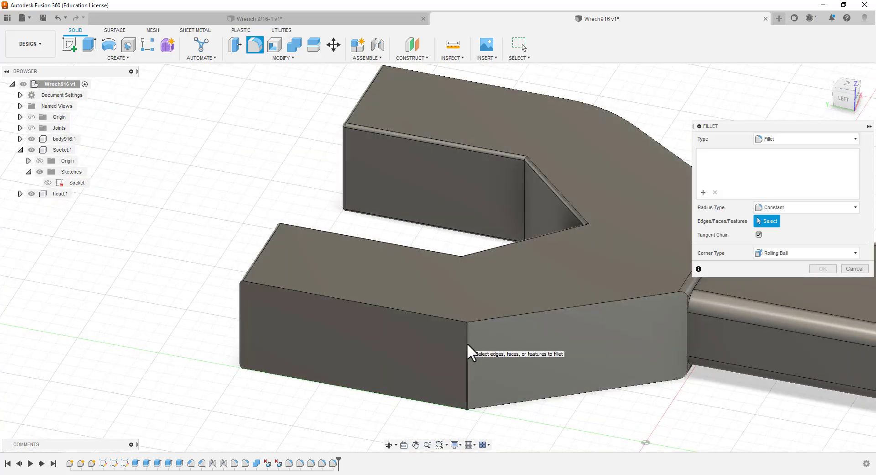
pyautogui.click(467, 343)
pyautogui.click(778, 155)
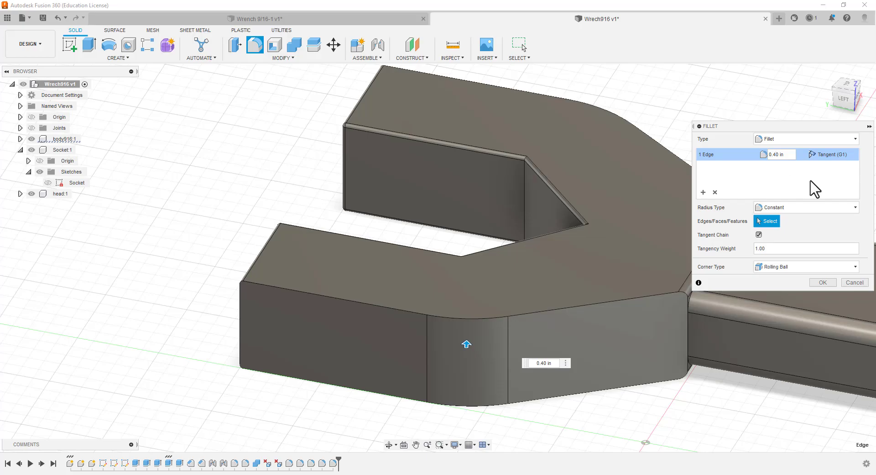
pyautogui.click(822, 282)
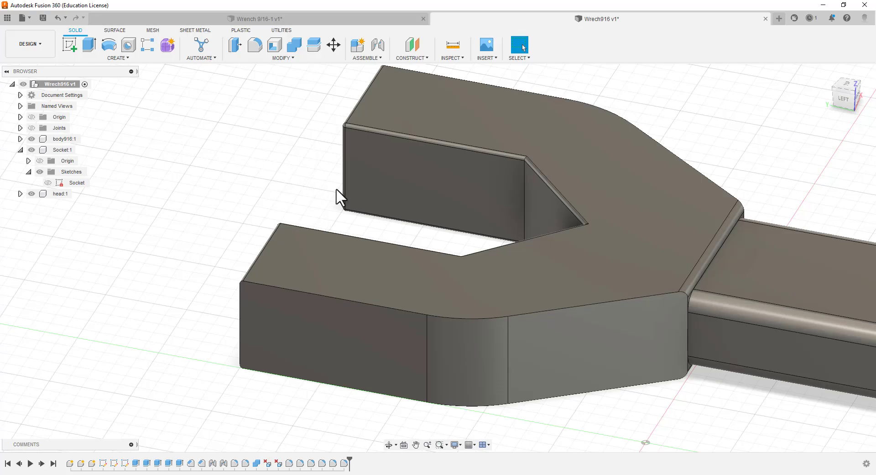
# Try a two-distance chamfer of 0.20 in on the tangent edge chain along the outer side of one jaw
pyautogui.keyDown('shift'); pyautogui.moveTo(323, 206); pyautogui.dragTo(303, 250, button='middle'); pyautogui.keyUp('shift')
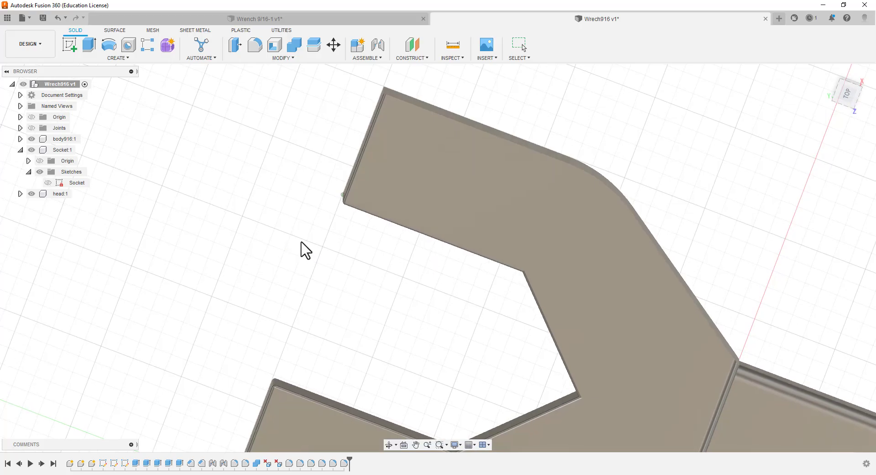
pyautogui.click(299, 59)
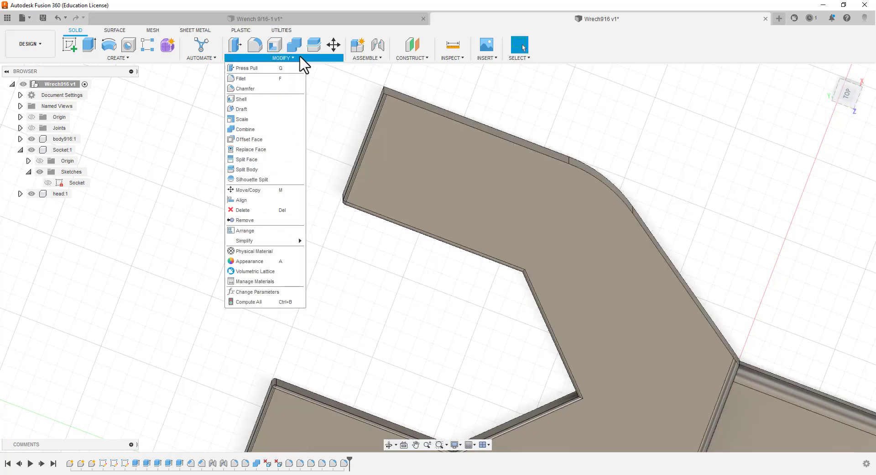
pyautogui.click(257, 89)
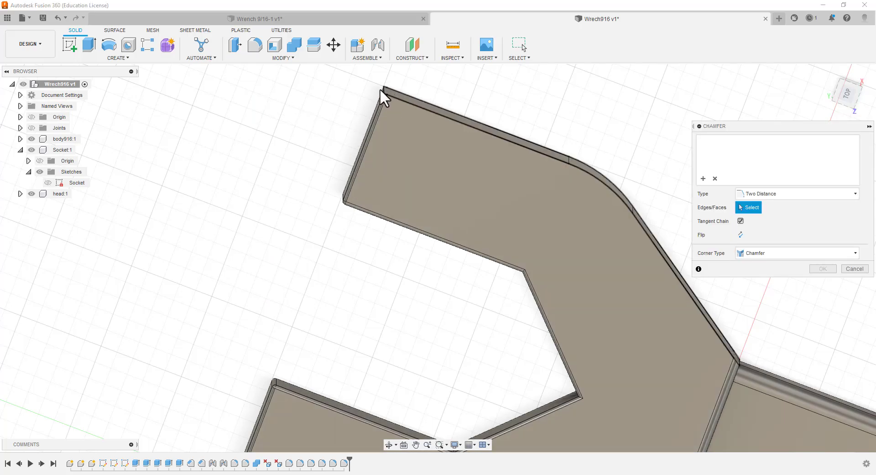
pyautogui.scroll(-2, 387, 98)
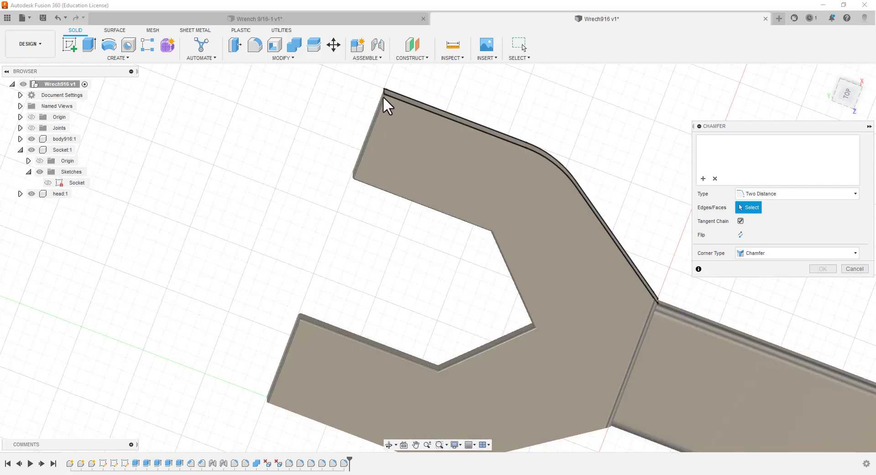
pyautogui.scroll(2, 384, 101)
pyautogui.scroll(-3, 374, 90)
pyautogui.scroll(1, 377, 84)
pyautogui.scroll(4, 377, 88)
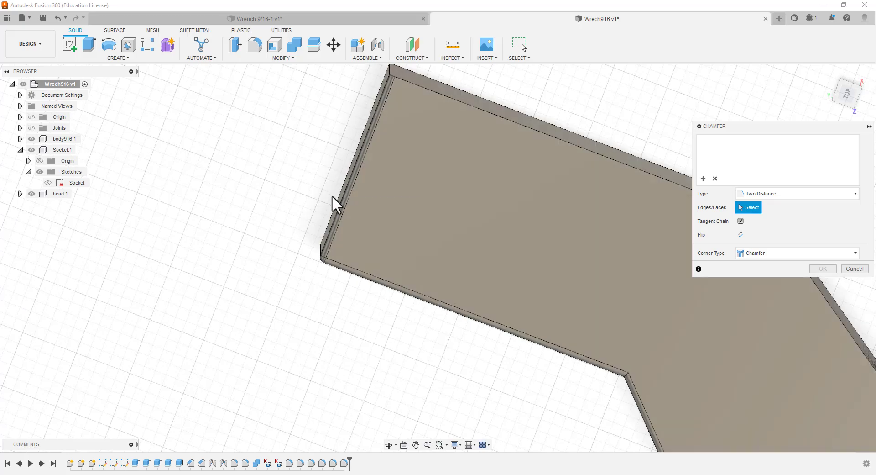
pyautogui.keyDown('shift'); pyautogui.moveTo(332, 196); pyautogui.dragTo(325, 248, button='middle'); pyautogui.keyUp('shift')
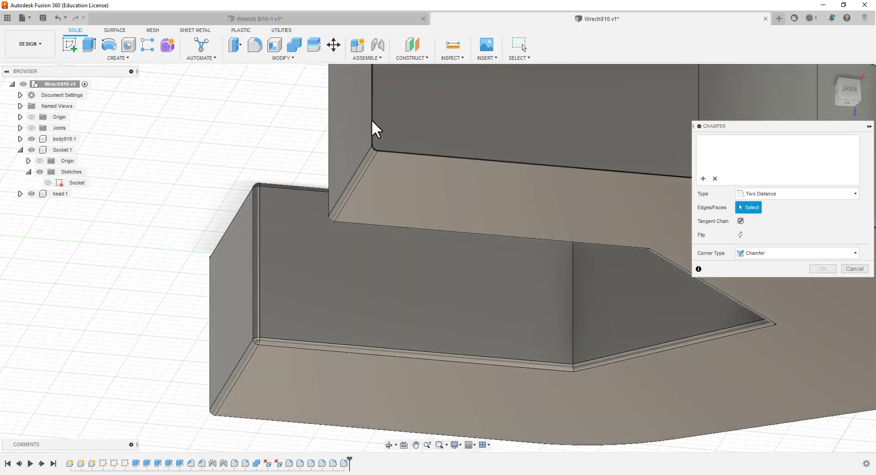
pyautogui.click(372, 119)
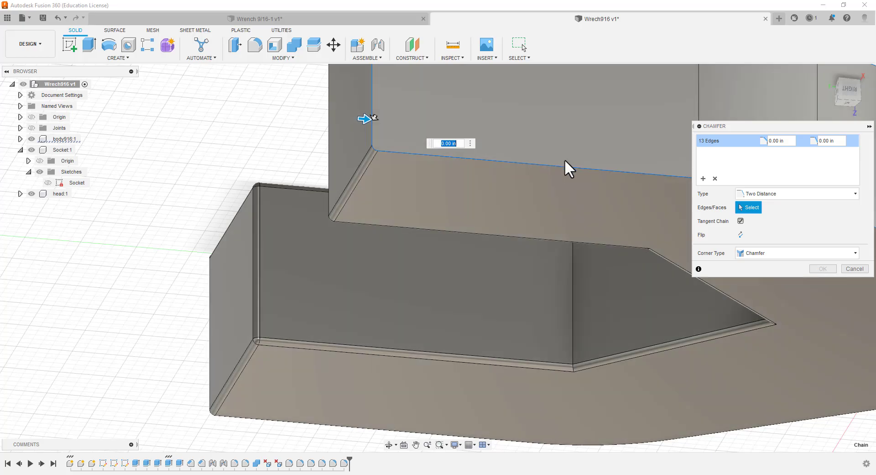
pyautogui.click(776, 141)
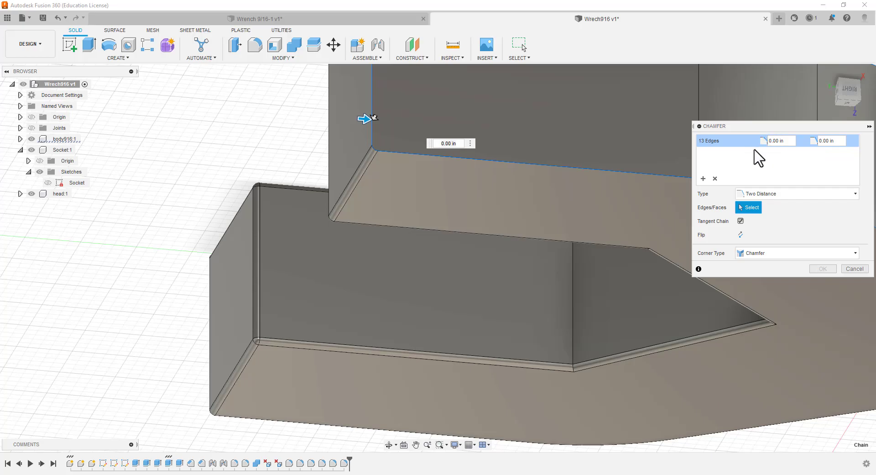
pyautogui.write('2')
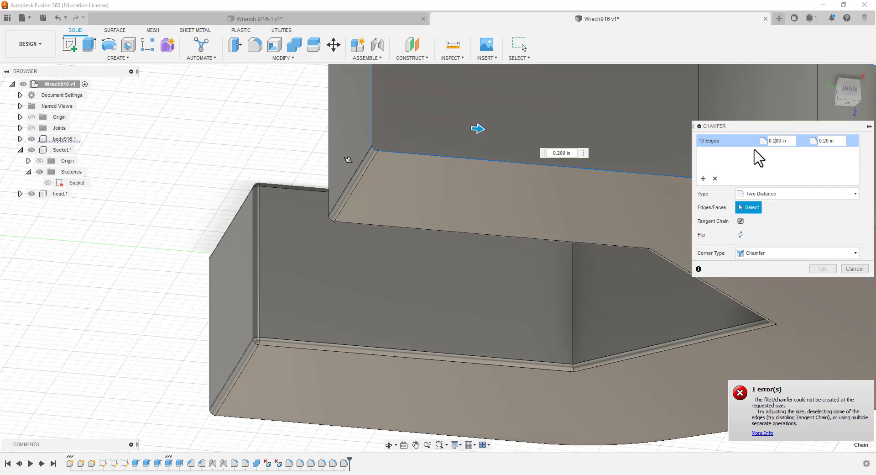
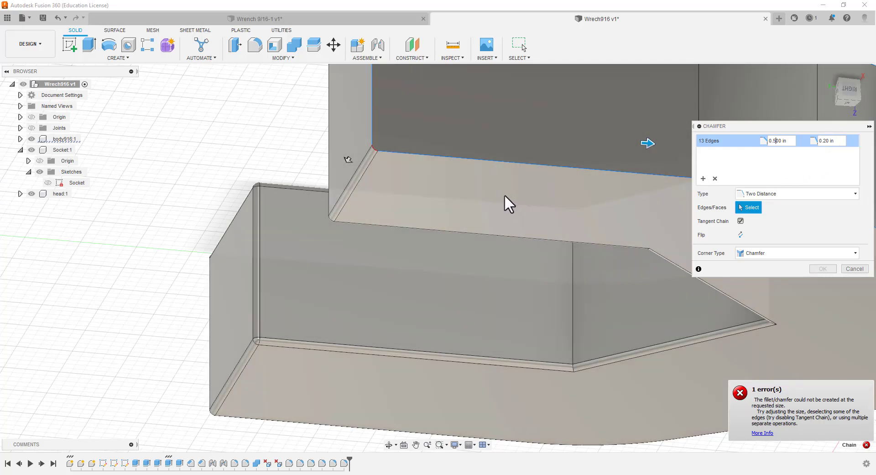
# Try extending the two-distance chamfer from the jaw's edge chain to the head's outer side and jaw-end tangent faces
pyautogui.moveTo(505, 197); pyautogui.dragTo(370, 345, button='middle')
pyautogui.keyDown('shift'); pyautogui.moveTo(488, 149); pyautogui.dragTo(476, 92, button='middle'); pyautogui.keyUp('shift')
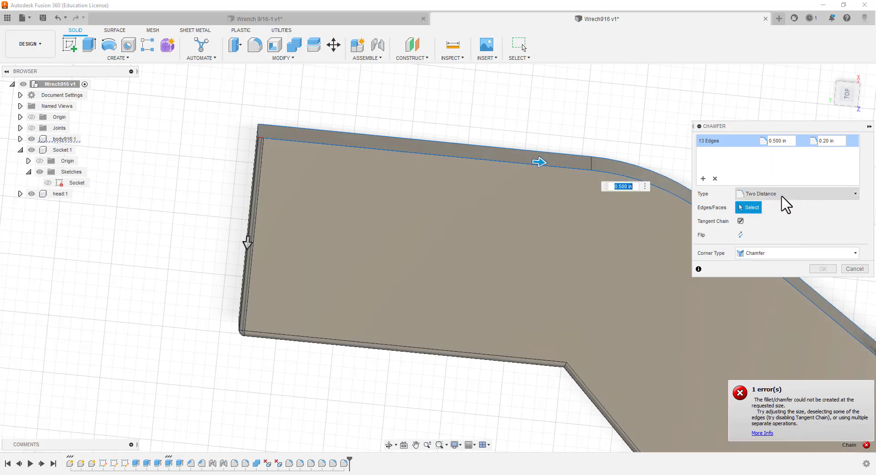
pyautogui.click(278, 130)
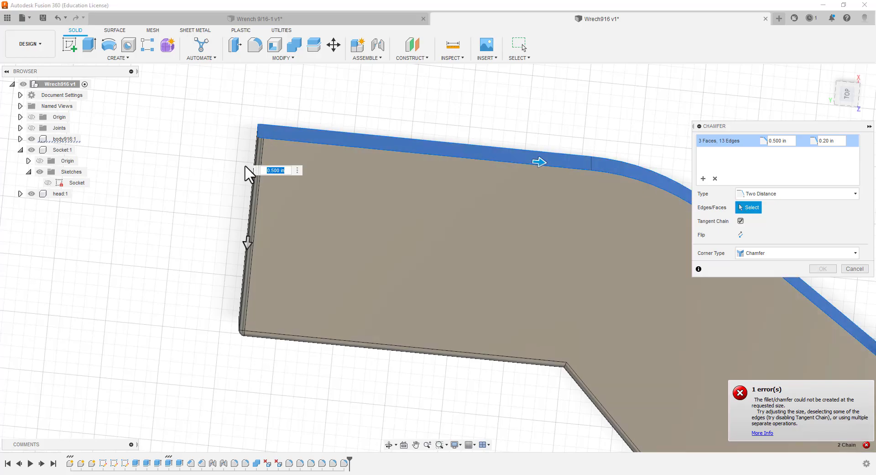
pyautogui.keyDown('shift'); pyautogui.moveTo(207, 207); pyautogui.dragTo(242, 207, button='middle'); pyautogui.keyUp('shift')
pyautogui.click(243, 208)
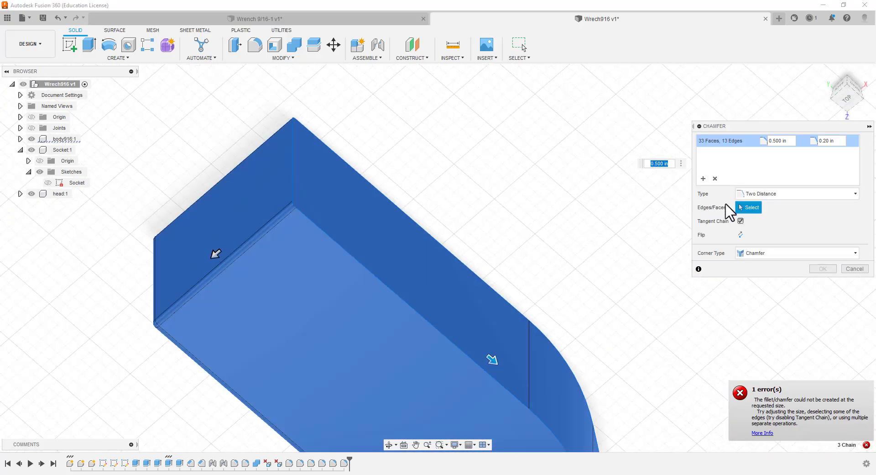
pyautogui.scroll(2, 619, 207)
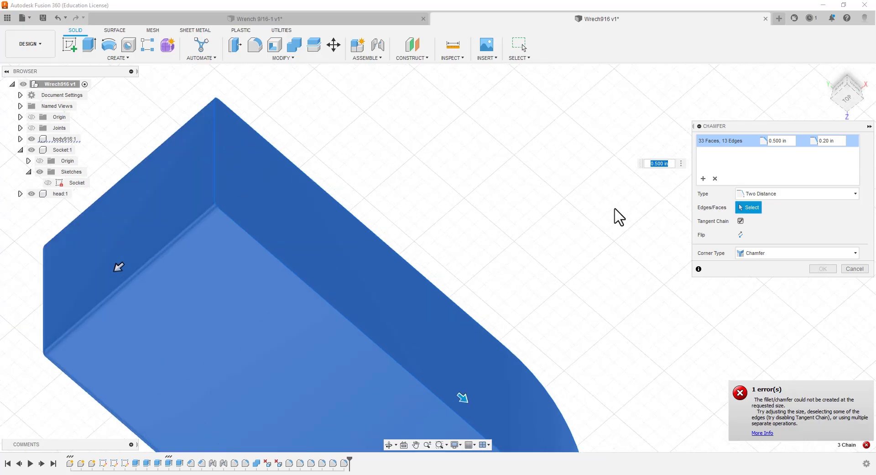
pyautogui.scroll(-6, 622, 215)
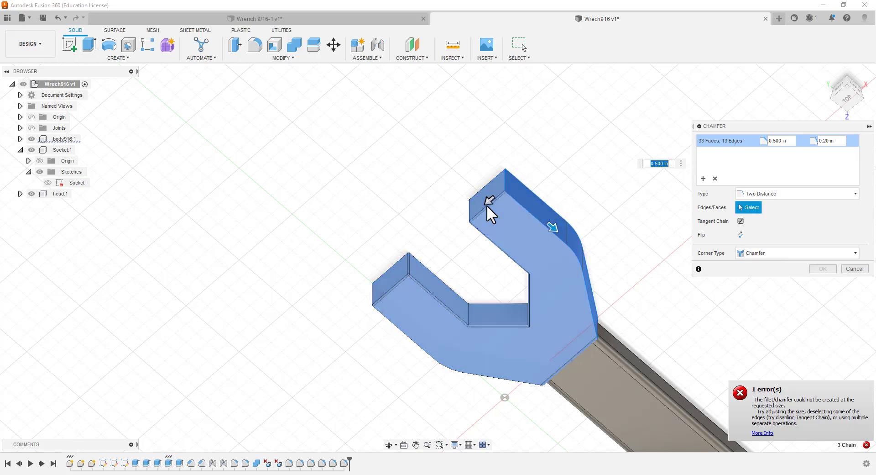
pyautogui.press('Tab')
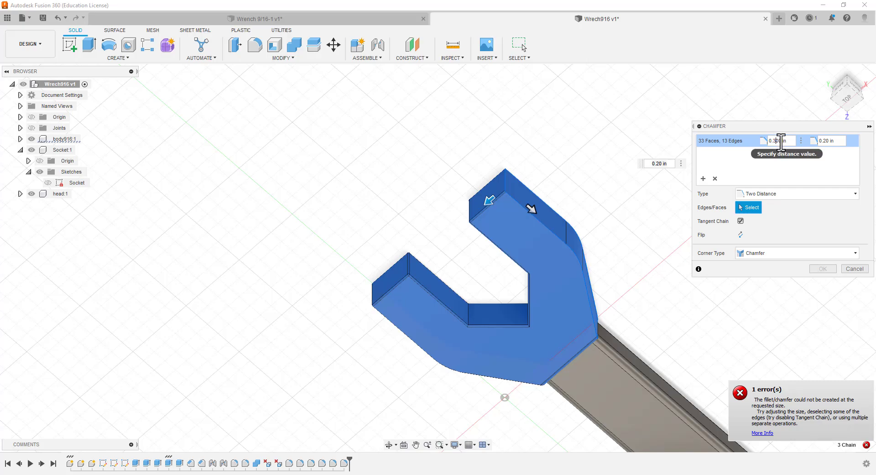
pyautogui.press('Escape')
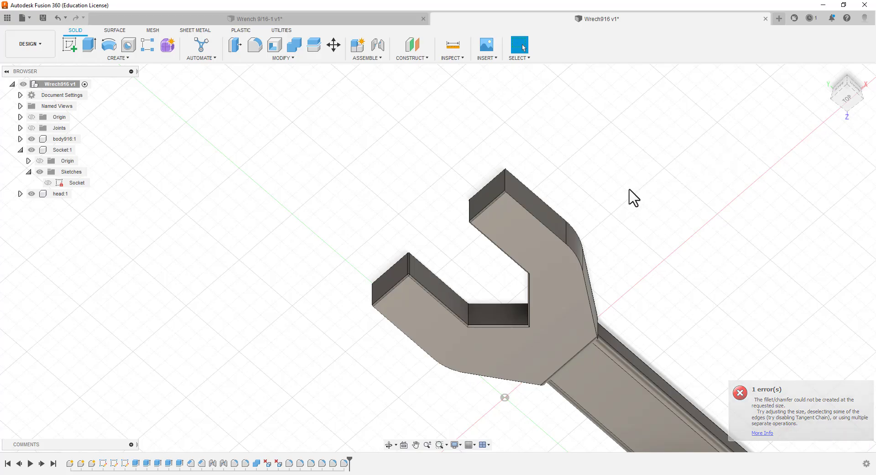
# Try a two-distance chamfer on the head's outer side and jaw-end tangent faces, with a second distance of 0.50 in
pyautogui.click(281, 59)
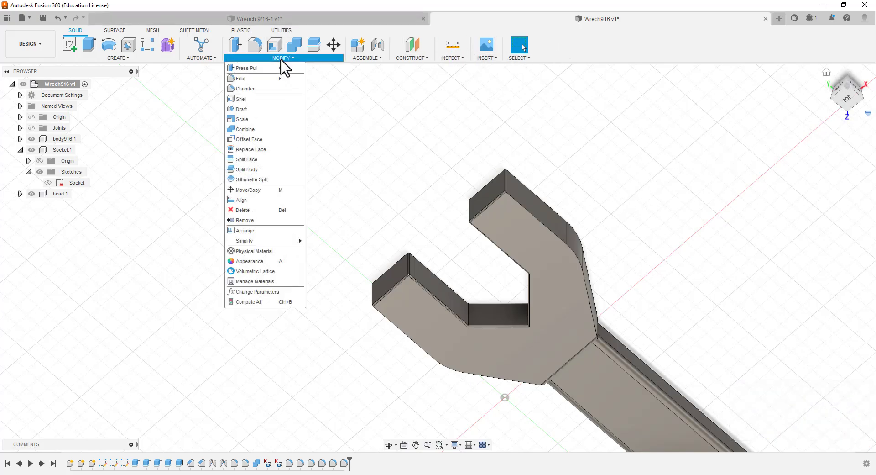
pyautogui.click(251, 89)
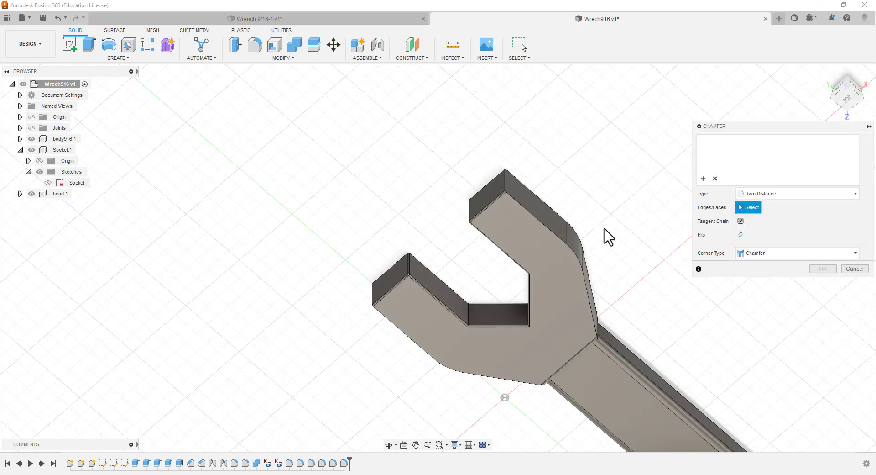
pyautogui.keyDown('shift'); pyautogui.moveTo(674, 290); pyautogui.dragTo(464, 199, button='middle'); pyautogui.keyUp('shift')
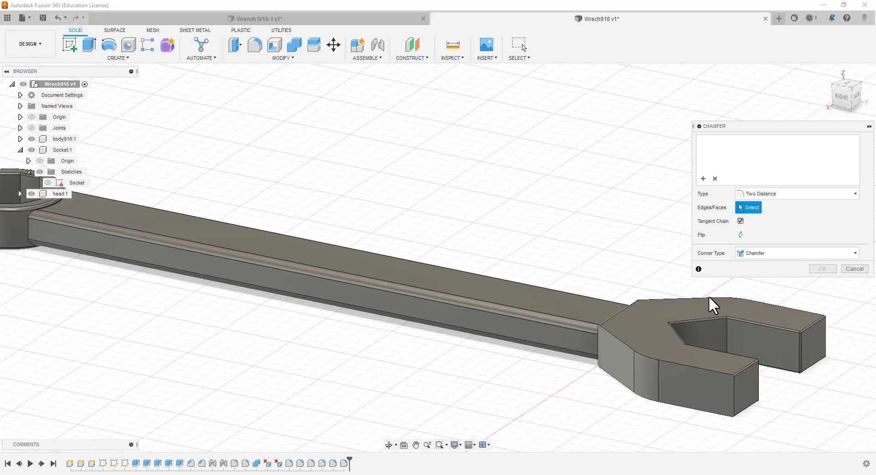
pyautogui.click(702, 380)
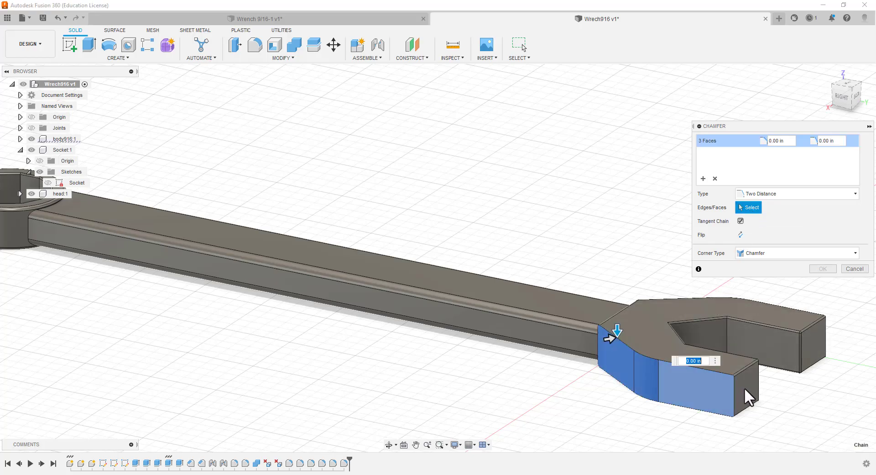
pyautogui.click(744, 387)
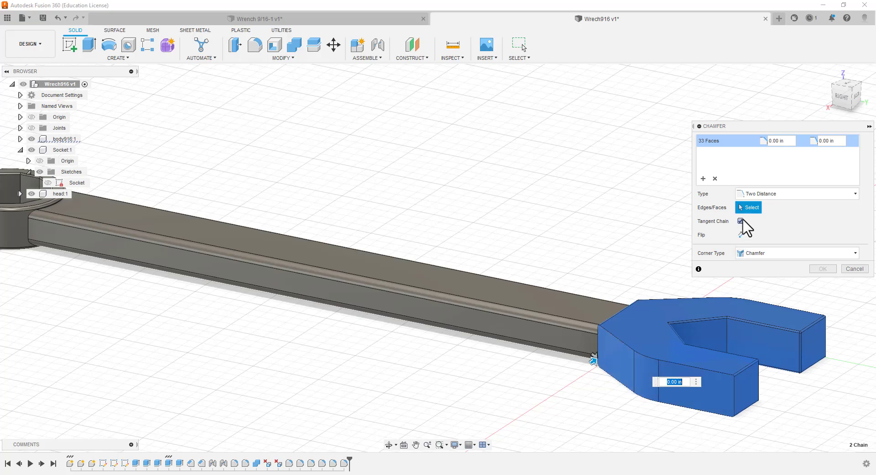
pyautogui.click(777, 141)
pyautogui.press('Return')
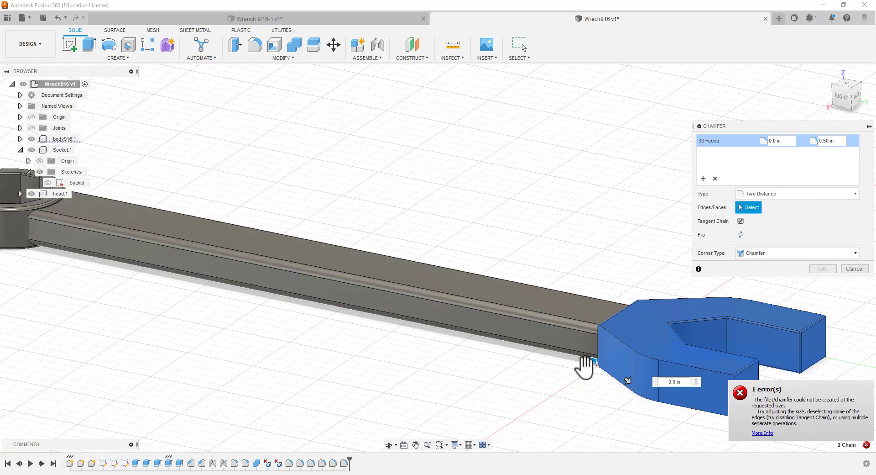
pyautogui.press('Escape')
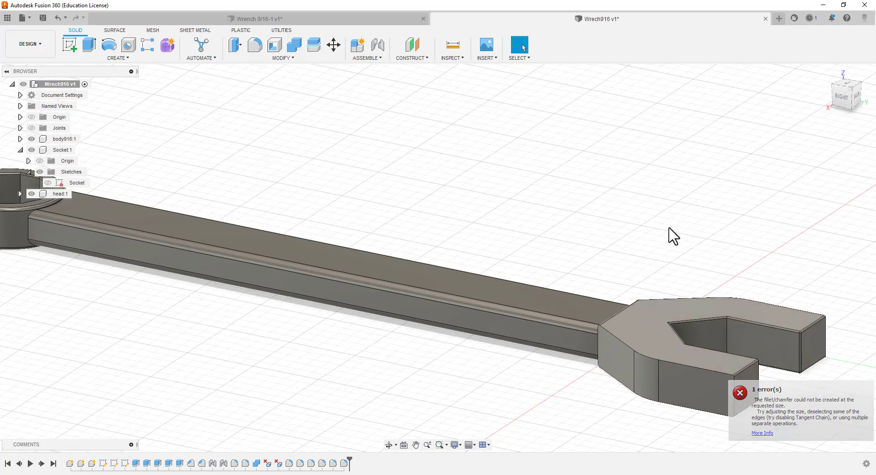
pyautogui.click(292, 59)
pyautogui.click(279, 90)
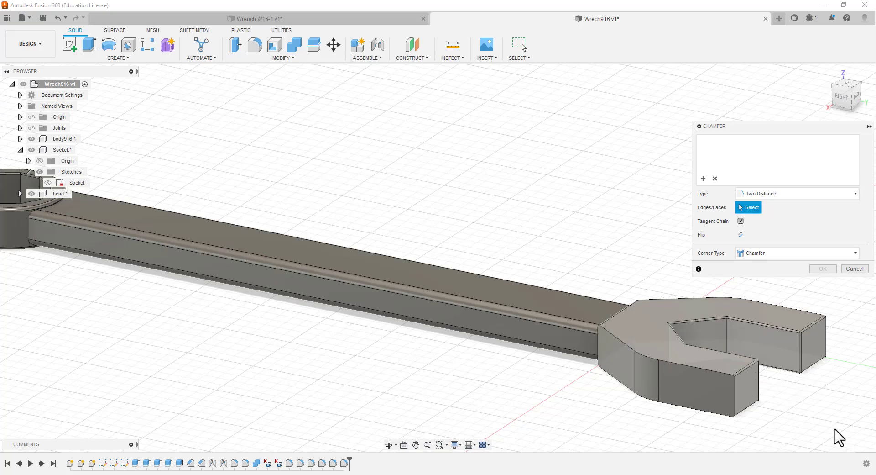
pyautogui.click(745, 385)
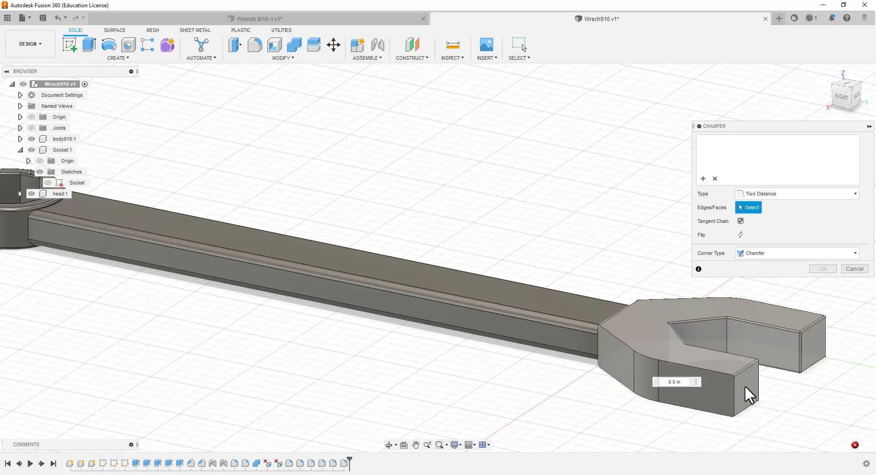
pyautogui.click(702, 400)
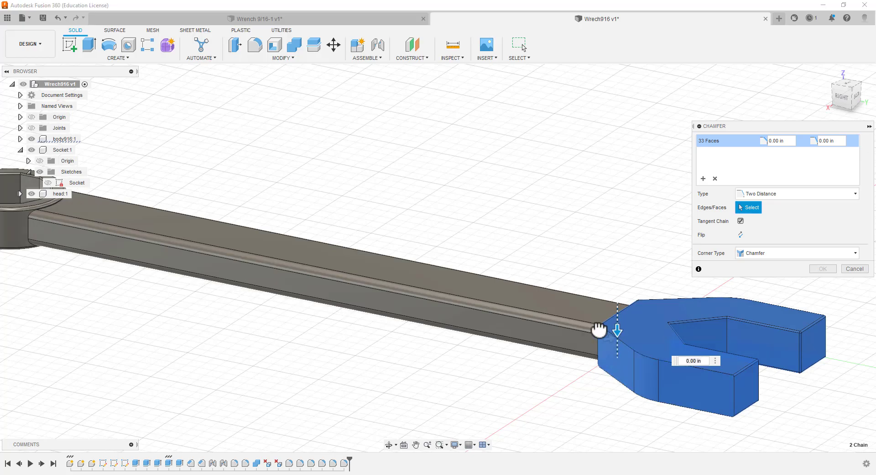
pyautogui.press('Escape')
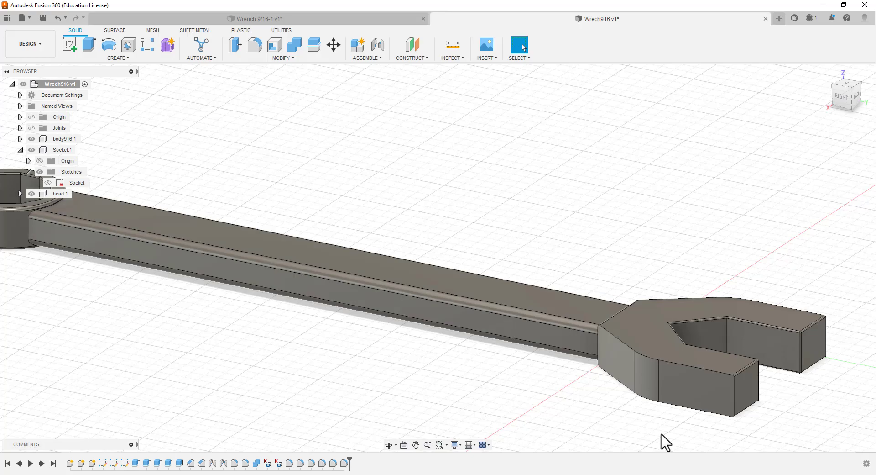
pyautogui.keyDown('shift'); pyautogui.moveTo(658, 428); pyautogui.dragTo(635, 348, button='middle'); pyautogui.keyUp('shift')
pyautogui.scroll(4, 592, 396)
pyautogui.scroll(-10, 596, 404)
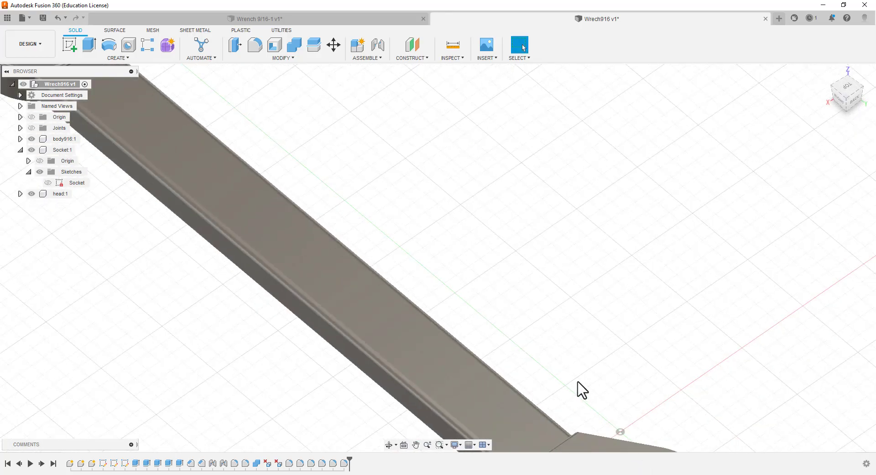
pyautogui.scroll(10, 618, 447)
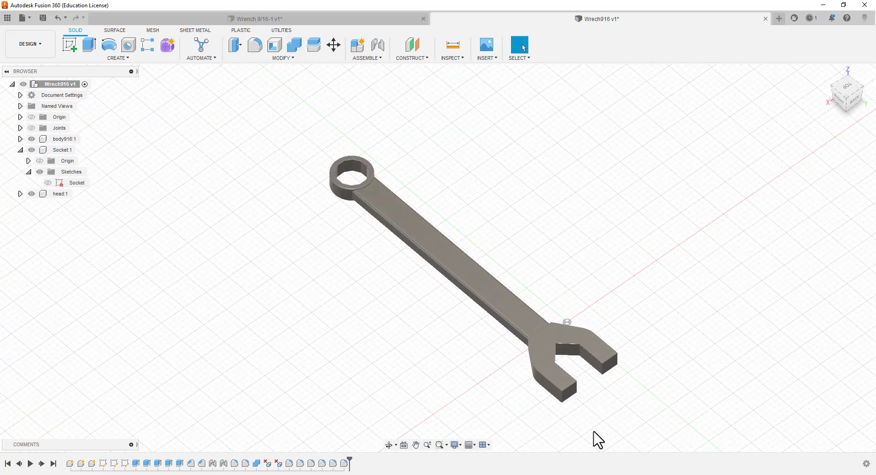
pyautogui.scroll(2, 565, 410)
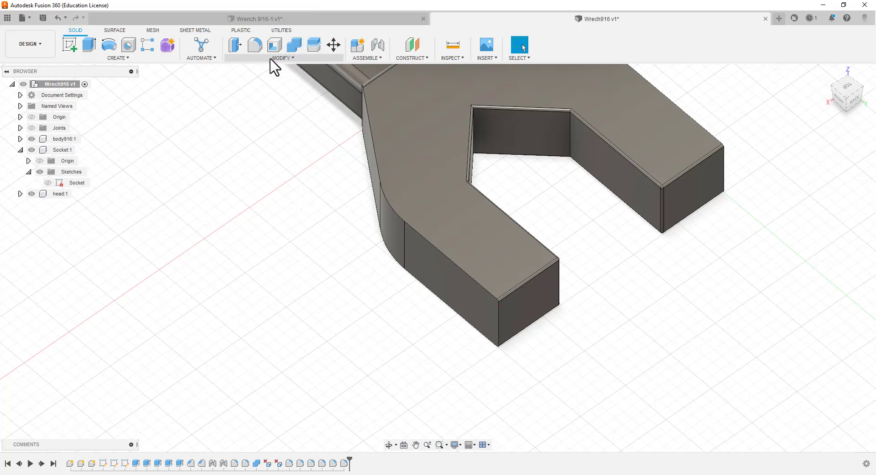
pyautogui.click(255, 46)
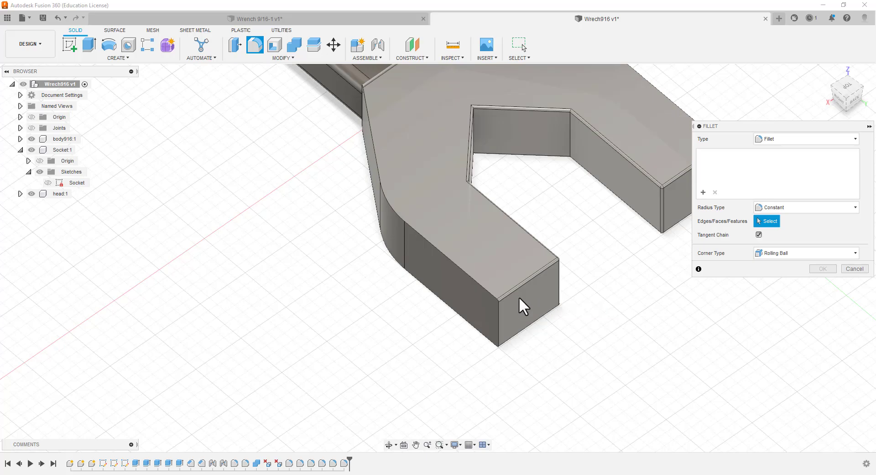
pyautogui.click(522, 297)
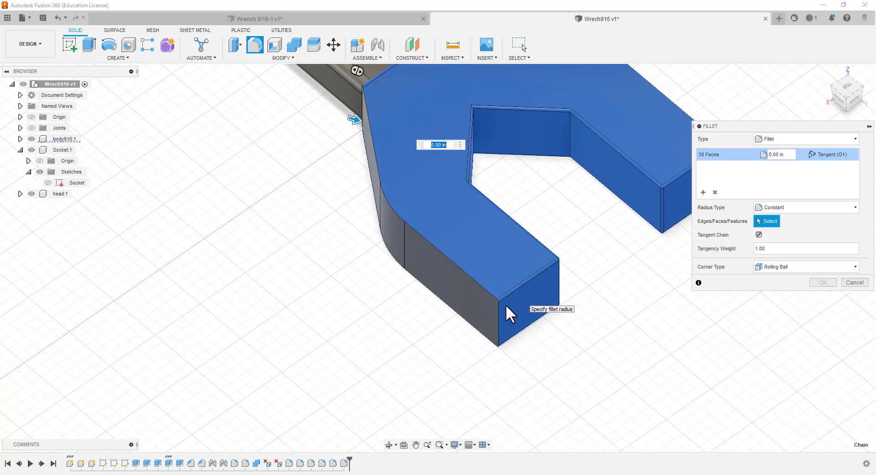
pyautogui.click(463, 287)
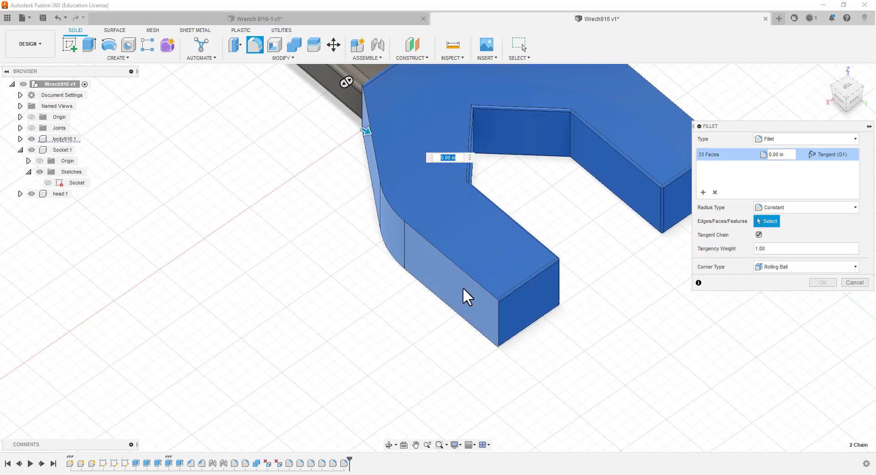
pyautogui.click(365, 132)
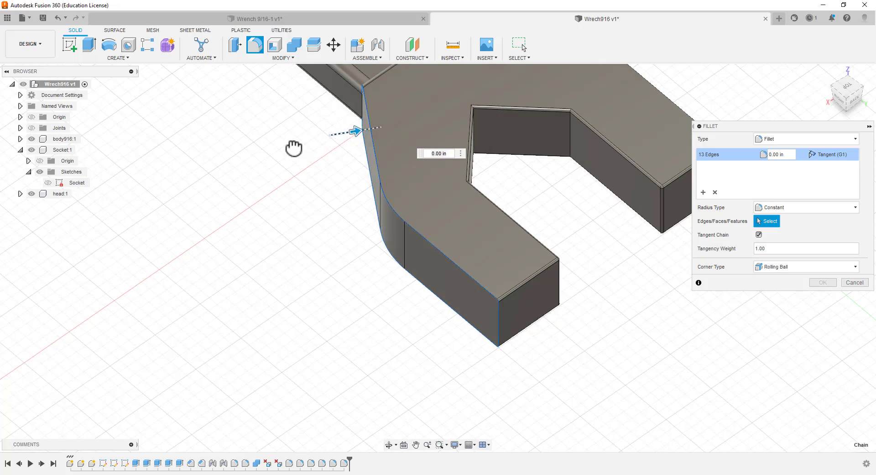
pyautogui.click(540, 297)
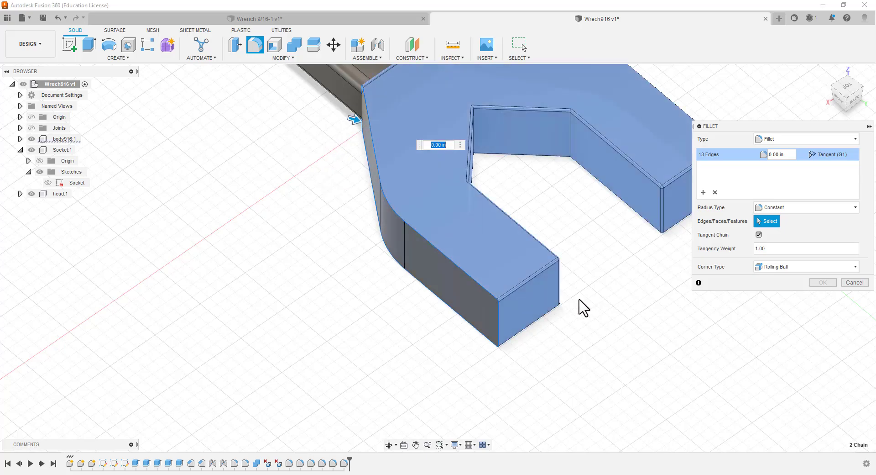
pyautogui.press('Escape')
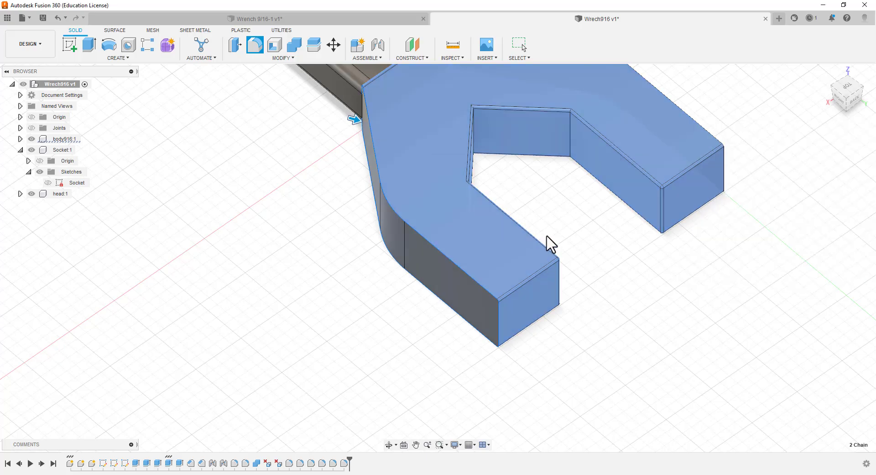
# Try a constant-radius fillet with rolling-ball corners on the head's tangent face chain and its outer edge chain
pyautogui.moveTo(554, 238); pyautogui.dragTo(564, 178, button='middle')
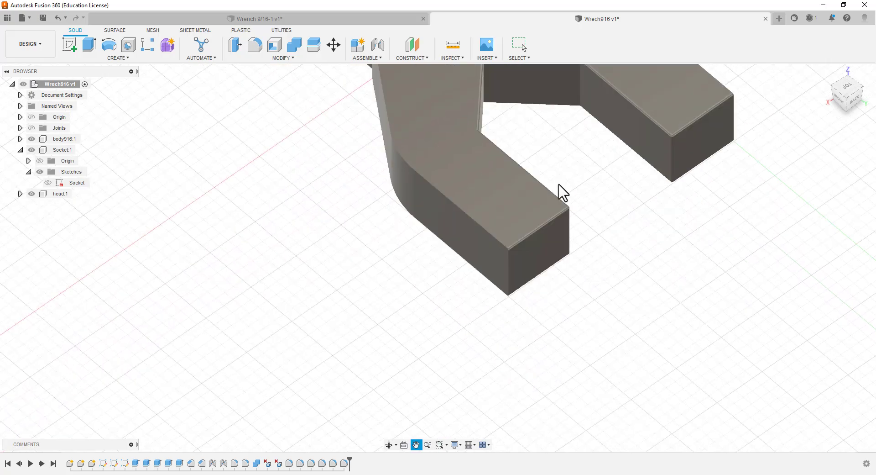
pyautogui.keyDown('shift'); pyautogui.moveTo(552, 348); pyautogui.dragTo(556, 378, button='middle'); pyautogui.keyUp('shift')
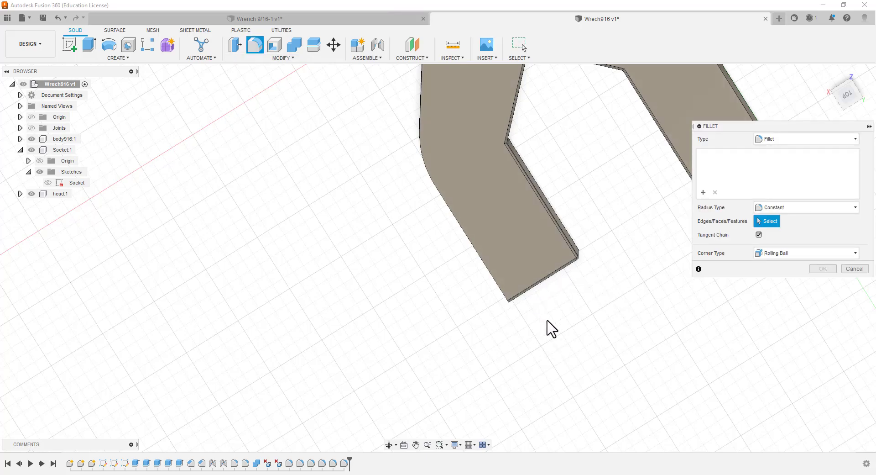
pyautogui.scroll(5, 543, 297)
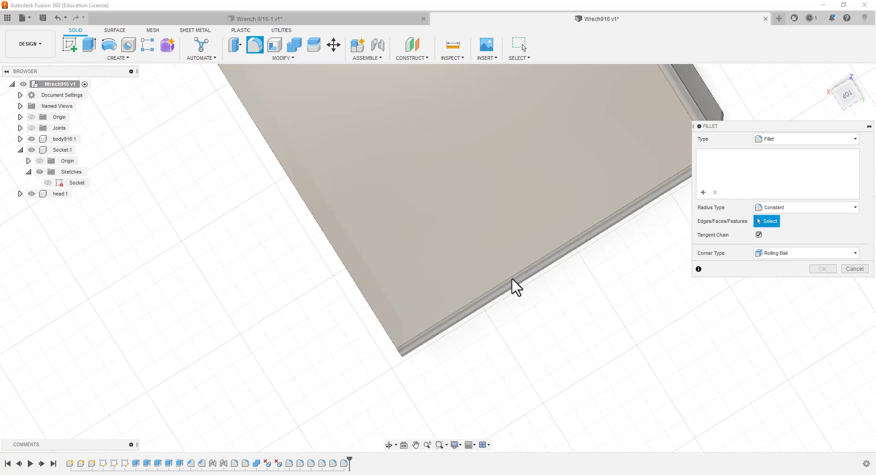
pyautogui.click(512, 278)
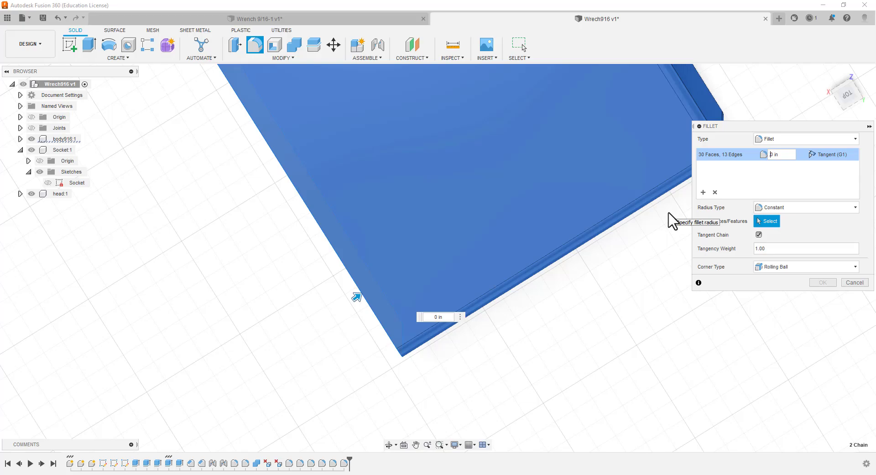
pyautogui.press('BackSpace')
pyautogui.press('BackSpace')
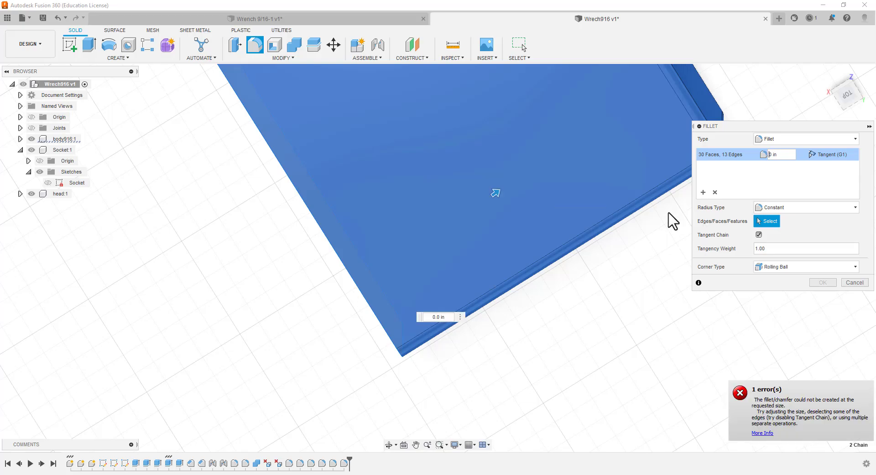
pyautogui.click(854, 283)
# Try a 0.02 in constant-radius fillet with setback corners on the tangent face chains around the head's jaw
pyautogui.scroll(2, 452, 273)
pyautogui.scroll(-5, 456, 265)
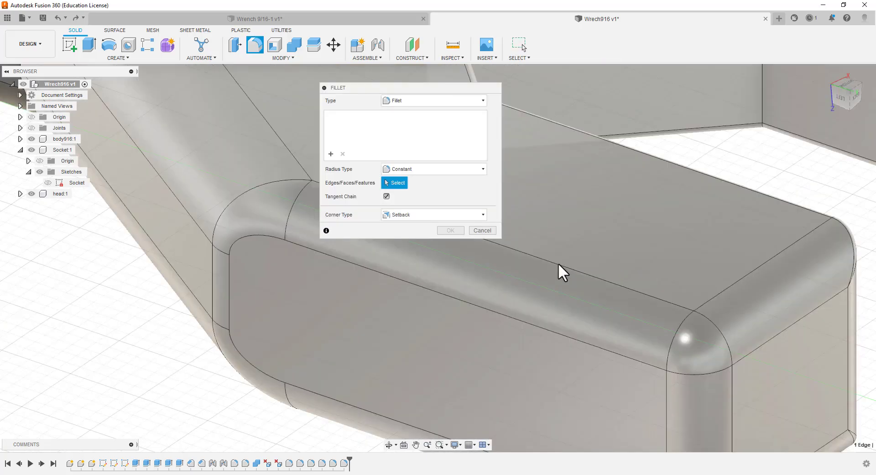
pyautogui.click(558, 262)
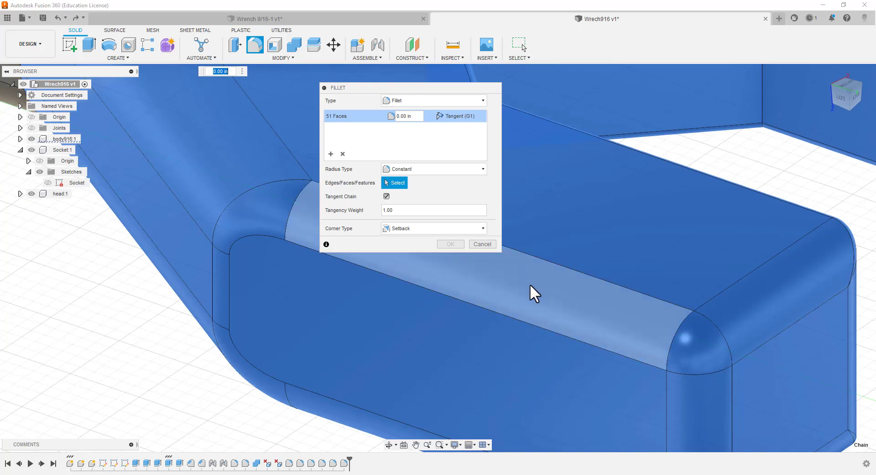
pyautogui.click(530, 282)
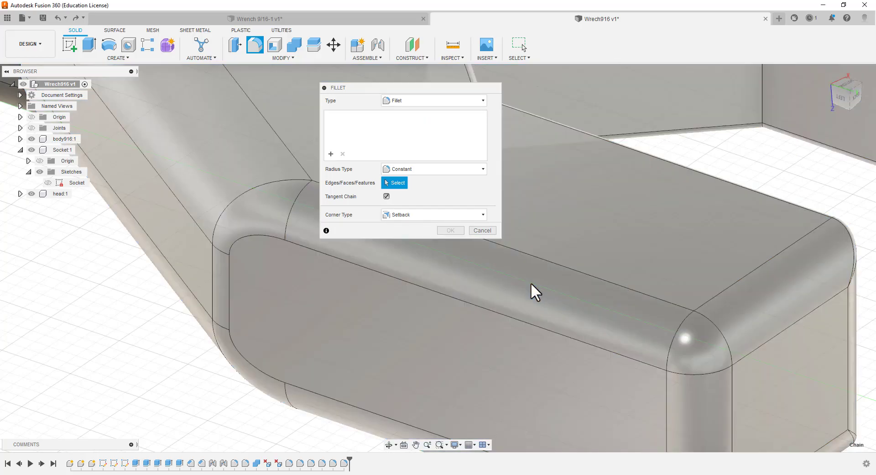
pyautogui.click(530, 283)
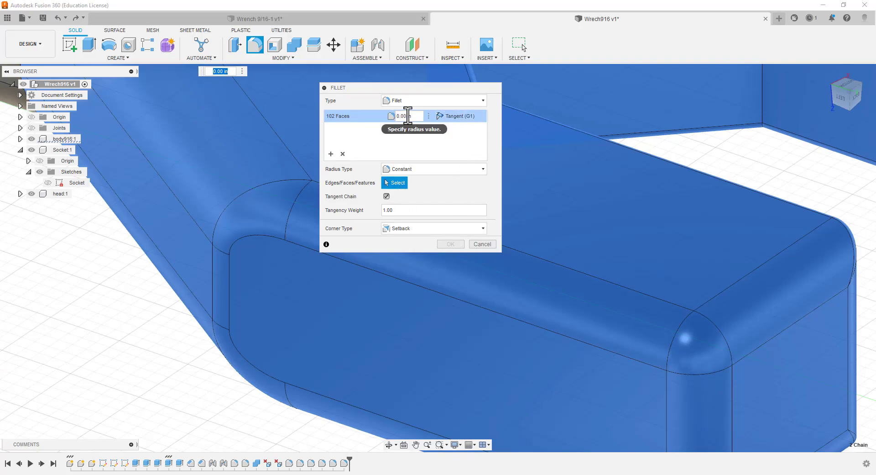
pyautogui.write('0.02')
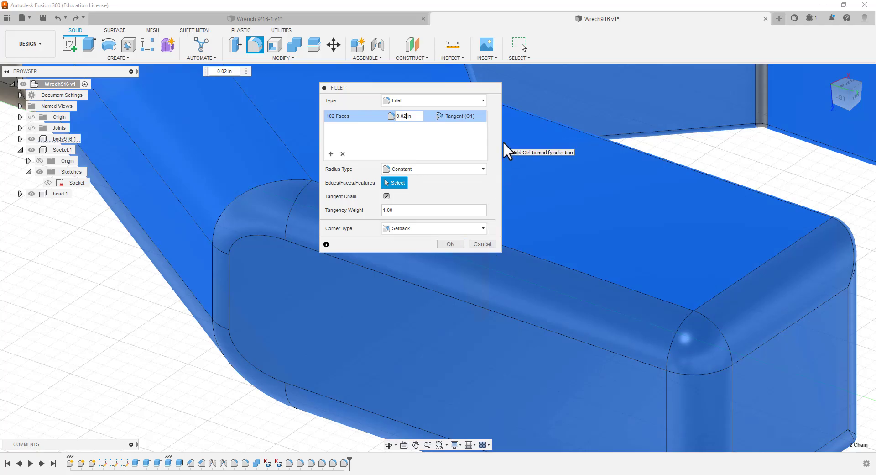
pyautogui.scroll(1, 504, 145)
pyautogui.click(489, 242)
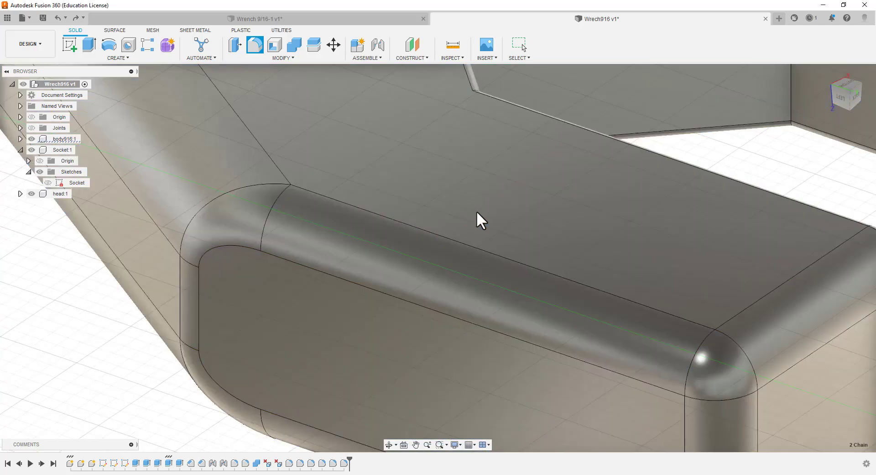
# Examine the whole wrench and its open-end head from the bottom view
pyautogui.scroll(4, 478, 207)
pyautogui.scroll(-10, 470, 192)
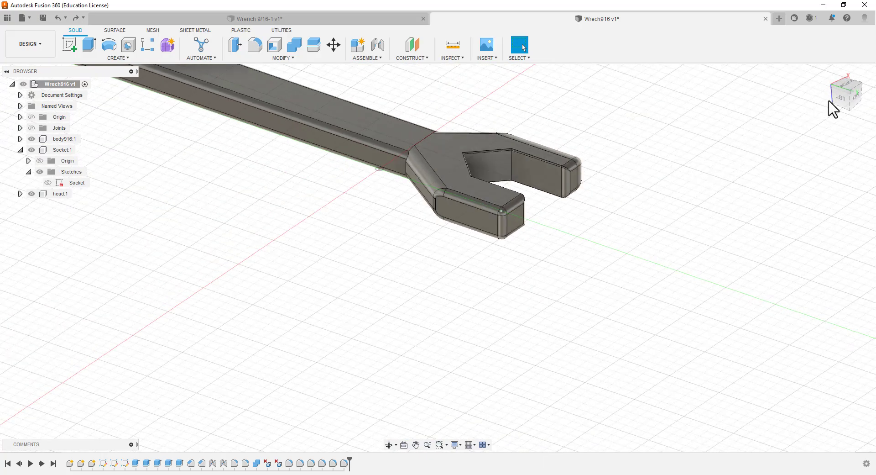
pyautogui.click(852, 89)
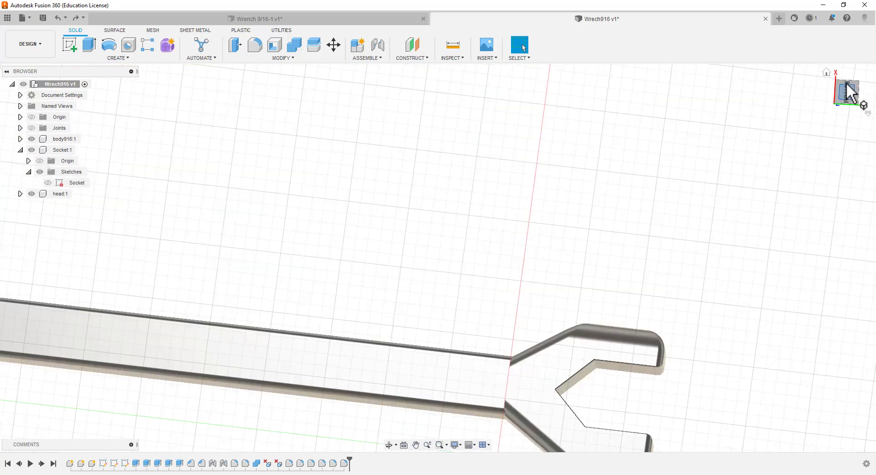
pyautogui.scroll(-4, 678, 225)
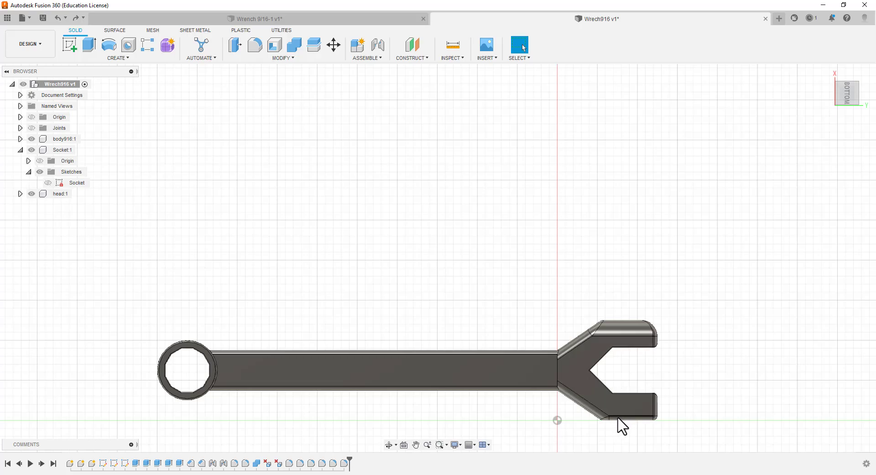
pyautogui.scroll(5, 589, 322)
pyautogui.scroll(-5, 557, 324)
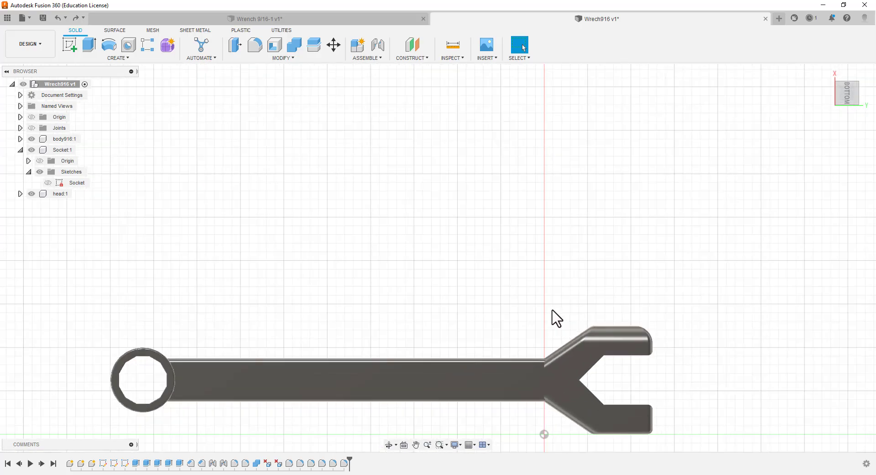
pyautogui.scroll(-5, 554, 317)
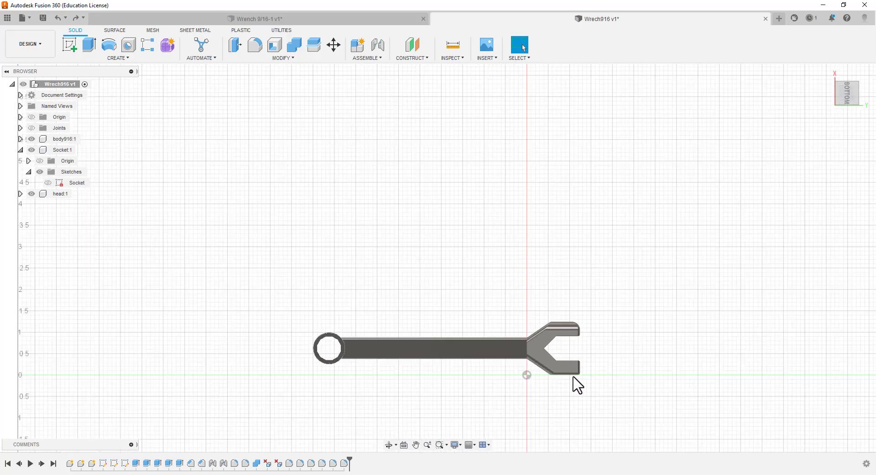
pyautogui.scroll(3, 579, 379)
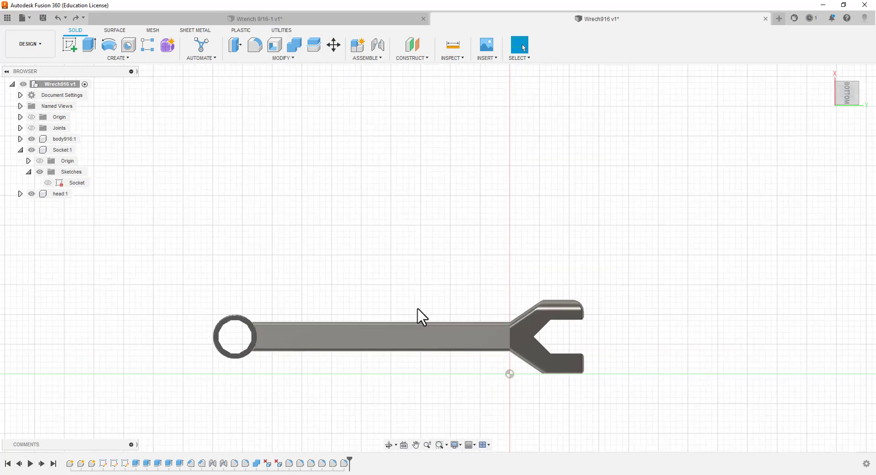
# Switch to the Wrench 9/16-1 design, leave its head sketch by activating the top-level component, and inspect the body component's contents
pyautogui.click(259, 19)
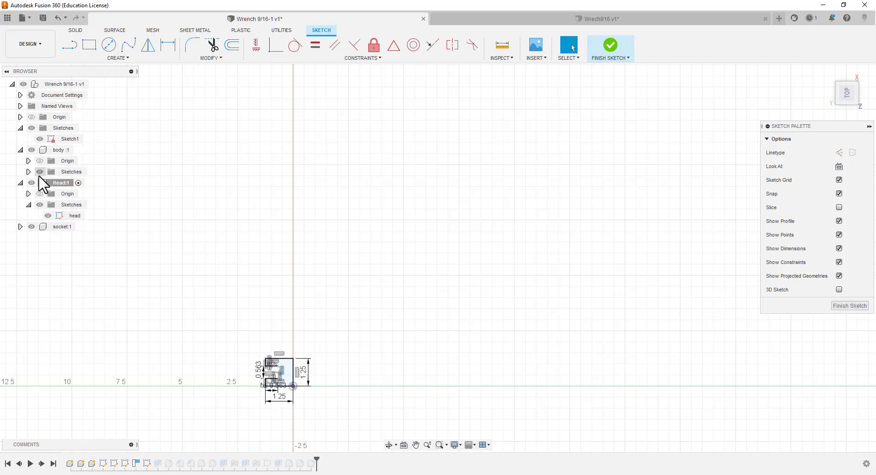
pyautogui.scroll(8, 169, 383)
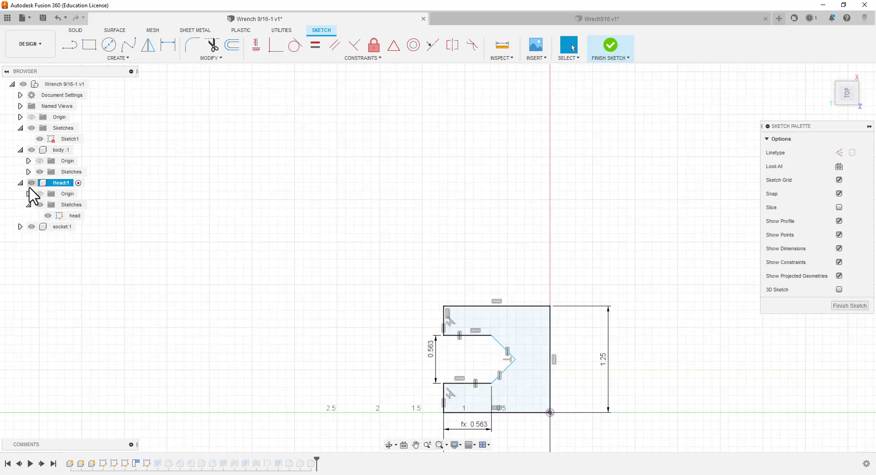
pyautogui.click(78, 183)
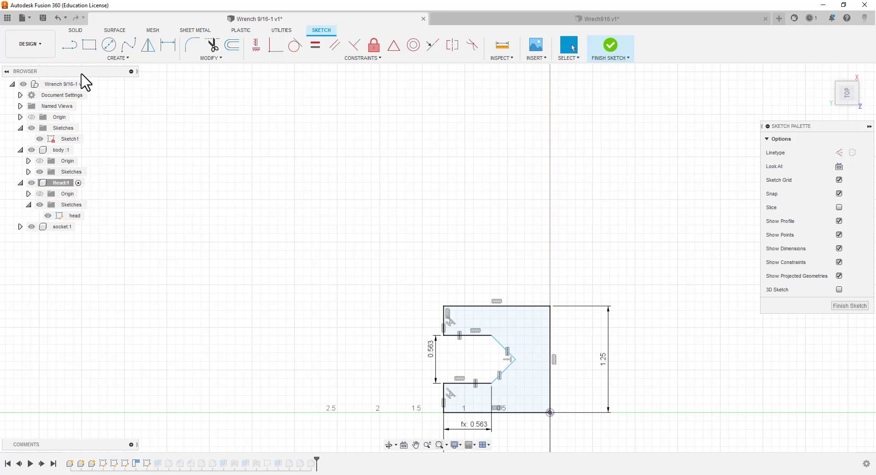
pyautogui.click(94, 84)
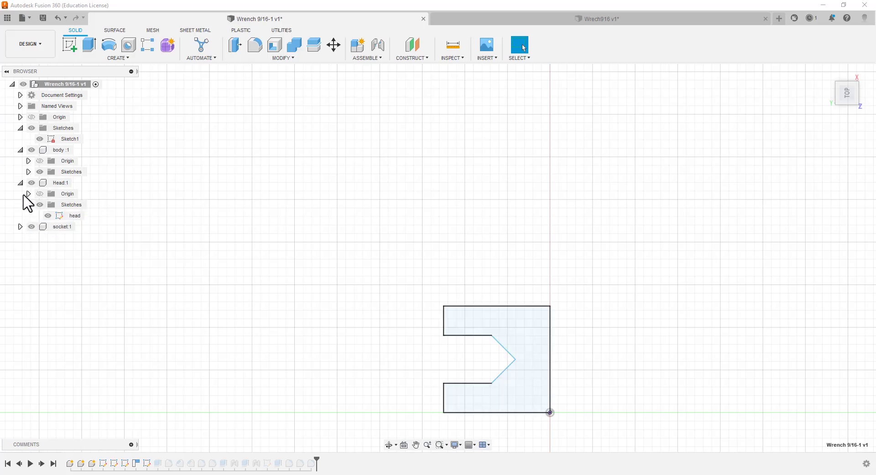
pyautogui.click(21, 150)
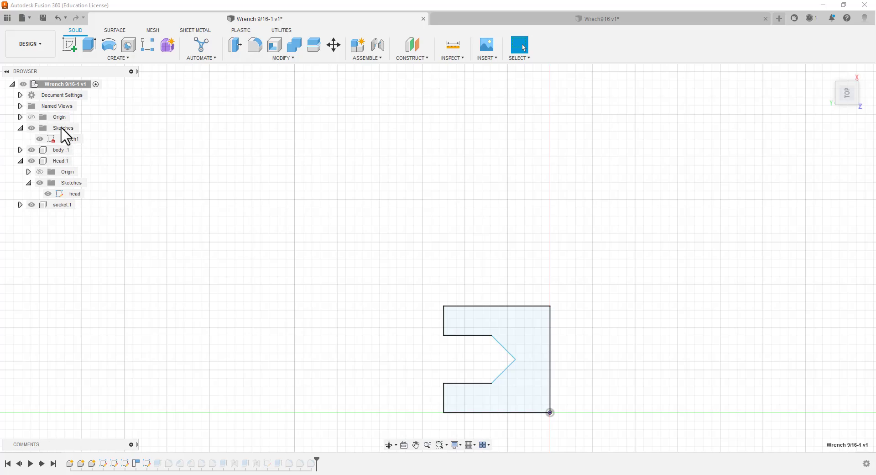
pyautogui.click(41, 138)
pyautogui.click(20, 150)
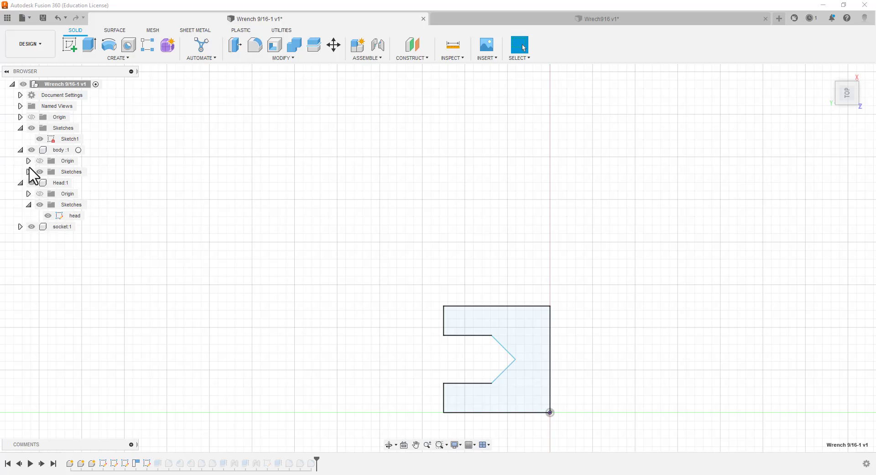
# Return to the Wrech916 design and inspect the wrench from its bottom and top sides
pyautogui.click(472, 22)
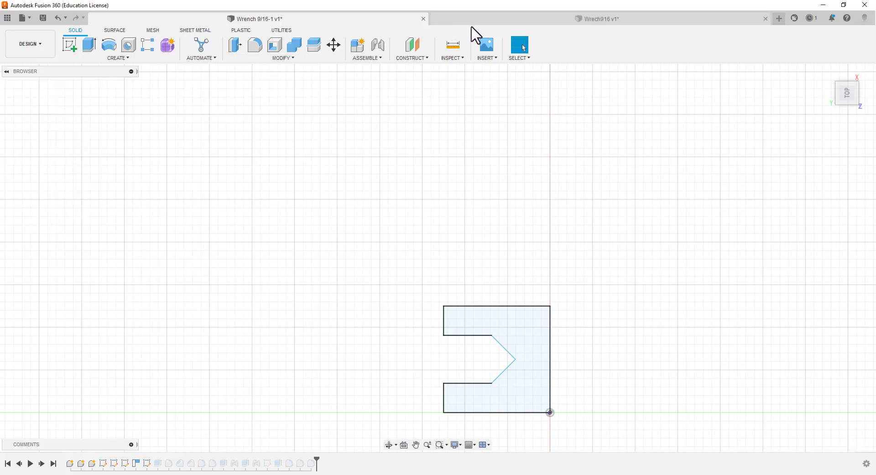
pyautogui.scroll(-4, 415, 380)
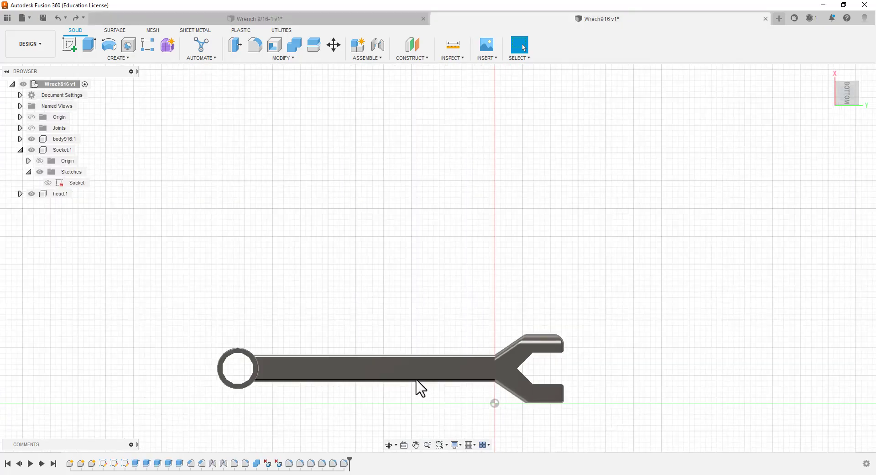
pyautogui.scroll(-2, 400, 403)
pyautogui.scroll(6, 365, 429)
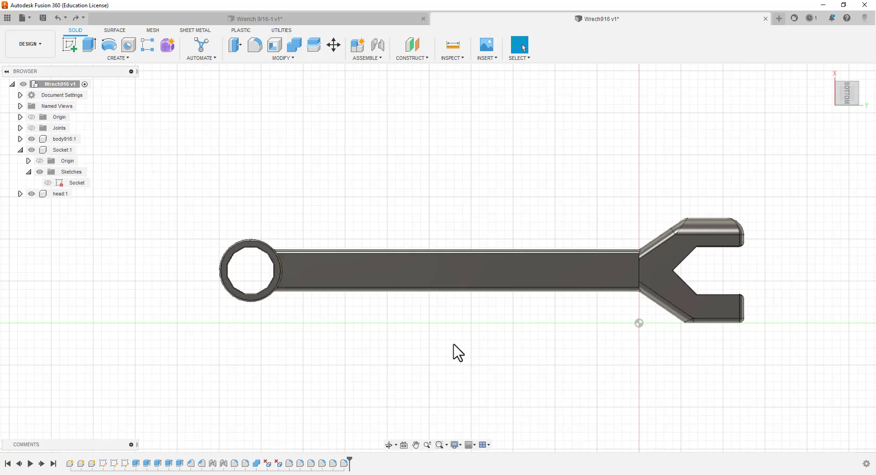
pyautogui.keyDown('shift'); pyautogui.moveTo(421, 336); pyautogui.dragTo(423, 186, button='middle'); pyautogui.keyUp('shift')
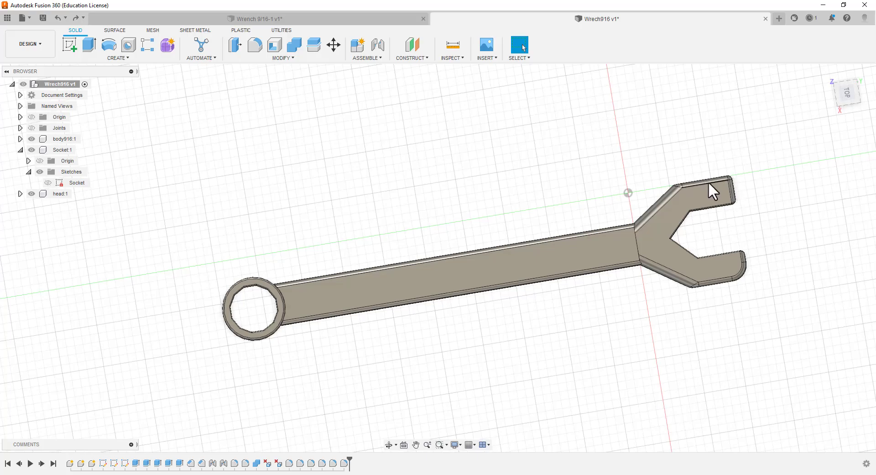
# Try a 0.25 in constant-radius fillet with rolling-ball corners on a three-edge tangent chain of the head
pyautogui.click(255, 44)
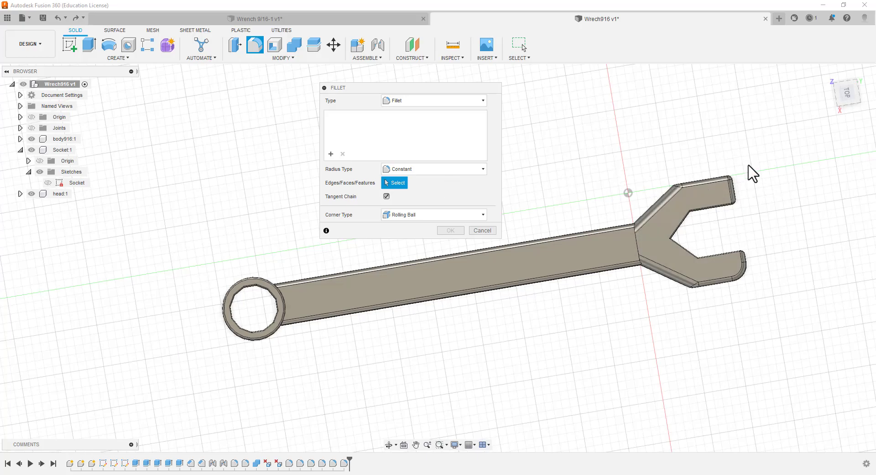
pyautogui.keyDown('shift'); pyautogui.moveTo(749, 166); pyautogui.dragTo(719, 238, button='middle'); pyautogui.keyUp('shift')
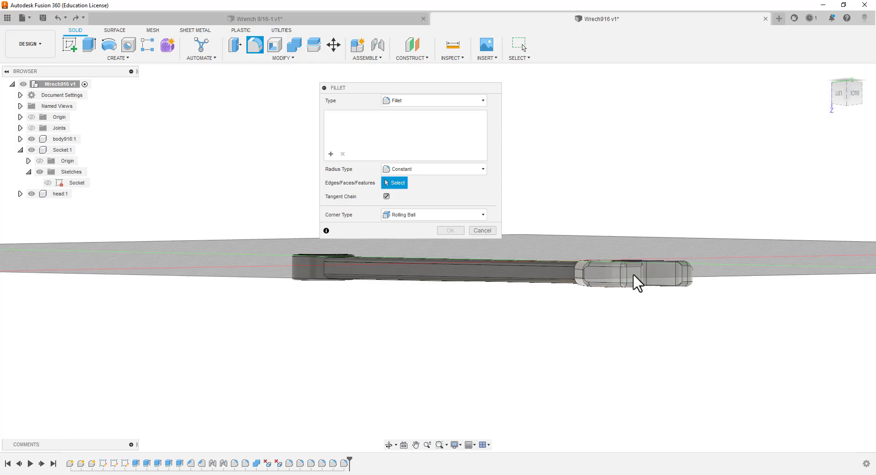
pyautogui.click(634, 273)
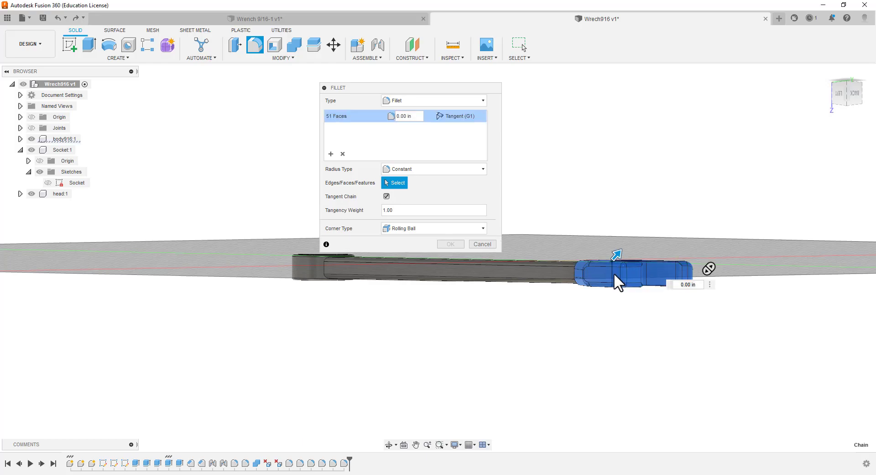
pyautogui.click(610, 273)
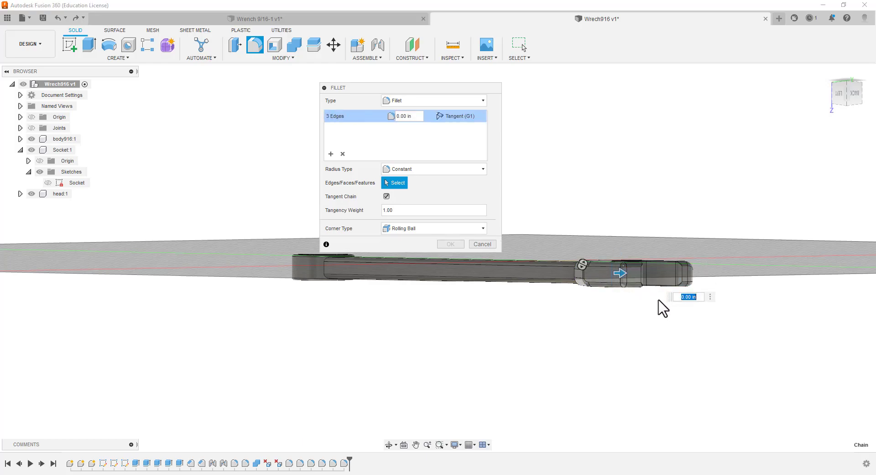
pyautogui.keyDown('shift'); pyautogui.moveTo(579, 346); pyautogui.dragTo(585, 276, button='middle'); pyautogui.keyUp('shift')
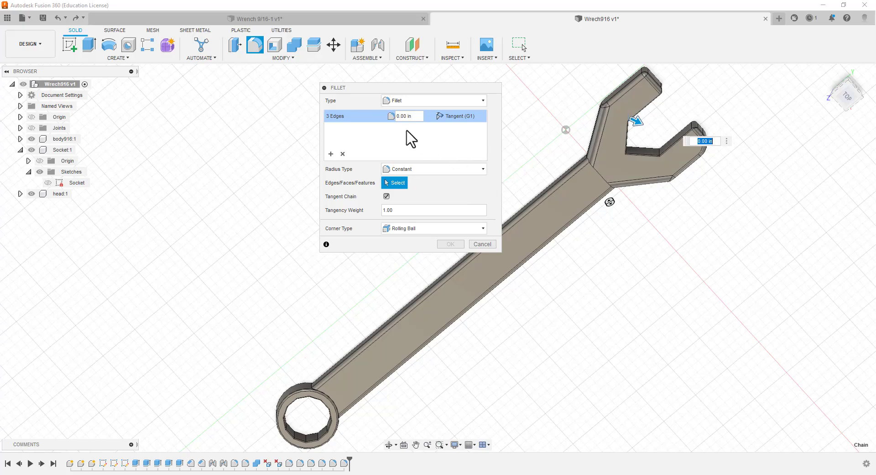
pyautogui.press('BackSpace')
pyautogui.write('25')
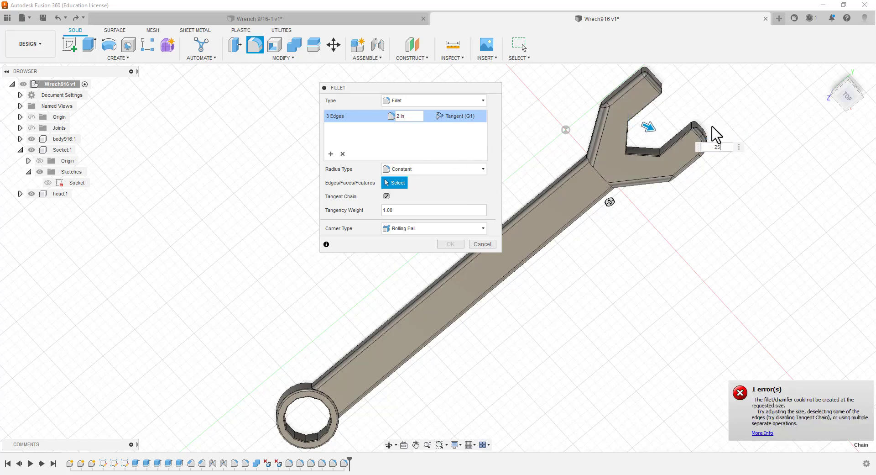
pyautogui.press('BackSpace')
pyautogui.press('BackSpace')
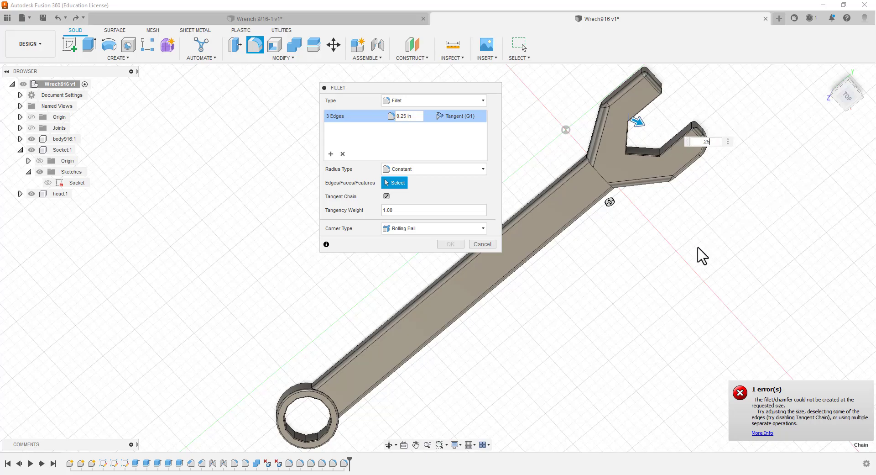
pyautogui.click(493, 243)
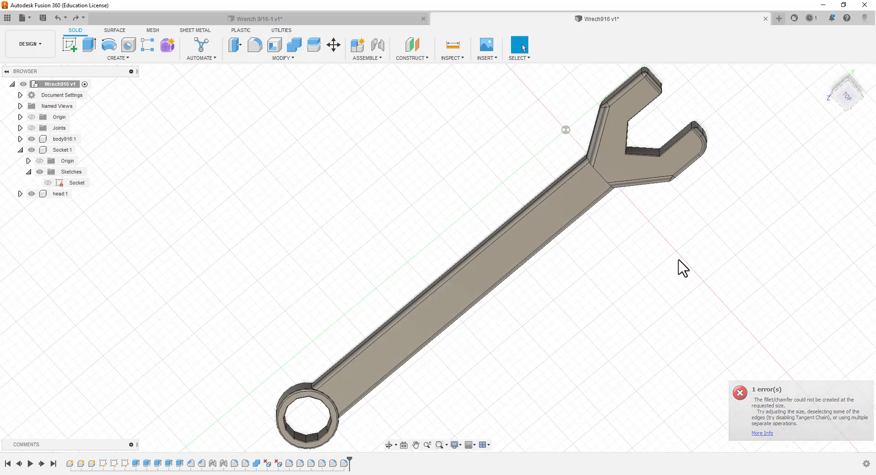
# Examine the wrench at an angle and from the top view, from the socket to the open-end head
pyautogui.scroll(-1, 679, 260)
pyautogui.moveTo(679, 260); pyautogui.dragTo(600, 295, button='middle')
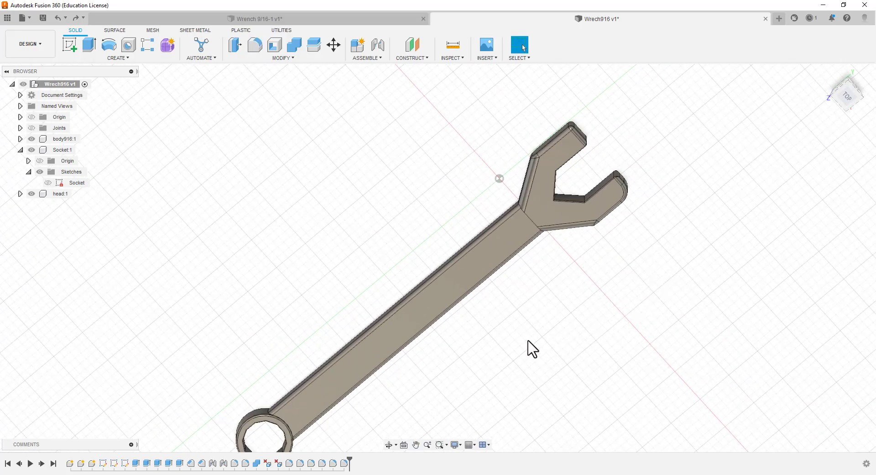
pyautogui.moveTo(234, 257); pyautogui.dragTo(227, 246, button='middle')
pyautogui.keyDown('shift'); pyautogui.moveTo(238, 310); pyautogui.dragTo(217, 266, button='middle'); pyautogui.keyUp('shift')
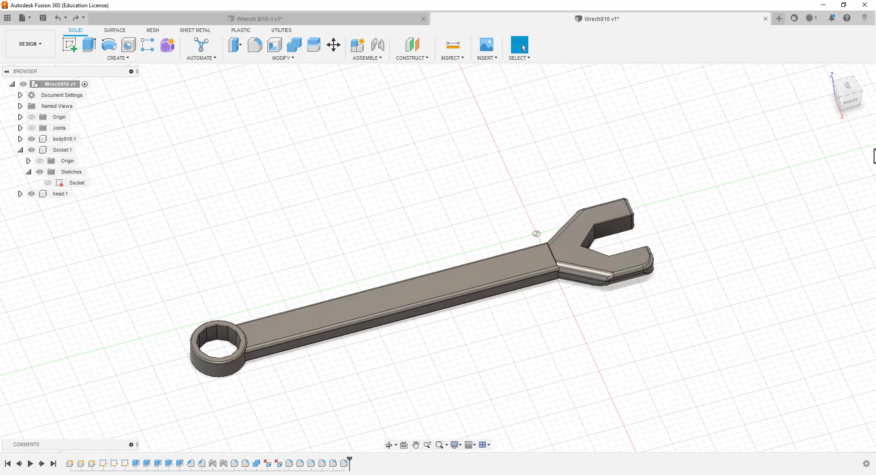
pyautogui.click(850, 89)
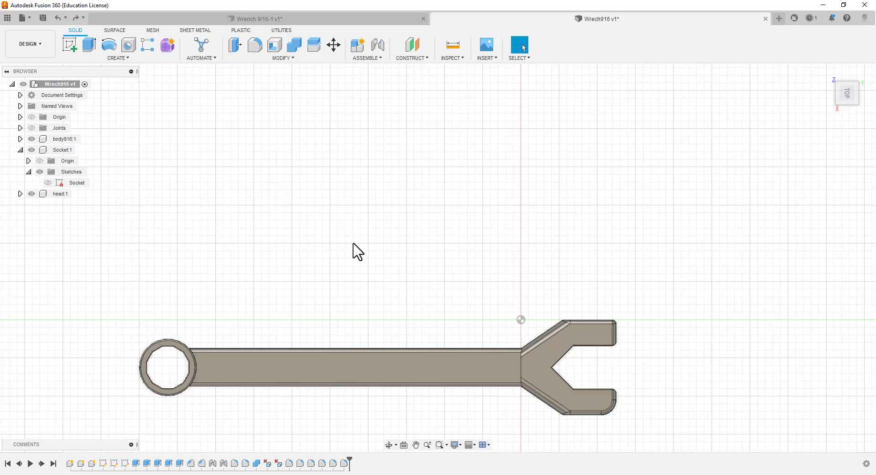
pyautogui.scroll(2, 335, 354)
pyautogui.scroll(-5, 354, 315)
pyautogui.scroll(4, 290, 429)
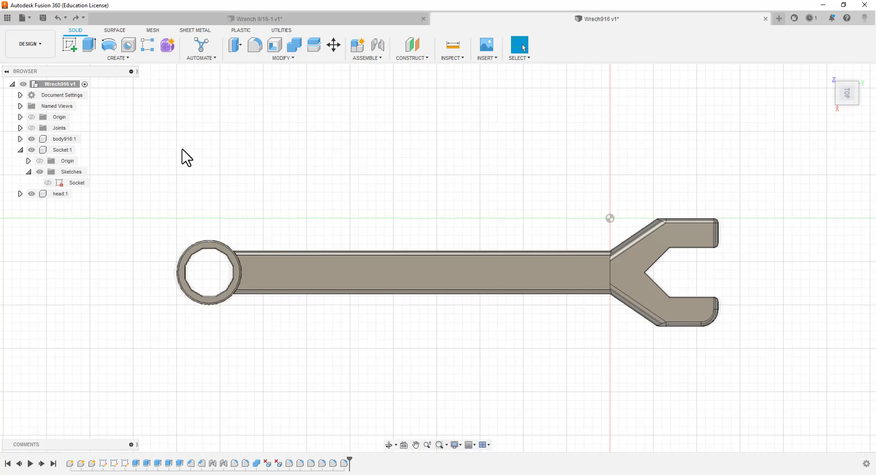
pyautogui.click(42, 47)
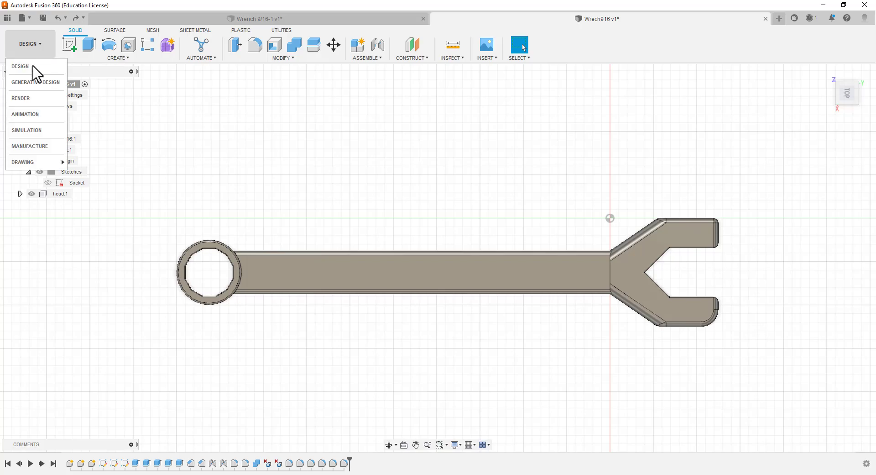
pyautogui.click(33, 98)
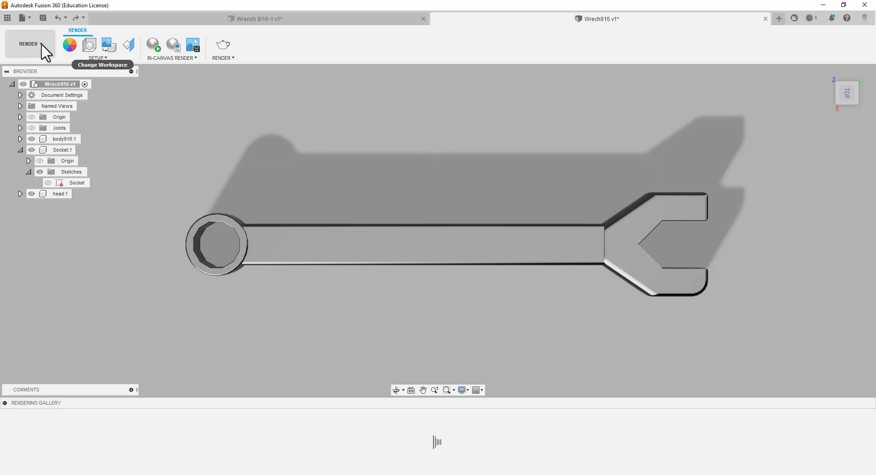
pyautogui.click(41, 45)
pyautogui.click(32, 66)
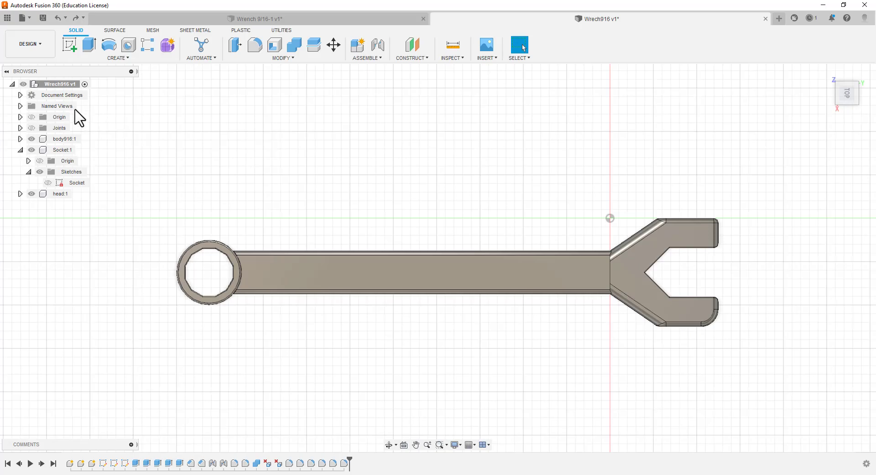
# Apply the Steel physical material from the library's Metal category to the wrench
pyautogui.rightClick(36, 86)
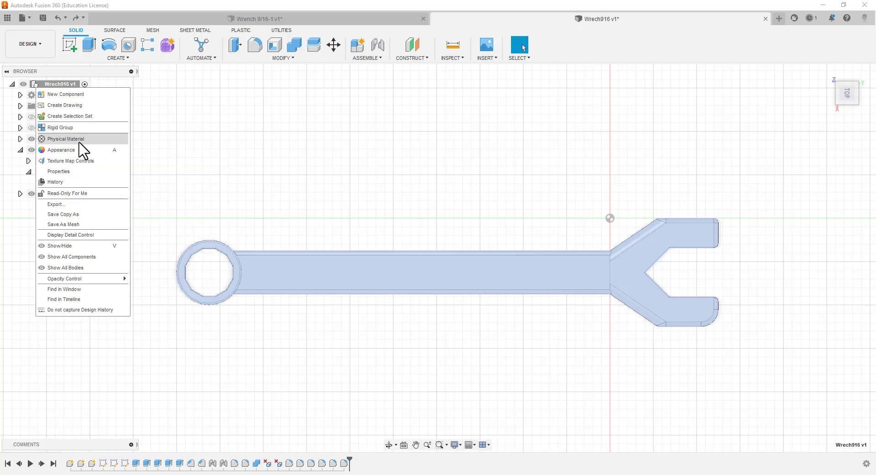
pyautogui.click(79, 142)
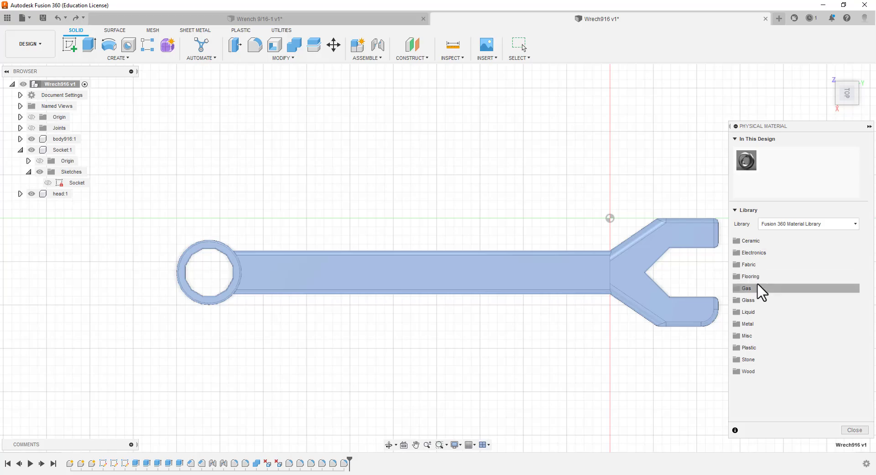
pyautogui.click(753, 323)
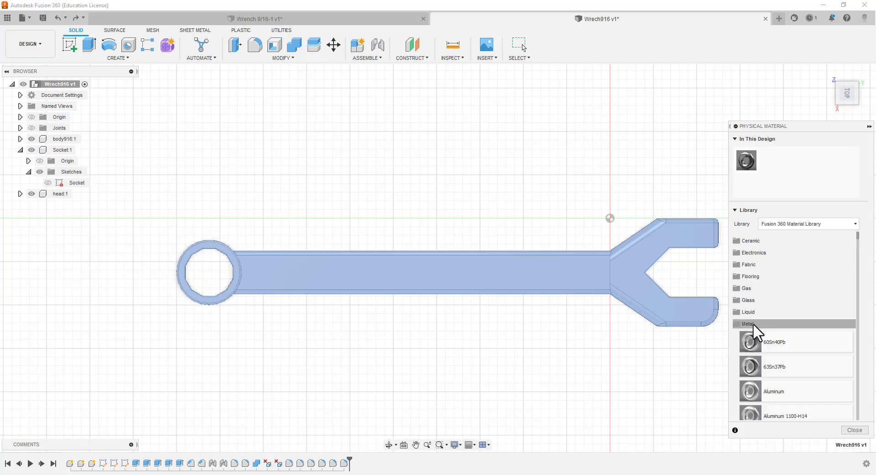
pyautogui.scroll(-2, 771, 322)
pyautogui.scroll(-10, 774, 312)
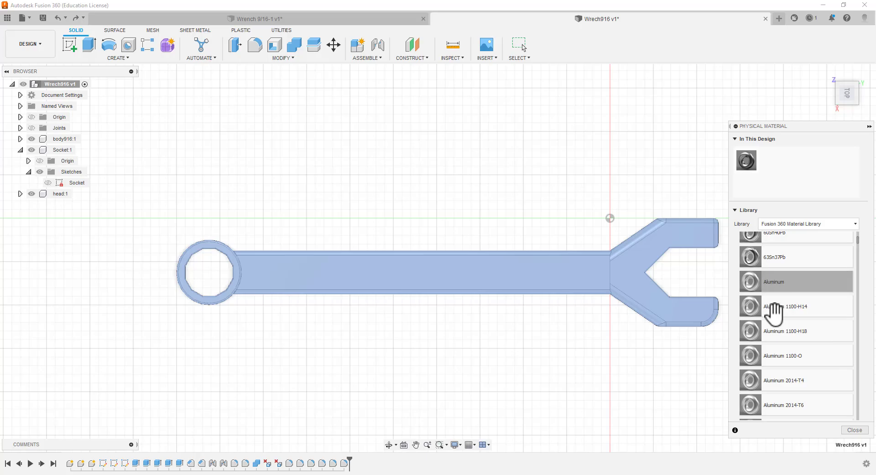
pyautogui.scroll(-10, 772, 315)
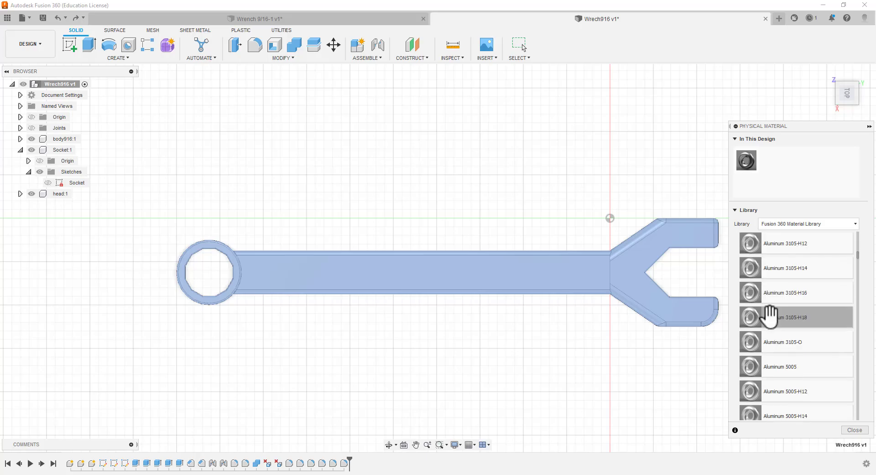
pyautogui.scroll(-10, 788, 356)
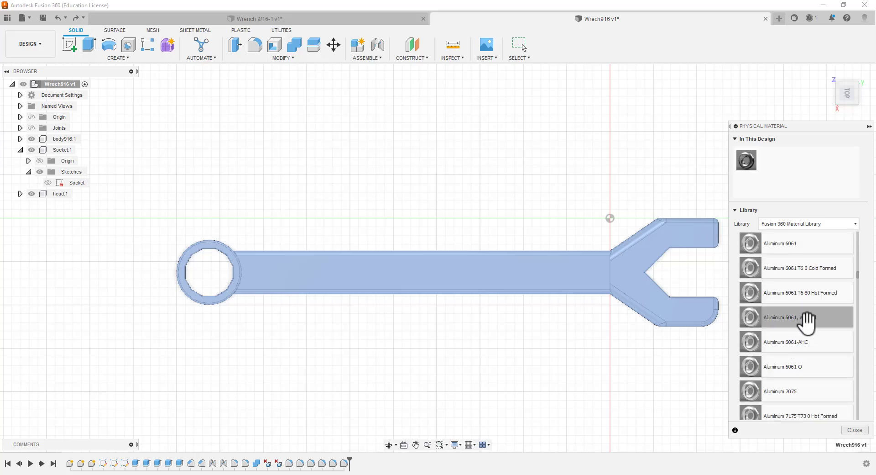
pyautogui.scroll(-10, 798, 329)
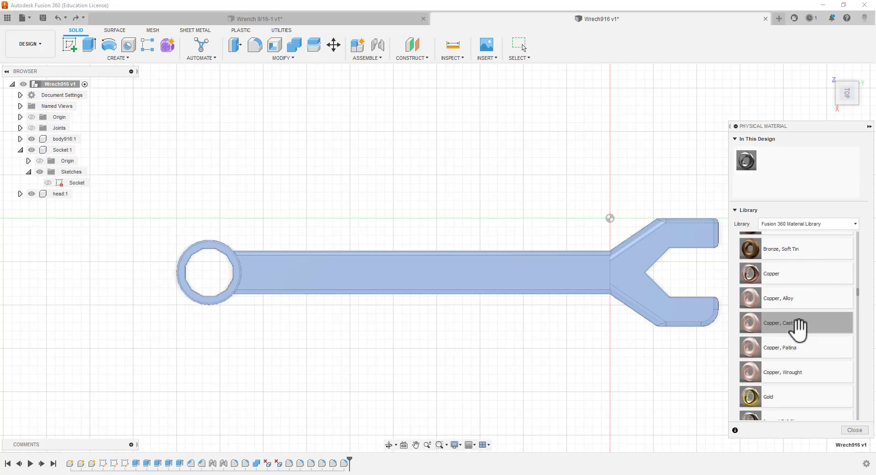
pyautogui.scroll(-4, 793, 332)
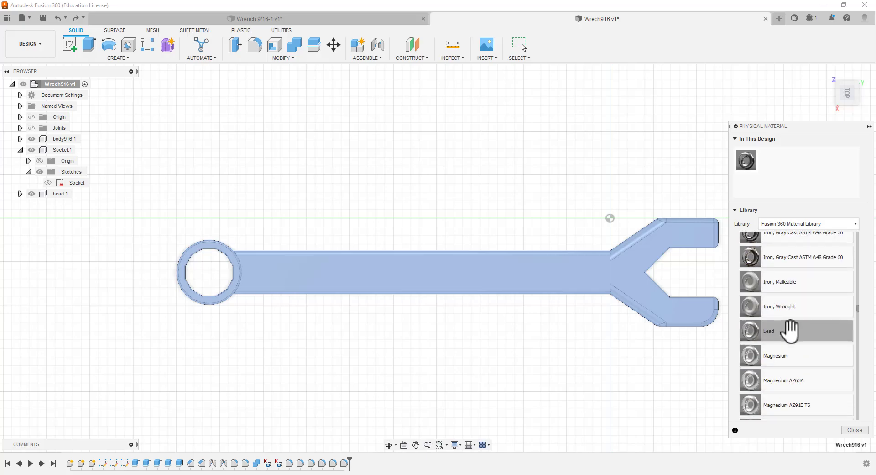
pyautogui.scroll(-2, 802, 328)
pyautogui.scroll(-3, 803, 326)
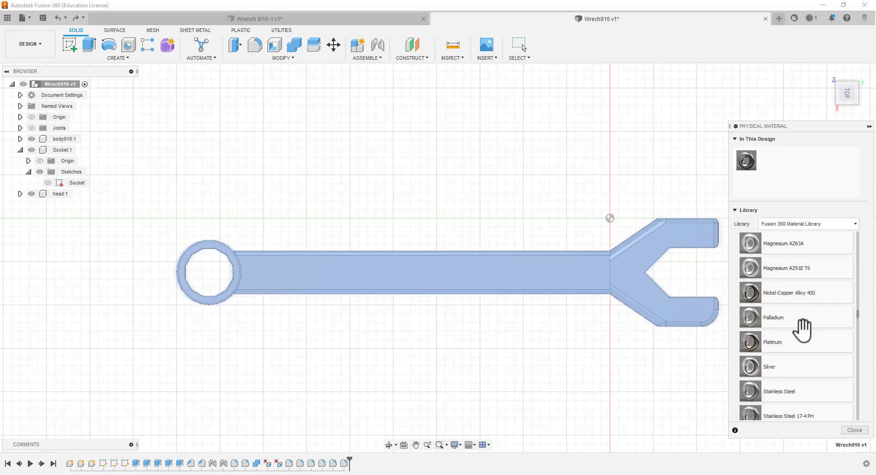
pyautogui.scroll(-2, 802, 330)
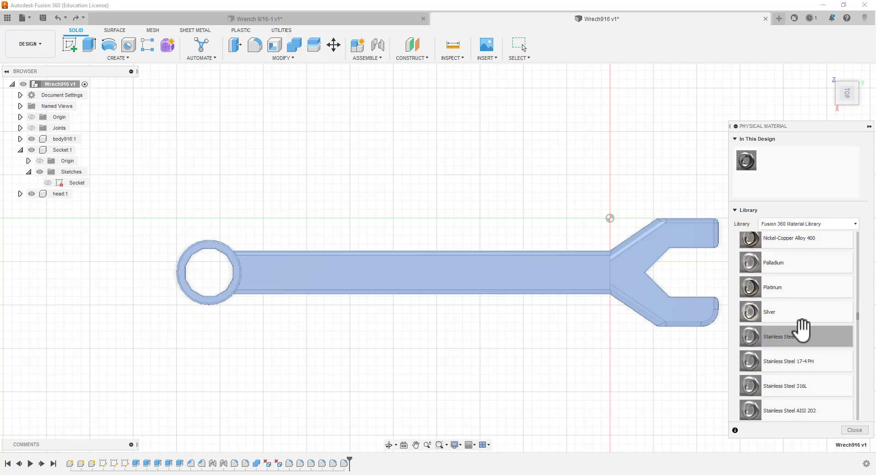
pyautogui.scroll(-6, 803, 329)
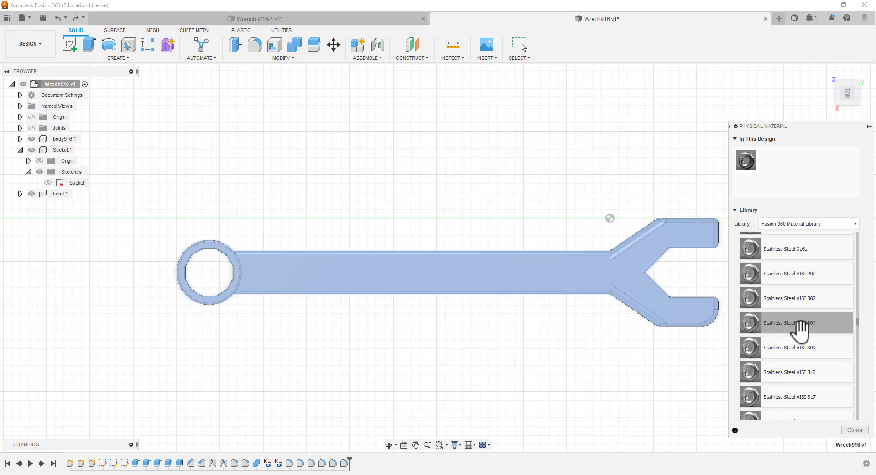
pyautogui.scroll(-8, 802, 330)
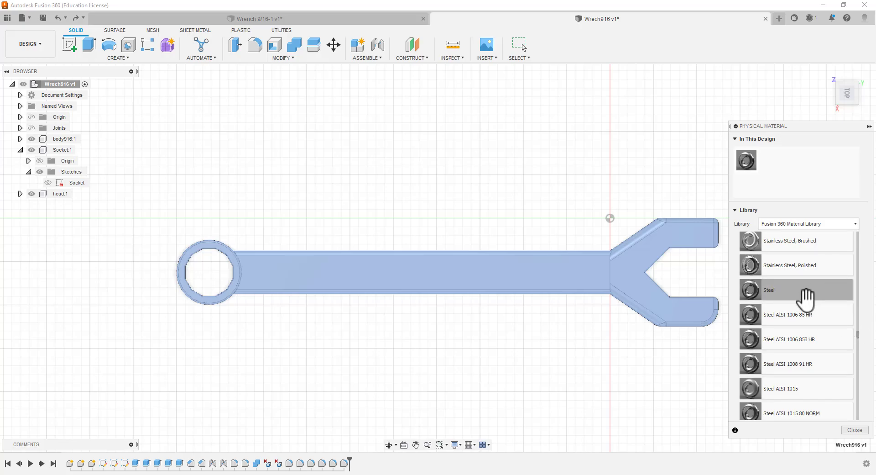
pyautogui.moveTo(806, 296); pyautogui.dragTo(627, 282)
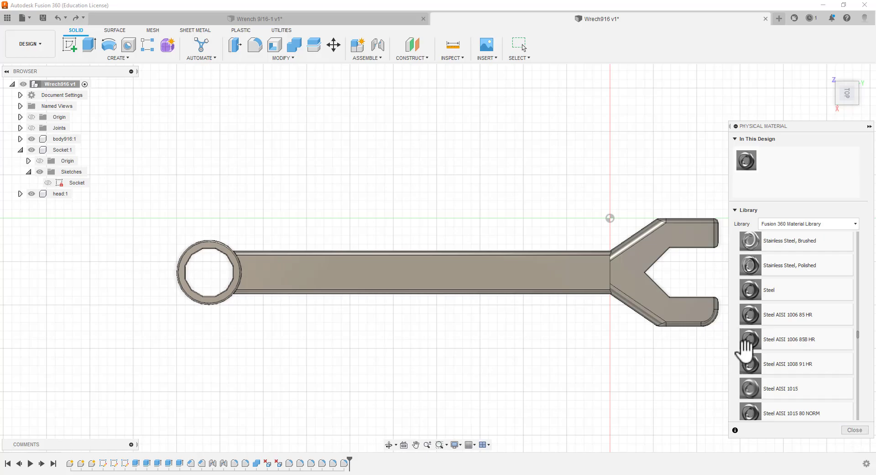
pyautogui.click(861, 431)
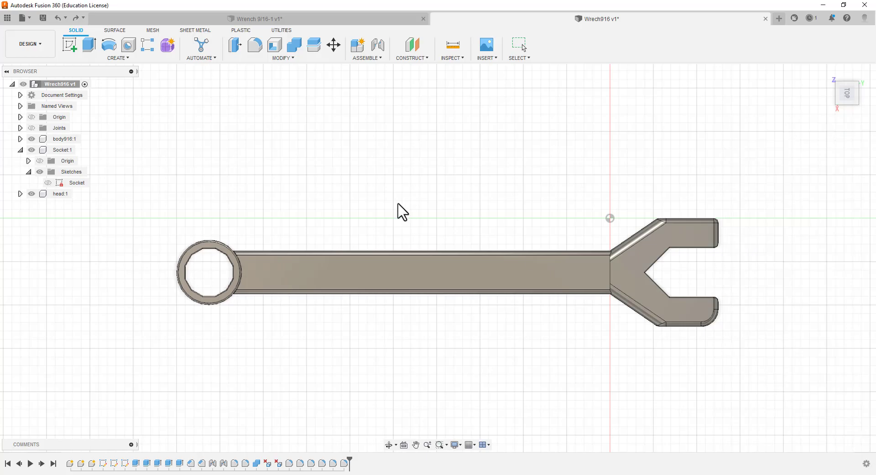
# Change the wrench's physical material to Silver from the library's Metal category
pyautogui.rightClick(66, 85)
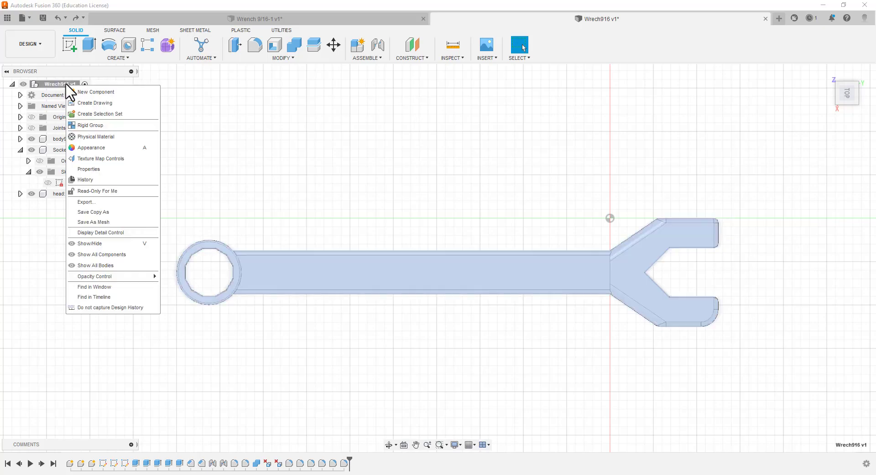
pyautogui.click(91, 145)
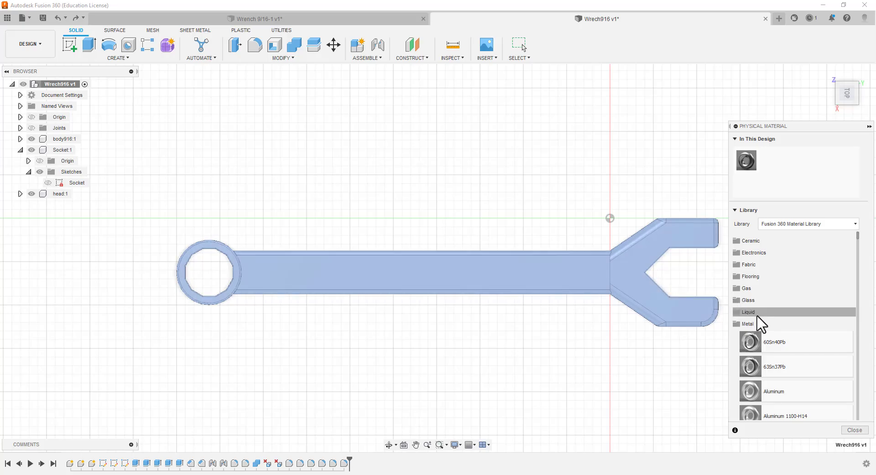
pyautogui.scroll(-8, 760, 325)
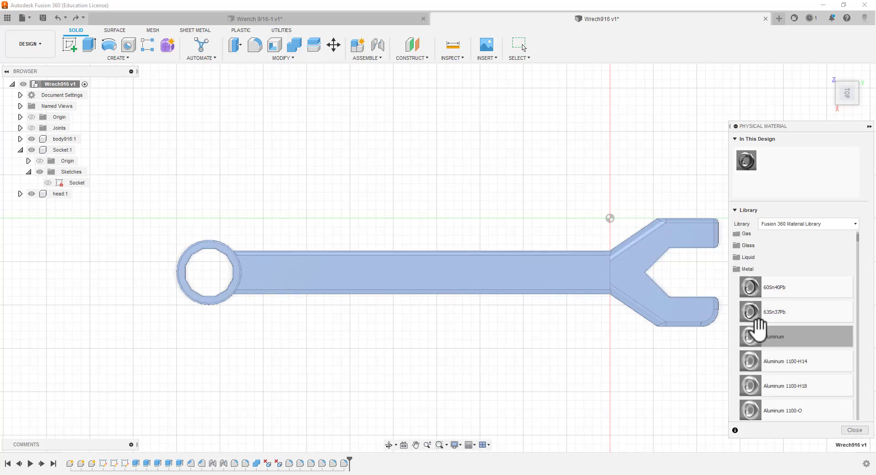
pyautogui.scroll(-10, 771, 343)
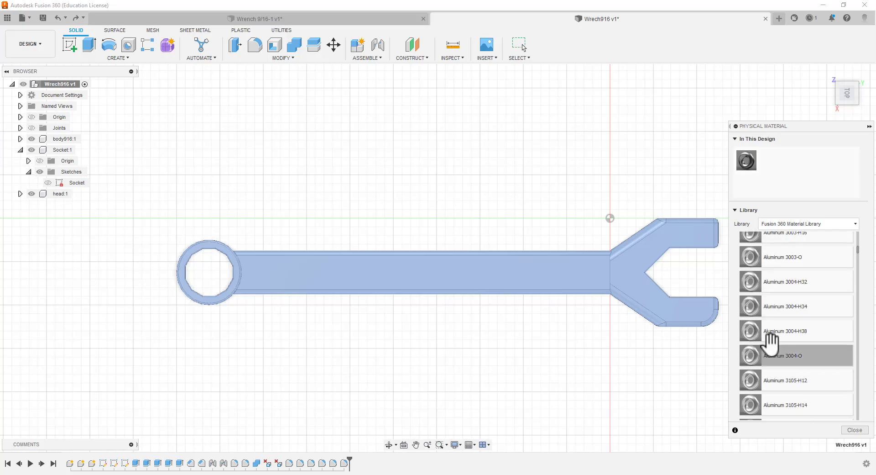
pyautogui.scroll(-15, 773, 350)
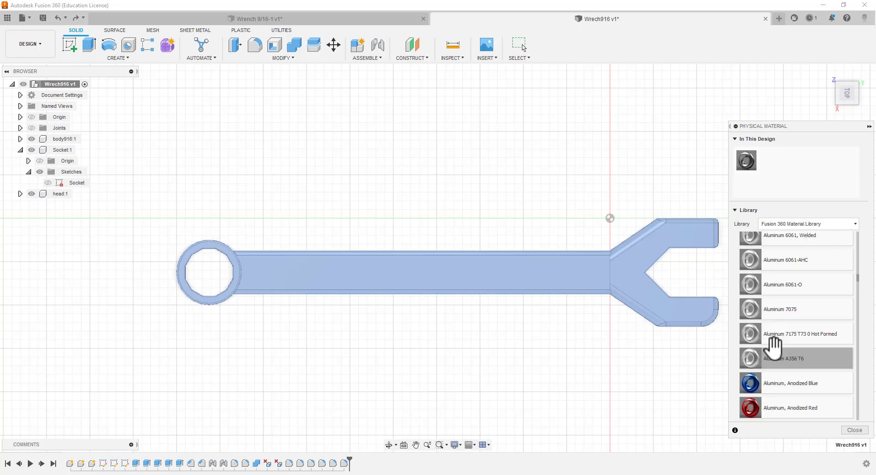
pyautogui.scroll(-6, 757, 356)
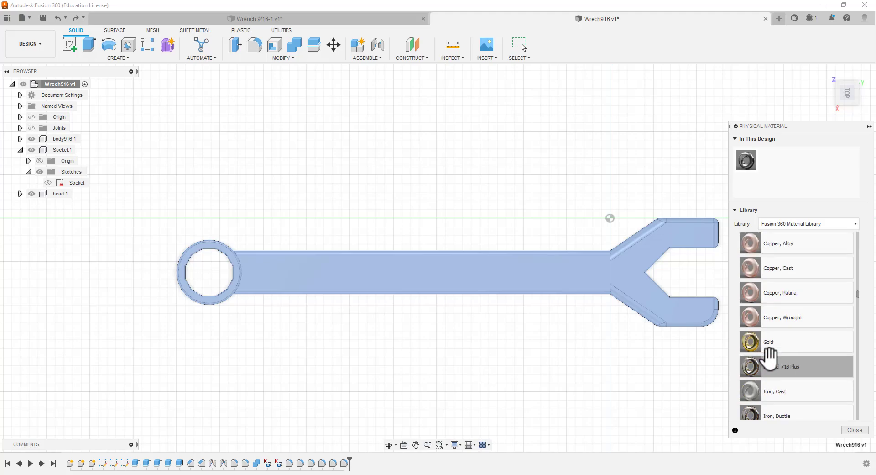
pyautogui.scroll(2, 770, 358)
pyautogui.scroll(7, 770, 358)
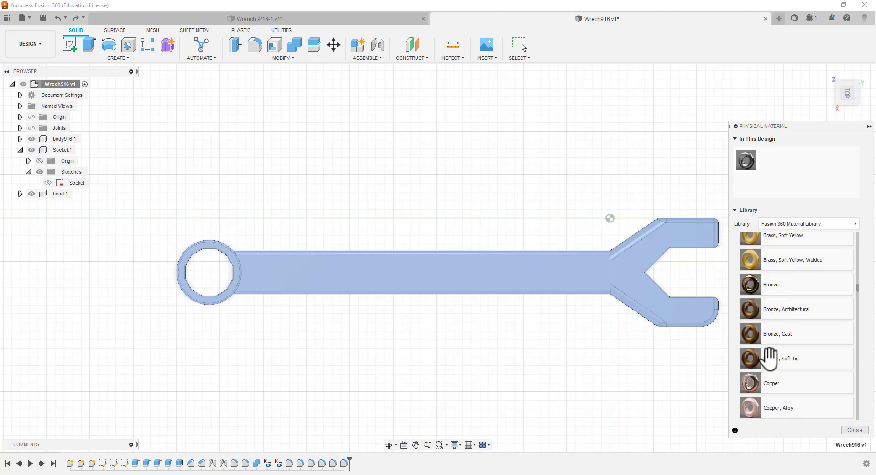
pyautogui.scroll(1, 770, 358)
pyautogui.scroll(-9, 770, 358)
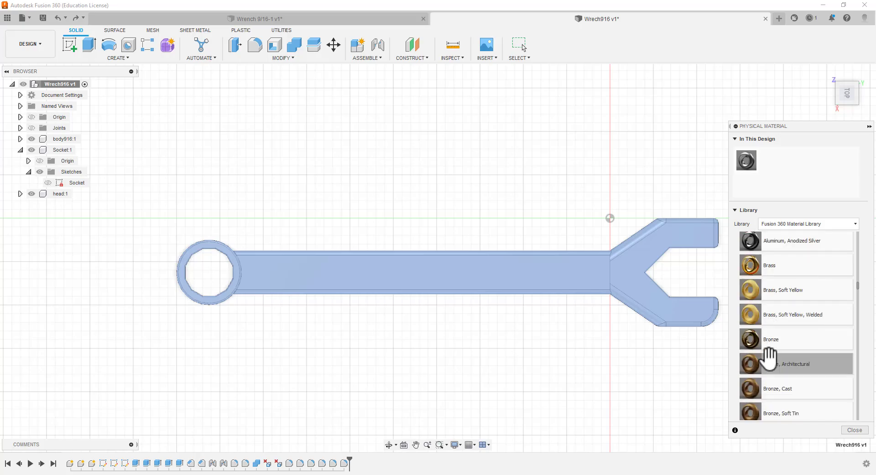
pyautogui.scroll(-10, 770, 359)
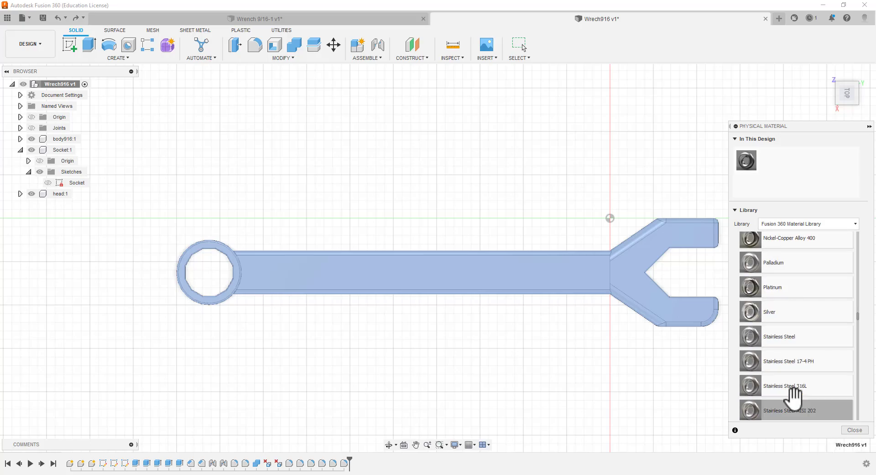
pyautogui.moveTo(750, 310); pyautogui.dragTo(628, 282)
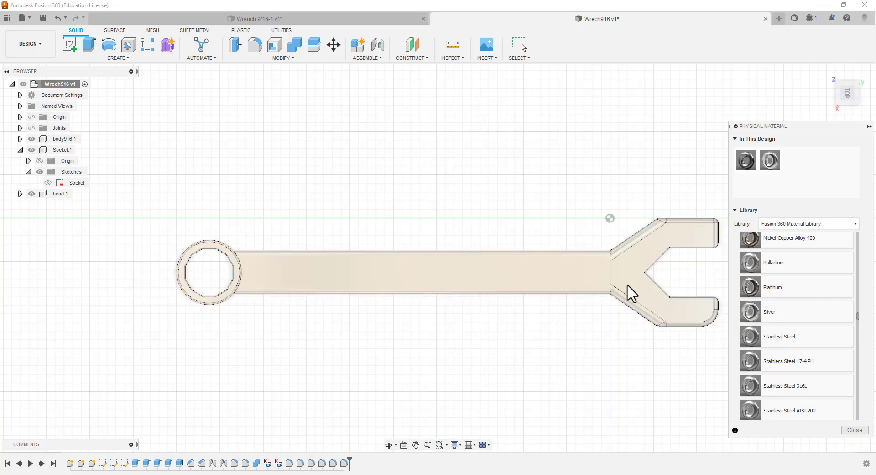
pyautogui.click(853, 430)
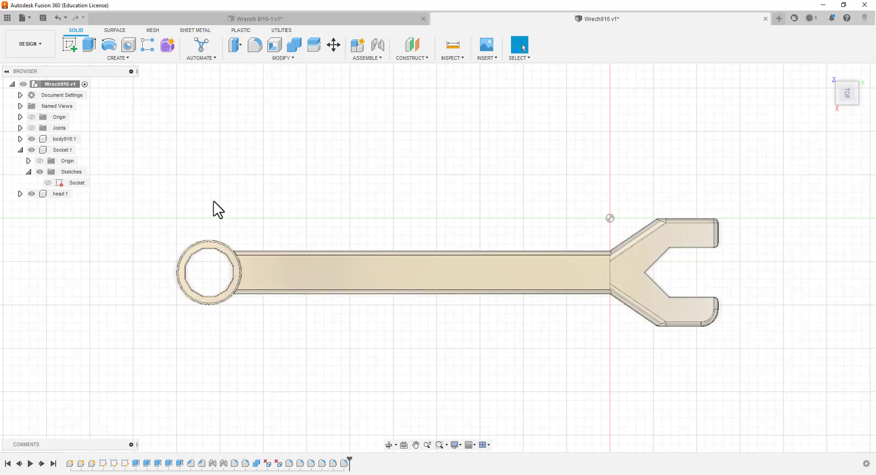
# Switch to the Render workspace and set the scene's environment to Field from the environment library
pyautogui.click(37, 50)
pyautogui.click(27, 98)
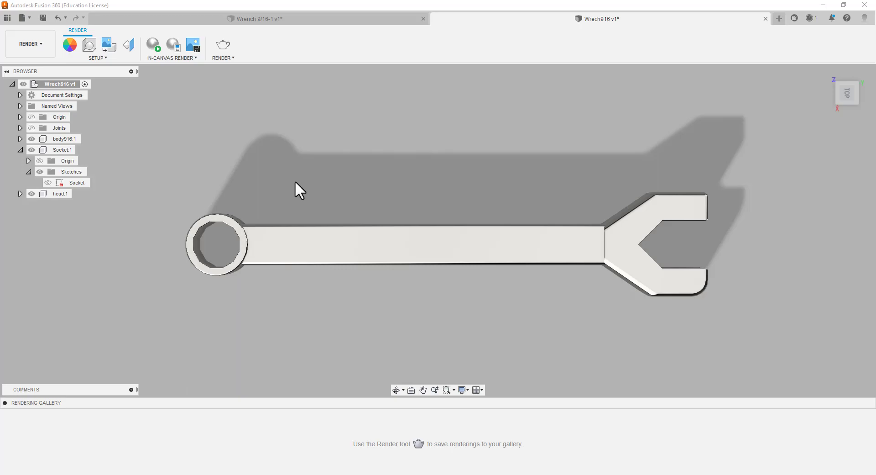
pyautogui.click(71, 45)
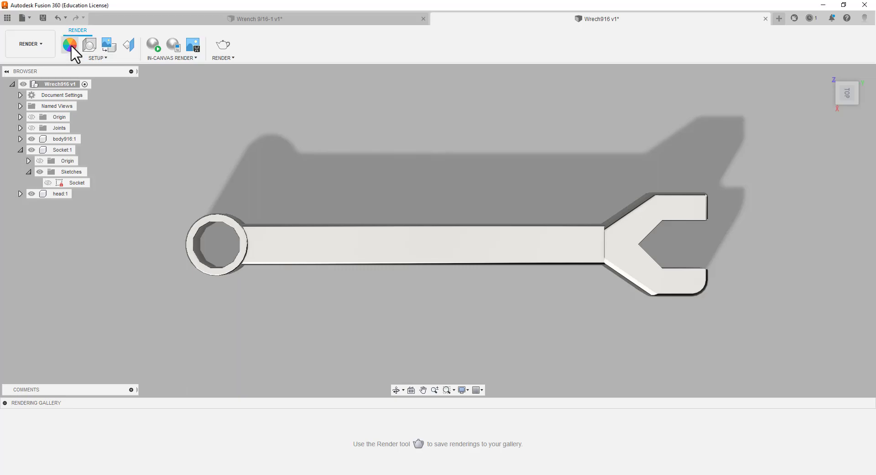
pyautogui.click(104, 59)
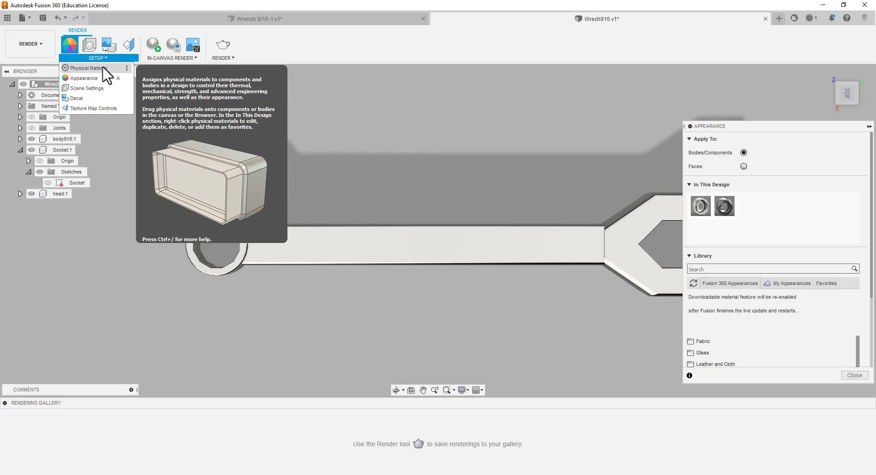
pyautogui.click(92, 89)
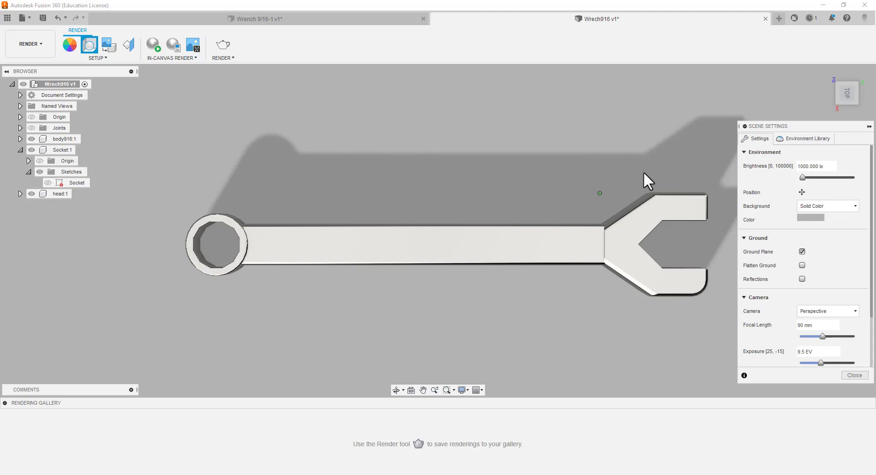
pyautogui.click(798, 141)
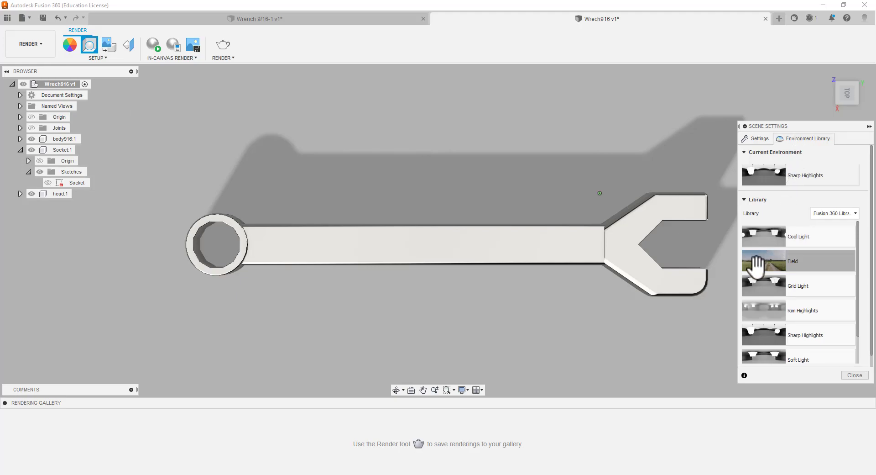
pyautogui.moveTo(755, 264); pyautogui.dragTo(787, 260)
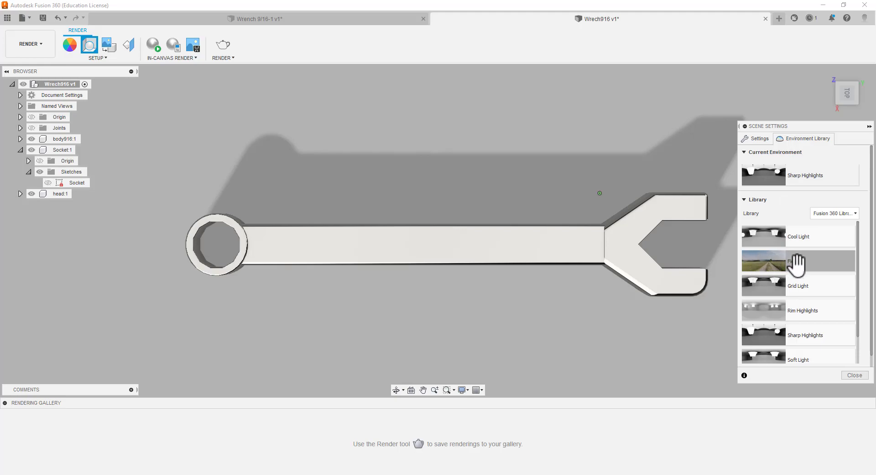
pyautogui.doubleClick(796, 263)
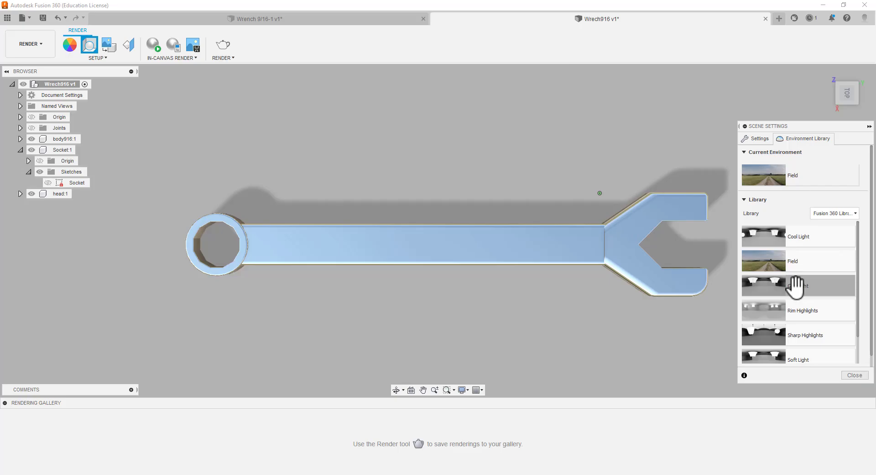
# Close the scene settings and set the in-canvas render performance to Fast
pyautogui.click(855, 375)
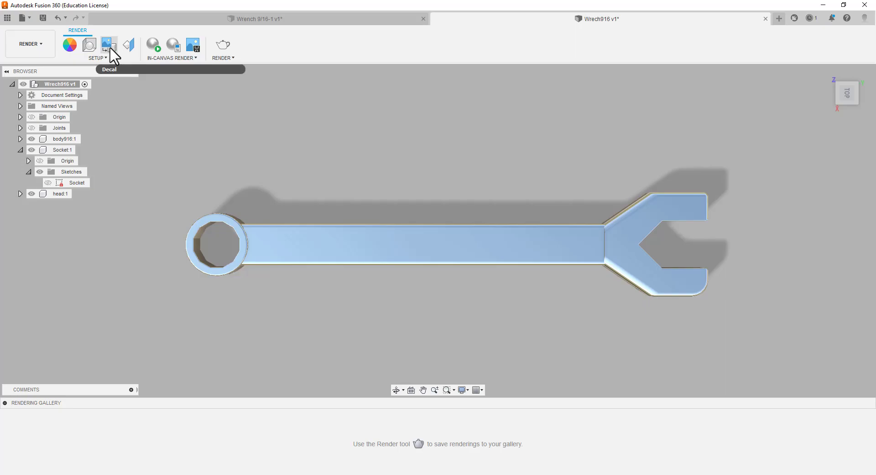
pyautogui.click(178, 45)
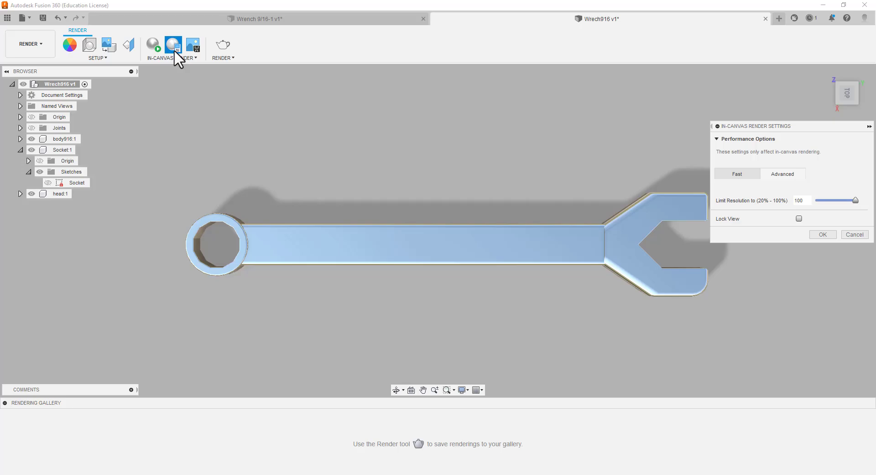
pyautogui.click(730, 175)
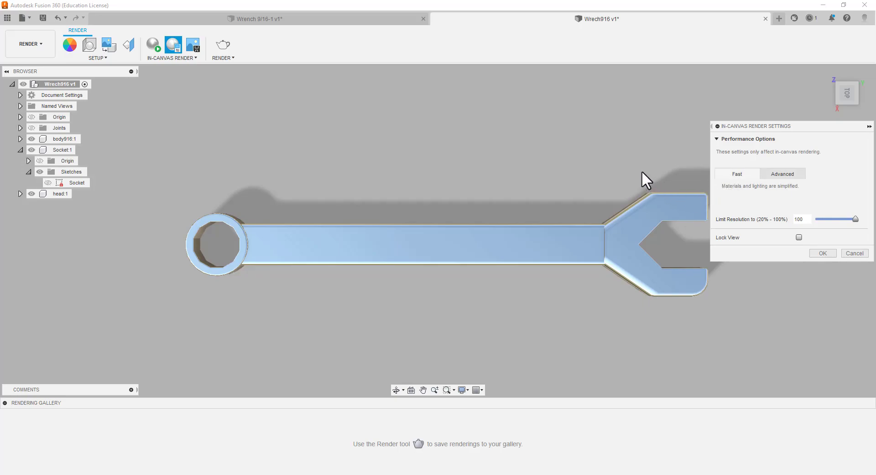
pyautogui.click(820, 254)
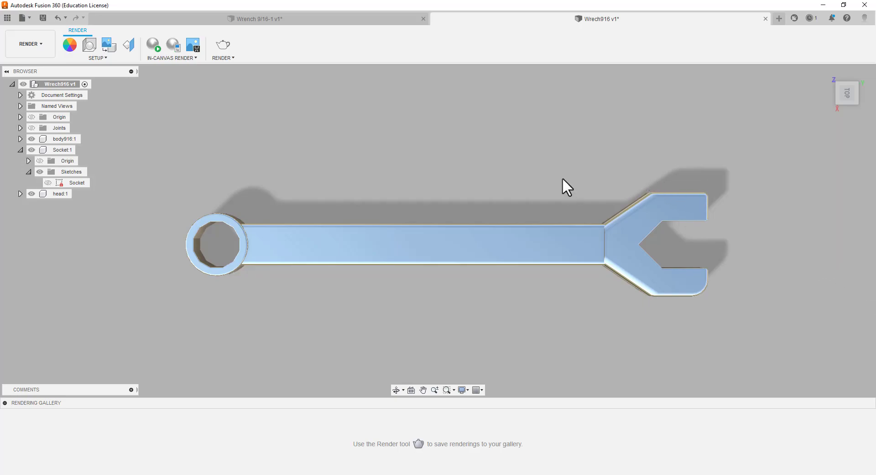
# Run an in-canvas render of the wrench from the top view and stop it
pyautogui.click(152, 47)
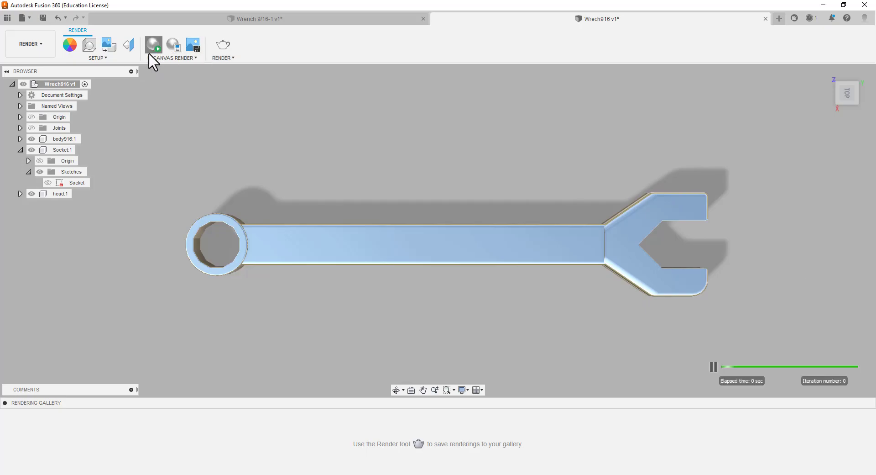
pyautogui.click(222, 48)
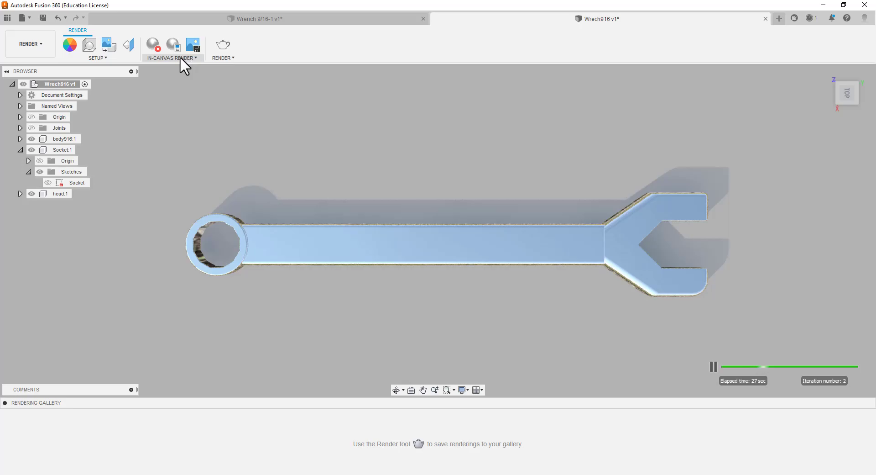
pyautogui.click(157, 47)
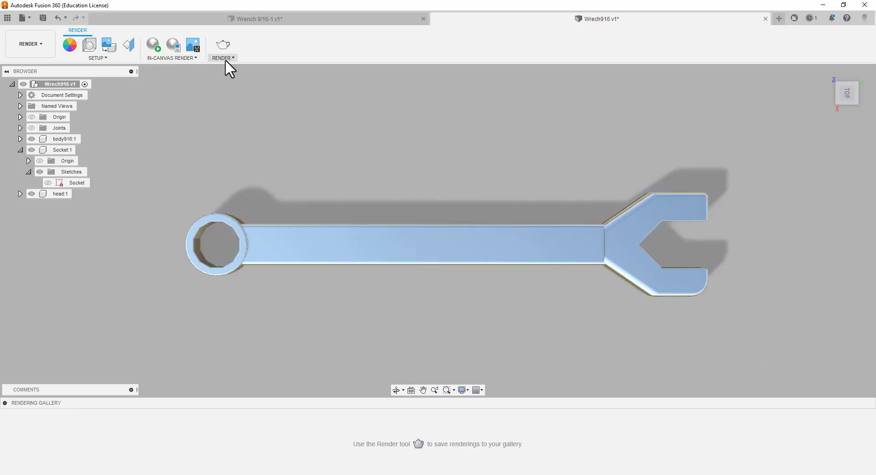
# Render the wrench with the local renderer at 1920 x 730 px in Final quality as a lossless PNG
pyautogui.click(224, 67)
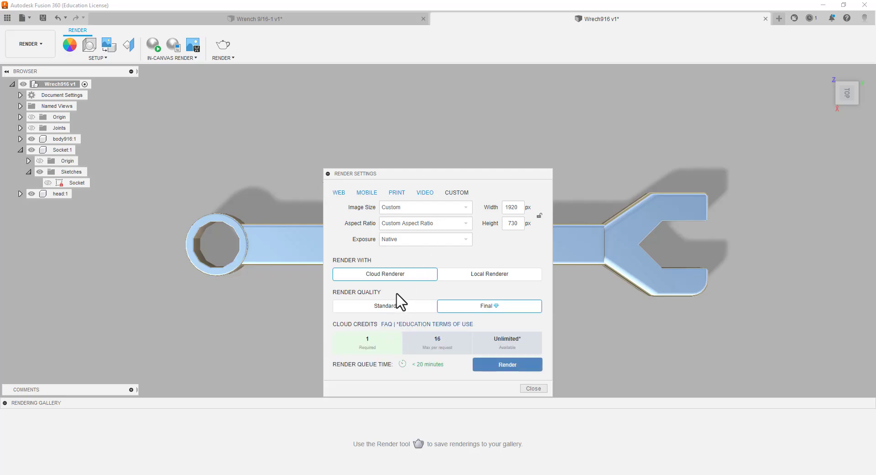
pyautogui.click(519, 276)
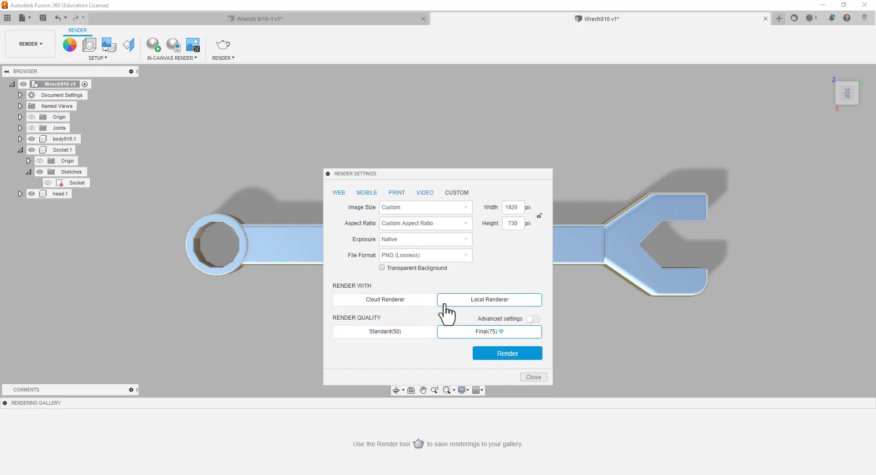
pyautogui.click(507, 353)
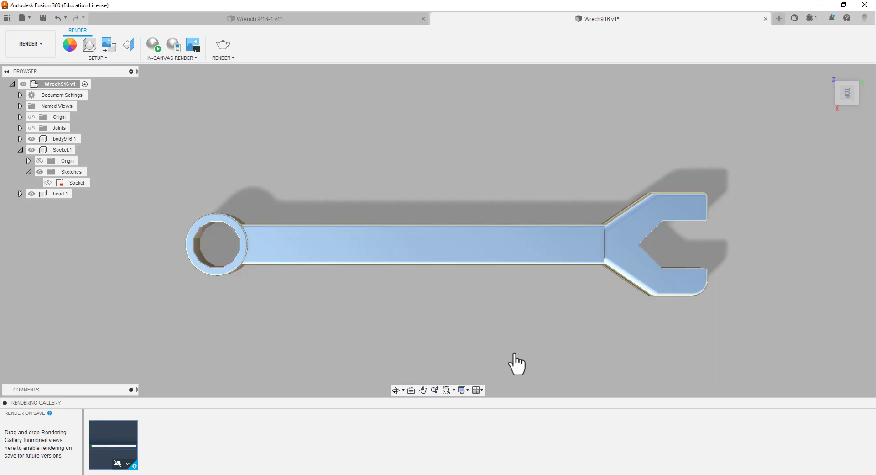
# Open the finished wrench rendering from the gallery and save it as a PNG image in the _OER coursework folder under Documents
pyautogui.moveTo(107, 456)
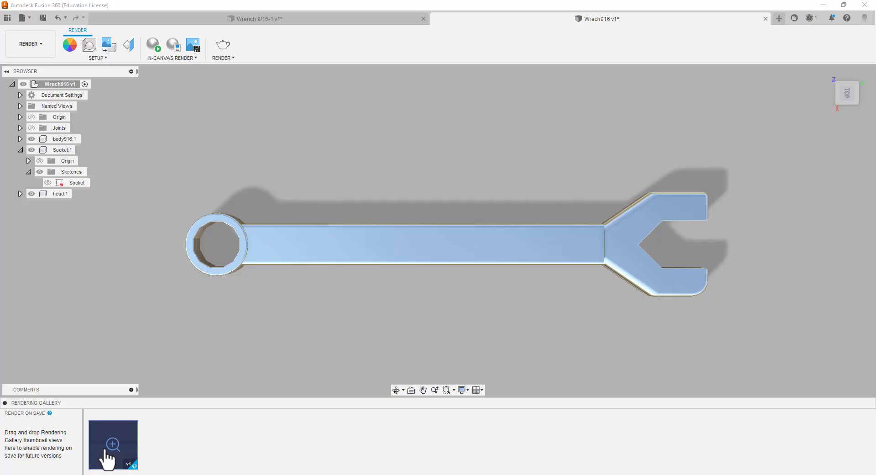
pyautogui.moveTo(109, 449)
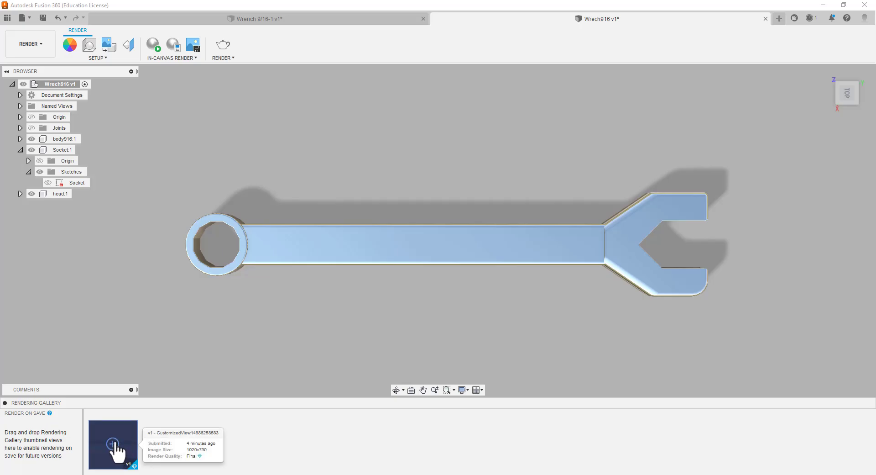
pyautogui.moveTo(114, 450); pyautogui.dragTo(135, 449)
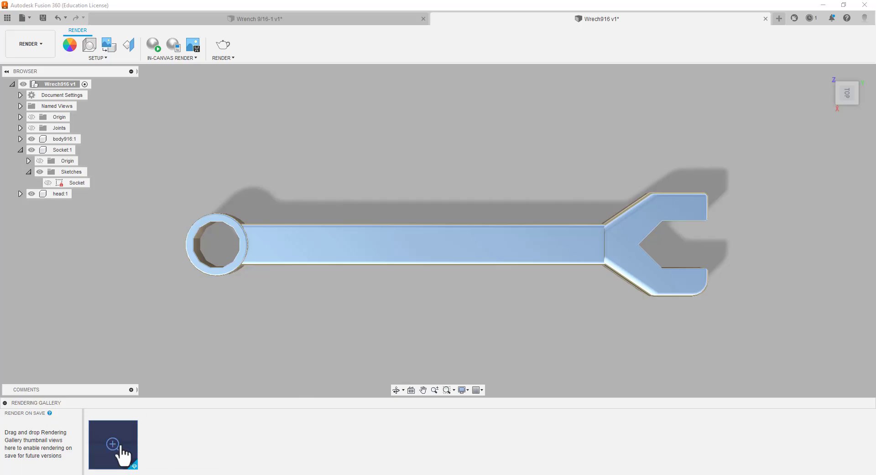
pyautogui.click(117, 450)
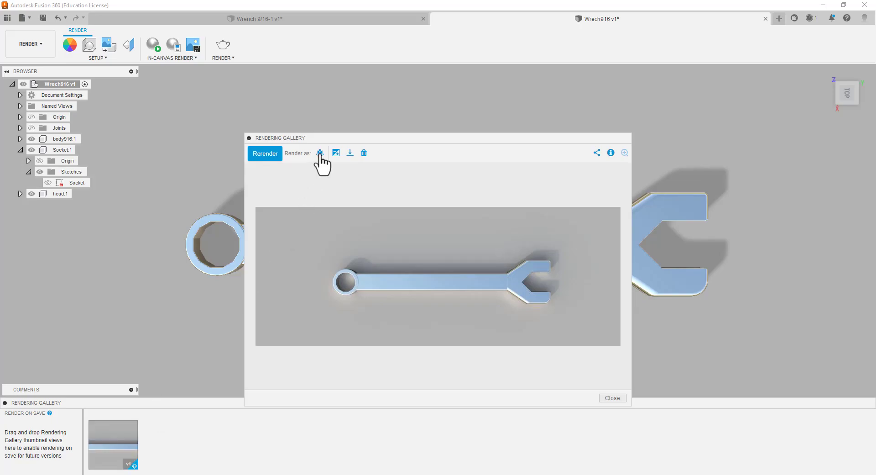
pyautogui.click(350, 154)
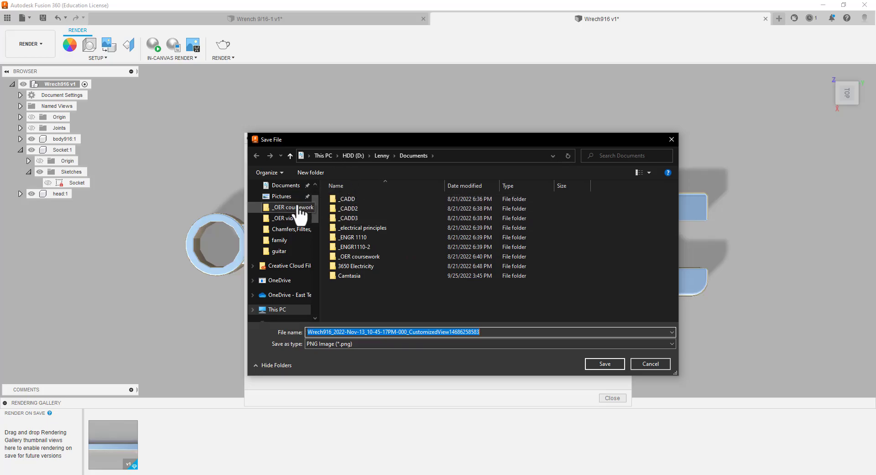
pyautogui.click(288, 187)
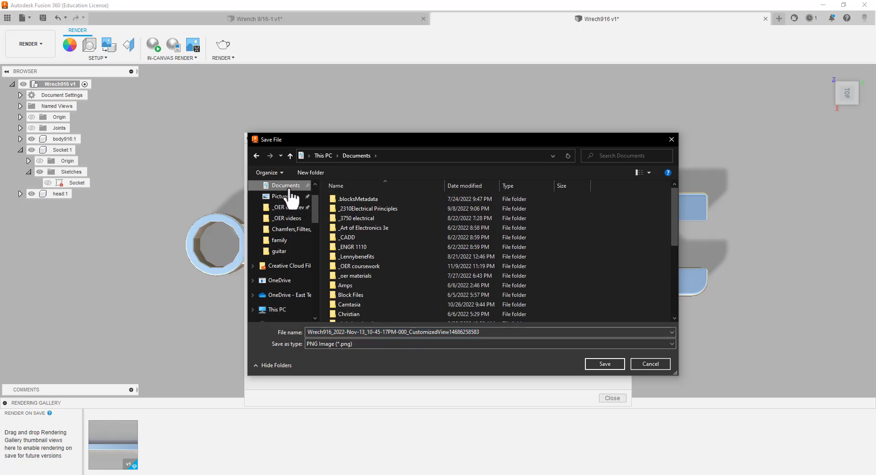
pyautogui.click(354, 264)
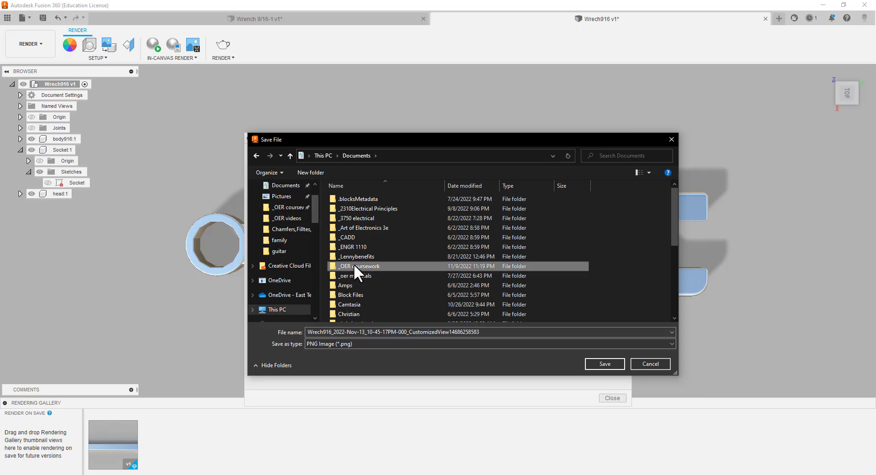
pyautogui.doubleClick(354, 265)
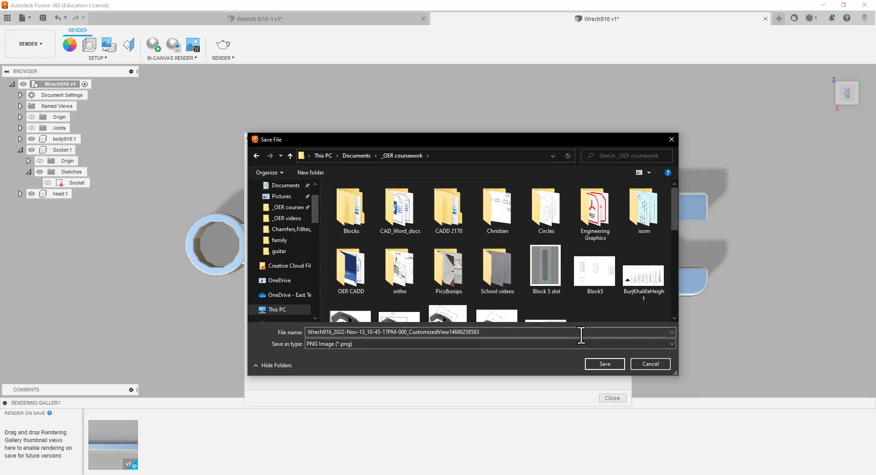
pyautogui.click(604, 364)
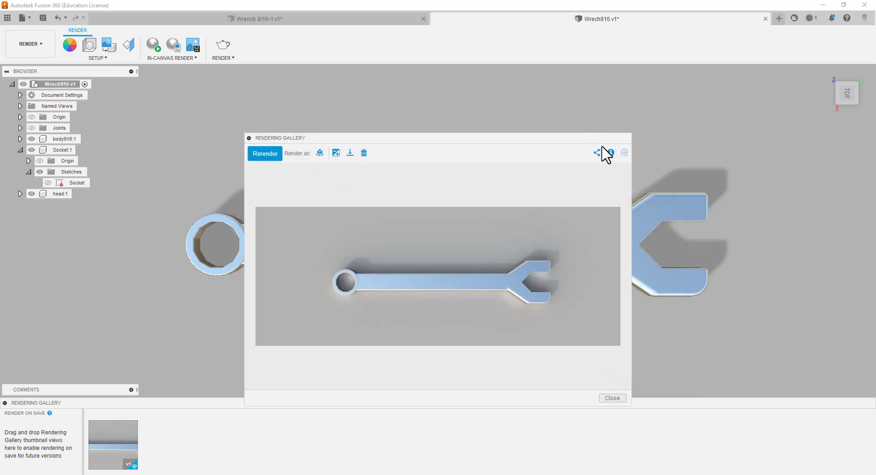
pyautogui.click(616, 401)
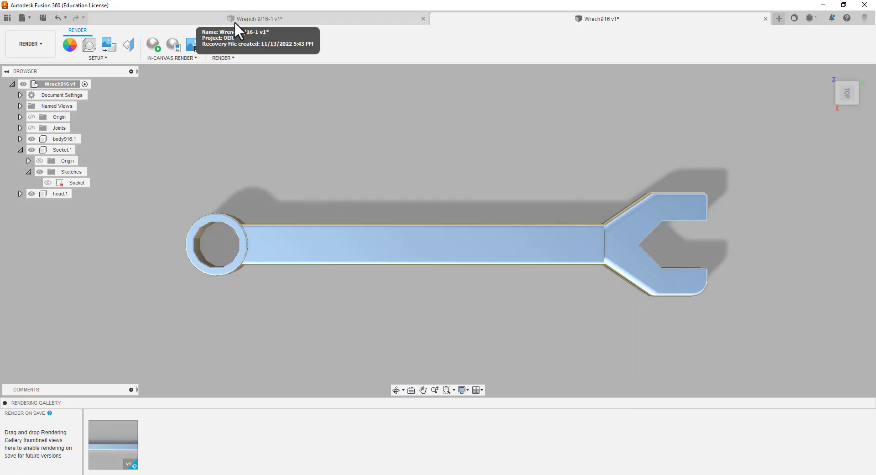
# Return to the Design workspace and create a from-scratch ASME drawing of the full assembly in inches on a B (17in x 11in) sheet
pyautogui.click(37, 41)
pyautogui.click(27, 66)
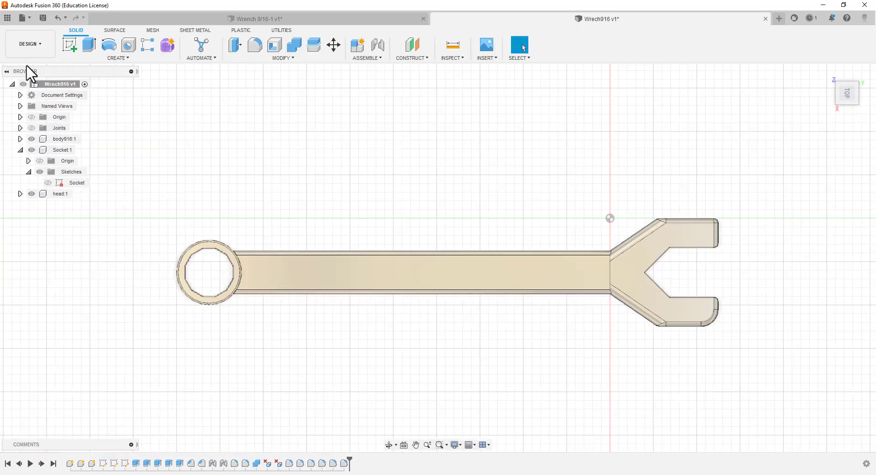
pyautogui.click(39, 52)
pyautogui.moveTo(34, 168)
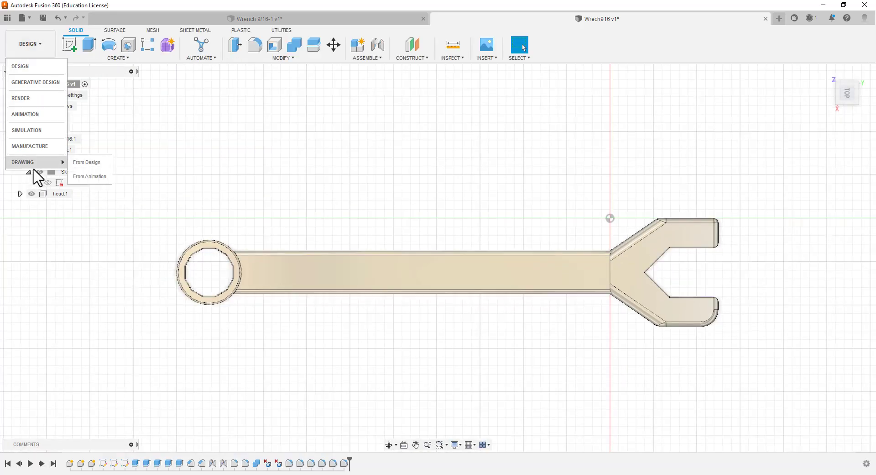
pyautogui.click(96, 163)
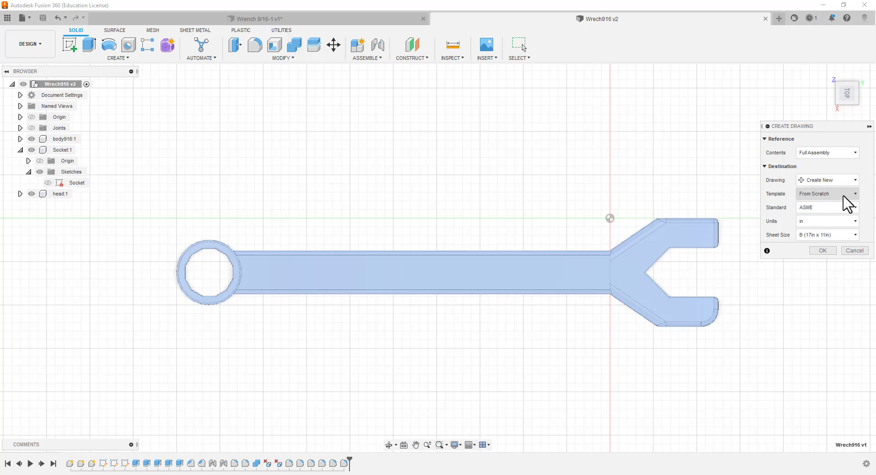
pyautogui.click(857, 196)
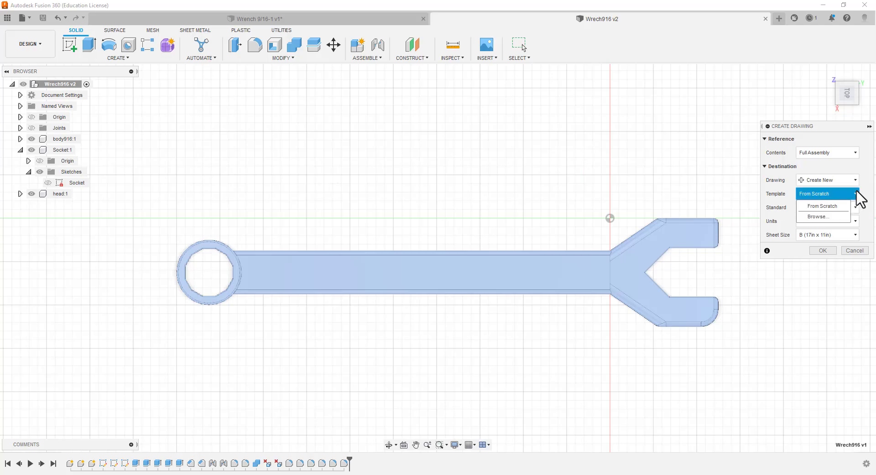
pyautogui.click(866, 181)
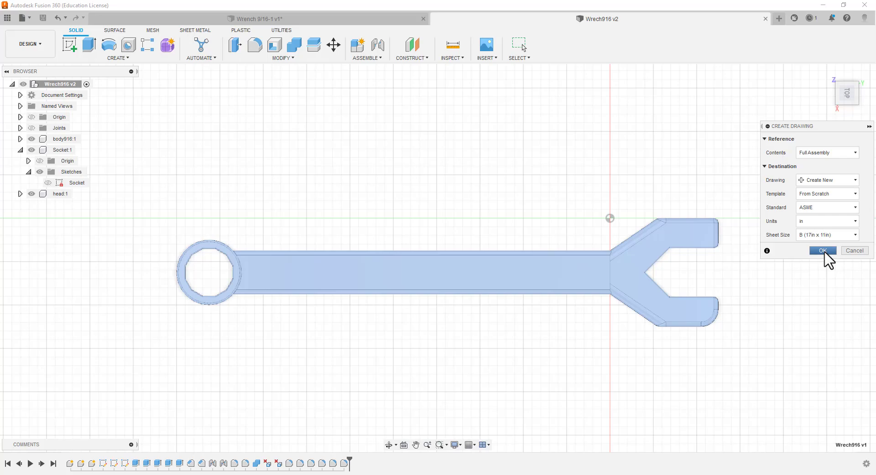
pyautogui.click(824, 250)
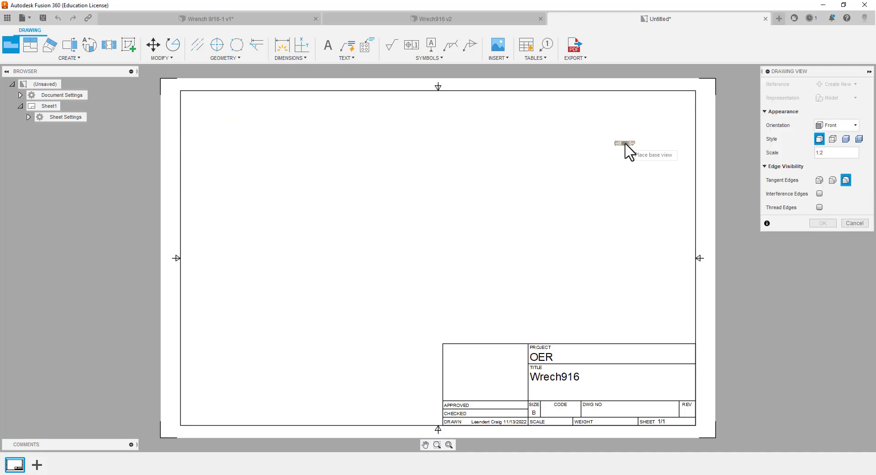
# Place the wrench's base view in the upper left area of the sheet with TOP orientation and a 1:1 scale
pyautogui.click(299, 163)
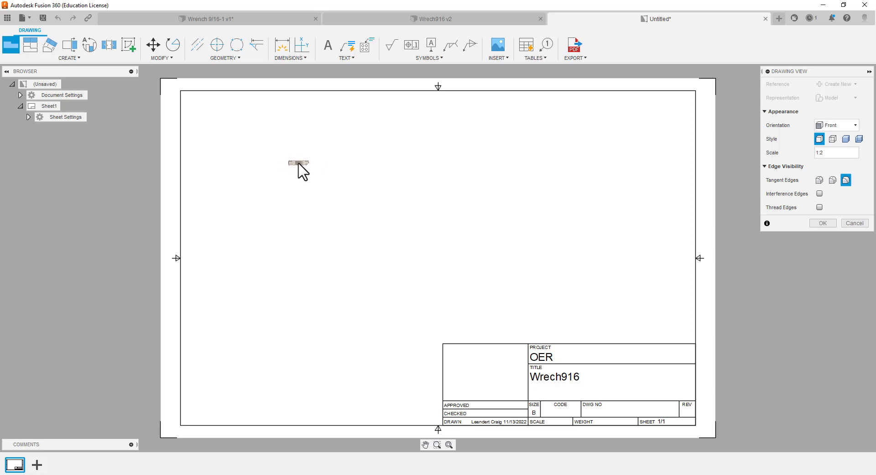
pyautogui.click(852, 126)
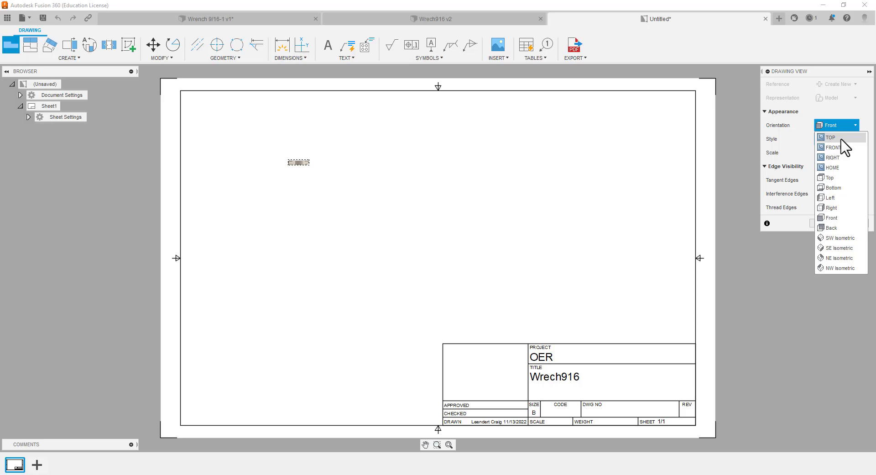
pyautogui.click(841, 139)
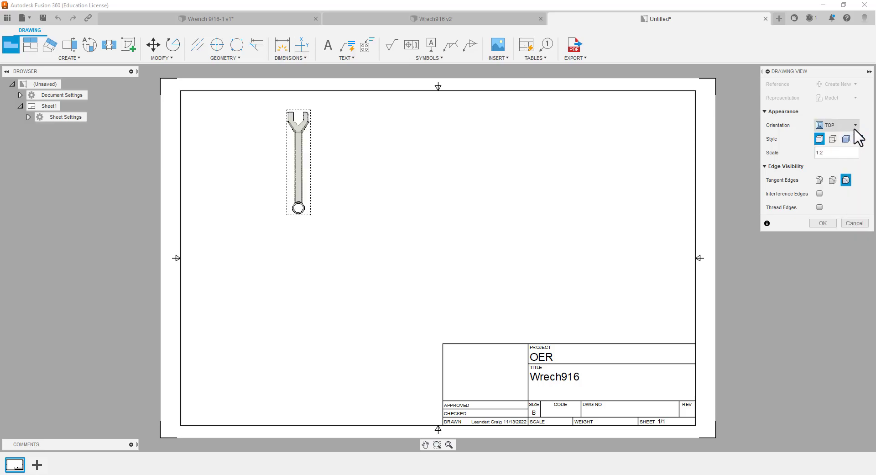
pyautogui.click(830, 153)
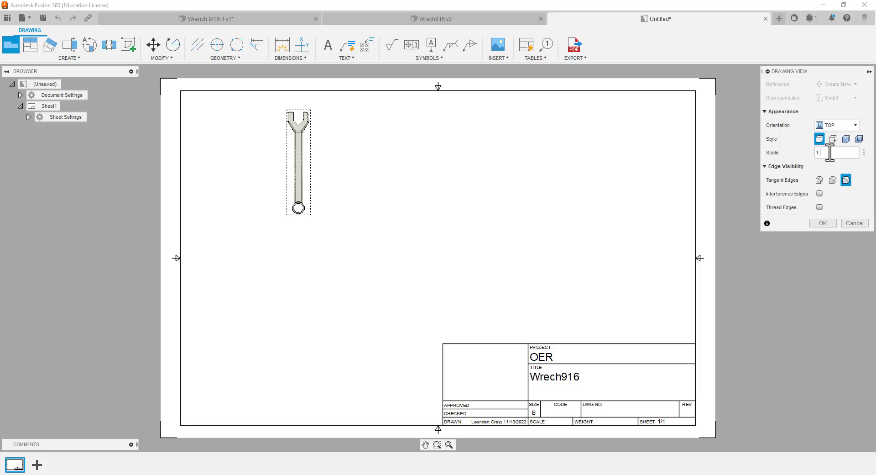
pyautogui.write('1')
pyautogui.press('Return')
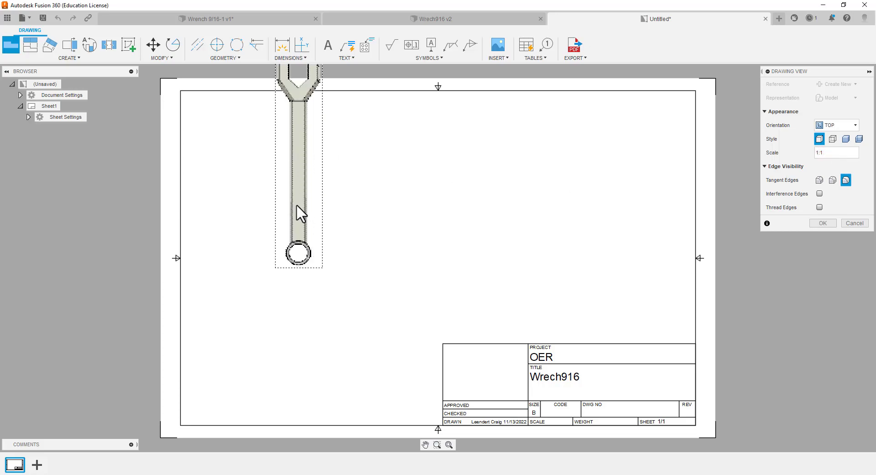
# Try the RIGHT, FRONT and HOME orientations for the wrench's base view and set it back to TOP
pyautogui.click(855, 125)
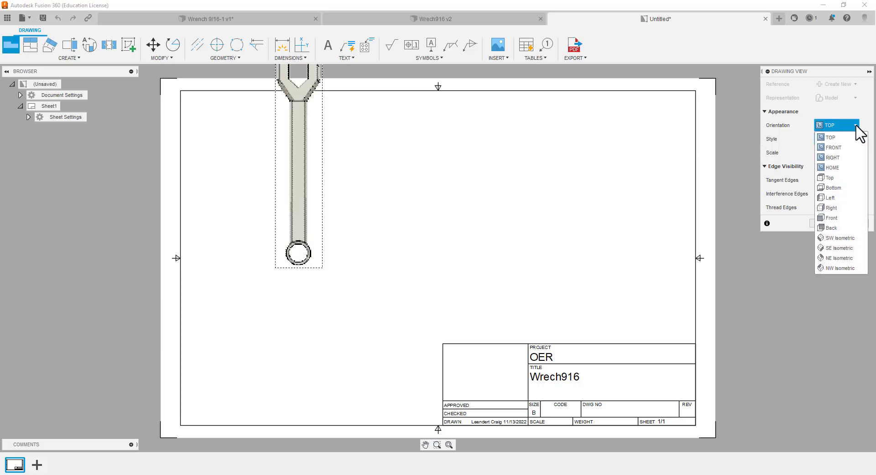
pyautogui.click(838, 161)
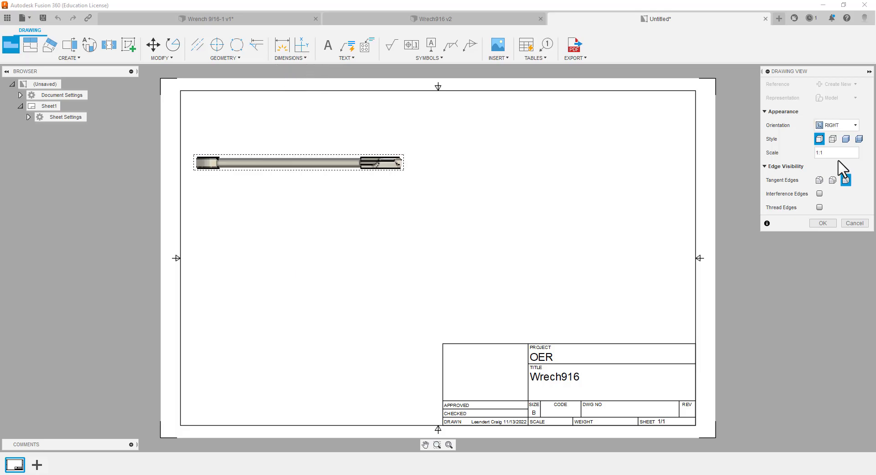
pyautogui.click(854, 126)
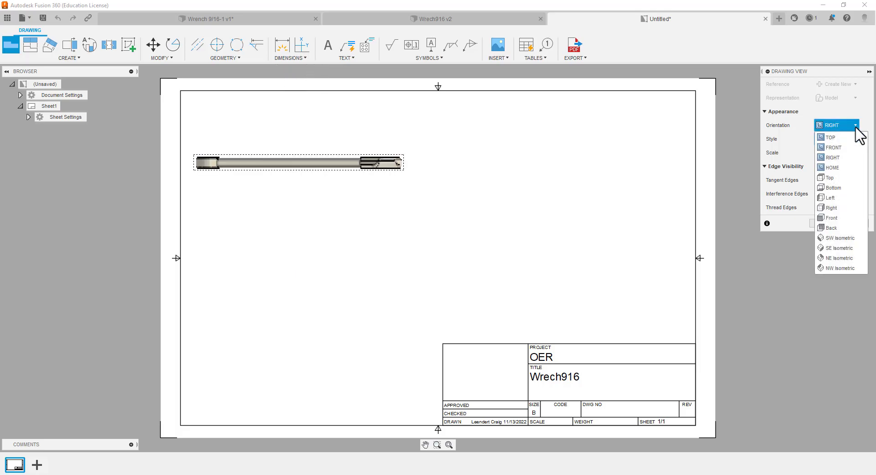
pyautogui.click(834, 148)
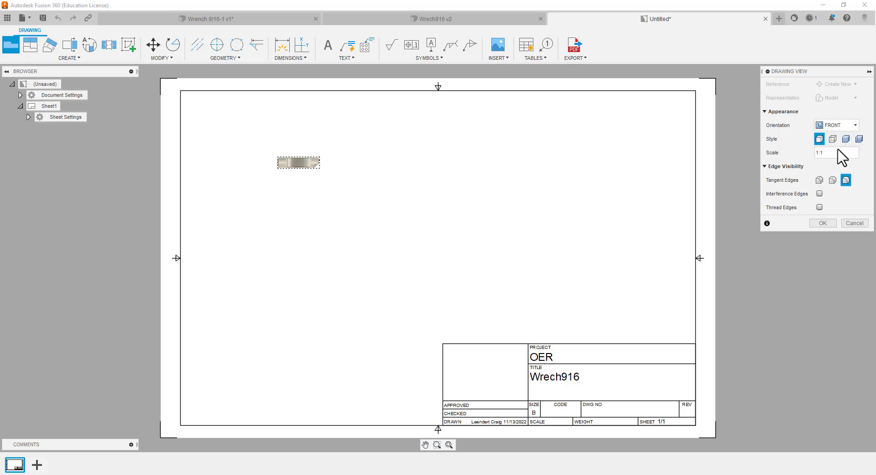
pyautogui.click(854, 125)
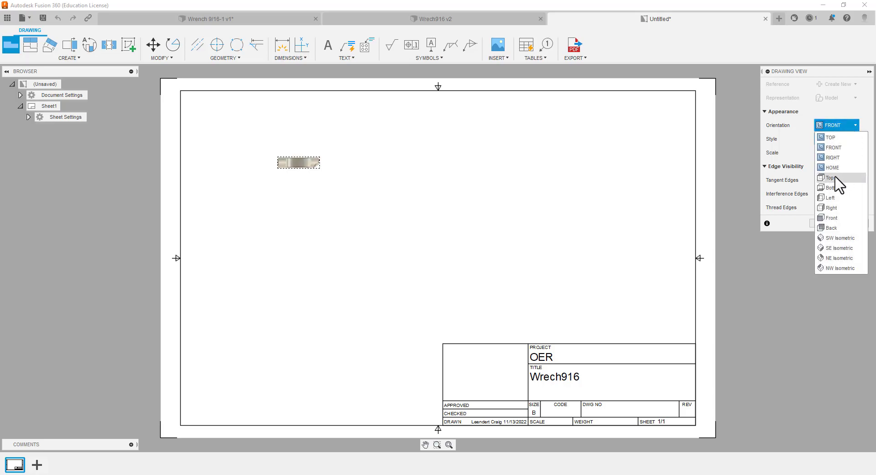
pyautogui.click(837, 141)
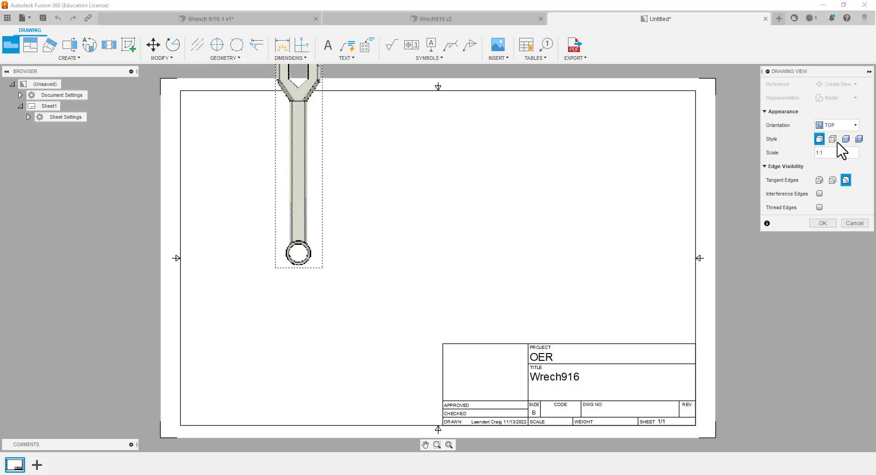
pyautogui.click(854, 126)
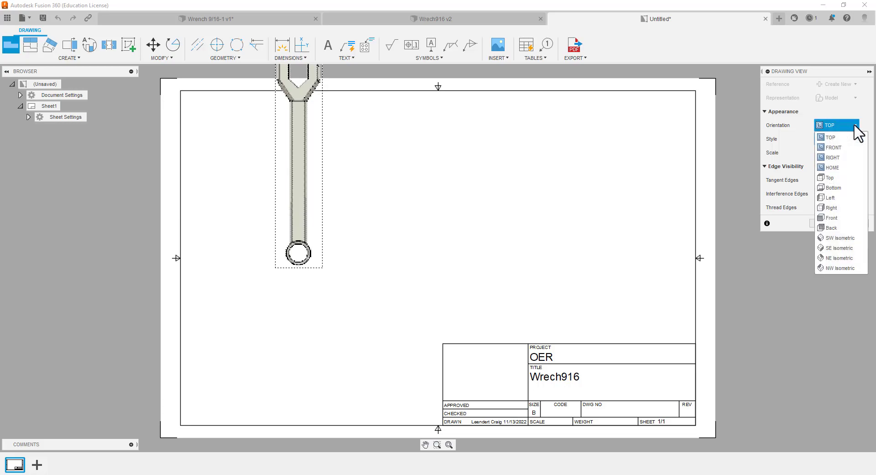
pyautogui.click(837, 167)
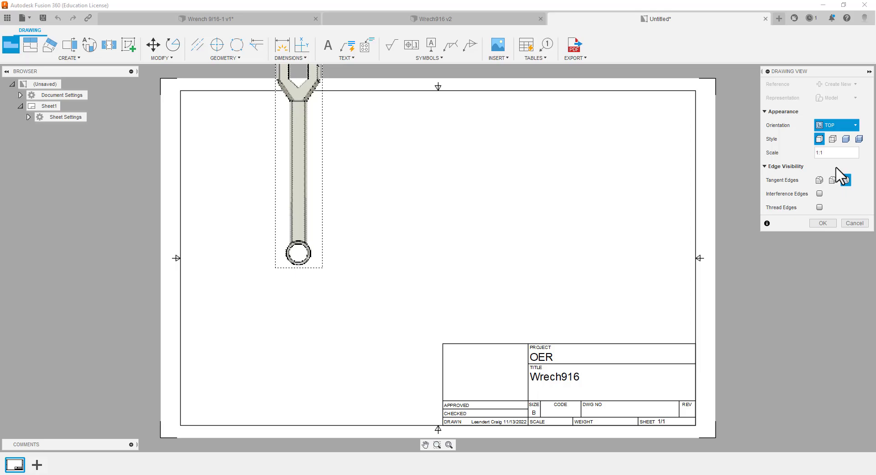
pyautogui.click(856, 132)
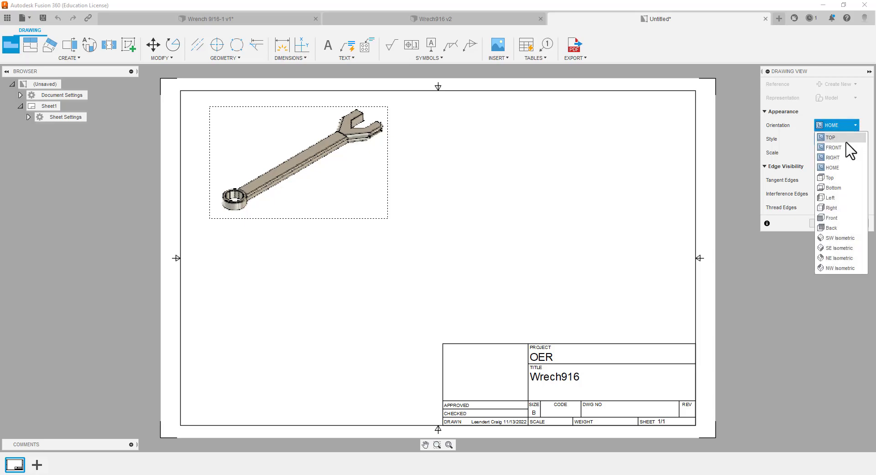
pyautogui.click(842, 138)
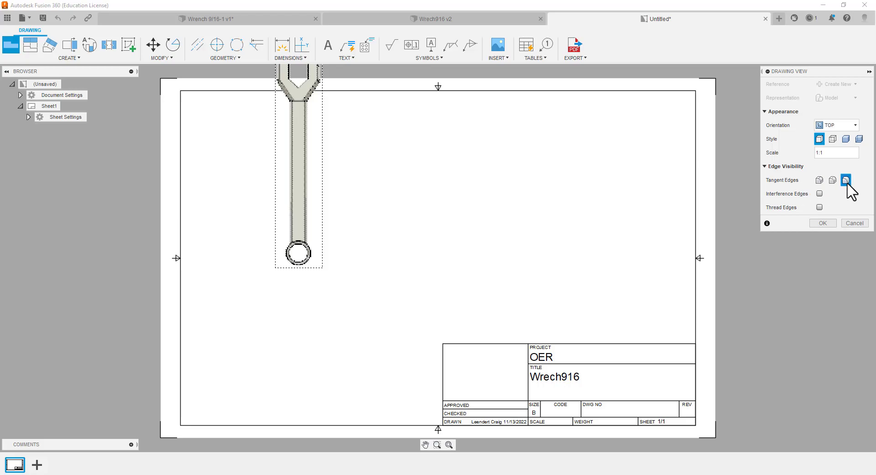
# Try the tangent edge and style options on the base view, and create it with the Shaded with Hidden Edges style
pyautogui.click(833, 180)
pyautogui.click(820, 180)
pyautogui.click(832, 180)
pyautogui.click(846, 181)
pyautogui.click(831, 140)
pyautogui.click(845, 139)
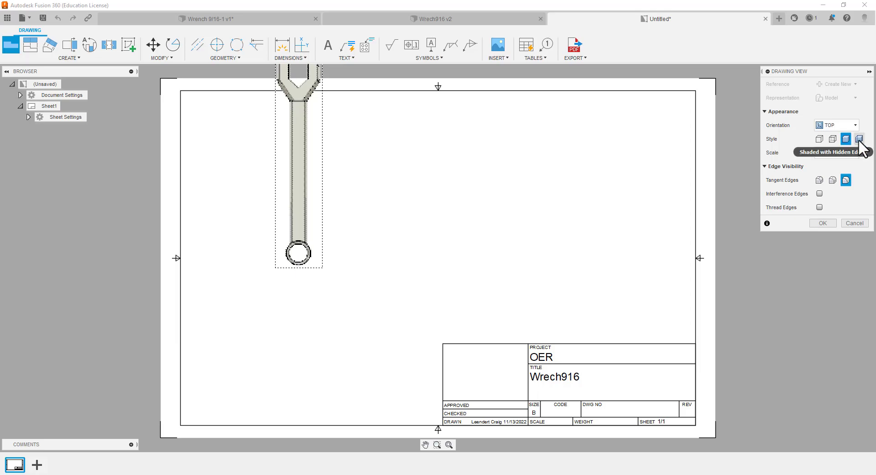
pyautogui.click(860, 139)
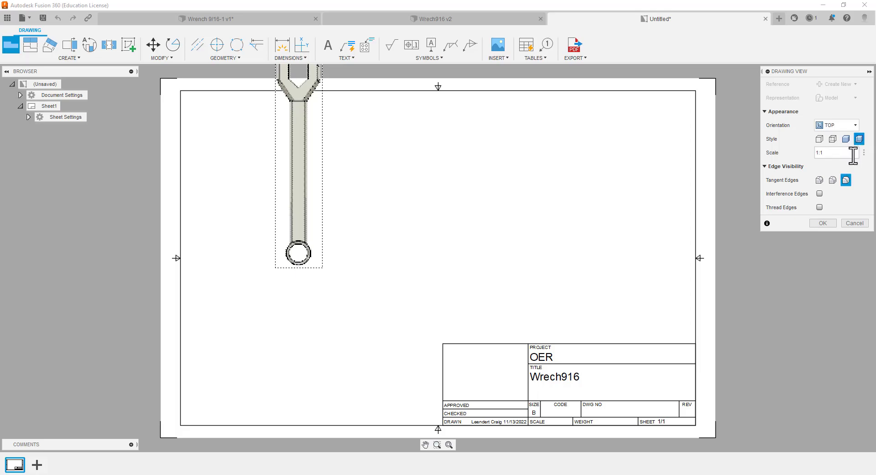
pyautogui.click(820, 207)
pyautogui.click(821, 223)
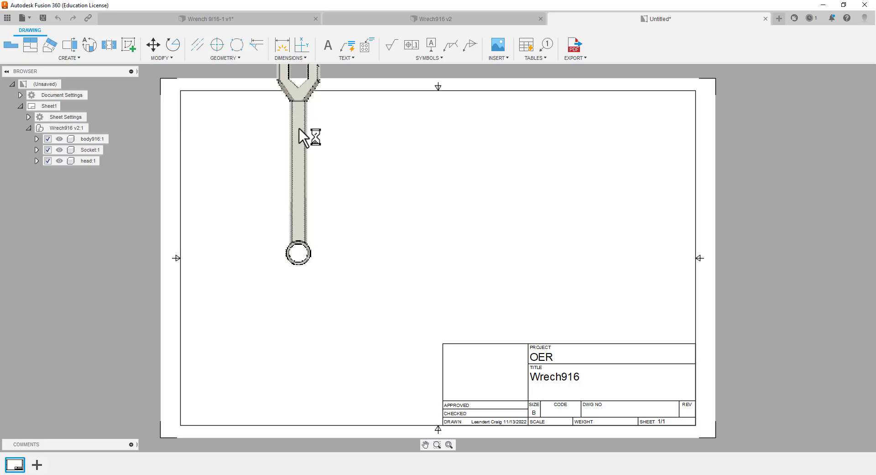
# Try moving the base view down over the title block, and undo both the move and the view's placement
pyautogui.moveTo(299, 130)
pyautogui.mouseDown()
pyautogui.moveTo(316, 258)
pyautogui.moveTo(311, 251)
pyautogui.moveTo(405, 235)
pyautogui.moveTo(286, 210)
pyautogui.moveTo(155, 355)
pyautogui.moveTo(124, 279)
pyautogui.moveTo(133, 197)
pyautogui.moveTo(217, 125)
pyautogui.moveTo(172, 109)
pyautogui.moveTo(256, 94)
pyautogui.moveTo(359, 98)
pyautogui.moveTo(585, 164)
pyautogui.moveTo(622, 213)
pyautogui.moveTo(556, 388)
pyautogui.mouseUp()
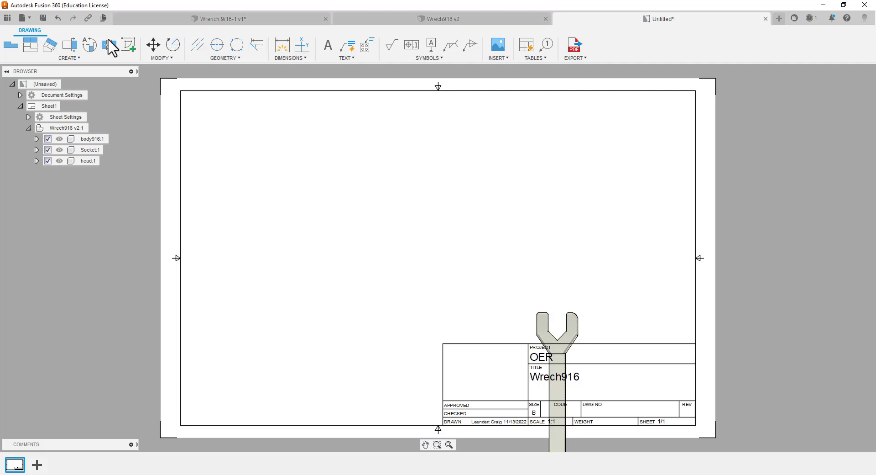
pyautogui.click(54, 17)
pyautogui.click(55, 17)
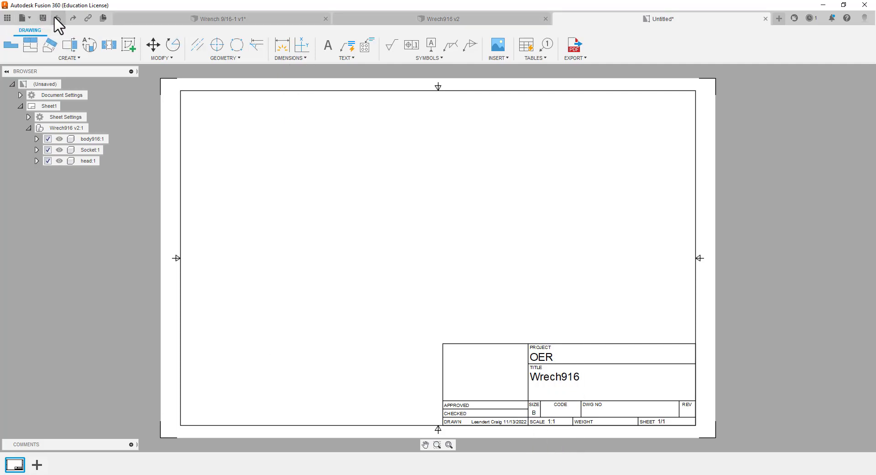
pyautogui.click(55, 17)
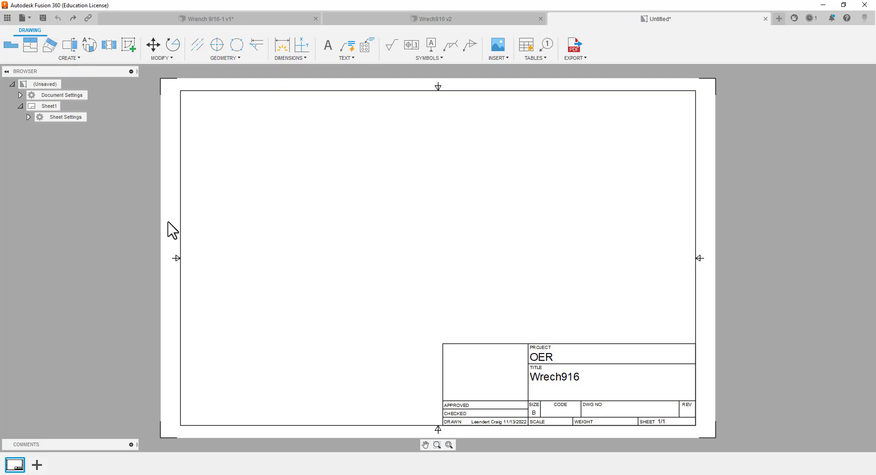
# Rotate the top view of the Wrech916 v2 design 90° so the wrench stands upright with its open head up, and return to the drawing
pyautogui.click(410, 22)
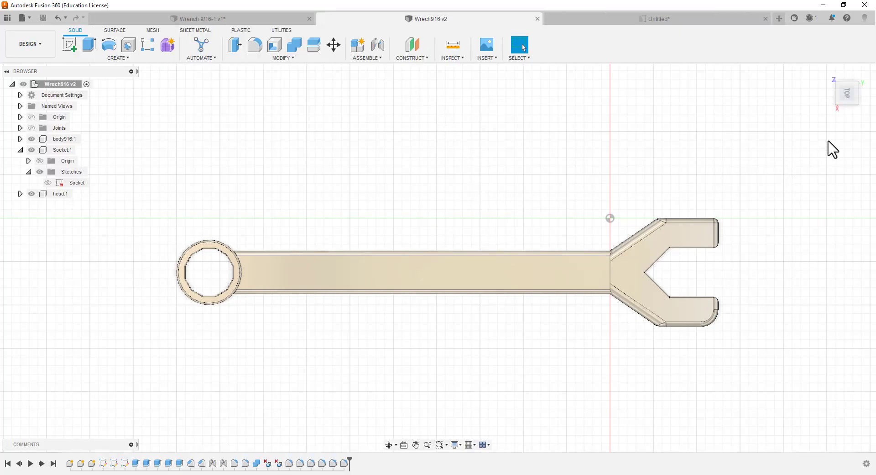
pyautogui.moveTo(853, 92)
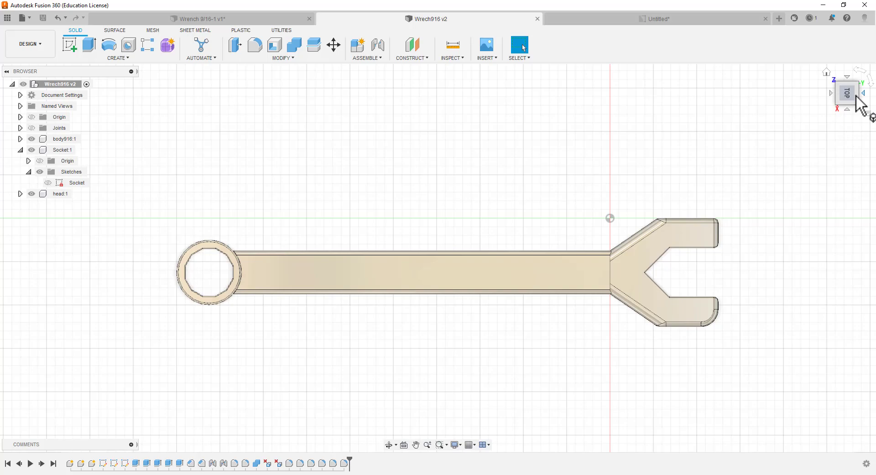
pyautogui.click(860, 73)
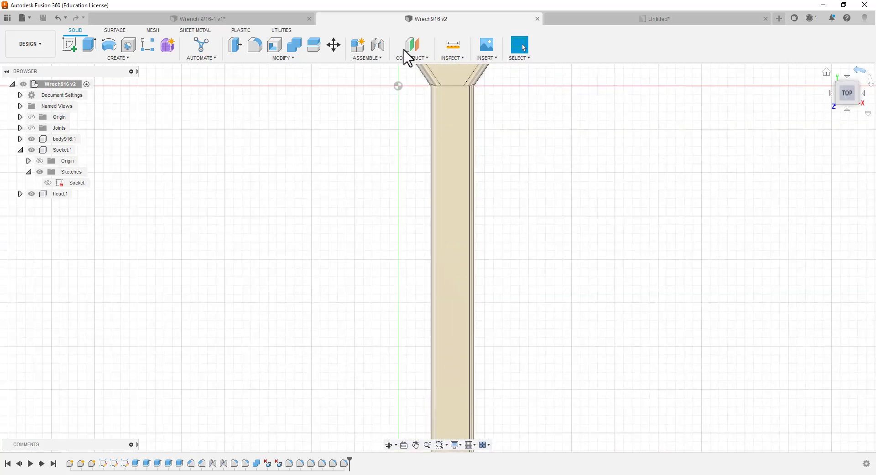
pyautogui.click(597, 20)
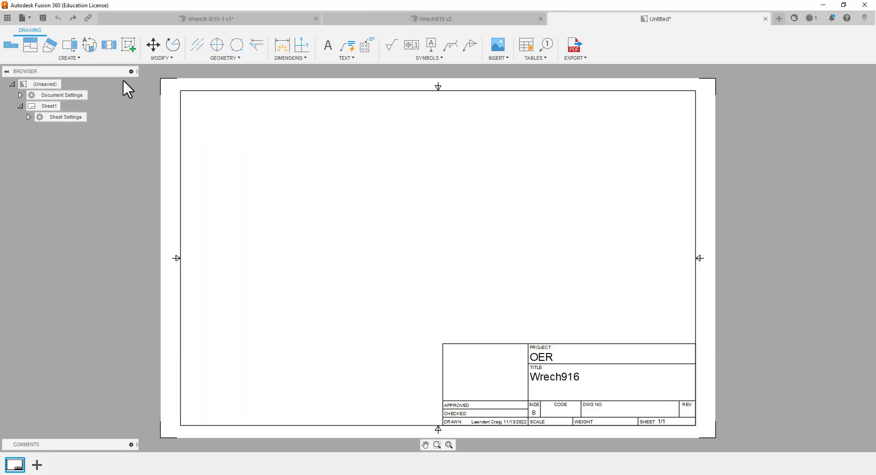
# Try the TOP, FRONT, RIGHT and HOME orientations for a new base view at 1:2 scale, and cancel the view
pyautogui.click(17, 43)
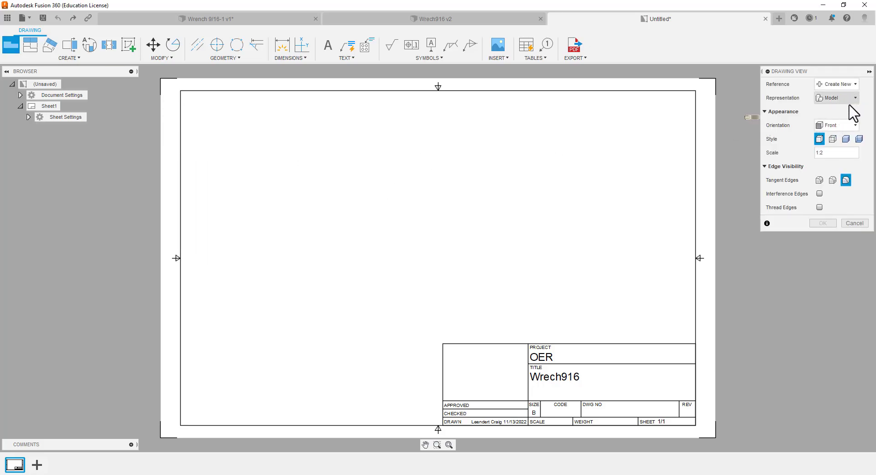
pyautogui.click(855, 126)
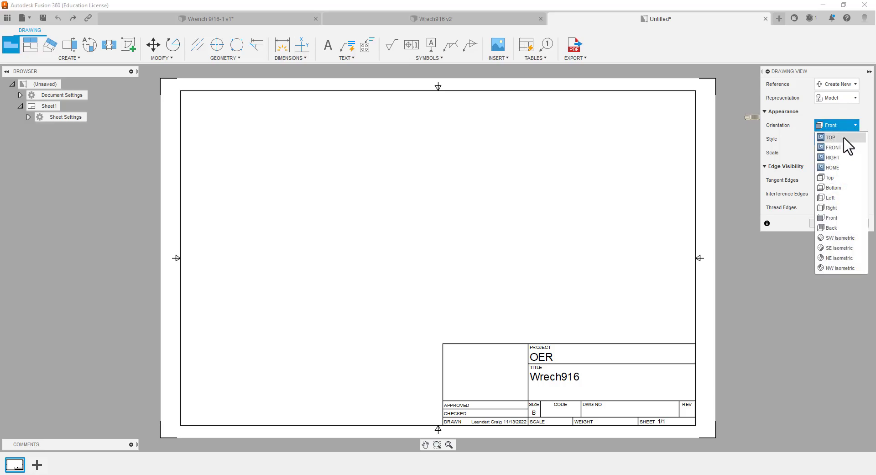
pyautogui.click(839, 137)
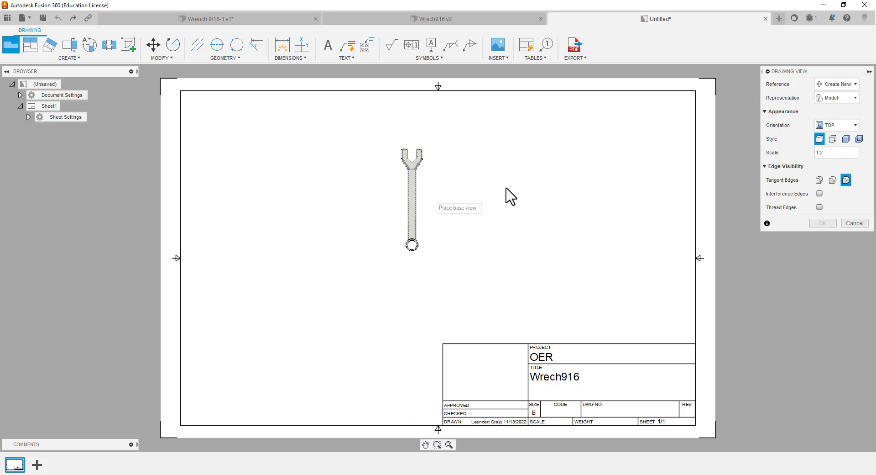
pyautogui.click(856, 126)
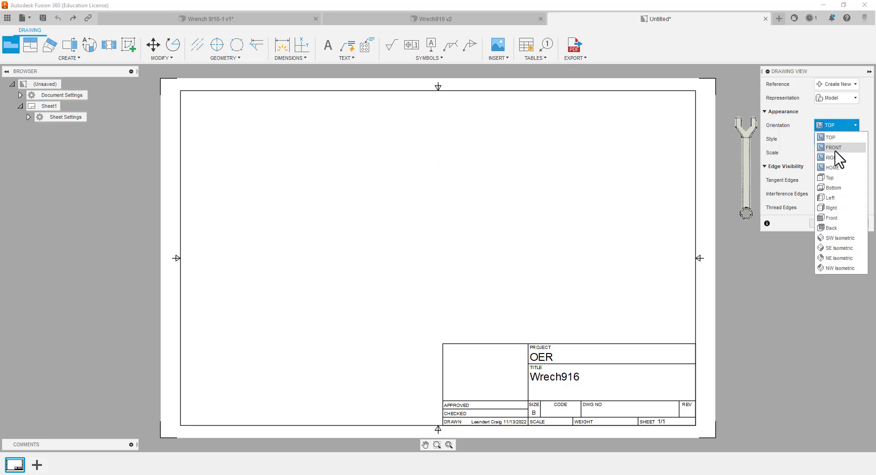
pyautogui.click(835, 147)
pyautogui.click(855, 125)
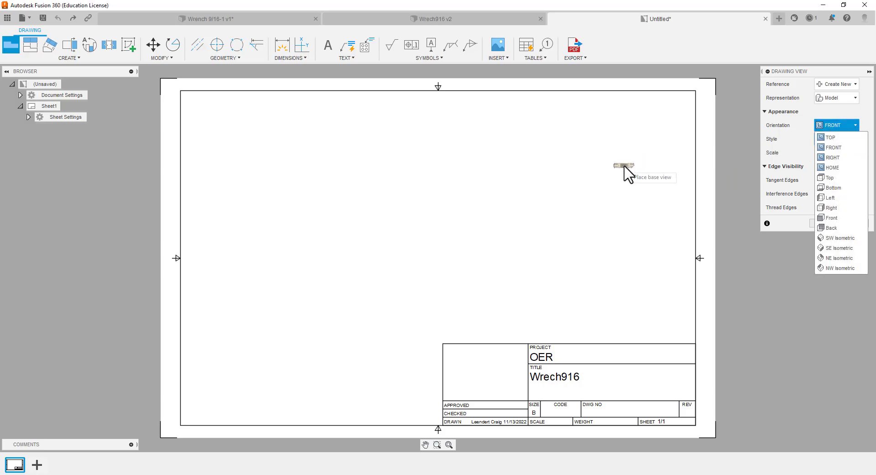
pyautogui.click(839, 156)
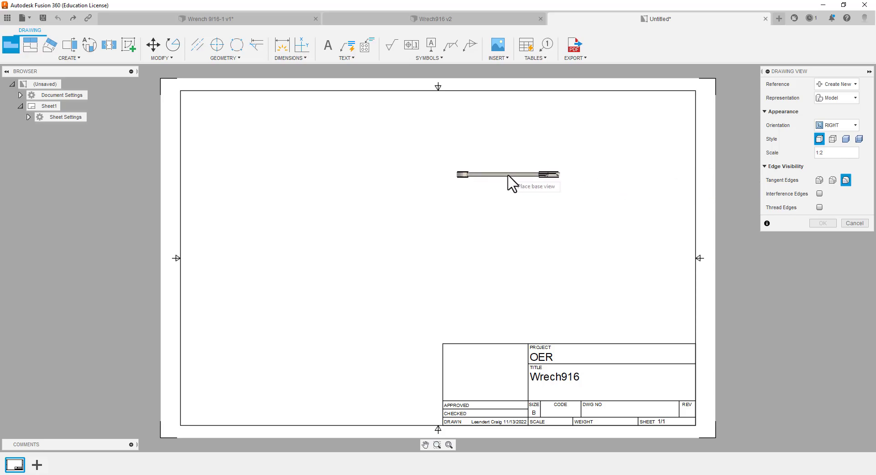
pyautogui.click(854, 126)
pyautogui.click(833, 157)
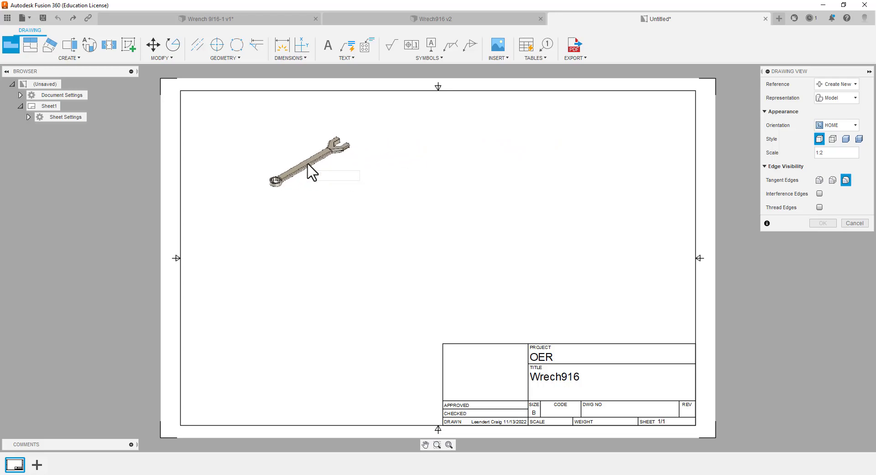
pyautogui.click(309, 165)
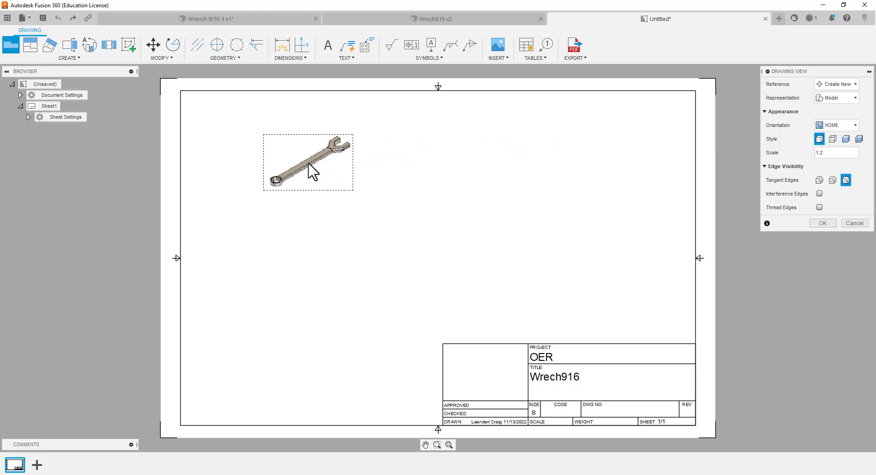
pyautogui.click(858, 224)
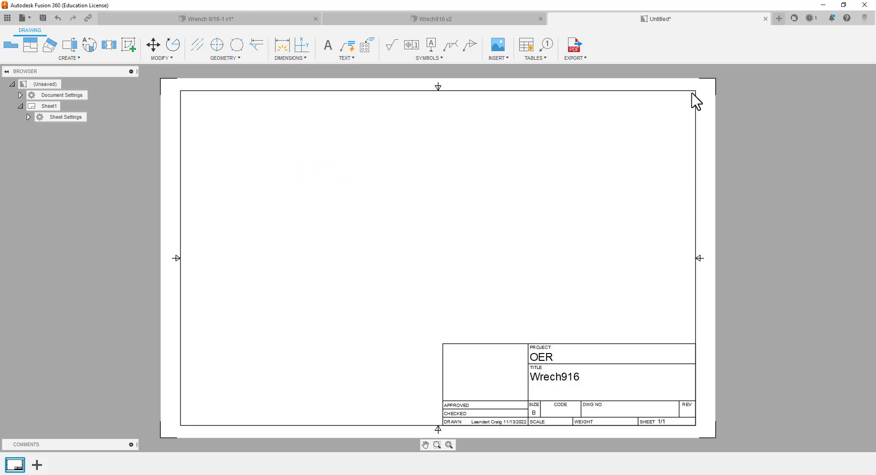
# Close the untitled drawing without saving its changes
pyautogui.click(766, 19)
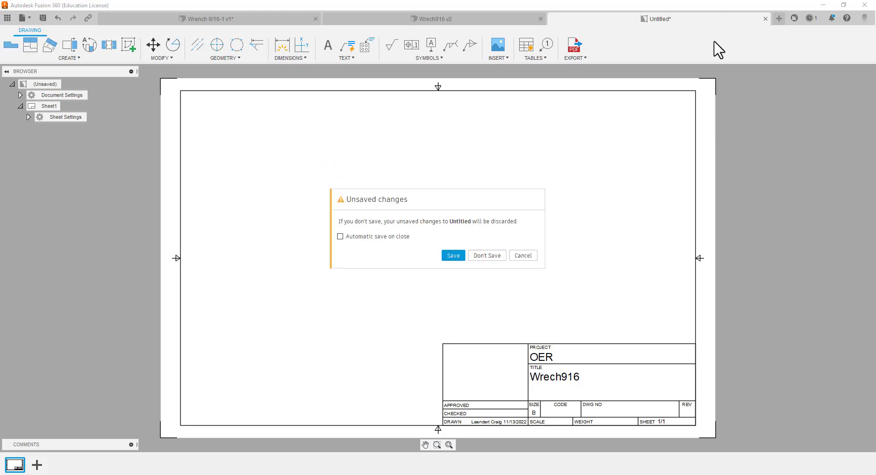
pyautogui.click(487, 256)
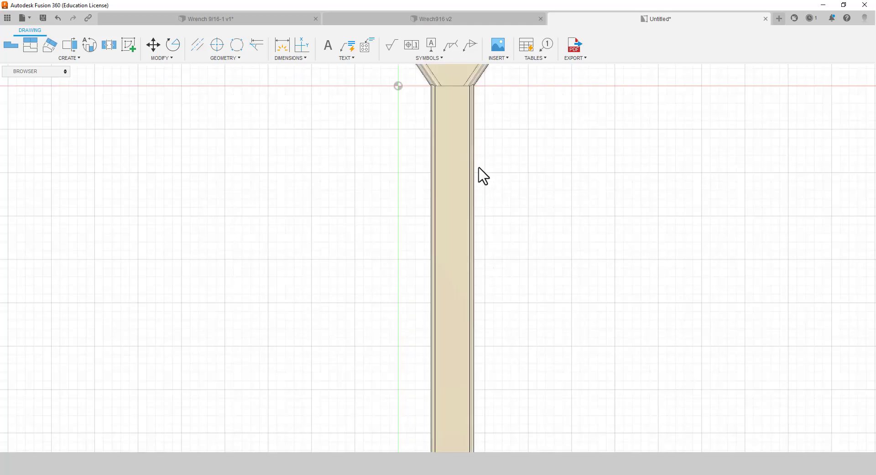
# Create a new ASME drawing from scratch of the full Wrech916 v2 assembly, in inches on a B (17in x 11in) sheet
pyautogui.scroll(3, 497, 174)
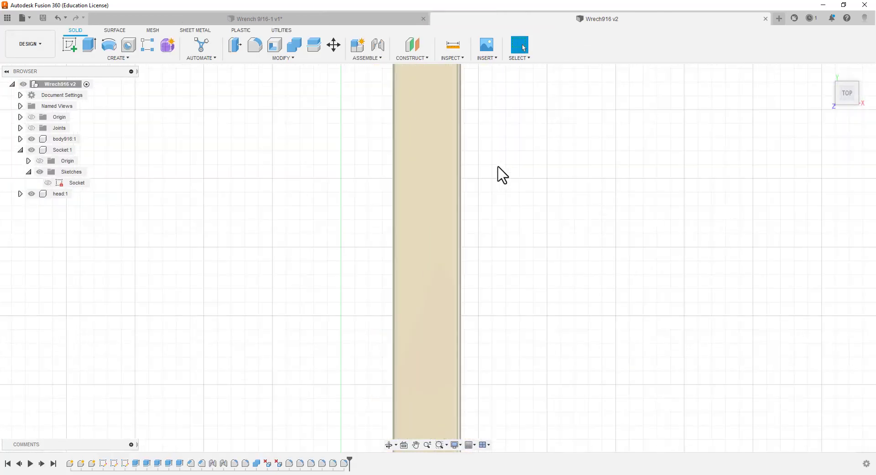
pyautogui.scroll(-5, 503, 175)
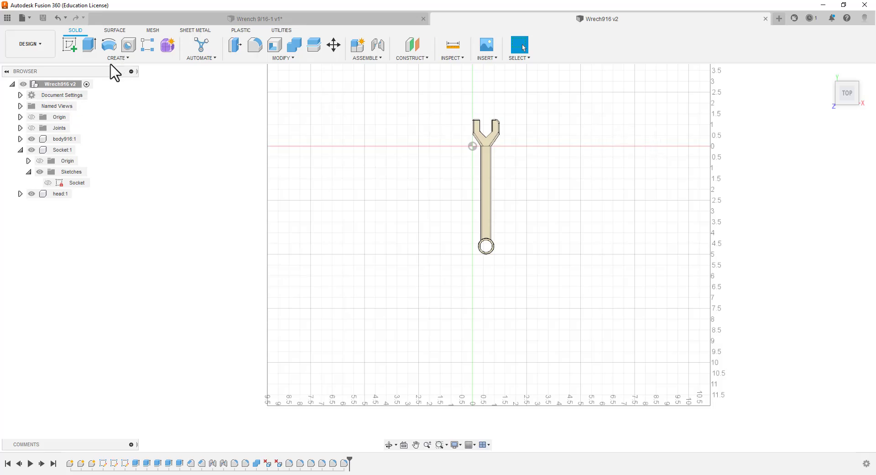
pyautogui.click(44, 47)
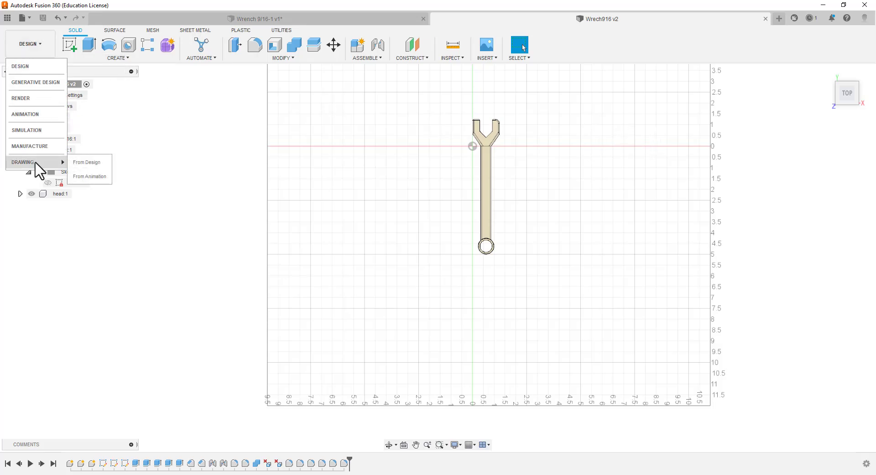
pyautogui.moveTo(48, 163)
pyautogui.click(86, 163)
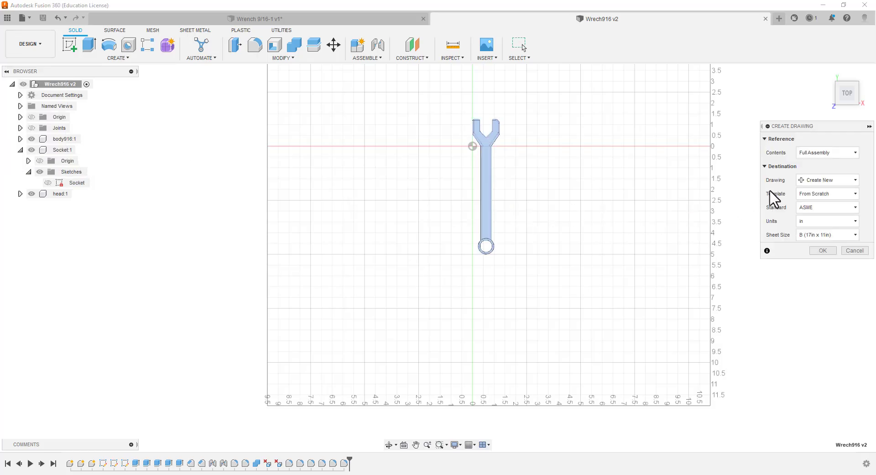
pyautogui.click(823, 251)
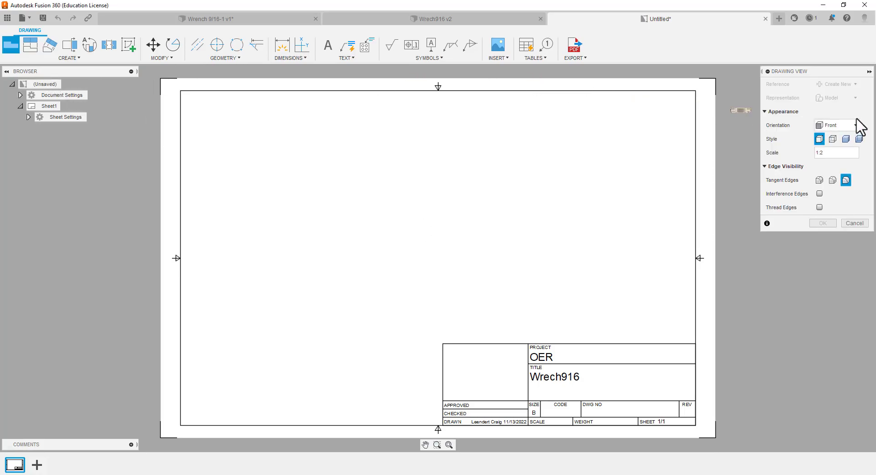
# Place a base view of the wrench in the TOP orientation at 1:2 scale on the upper left part of the sheet
pyautogui.click(856, 125)
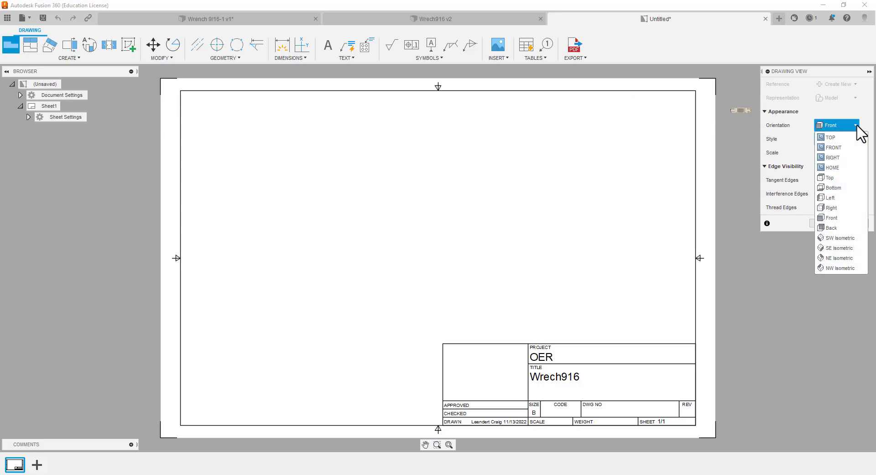
pyautogui.click(834, 138)
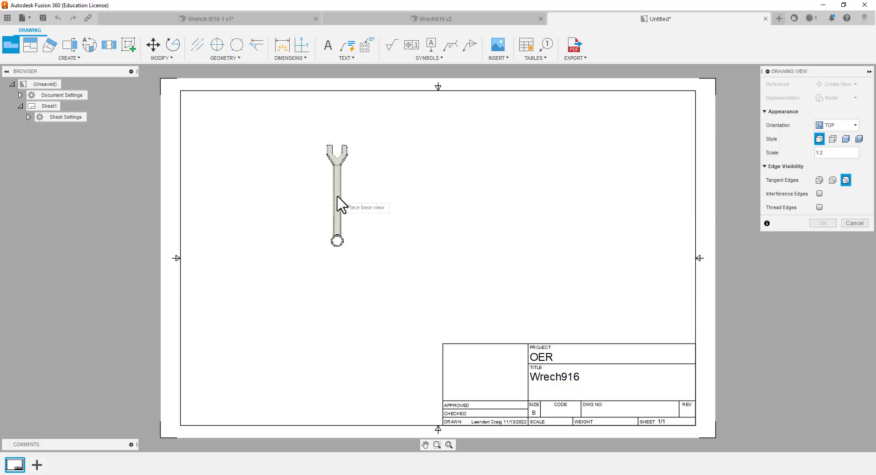
pyautogui.click(339, 204)
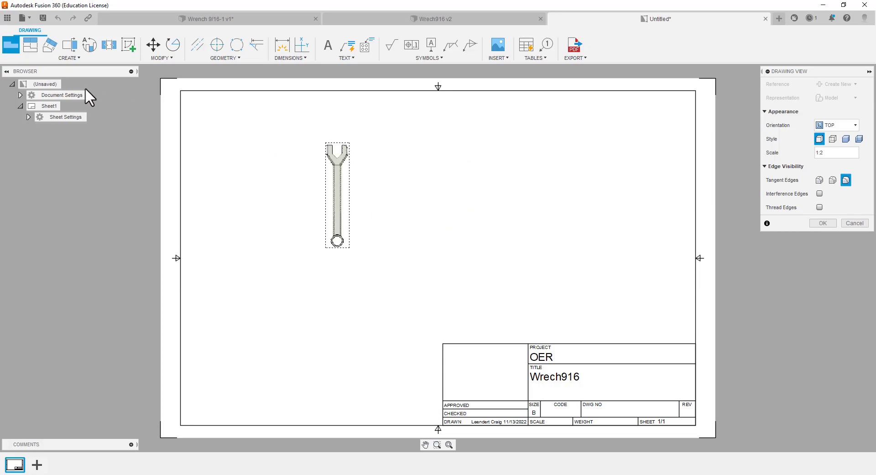
pyautogui.click(30, 45)
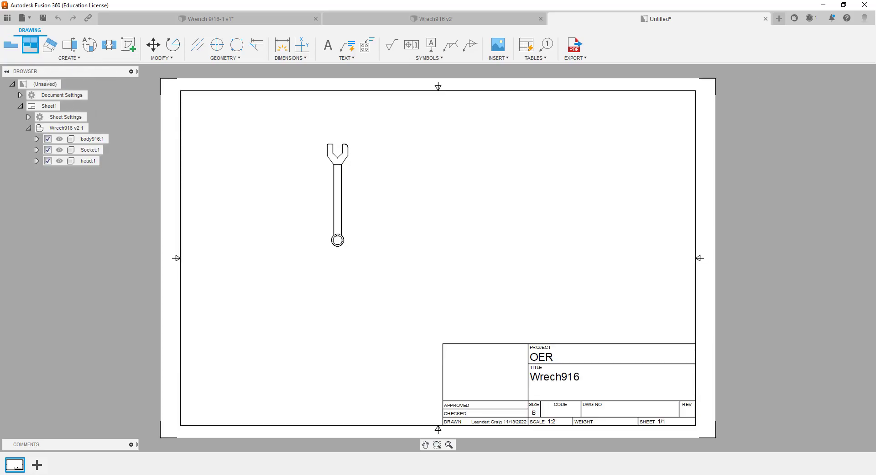
pyautogui.click(338, 208)
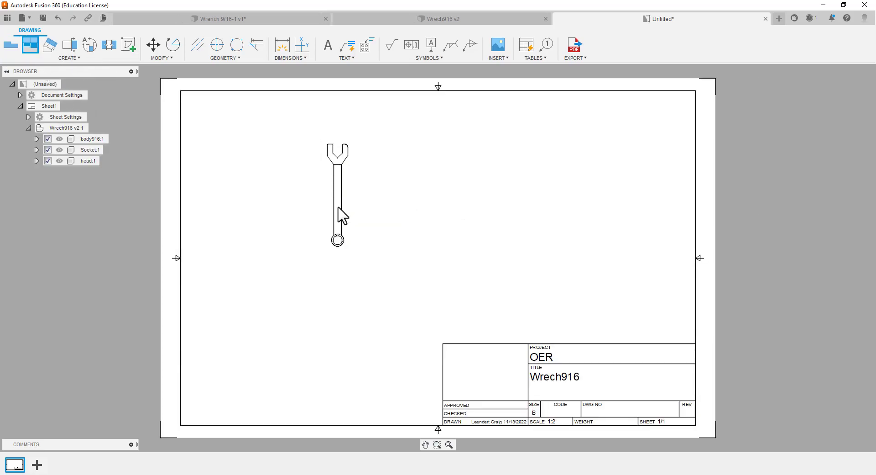
pyautogui.click(322, 304)
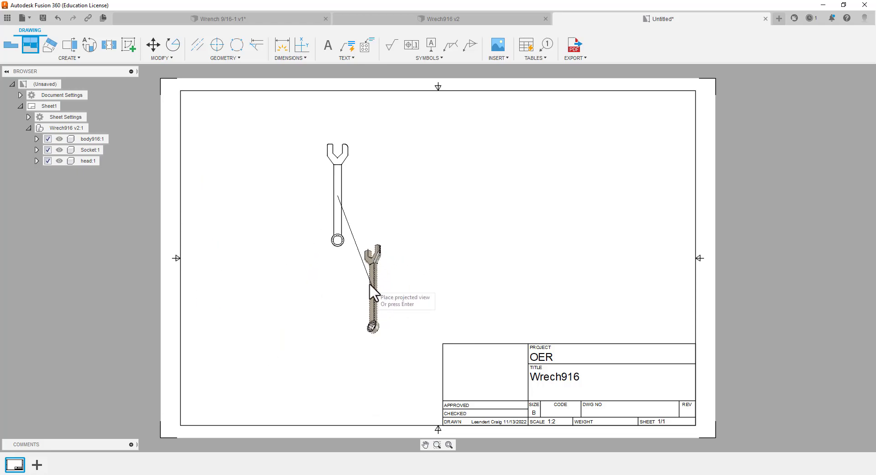
pyautogui.press('Escape')
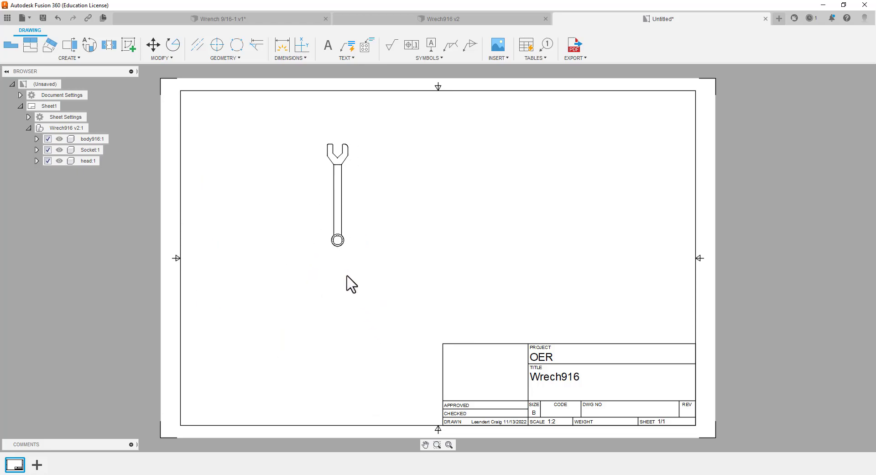
# Try a 1:1 scale for the base view, and set it back to 1:2
pyautogui.doubleClick(332, 218)
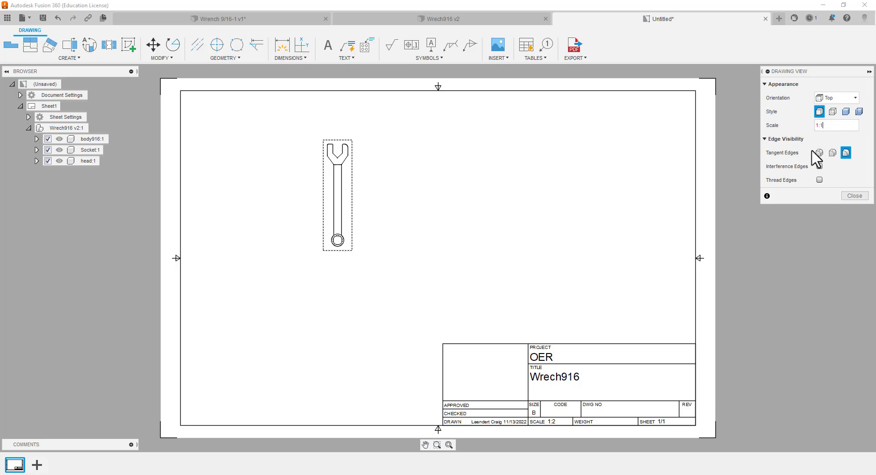
pyautogui.press('Return')
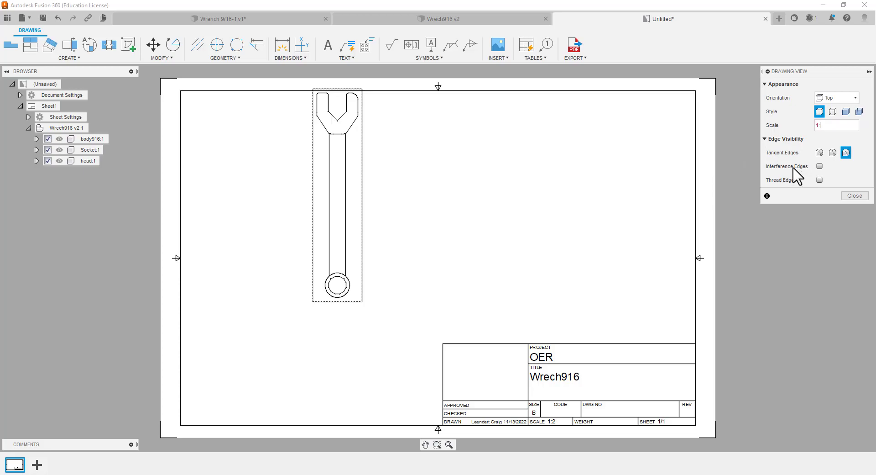
pyautogui.click(845, 196)
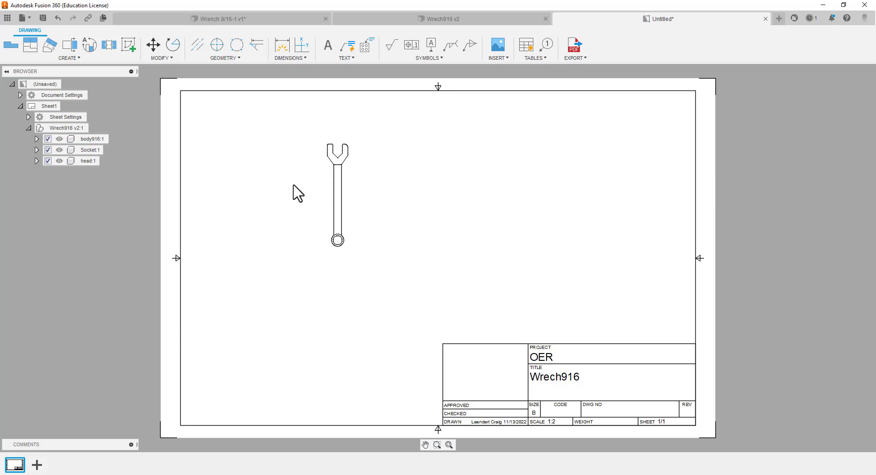
# Project five views from the base view: an end view below, a side view to its right, and isometrics at lower left, upper left and upper right
pyautogui.click(36, 49)
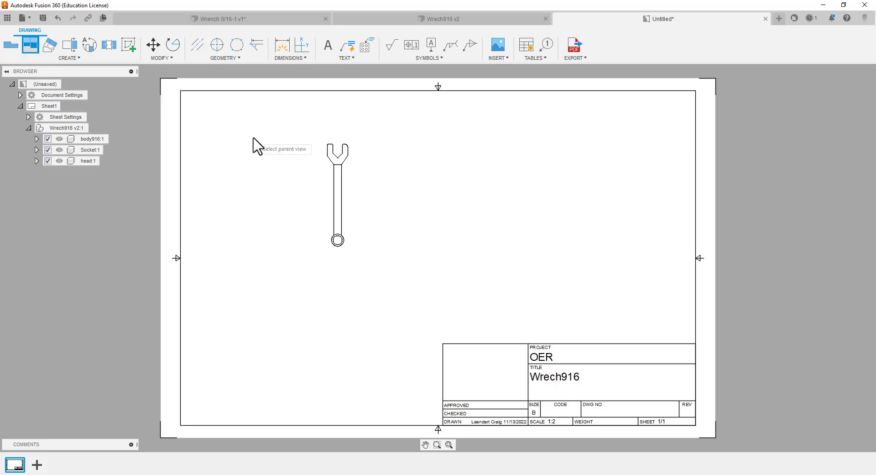
pyautogui.click(345, 196)
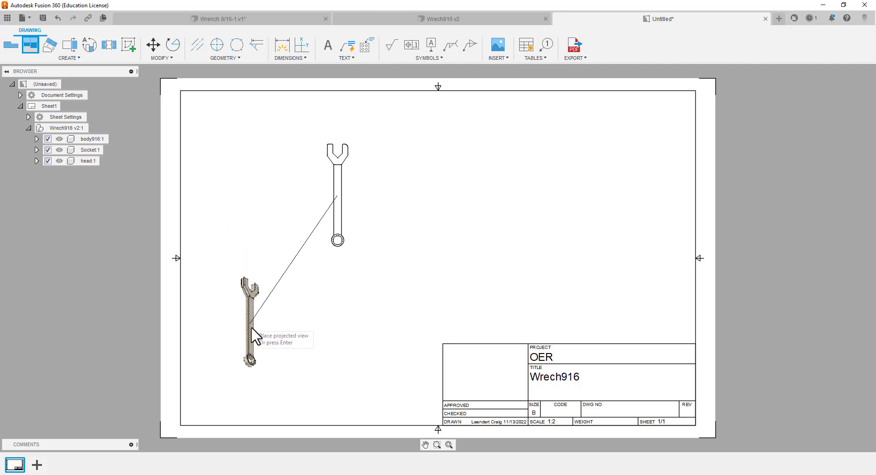
pyautogui.click(241, 336)
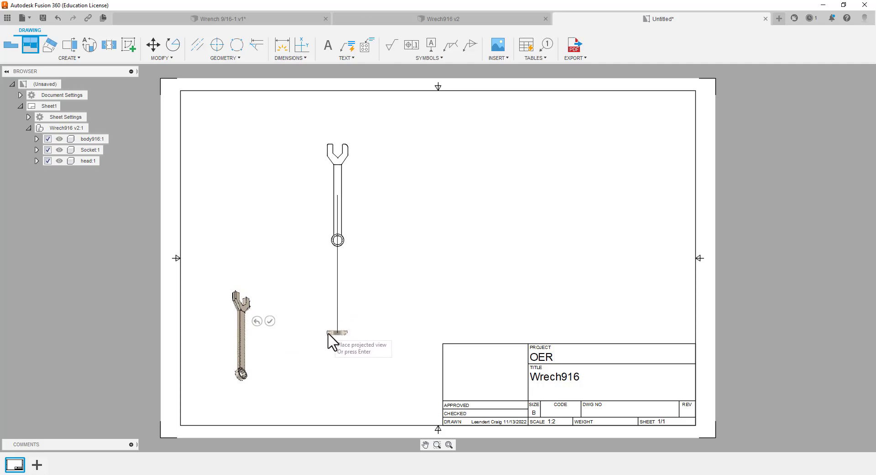
pyautogui.click(332, 355)
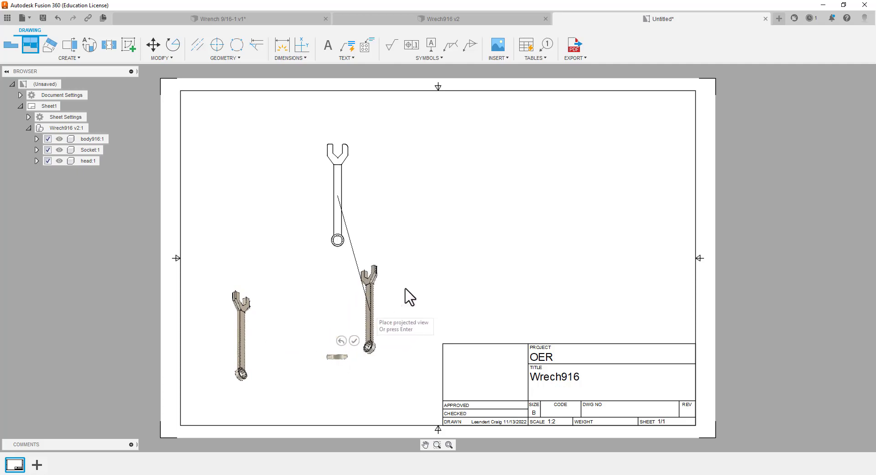
pyautogui.click(487, 112)
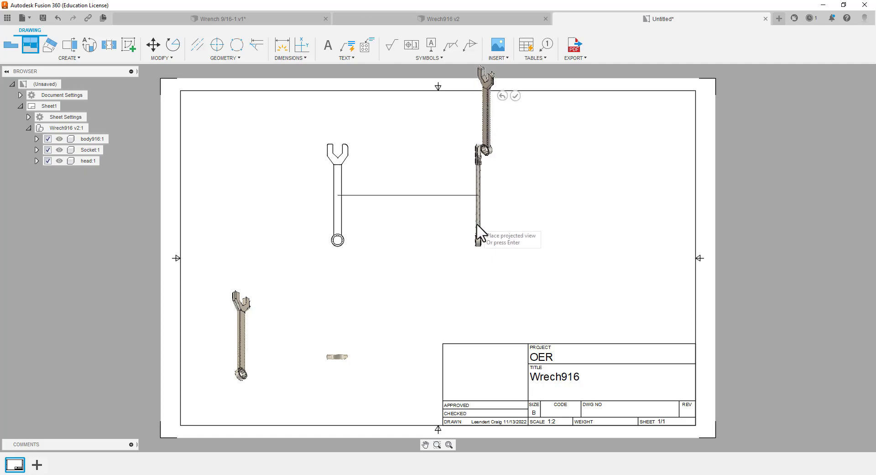
pyautogui.click(478, 227)
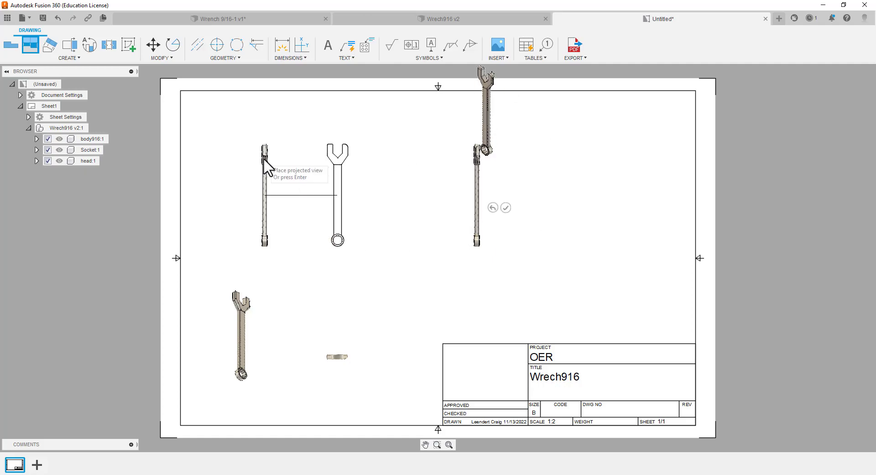
pyautogui.click(236, 127)
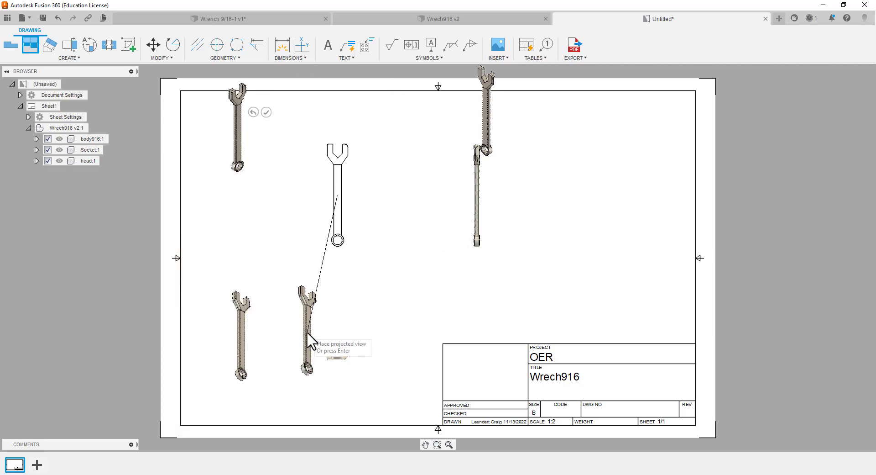
pyautogui.press('Return')
pyautogui.click(327, 351)
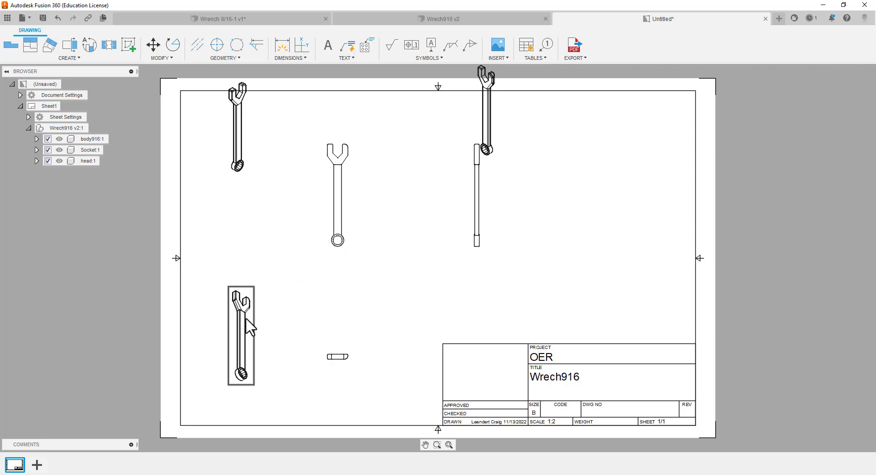
# Move the two upper isometric views fully inside the sheet border, and shift the base view slightly down
pyautogui.moveTo(240, 149); pyautogui.dragTo(244, 212)
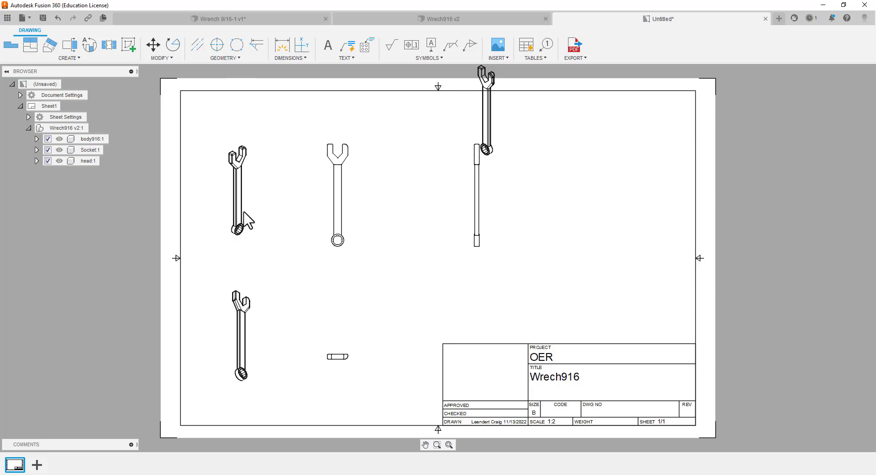
pyautogui.click(489, 126)
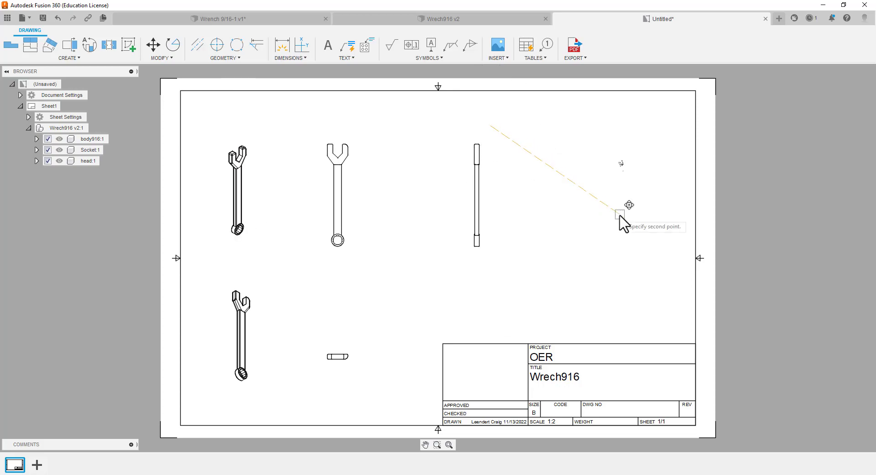
pyautogui.click(620, 215)
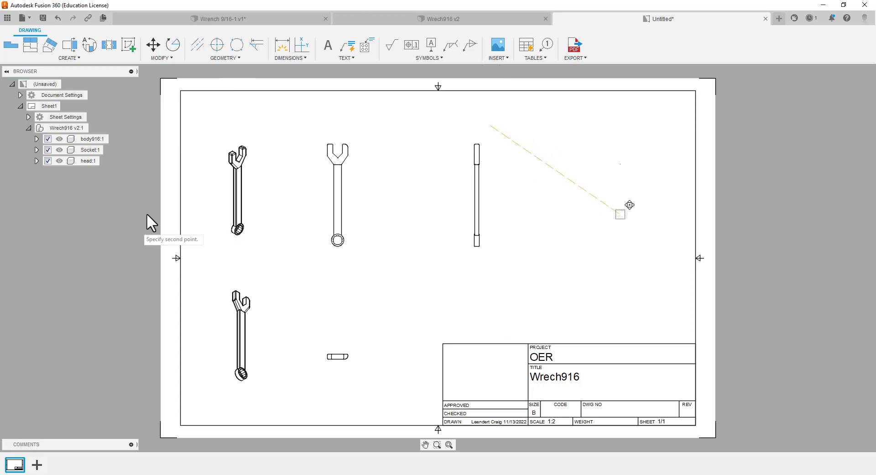
pyautogui.click(349, 219)
pyautogui.click(345, 248)
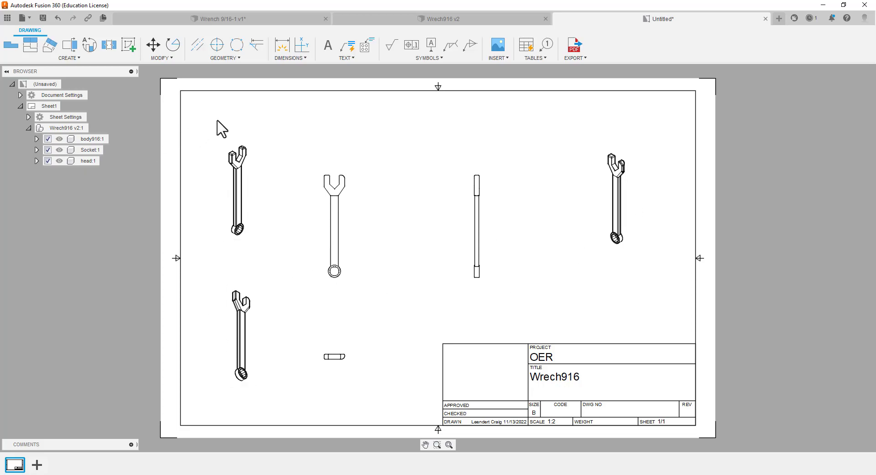
# Add a second sheet to the drawing, and return to Sheet1
pyautogui.scroll(-1, 329, 232)
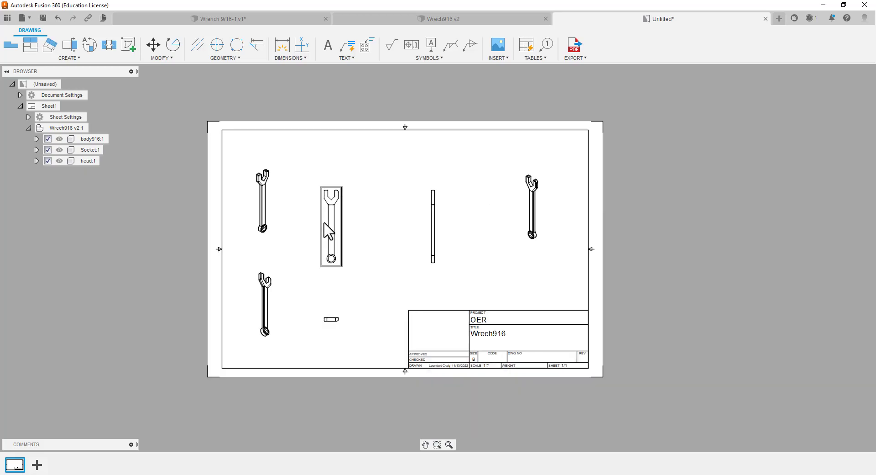
pyautogui.scroll(3, 331, 230)
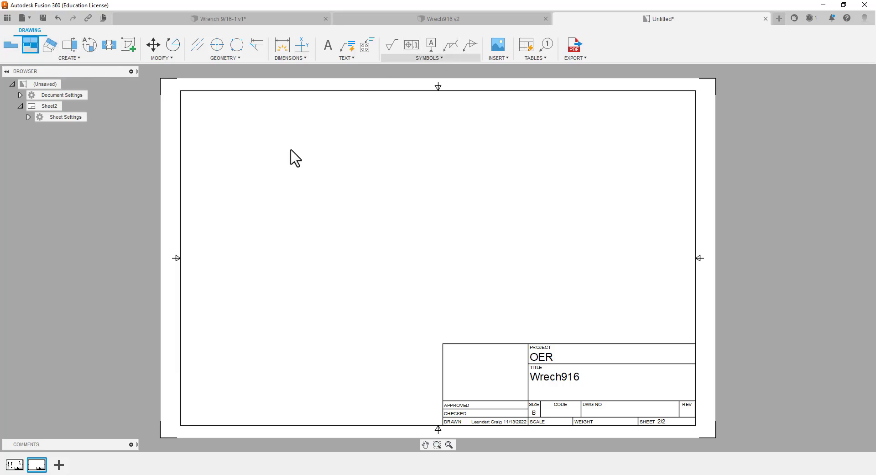
pyautogui.click(16, 465)
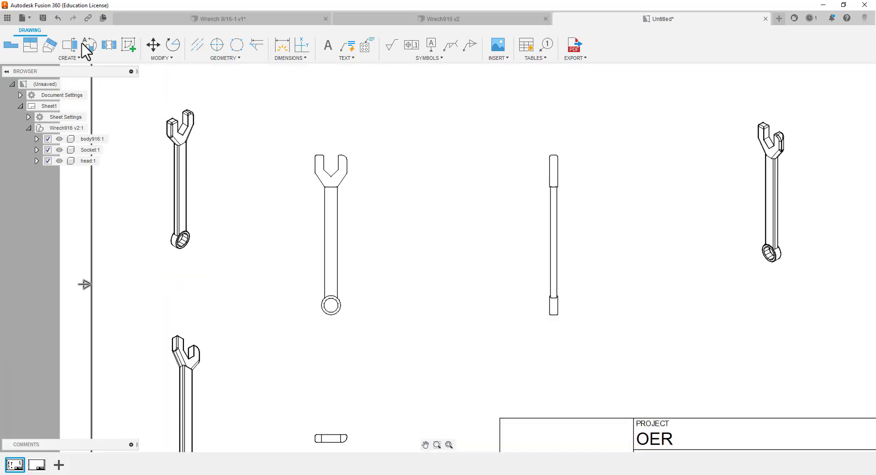
# Dimension the socket opening across two opposite corners and the socket's outer diameter in the base view
pyautogui.click(279, 48)
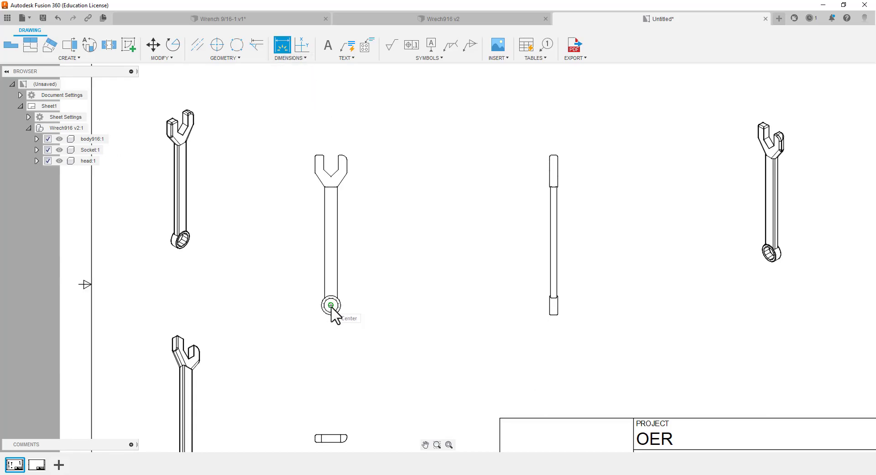
pyautogui.scroll(6, 331, 307)
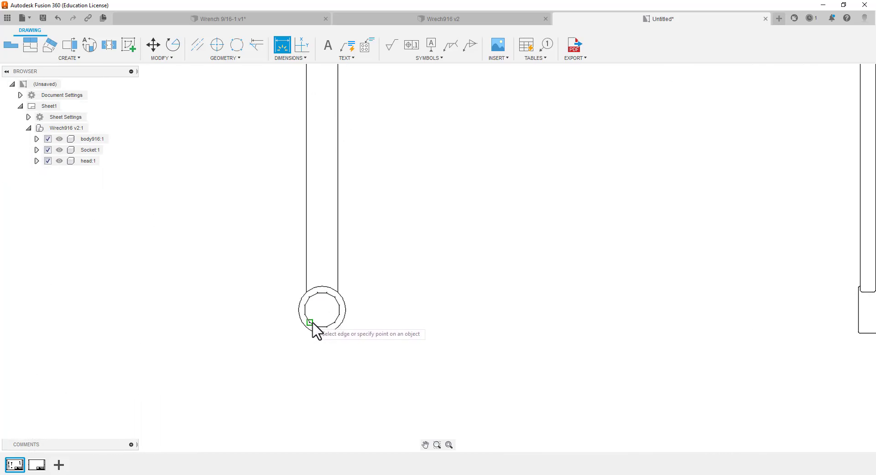
pyautogui.click(310, 322)
pyautogui.click(336, 297)
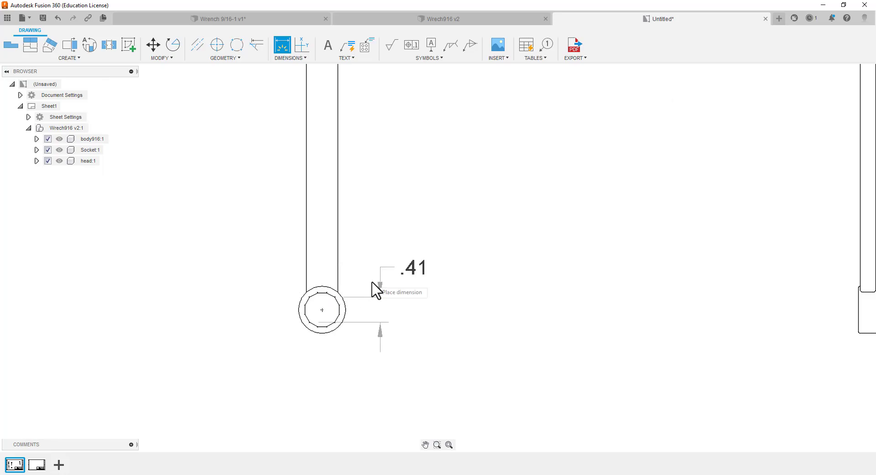
pyautogui.click(325, 315)
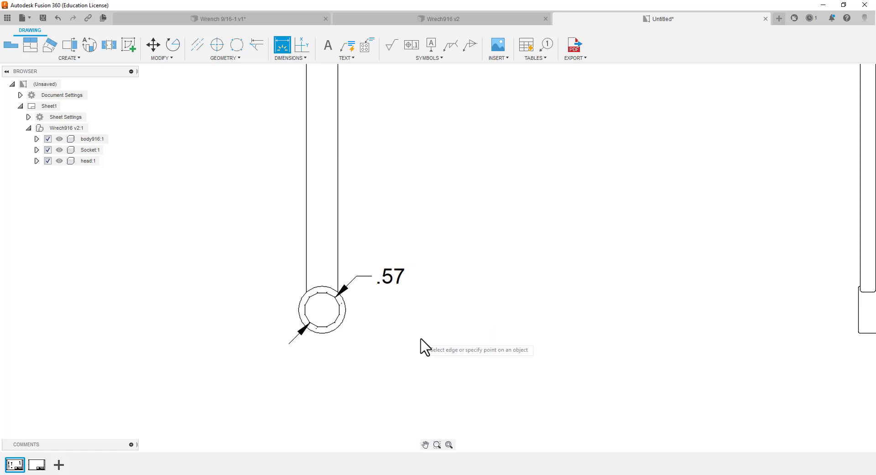
pyautogui.click(299, 312)
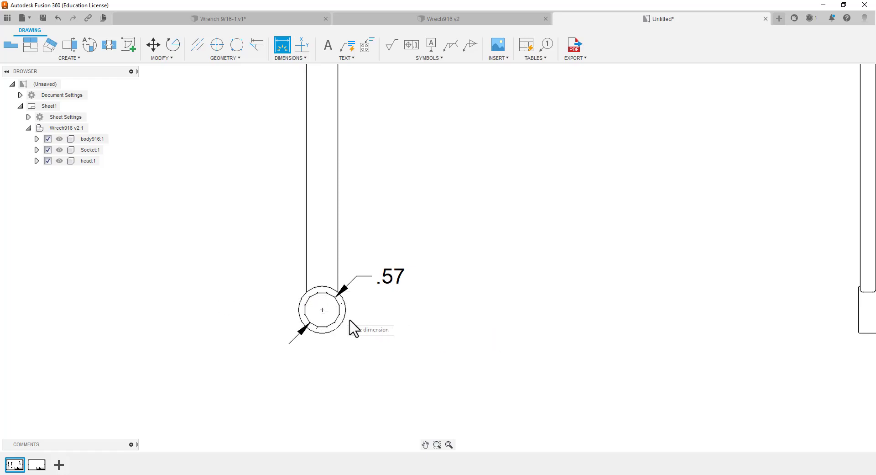
pyautogui.click(378, 323)
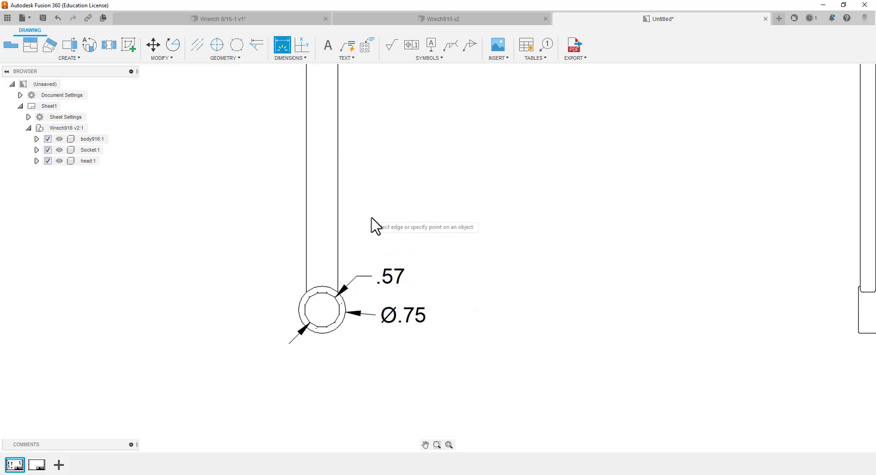
# Dimension the jaw opening between the two inner faces of the head, placing it above the base view
pyautogui.scroll(-5, 389, 268)
pyautogui.scroll(2, 390, 211)
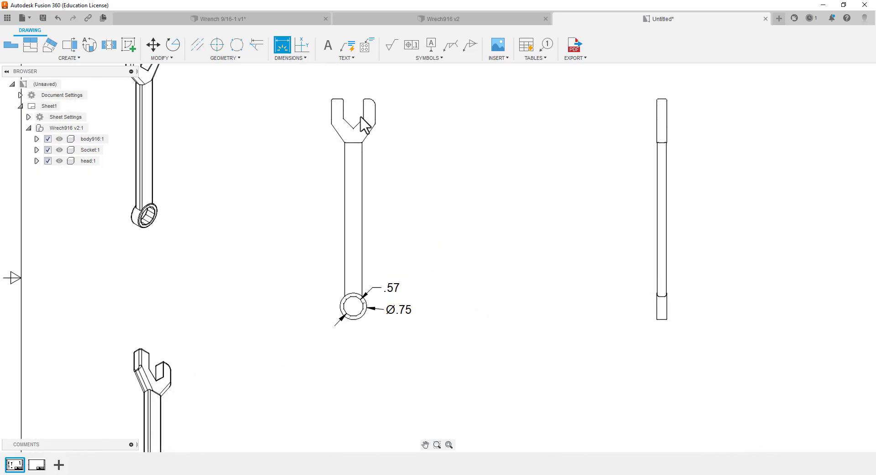
pyautogui.click(343, 104)
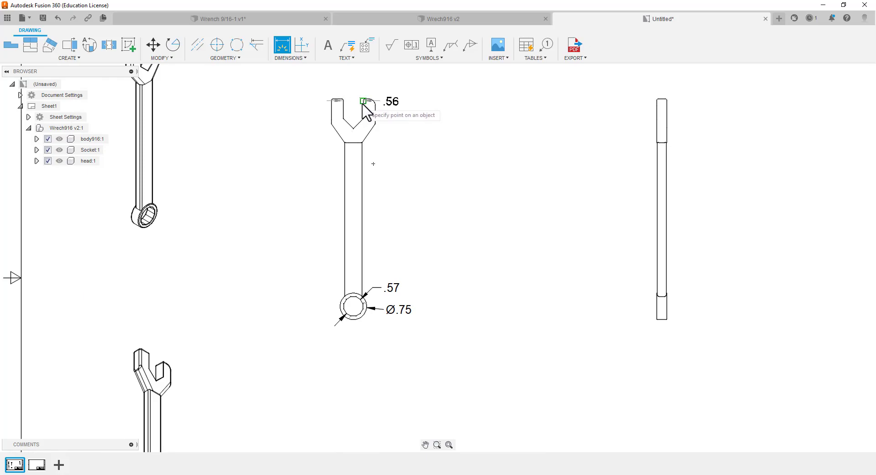
pyautogui.click(364, 101)
pyautogui.click(366, 78)
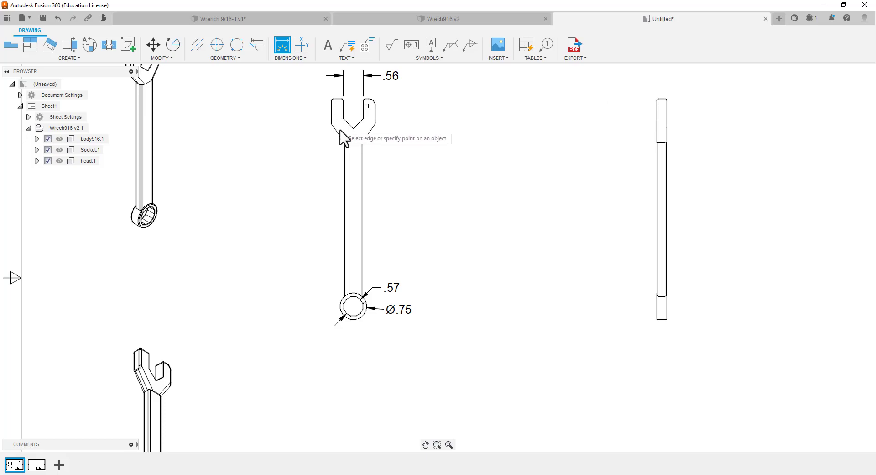
# Try to dimension the head's overall width between its outer corners, above the jaw opening dimension in the base view
pyautogui.scroll(1, 355, 155)
pyautogui.scroll(-3, 355, 164)
pyautogui.scroll(1, 351, 162)
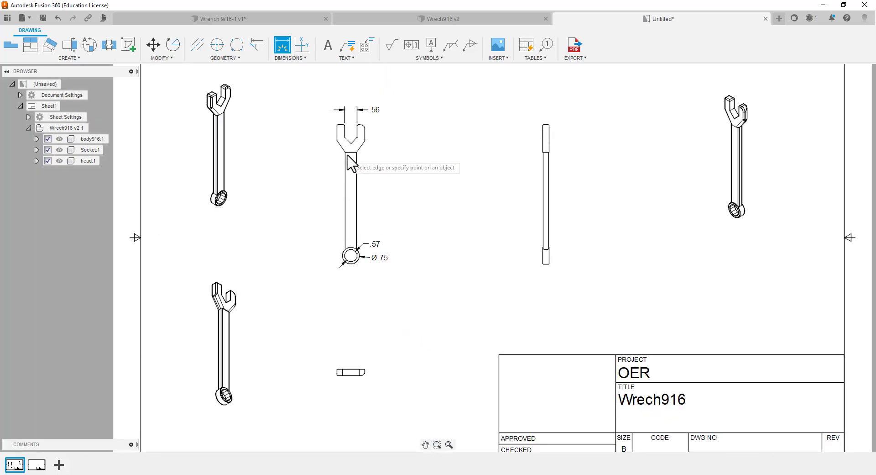
pyautogui.scroll(2, 351, 159)
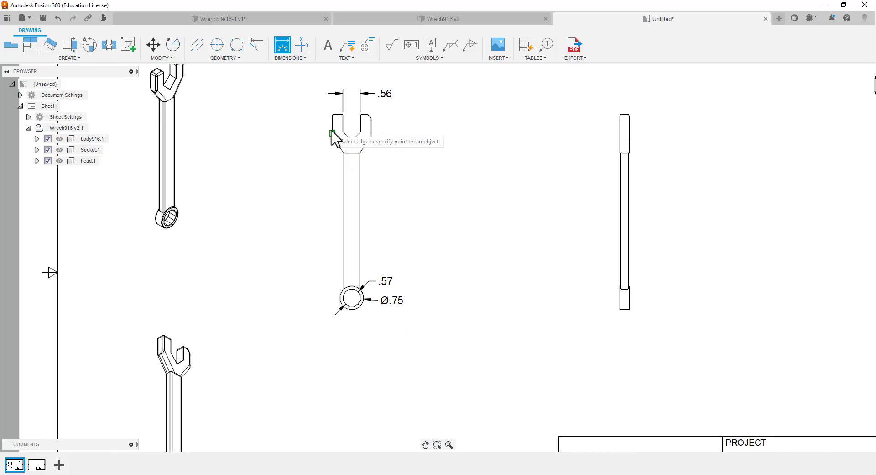
pyautogui.click(372, 135)
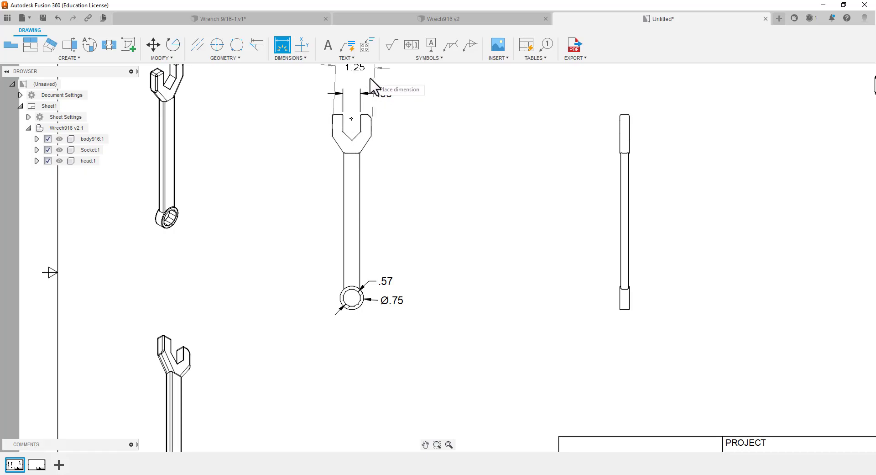
pyautogui.click(338, 89)
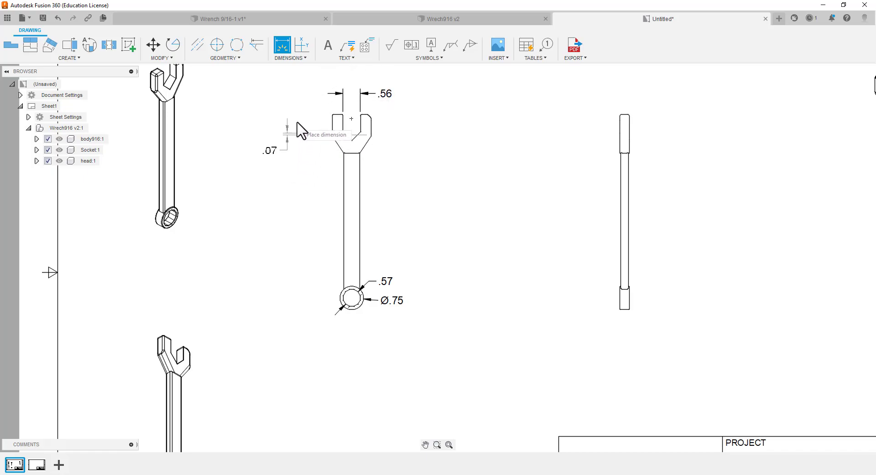
pyautogui.click(341, 78)
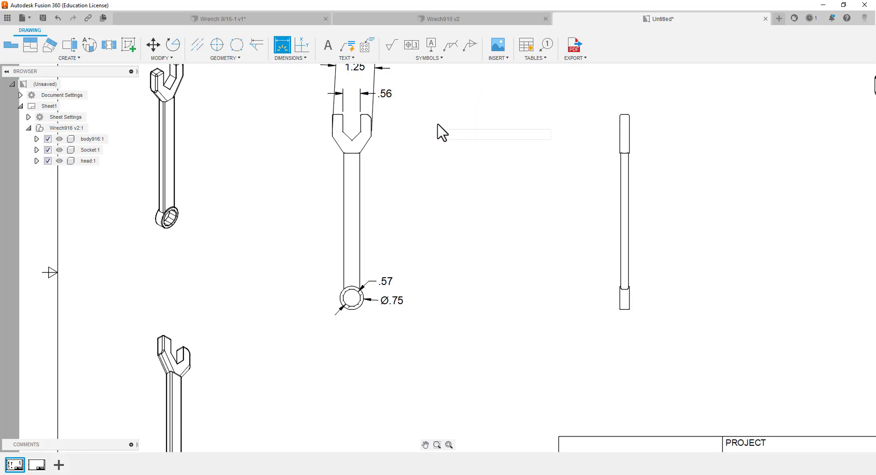
pyautogui.scroll(1, 439, 132)
pyautogui.scroll(1, 411, 124)
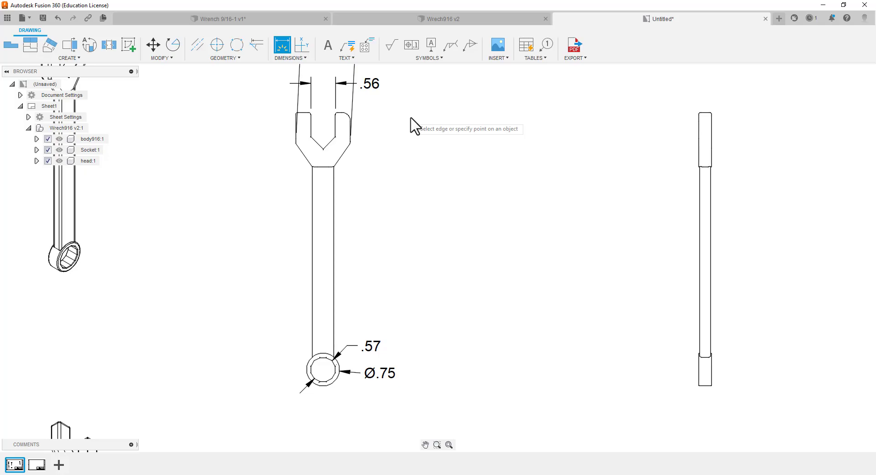
pyautogui.scroll(-1, 411, 118)
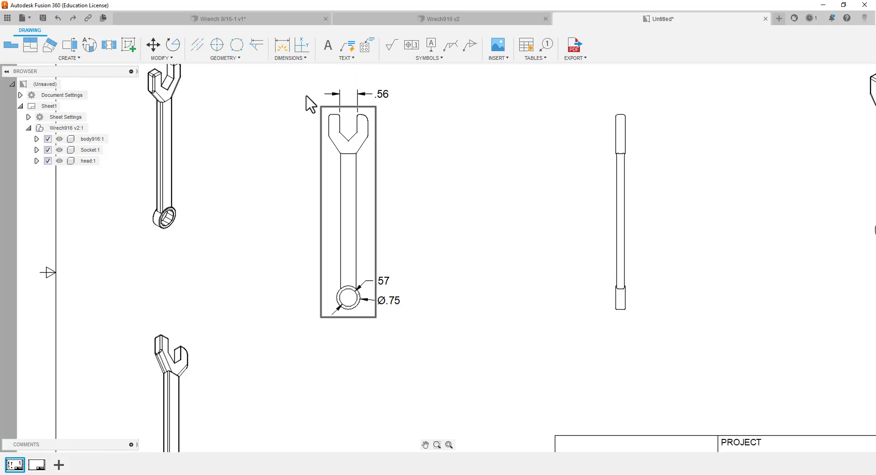
pyautogui.click(282, 45)
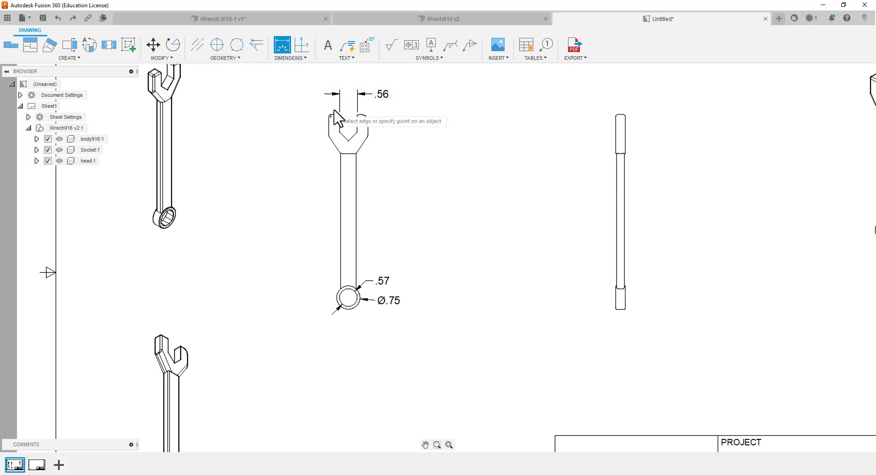
pyautogui.scroll(3, 328, 121)
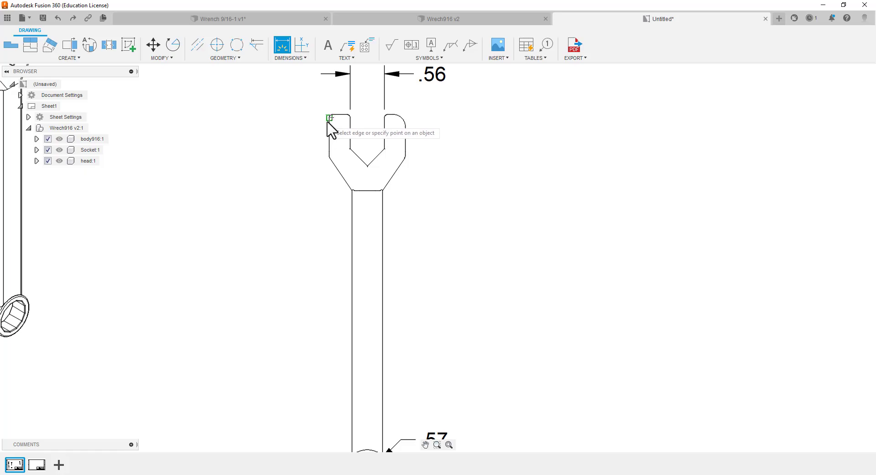
pyautogui.click(330, 117)
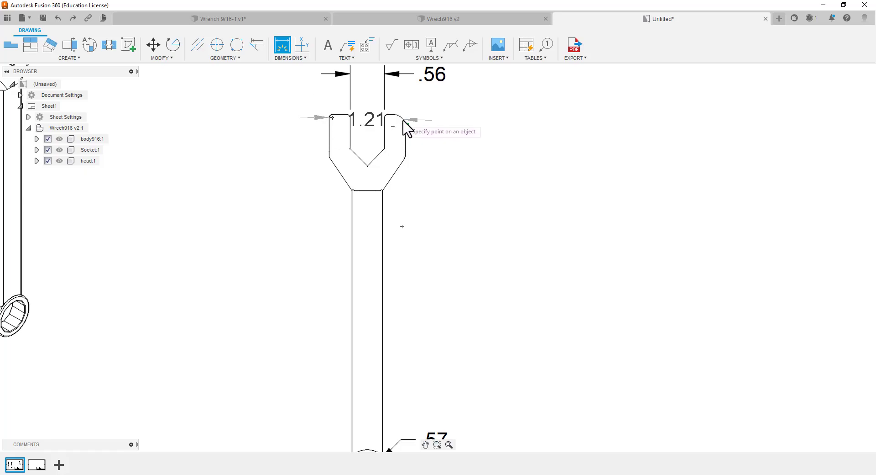
pyautogui.click(405, 120)
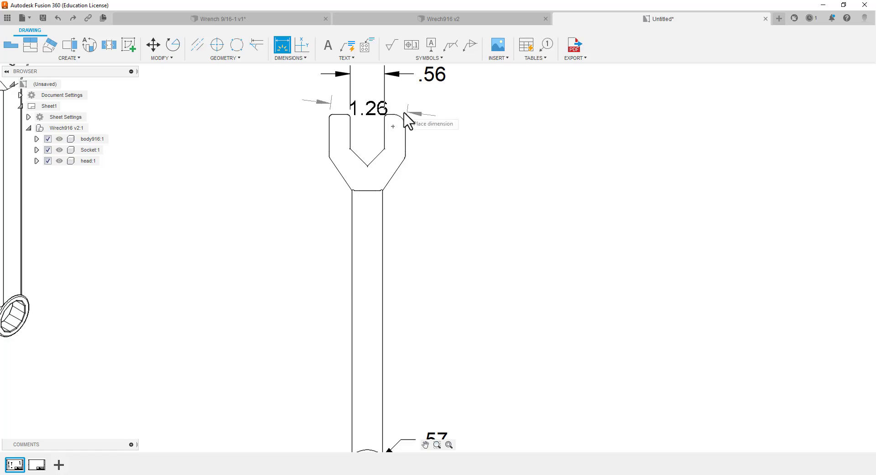
pyautogui.scroll(-5, 385, 93)
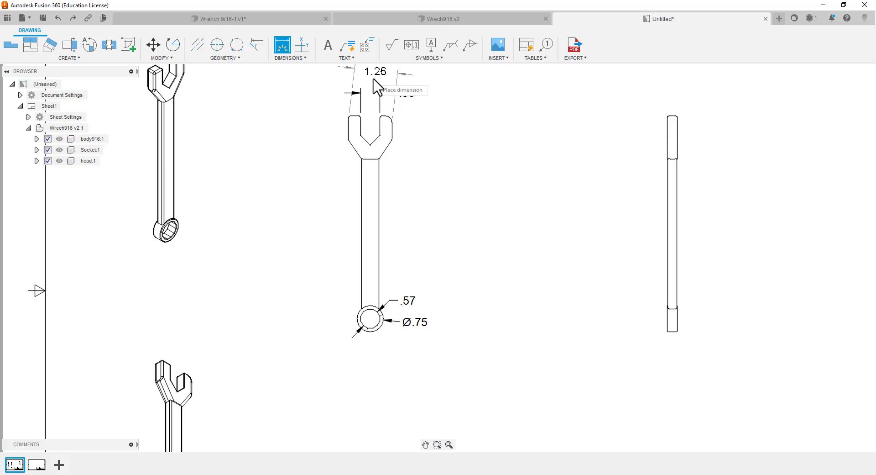
pyautogui.press('Escape')
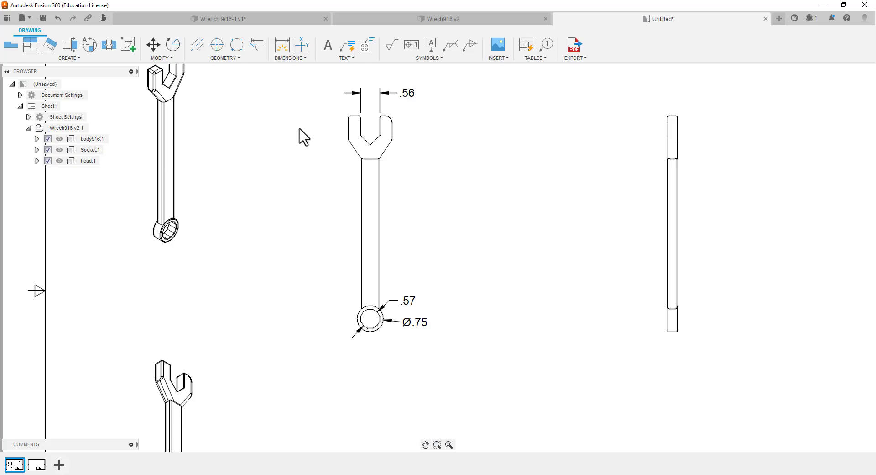
# Dimension the head's overall width above the jaw opening dimension, and the handle's length along its left side
pyautogui.click(278, 53)
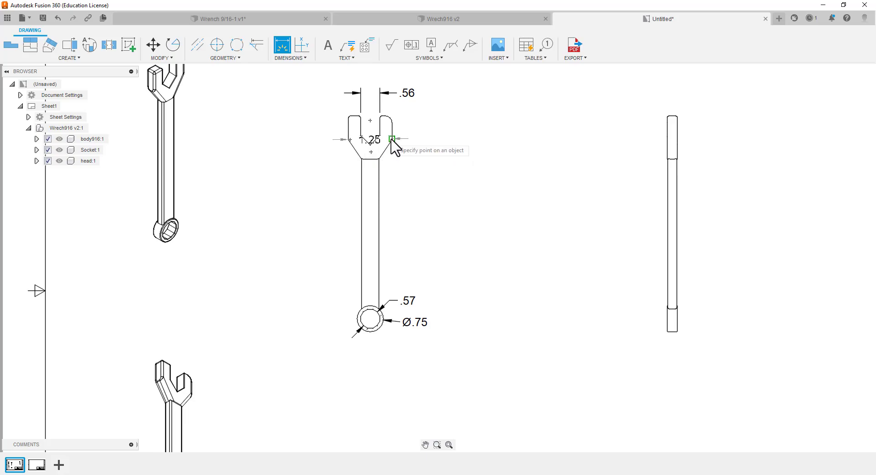
pyautogui.click(386, 80)
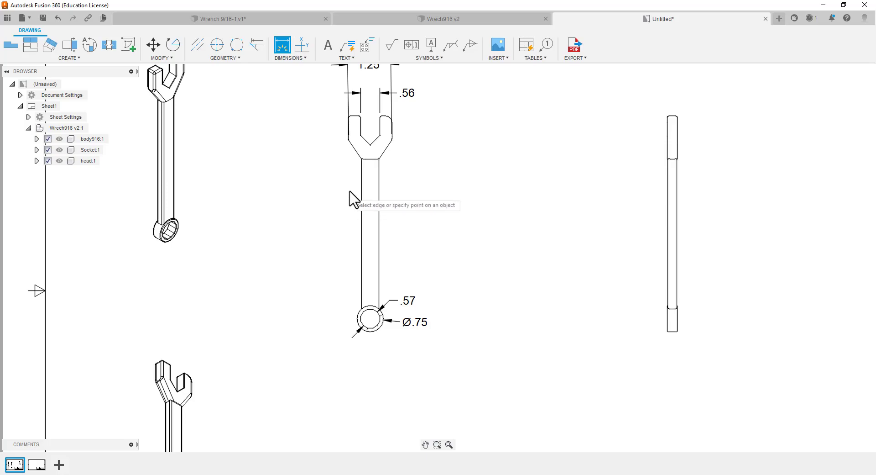
pyautogui.click(362, 190)
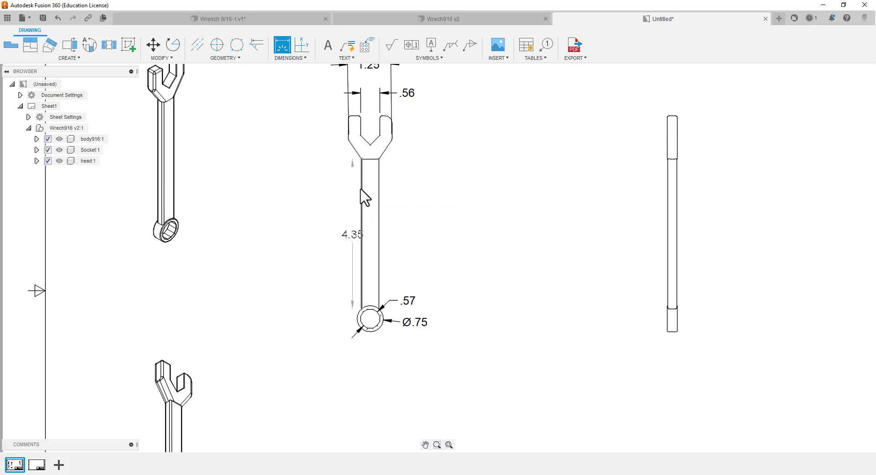
pyautogui.press('Escape')
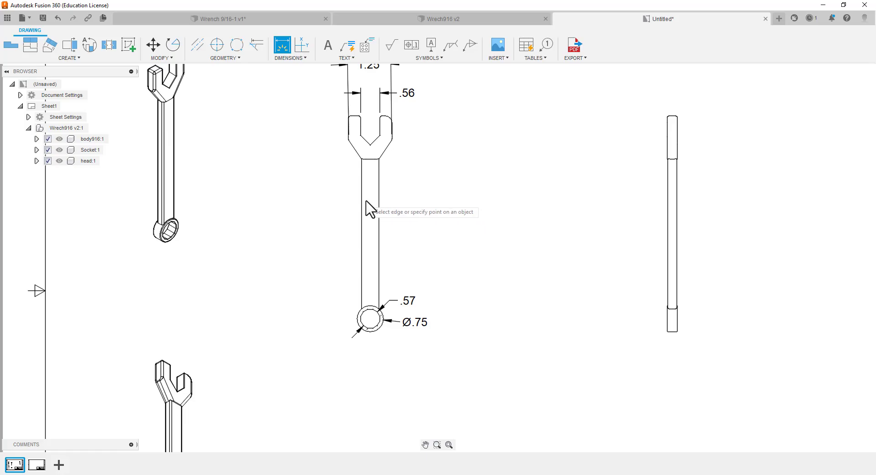
pyautogui.click(360, 201)
pyautogui.click(312, 219)
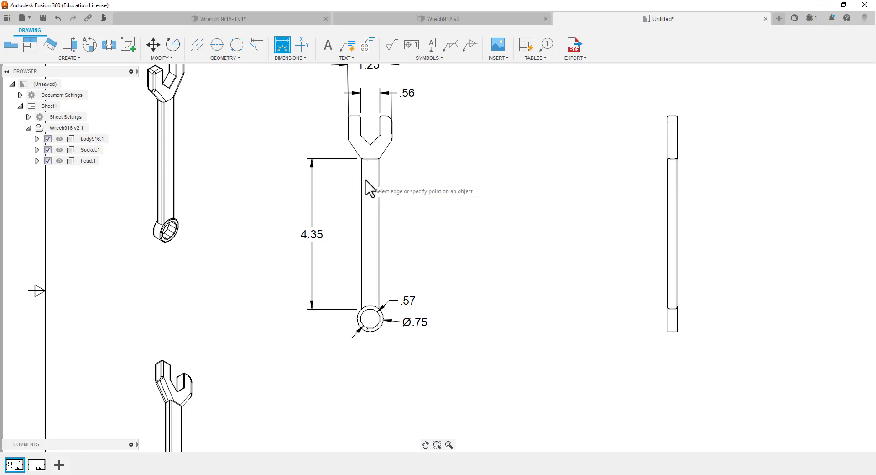
# Dimension the handle's width across its upper part, and the head's height along its left side in the base view
pyautogui.click(362, 159)
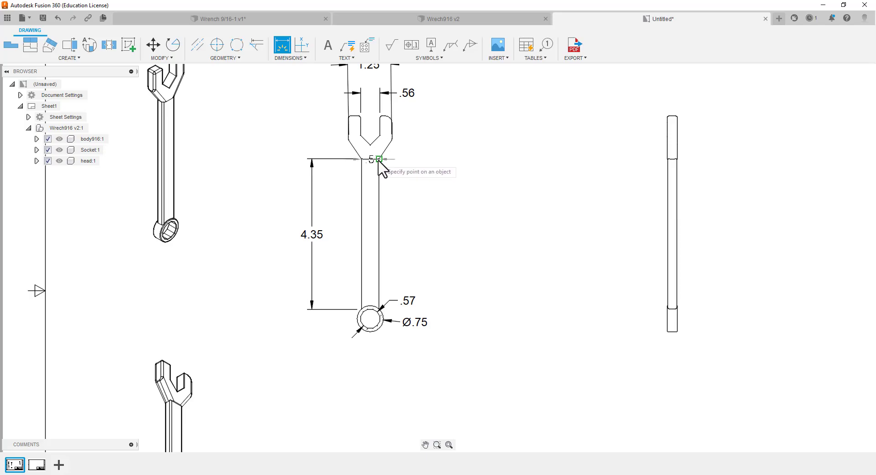
pyautogui.click(412, 197)
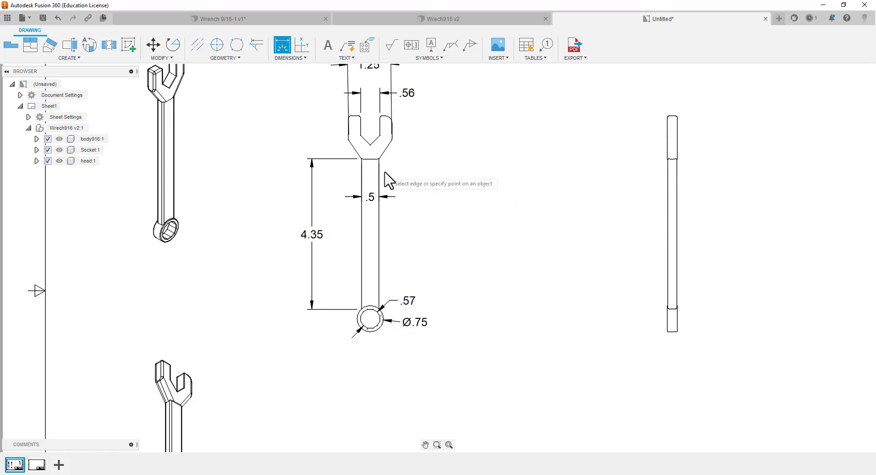
pyautogui.click(366, 159)
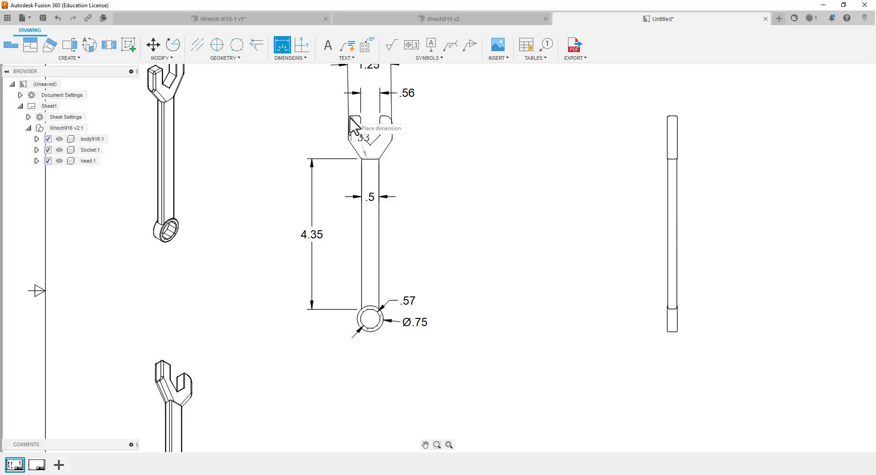
pyautogui.click(328, 120)
# Dimension the head's thickness in the side view, placing it above the head
pyautogui.scroll(-5, 490, 171)
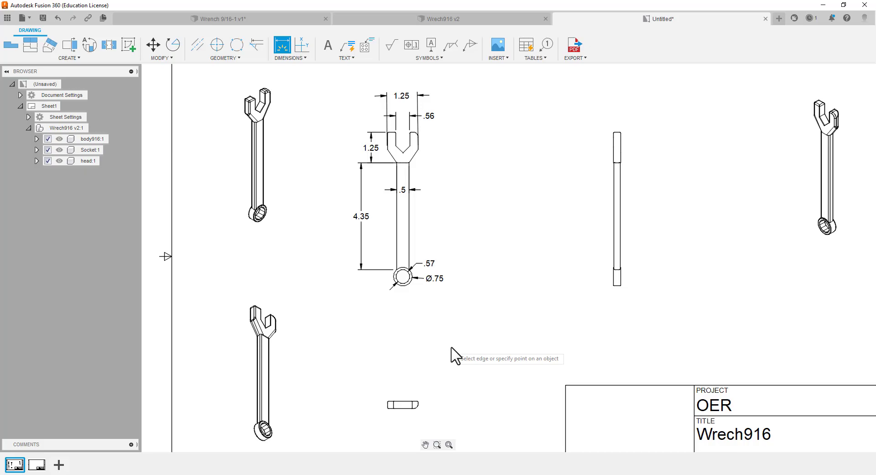
pyautogui.click(613, 147)
pyautogui.click(621, 152)
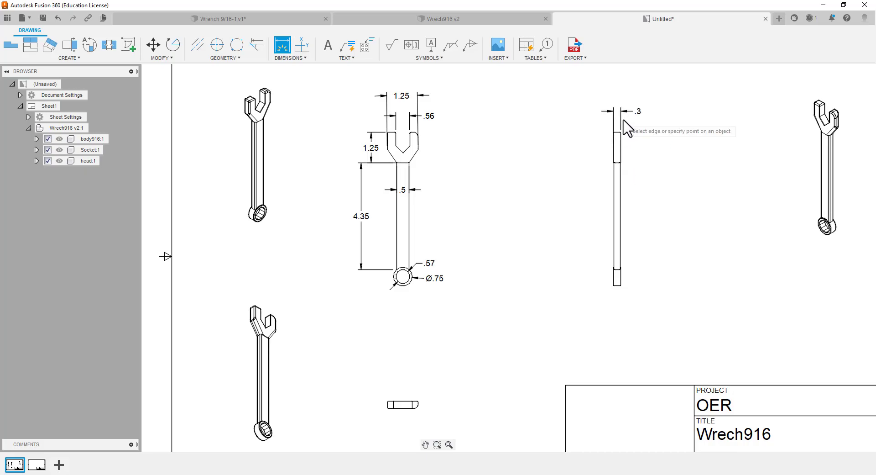
# In the side view, dimension the handle's thickness just above the socket and the socket's thickness below its end
pyautogui.click(614, 202)
pyautogui.press('Escape')
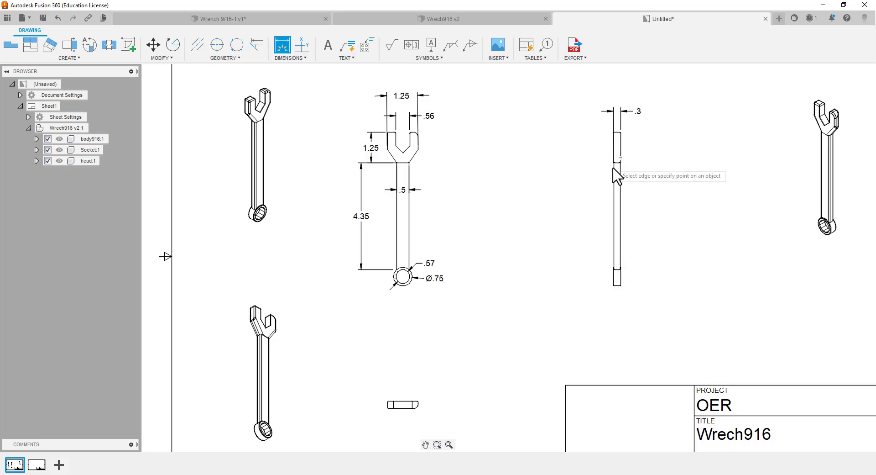
pyautogui.scroll(-2, 614, 276)
pyautogui.scroll(7, 613, 278)
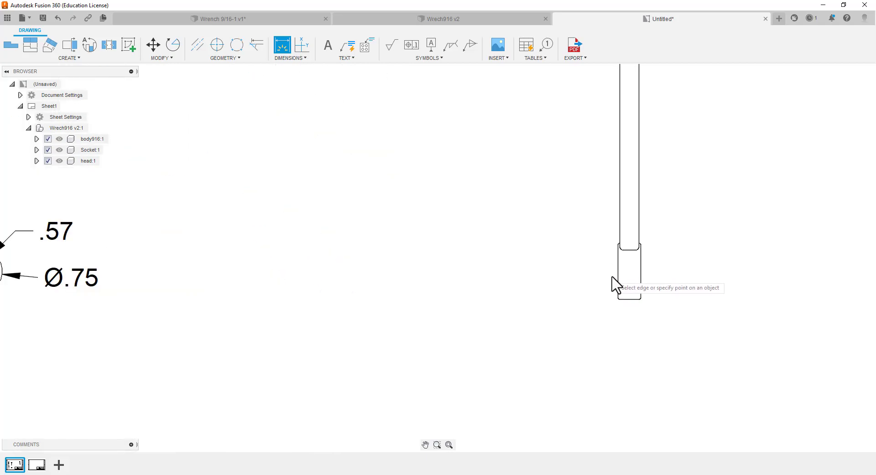
pyautogui.click(620, 244)
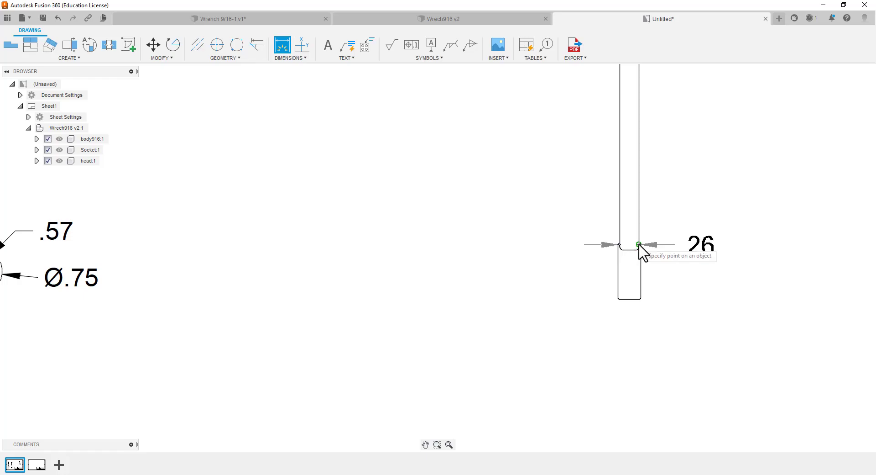
pyautogui.click(639, 245)
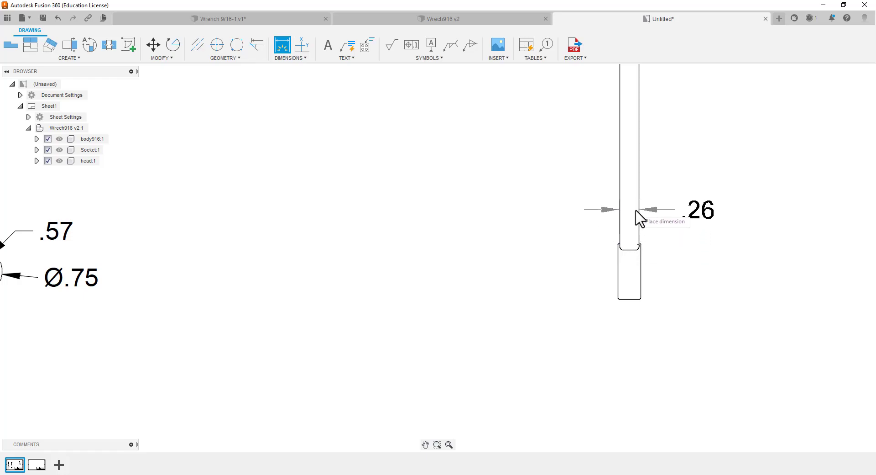
pyautogui.click(638, 215)
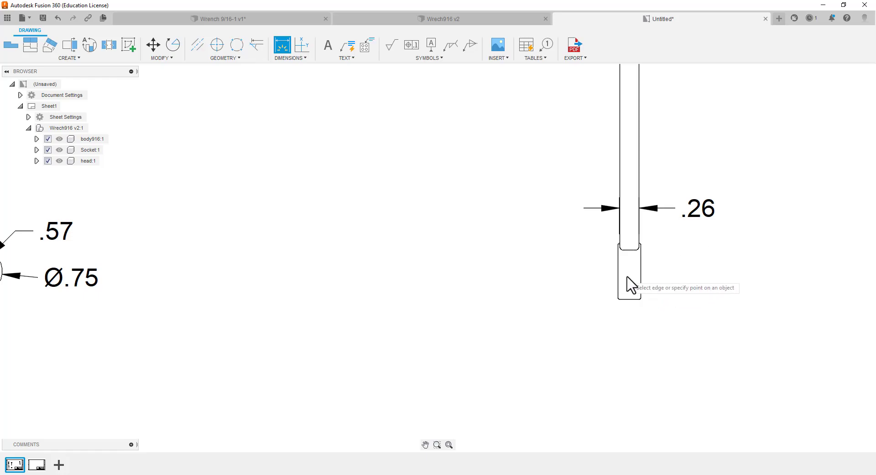
pyautogui.click(620, 288)
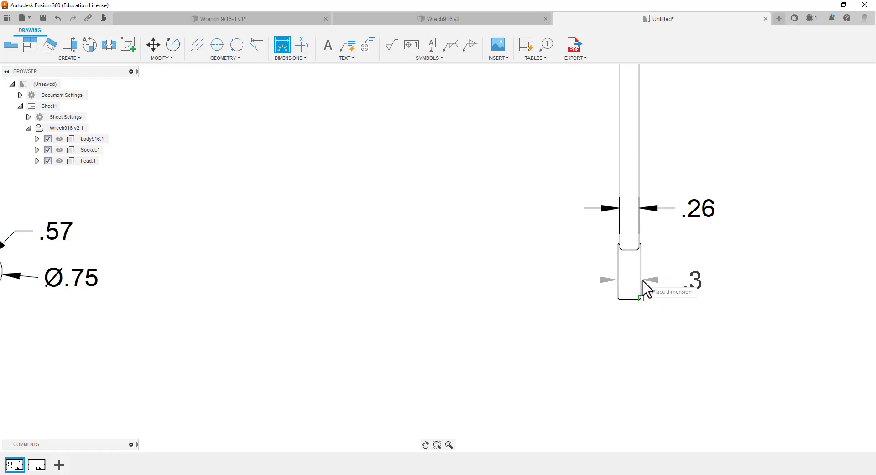
pyautogui.click(689, 332)
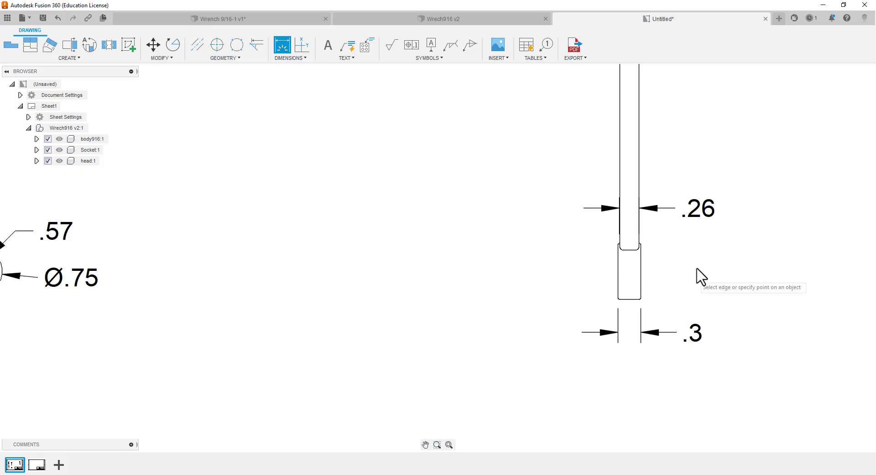
# Add a first-level parts list table to the sheet, placed in the upper-right corner of the drawing border
pyautogui.scroll(-2, 712, 230)
pyautogui.scroll(-2, 707, 223)
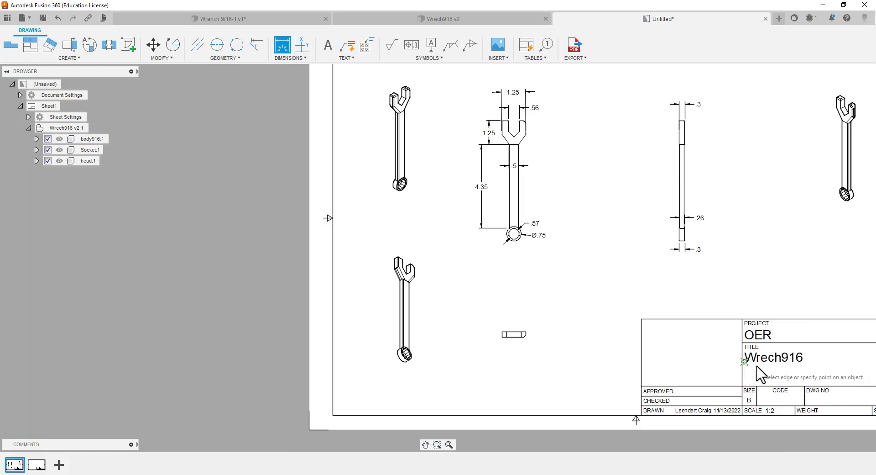
pyautogui.scroll(1, 476, 275)
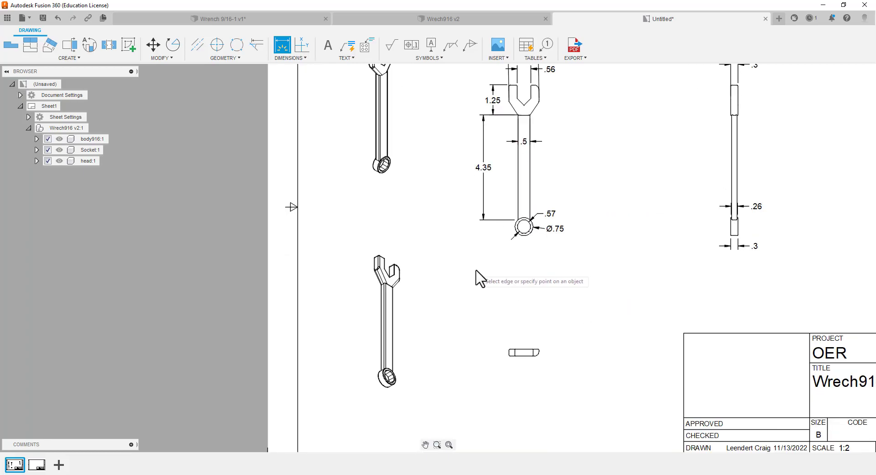
pyautogui.scroll(-3, 475, 275)
pyautogui.scroll(3, 529, 174)
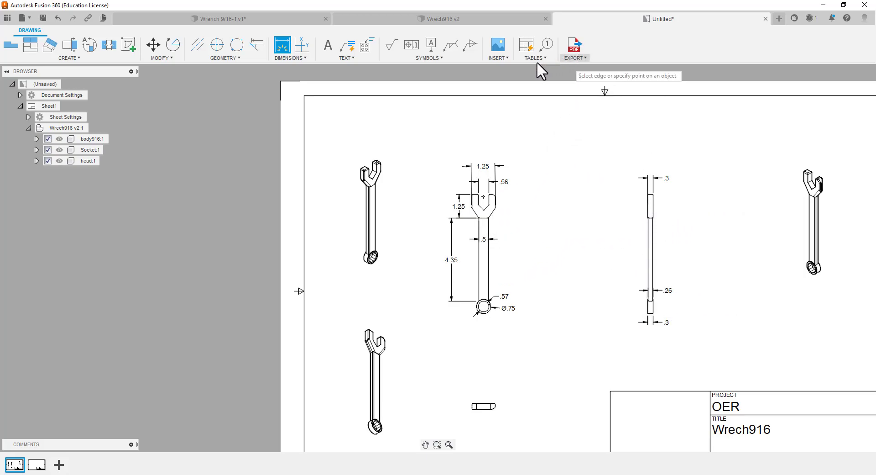
pyautogui.click(525, 43)
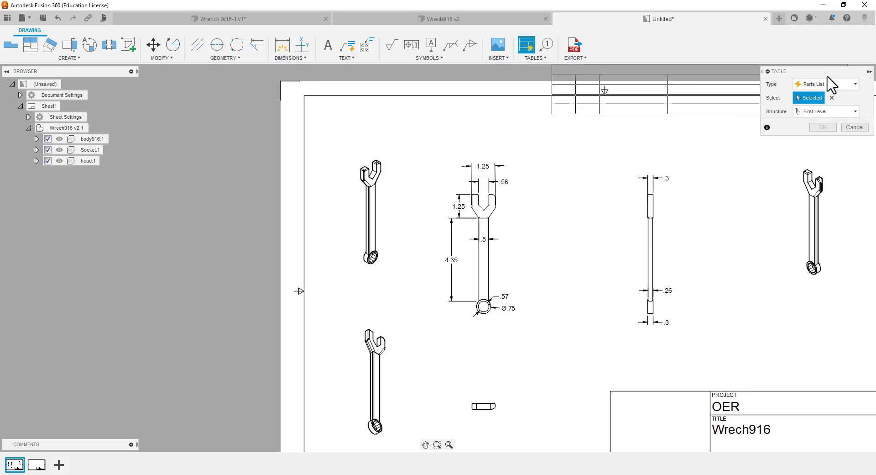
pyautogui.moveTo(828, 72); pyautogui.dragTo(497, 85)
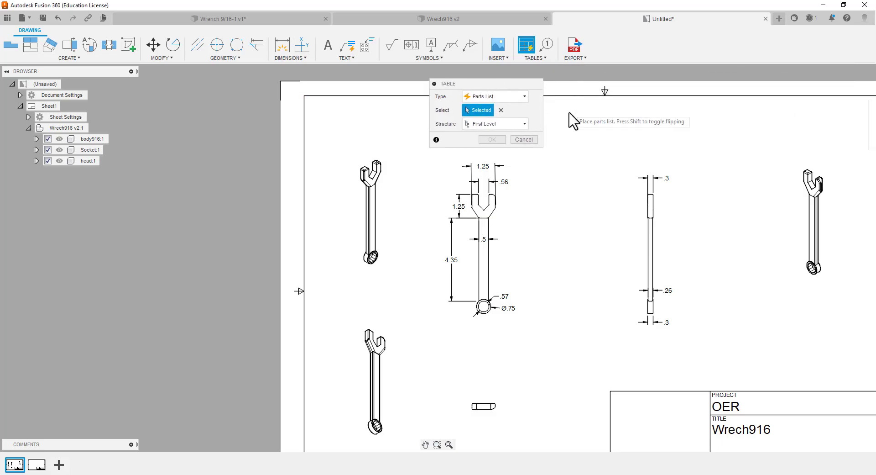
pyautogui.scroll(2, 541, 176)
pyautogui.scroll(-5, 541, 177)
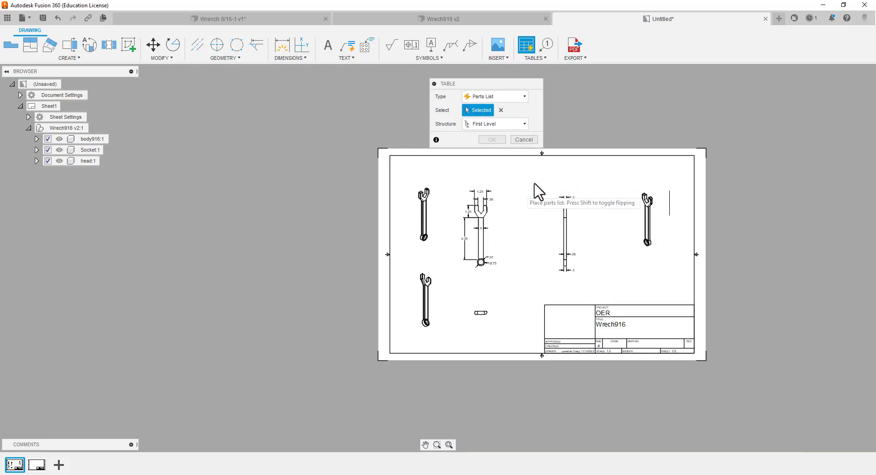
pyautogui.click(694, 157)
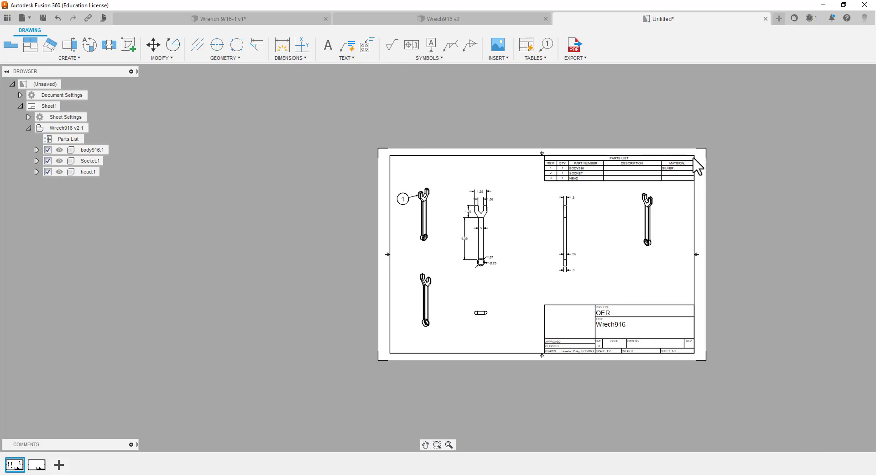
# Examine the parts list entries and the title block details on the finished drawing sheet
pyautogui.scroll(5, 676, 130)
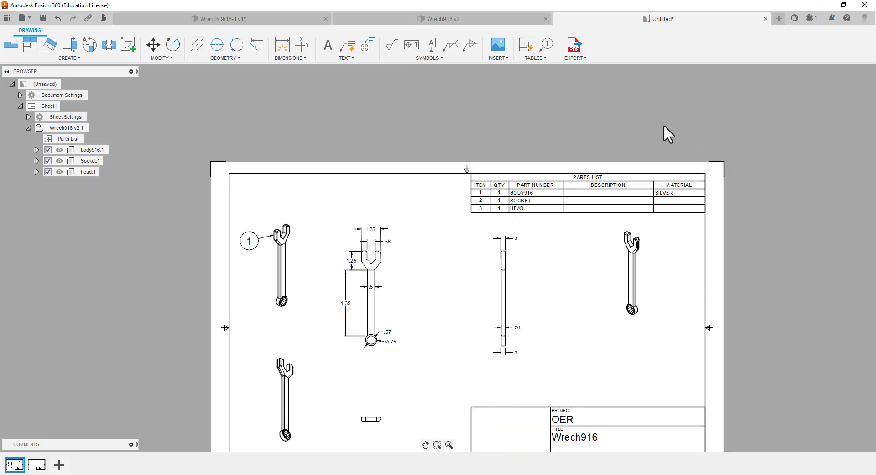
pyautogui.scroll(2, 573, 217)
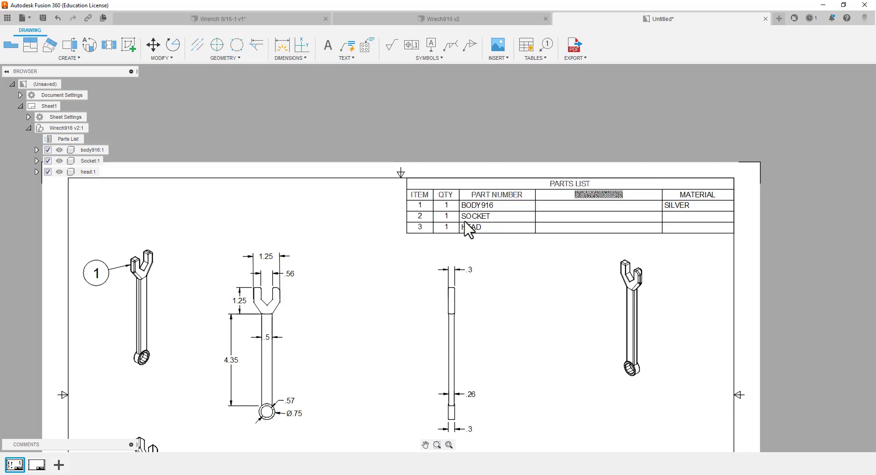
pyautogui.scroll(-2, 408, 242)
pyautogui.scroll(-3, 464, 268)
pyautogui.scroll(2, 470, 372)
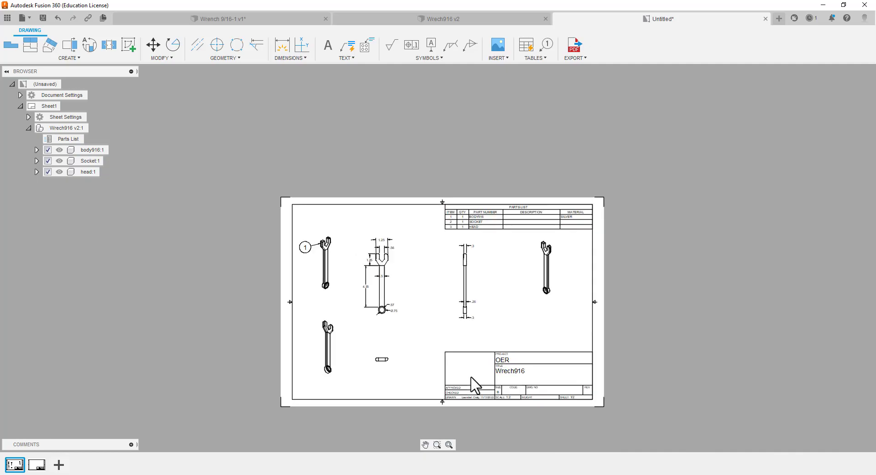
pyautogui.scroll(4, 499, 433)
pyautogui.scroll(1, 502, 415)
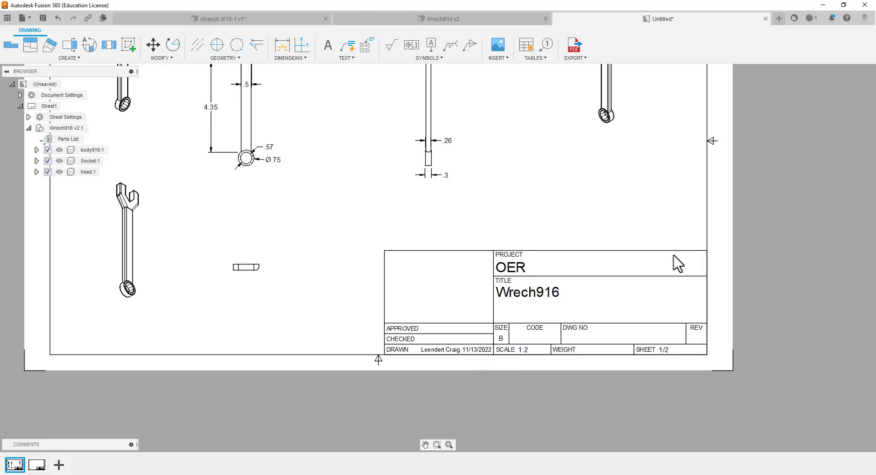
pyautogui.scroll(-5, 675, 259)
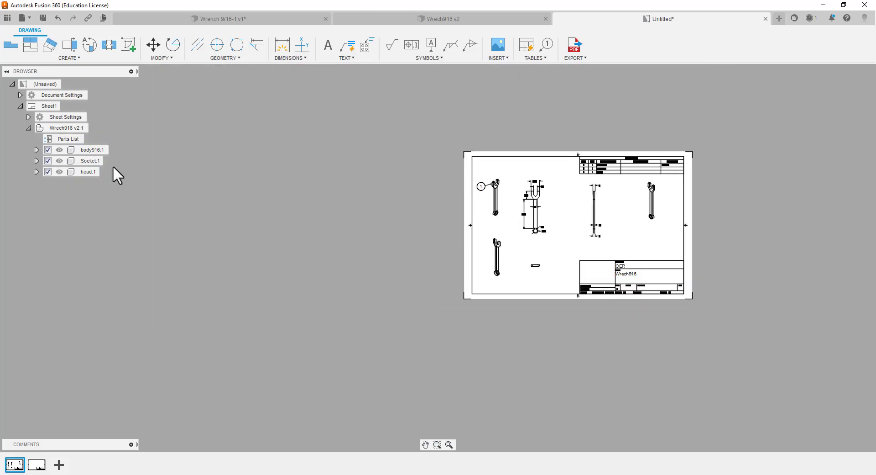
# Export all sheets as a PDF with lineweights, saved as "Wrenc" in the _OER coursework folder
pyautogui.click(574, 58)
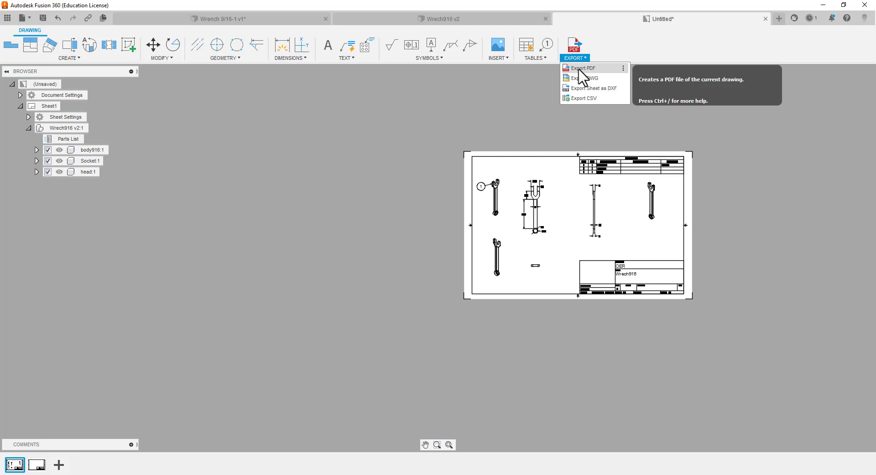
pyautogui.click(579, 68)
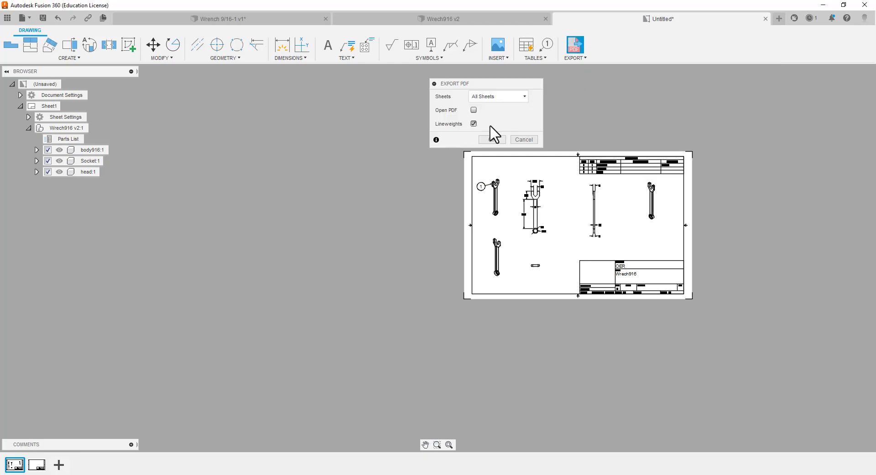
pyautogui.click(492, 140)
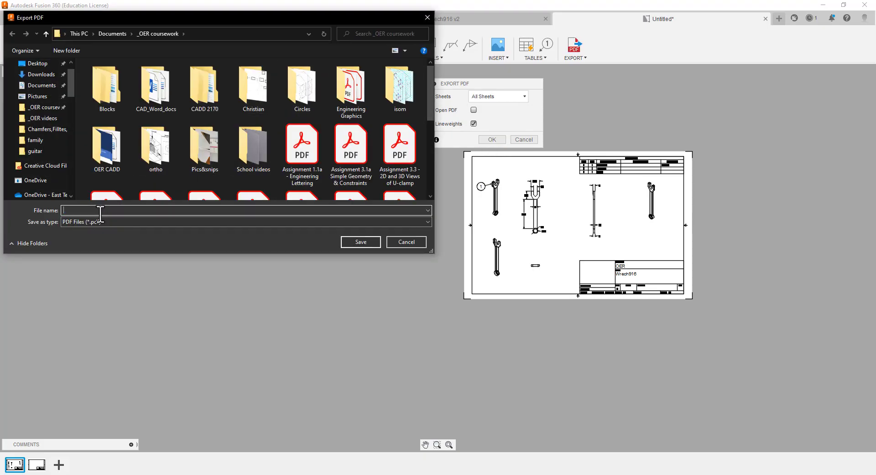
pyautogui.write('Wrench916')
pyautogui.click(363, 244)
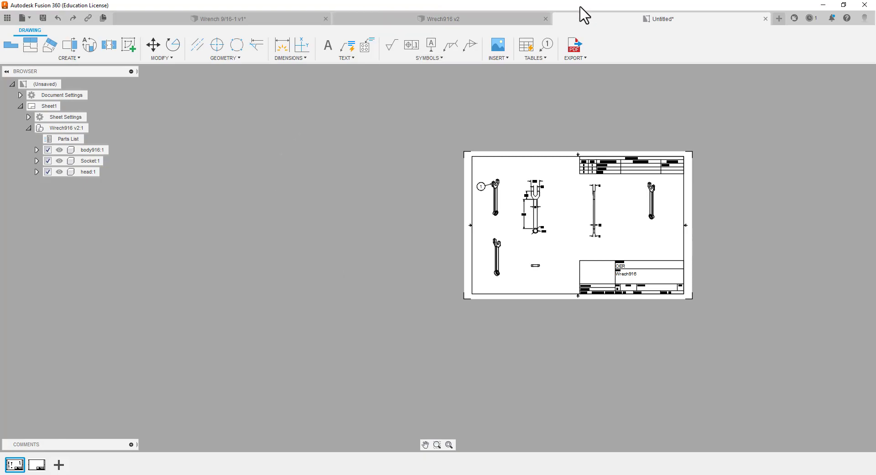
# Switch between the drawing and the Wrech916 v2 design to view the wrench model
pyautogui.click(490, 23)
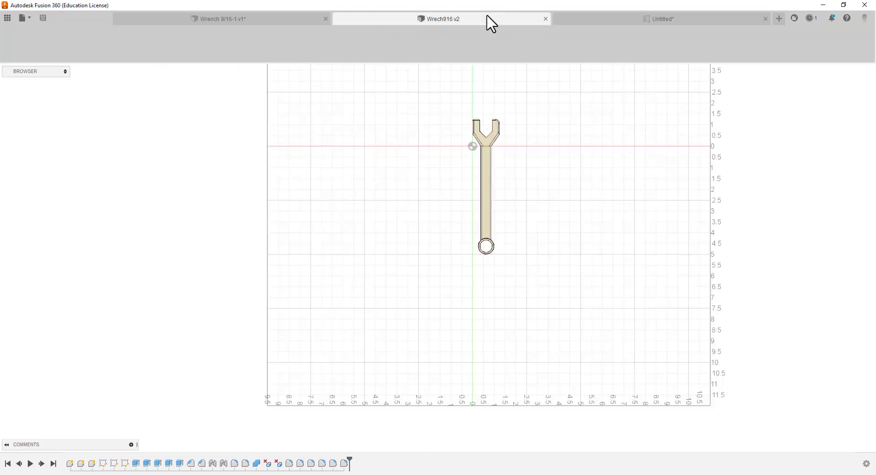
pyautogui.click(576, 24)
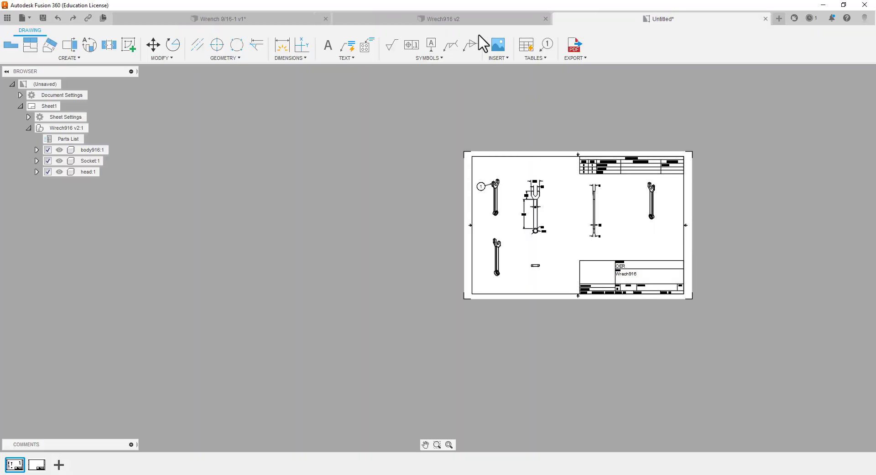
pyautogui.click(418, 17)
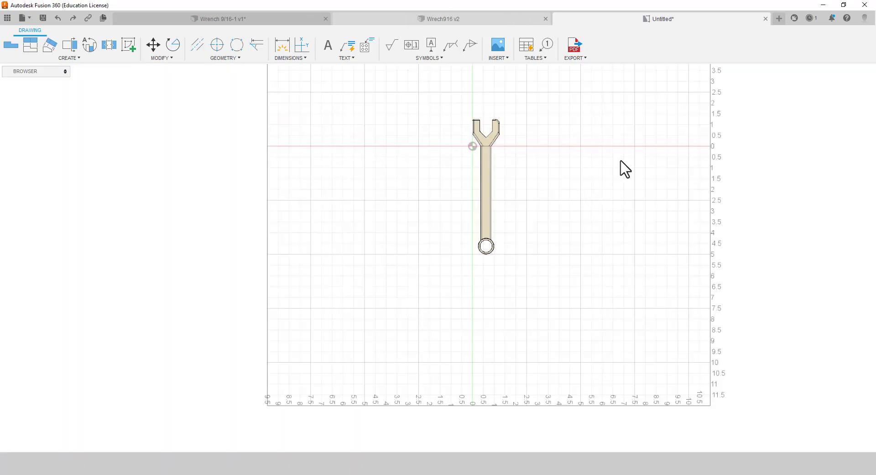